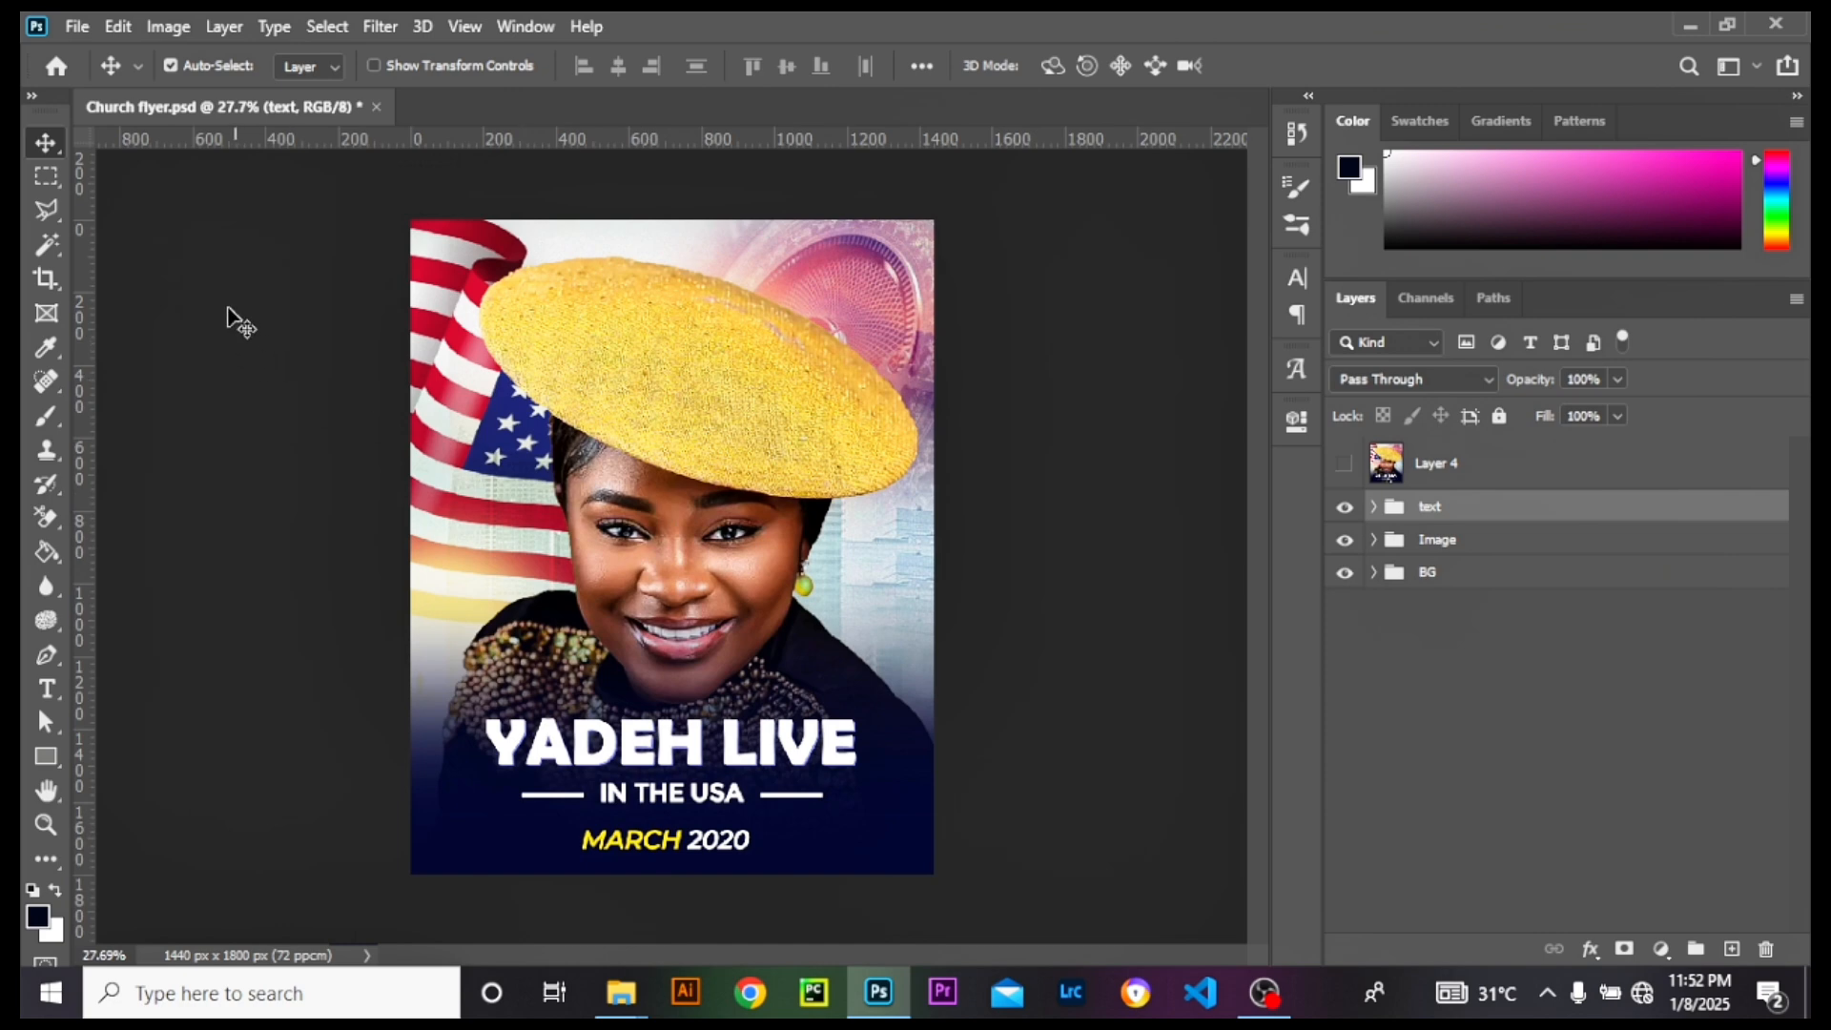
Step: Create a 1440 × 1800 px, 72-resolution RGB document named 'Church flyer' with a white background
{"action": "left_click", "coordinate": [78, 27]}
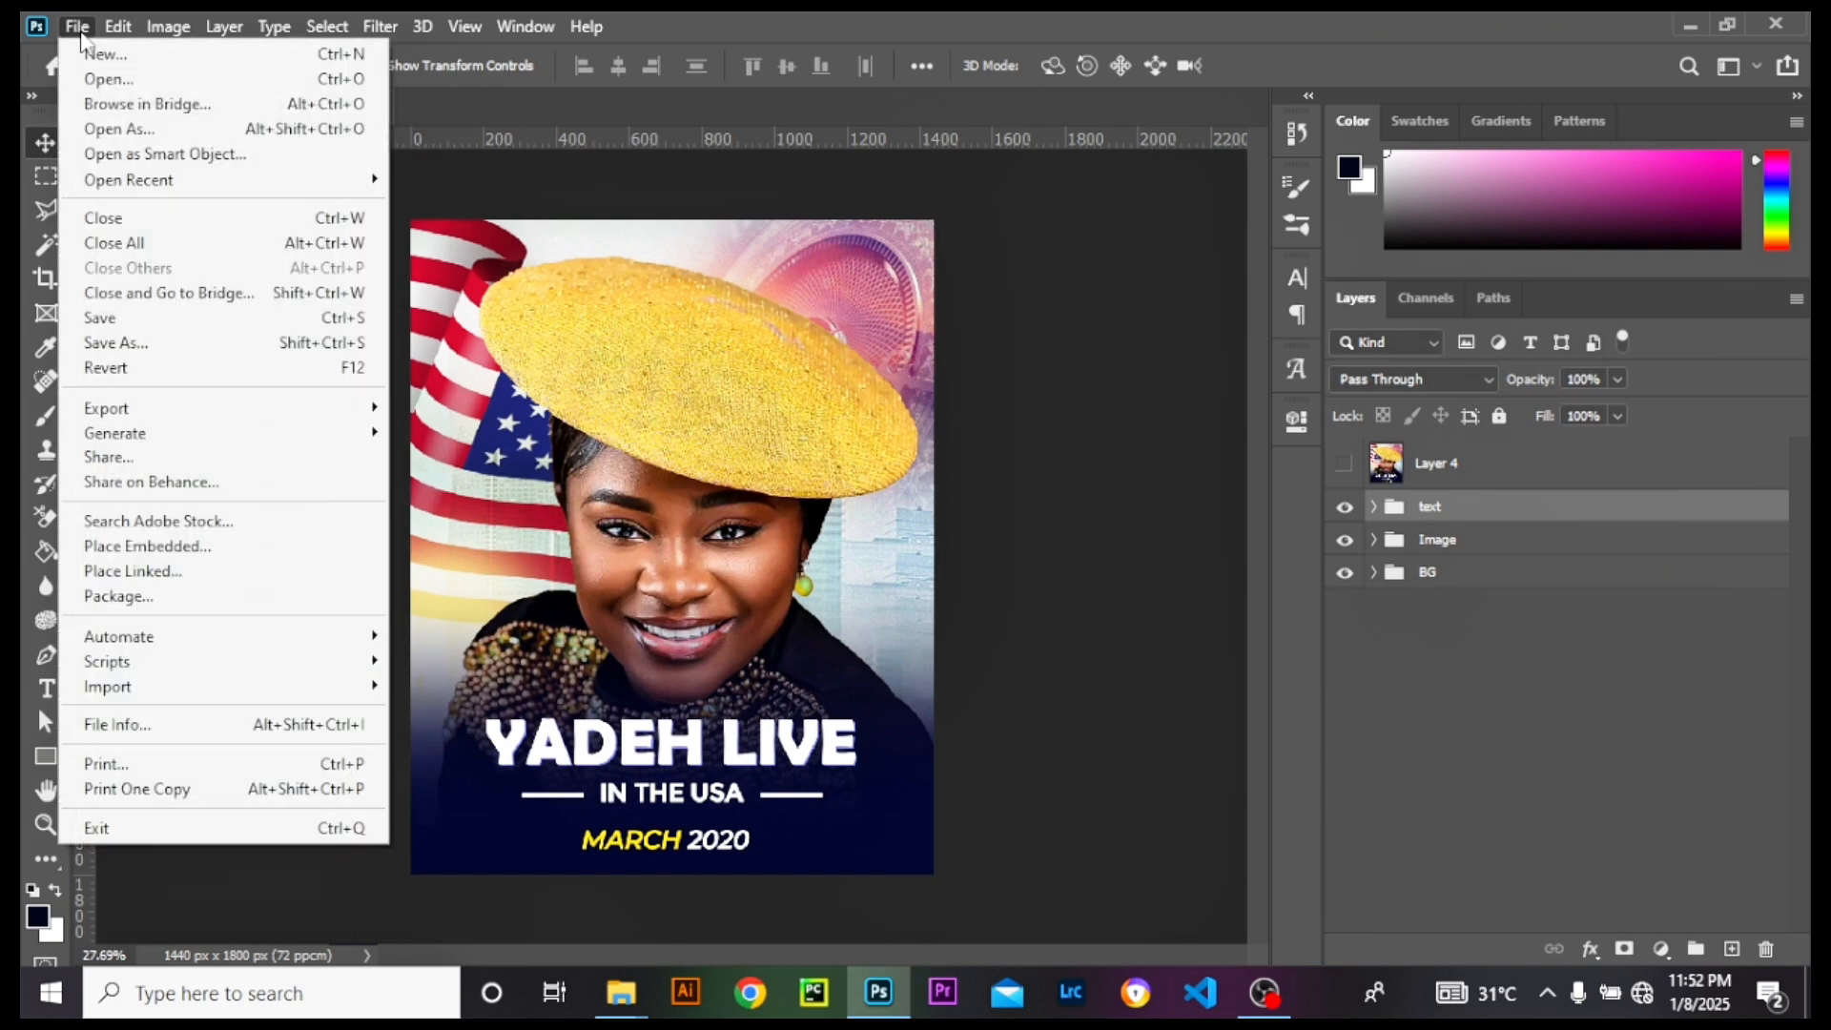
{"action": "left_click", "coordinate": [95, 53]}
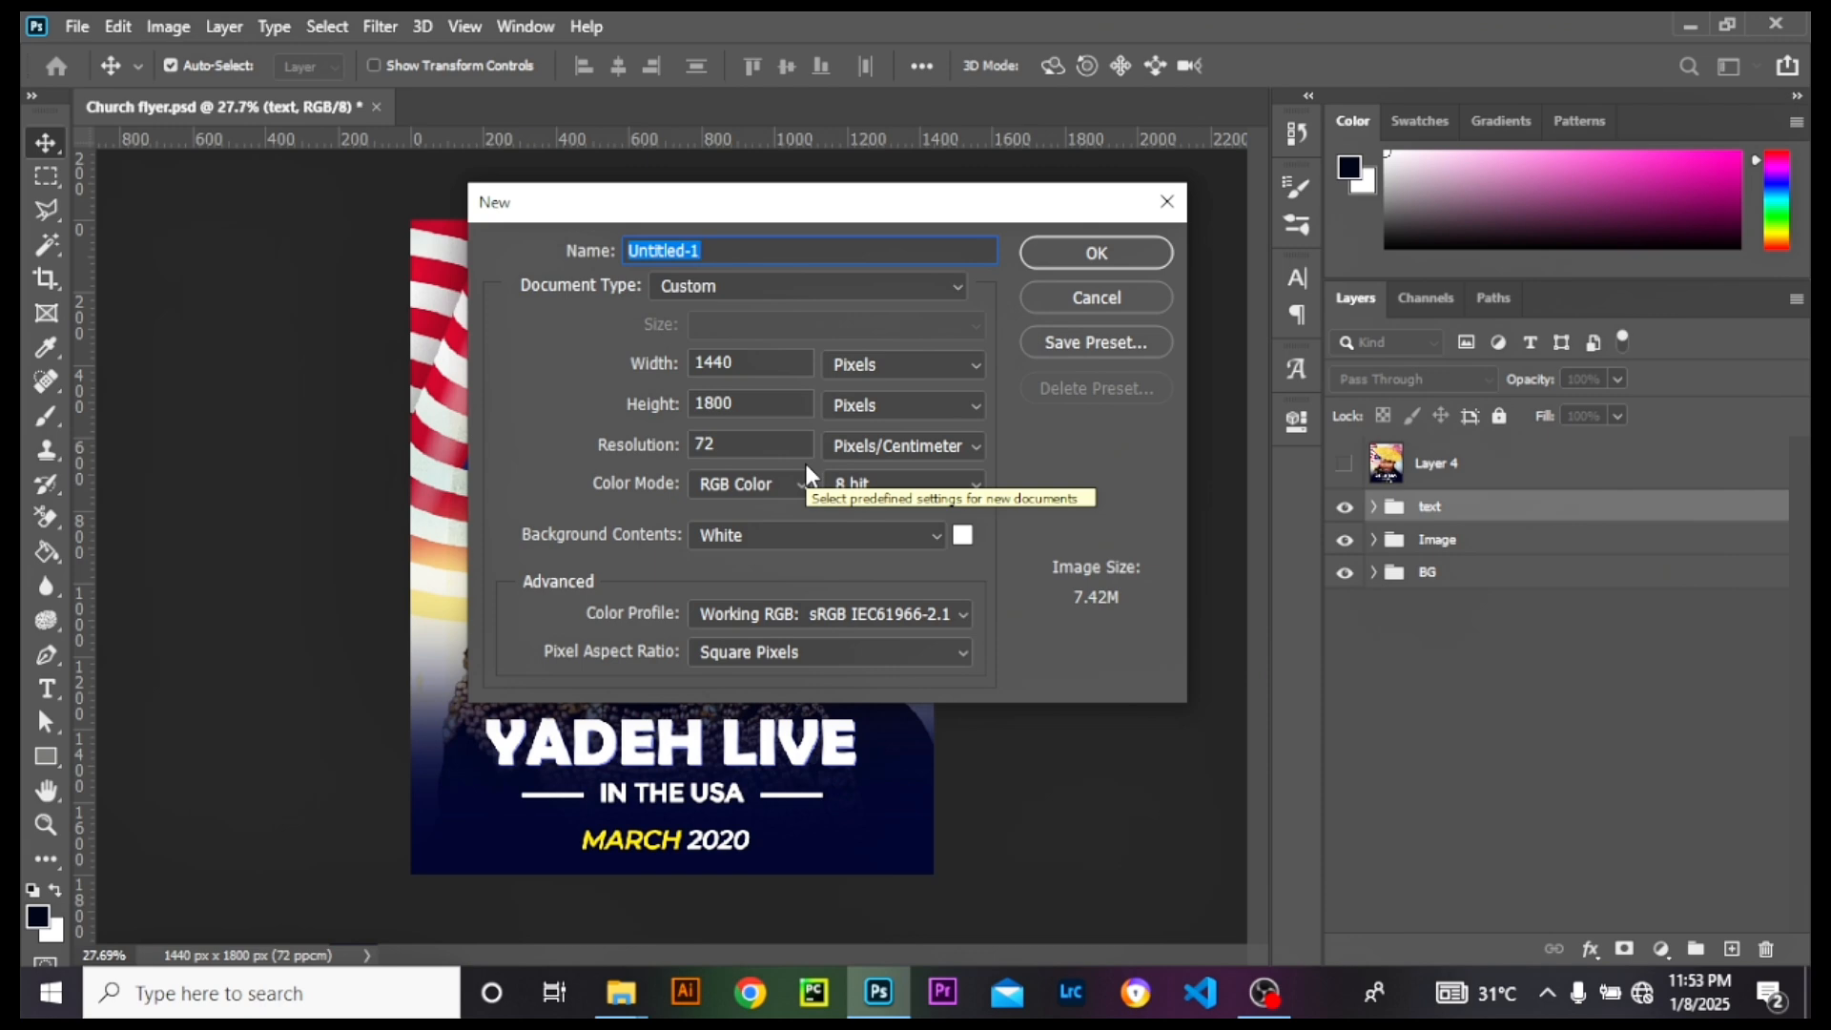
{"action": "type", "text": "Church flyer"}
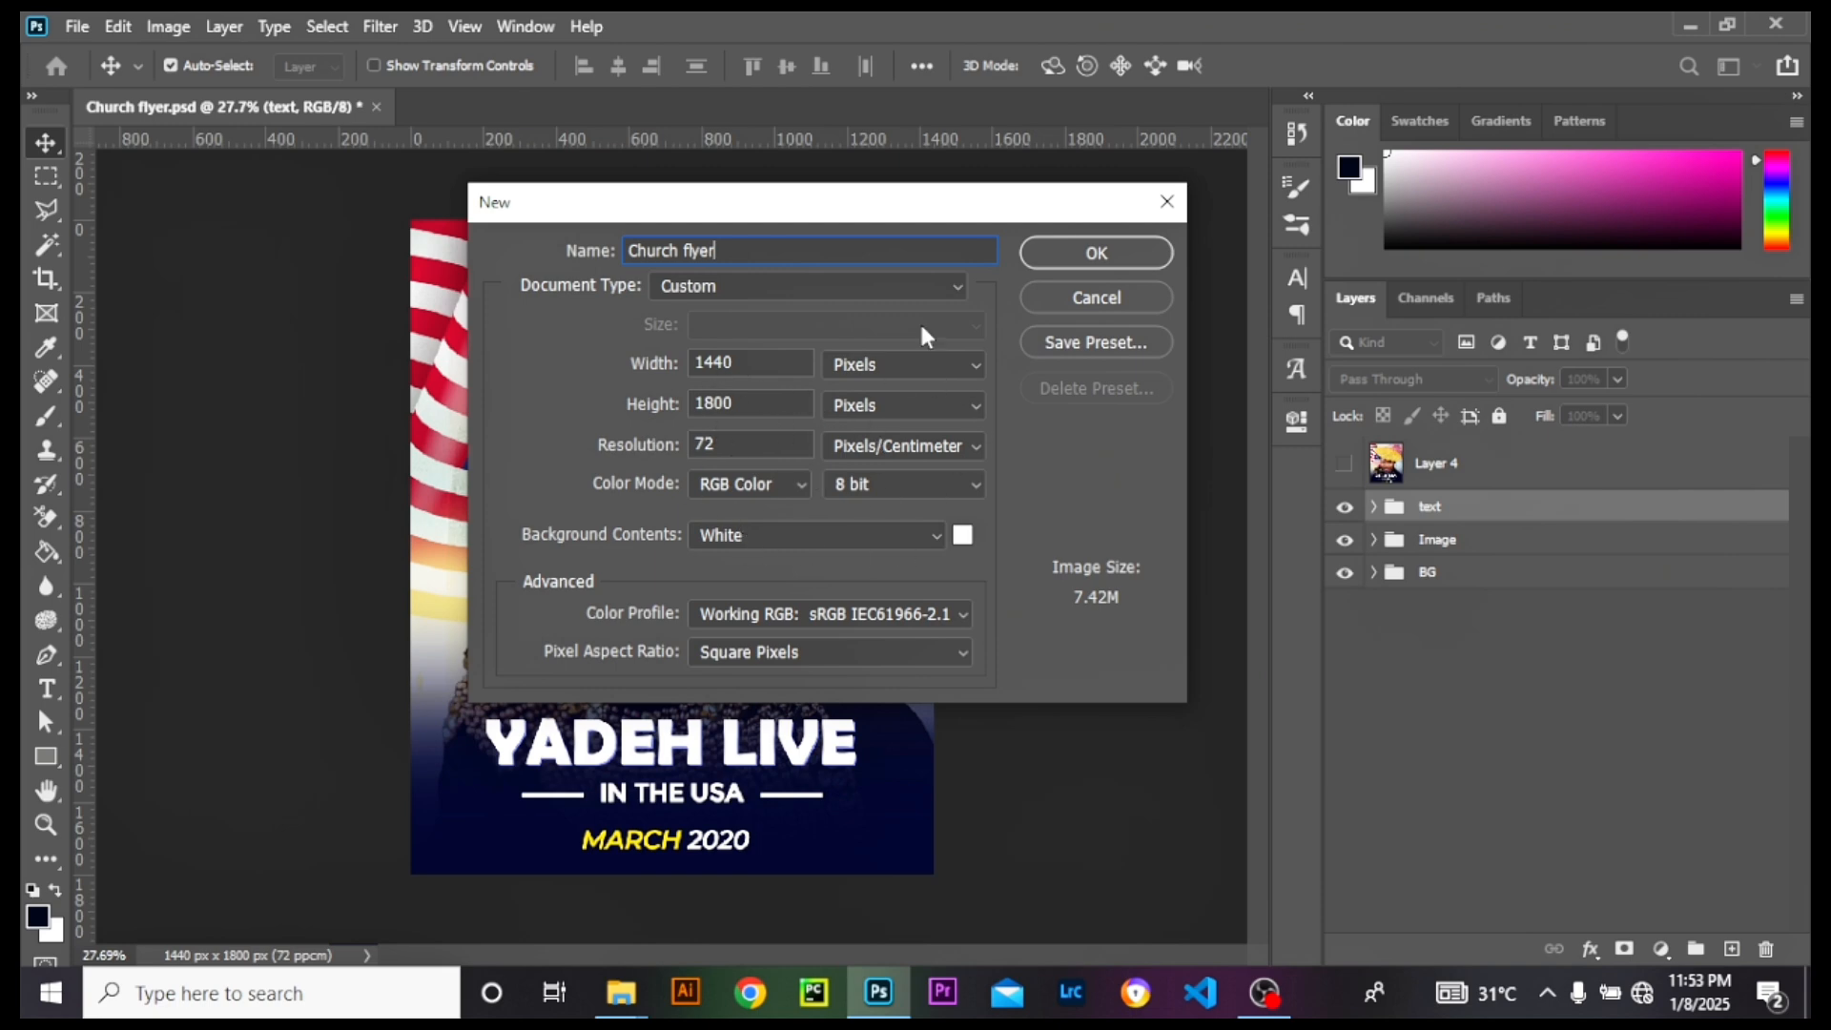
{"action": "left_click", "coordinate": [1096, 250]}
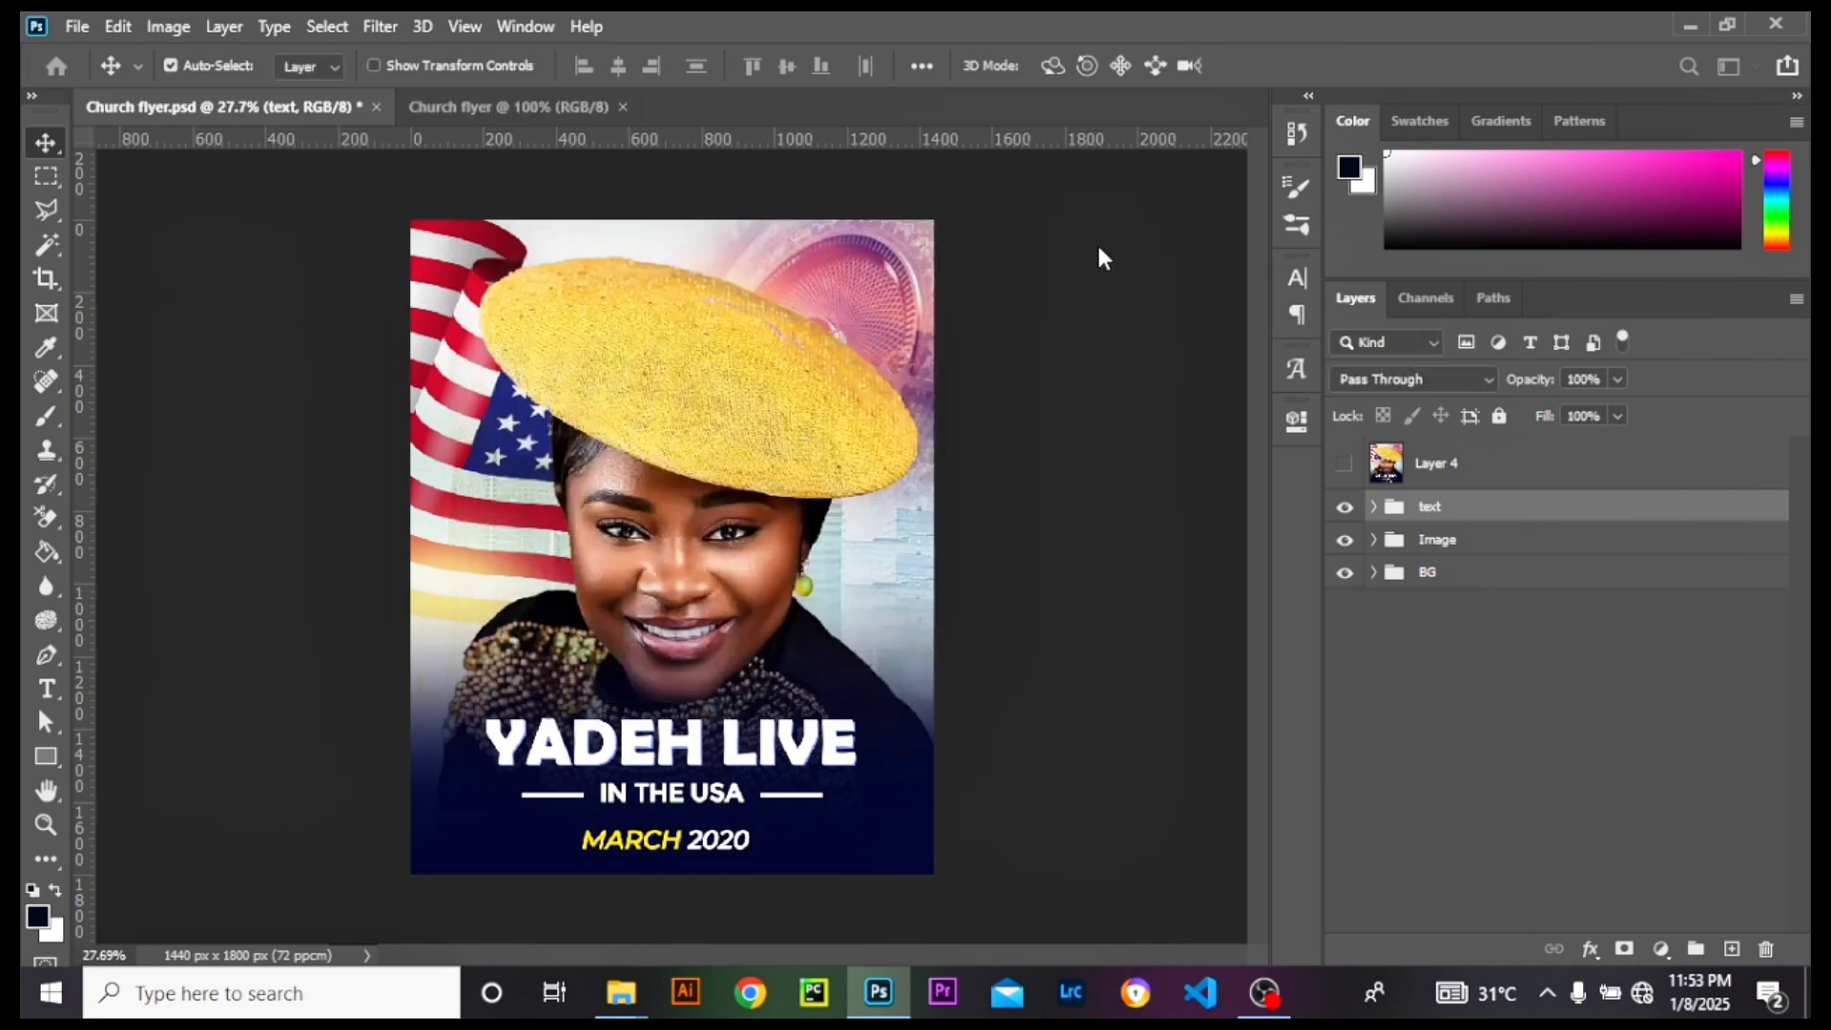
Step: Add a Solid Color fill layer in hex f2f3f5 above the Background
{"action": "key", "text": "ctrl+minus"}
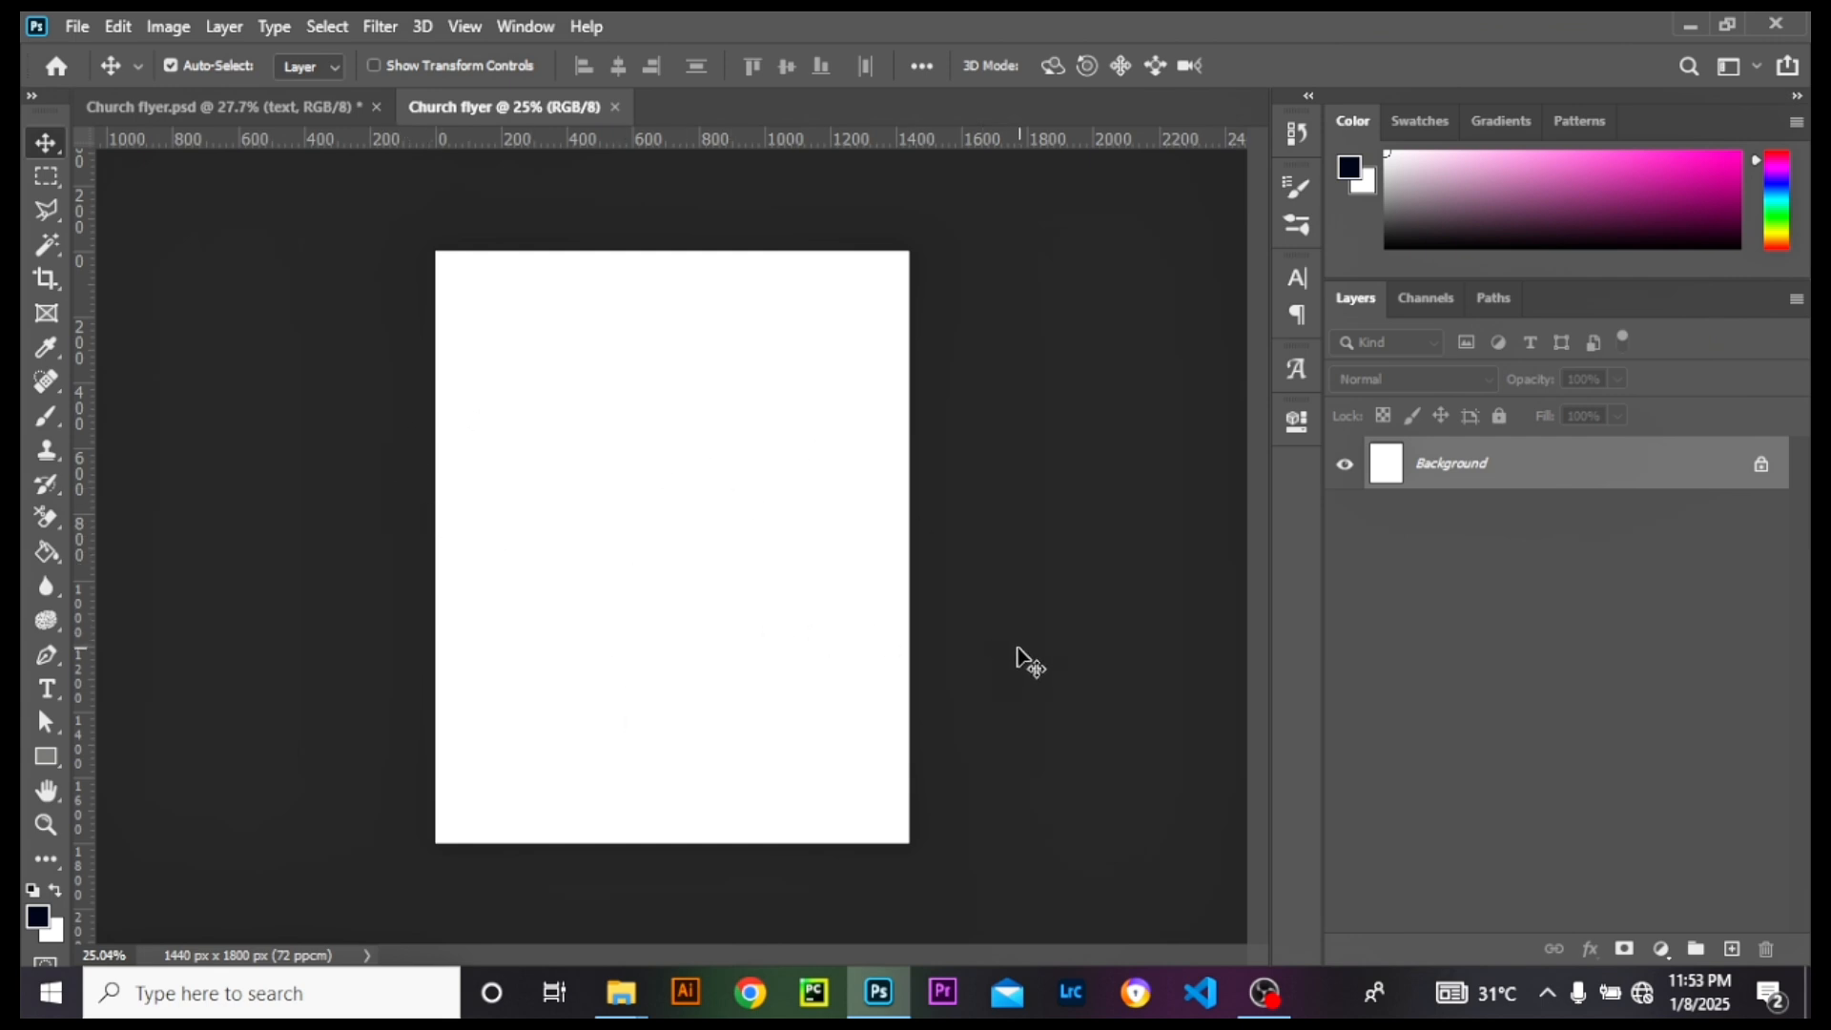
{"action": "left_click", "coordinate": [1661, 948]}
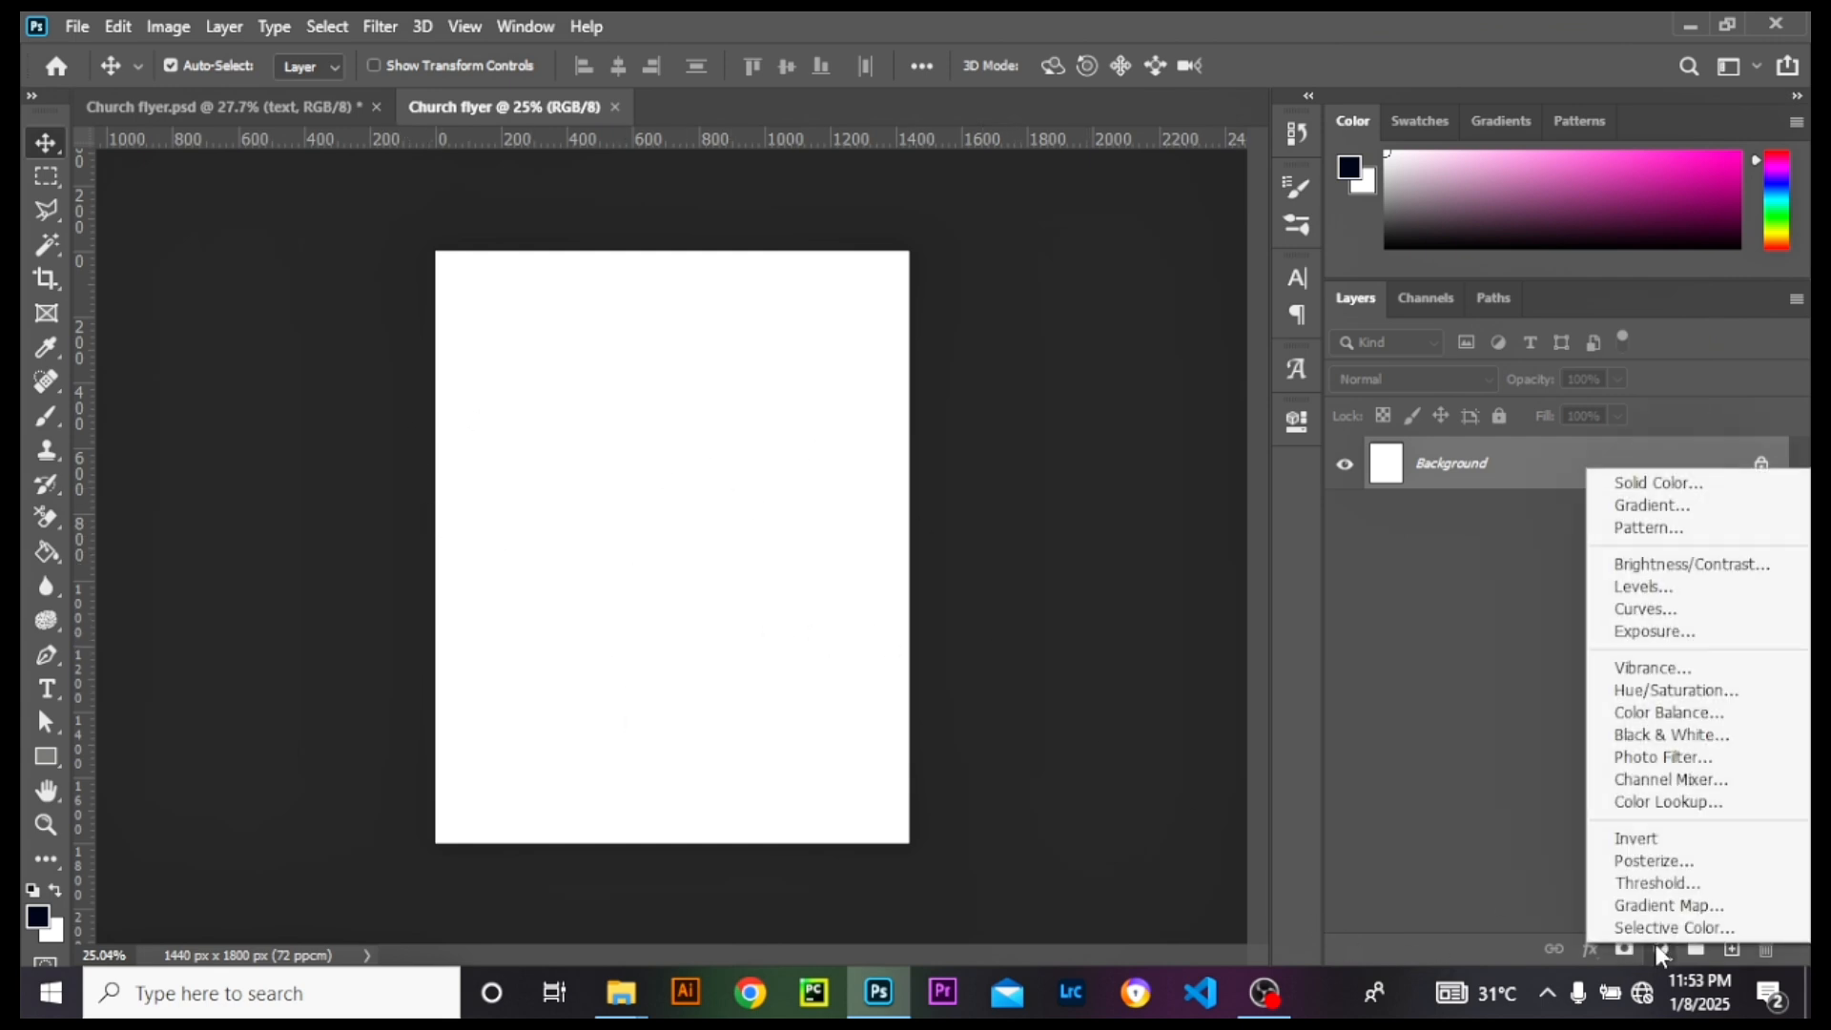
{"action": "left_click", "coordinate": [1661, 477]}
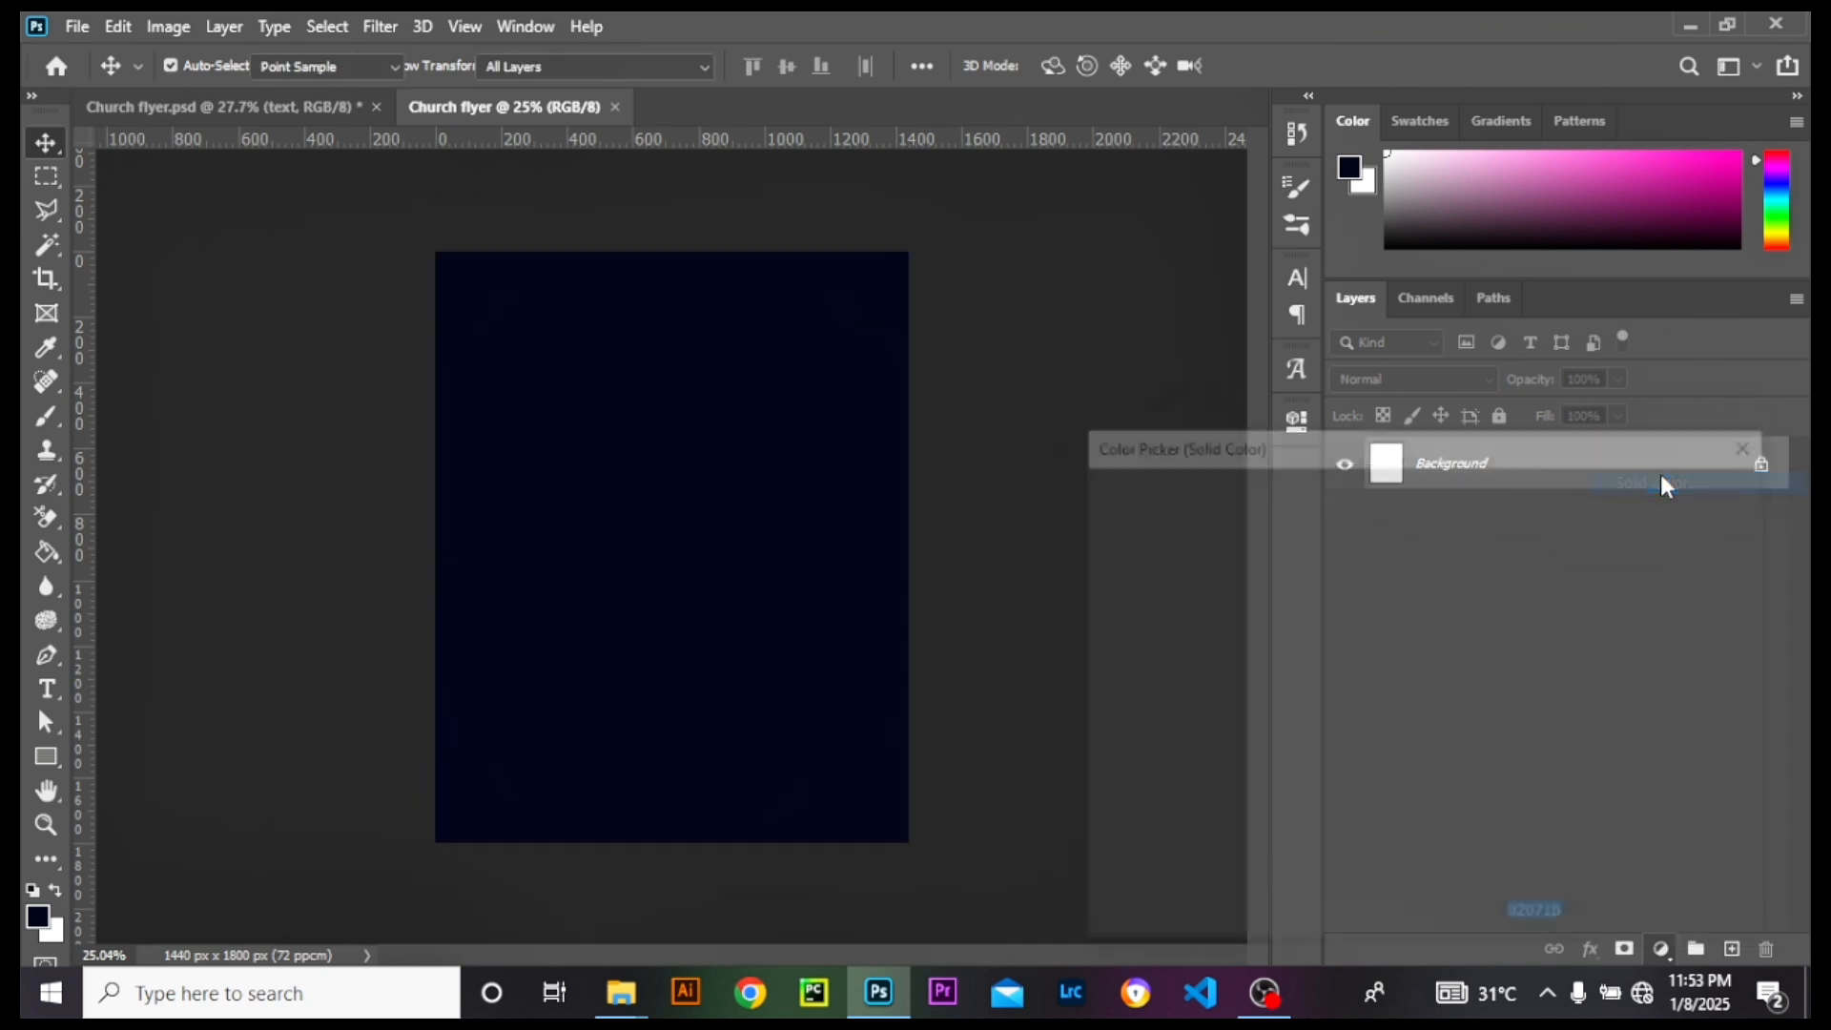
{"action": "type", "text": "f2f3f5"}
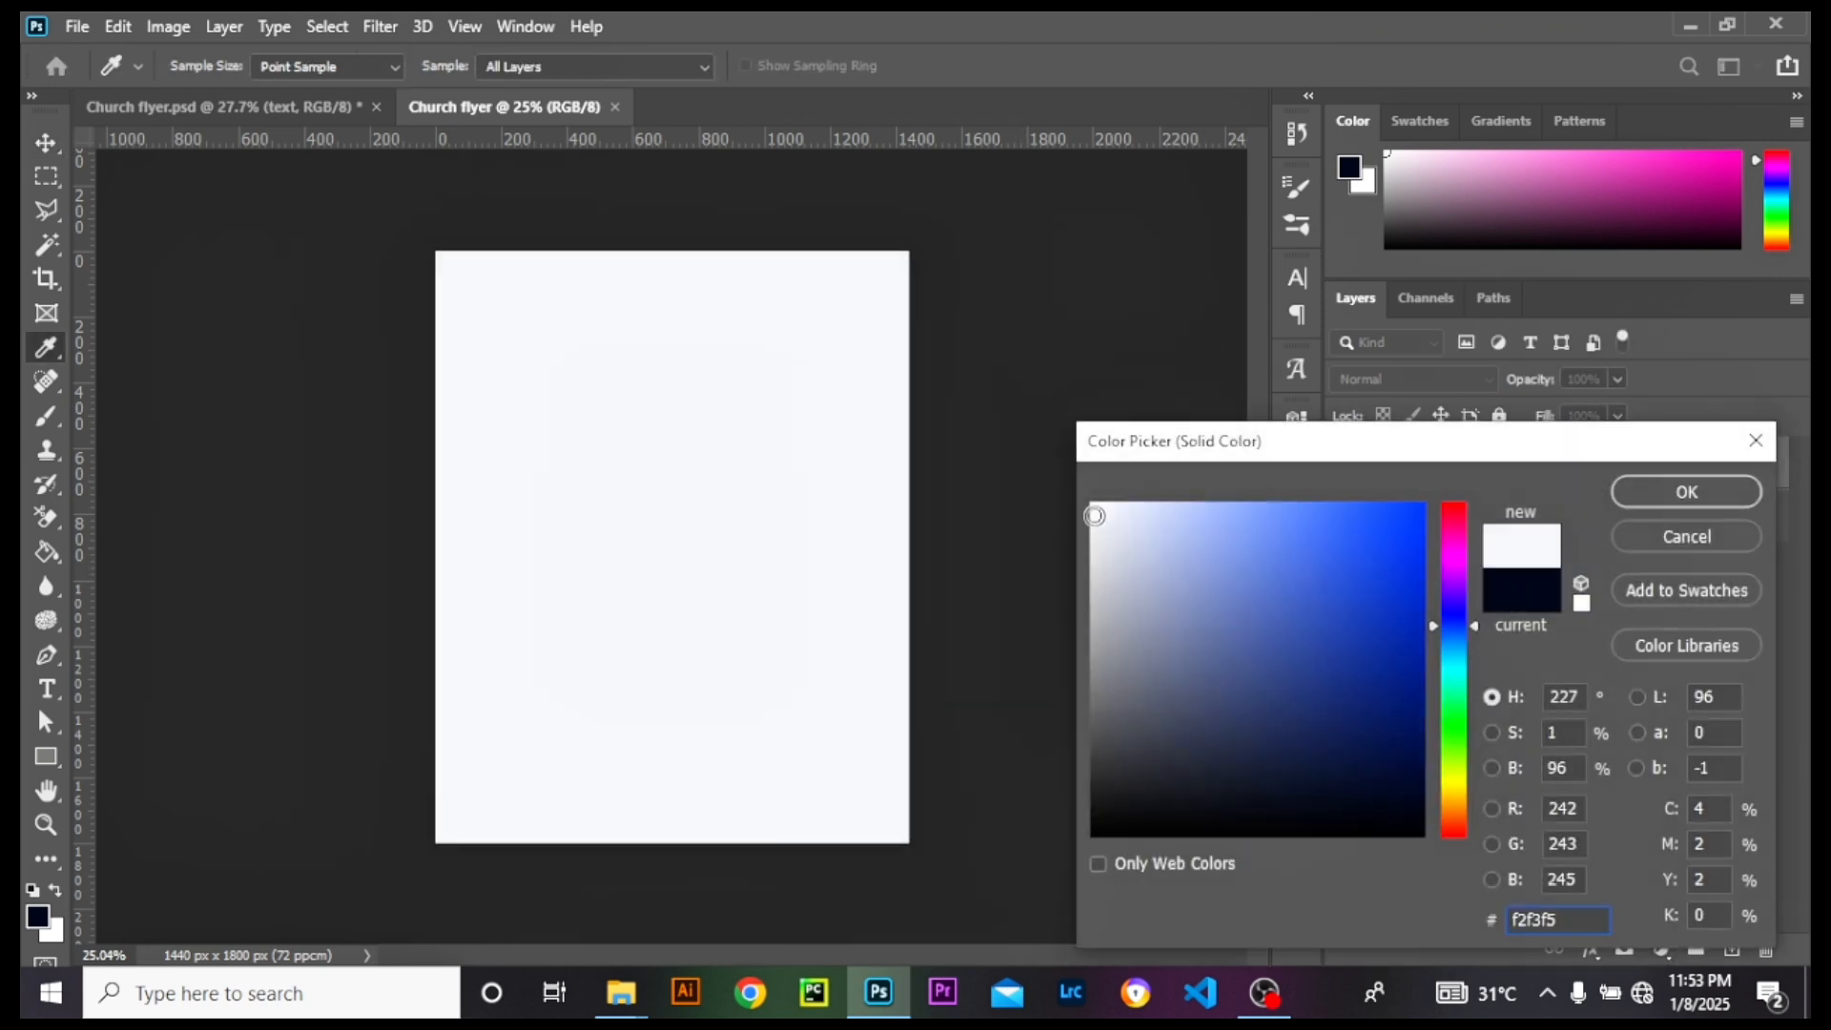
{"action": "left_click", "coordinate": [1718, 488]}
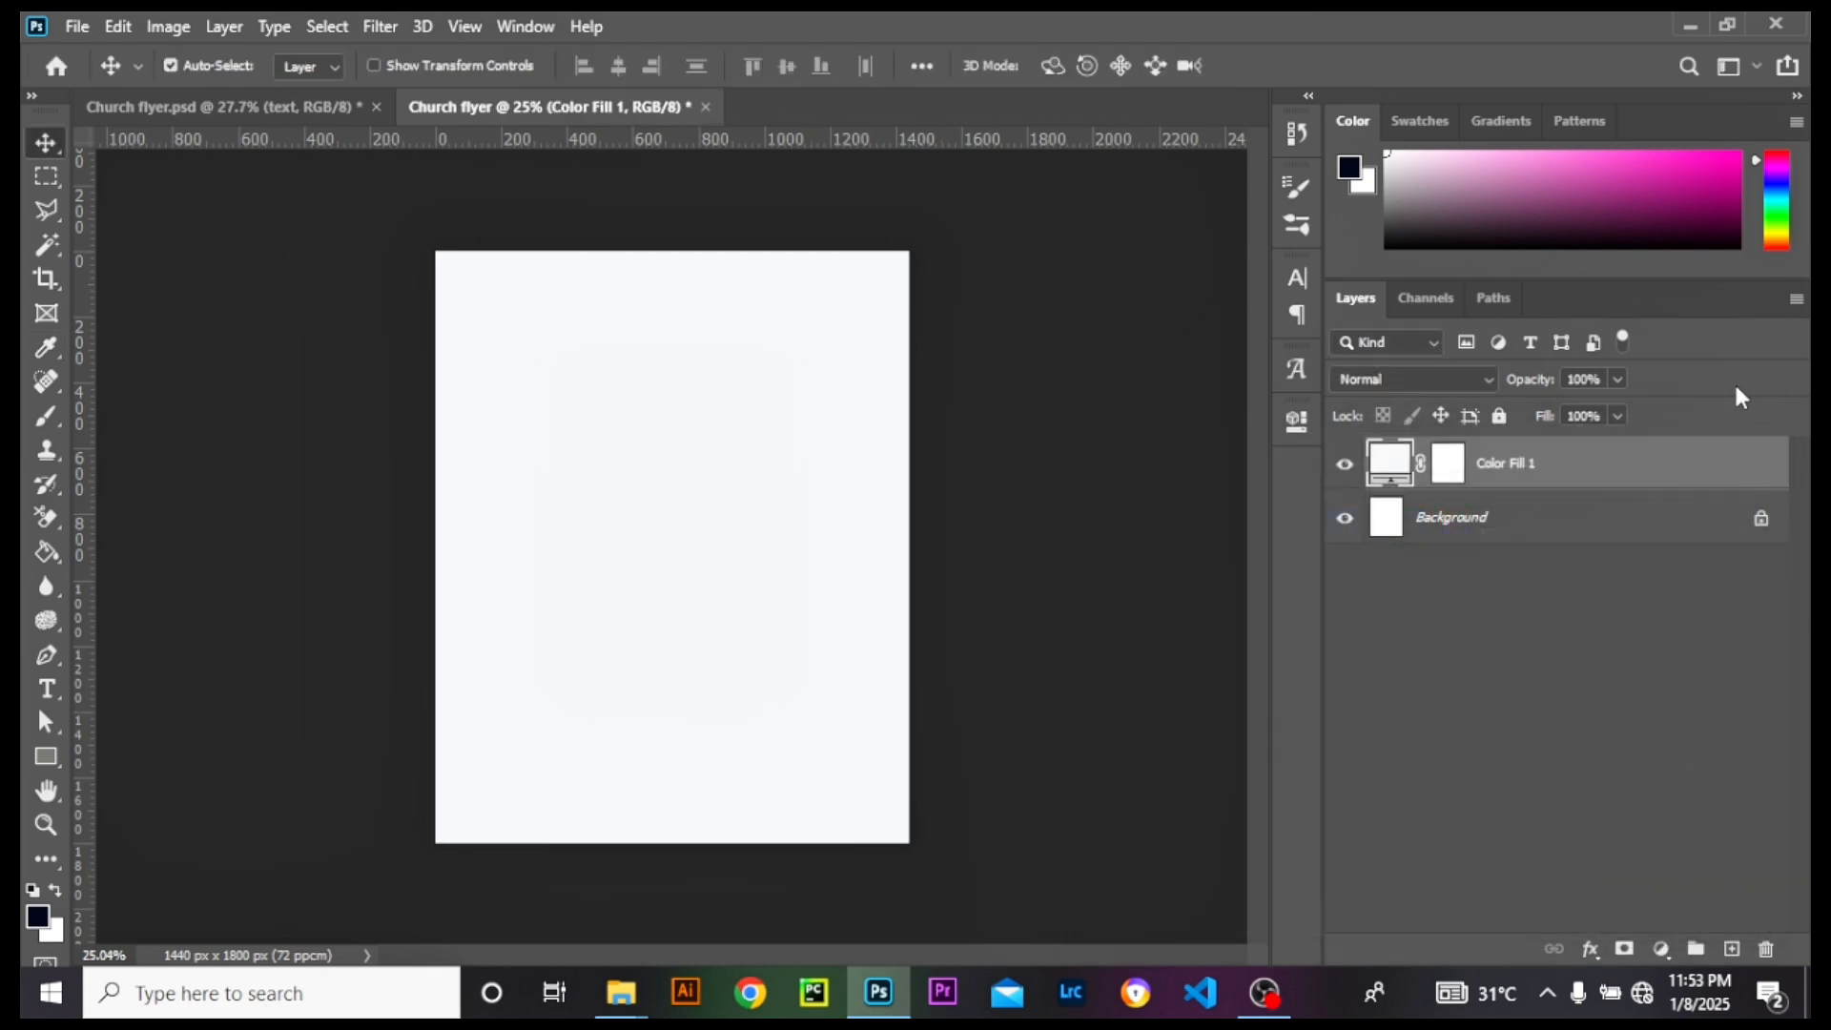
Step: Convert Color Fill 1 to a smart object and apply a 10% Add Noise filter
{"action": "right_click", "coordinate": [1629, 467]}
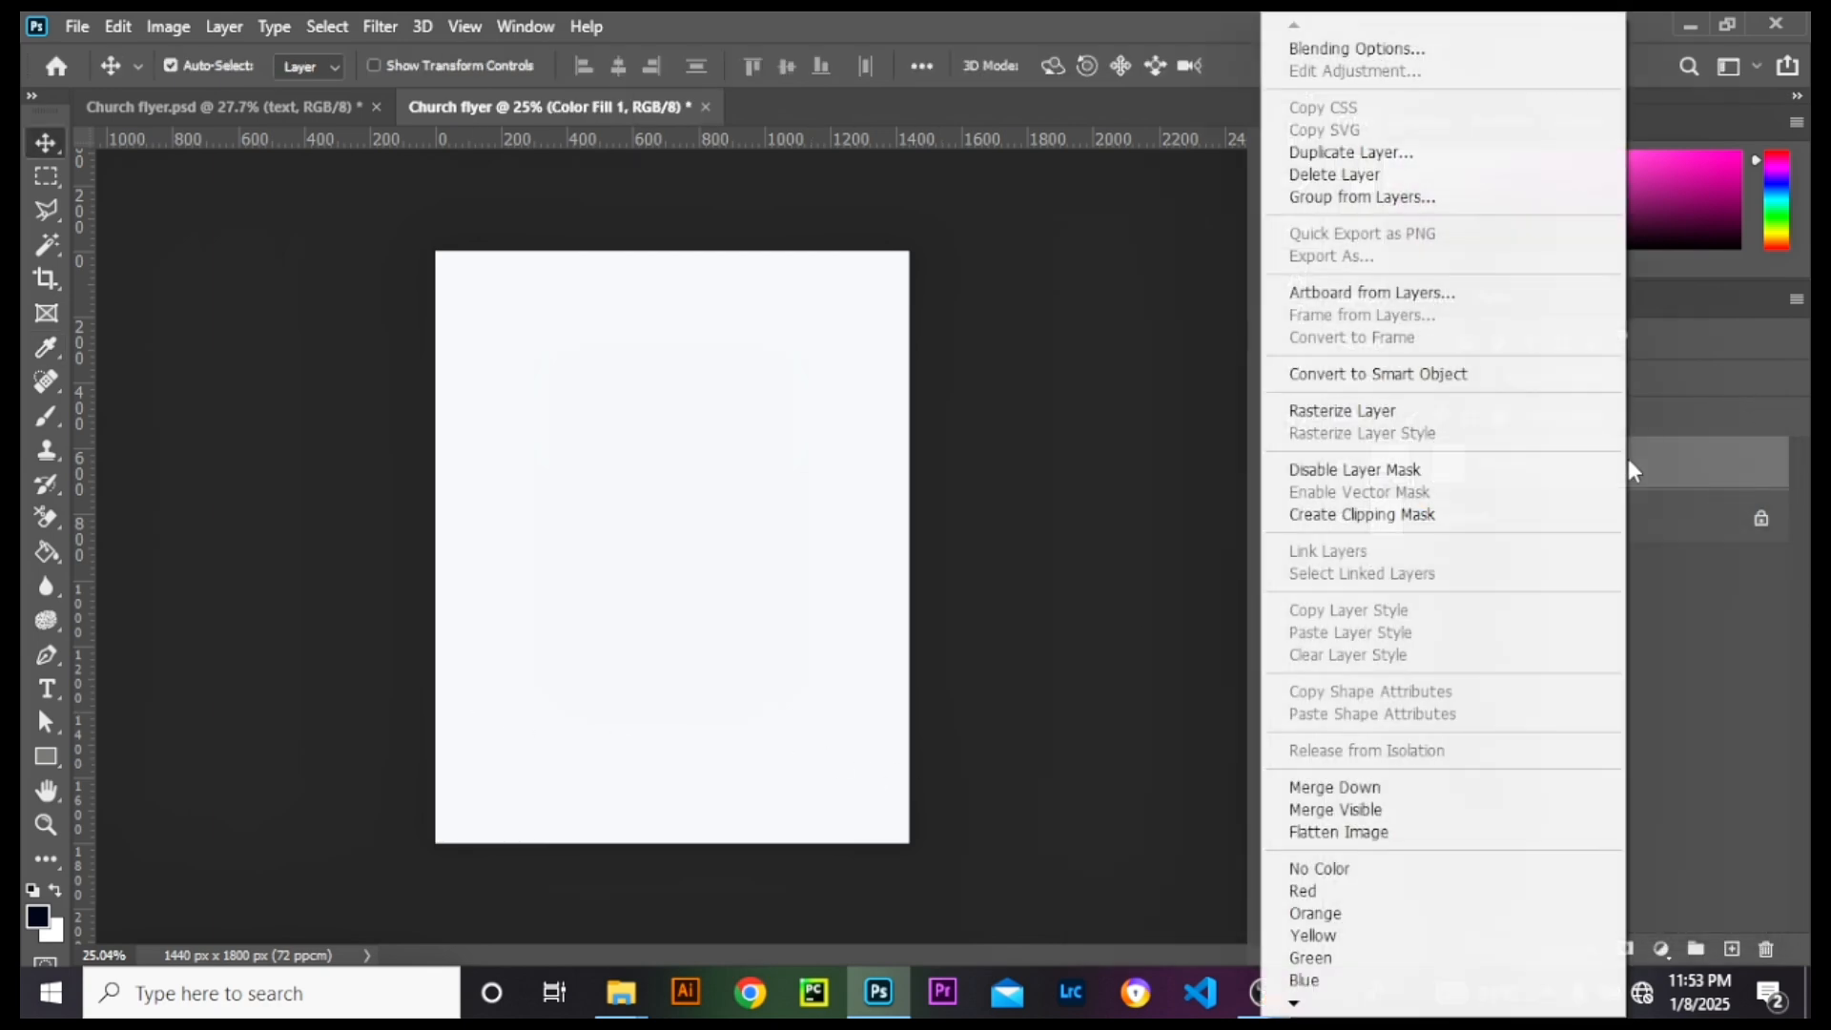
{"action": "left_click", "coordinate": [1409, 376]}
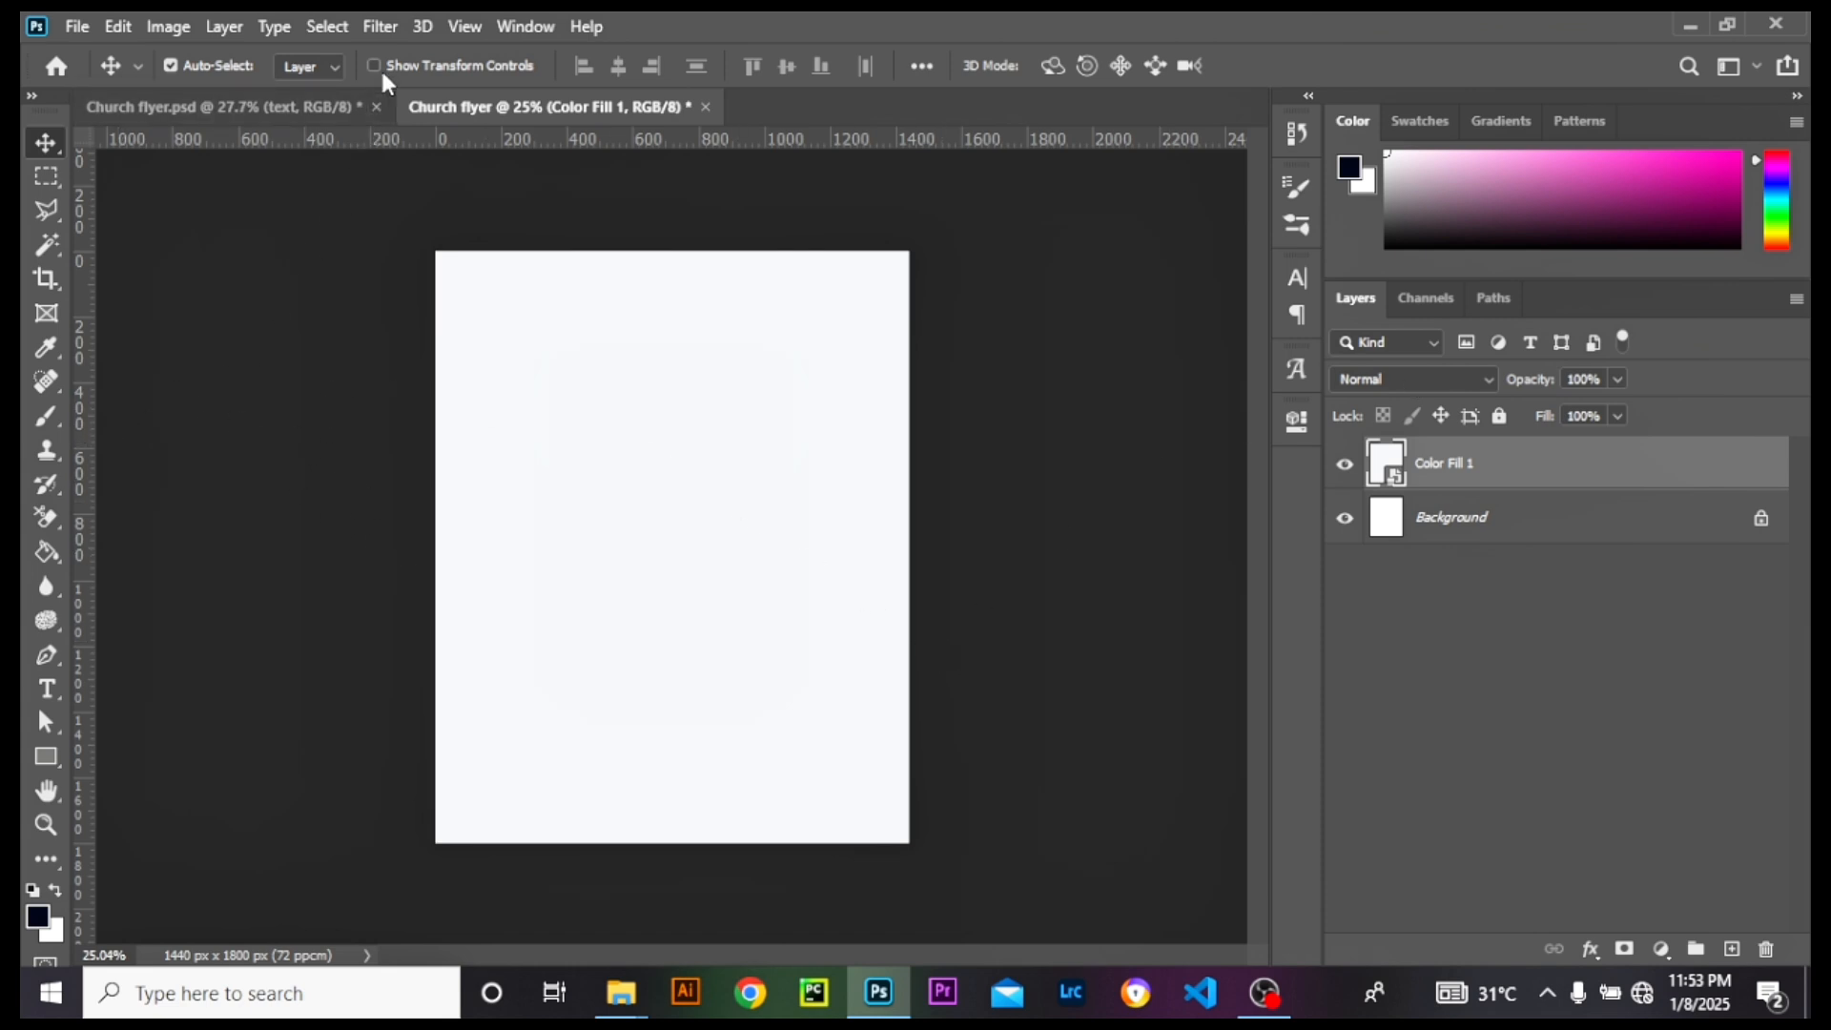
{"action": "left_click", "coordinate": [381, 29]}
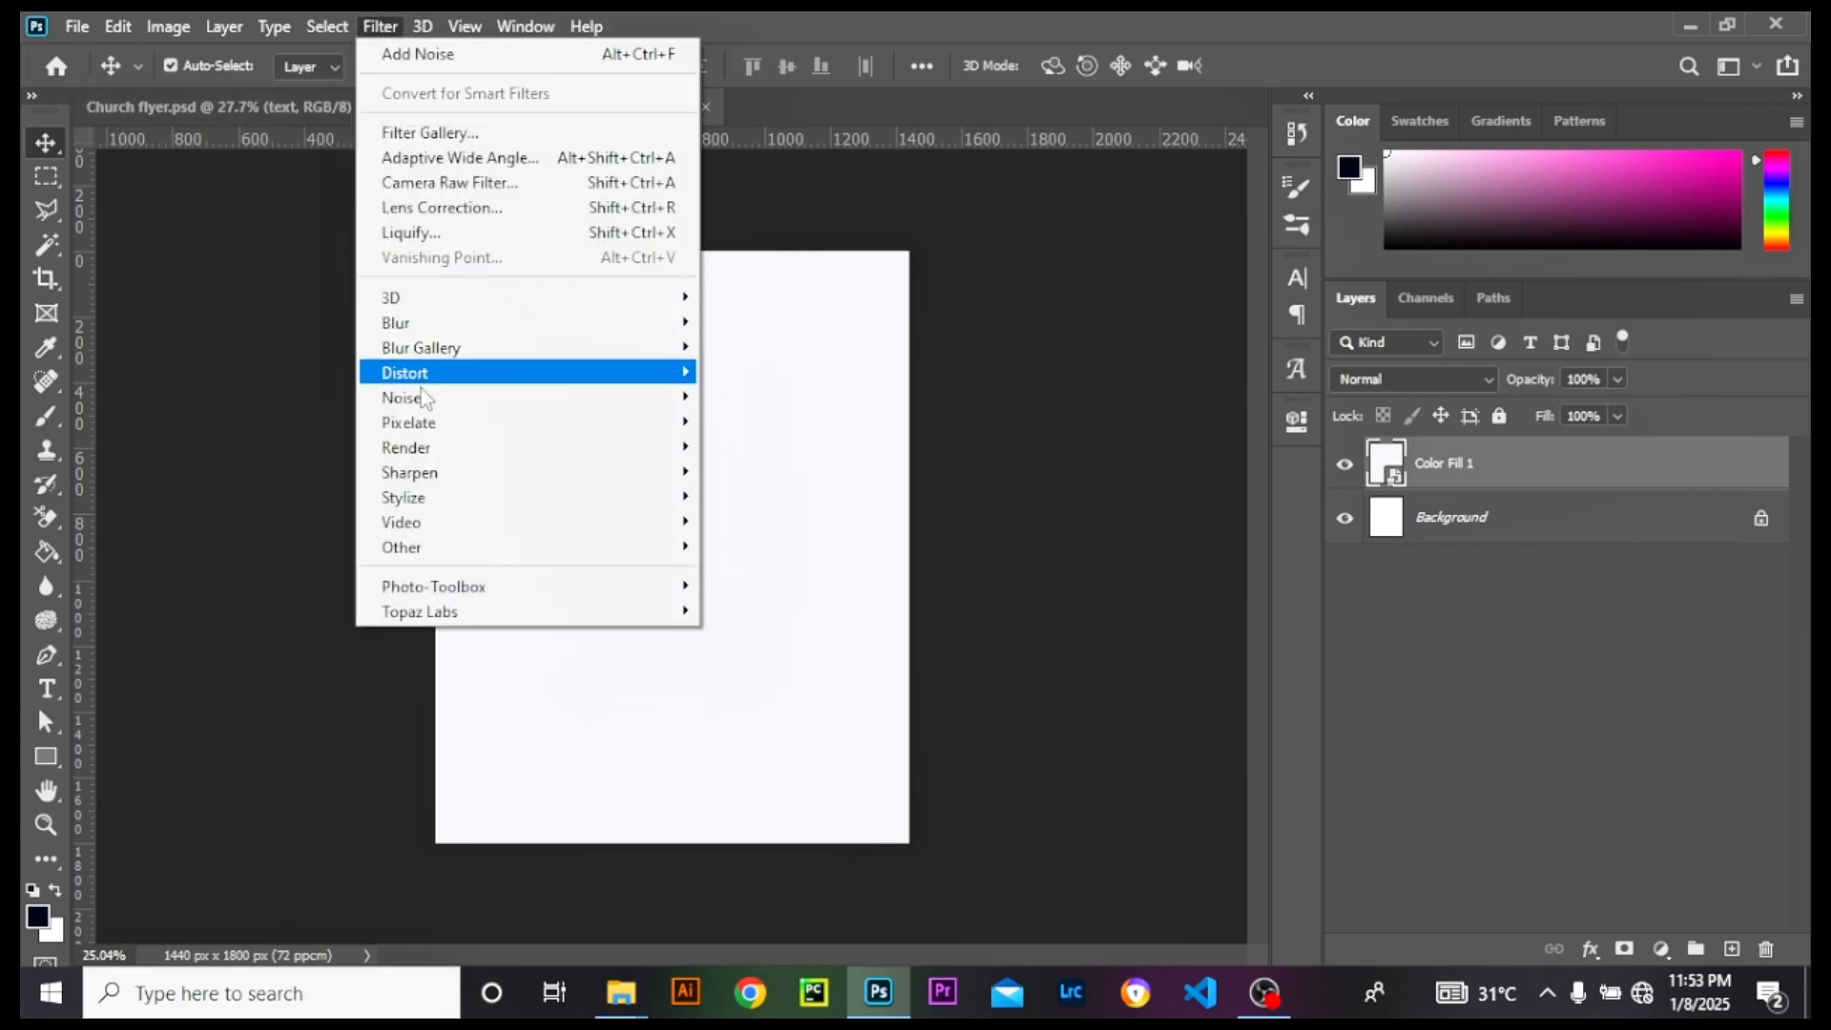
{"action": "mouse_move", "coordinate": [423, 396]}
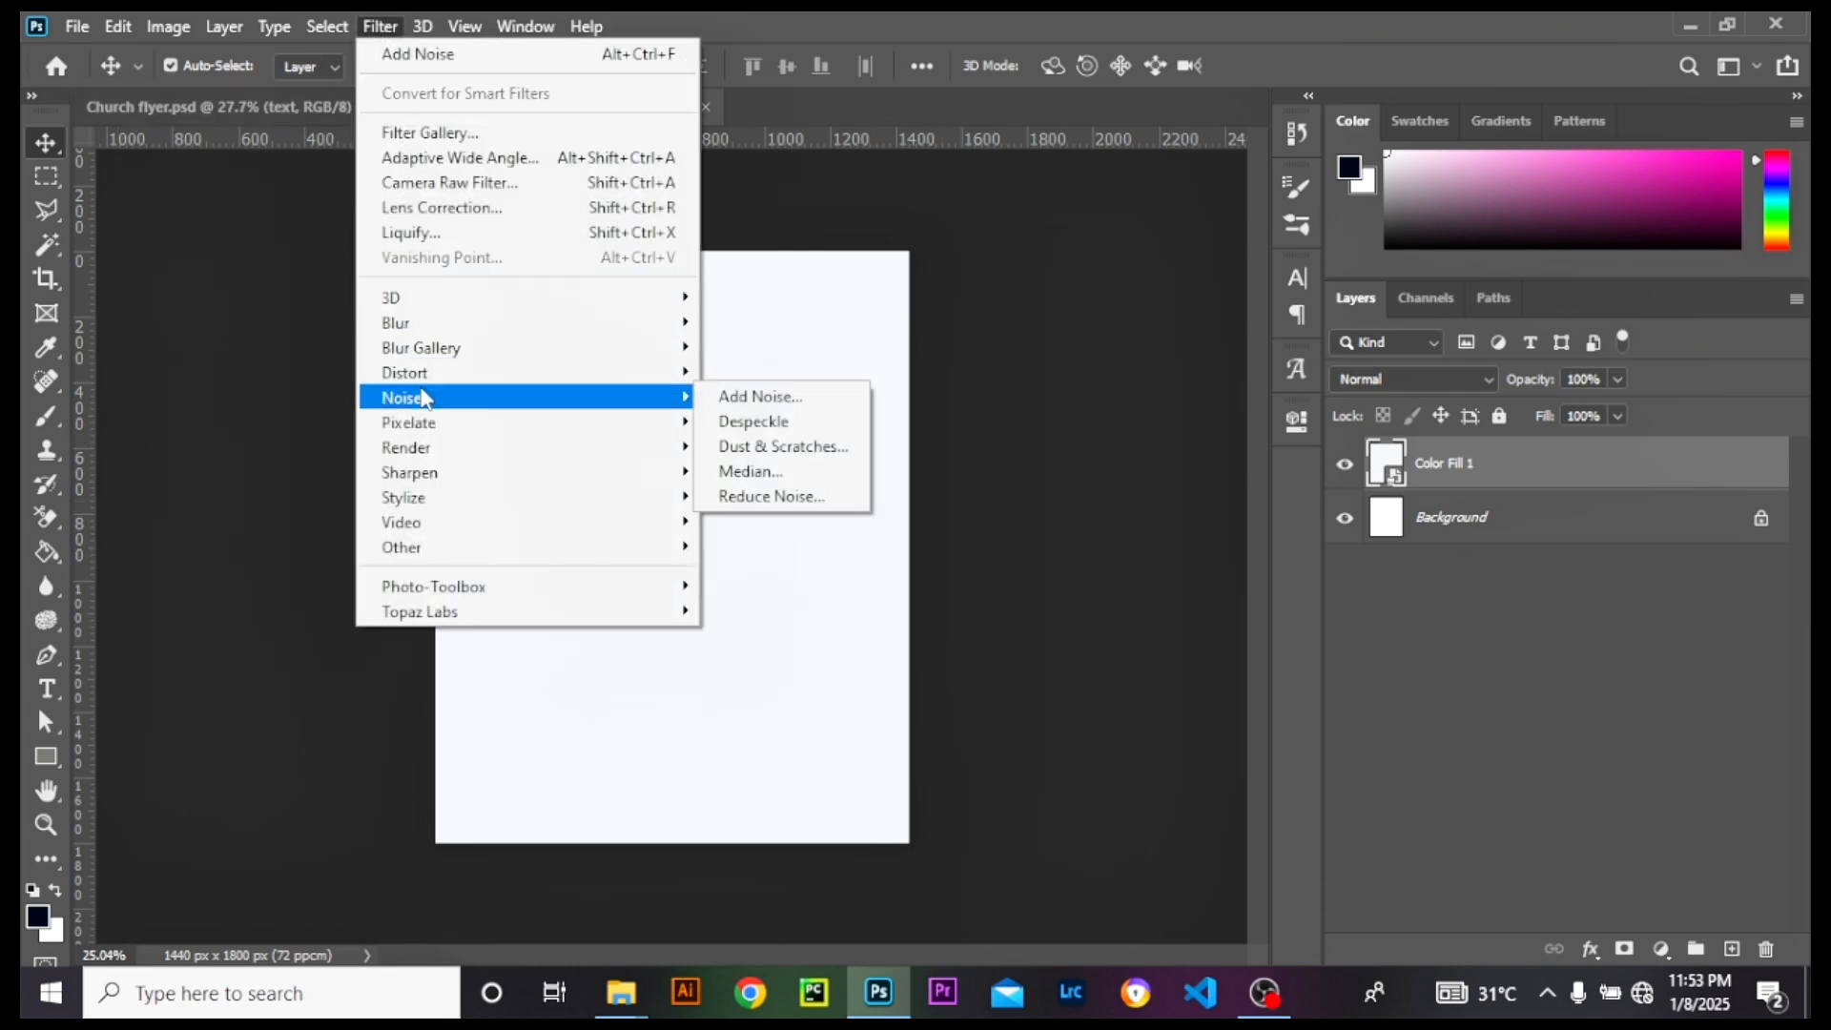
{"action": "left_click", "coordinate": [745, 396]}
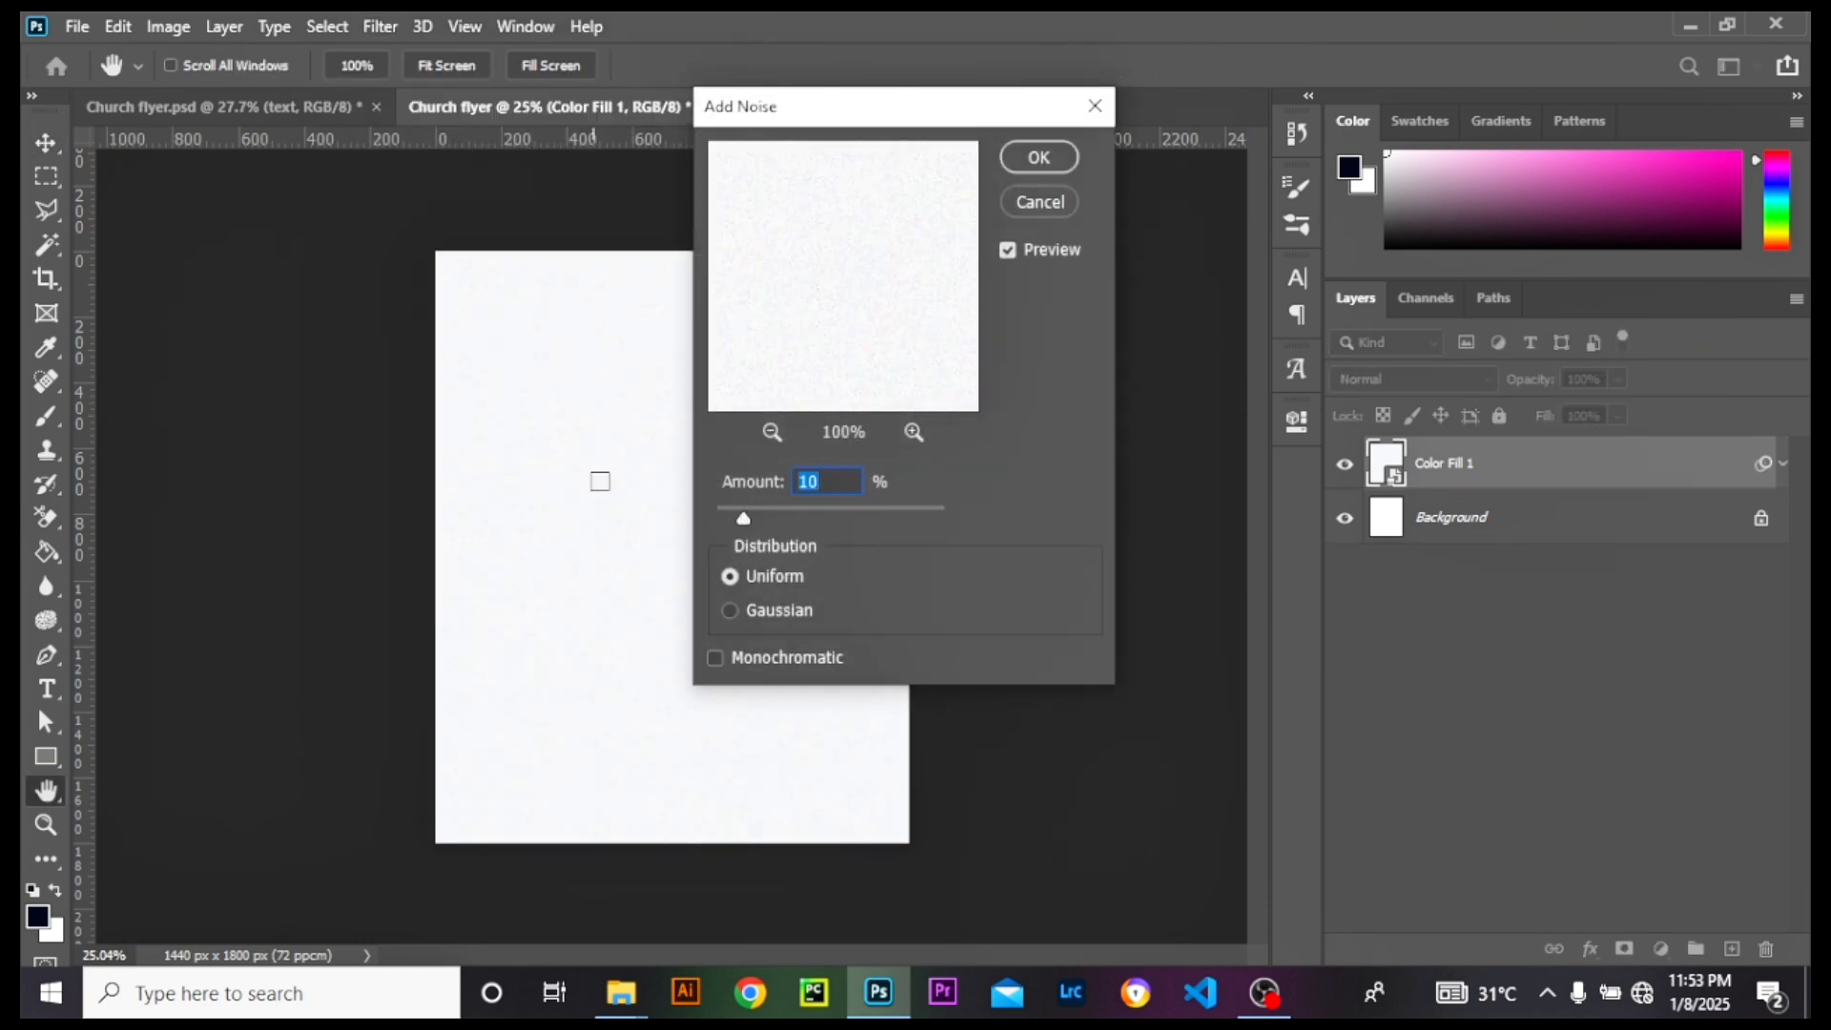
{"action": "left_click", "coordinate": [1021, 152]}
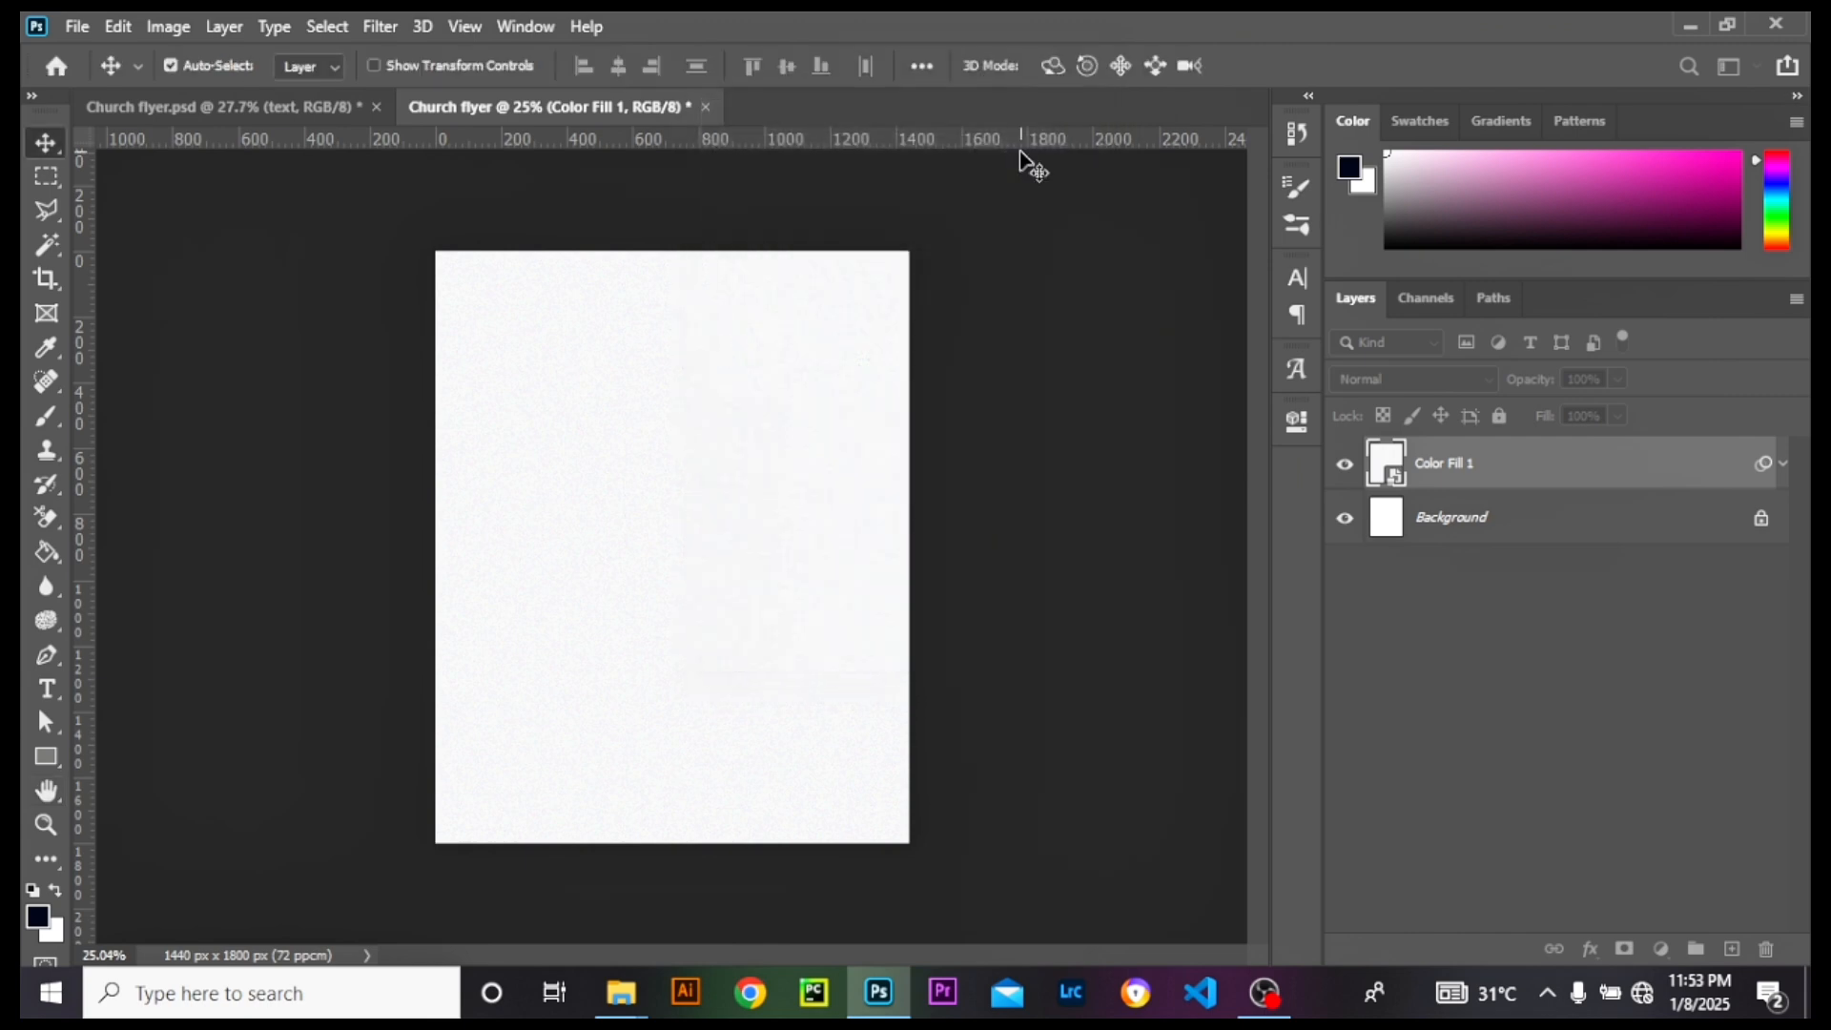
Step: Collapse Color Fill 1's filter rows and select Element 1 in the Church flyer folder
{"action": "key", "text": "ctrl+plus"}
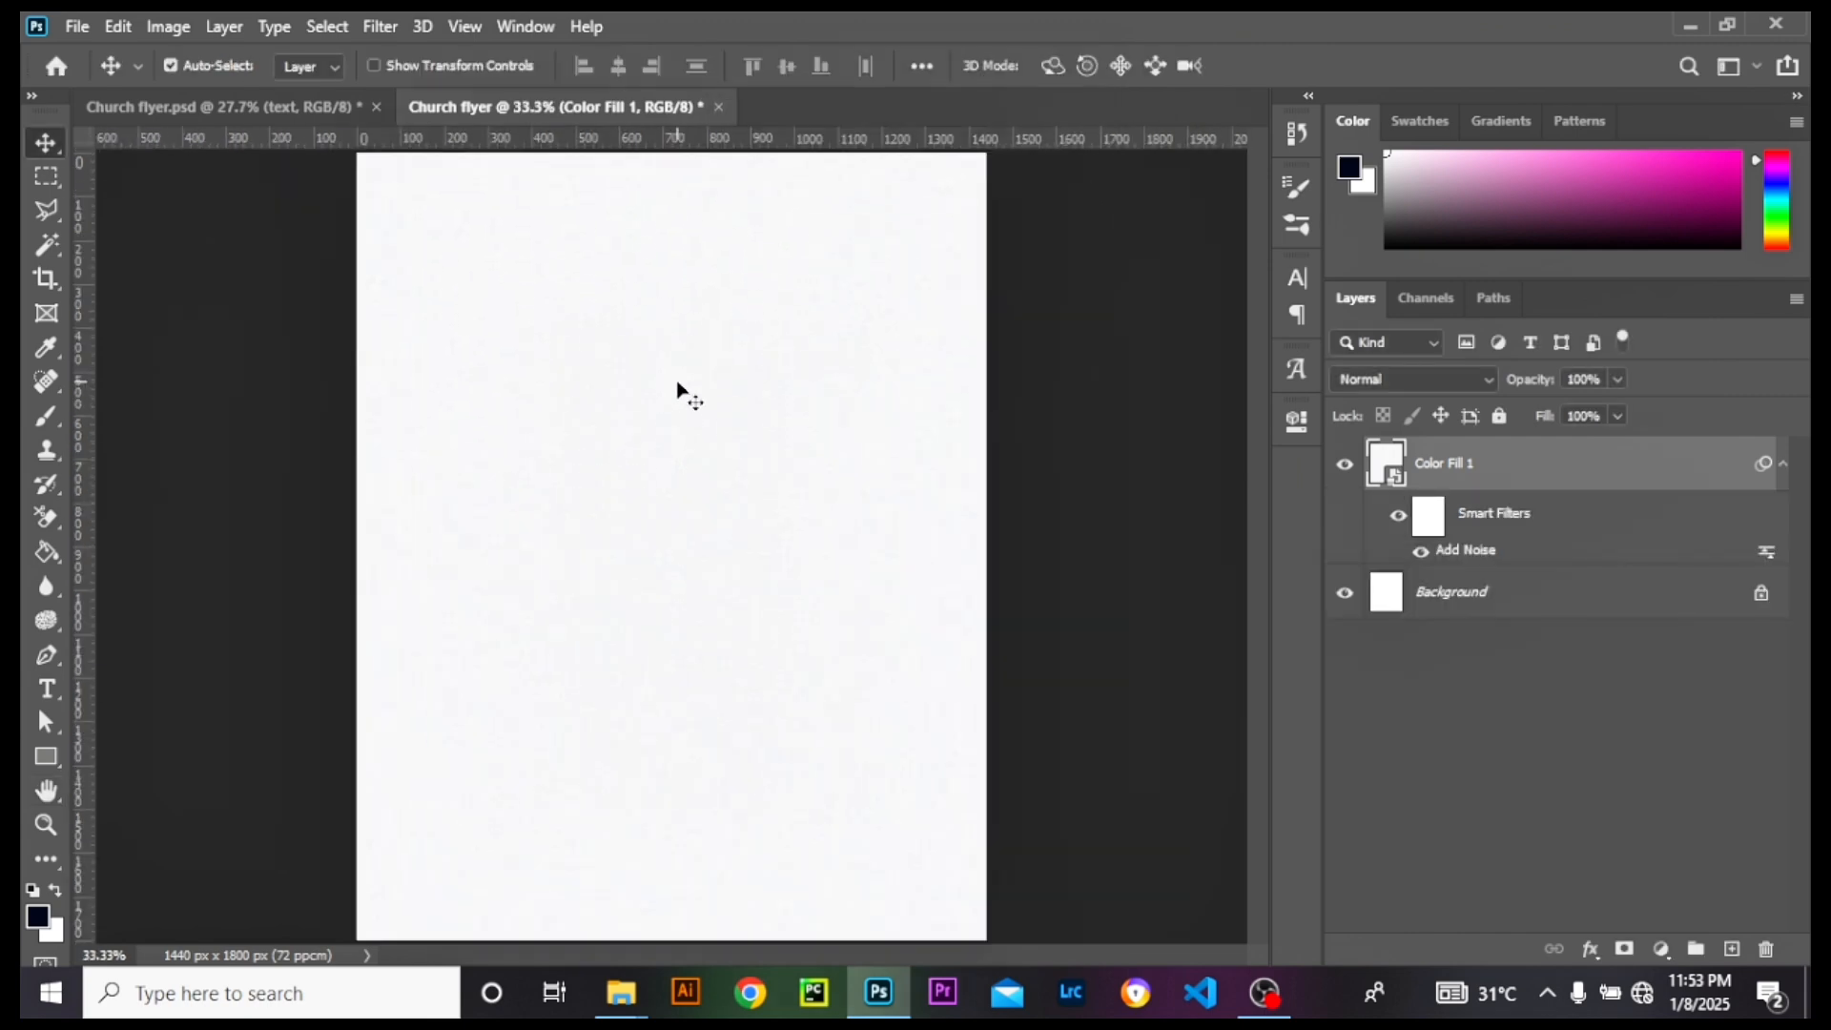
{"action": "scroll", "coordinate": [678, 390], "scroll_direction": "down", "scroll_amount": 1}
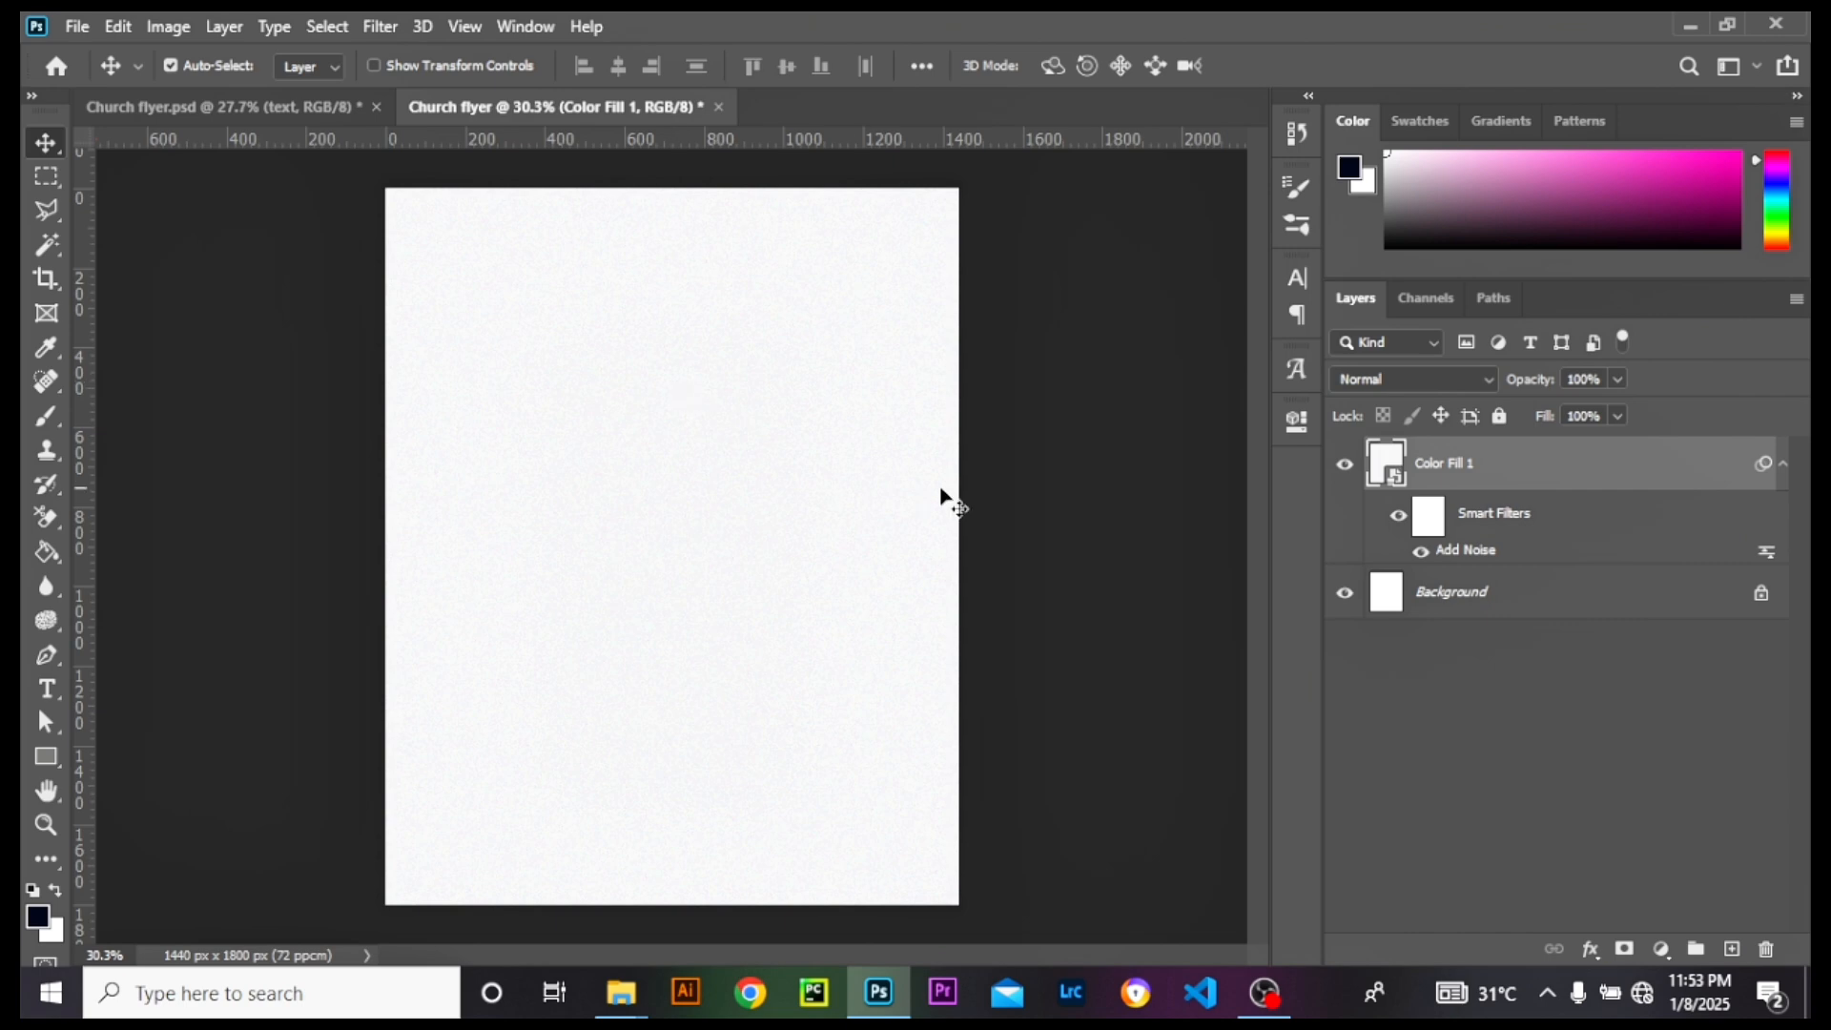
{"action": "left_click", "coordinate": [1783, 467]}
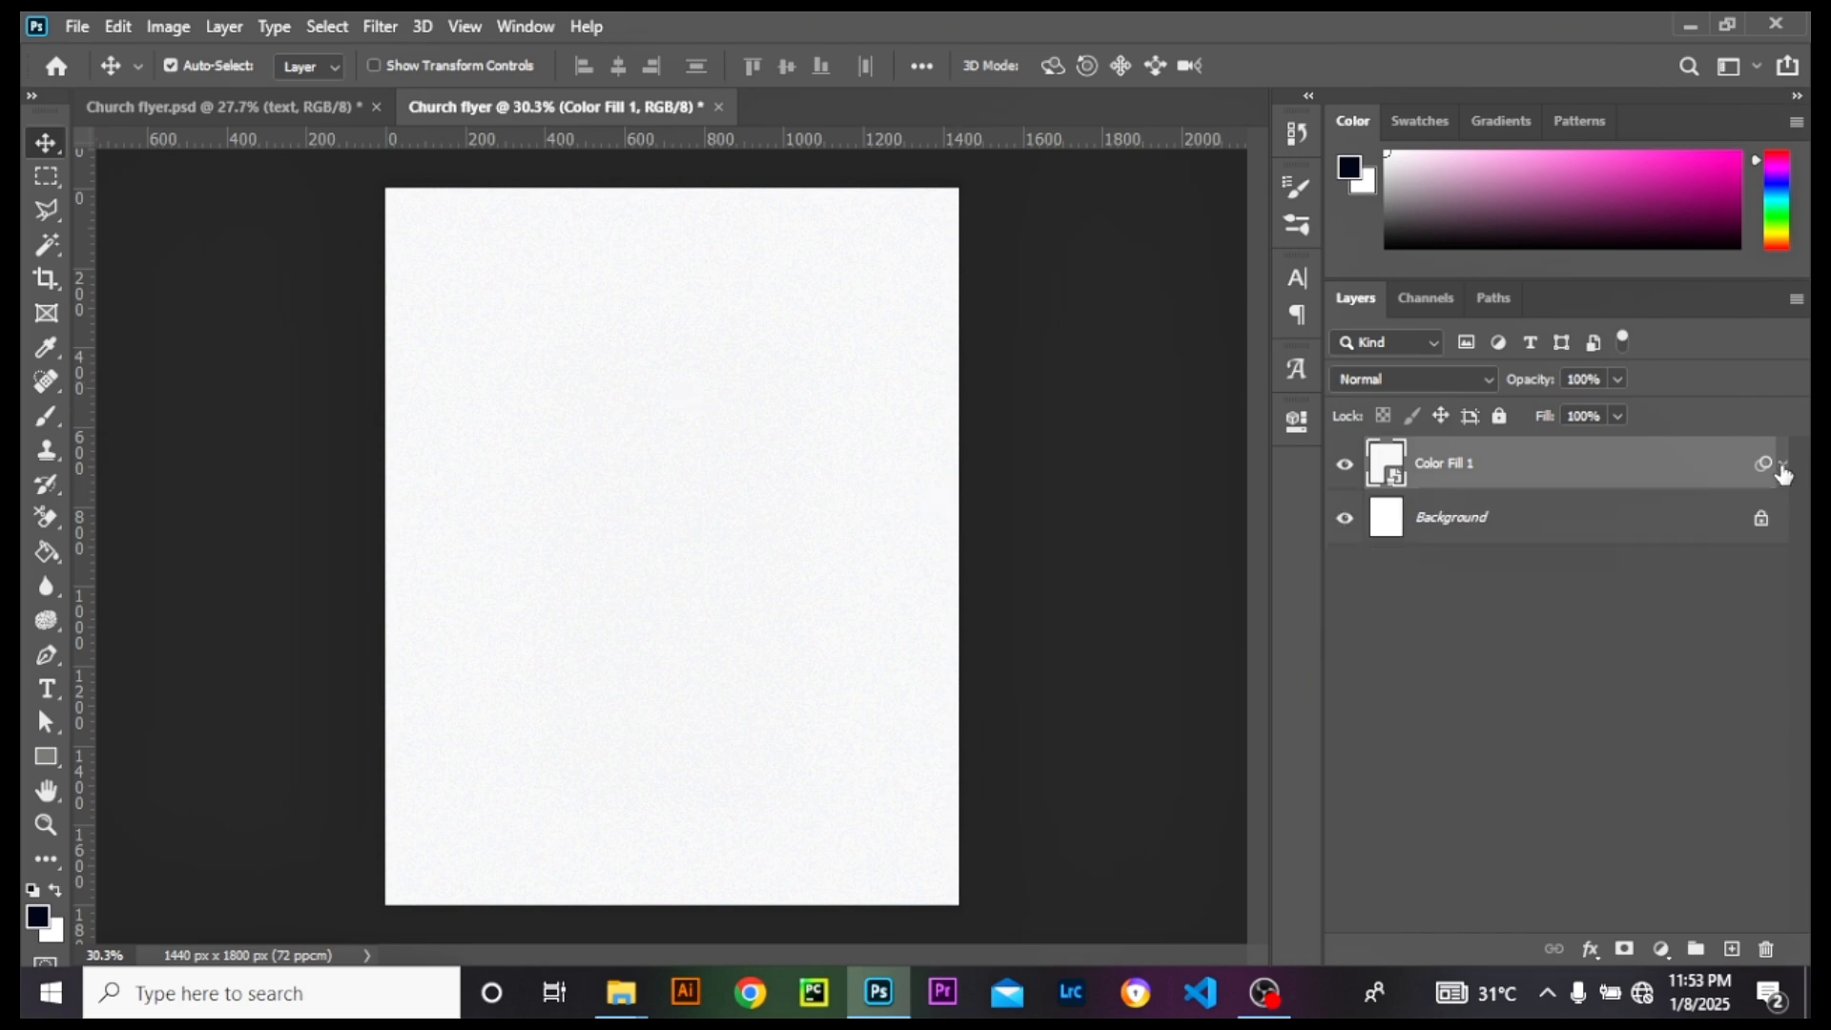
{"action": "scroll", "coordinate": [977, 613], "scroll_direction": "down", "scroll_amount": 3}
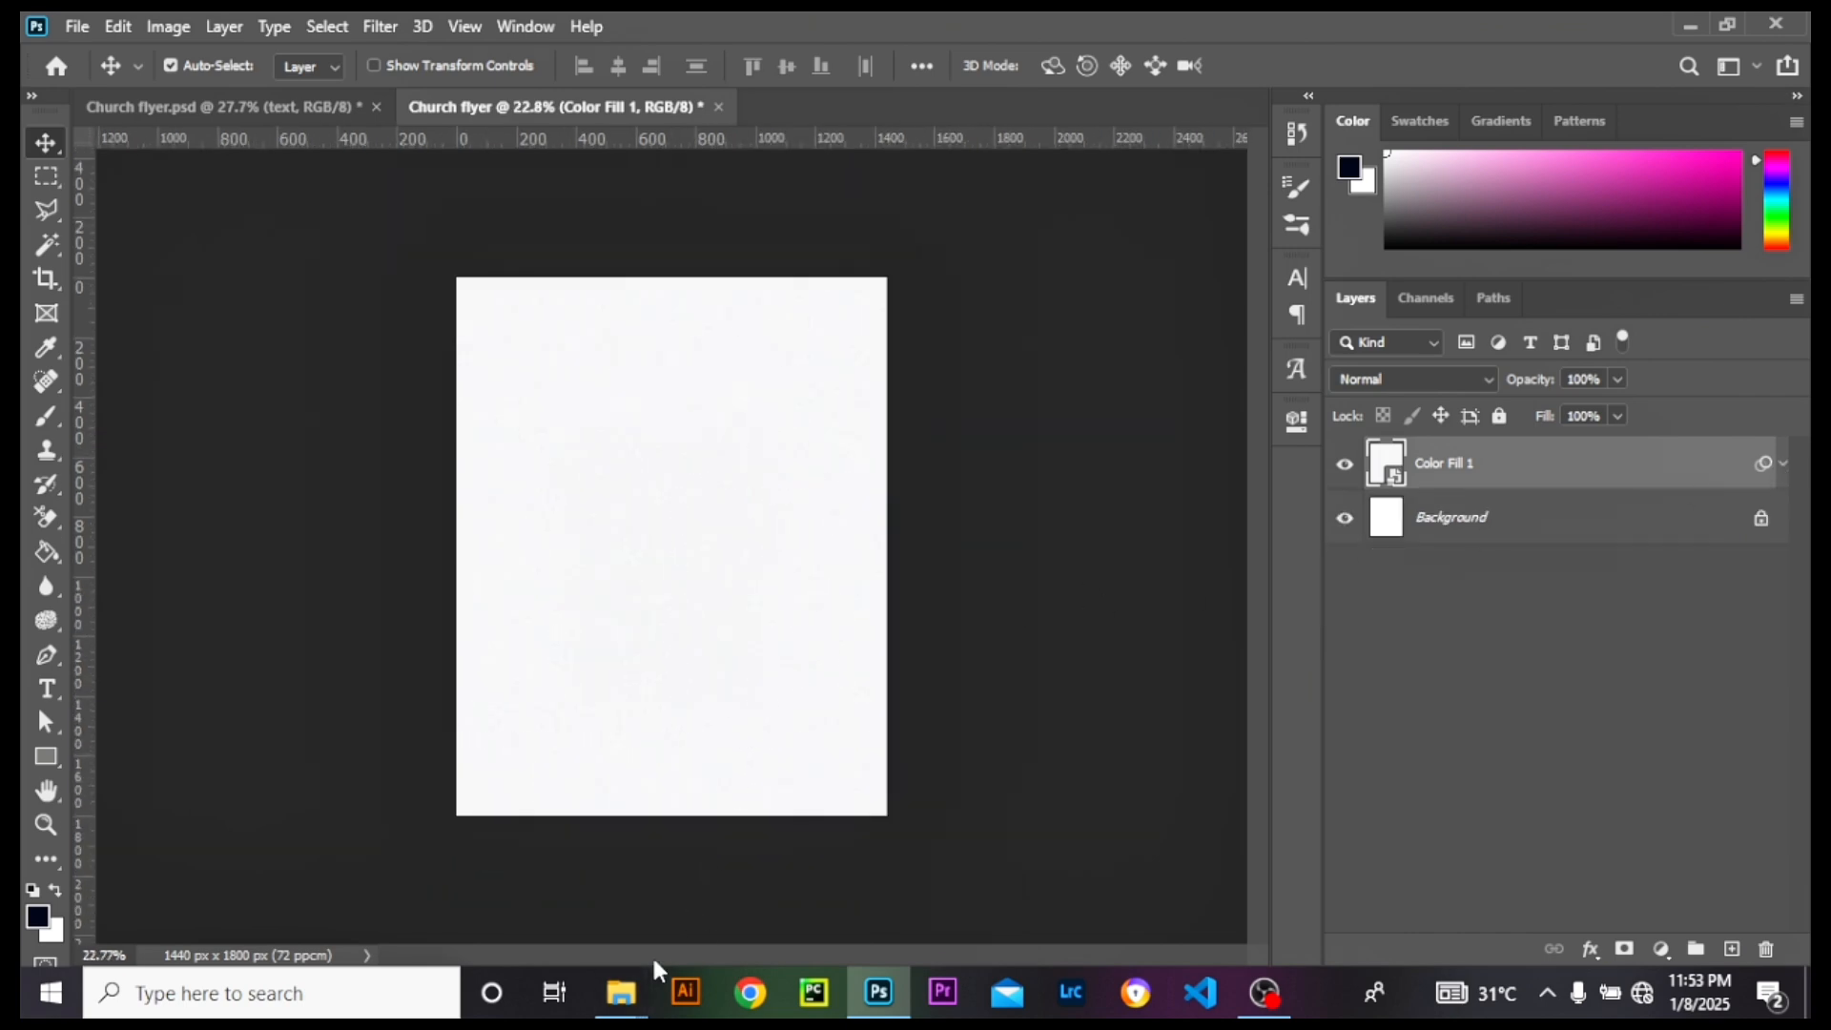
{"action": "mouse_move", "coordinate": [646, 968]}
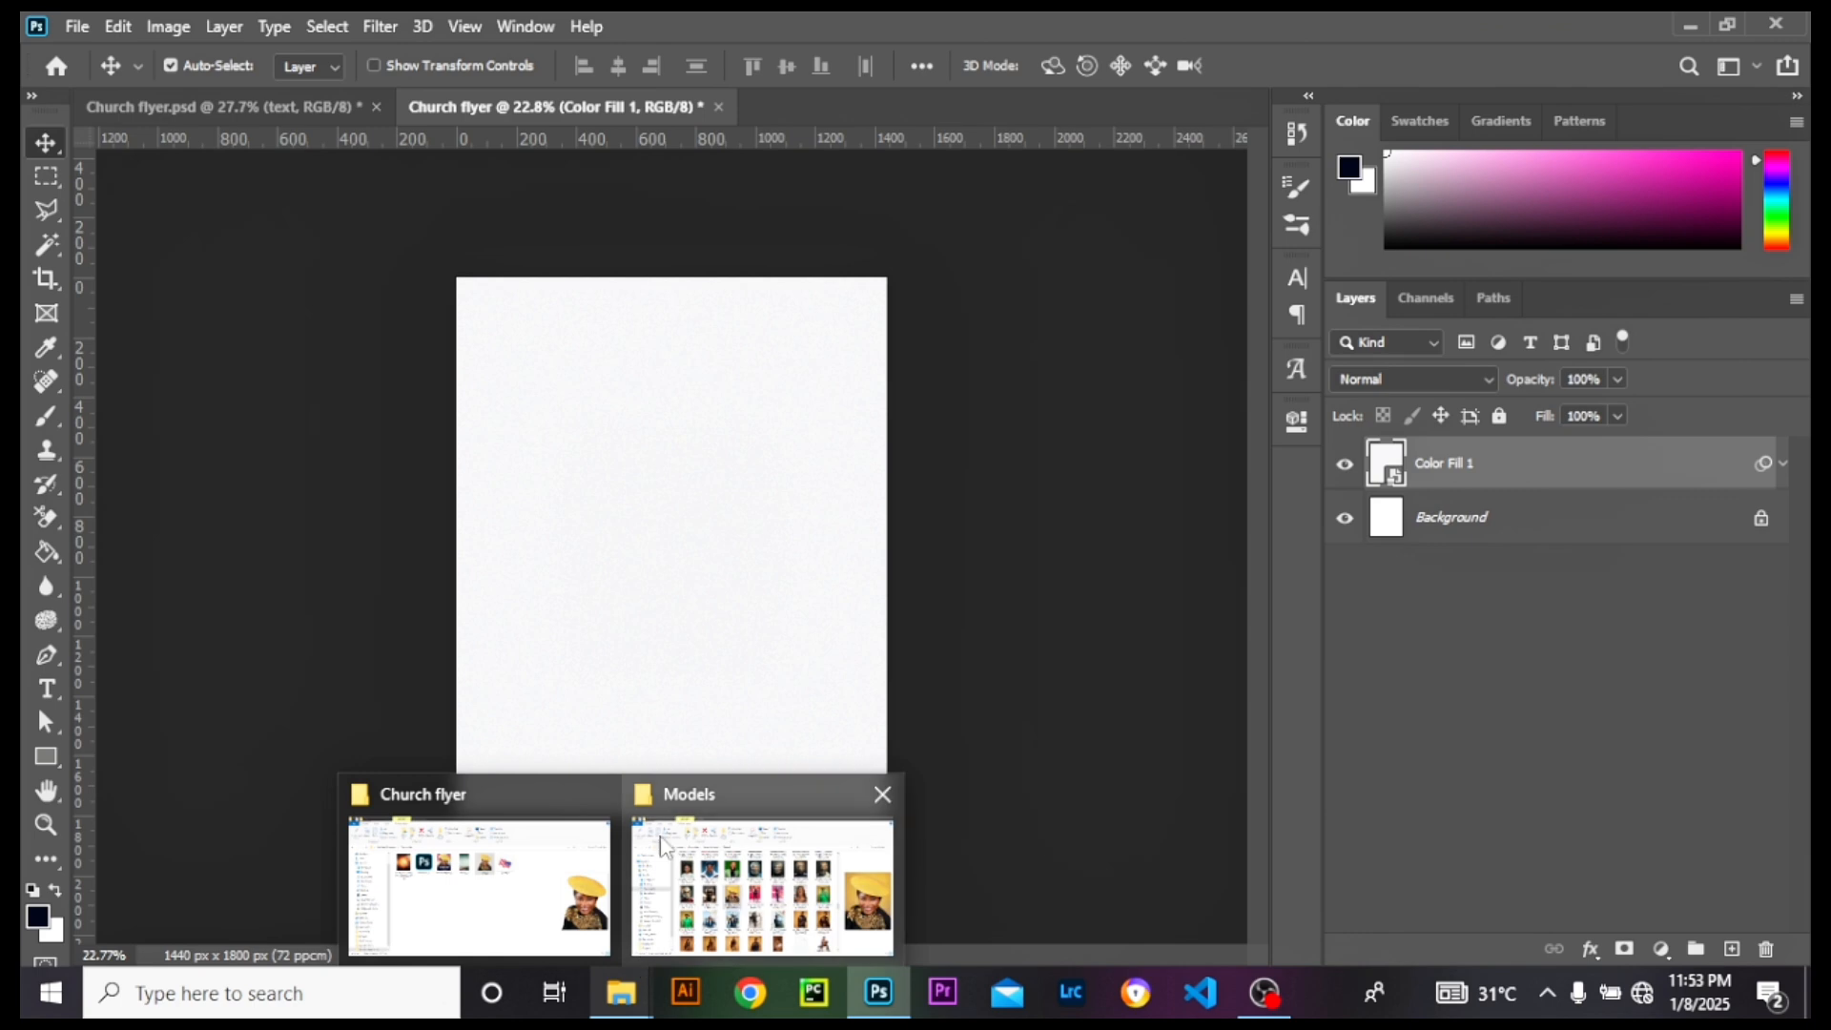
{"action": "left_click", "coordinate": [892, 797]}
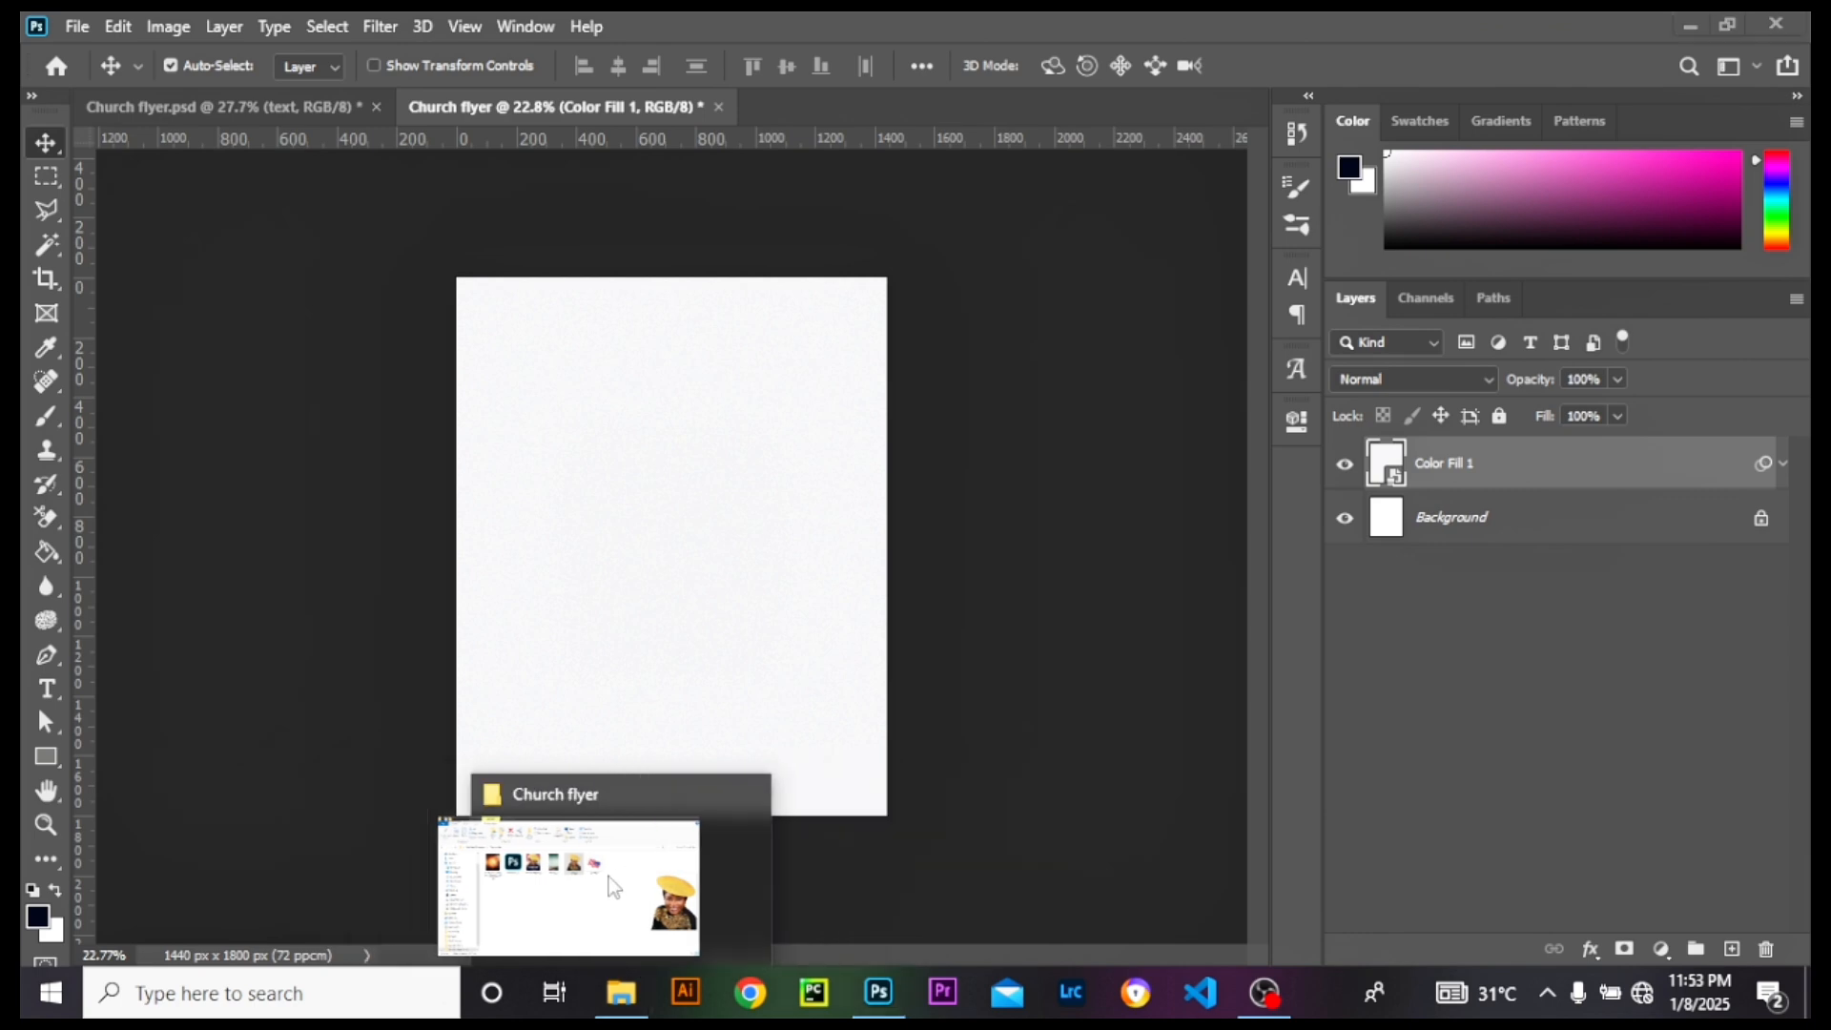
{"action": "left_click", "coordinate": [599, 881]}
{"action": "left_click", "coordinate": [878, 713]}
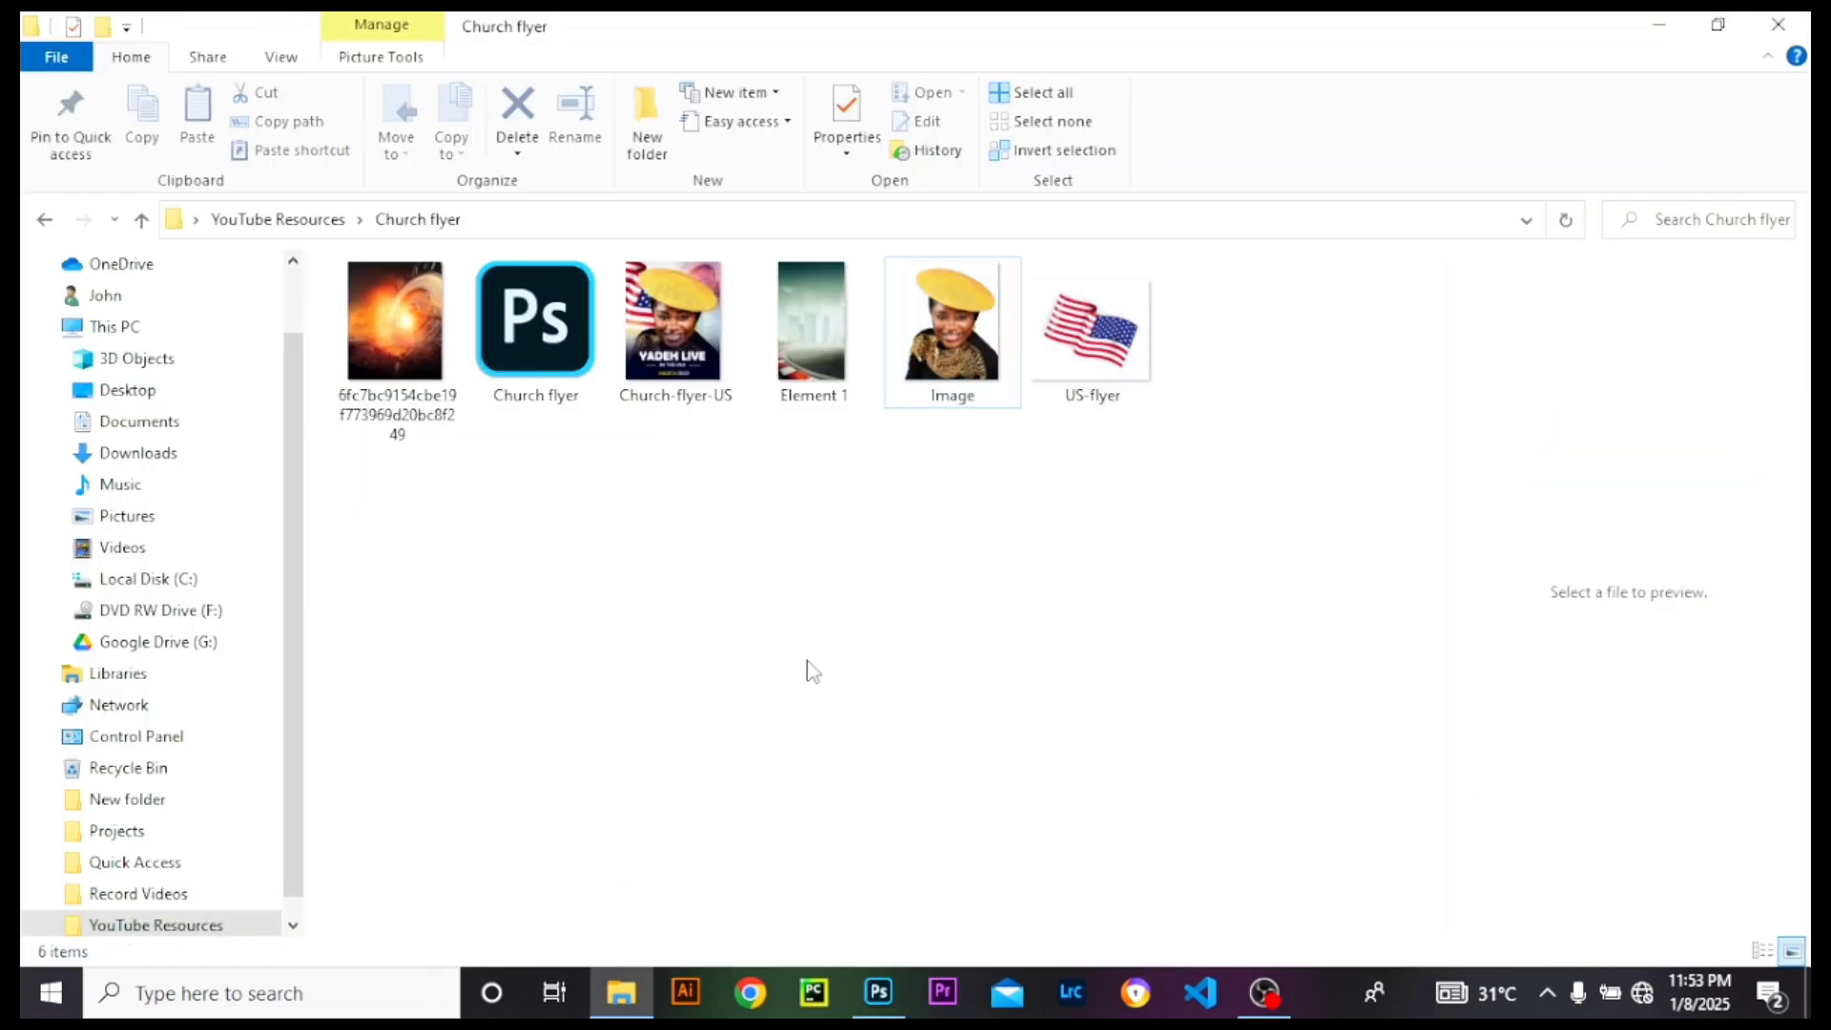
{"action": "left_click", "coordinate": [837, 355]}
Step: Place the Element 1 cityscape and scale it to cover the whole canvas
{"action": "left_click_drag", "start_coordinate": [827, 467], "coordinate": [705, 568]}
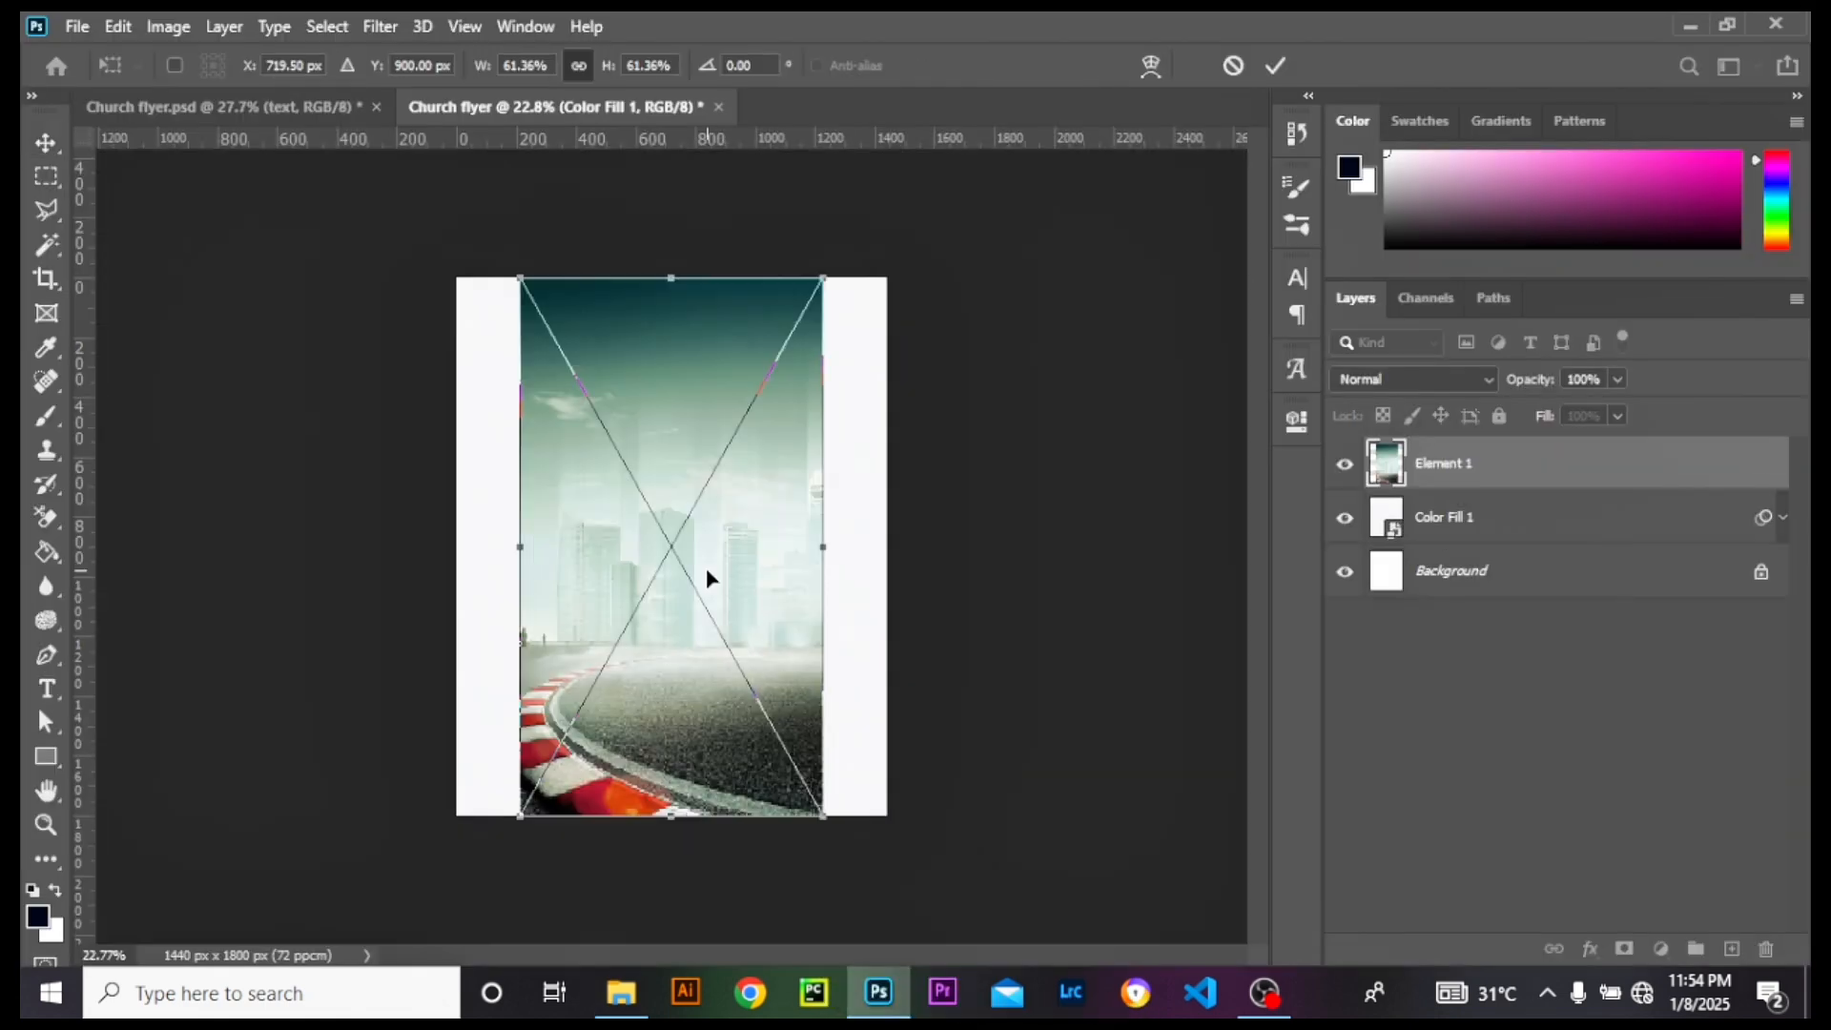
{"action": "left_click_drag", "start_coordinate": [672, 817], "coordinate": [672, 996]}
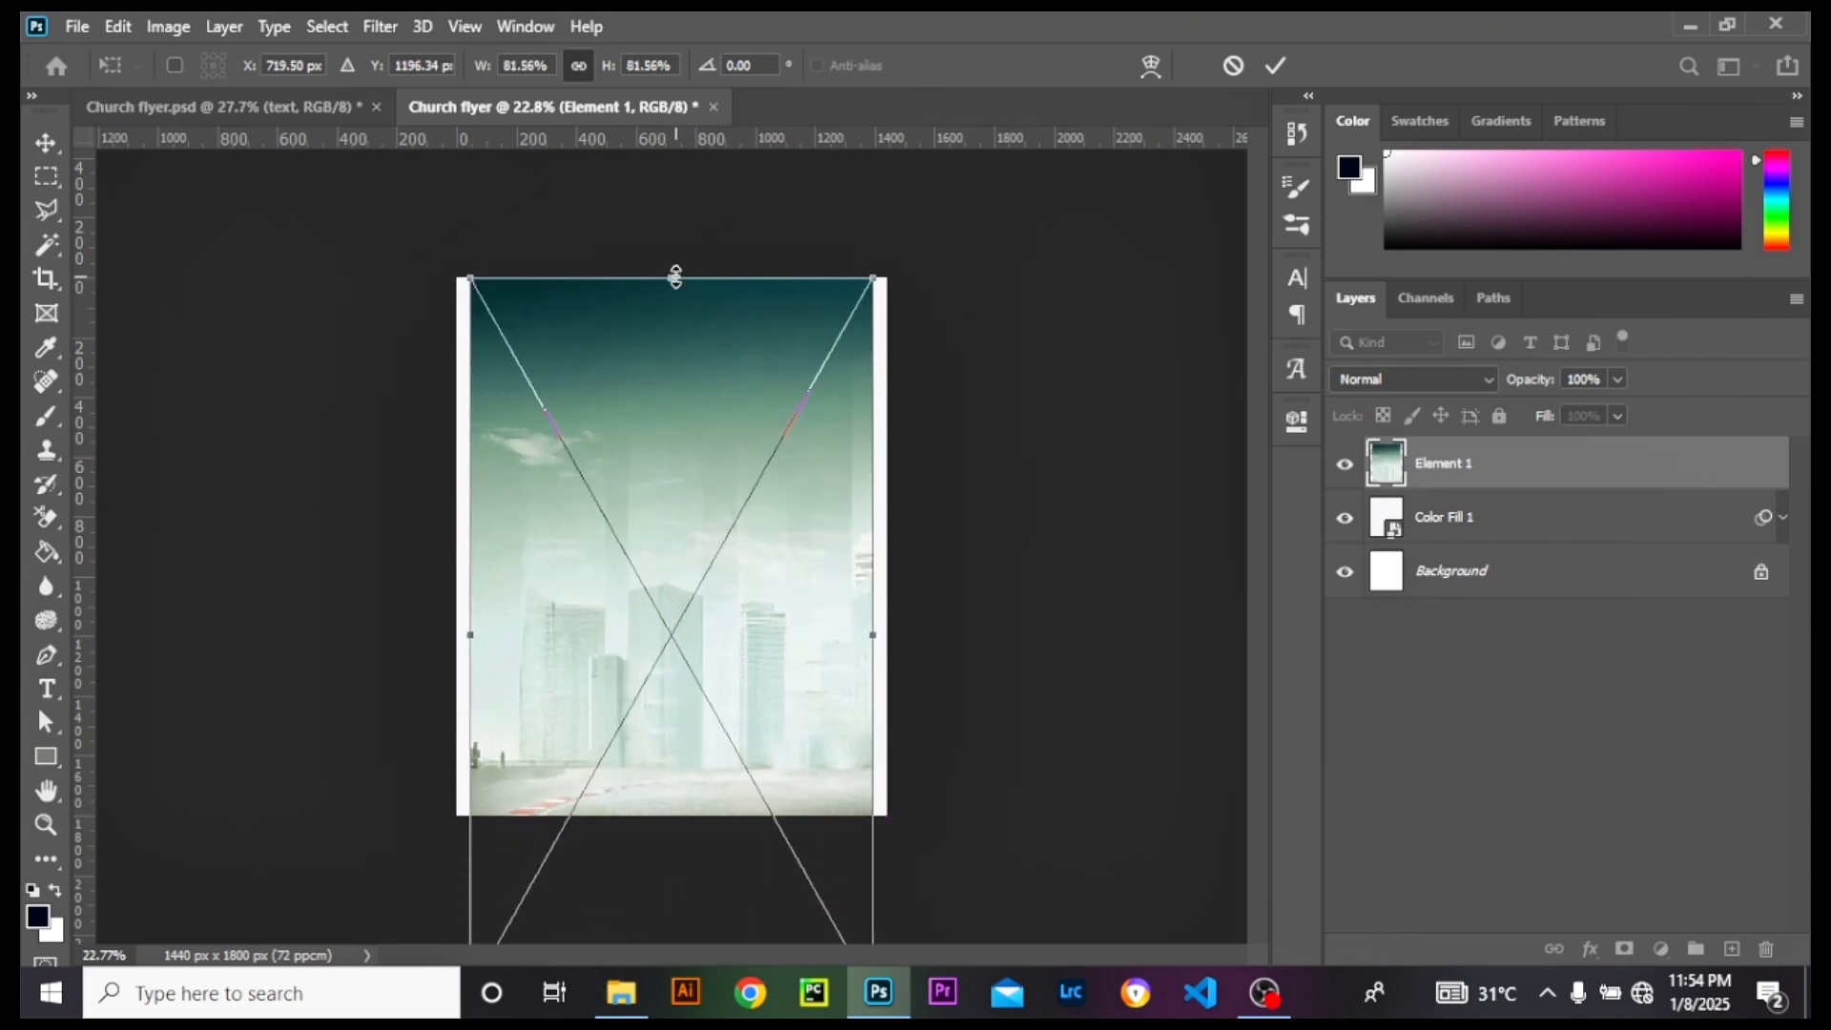
{"action": "left_click_drag", "start_coordinate": [675, 277], "coordinate": [672, 167]}
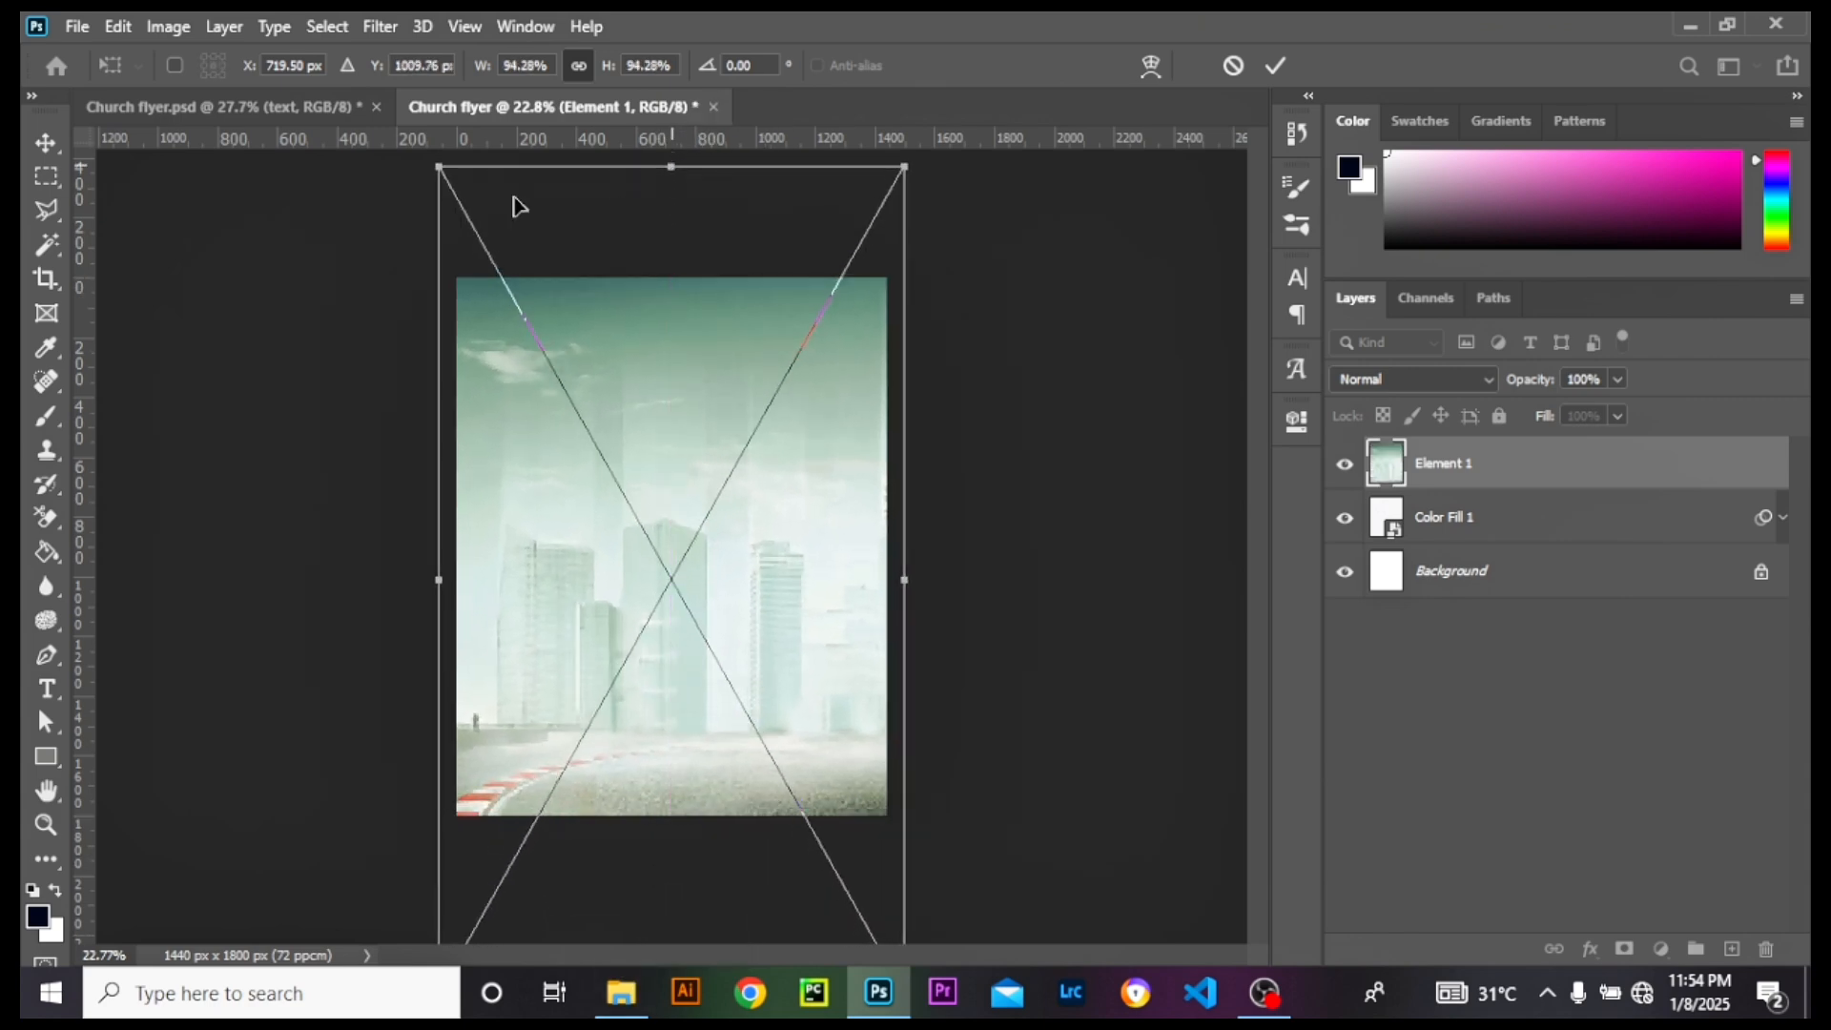
{"action": "left_click", "coordinate": [45, 143]}
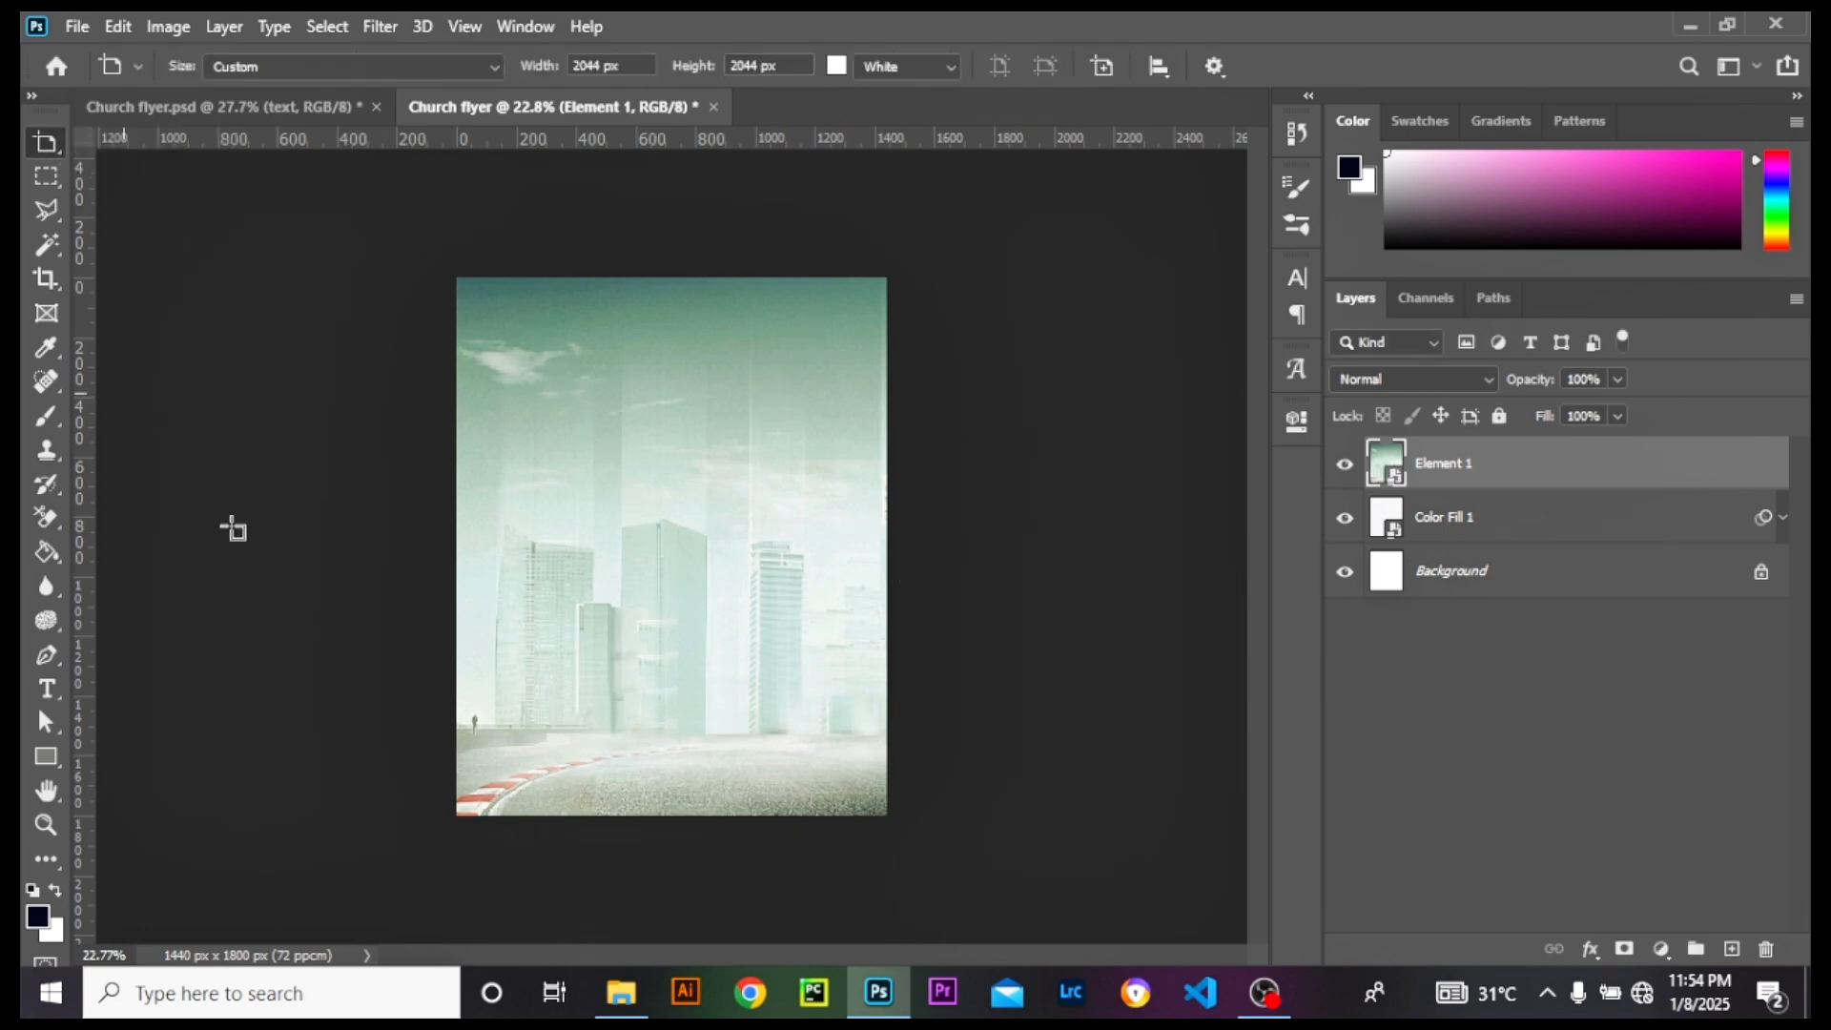
{"action": "key", "text": "v"}
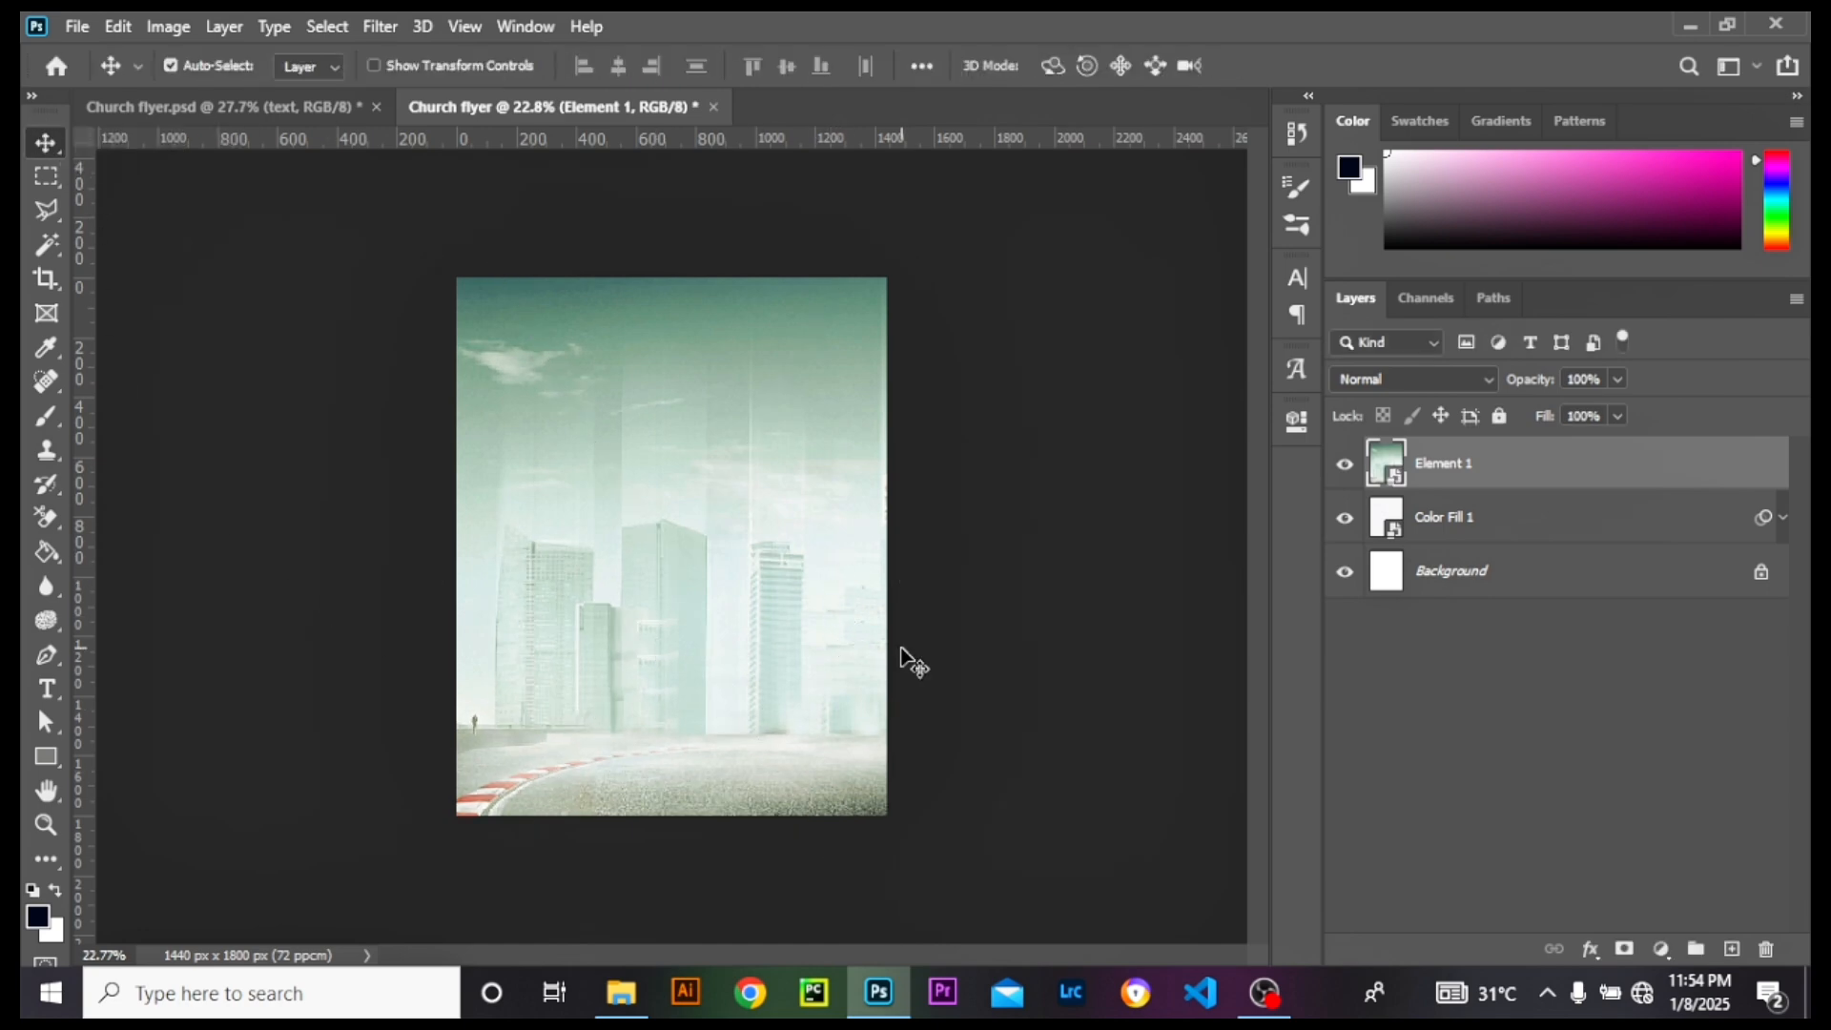
Step: Mask Element 1, fading out the bottom road, top sky and lower-left buildings
{"action": "left_click", "coordinate": [1624, 950]}
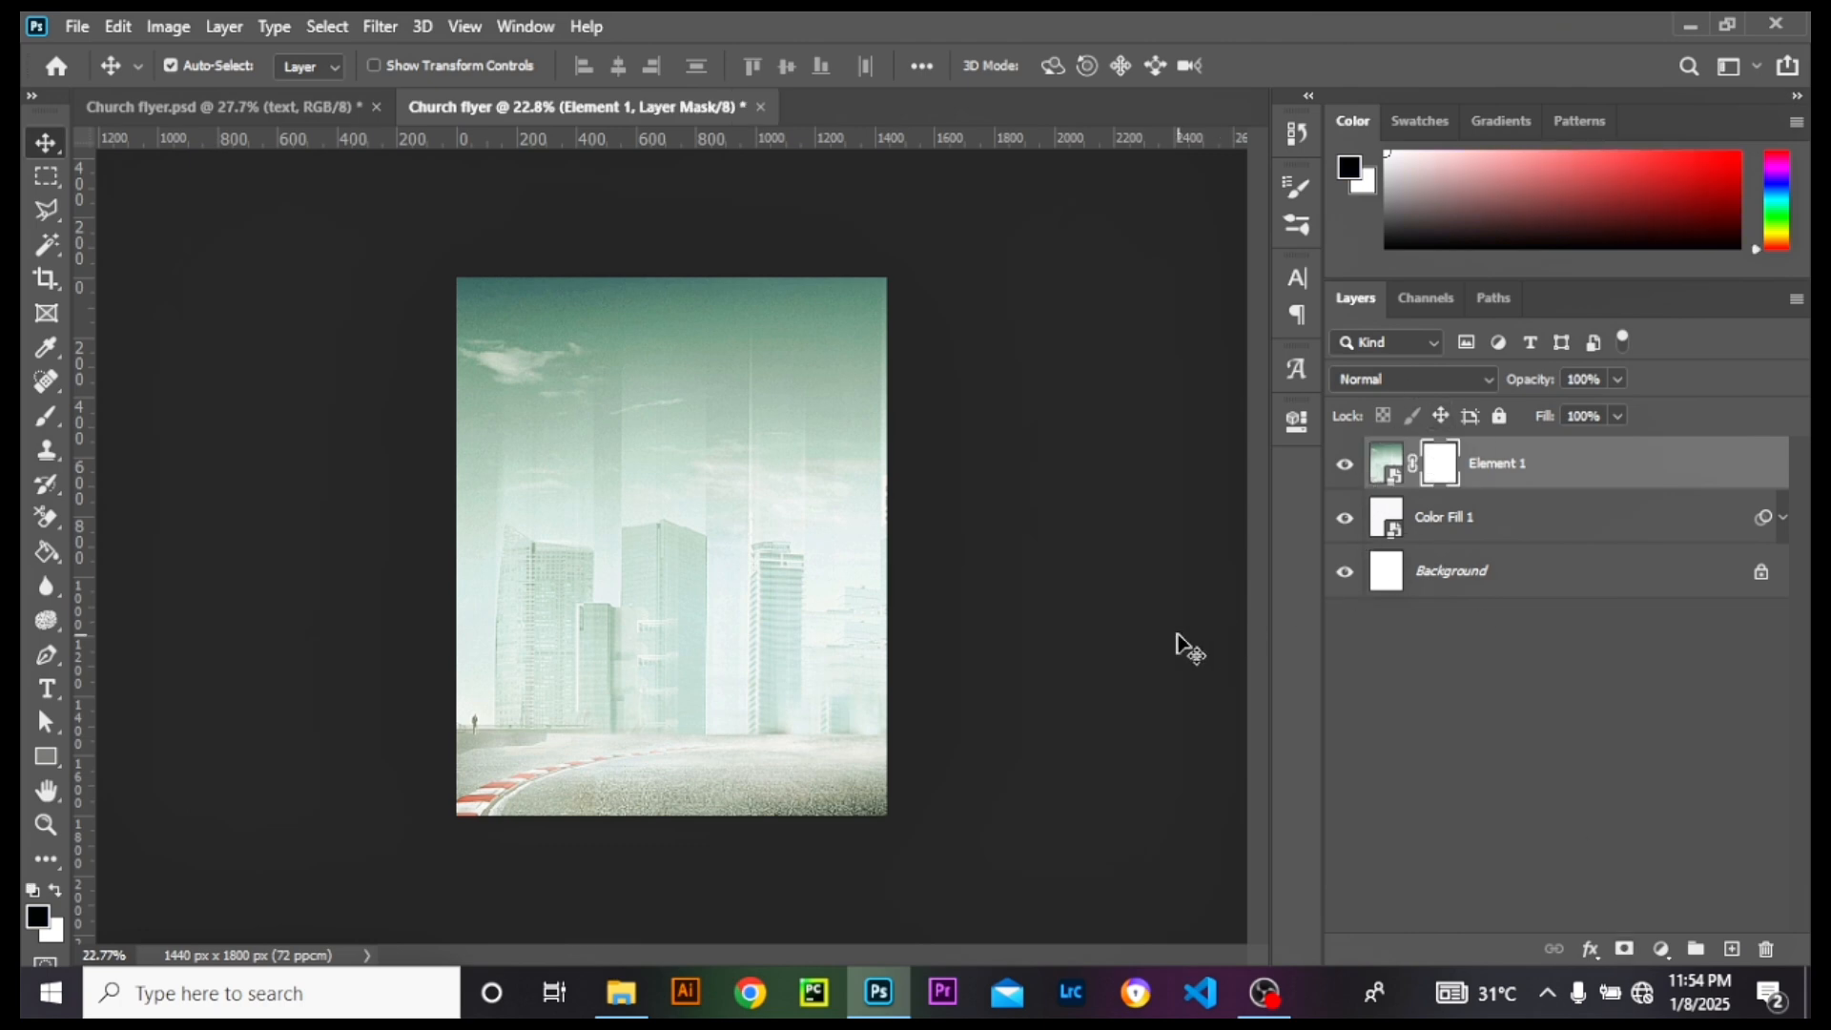
{"action": "key", "text": "b"}
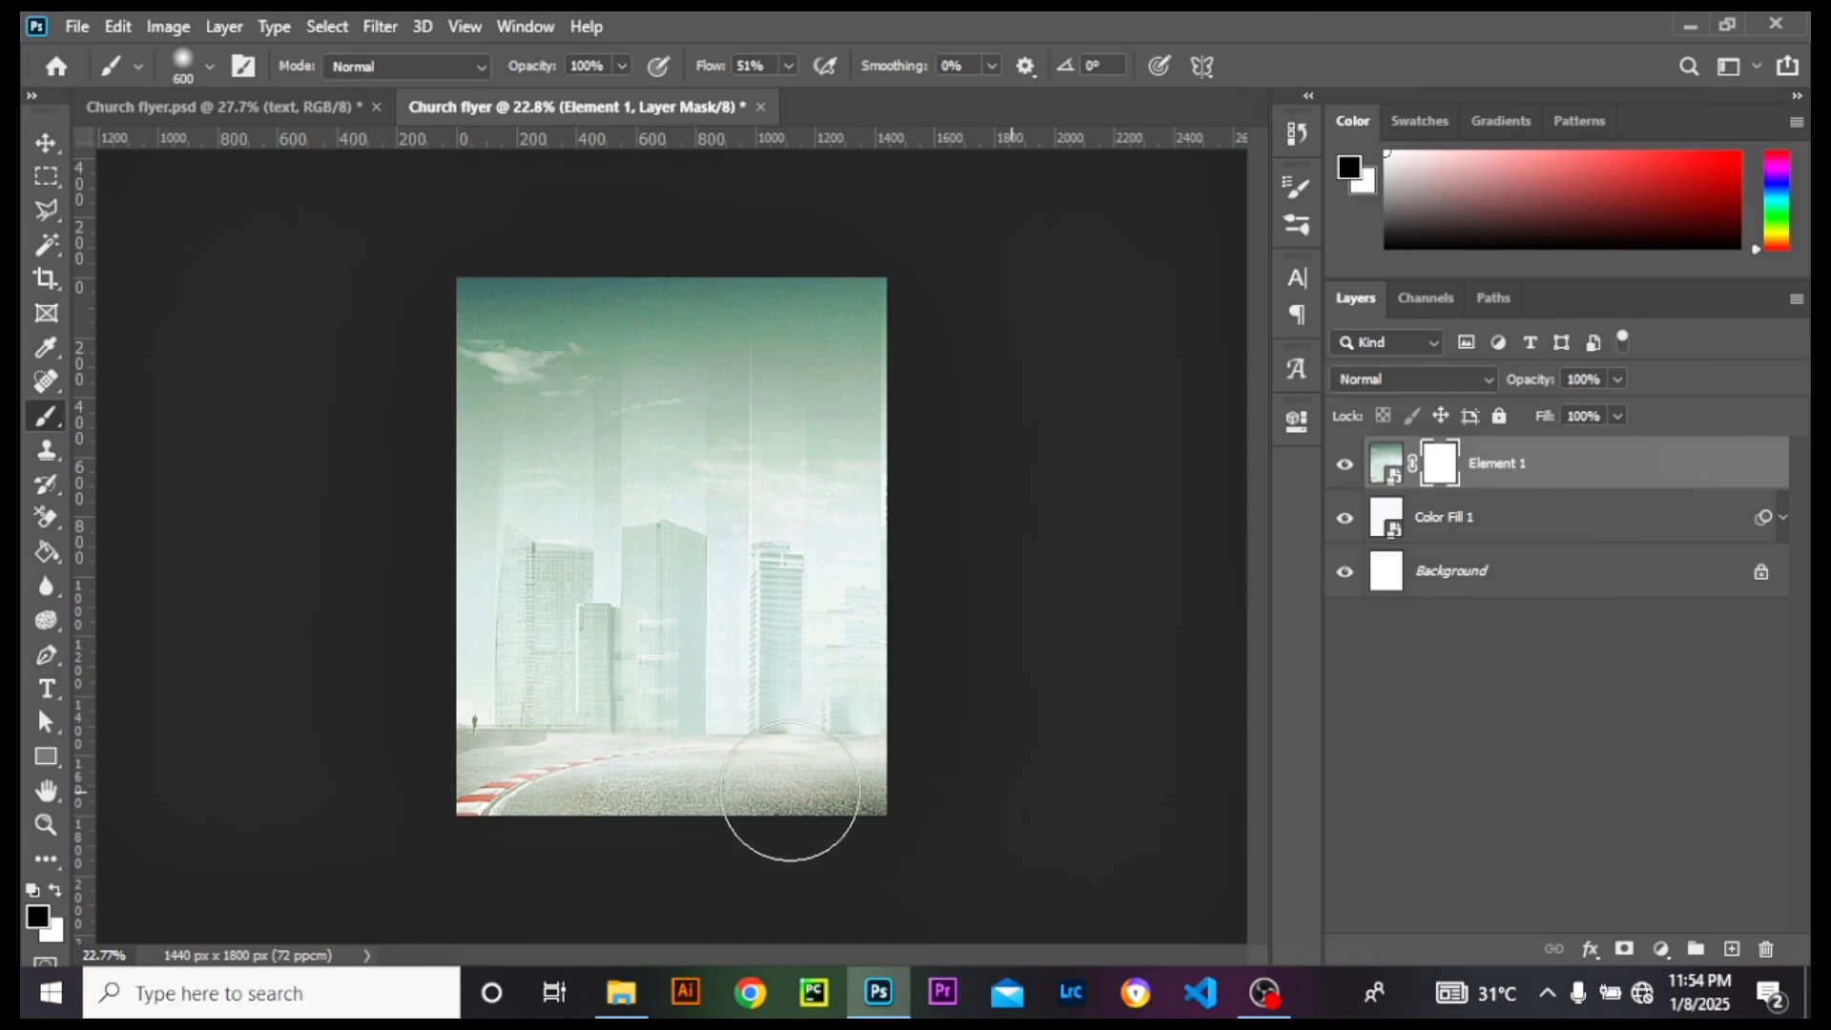
{"action": "left_click_drag", "start_coordinate": [789, 785], "coordinate": [324, 781]}
{"action": "mouse_move", "coordinate": [436, 284]}
{"action": "left_mouse_down"}
{"action": "mouse_move", "coordinate": [695, 286]}
{"action": "mouse_move", "coordinate": [1030, 339]}
{"action": "mouse_move", "coordinate": [113, 336]}
{"action": "mouse_move", "coordinate": [941, 347]}
{"action": "mouse_move", "coordinate": [172, 376]}
{"action": "mouse_move", "coordinate": [870, 400]}
{"action": "mouse_move", "coordinate": [466, 435]}
{"action": "mouse_move", "coordinate": [529, 409]}
{"action": "left_mouse_up"}
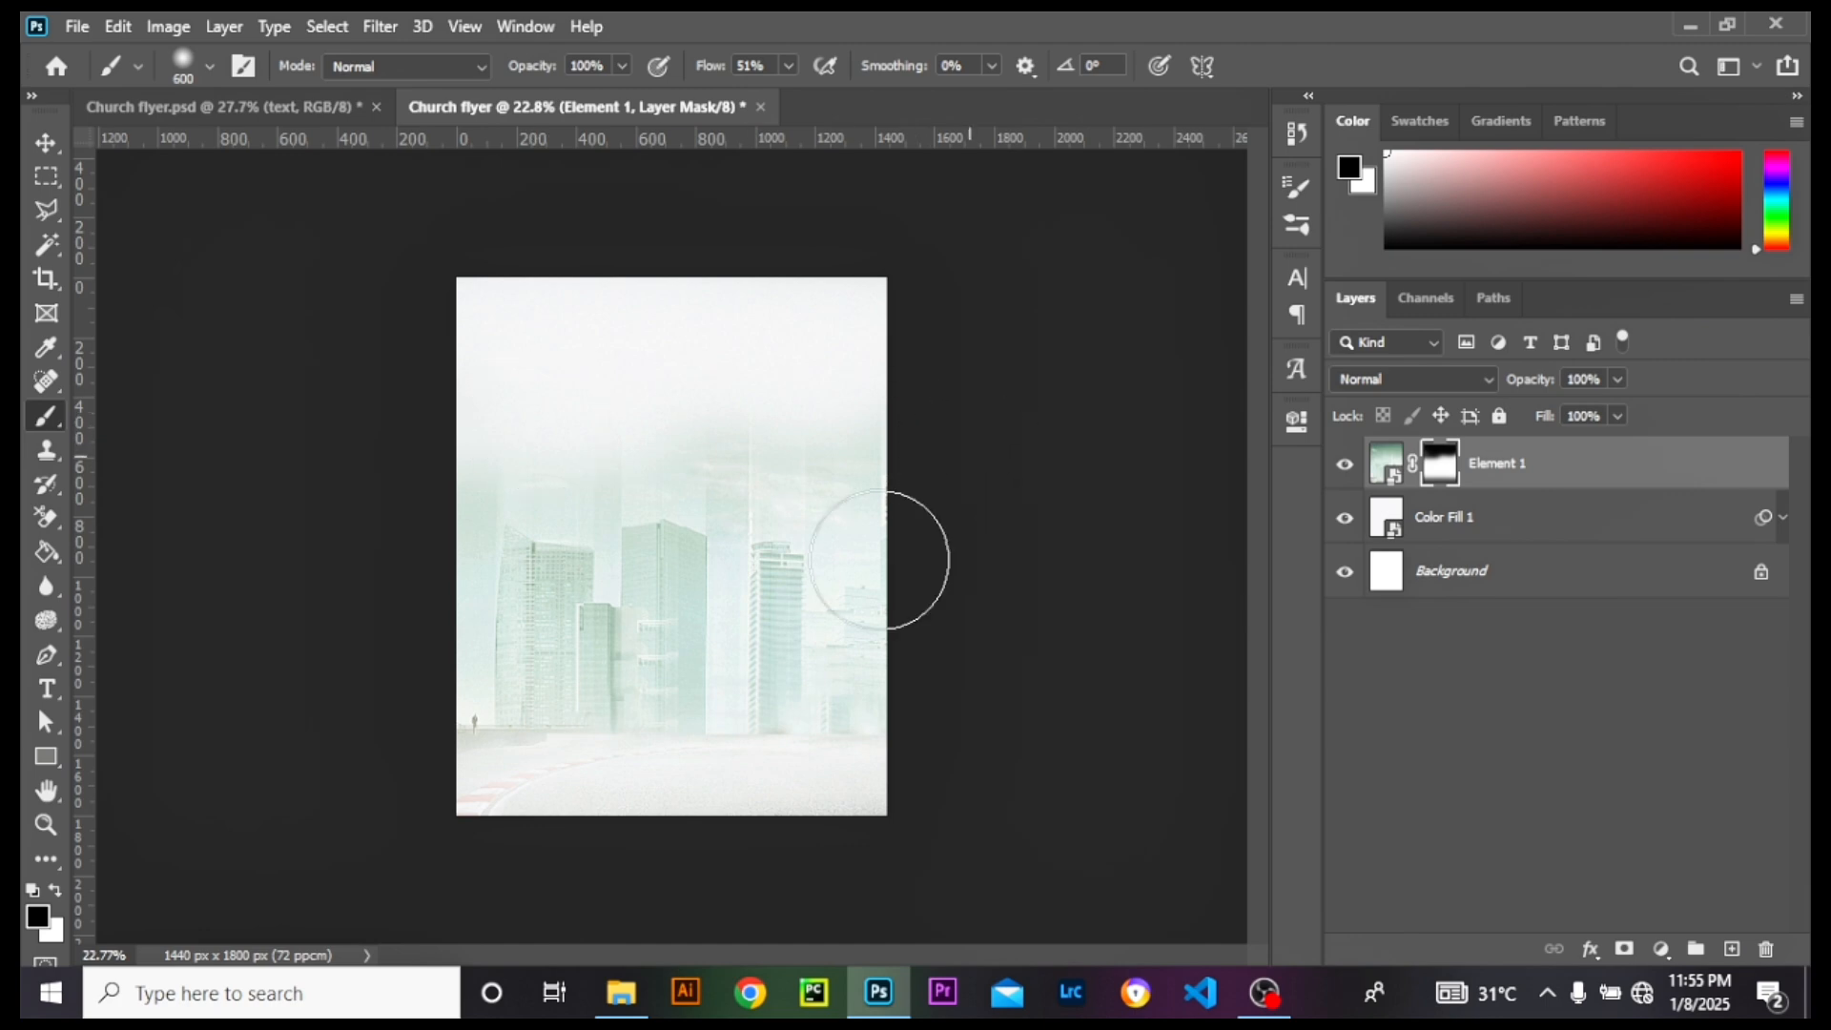
{"action": "left_click_drag", "start_coordinate": [525, 710], "coordinate": [412, 597]}
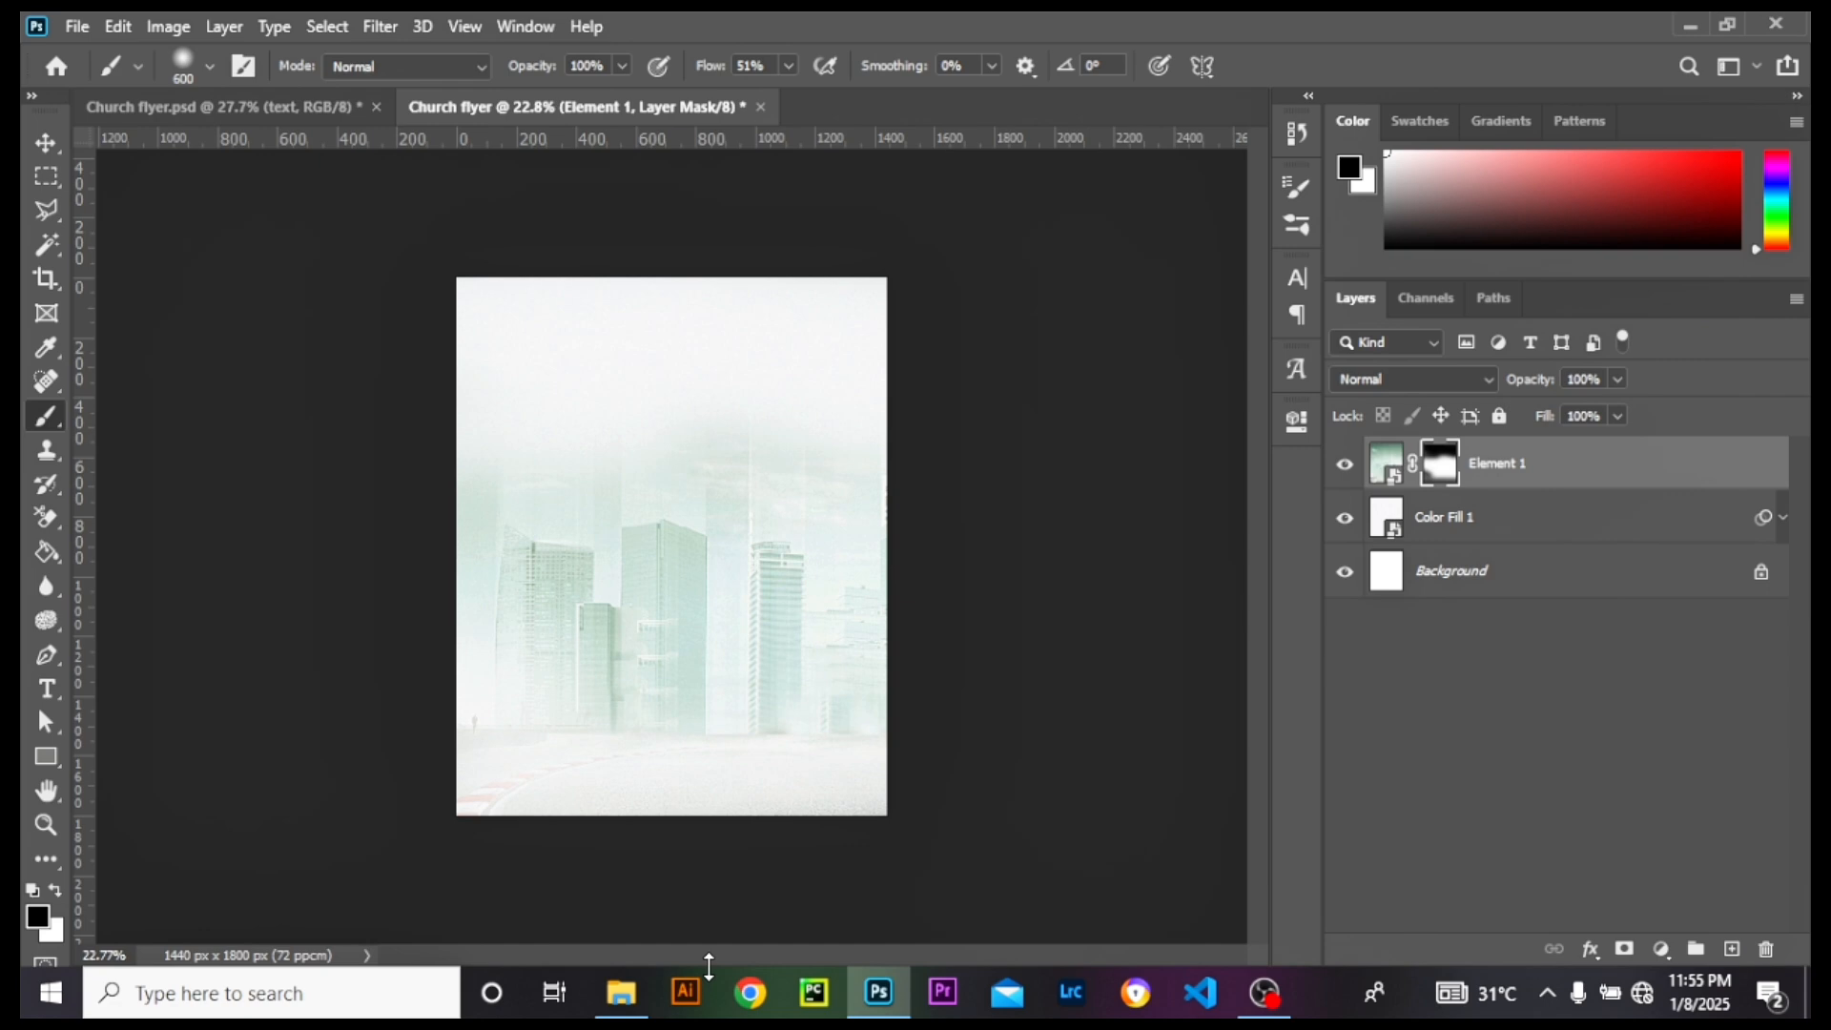
Step: Drag the fiery clock image from the Church flyer folder into the flyer
{"action": "left_click", "coordinate": [621, 992]}
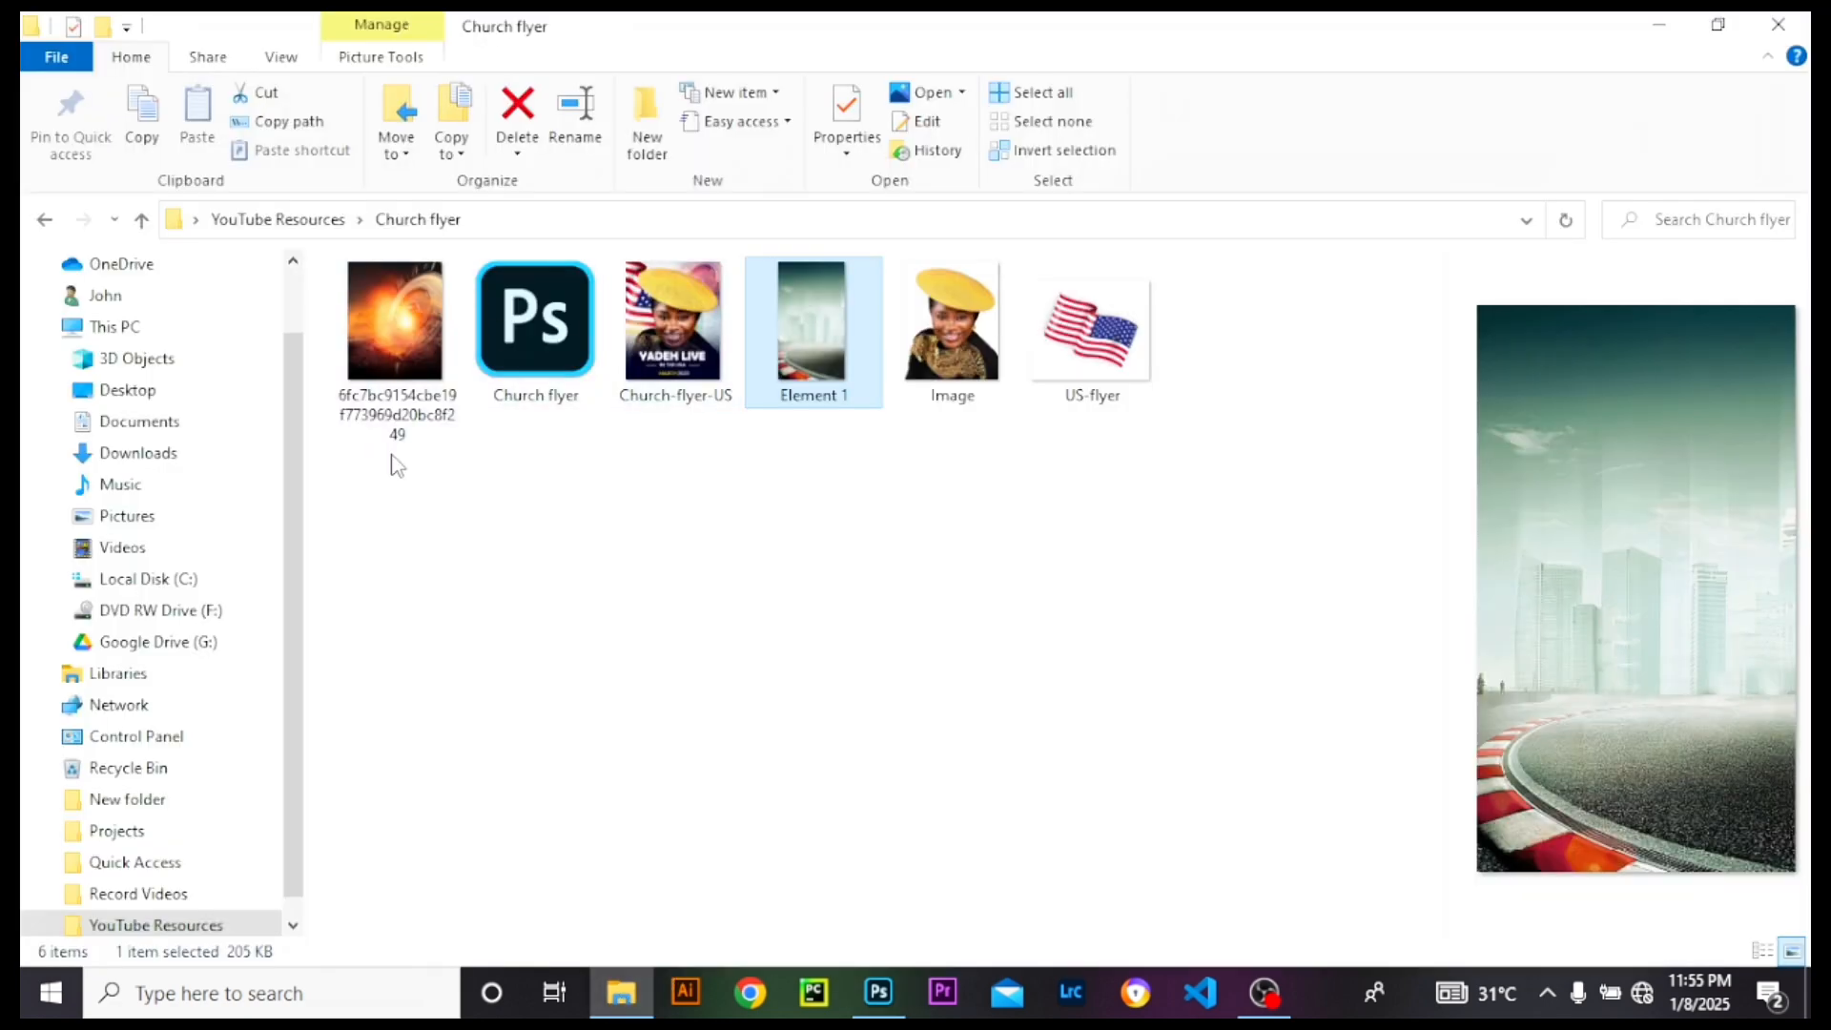
{"action": "left_click", "coordinate": [373, 346]}
{"action": "left_click_drag", "start_coordinate": [397, 323], "coordinate": [747, 633]}
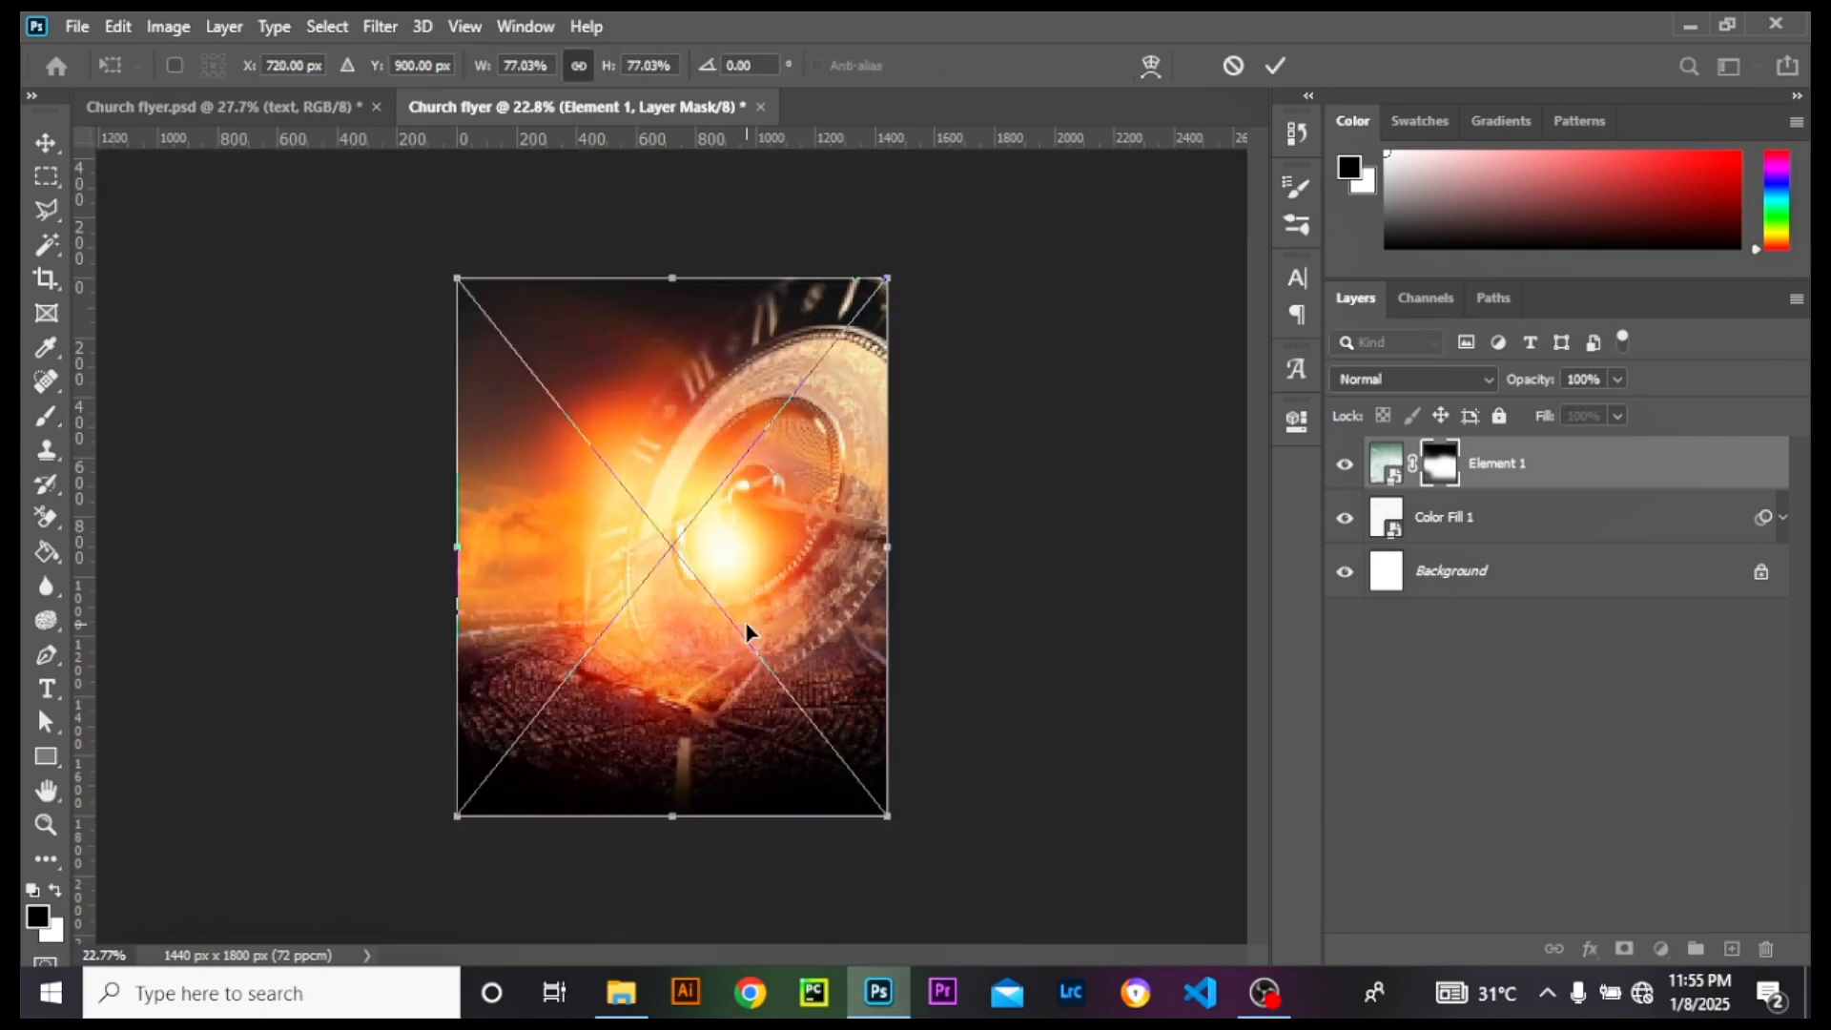
Step: Commit the fiery clock image's placement and add a layer mask to it
{"action": "left_click", "coordinate": [46, 142]}
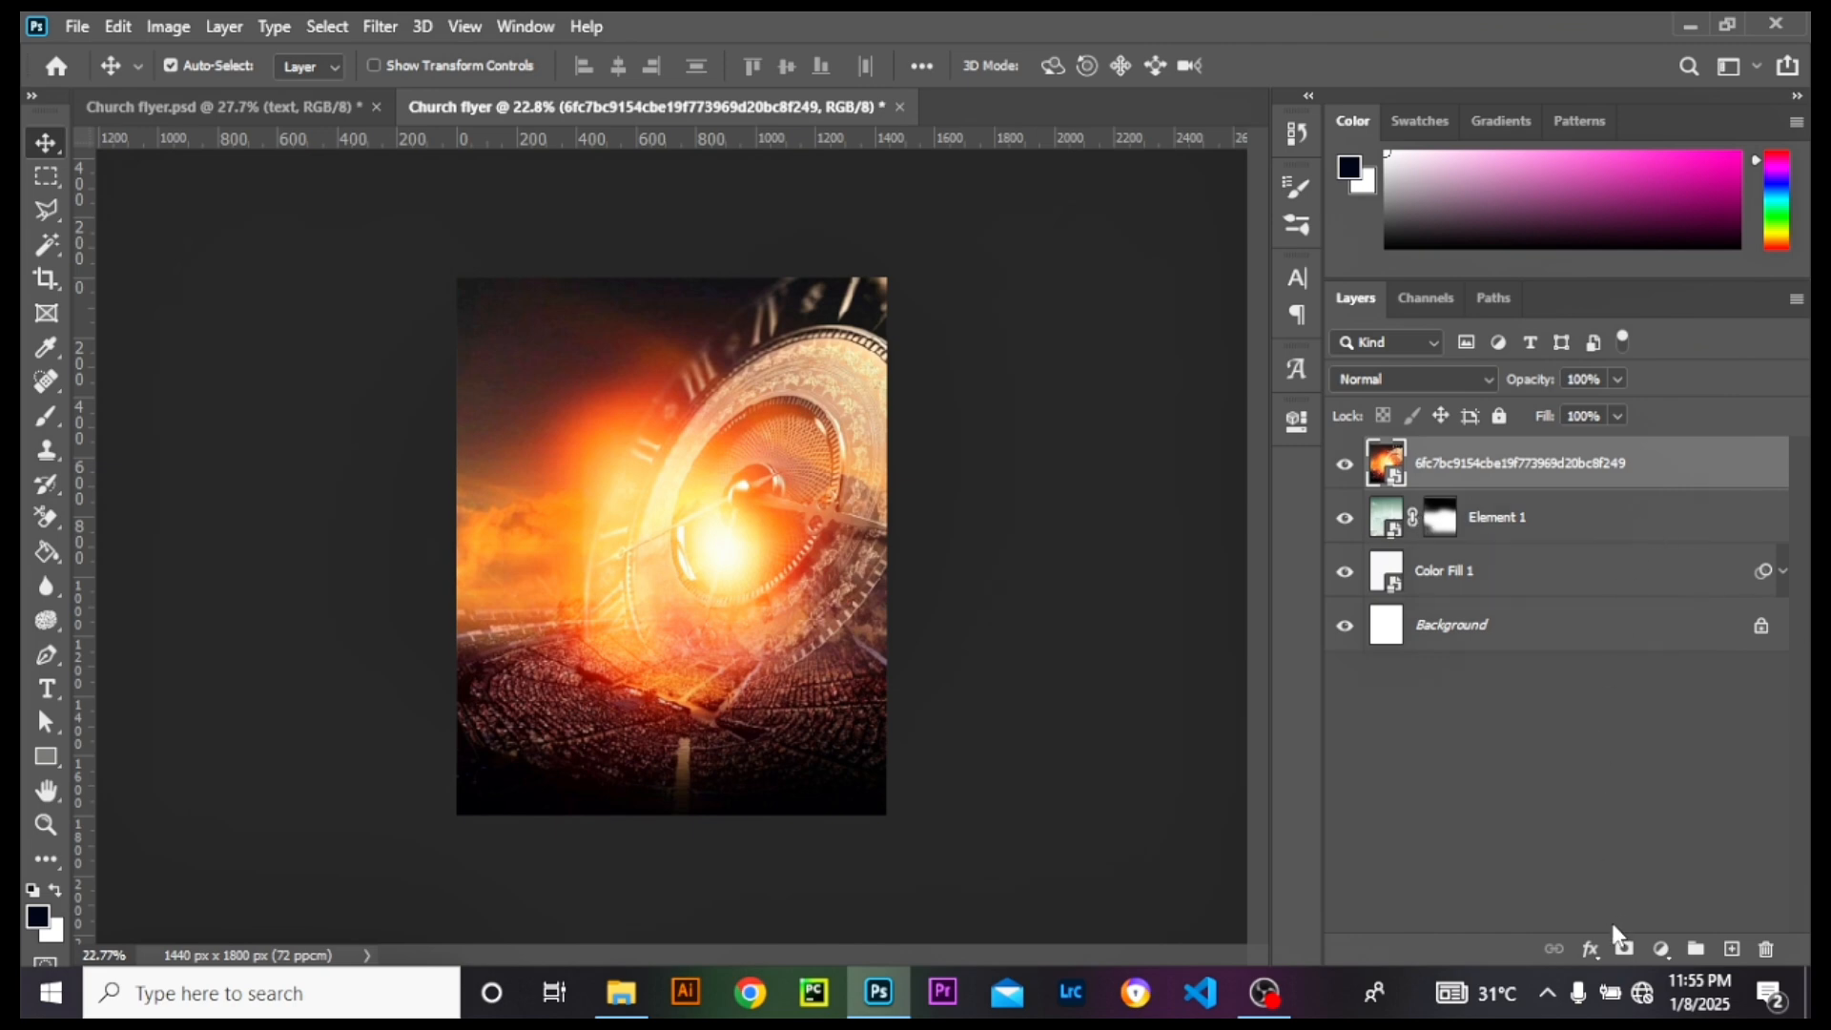
{"action": "left_click", "coordinate": [1622, 947]}
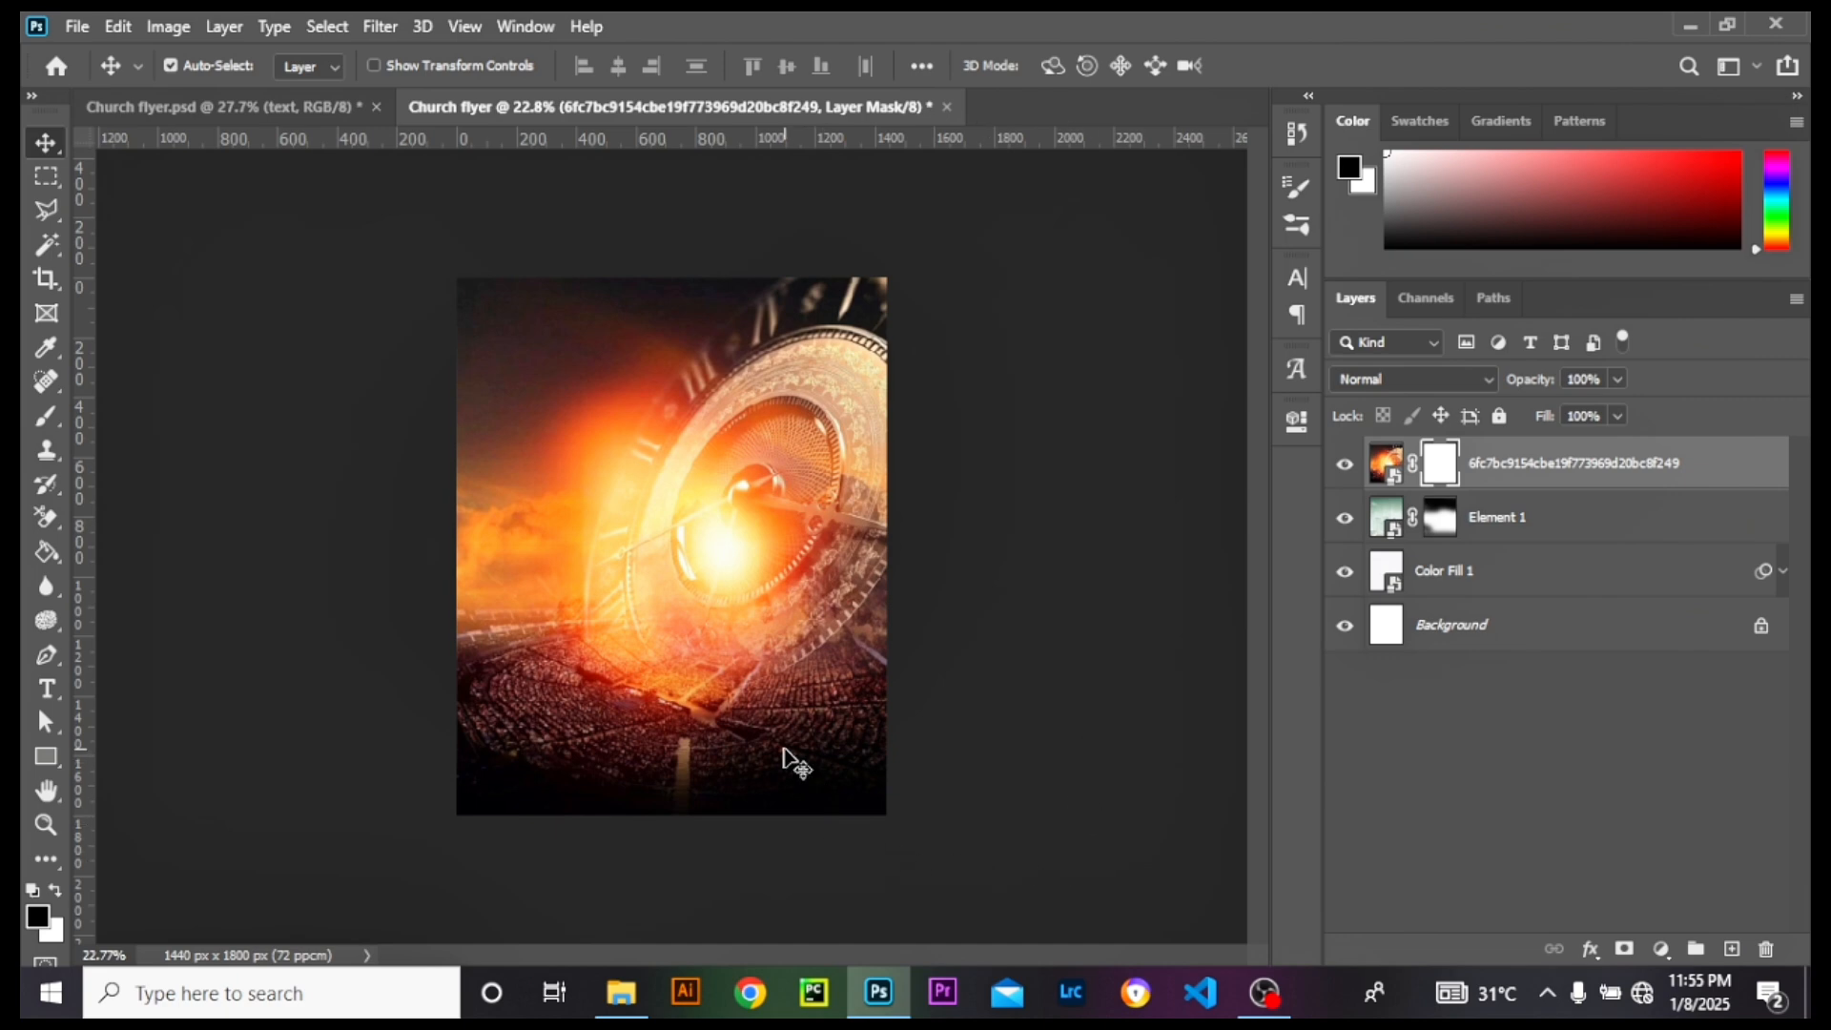
Step: Paint the clock layer's mask to hide its top and bottom edges and dark corners
{"action": "key", "text": "b"}
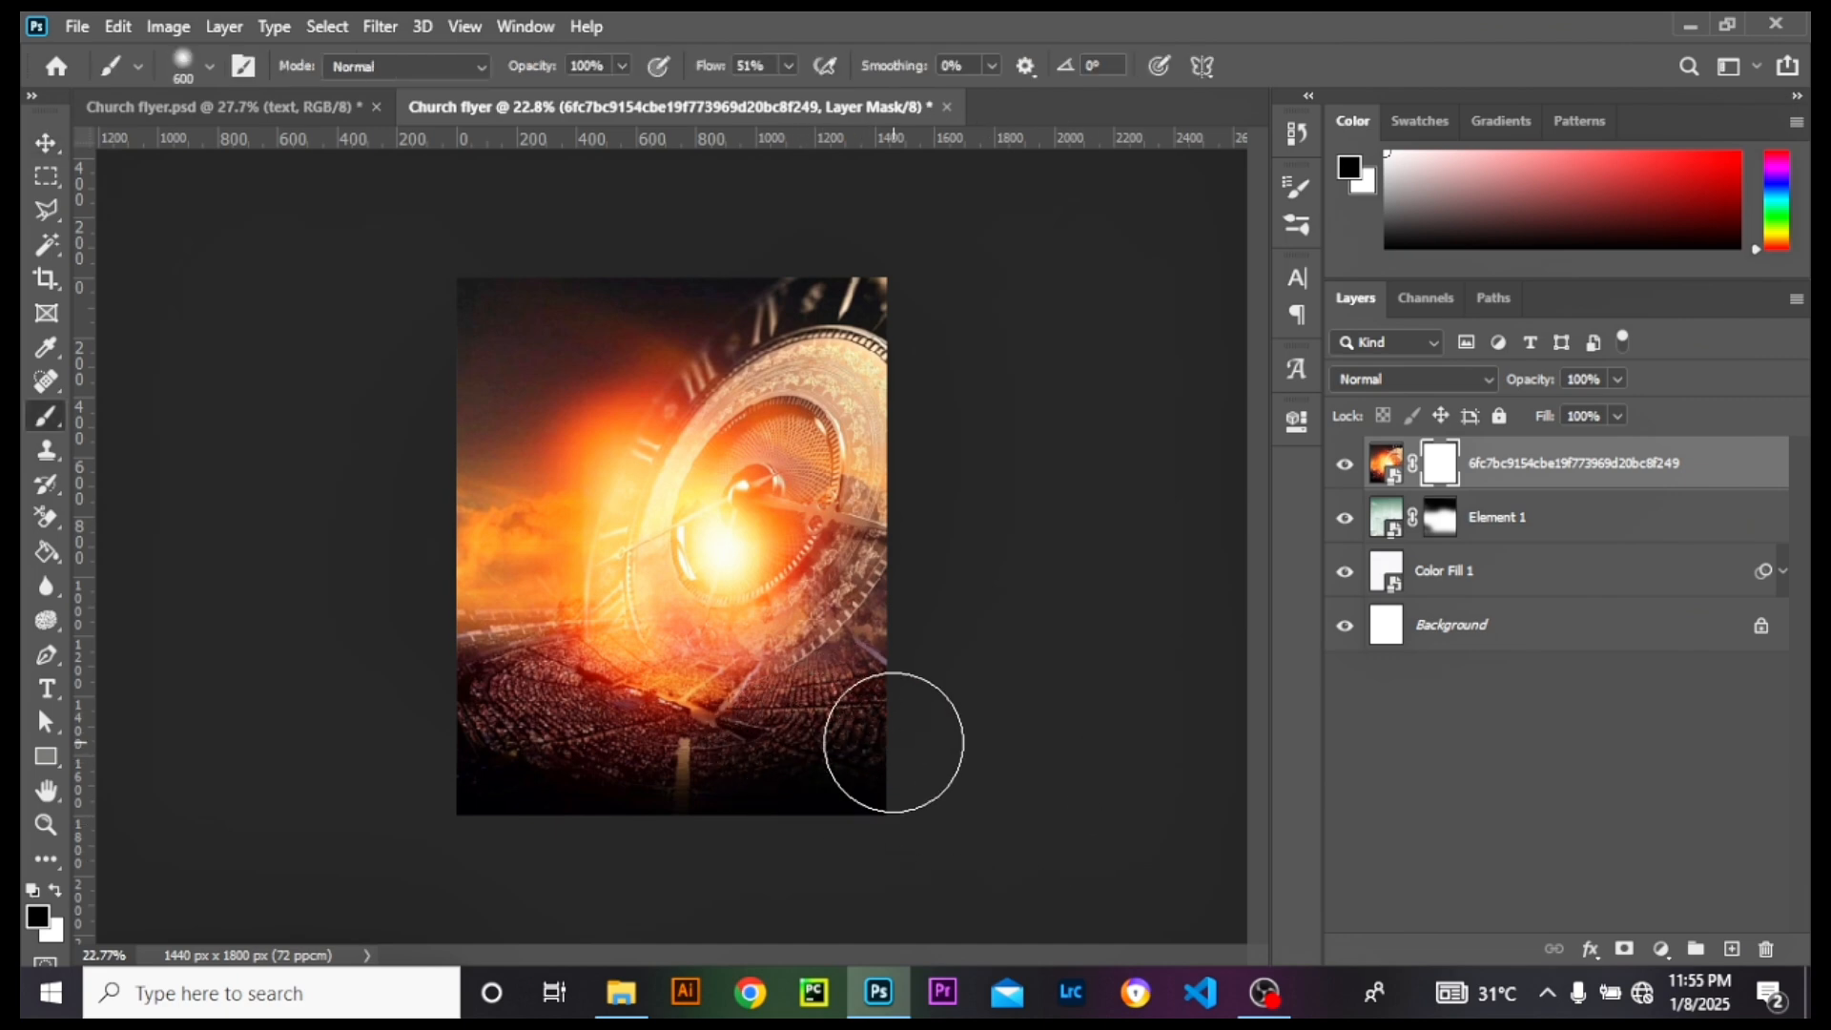
{"action": "left_click_drag", "start_coordinate": [944, 775], "coordinate": [200, 704]}
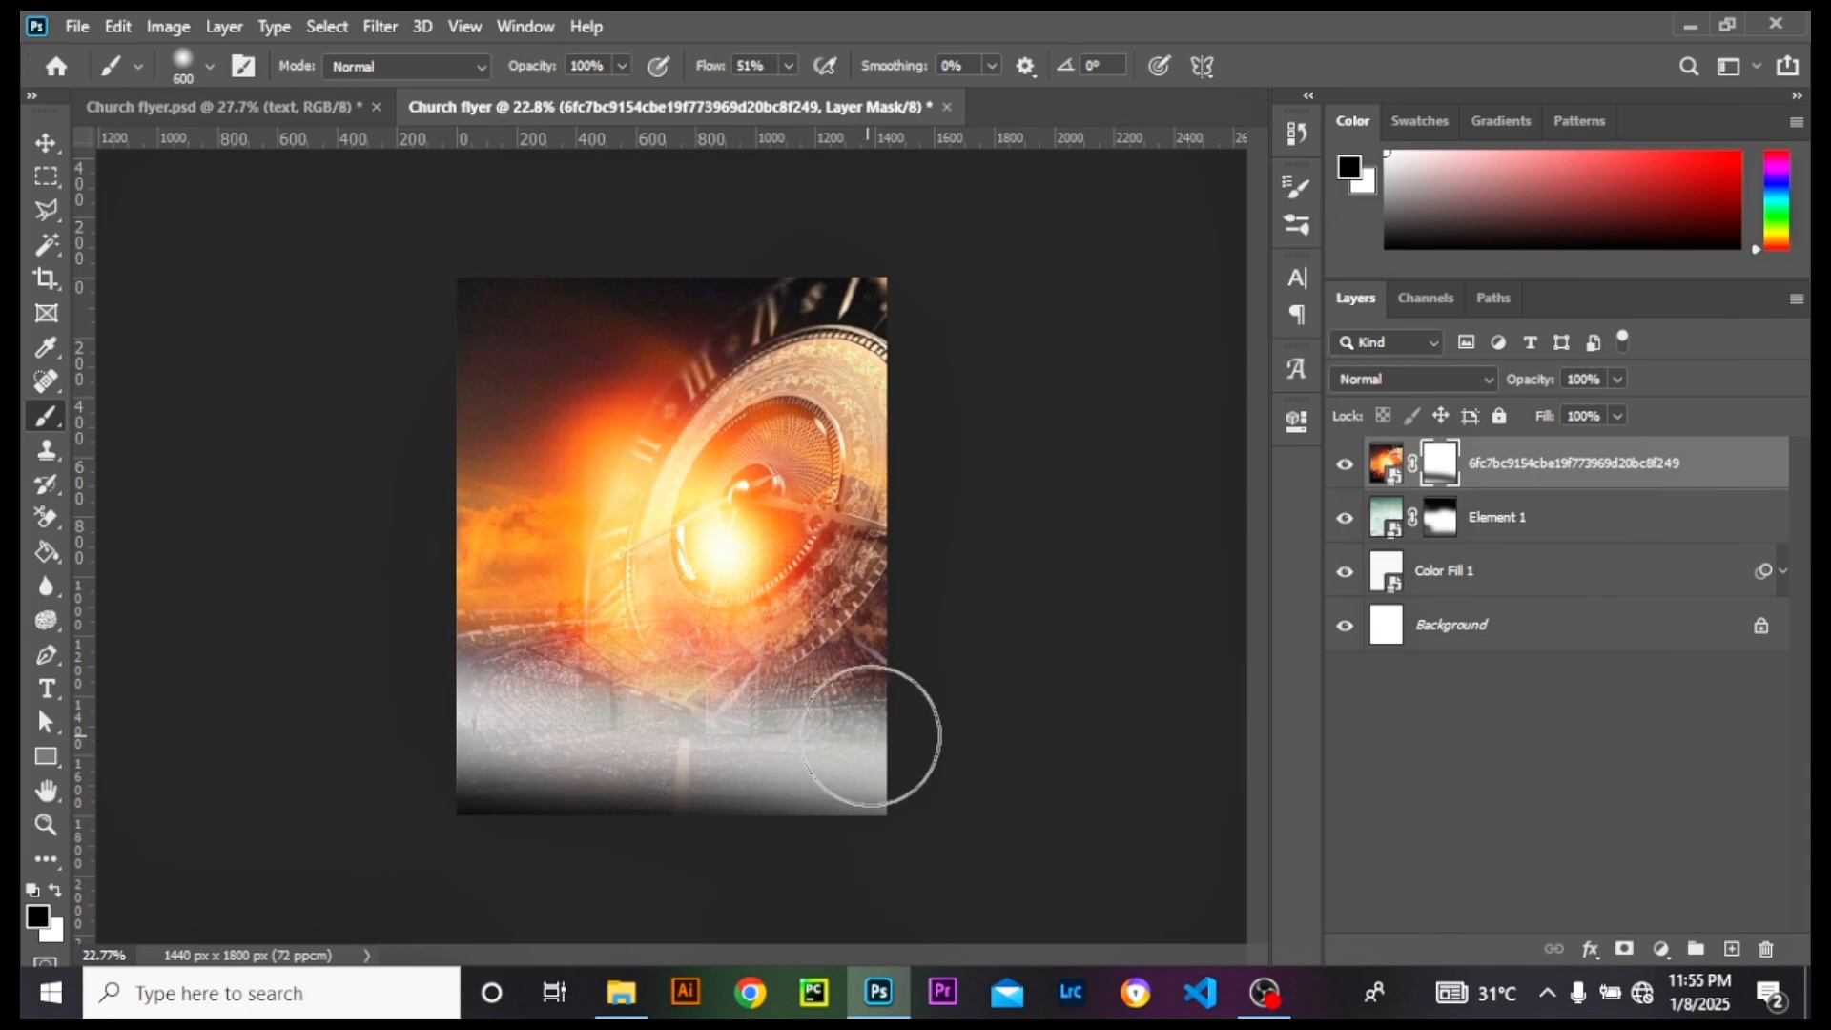
{"action": "mouse_move", "coordinate": [874, 736]}
{"action": "left_mouse_down"}
{"action": "mouse_move", "coordinate": [683, 733]}
{"action": "mouse_move", "coordinate": [585, 699]}
{"action": "left_mouse_up"}
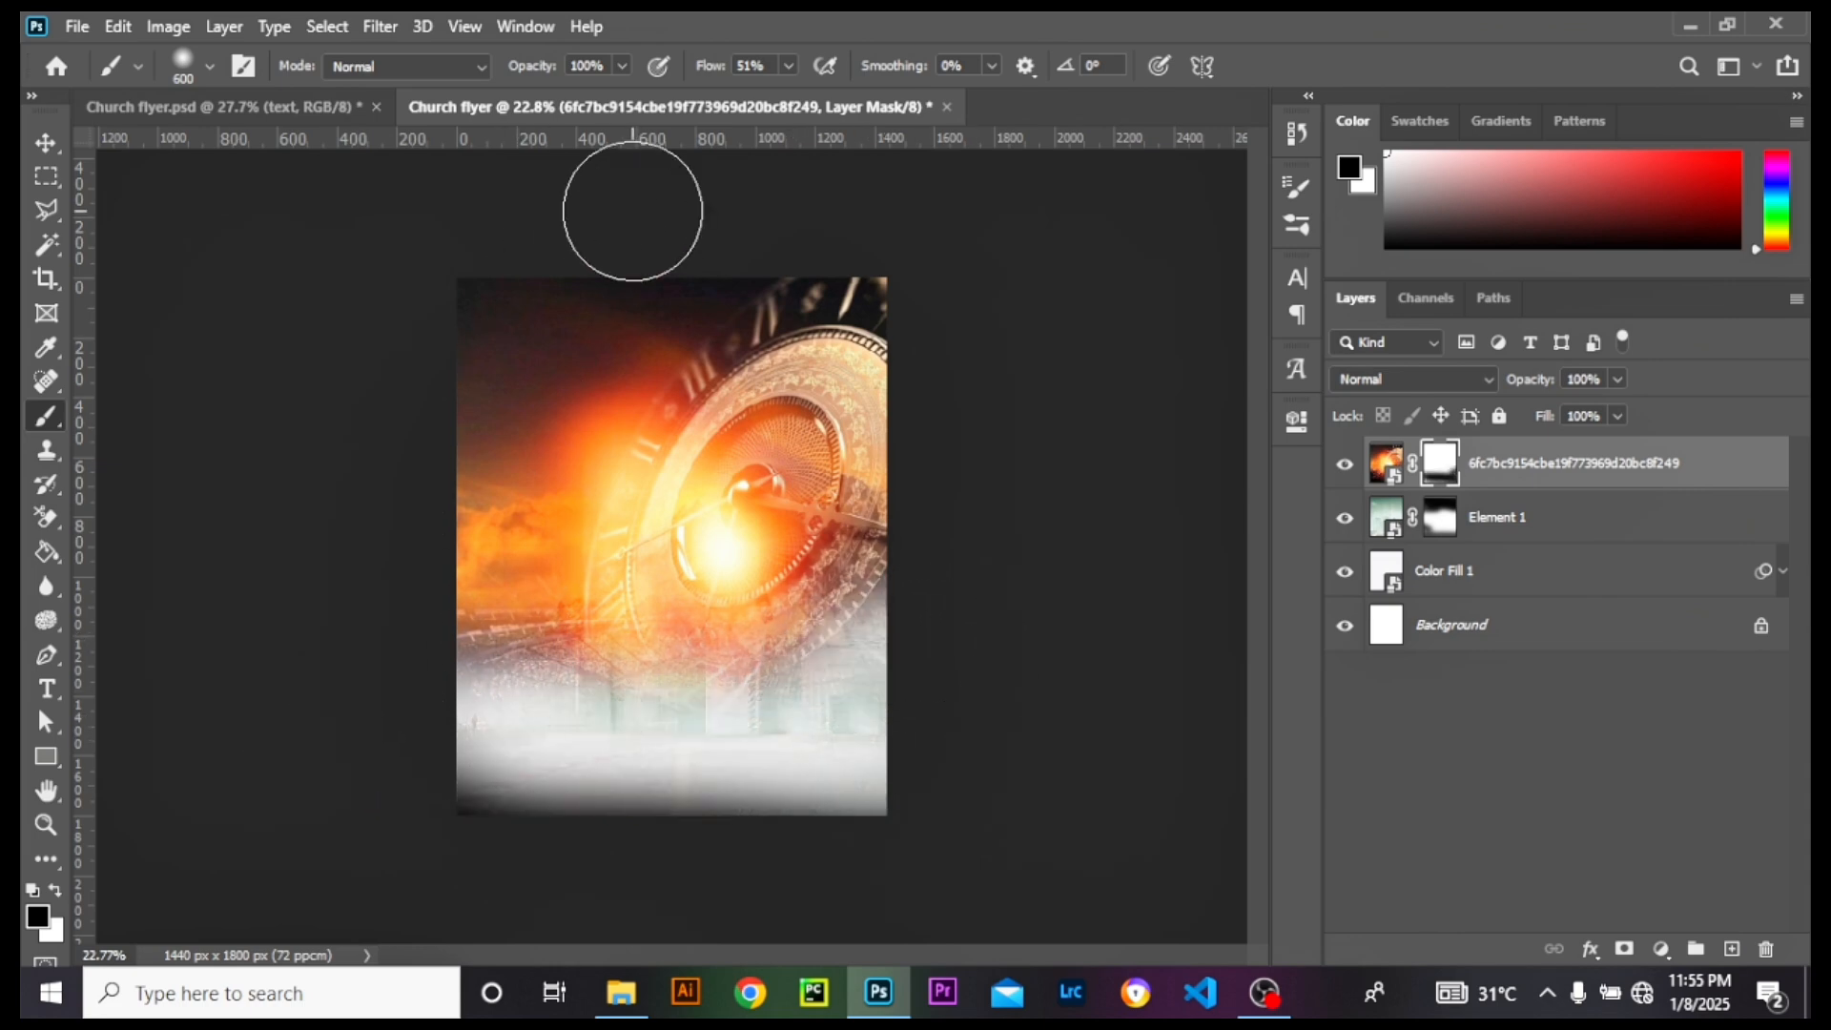
{"action": "left_click_drag", "start_coordinate": [763, 260], "coordinate": [106, 257]}
{"action": "left_click_drag", "start_coordinate": [955, 307], "coordinate": [123, 229]}
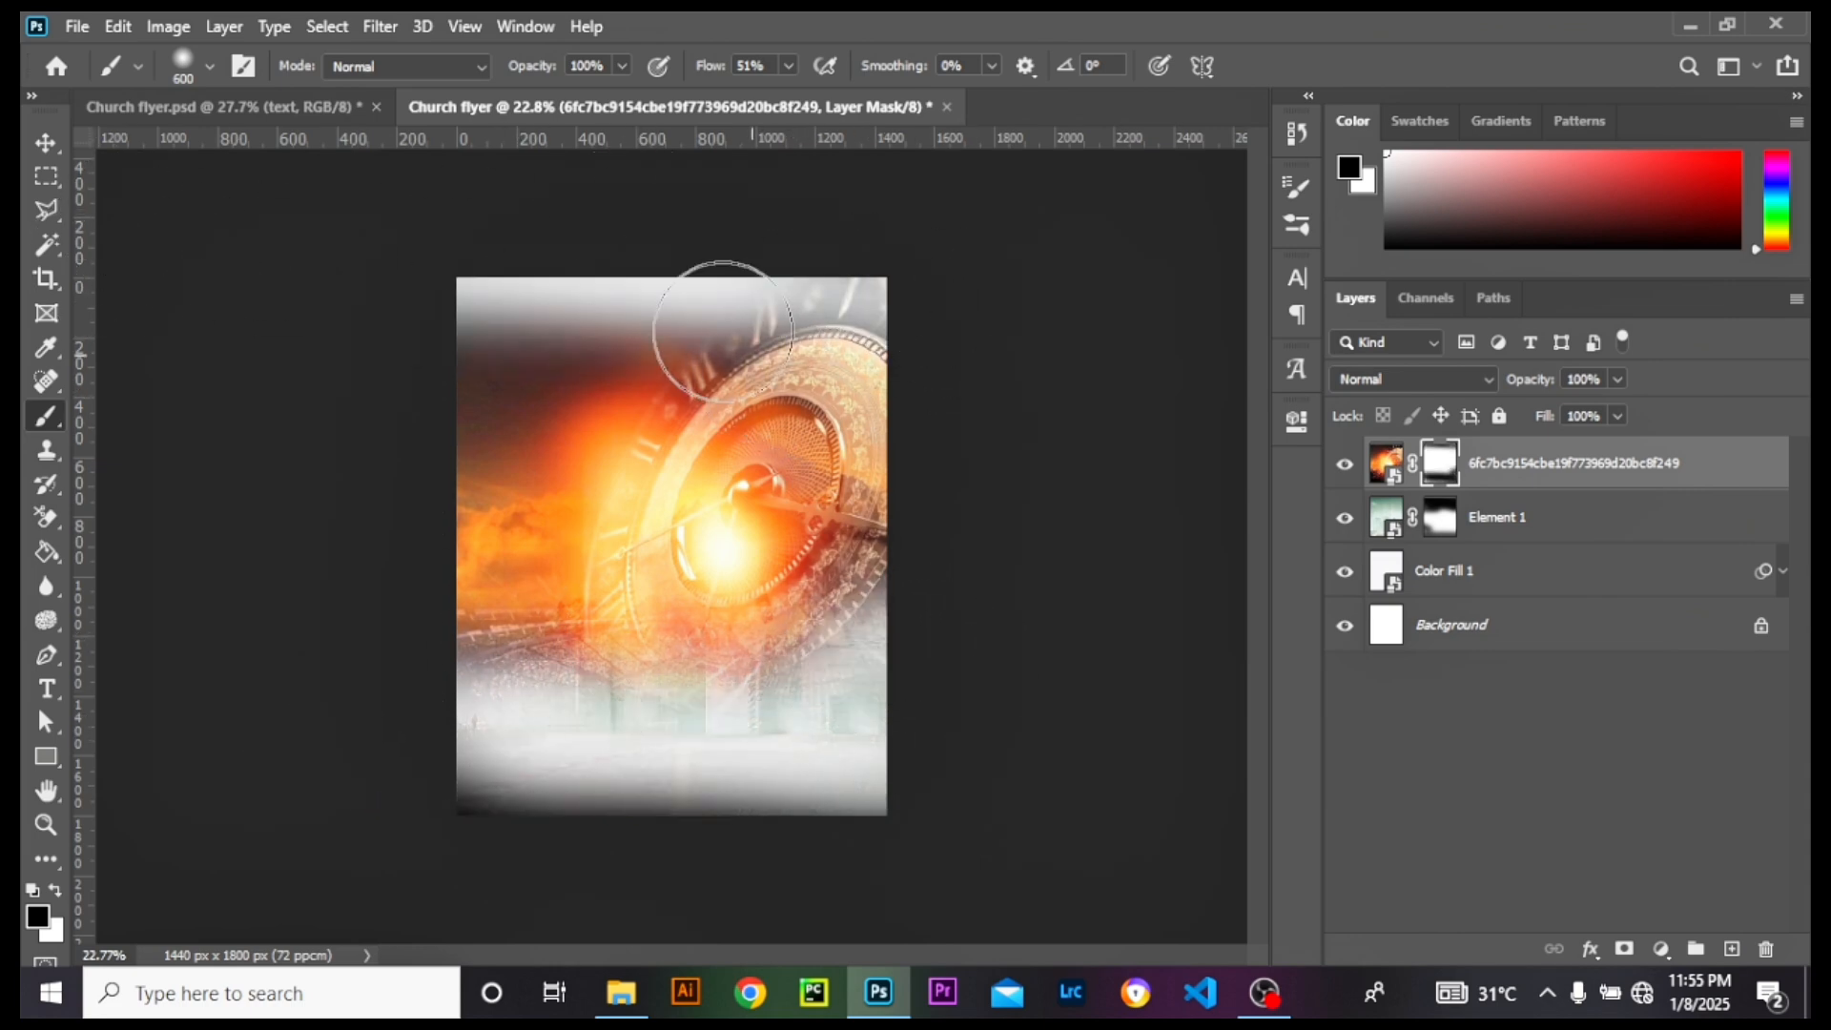
{"action": "left_click_drag", "start_coordinate": [711, 353], "coordinate": [152, 458]}
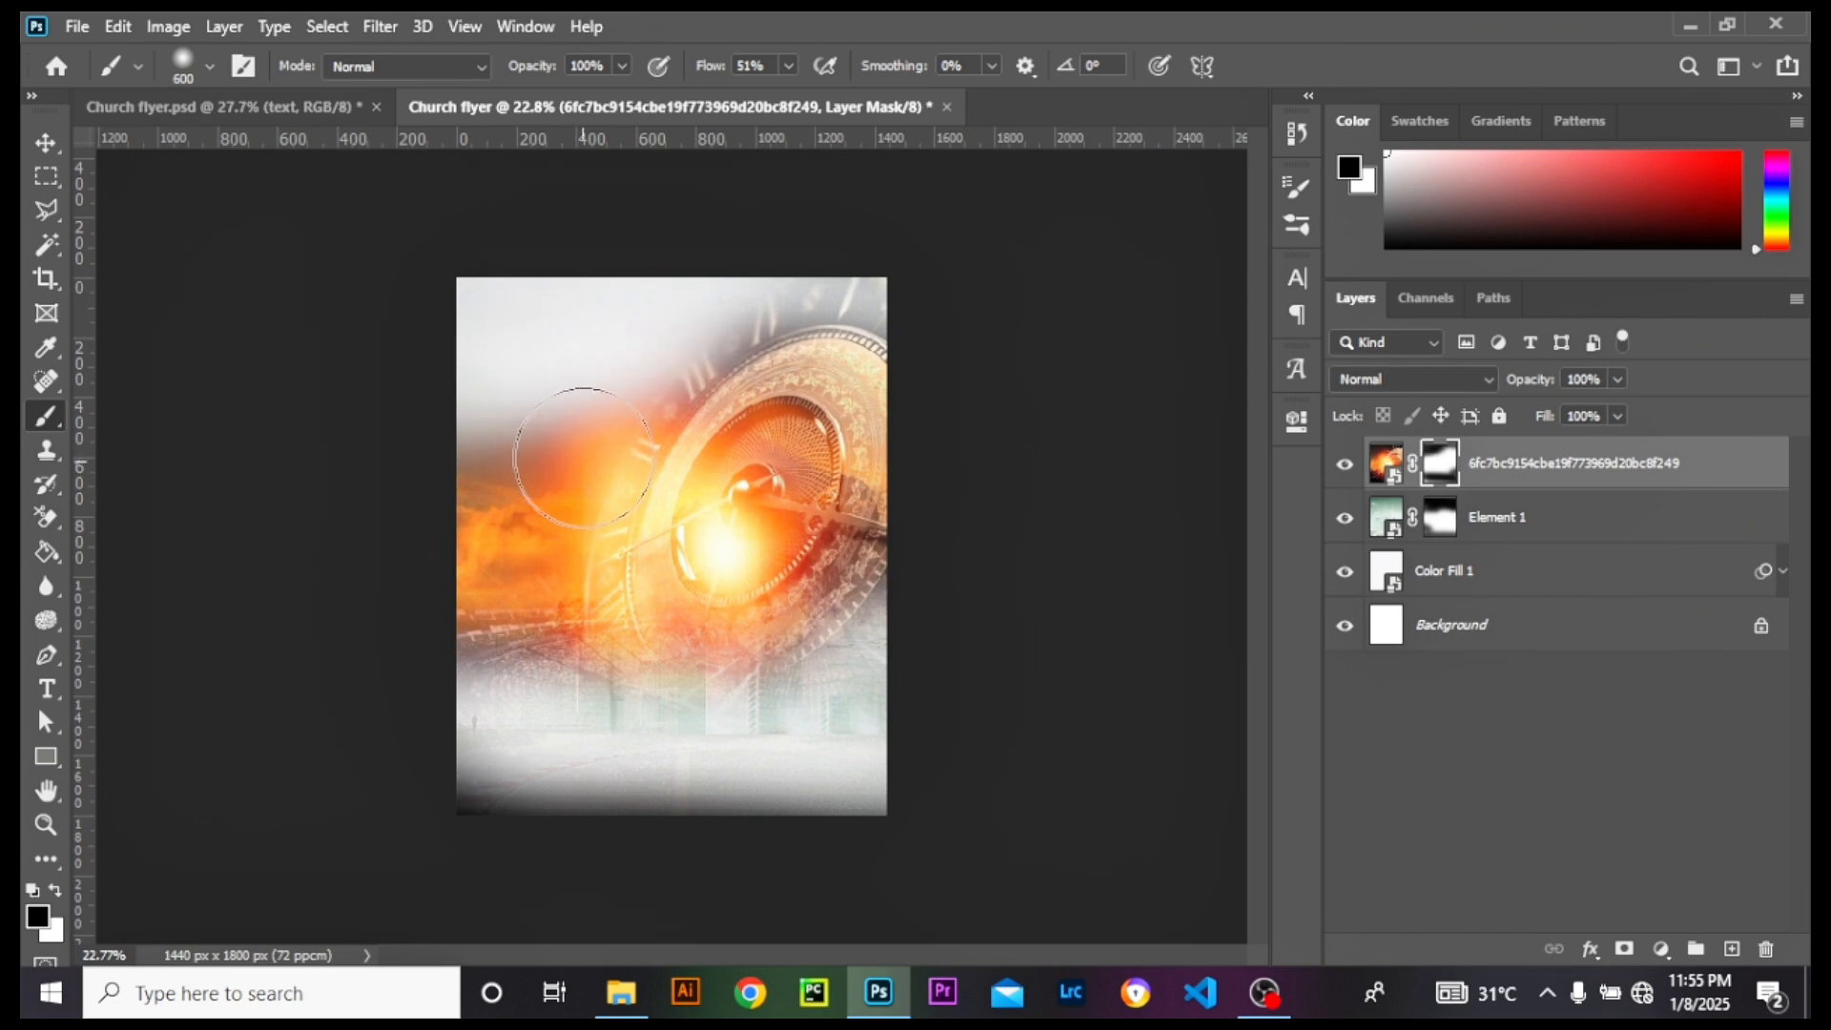
{"action": "left_click_drag", "start_coordinate": [608, 460], "coordinate": [218, 517]}
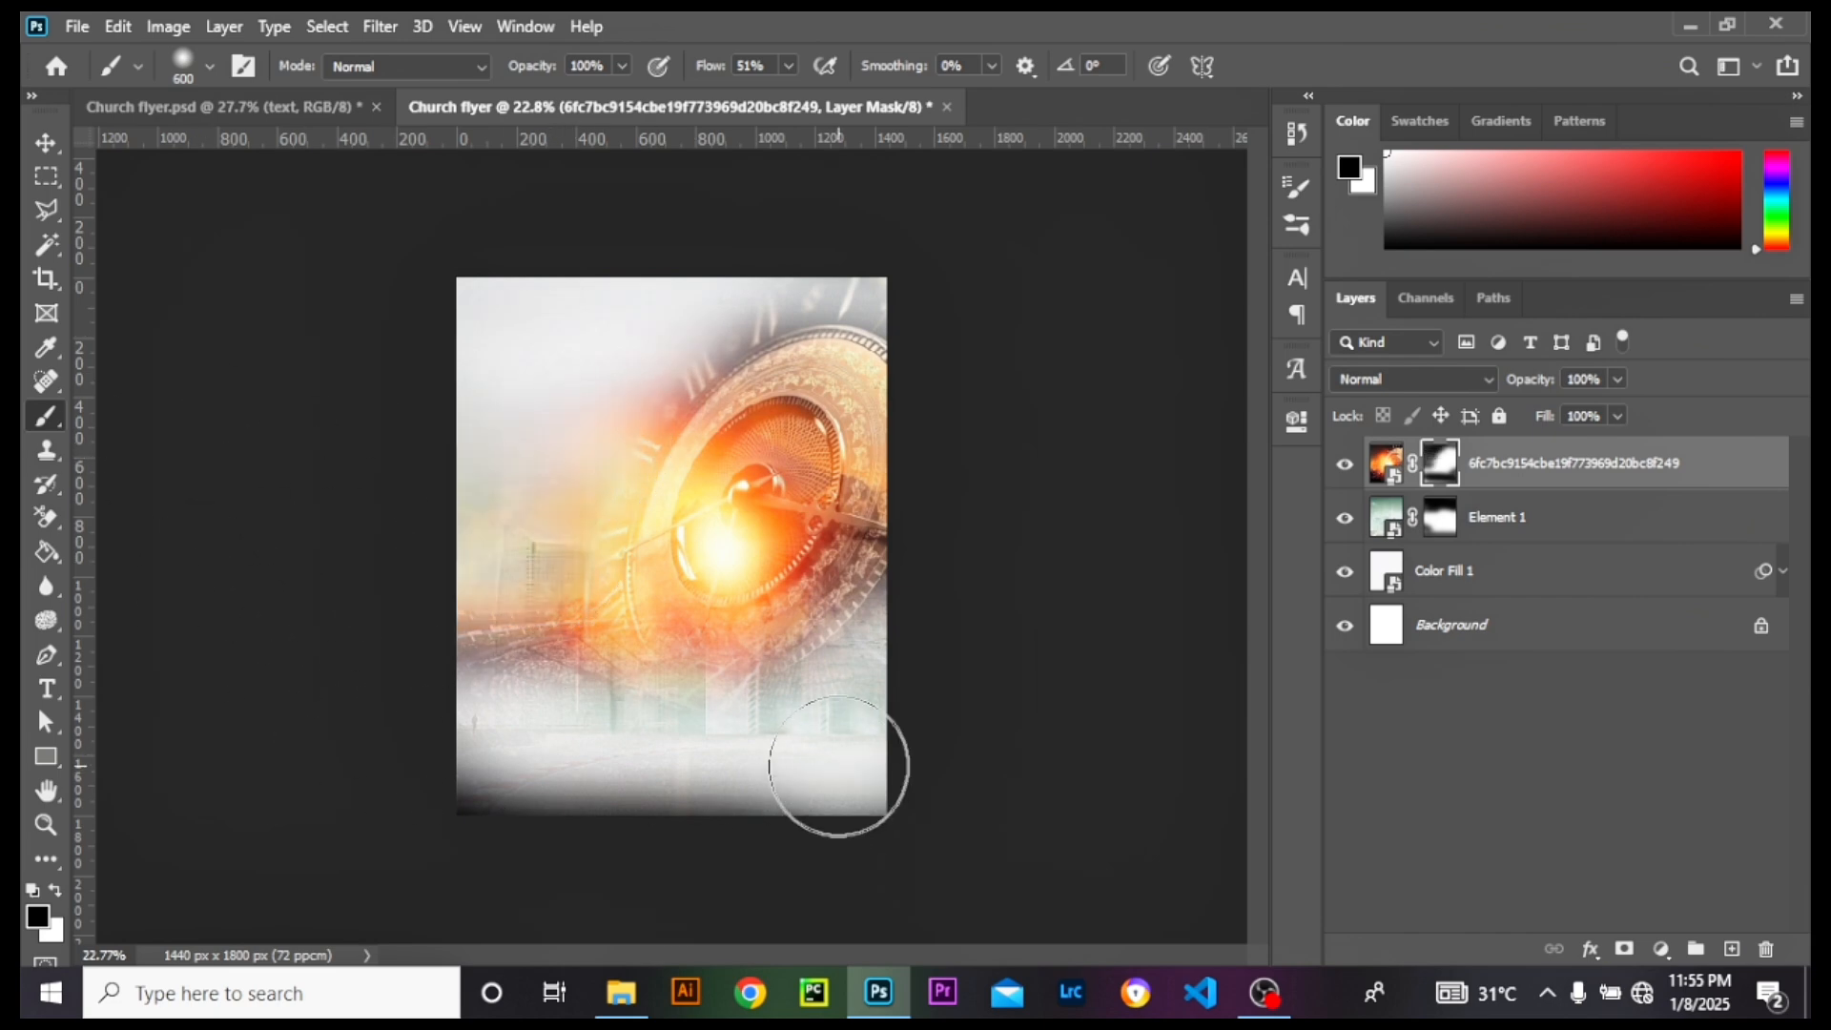
{"action": "left_click_drag", "start_coordinate": [834, 764], "coordinate": [102, 768]}
{"action": "left_click_drag", "start_coordinate": [961, 797], "coordinate": [184, 765]}
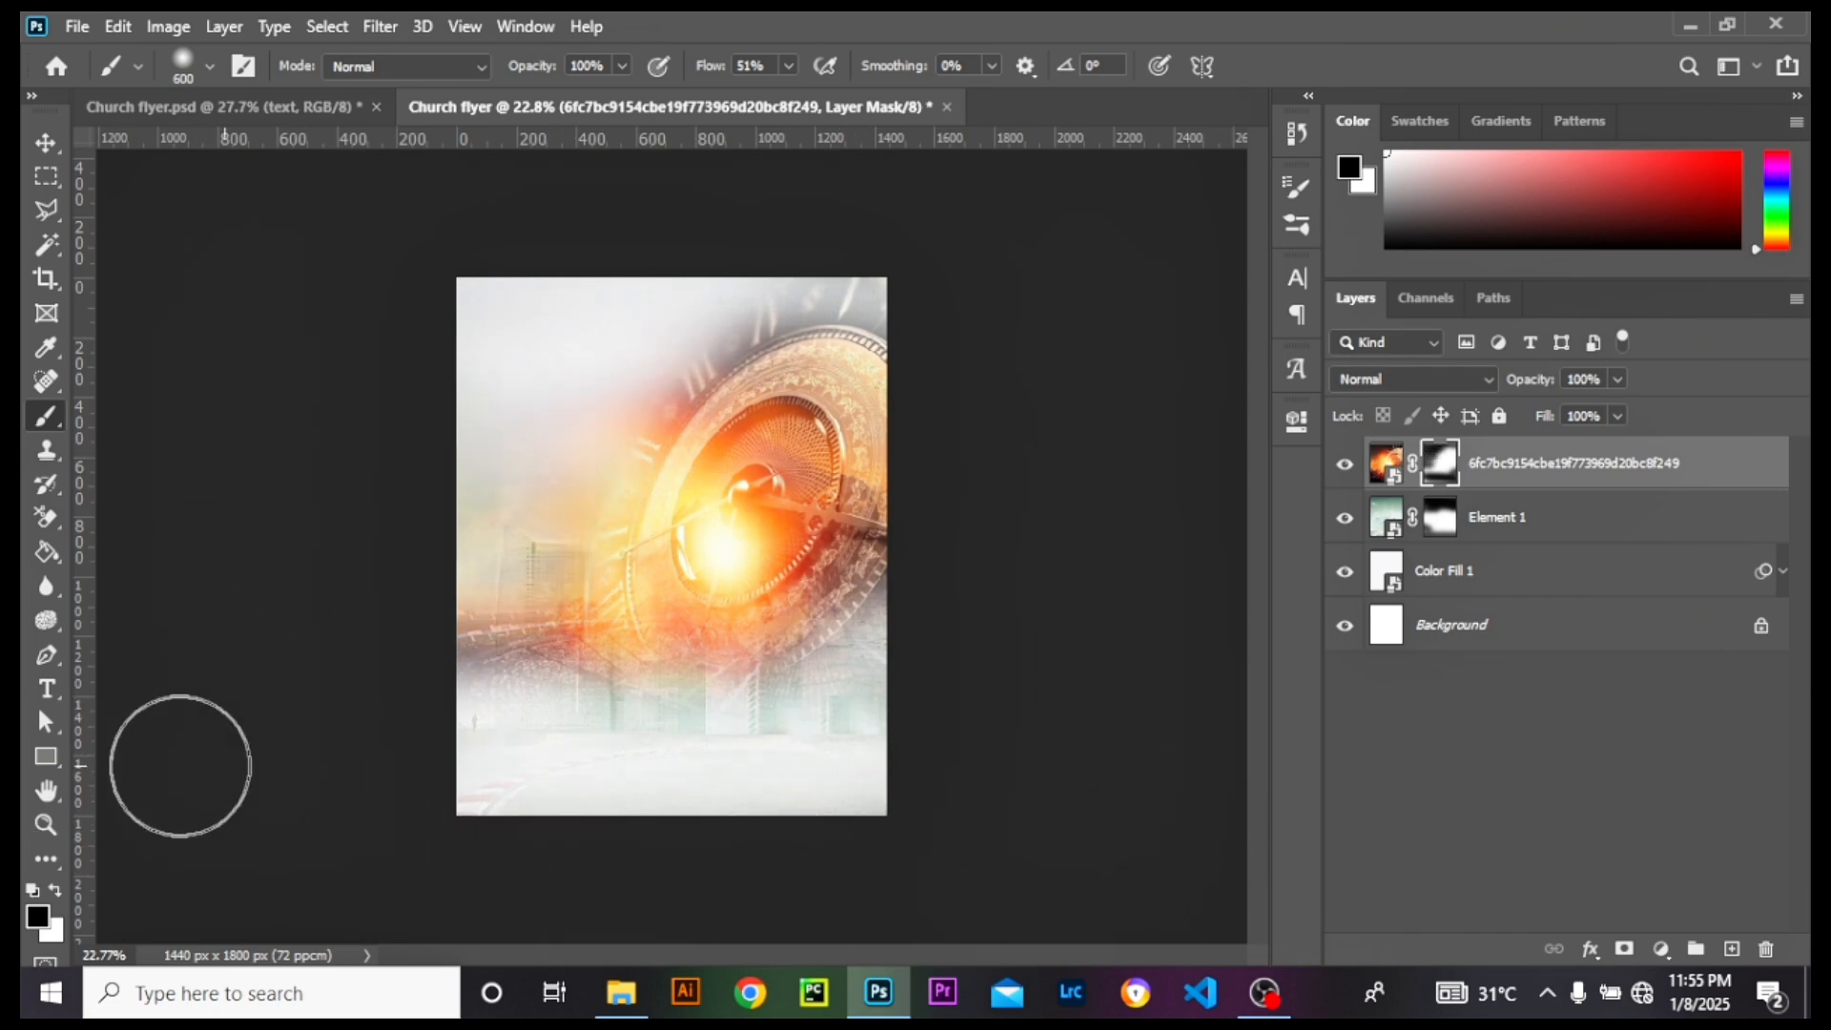
Step: At 61% brush opacity, soften the remaining orange glow to reveal the city buildings
{"action": "left_click", "coordinate": [623, 66]}
{"action": "left_click_drag", "start_coordinate": [547, 641], "coordinate": [277, 578]}
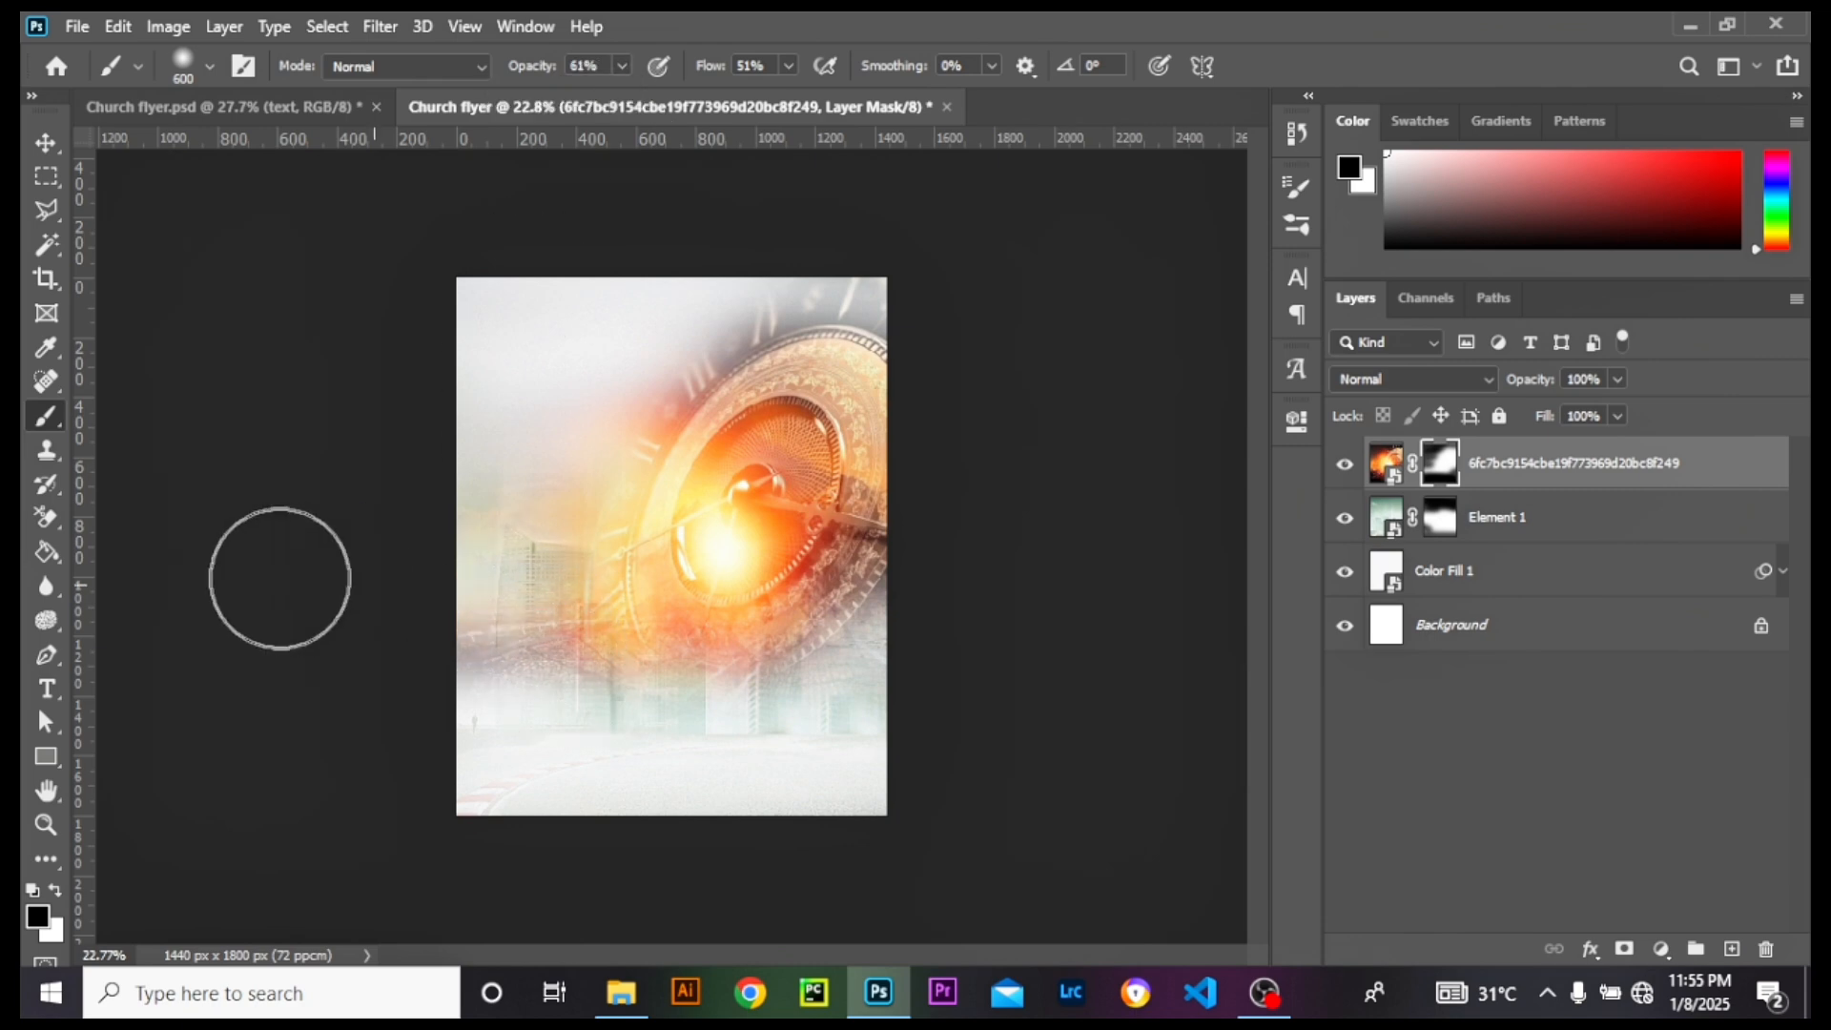
{"action": "left_click_drag", "start_coordinate": [841, 313], "coordinate": [381, 370]}
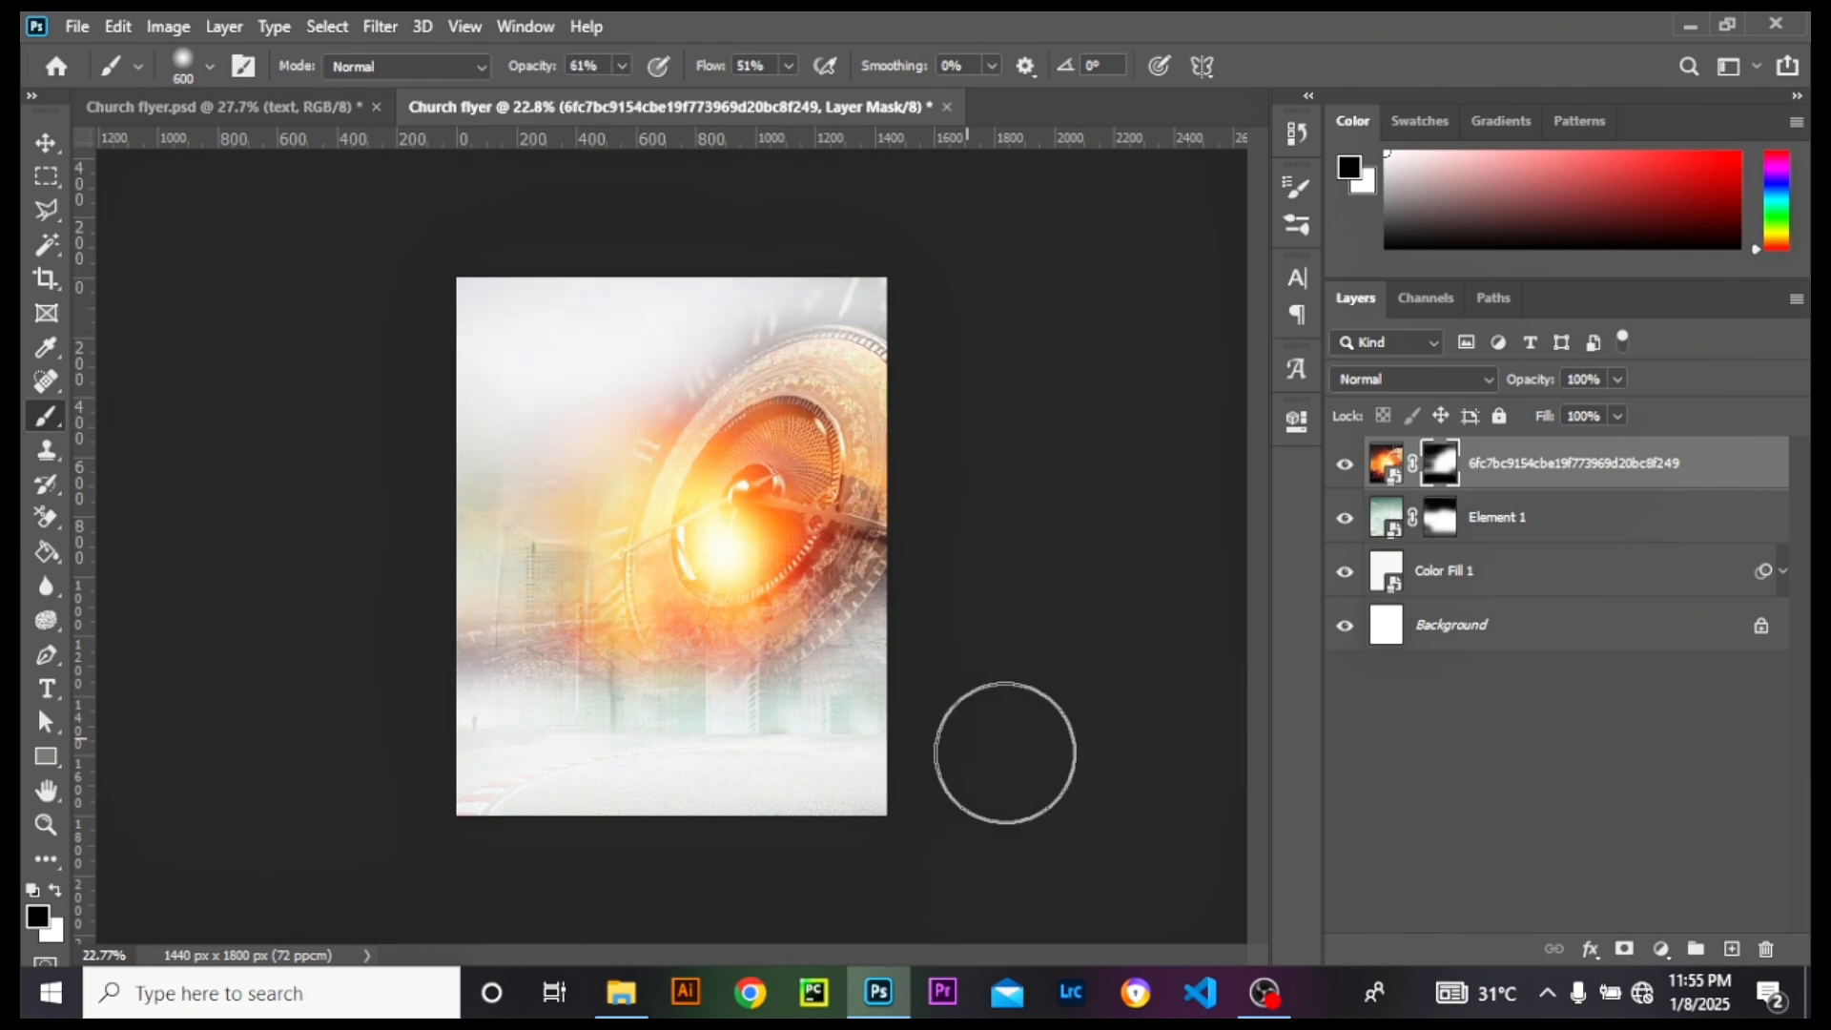
{"action": "mouse_move", "coordinate": [563, 629]}
{"action": "left_mouse_down"}
{"action": "mouse_move", "coordinate": [498, 642]}
{"action": "mouse_move", "coordinate": [948, 531]}
{"action": "mouse_move", "coordinate": [420, 531]}
{"action": "left_mouse_up"}
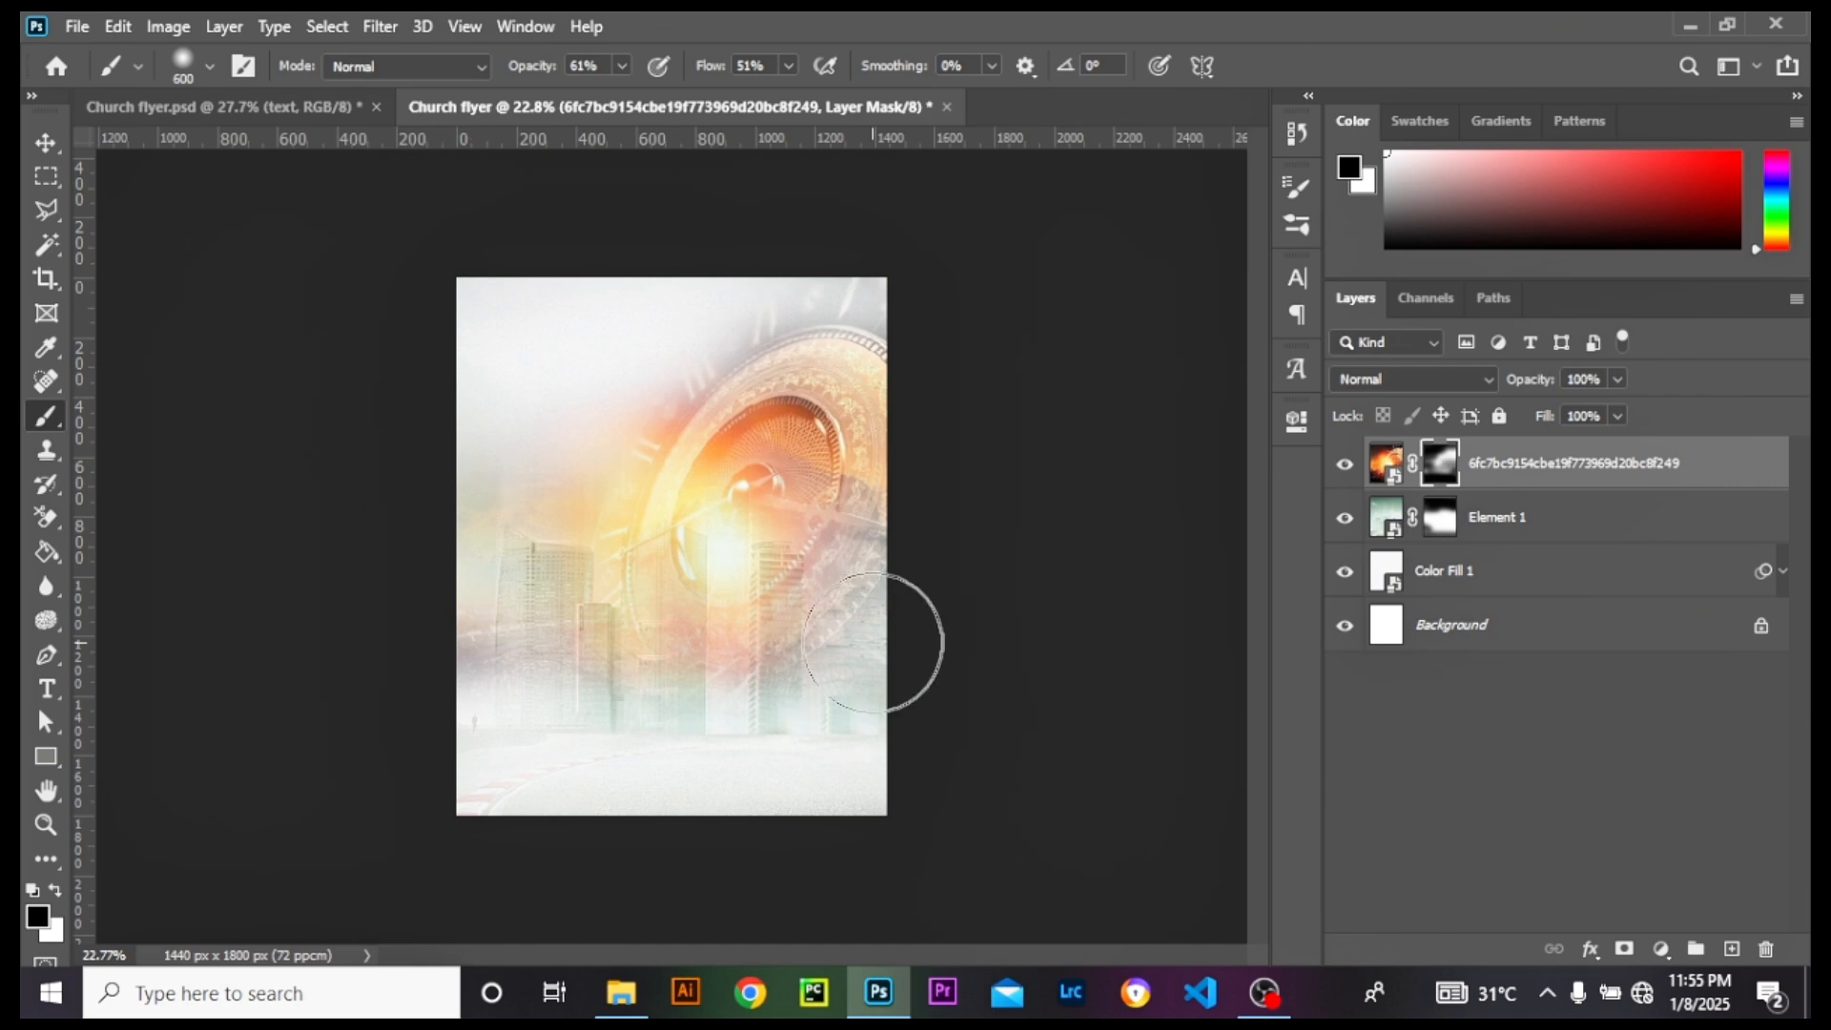
{"action": "left_click_drag", "start_coordinate": [891, 642], "coordinate": [483, 633]}
{"action": "left_click_drag", "start_coordinate": [627, 545], "coordinate": [105, 453]}
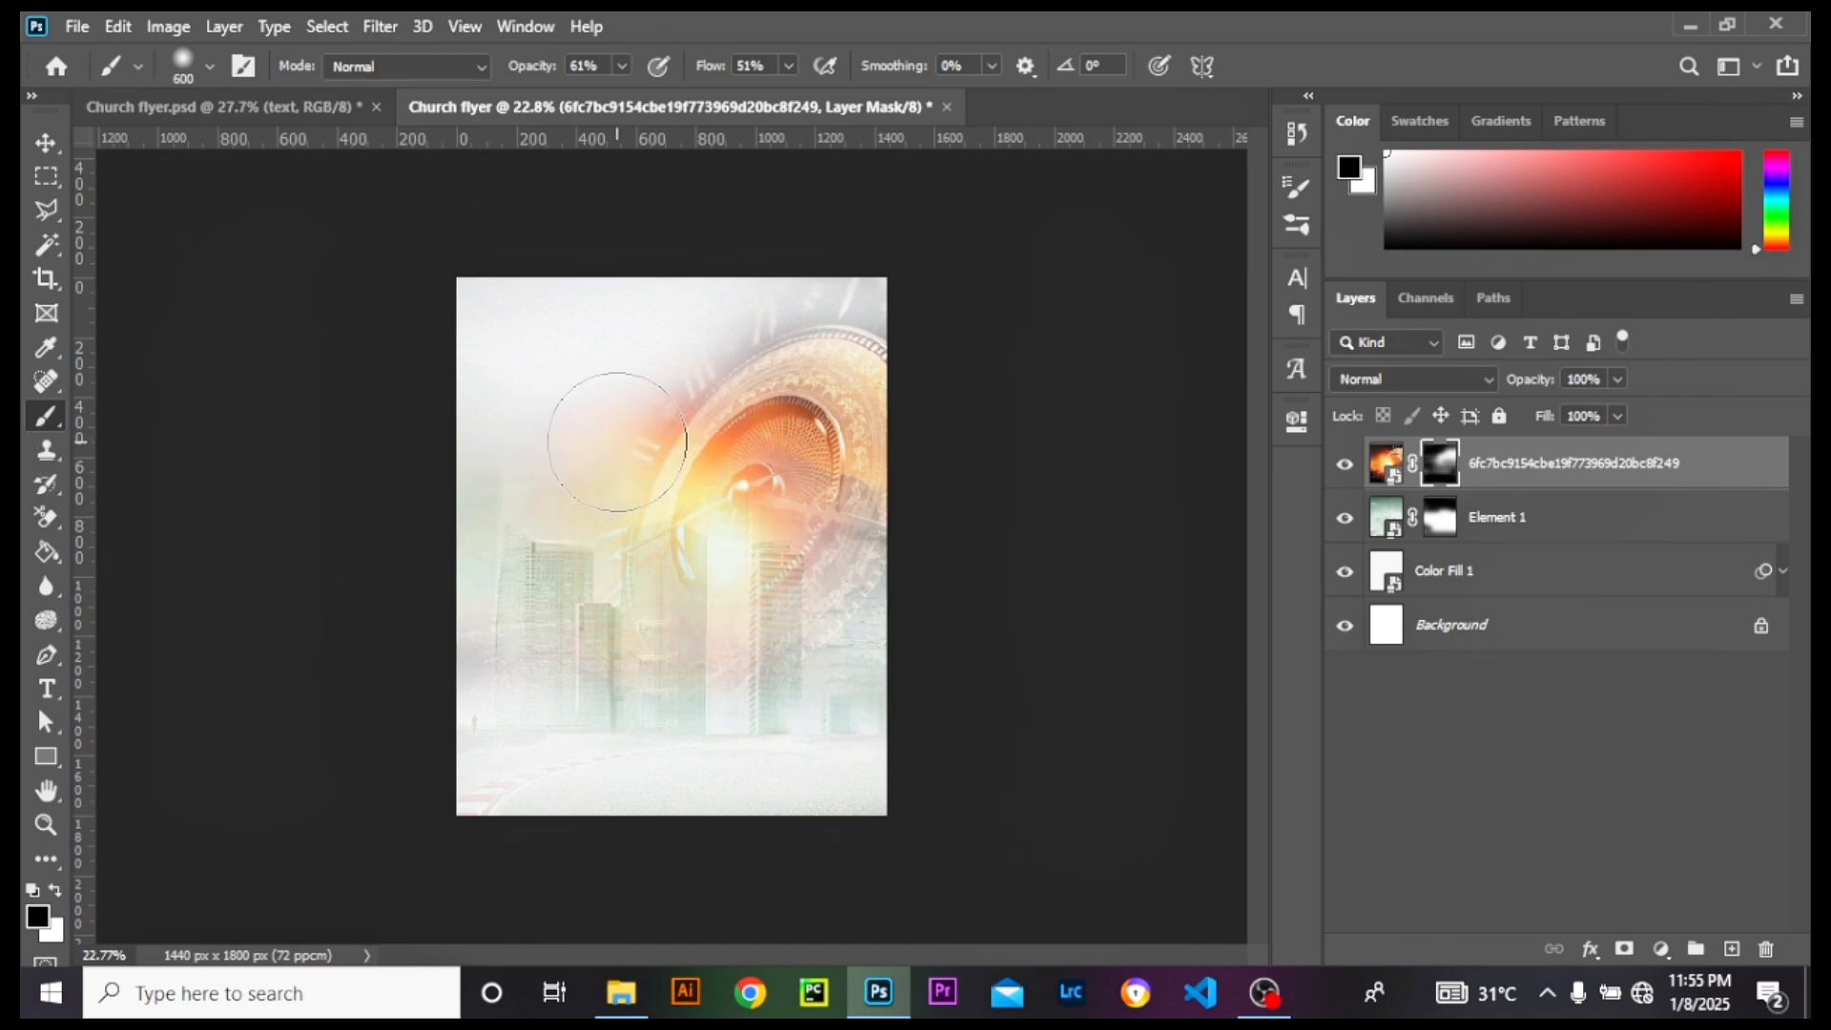
{"action": "left_click_drag", "start_coordinate": [615, 438], "coordinate": [44, 450]}
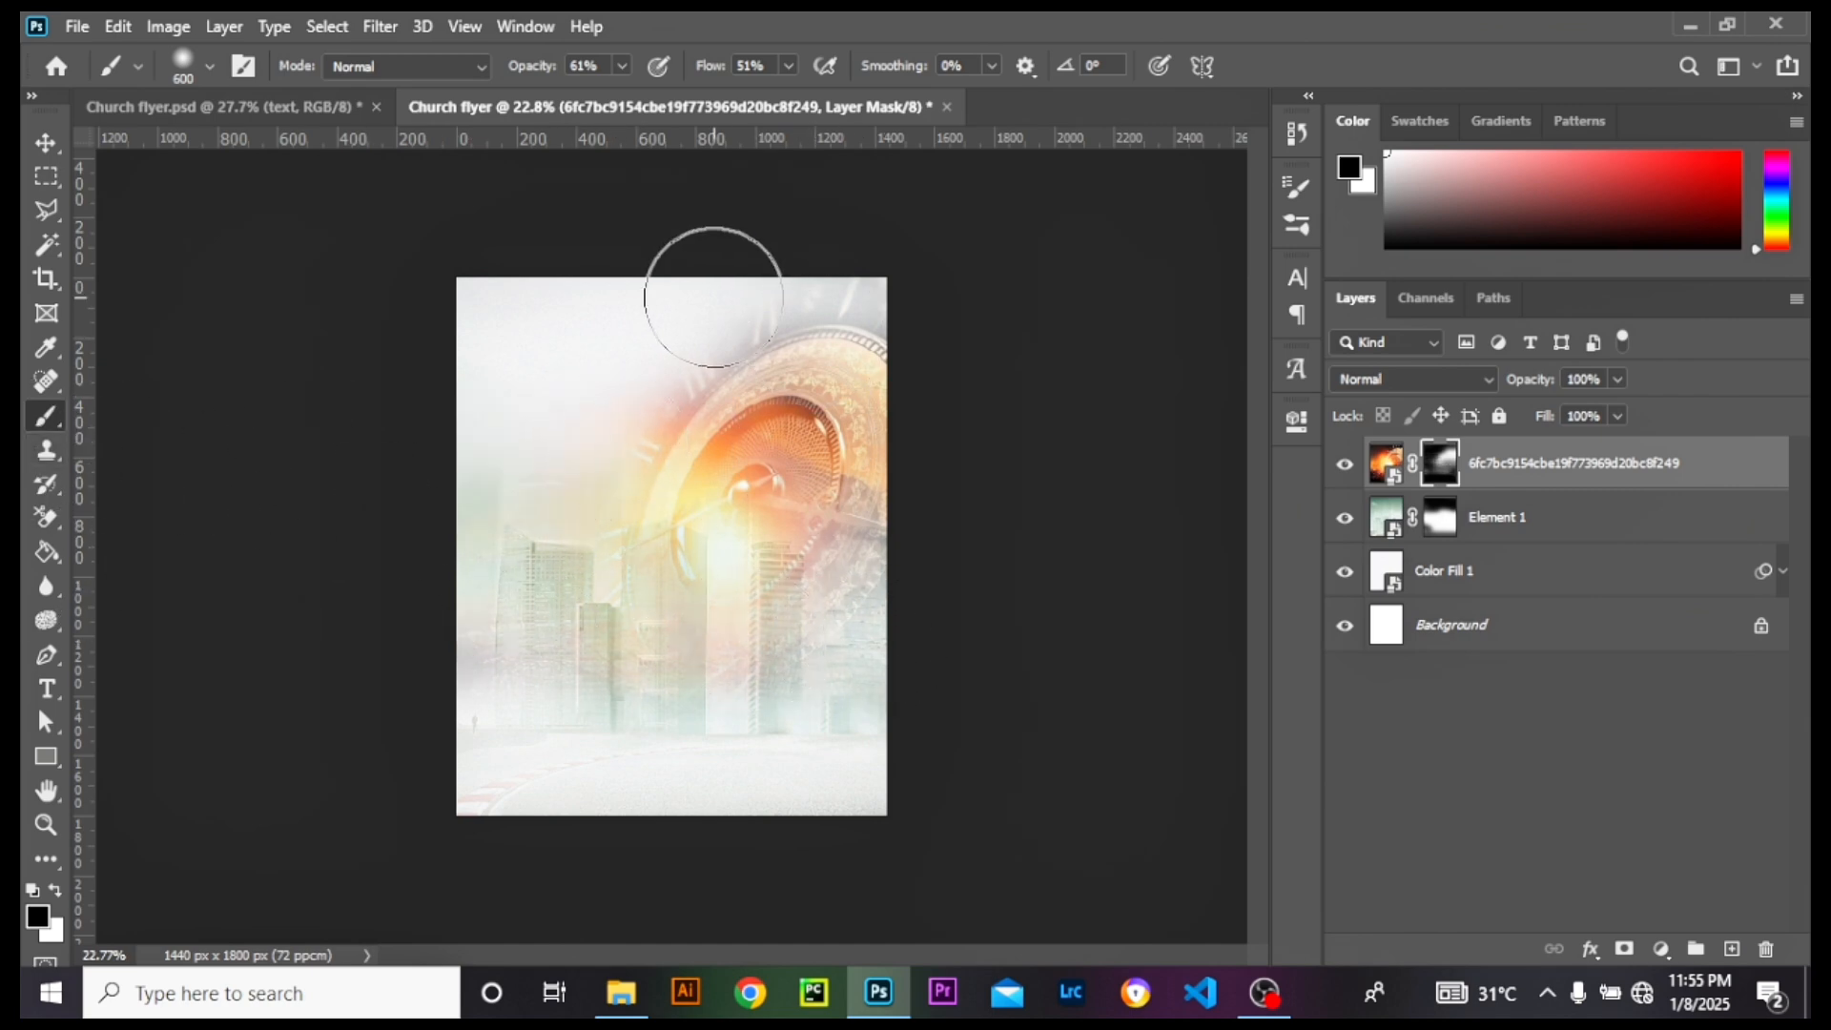
{"action": "left_click_drag", "start_coordinate": [888, 277], "coordinate": [21, 281]}
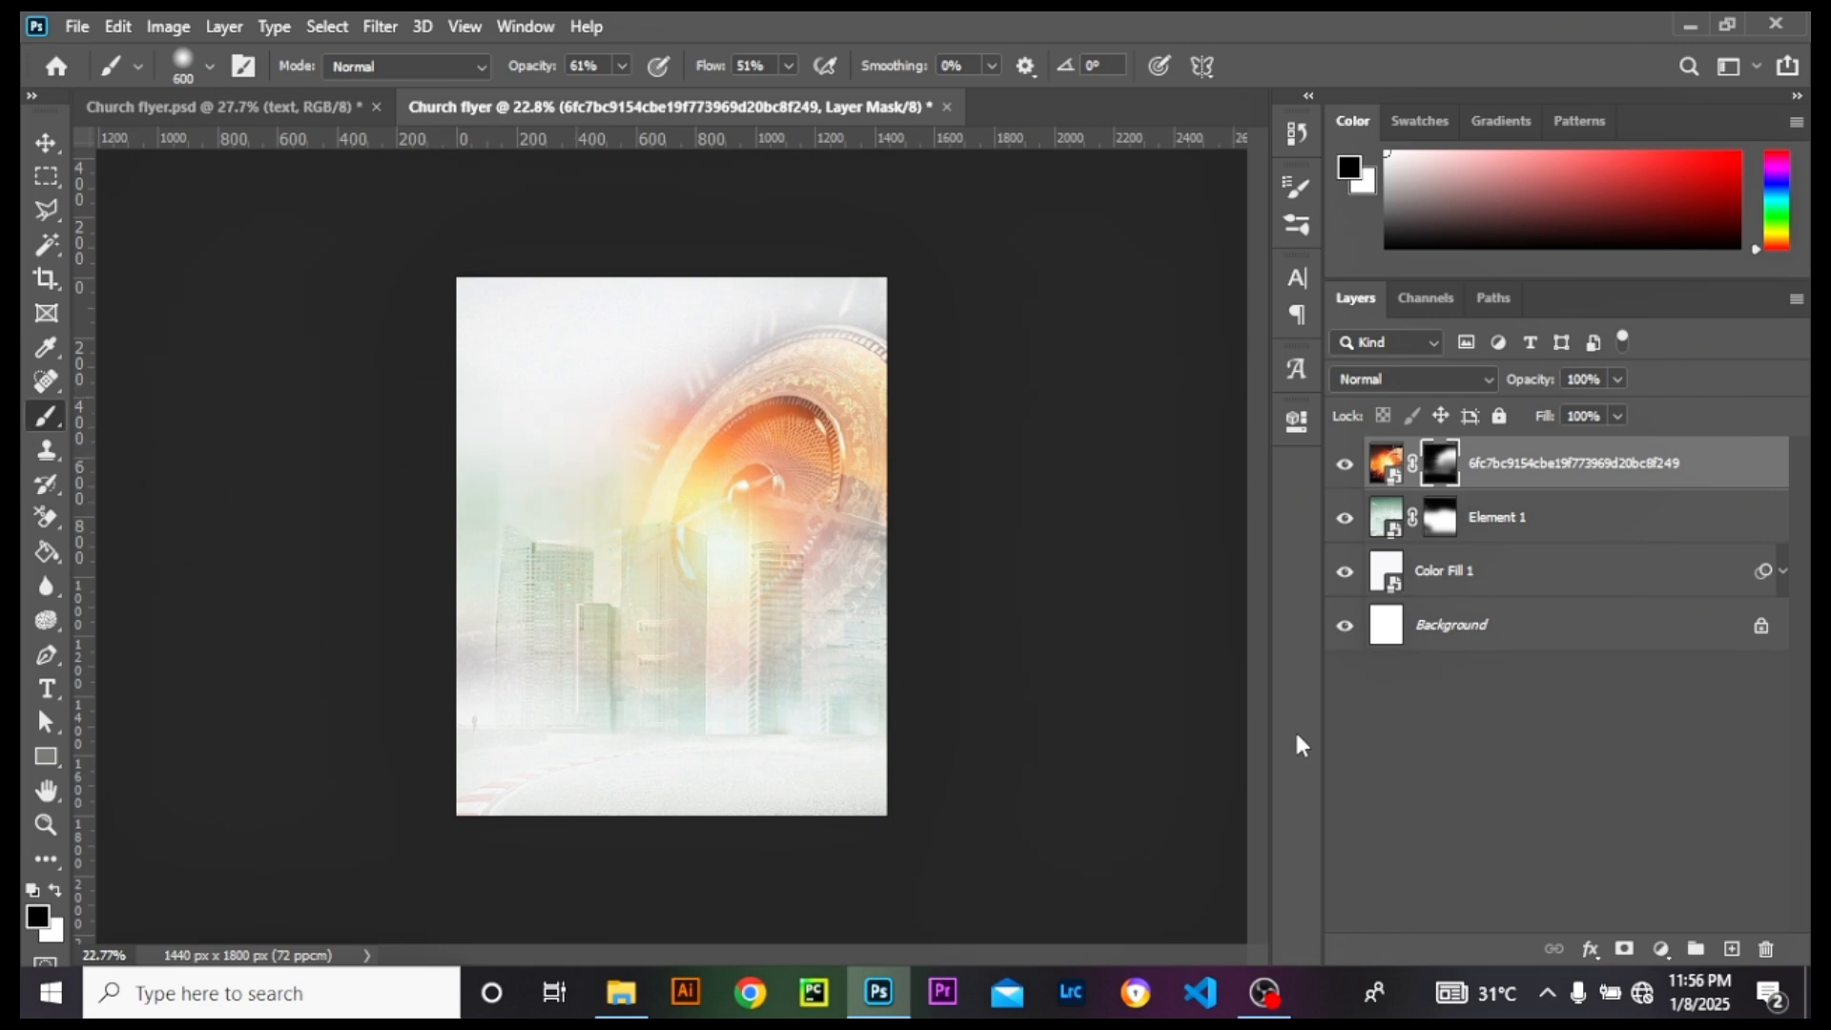
{"action": "left_click", "coordinate": [46, 141]}
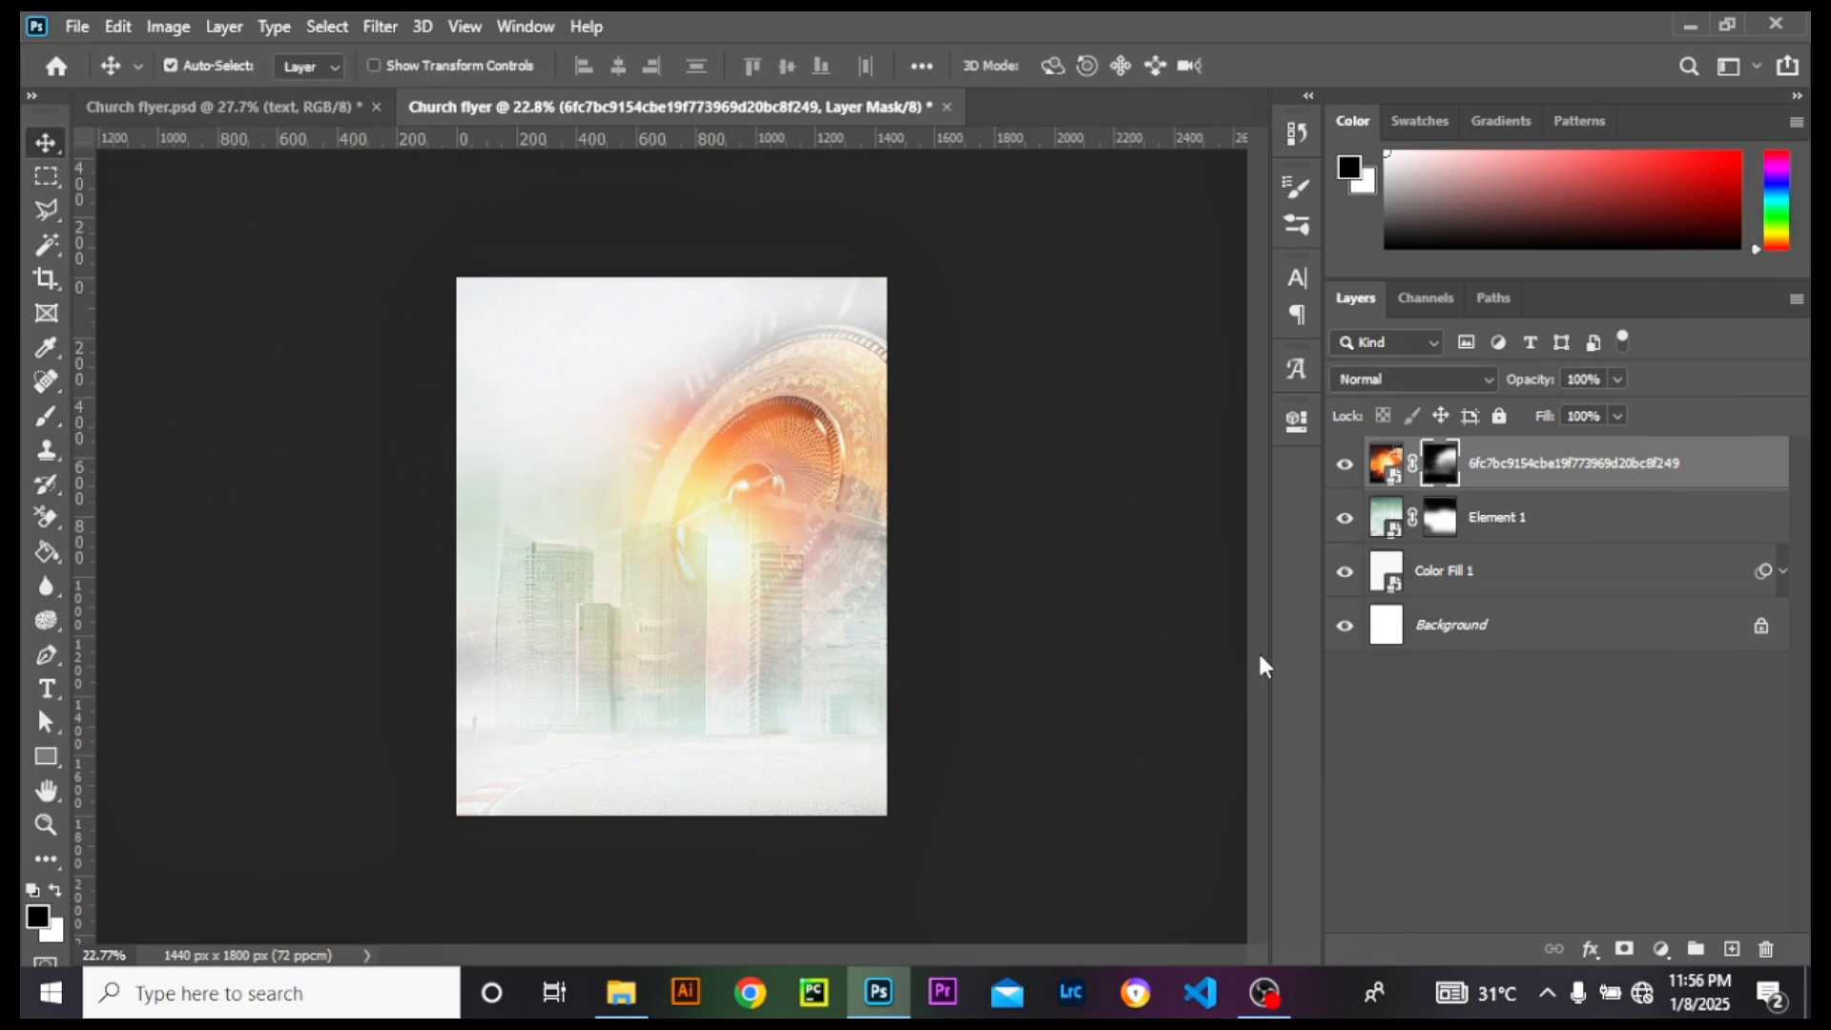
Step: Place the Image portrait of the woman in the yellow hat as the top layer
{"action": "left_click", "coordinate": [621, 993]}
{"action": "left_click_drag", "start_coordinate": [959, 352], "coordinate": [706, 631]}
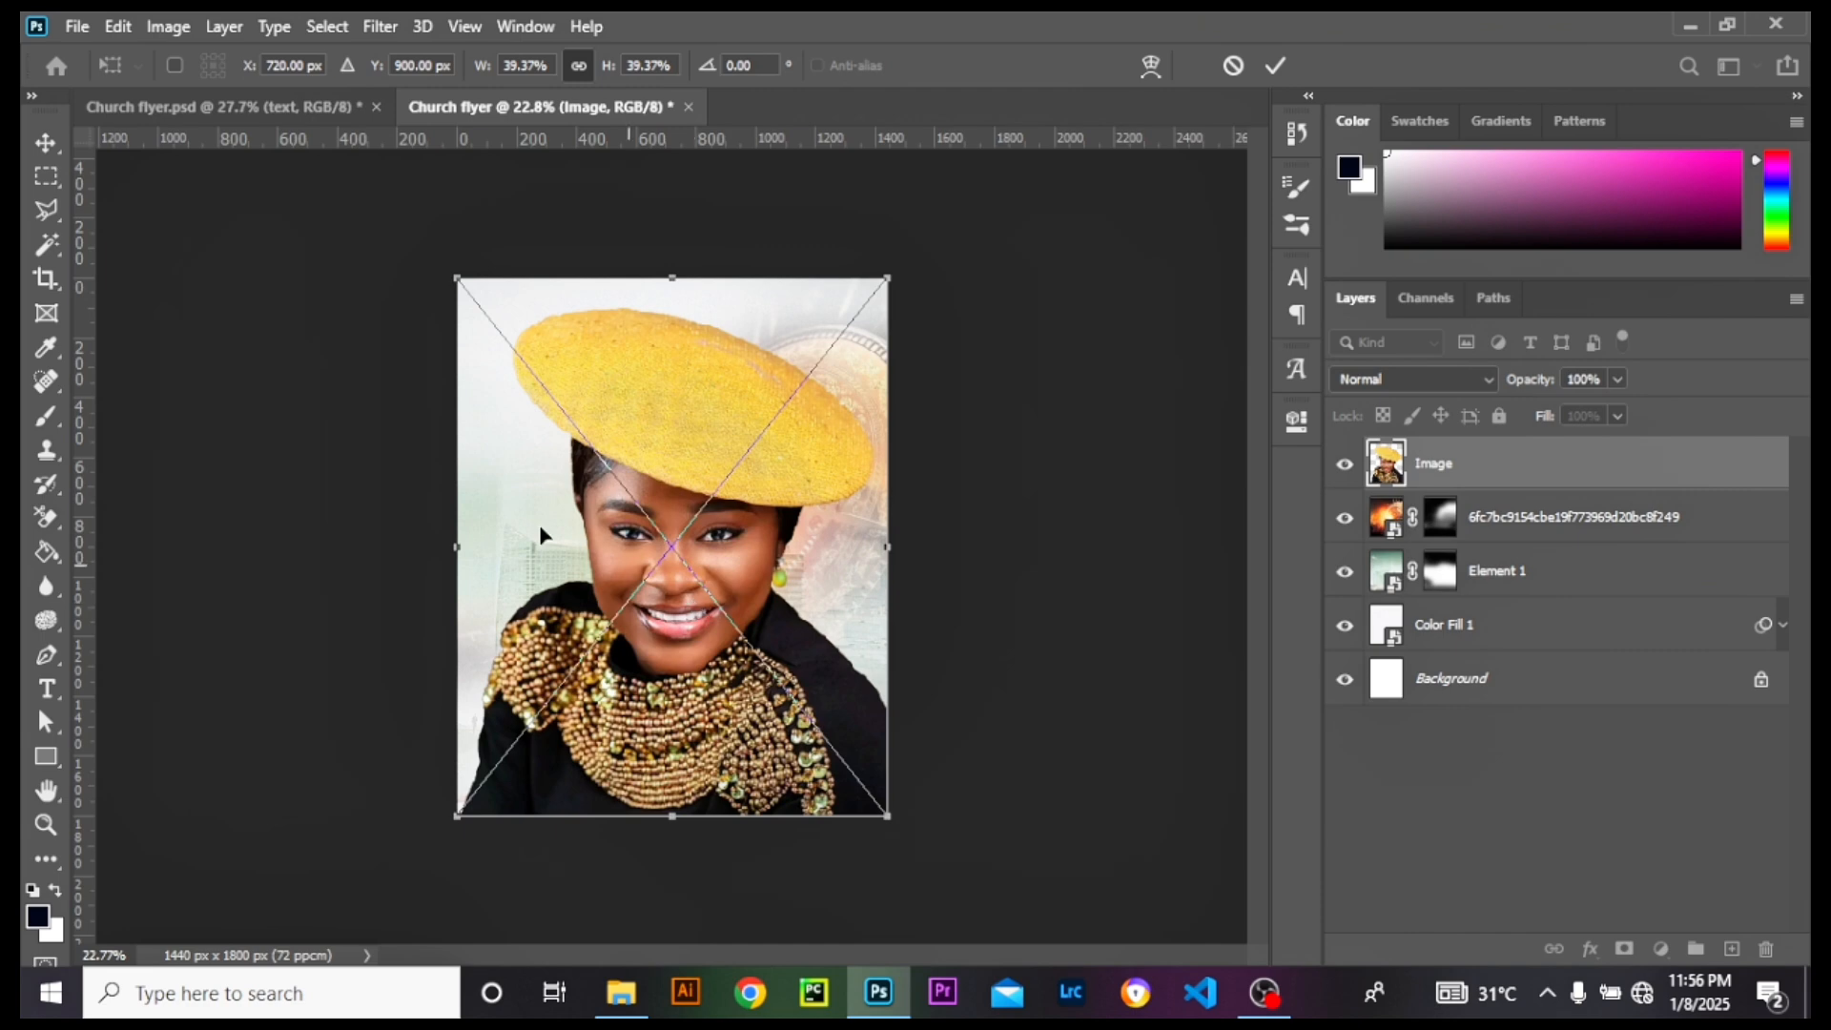
{"action": "left_click", "coordinate": [40, 134]}
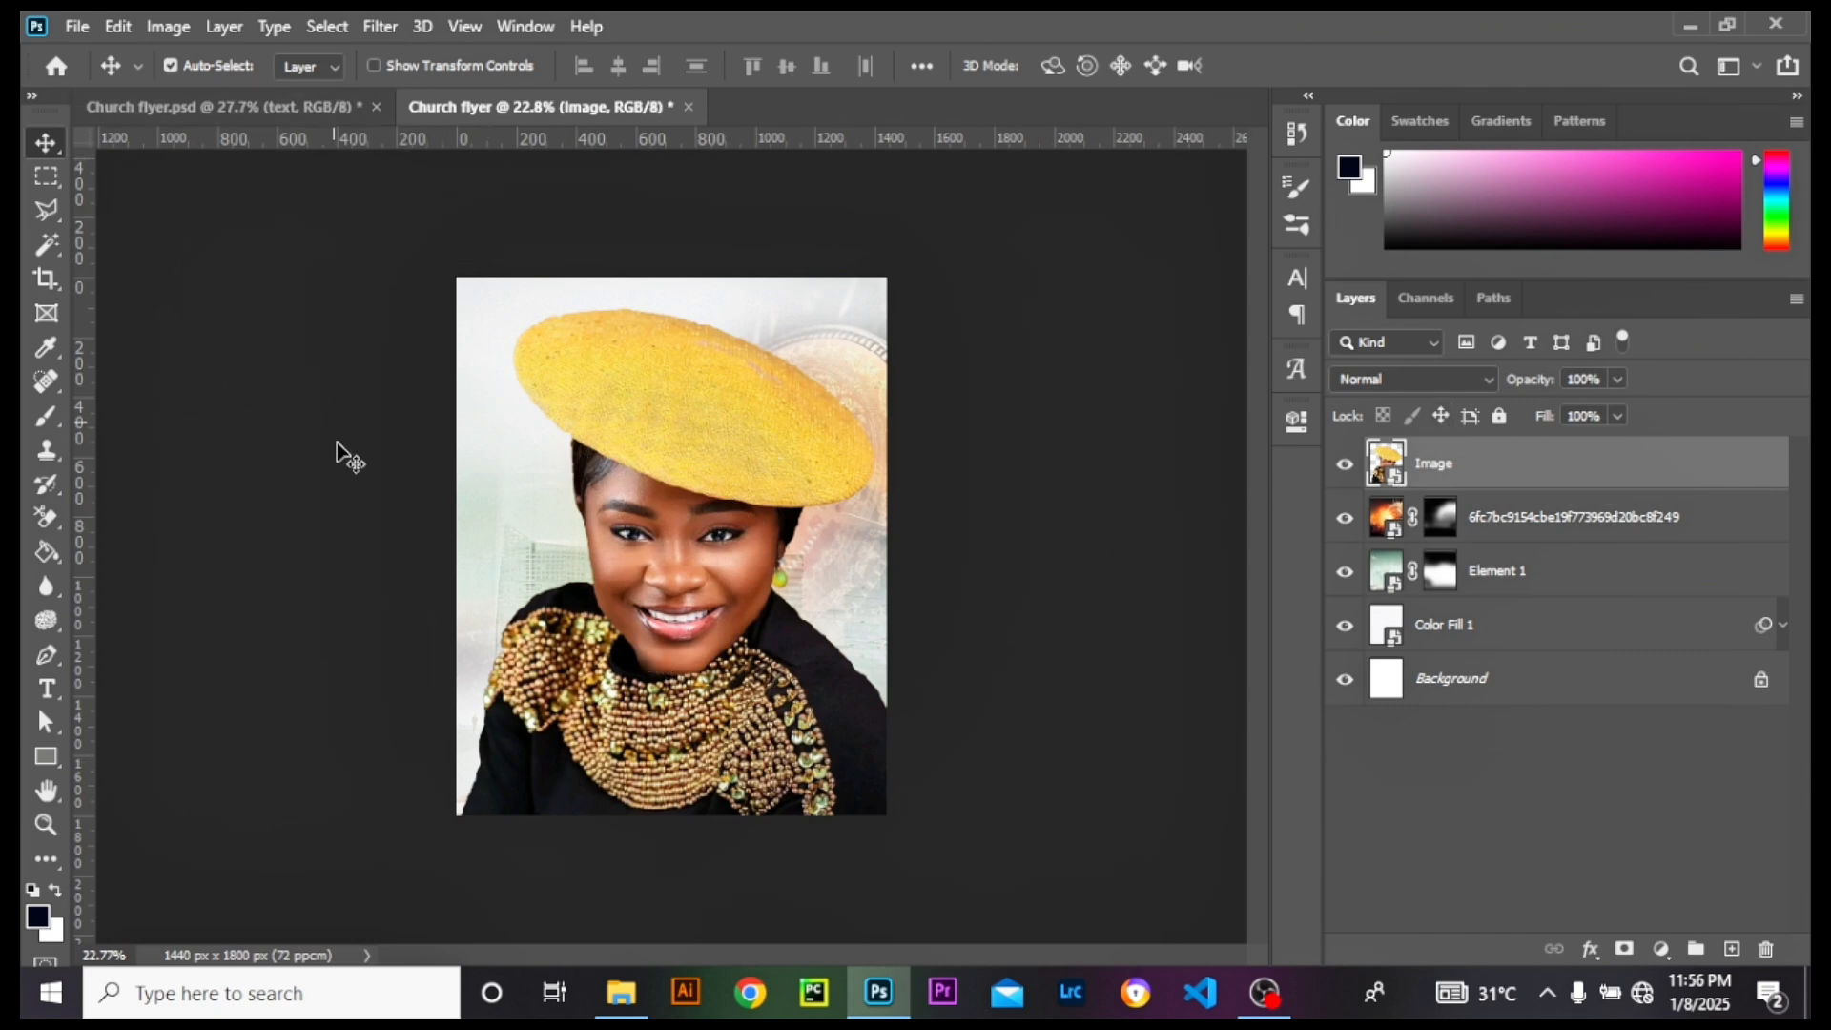
Step: In the portrait's Camera Raw Filter, raise Clarity to +55 and Texture to +21
{"action": "left_click", "coordinate": [394, 38]}
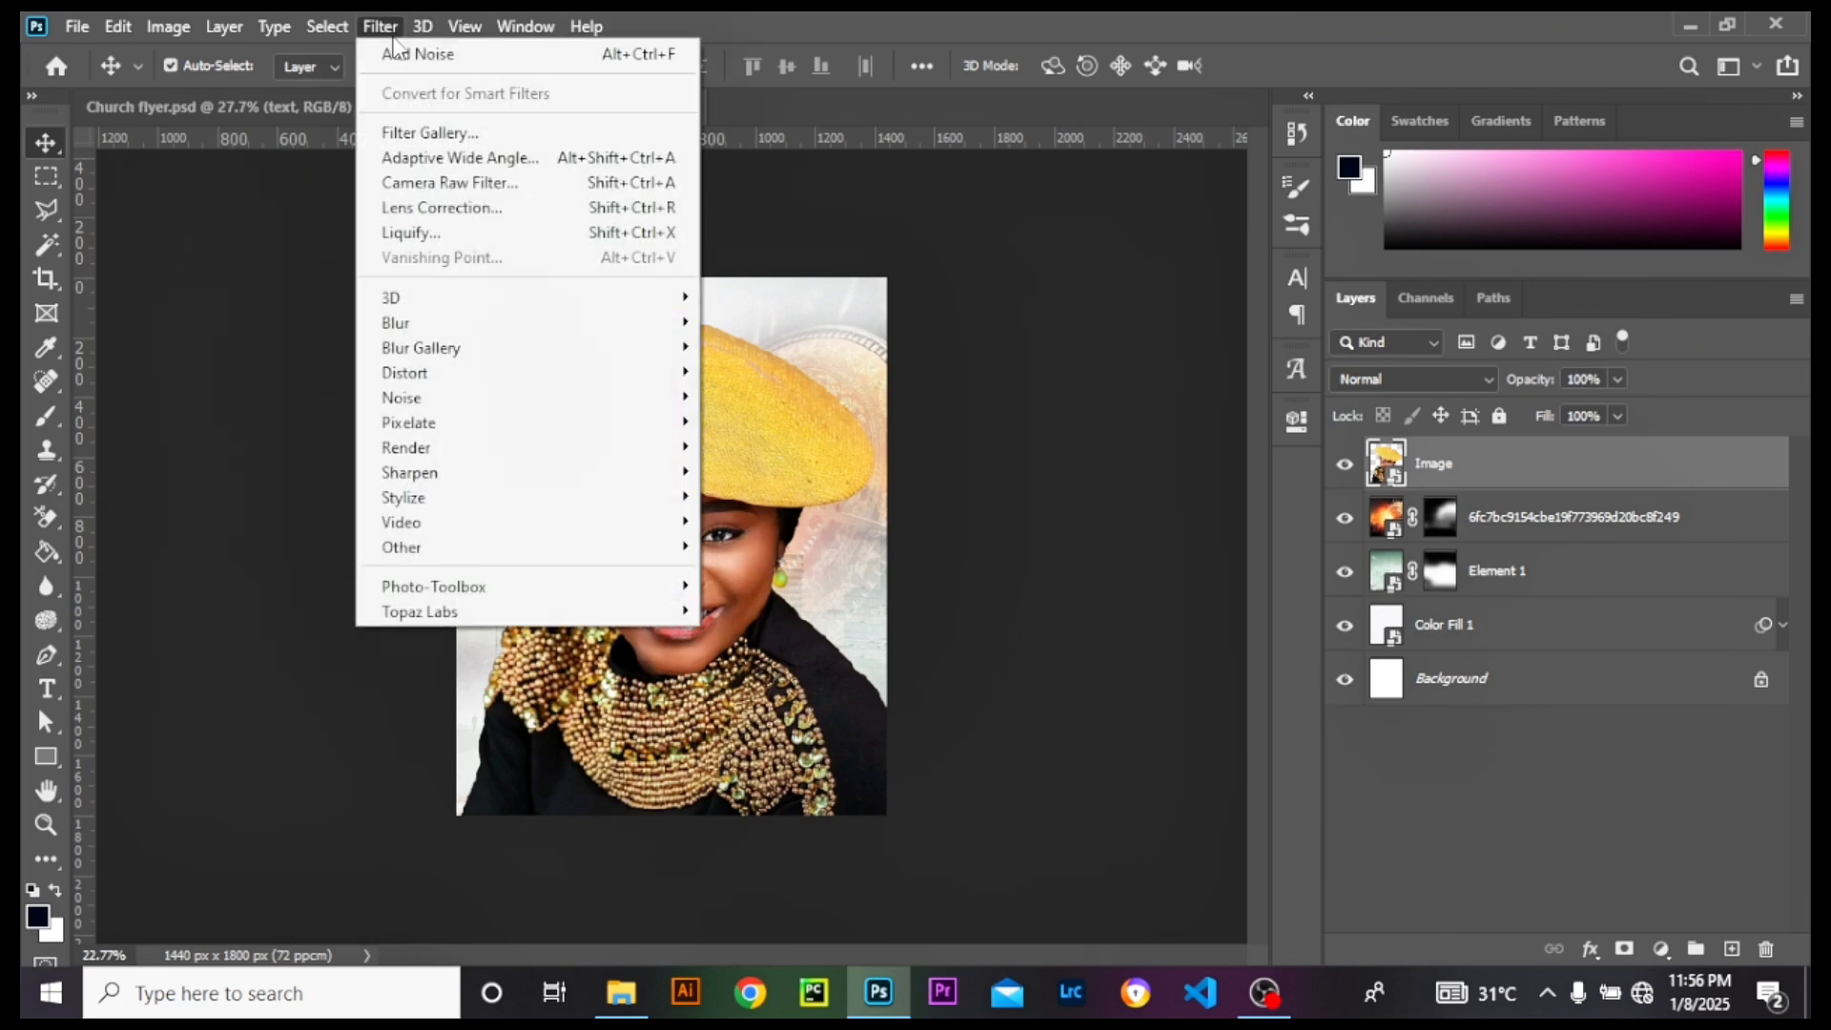
{"action": "left_click", "coordinate": [460, 182]}
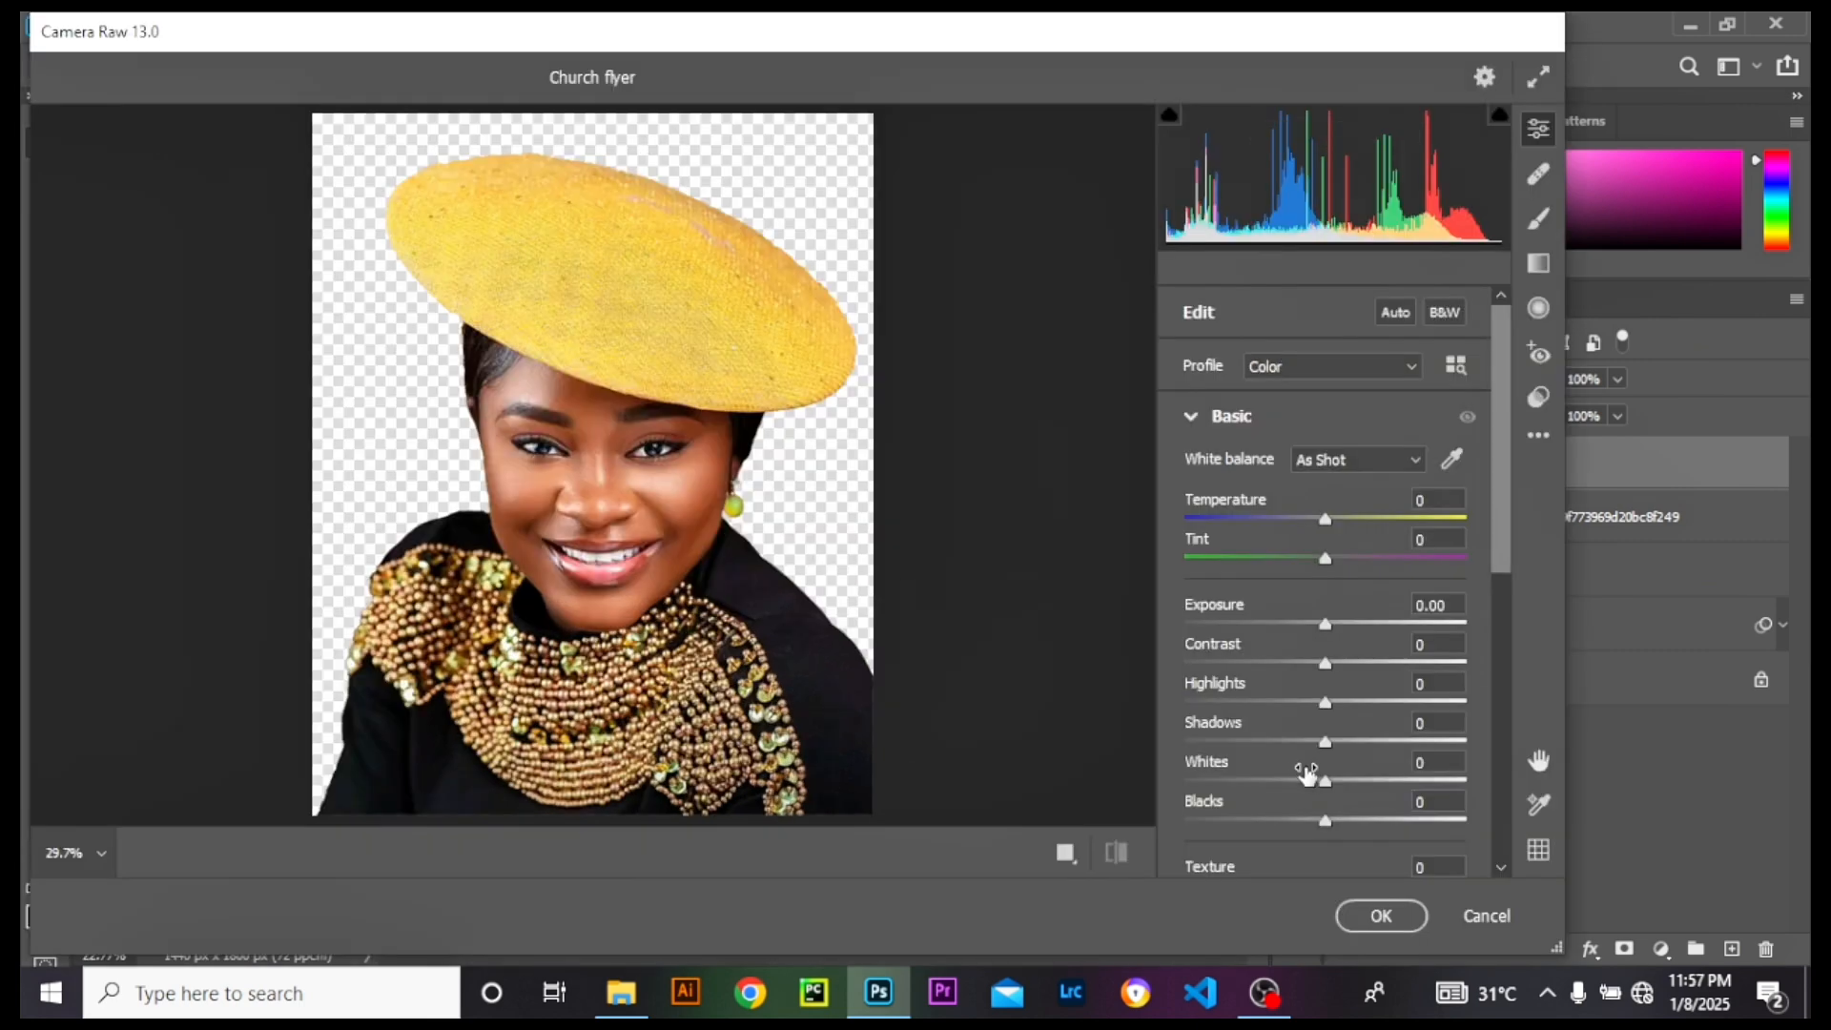
{"action": "scroll", "coordinate": [1264, 694], "scroll_direction": "down", "scroll_amount": 2}
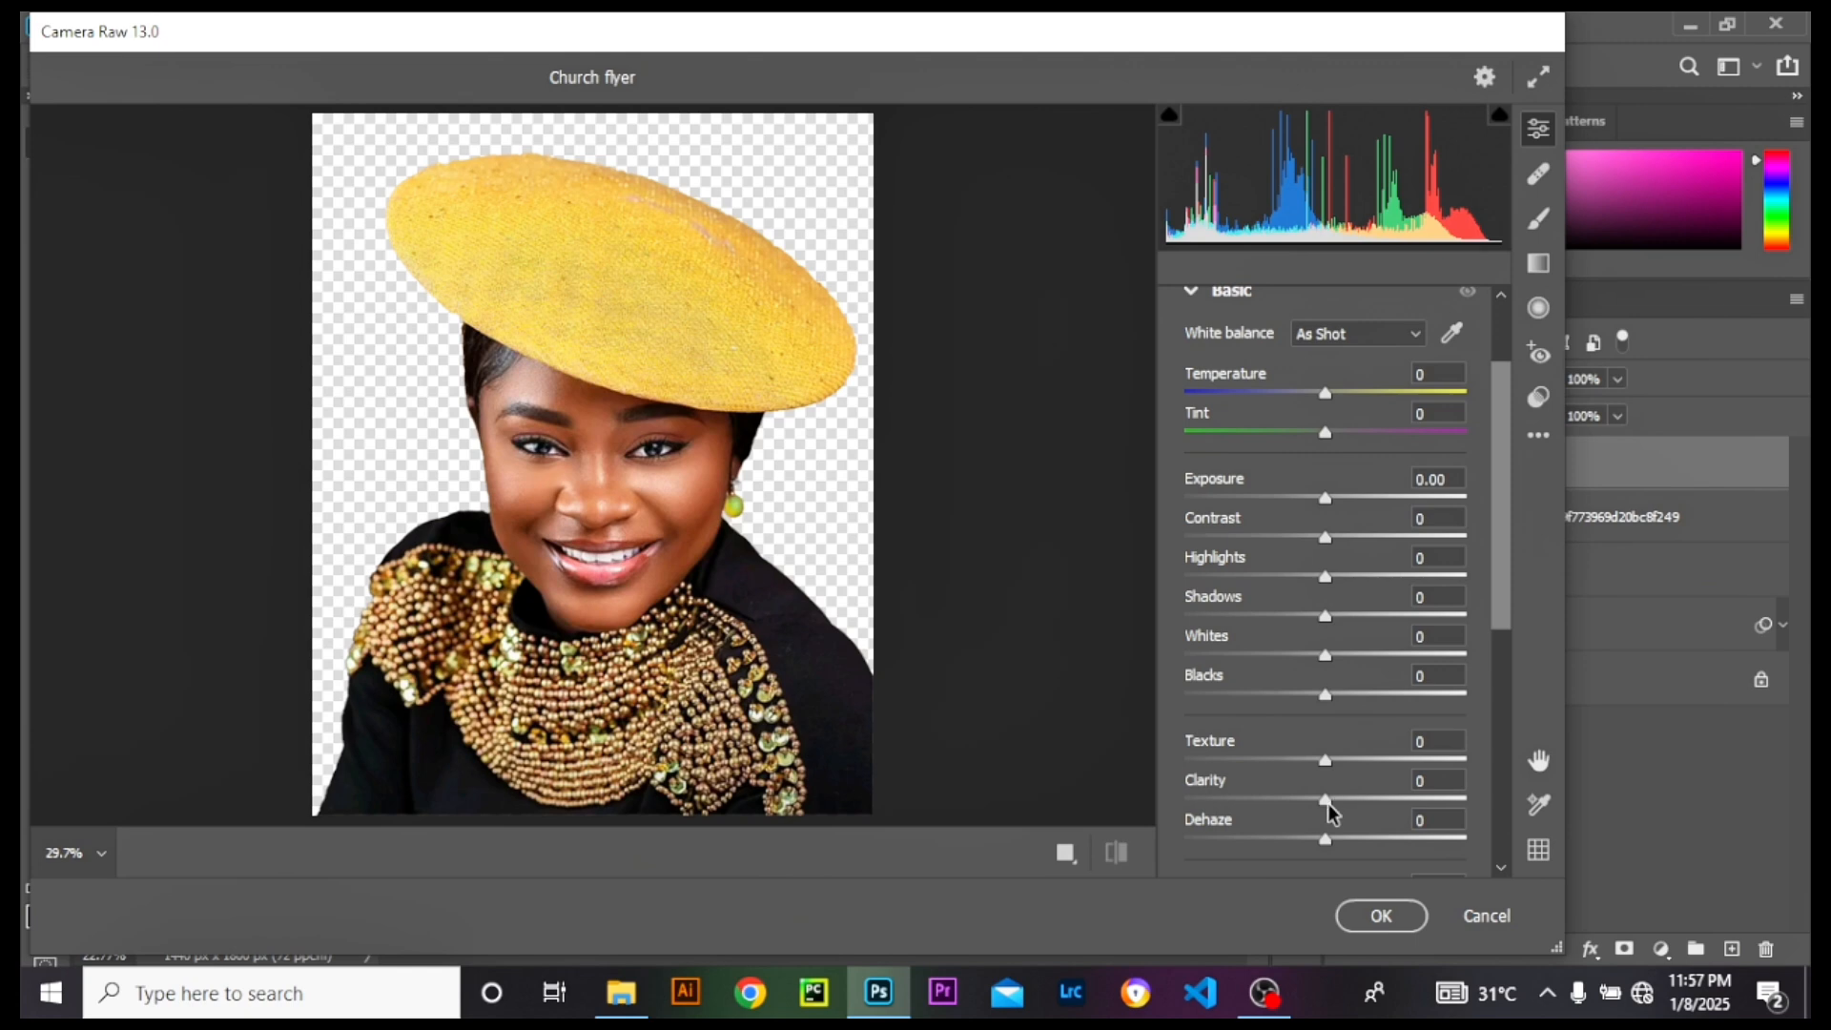
{"action": "left_click_drag", "start_coordinate": [1329, 806], "coordinate": [1410, 811]}
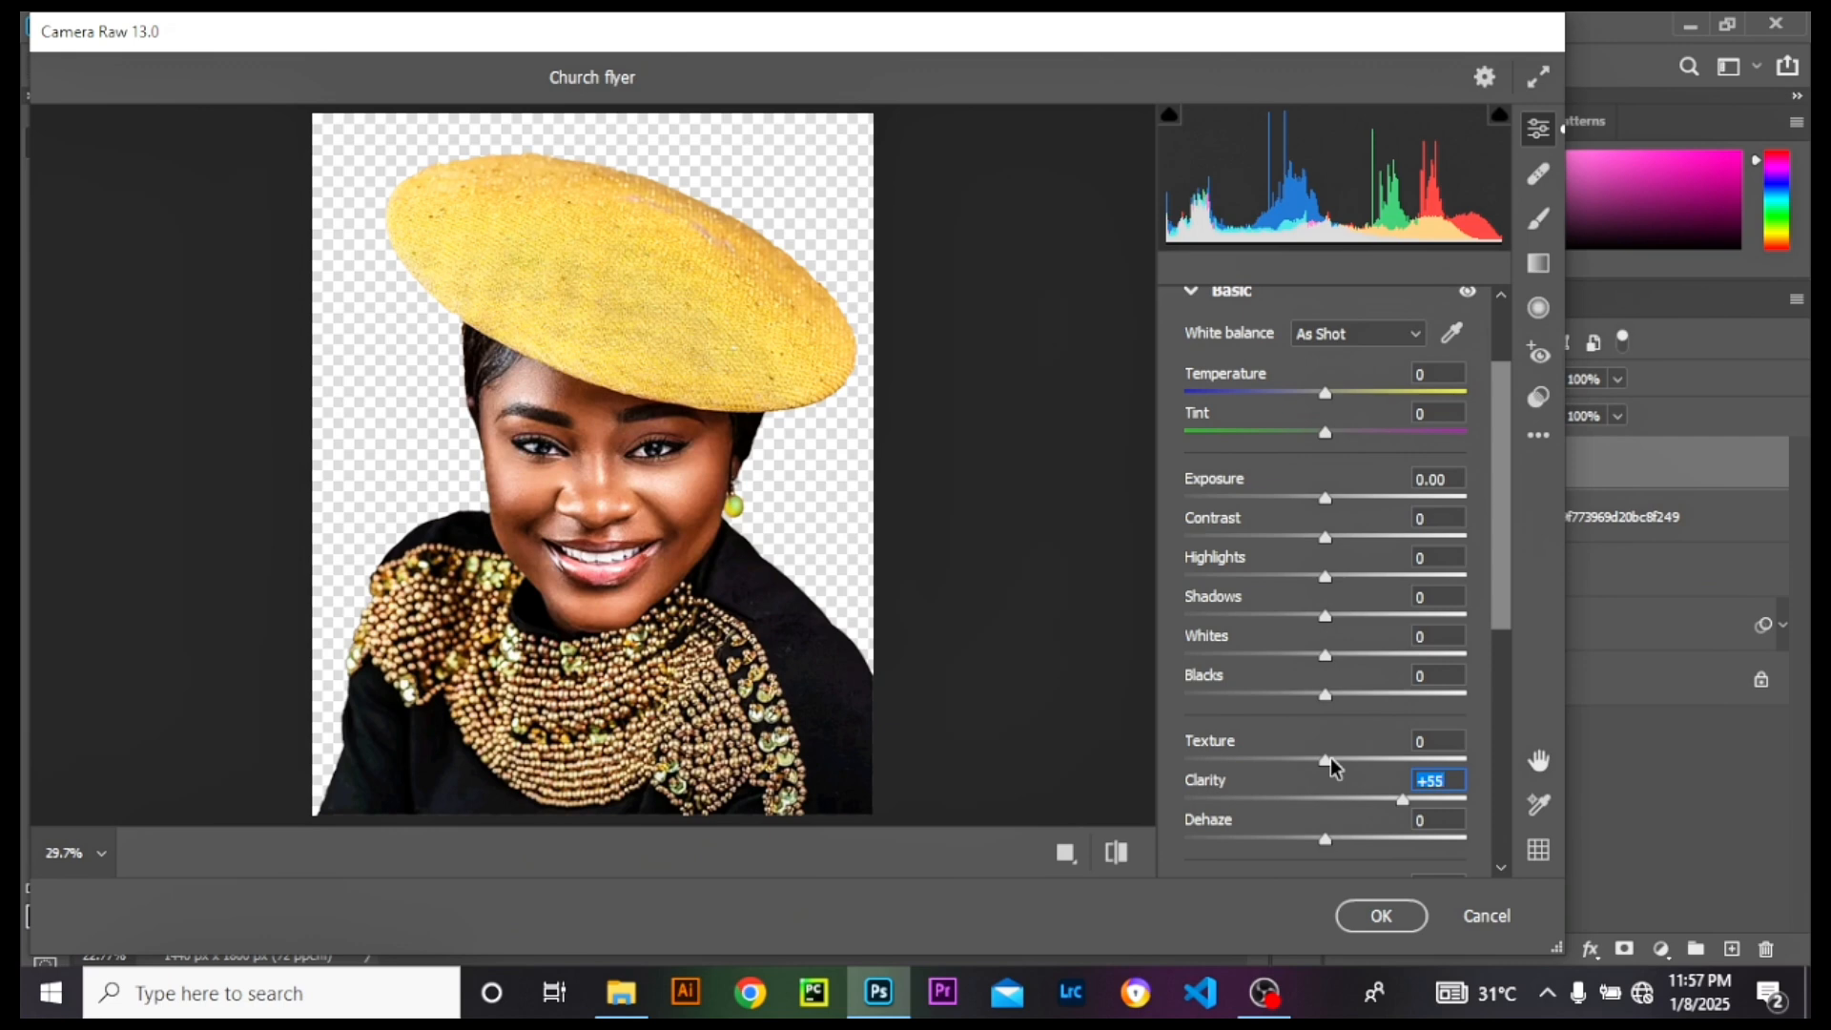
{"action": "left_click_drag", "start_coordinate": [1331, 760], "coordinate": [1362, 765]}
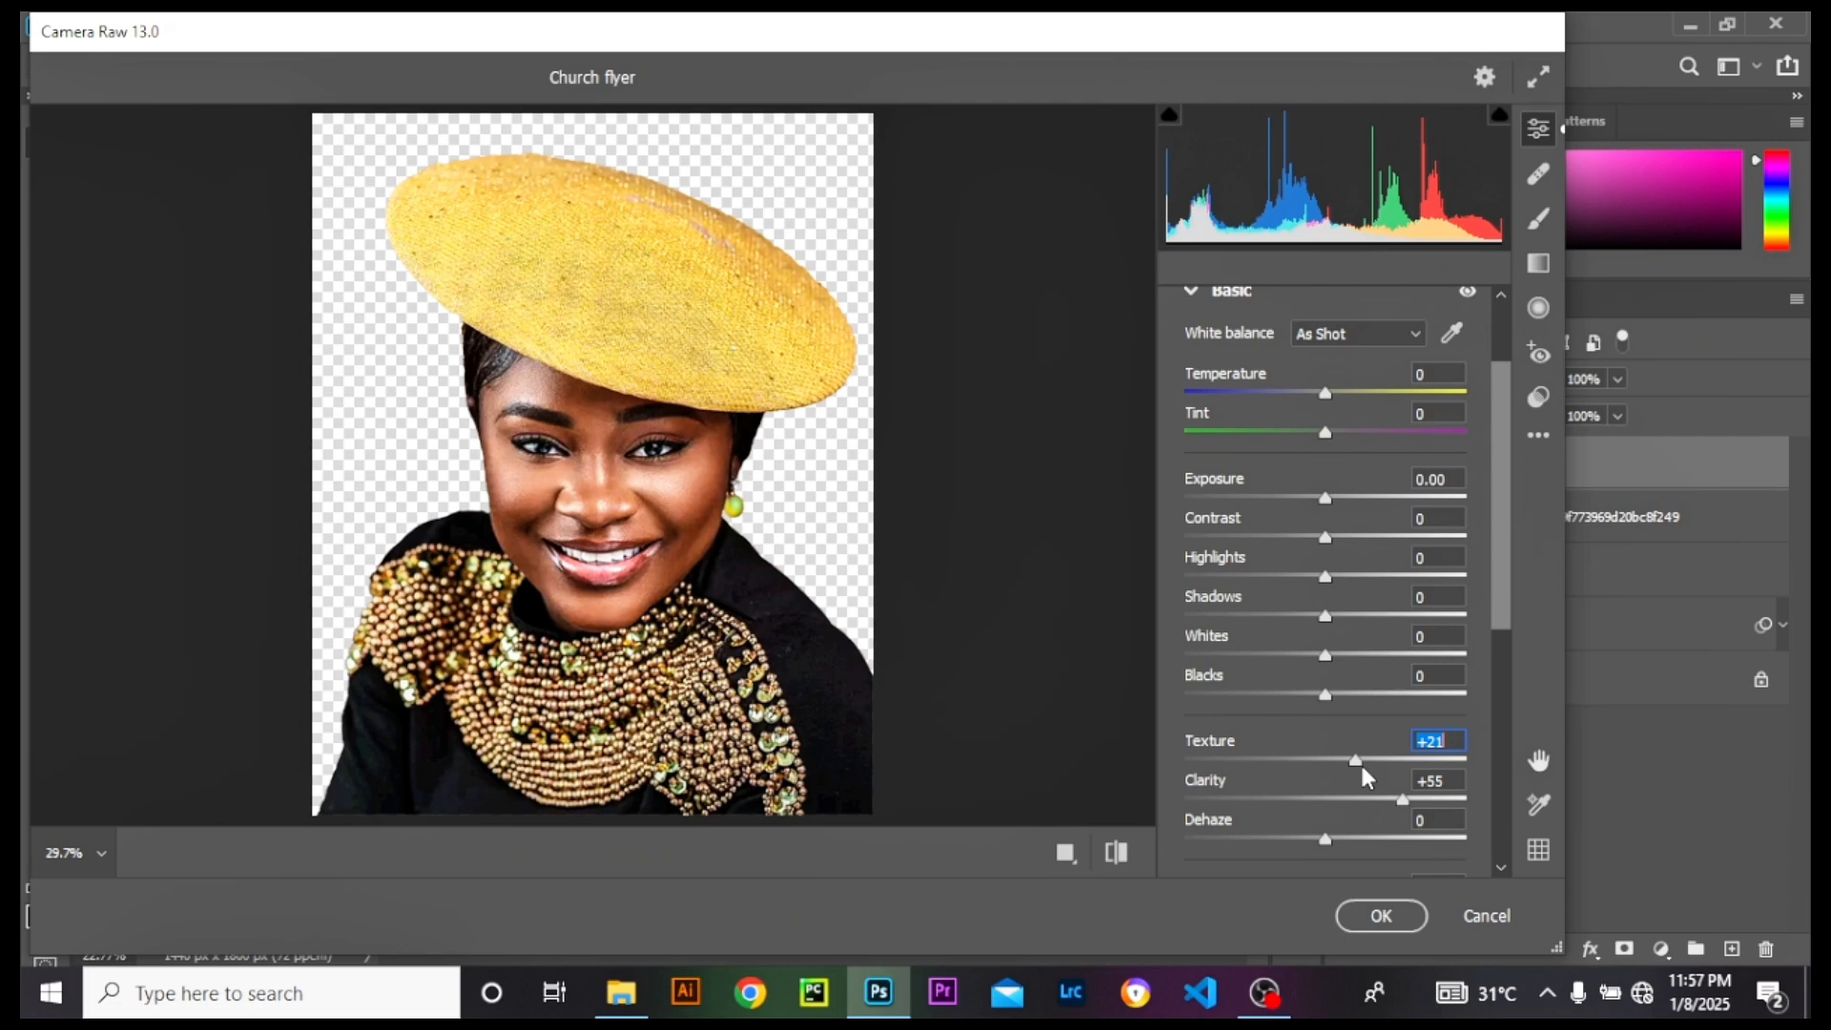
{"action": "scroll", "coordinate": [1361, 763], "scroll_direction": "down", "scroll_amount": 2}
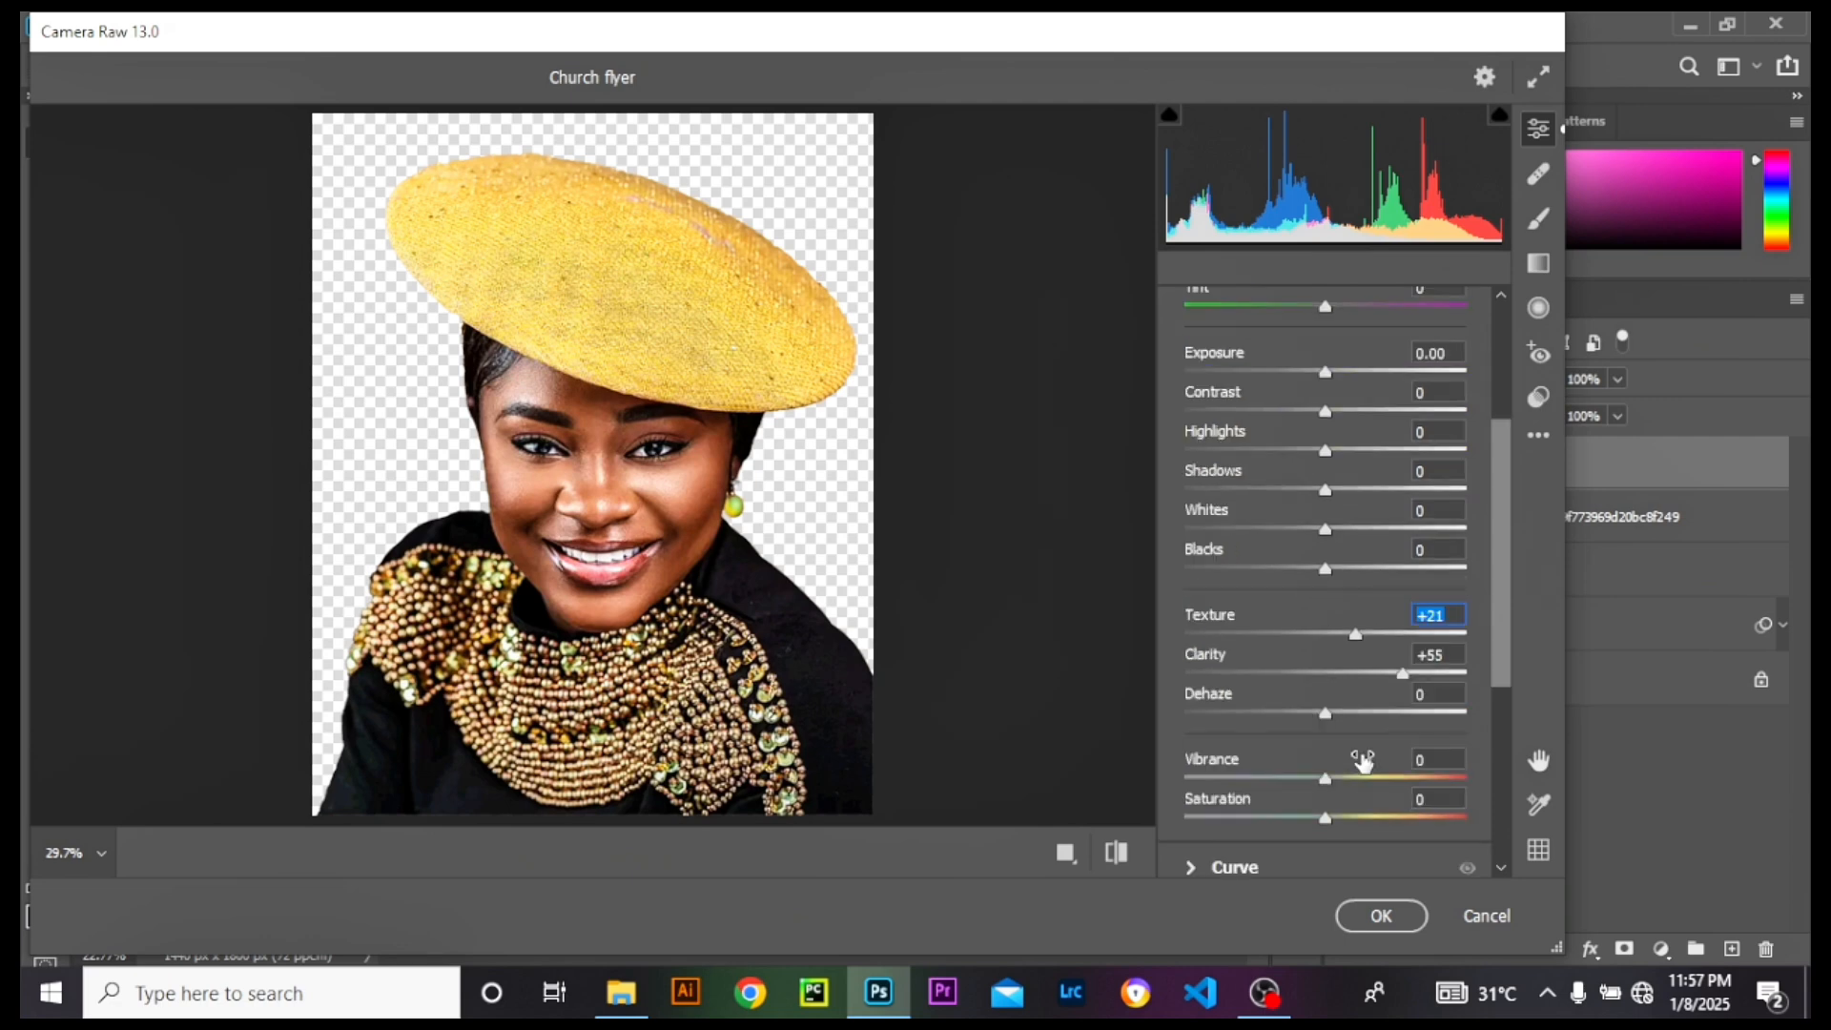
{"action": "scroll", "coordinate": [1362, 763], "scroll_direction": "down", "scroll_amount": 1}
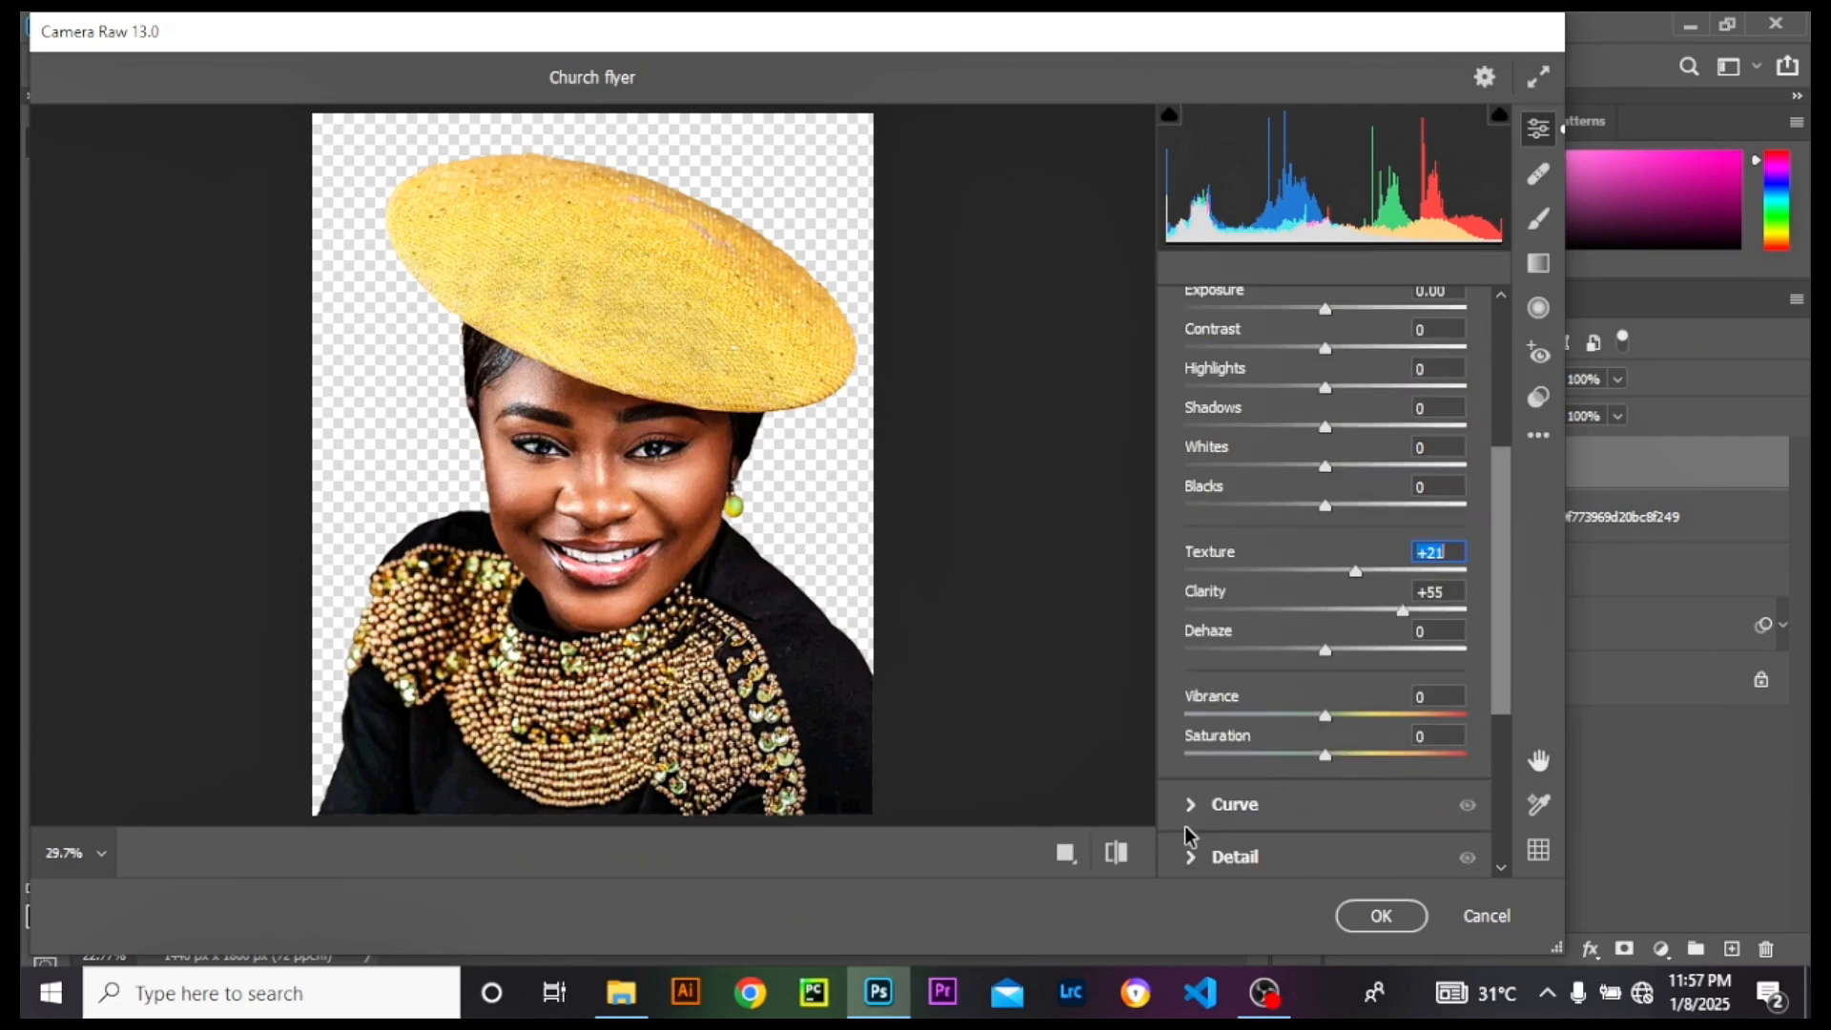
Step: Set Sharpening to 44, Texture to +36 and Blacks to -2, then apply
{"action": "left_click", "coordinate": [1189, 858]}
{"action": "scroll", "coordinate": [1240, 611], "scroll_direction": "down", "scroll_amount": 1}
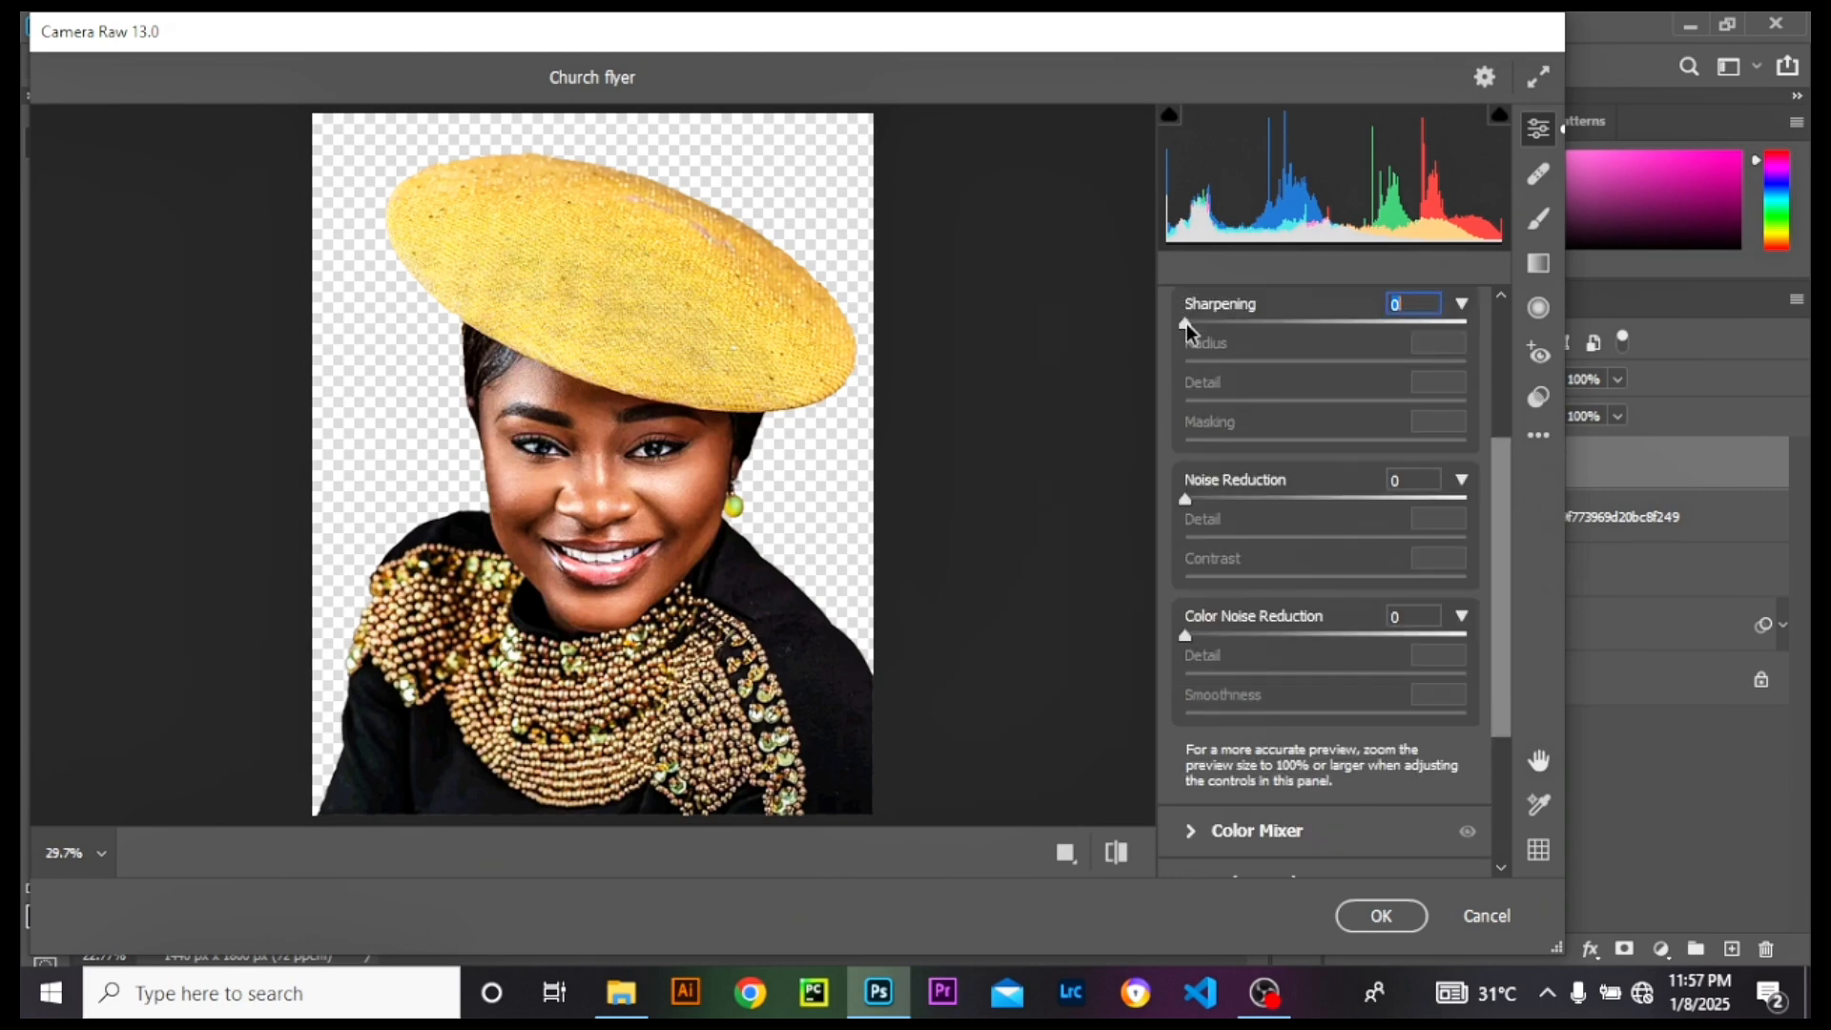
{"action": "left_click_drag", "start_coordinate": [1189, 331], "coordinate": [1272, 316]}
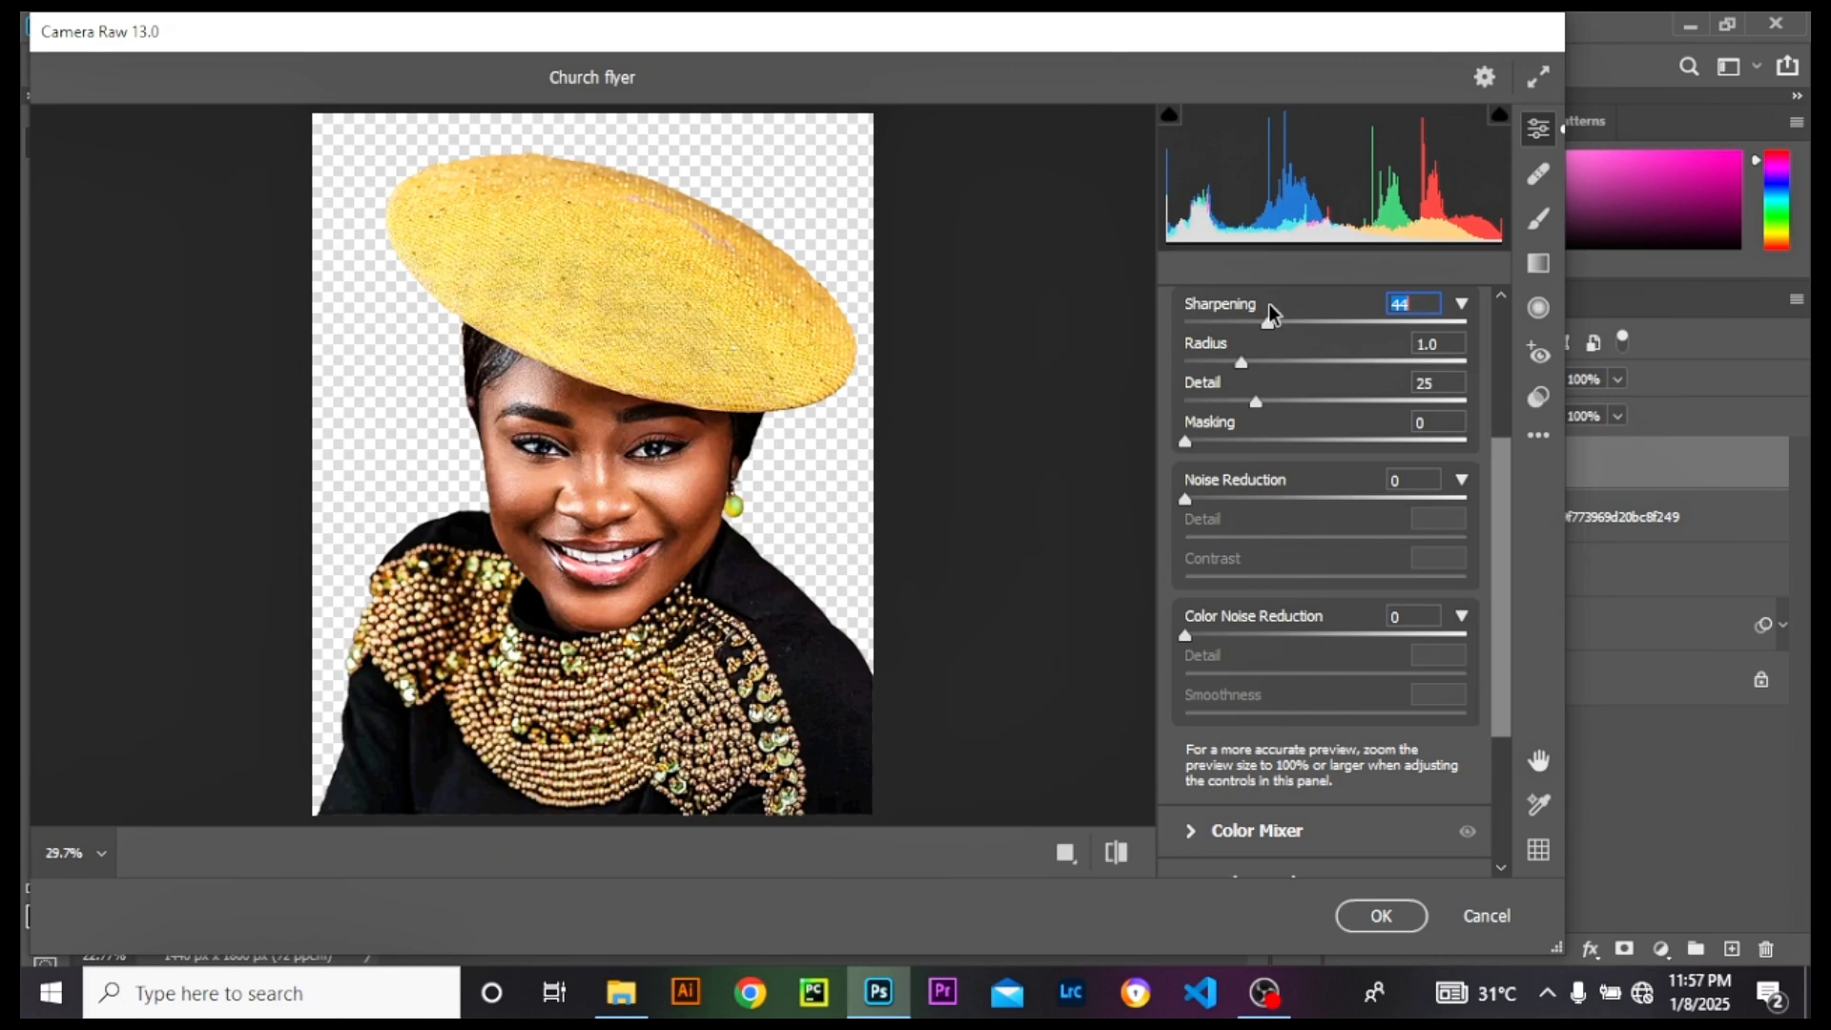
{"action": "scroll", "coordinate": [1440, 544], "scroll_direction": "up", "scroll_amount": 4}
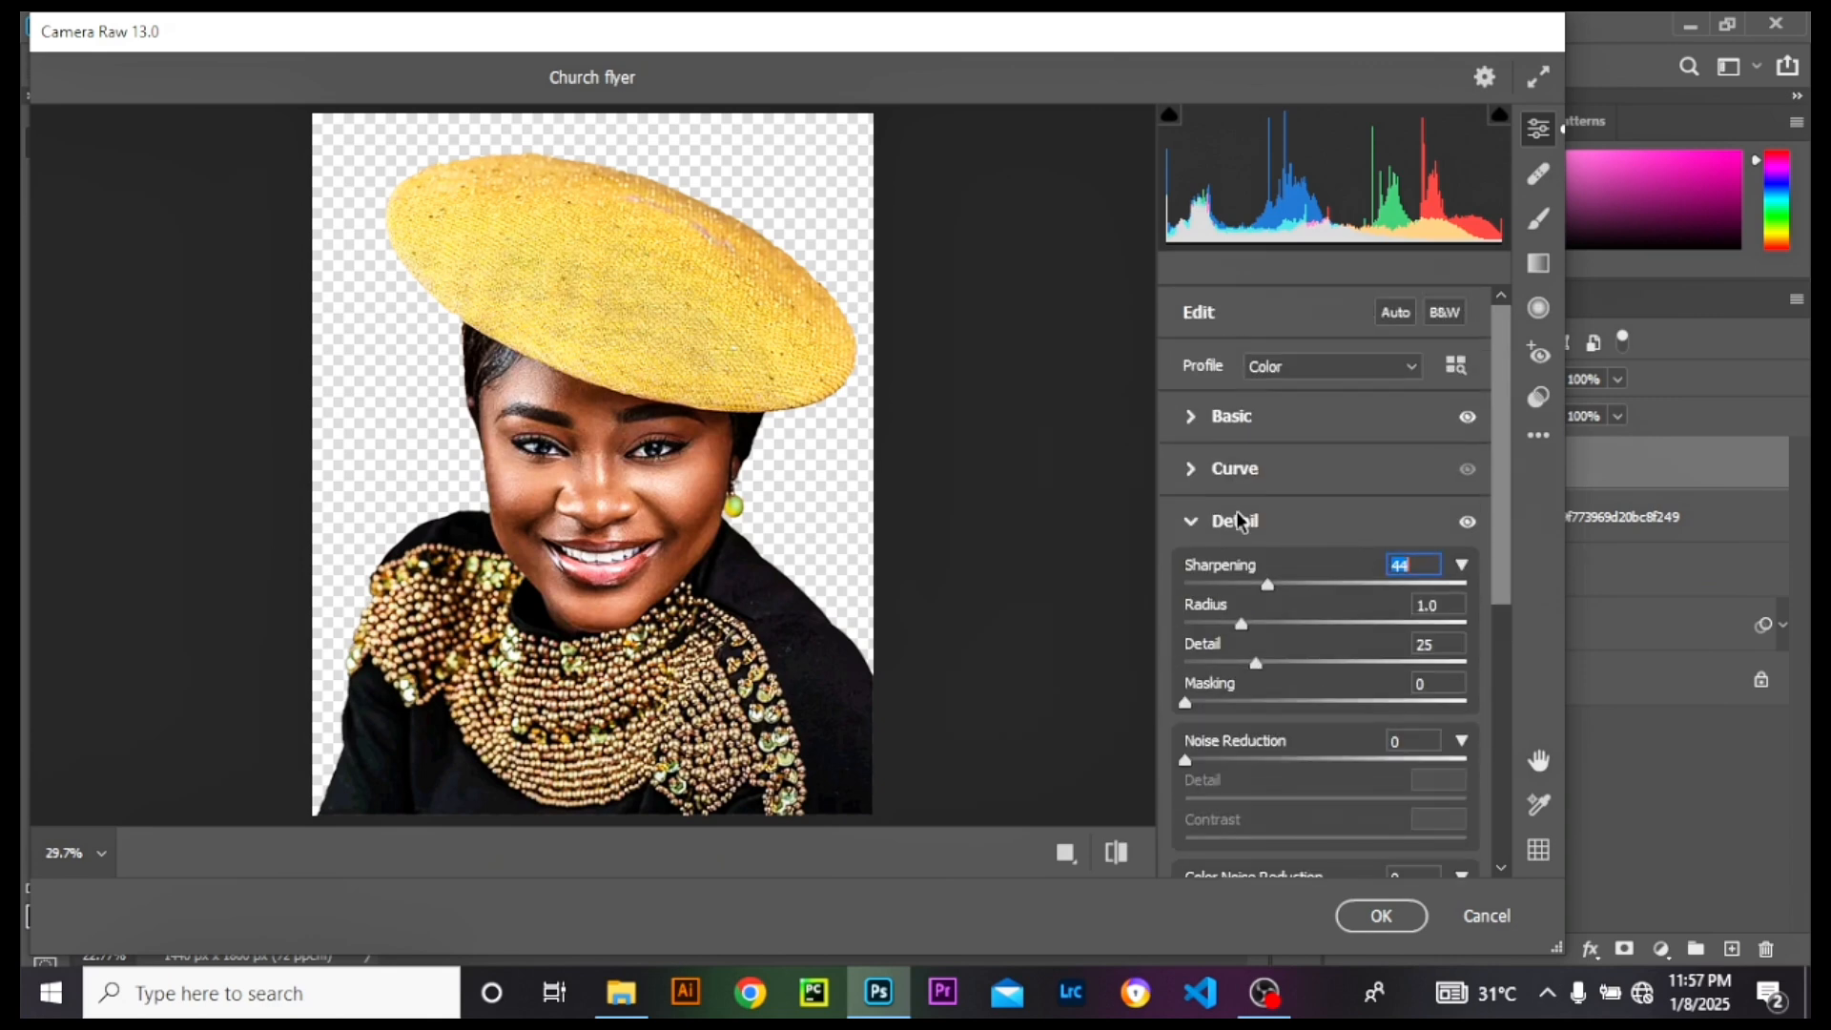
{"action": "left_click", "coordinate": [1188, 416]}
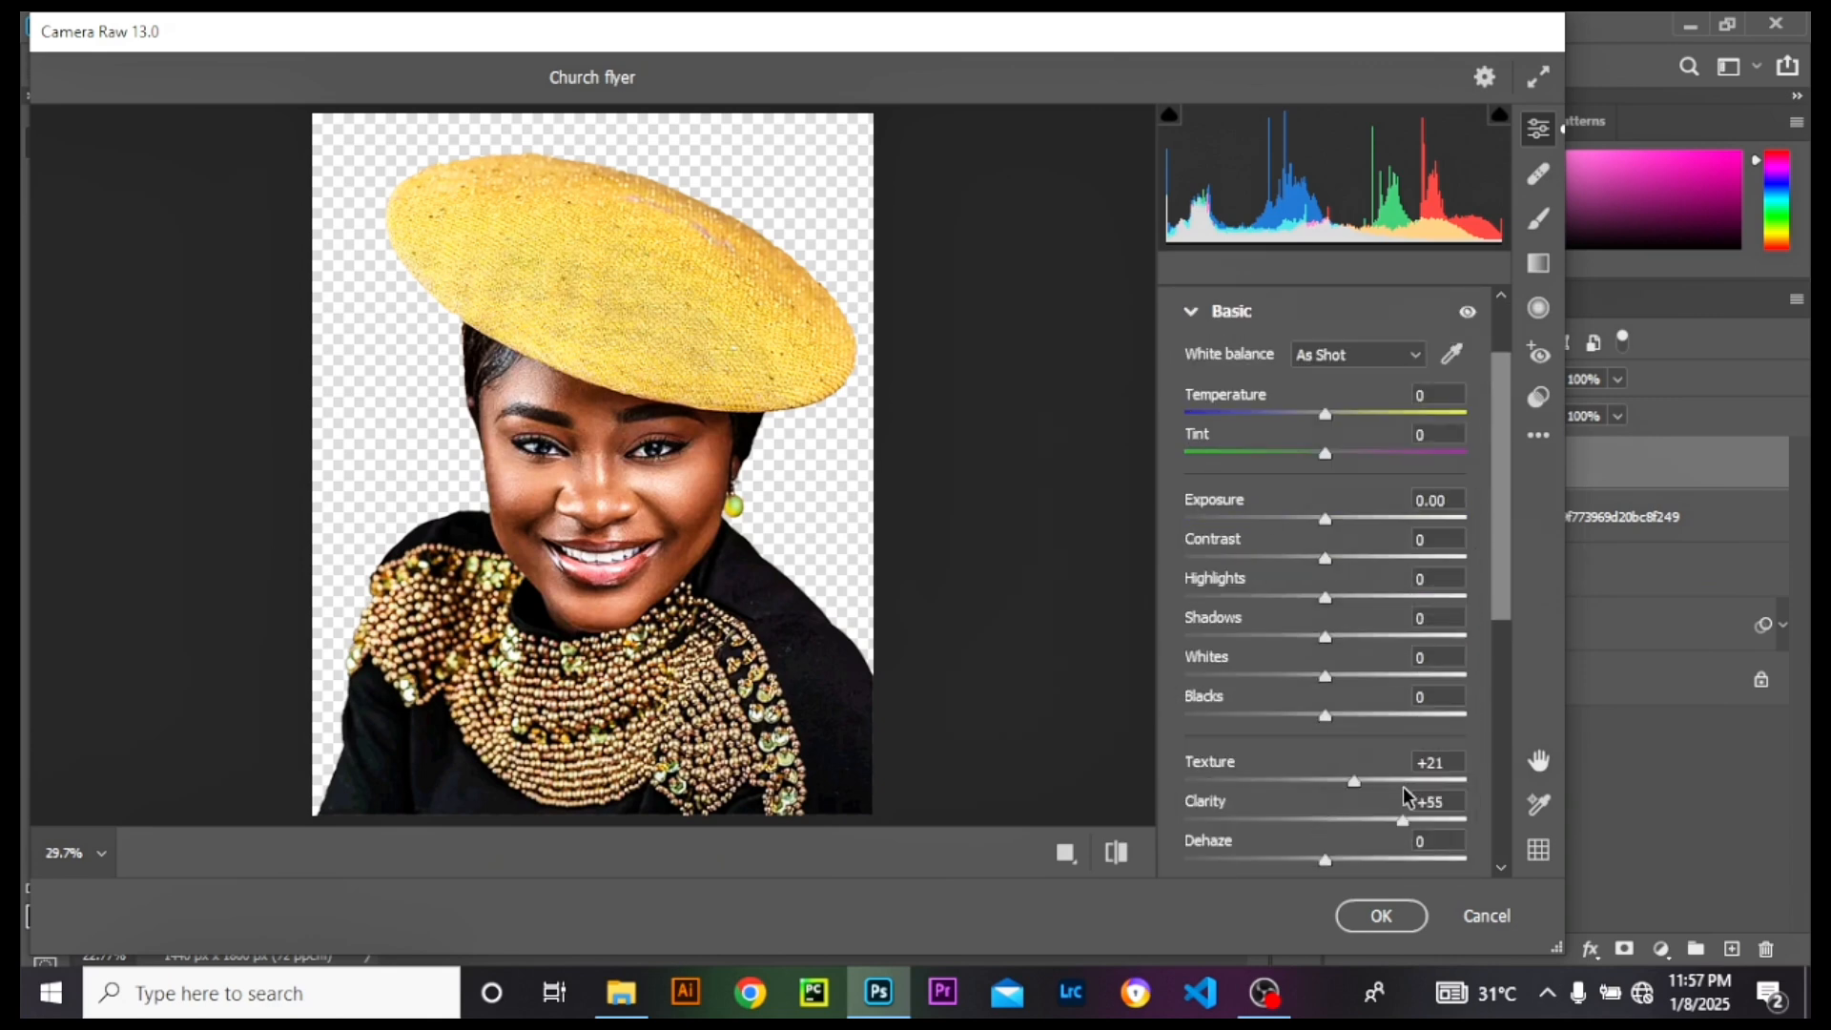
{"action": "mouse_move", "coordinate": [1354, 782]}
{"action": "left_mouse_down"}
{"action": "mouse_move", "coordinate": [1412, 780]}
{"action": "mouse_move", "coordinate": [1377, 781]}
{"action": "left_mouse_up"}
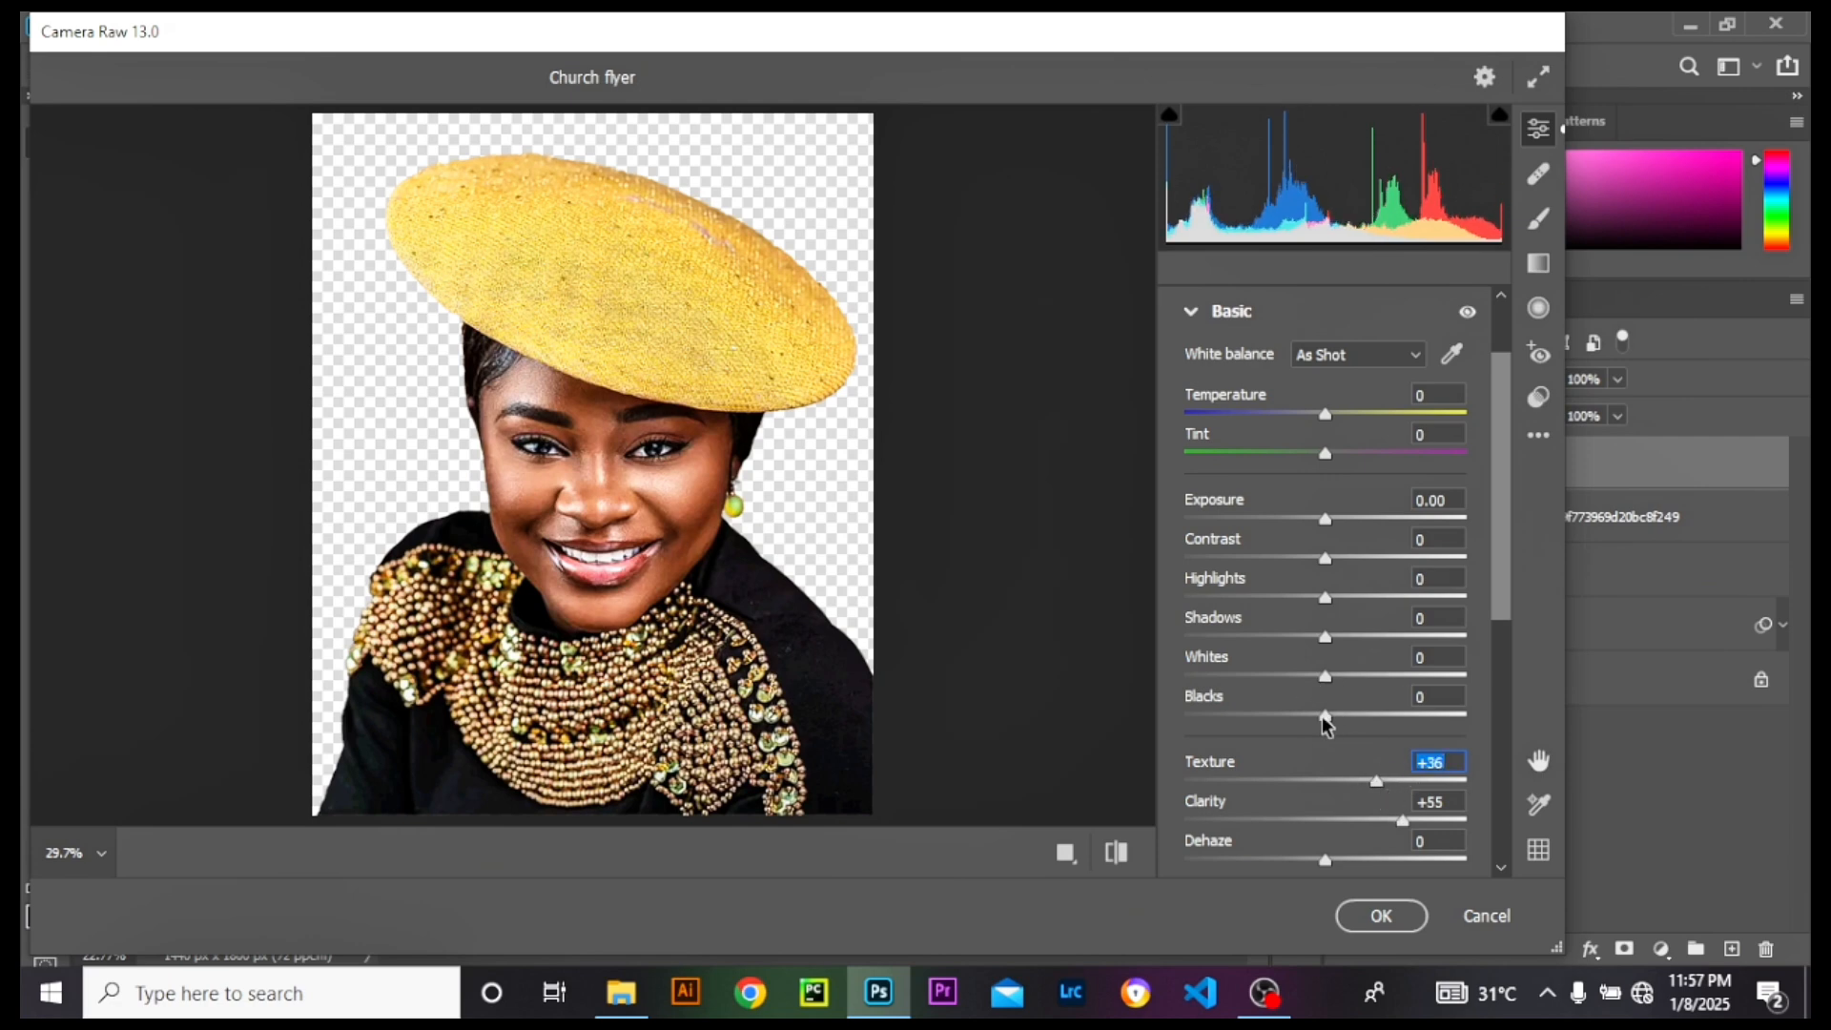
{"action": "left_click_drag", "start_coordinate": [1326, 717], "coordinate": [1322, 718]}
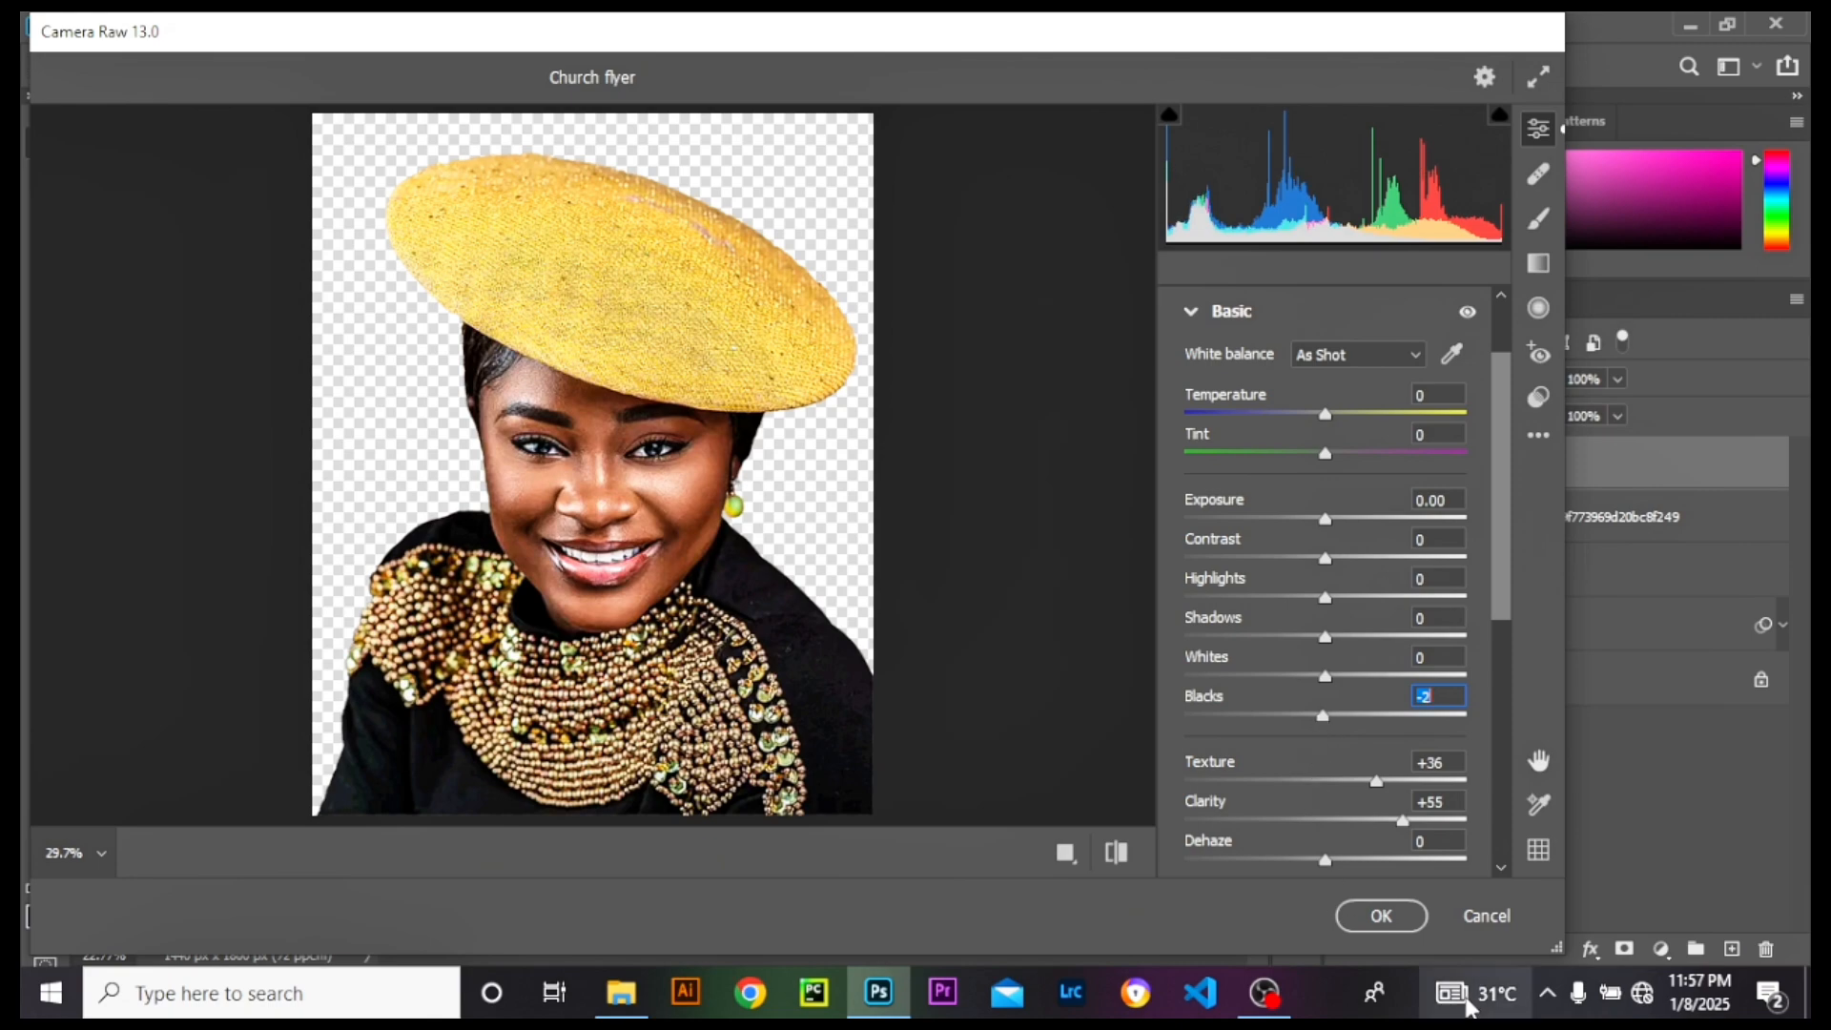
{"action": "left_click", "coordinate": [1385, 916]}
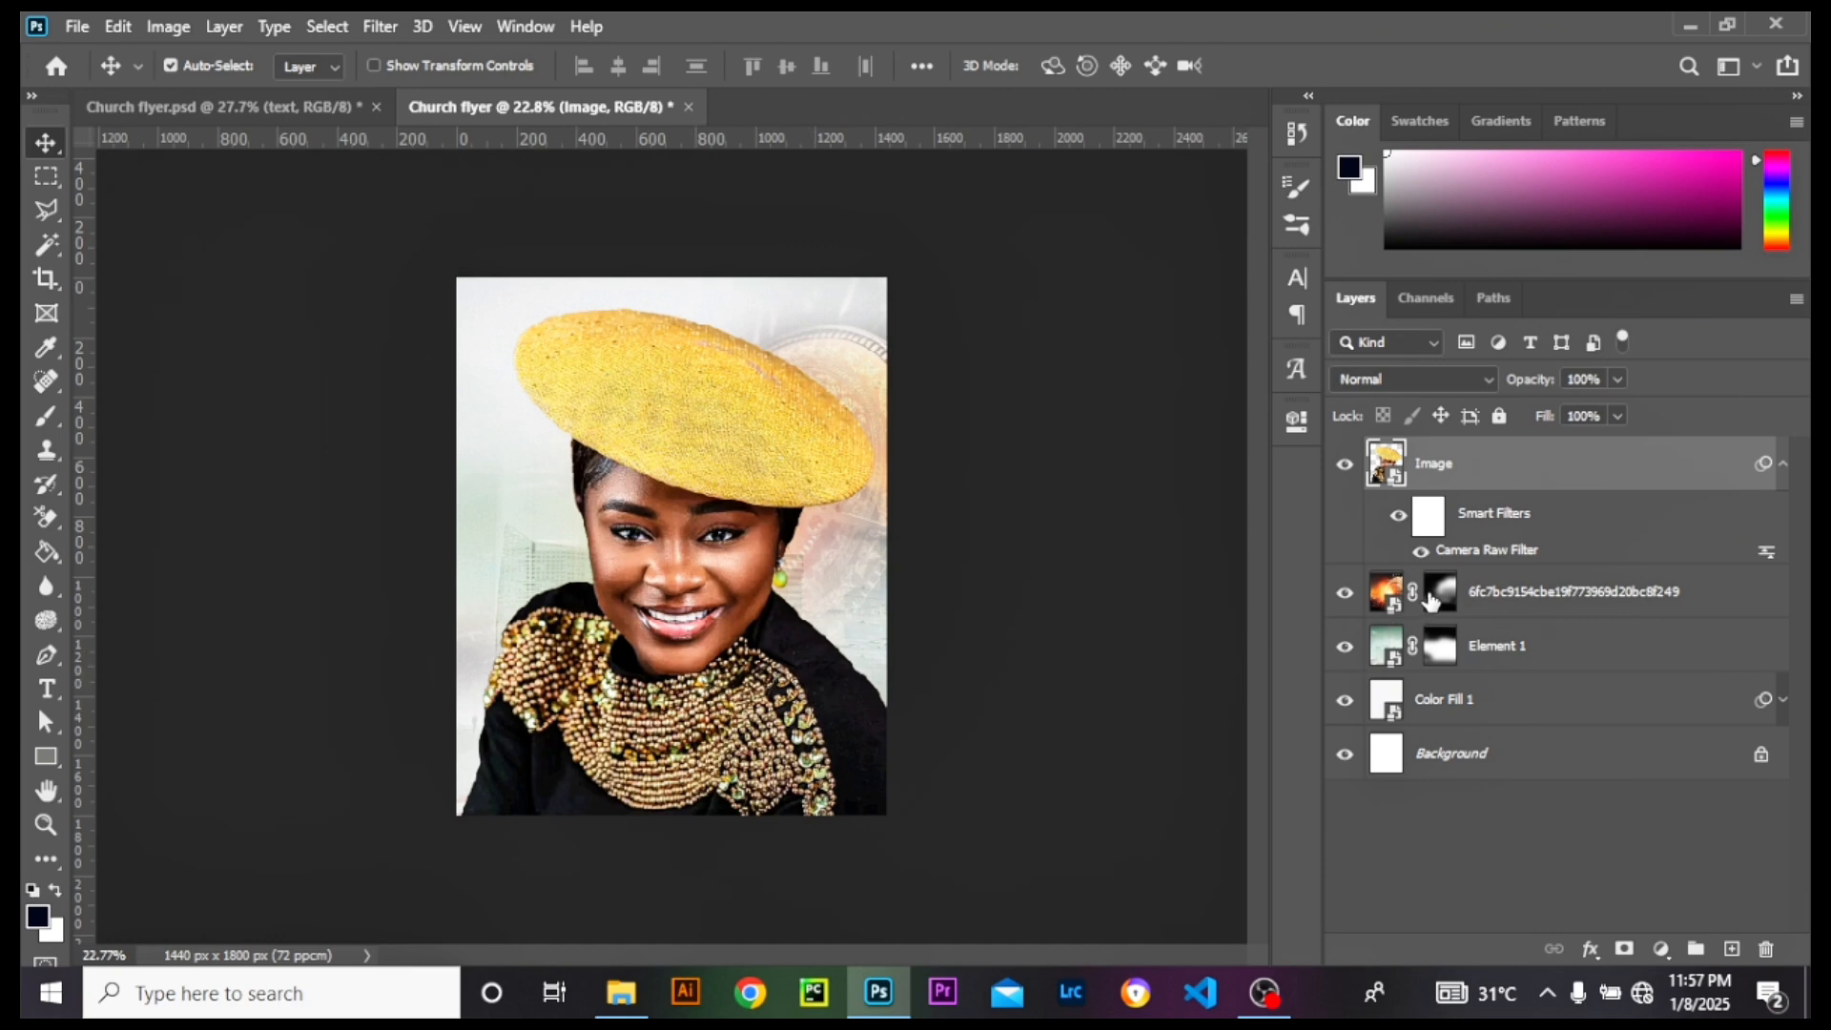
Step: Compare the portrait with its Camera Raw filter off and on, then collapse the filter list
{"action": "left_click", "coordinate": [1399, 524]}
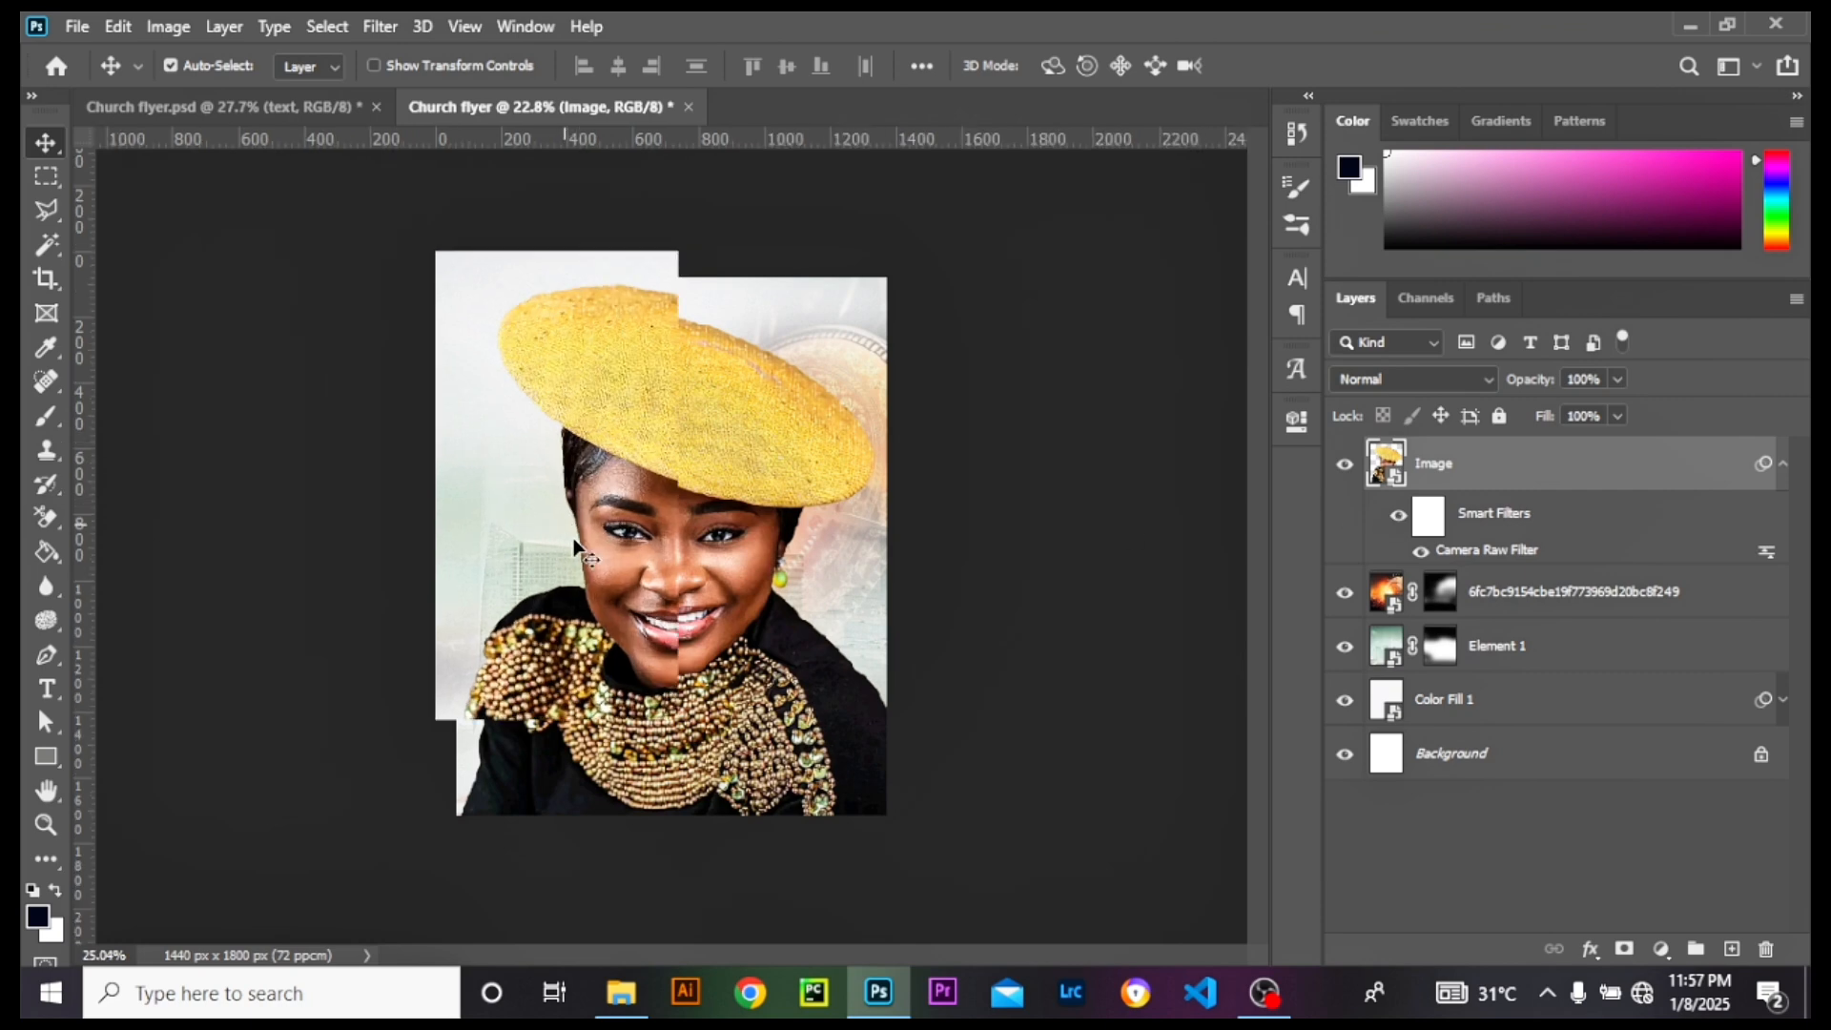
{"action": "scroll", "coordinate": [574, 538], "scroll_direction": "up", "scroll_amount": 2}
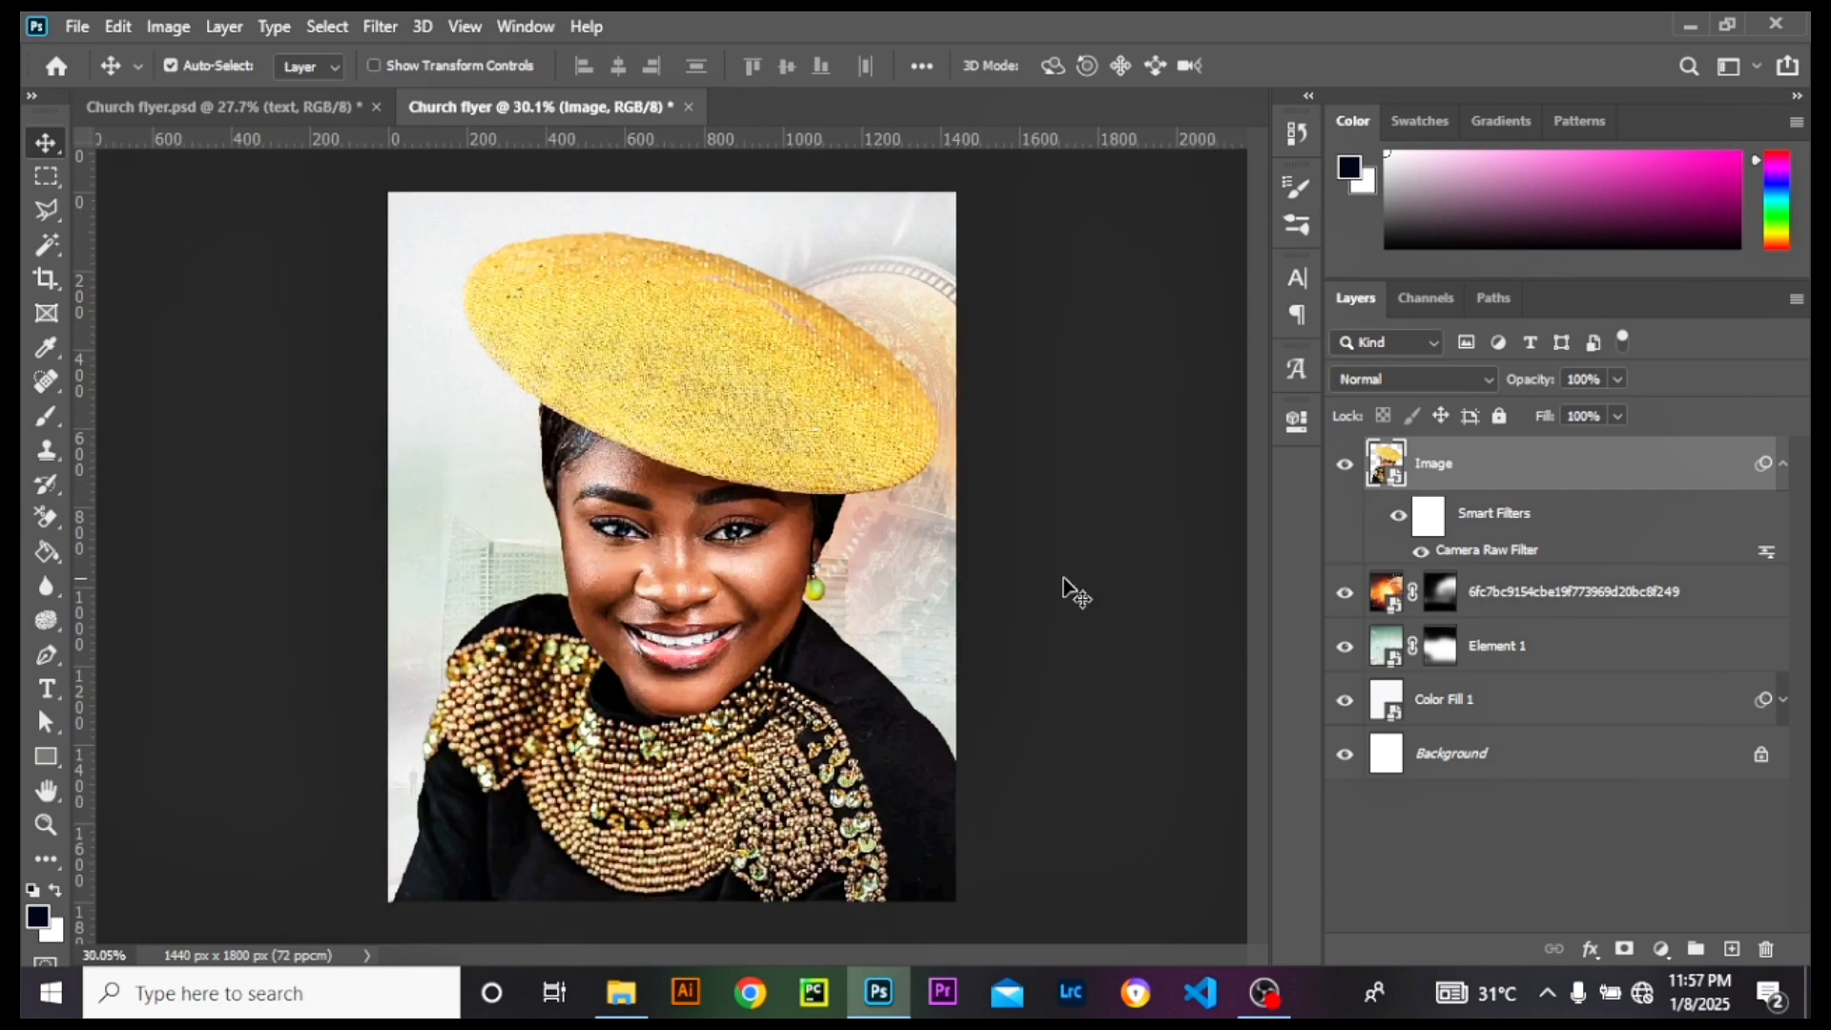
{"action": "left_click", "coordinate": [1397, 527]}
{"action": "left_click", "coordinate": [1782, 464]}
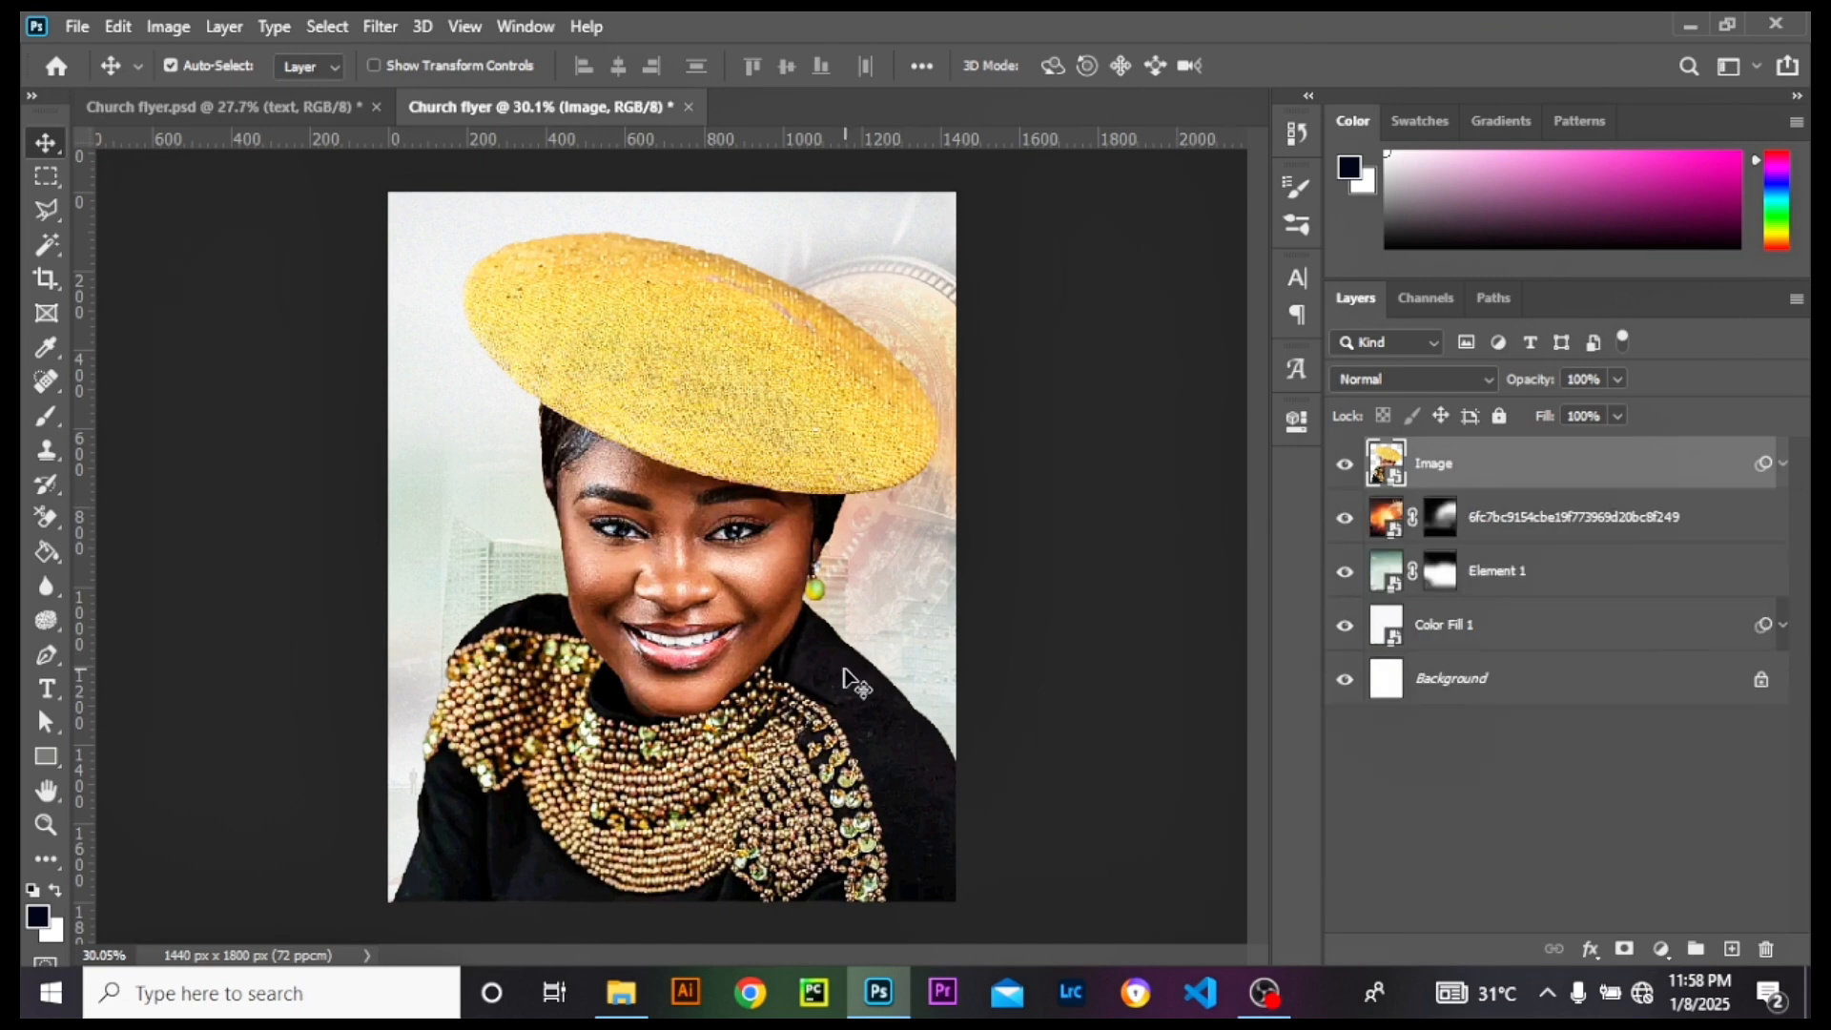
{"action": "scroll", "coordinate": [845, 677], "scroll_direction": "down", "scroll_amount": 1}
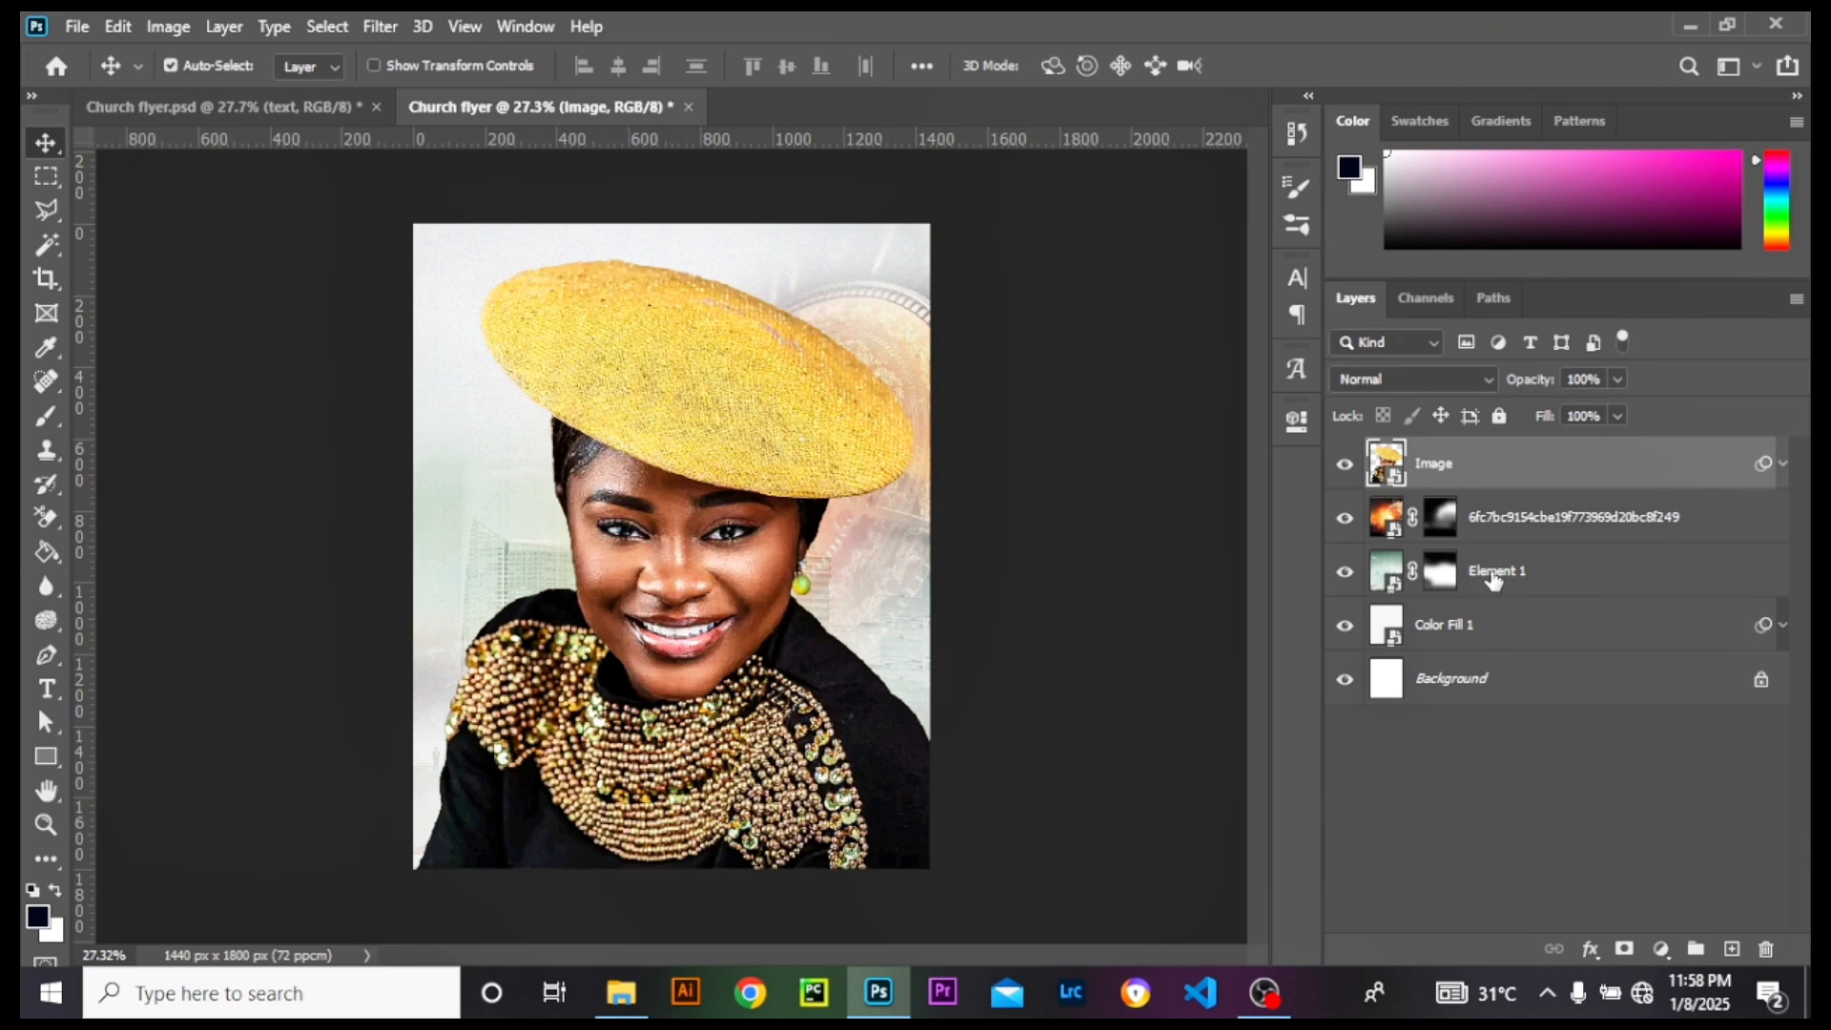
Step: Unlock the Background and group the four lower layers into a group named BG
{"action": "left_click", "coordinate": [1766, 684]}
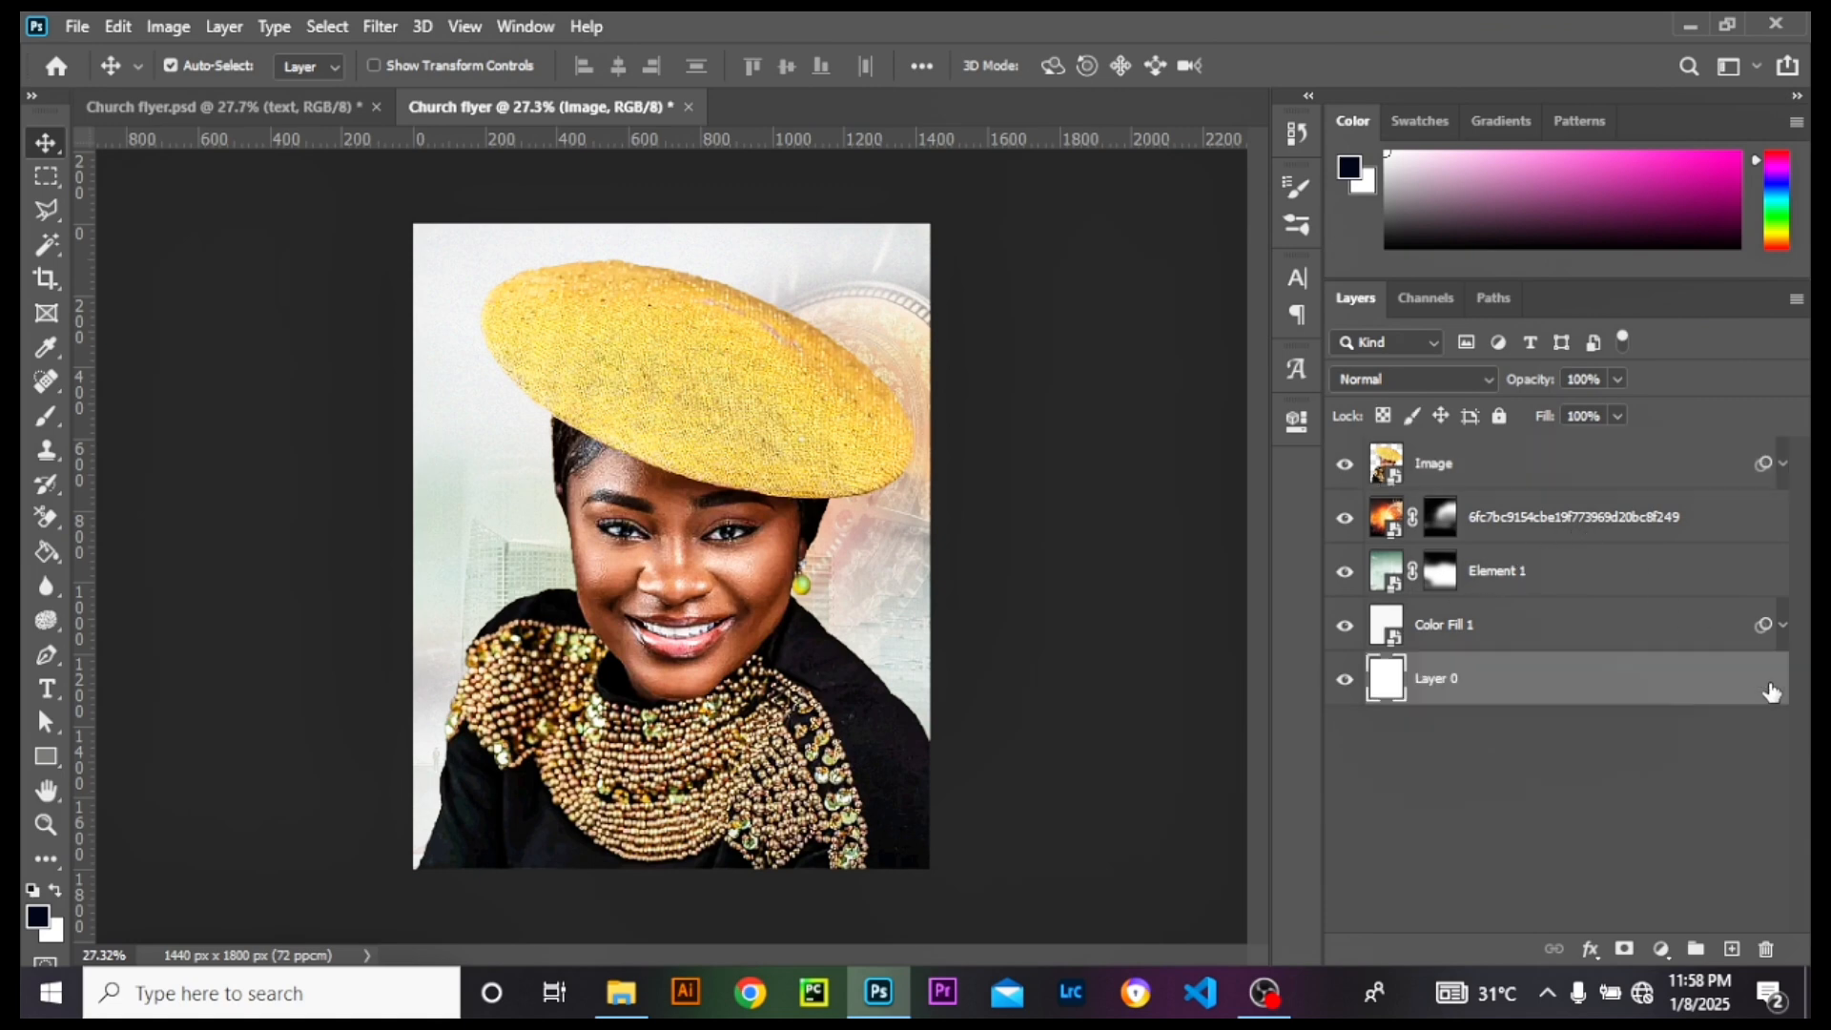
{"action": "left_click", "coordinate": [1523, 512], "text": "shift"}
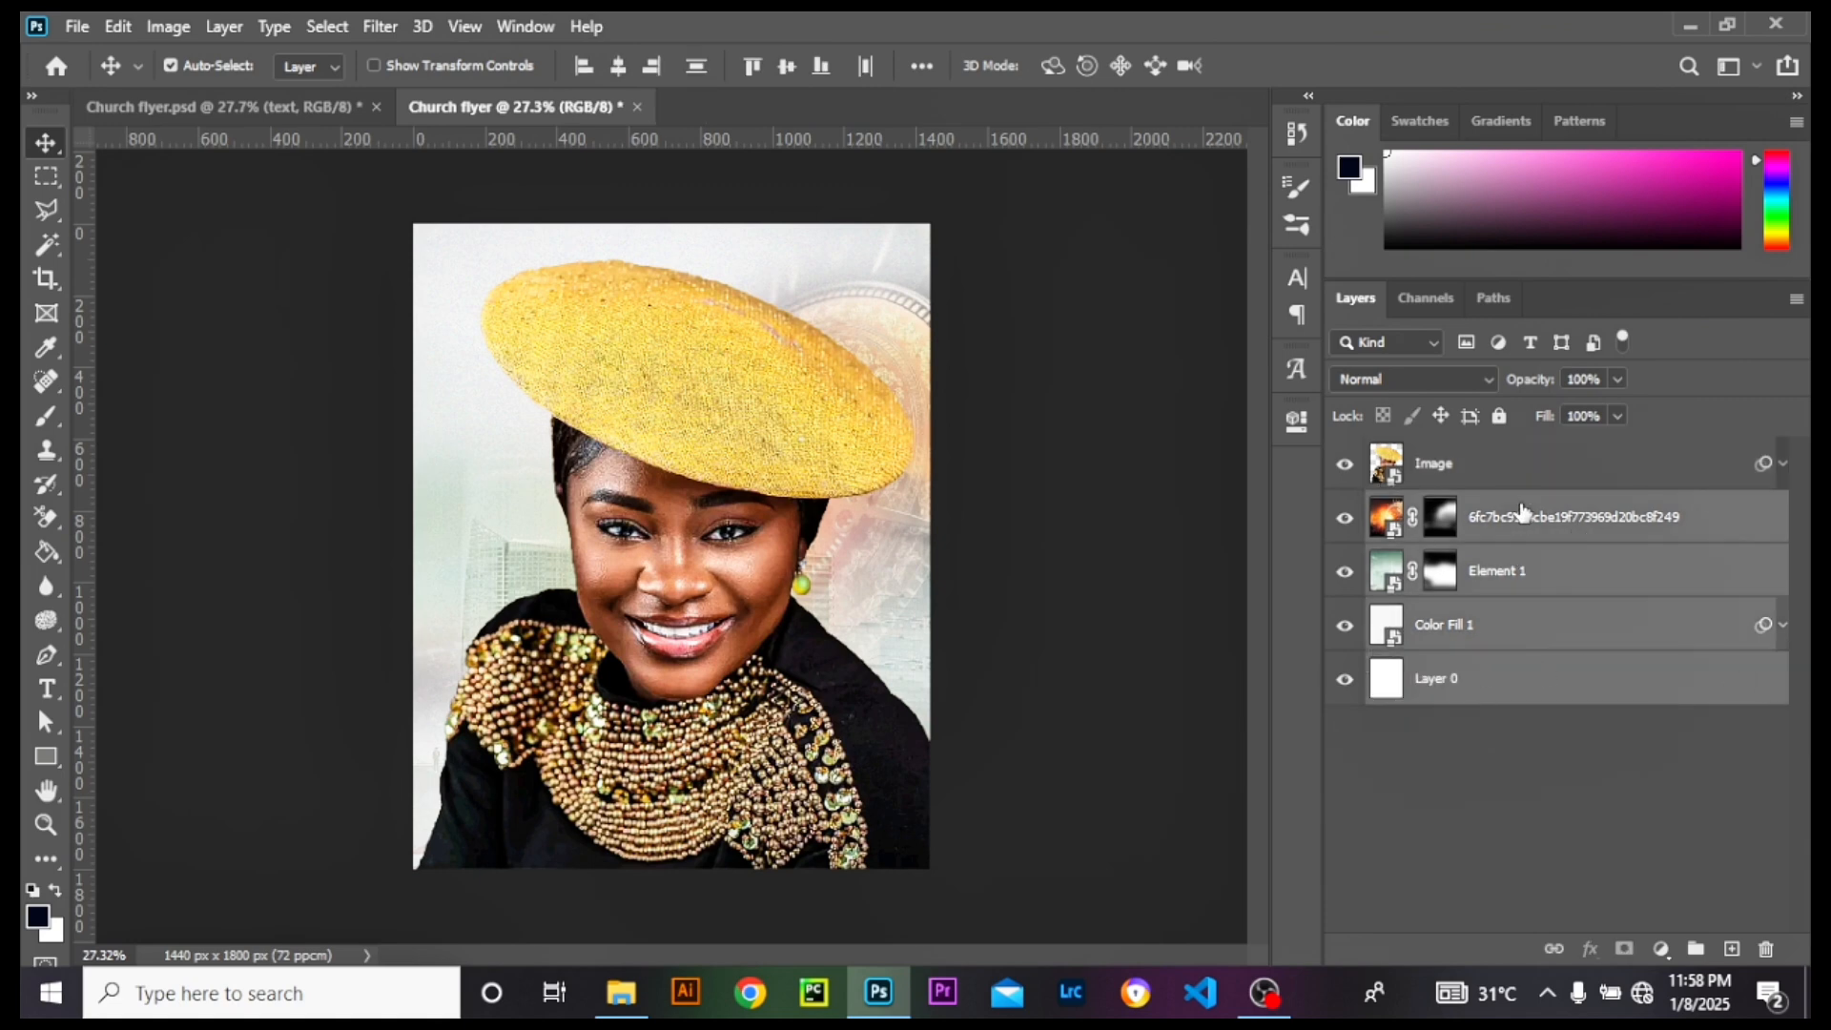
{"action": "key", "text": "ctrl+g"}
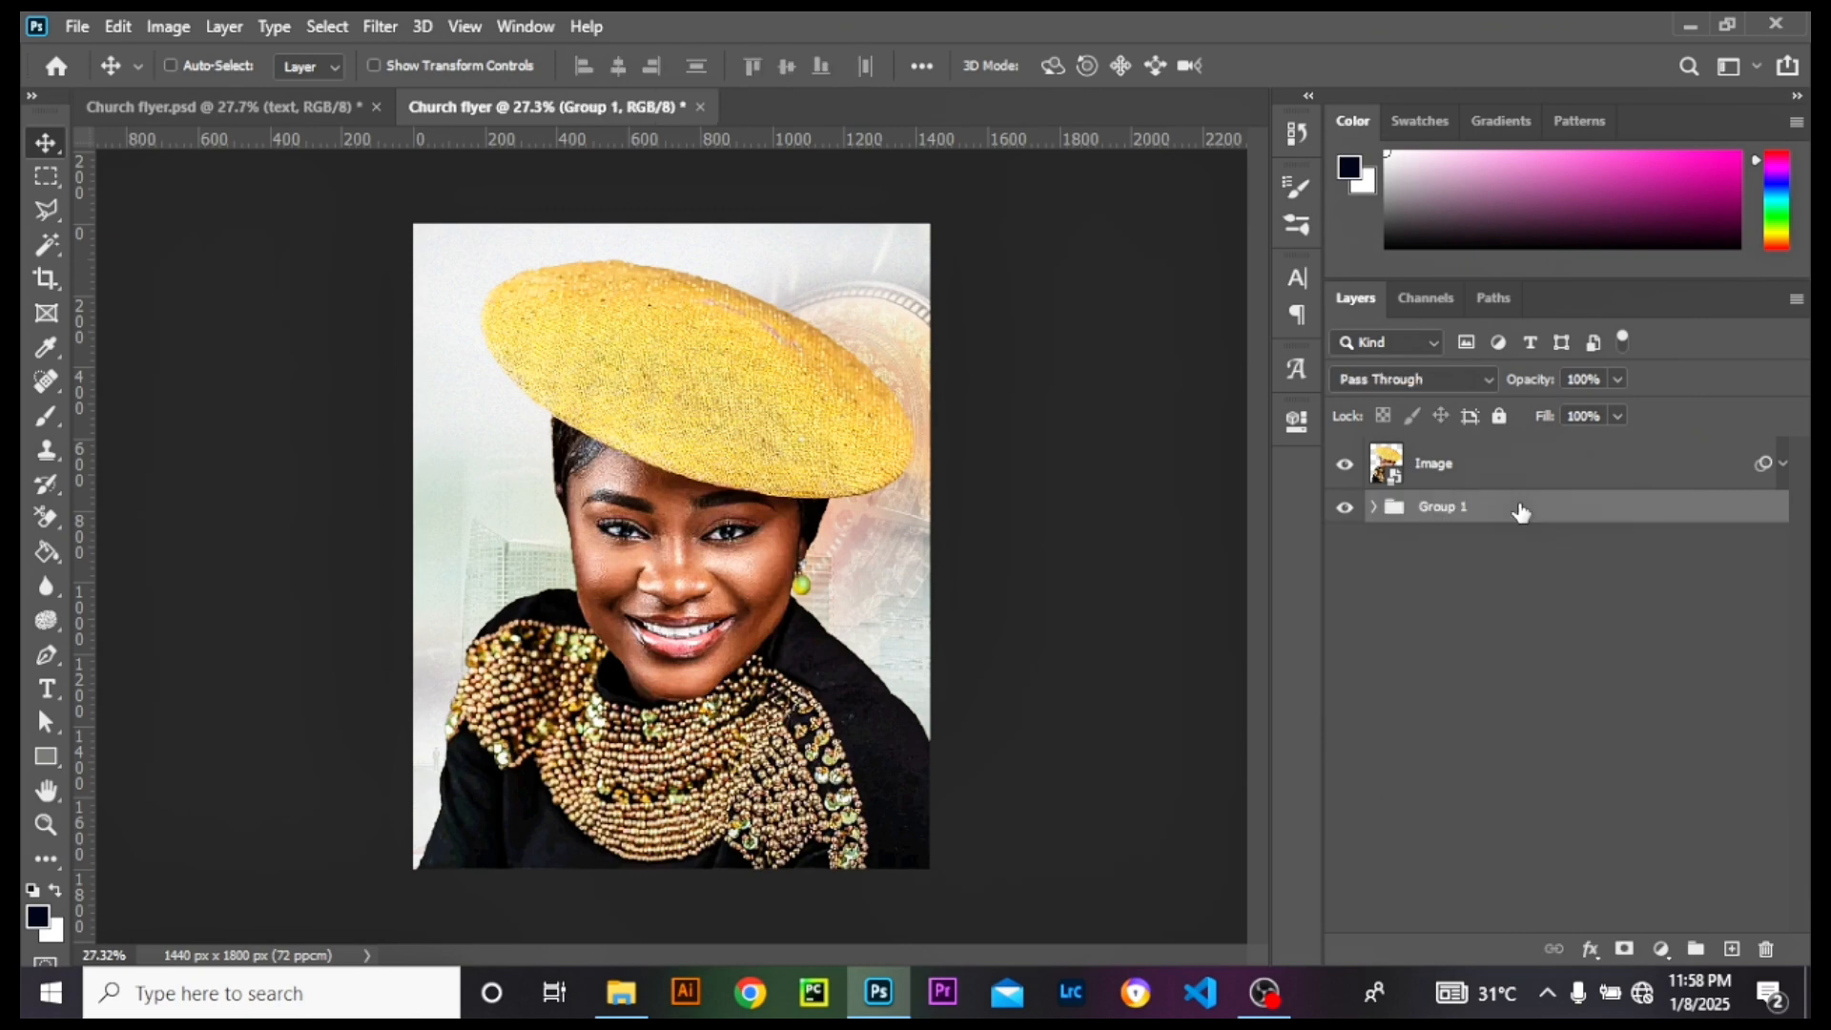
{"action": "double_click", "coordinate": [1445, 505]}
{"action": "type", "text": "BG"}
{"action": "key", "text": "Return"}
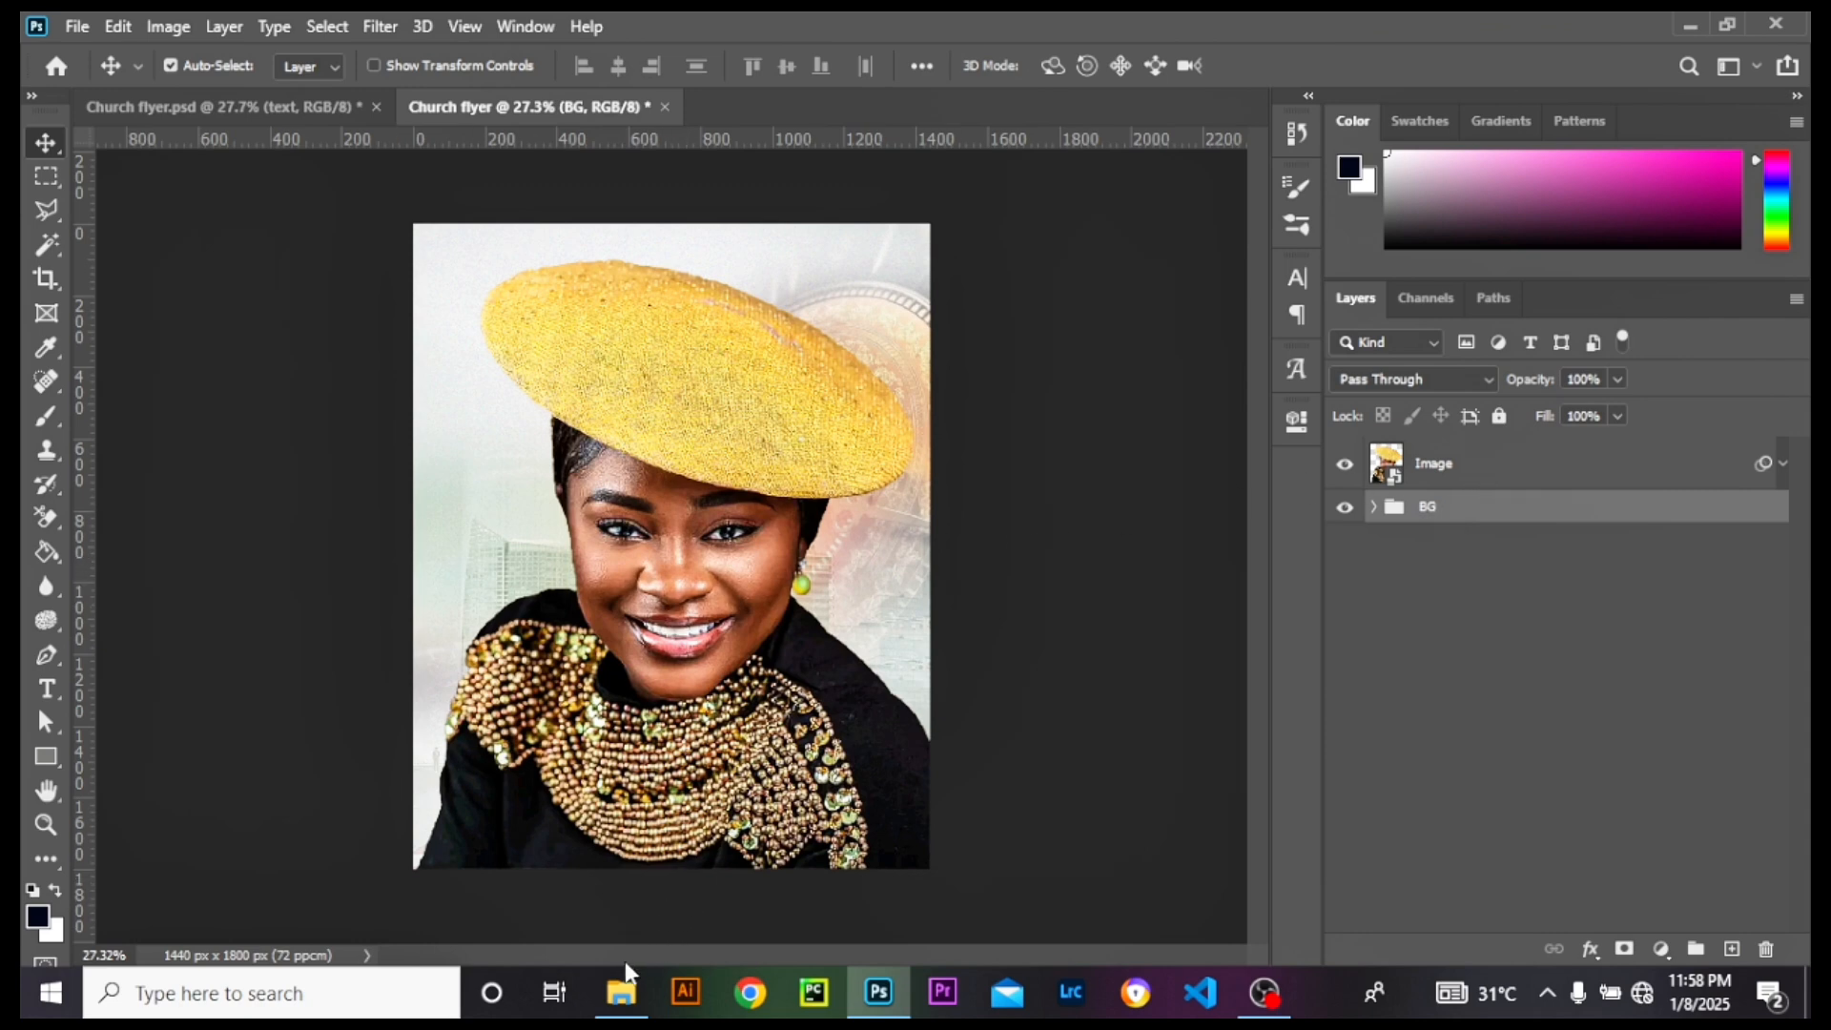
Step: Place the US-flyer flag image on the flyer at 33.40% scale in the top-left corner
{"action": "mouse_move", "coordinate": [621, 975]}
{"action": "left_click", "coordinate": [553, 866]}
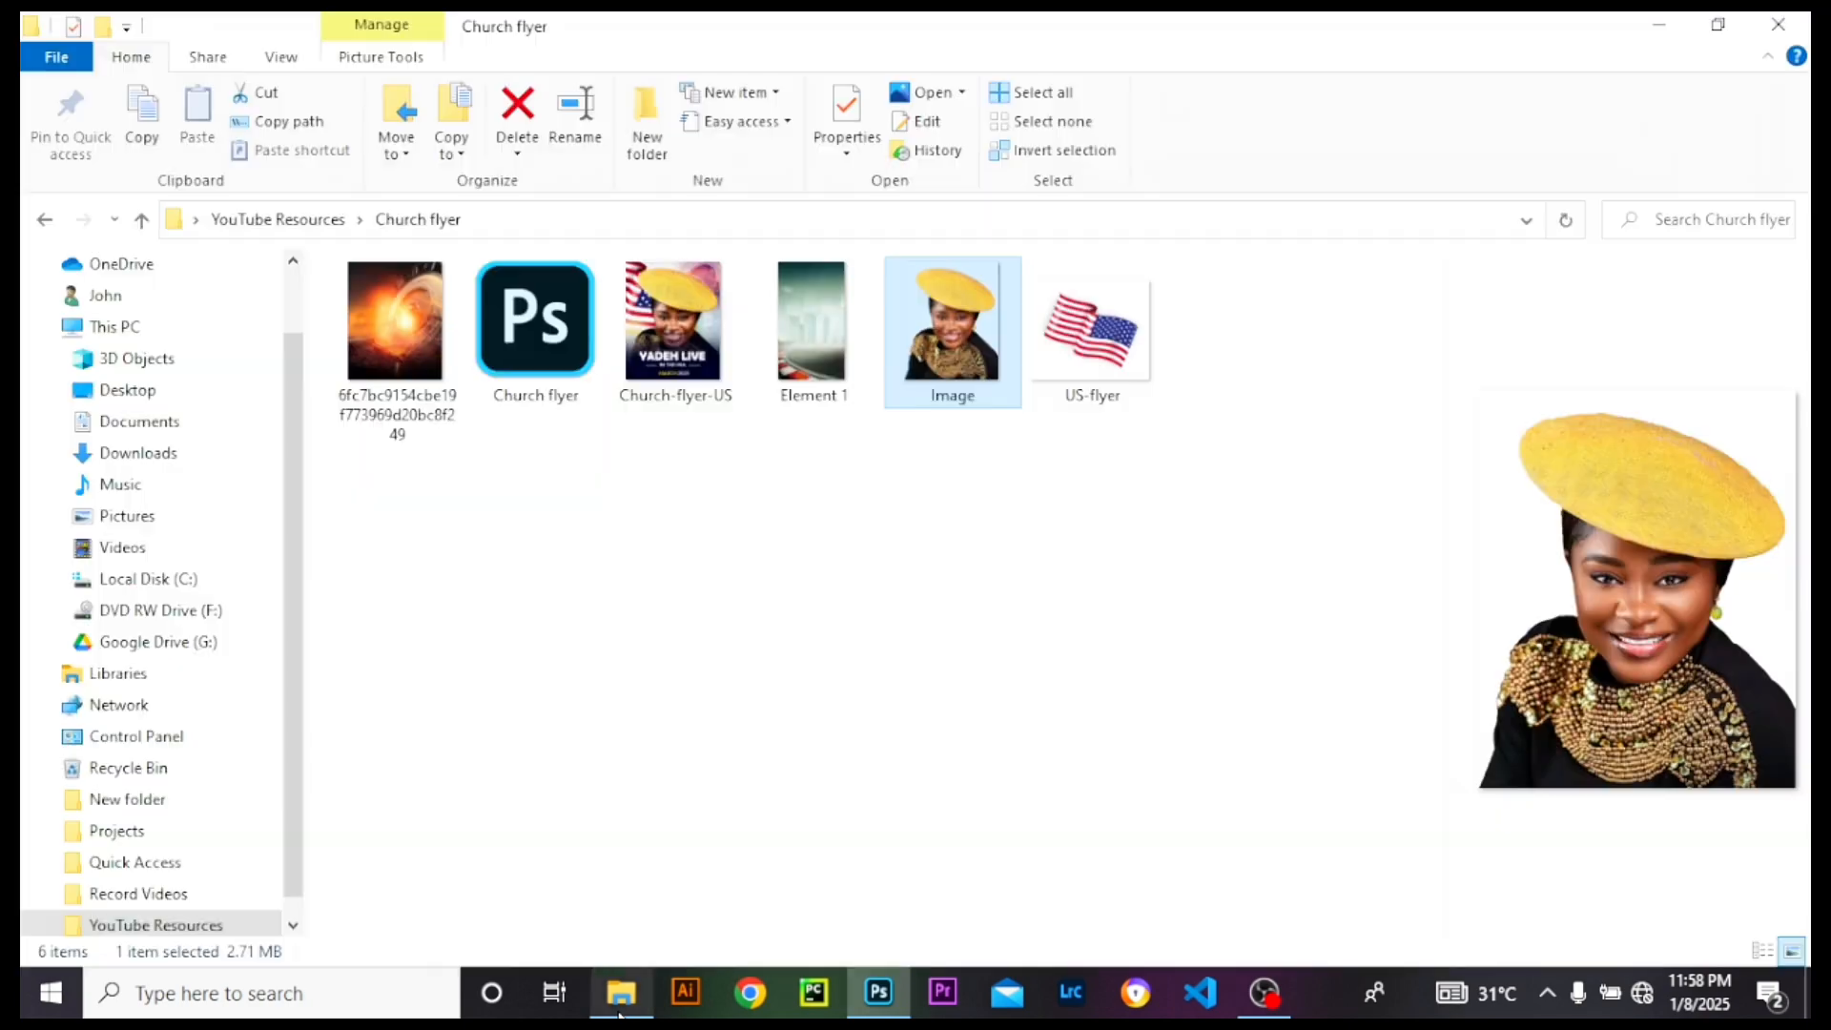
{"action": "left_click", "coordinate": [1057, 355]}
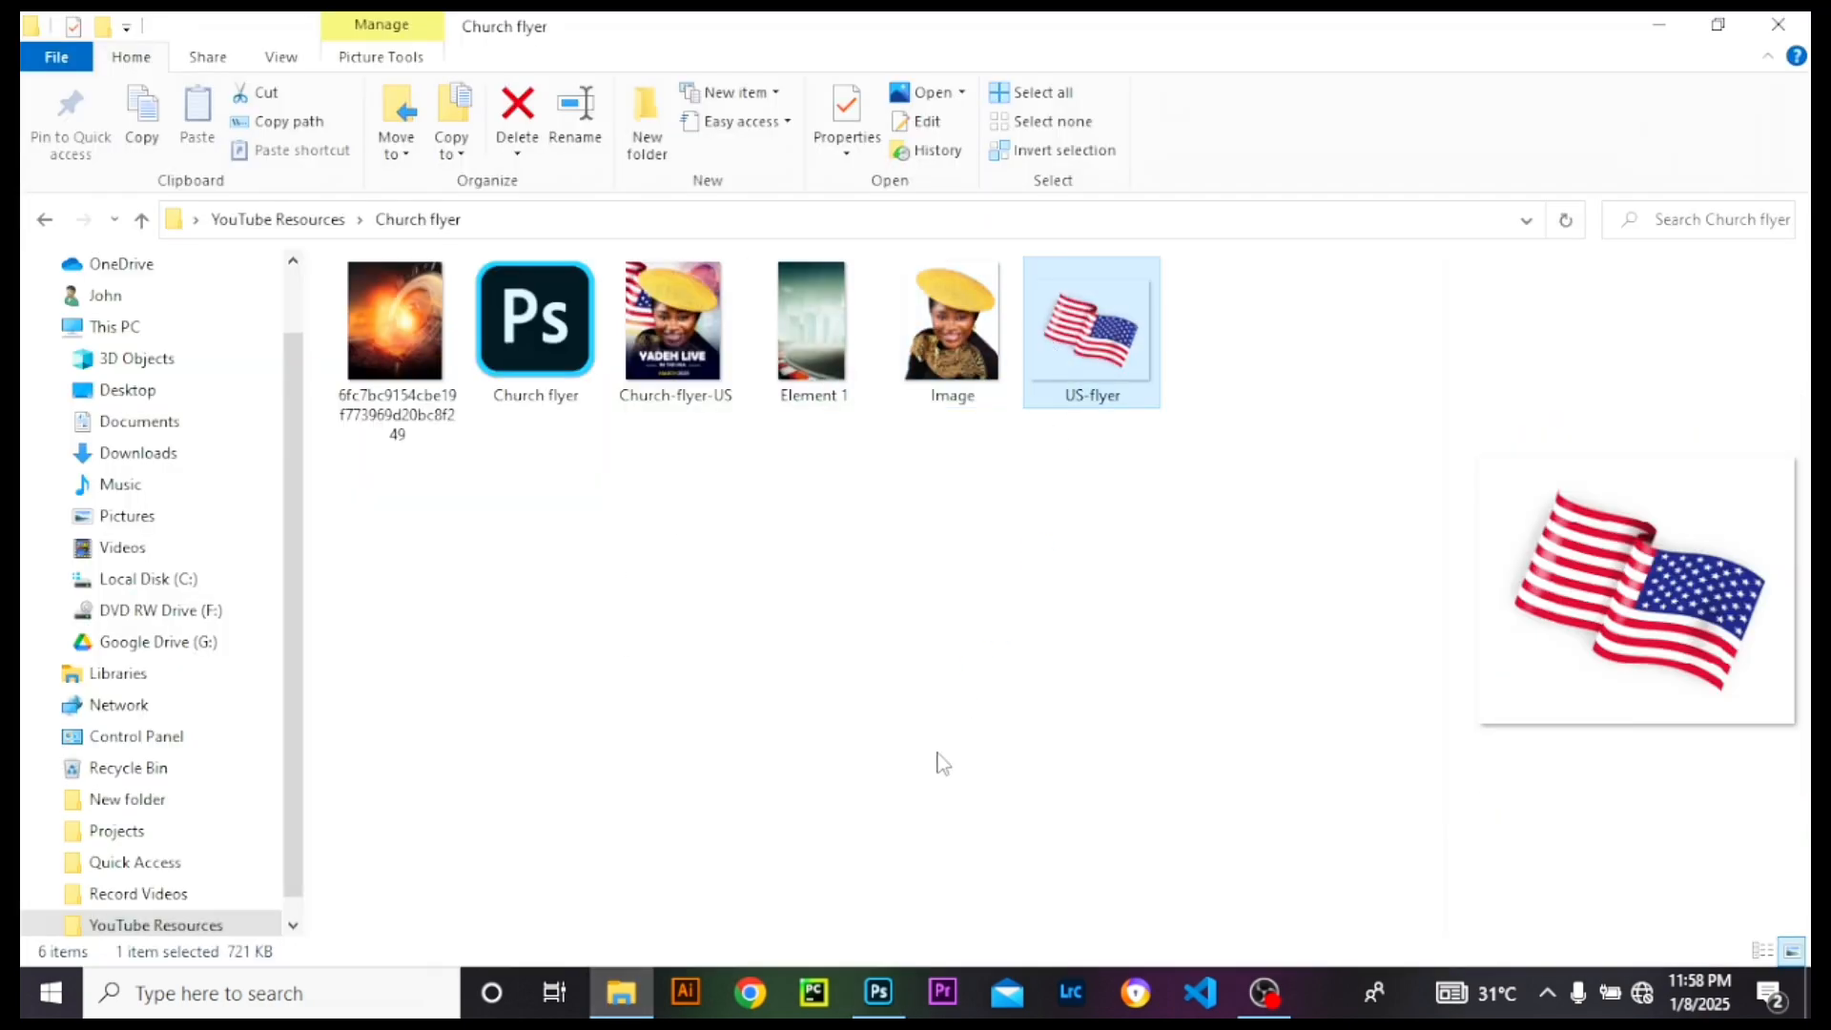
{"action": "mouse_move", "coordinate": [879, 991]}
{"action": "left_click", "coordinate": [930, 886]}
{"action": "left_click_drag", "start_coordinate": [724, 725], "coordinate": [609, 465]}
{"action": "left_click_drag", "start_coordinate": [410, 327], "coordinate": [185, 107]}
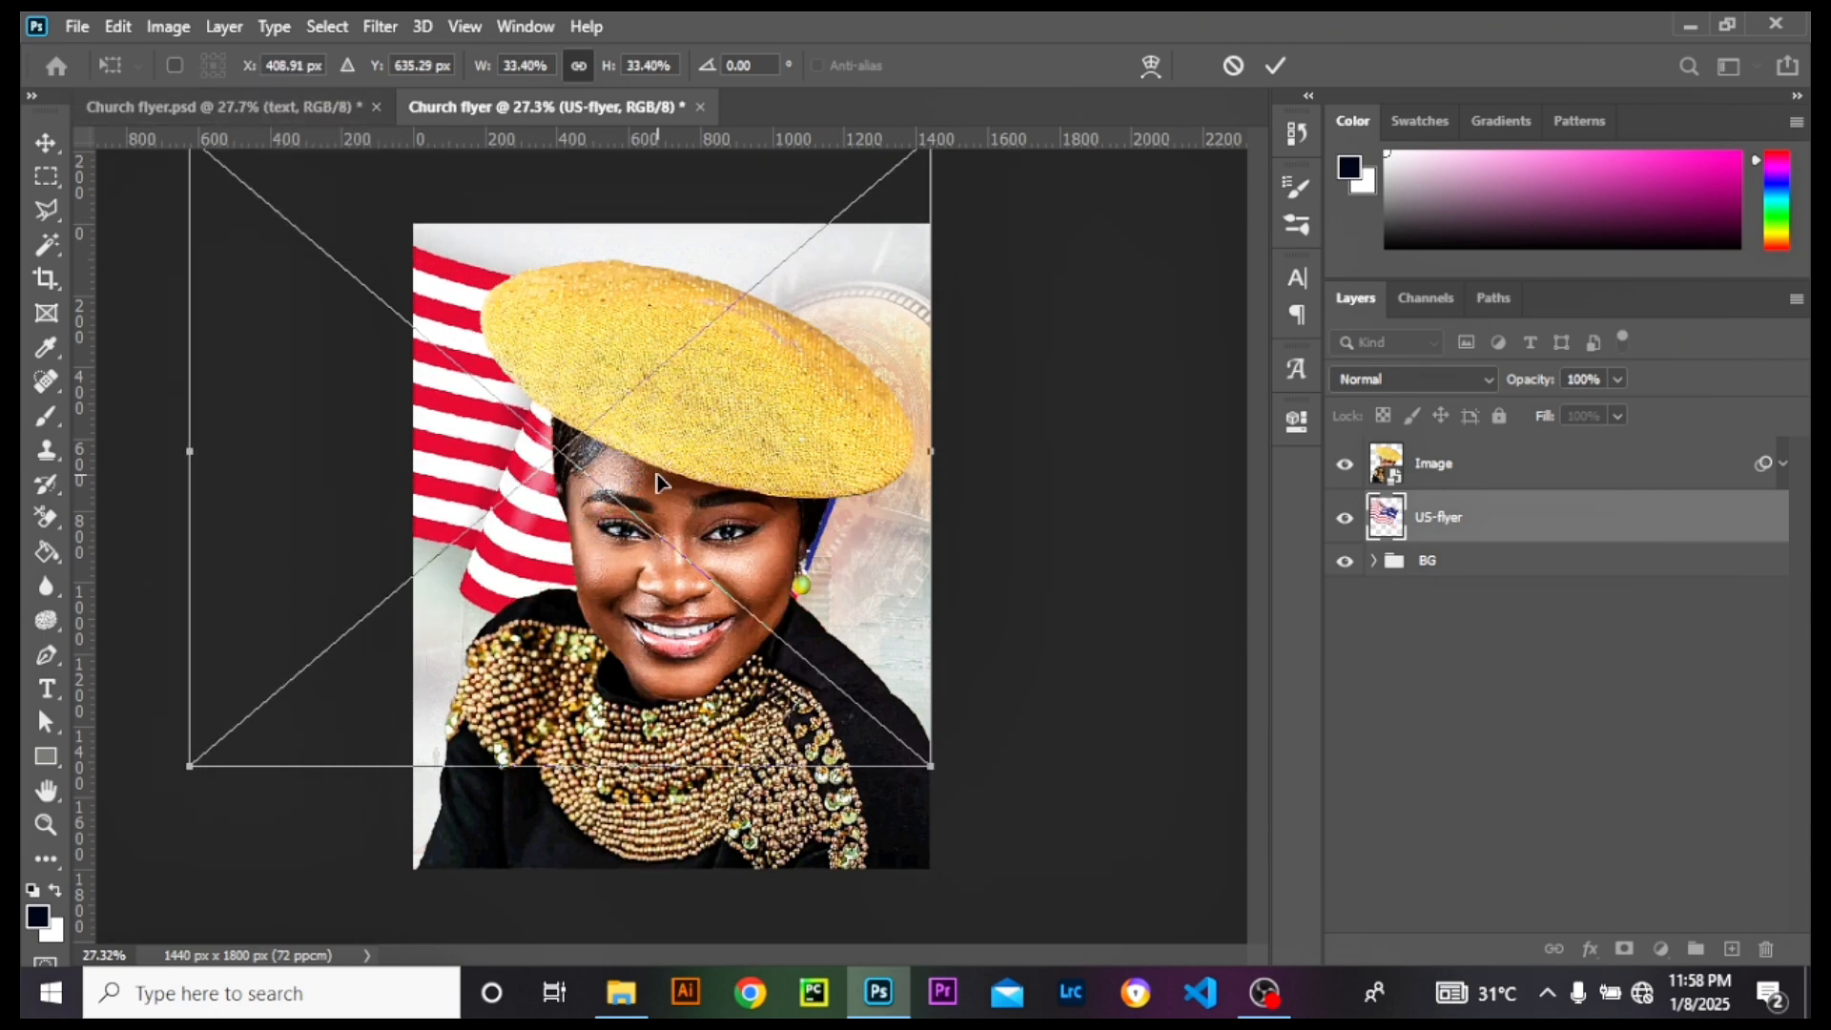
{"action": "left_click_drag", "start_coordinate": [656, 473], "coordinate": [539, 377]}
{"action": "left_click", "coordinate": [44, 144]}
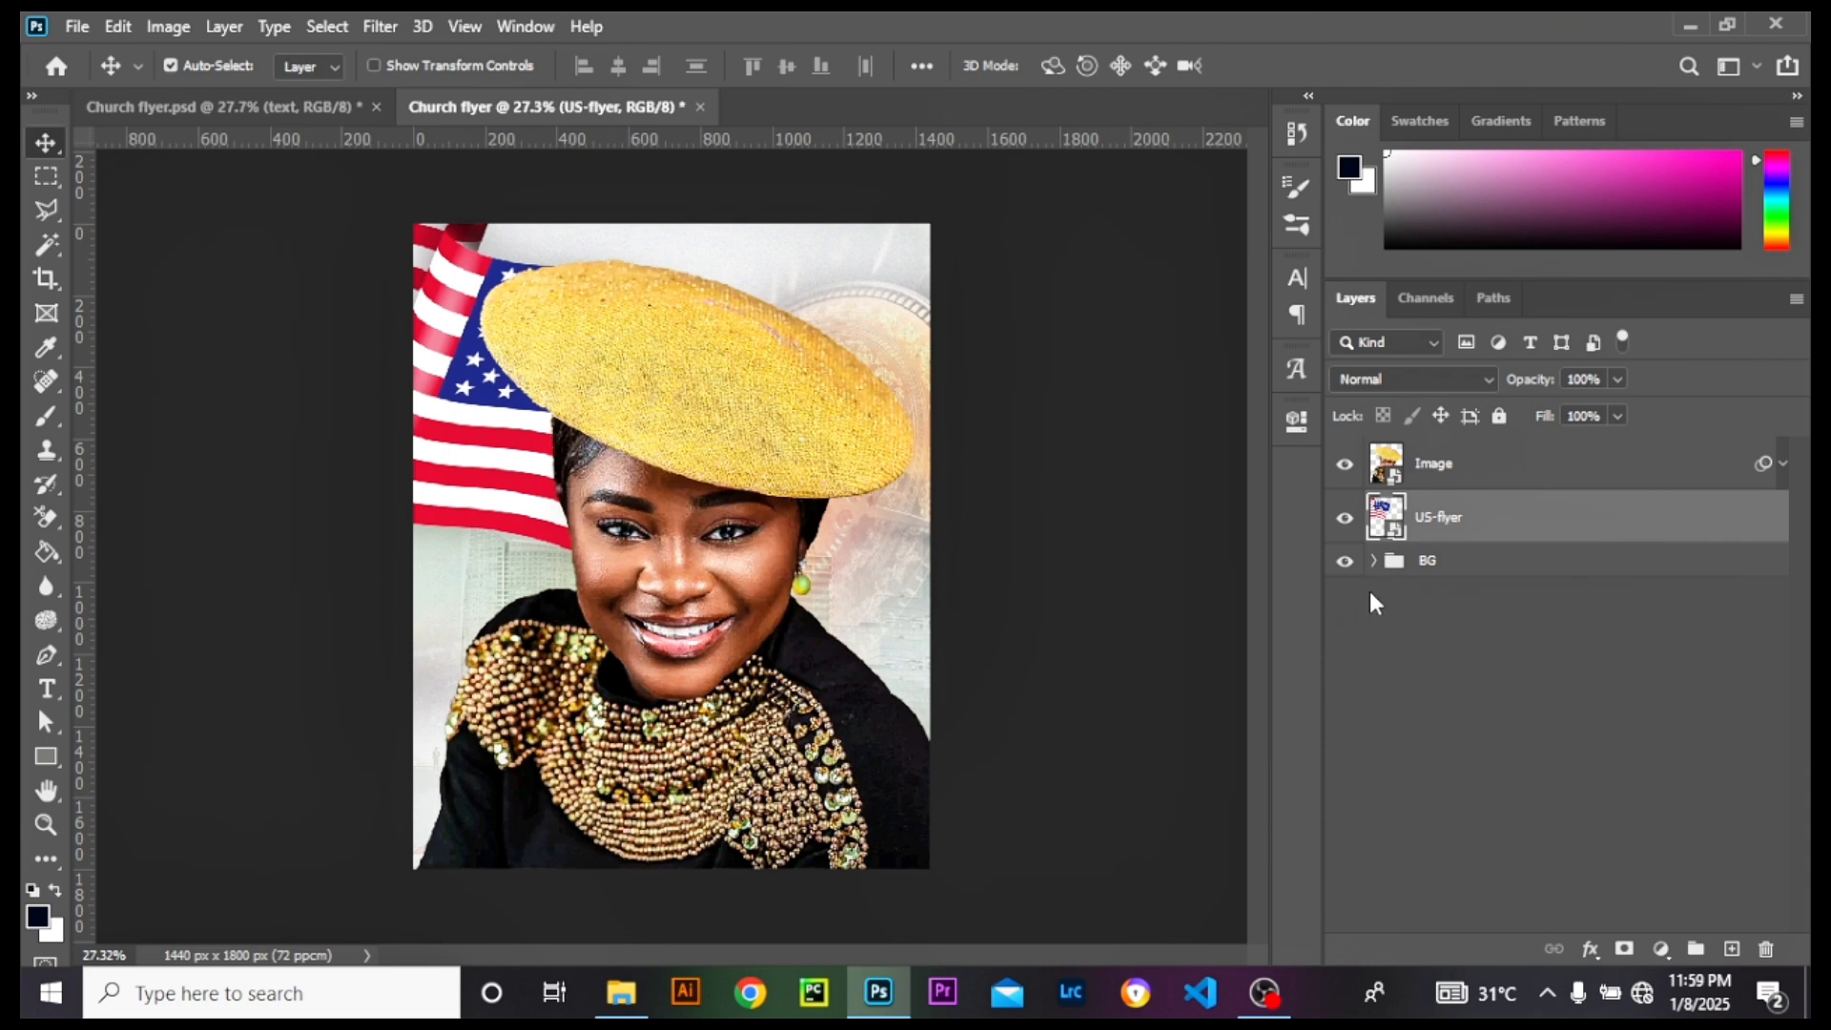
Step: Hide the portrait and set the orange glow layer in BG to Multiply
{"action": "left_click", "coordinate": [895, 349]}
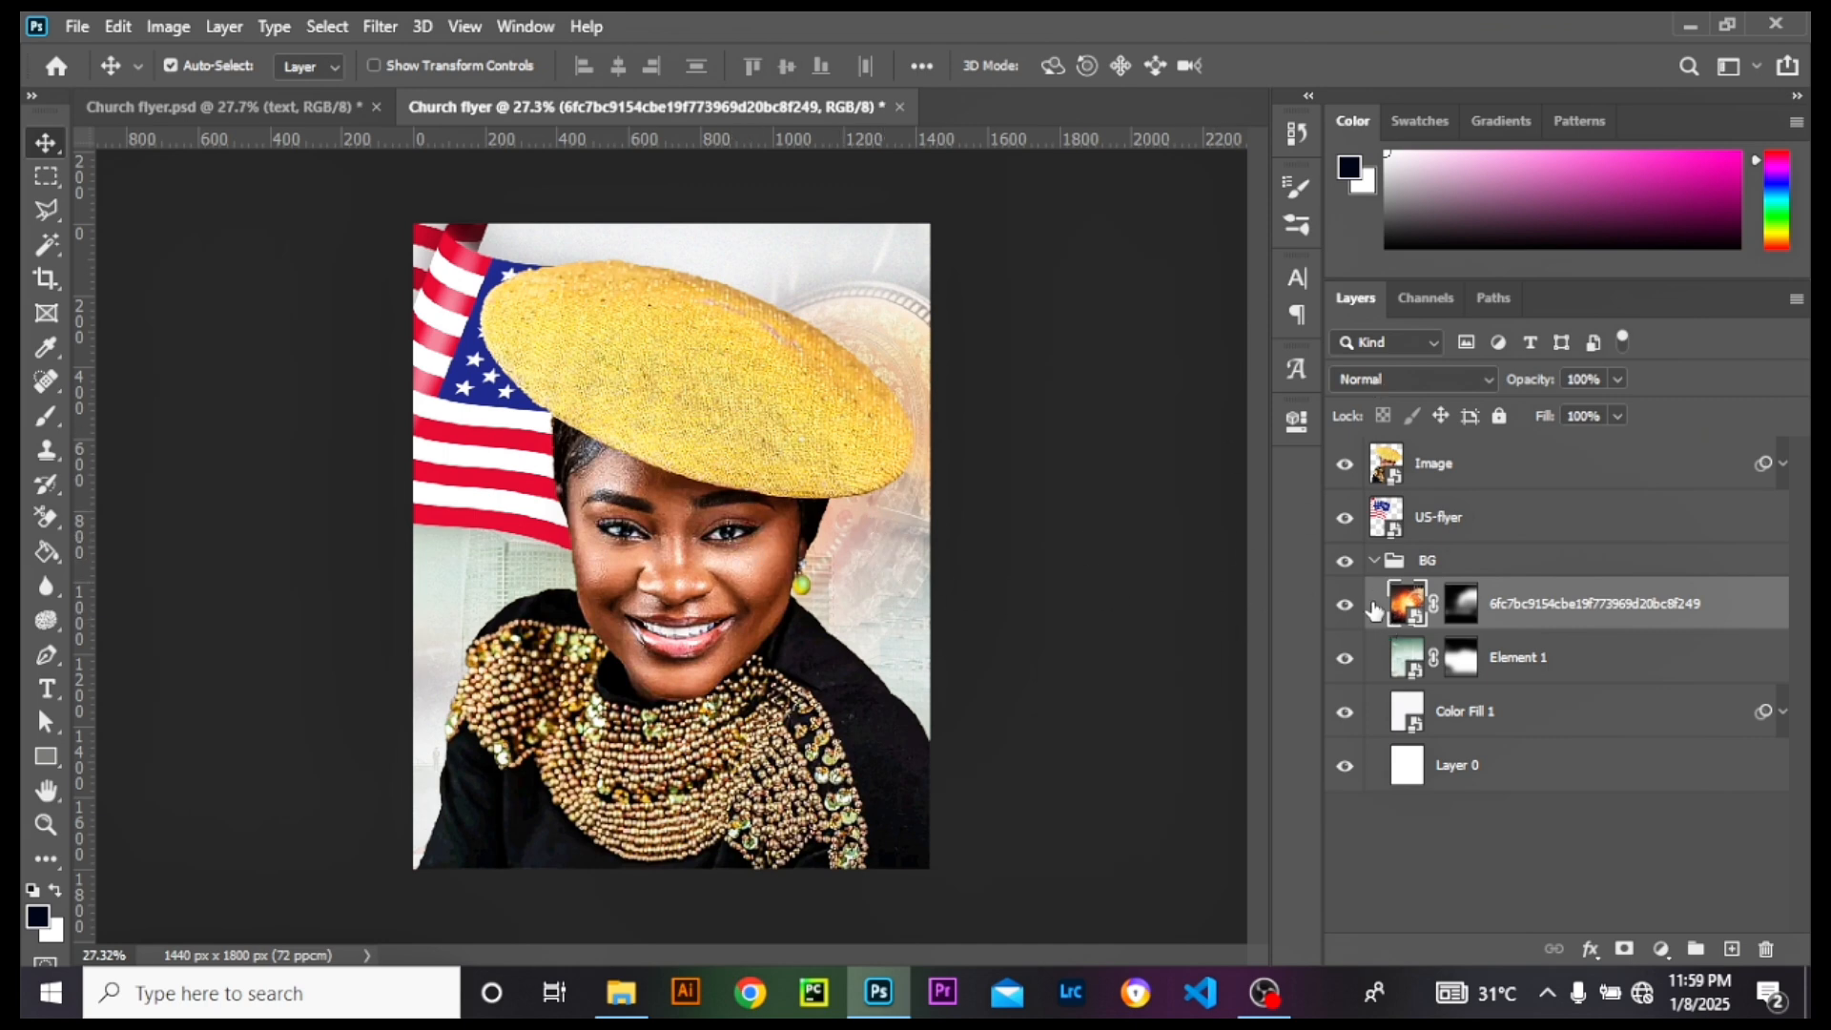
{"action": "left_click", "coordinate": [1345, 465]}
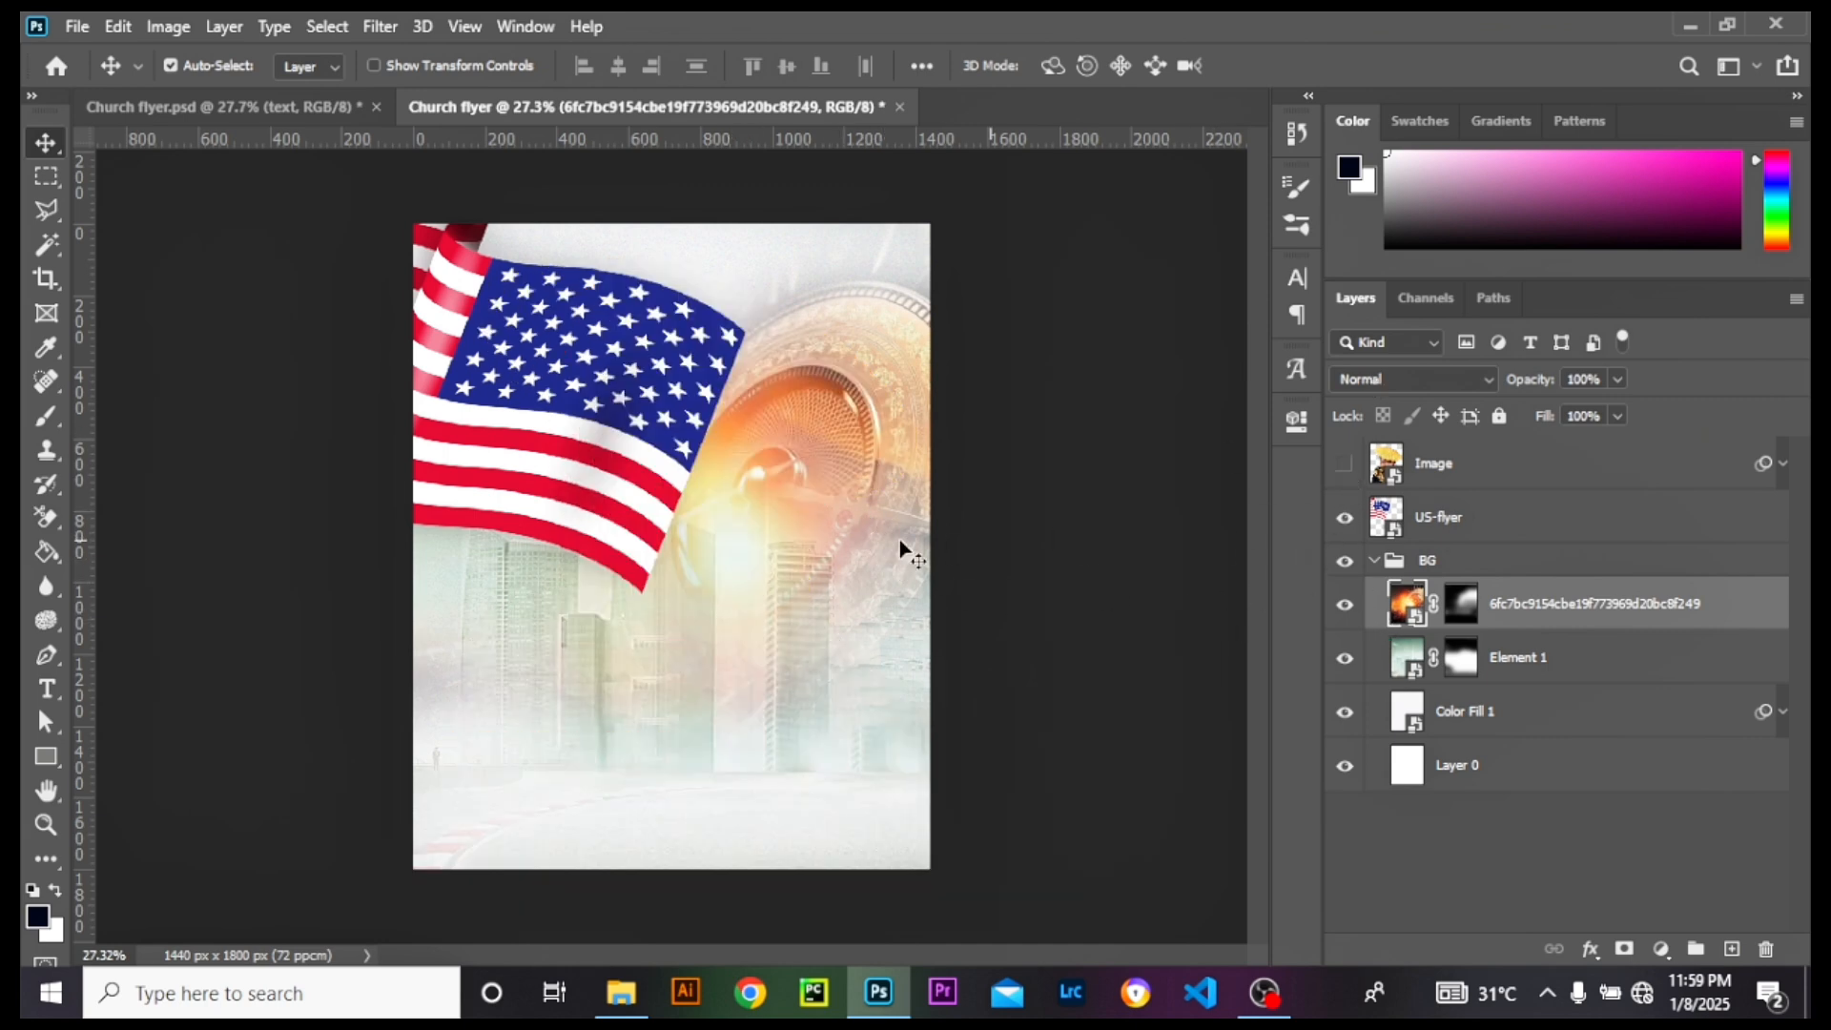
{"action": "left_click", "coordinate": [1409, 386]}
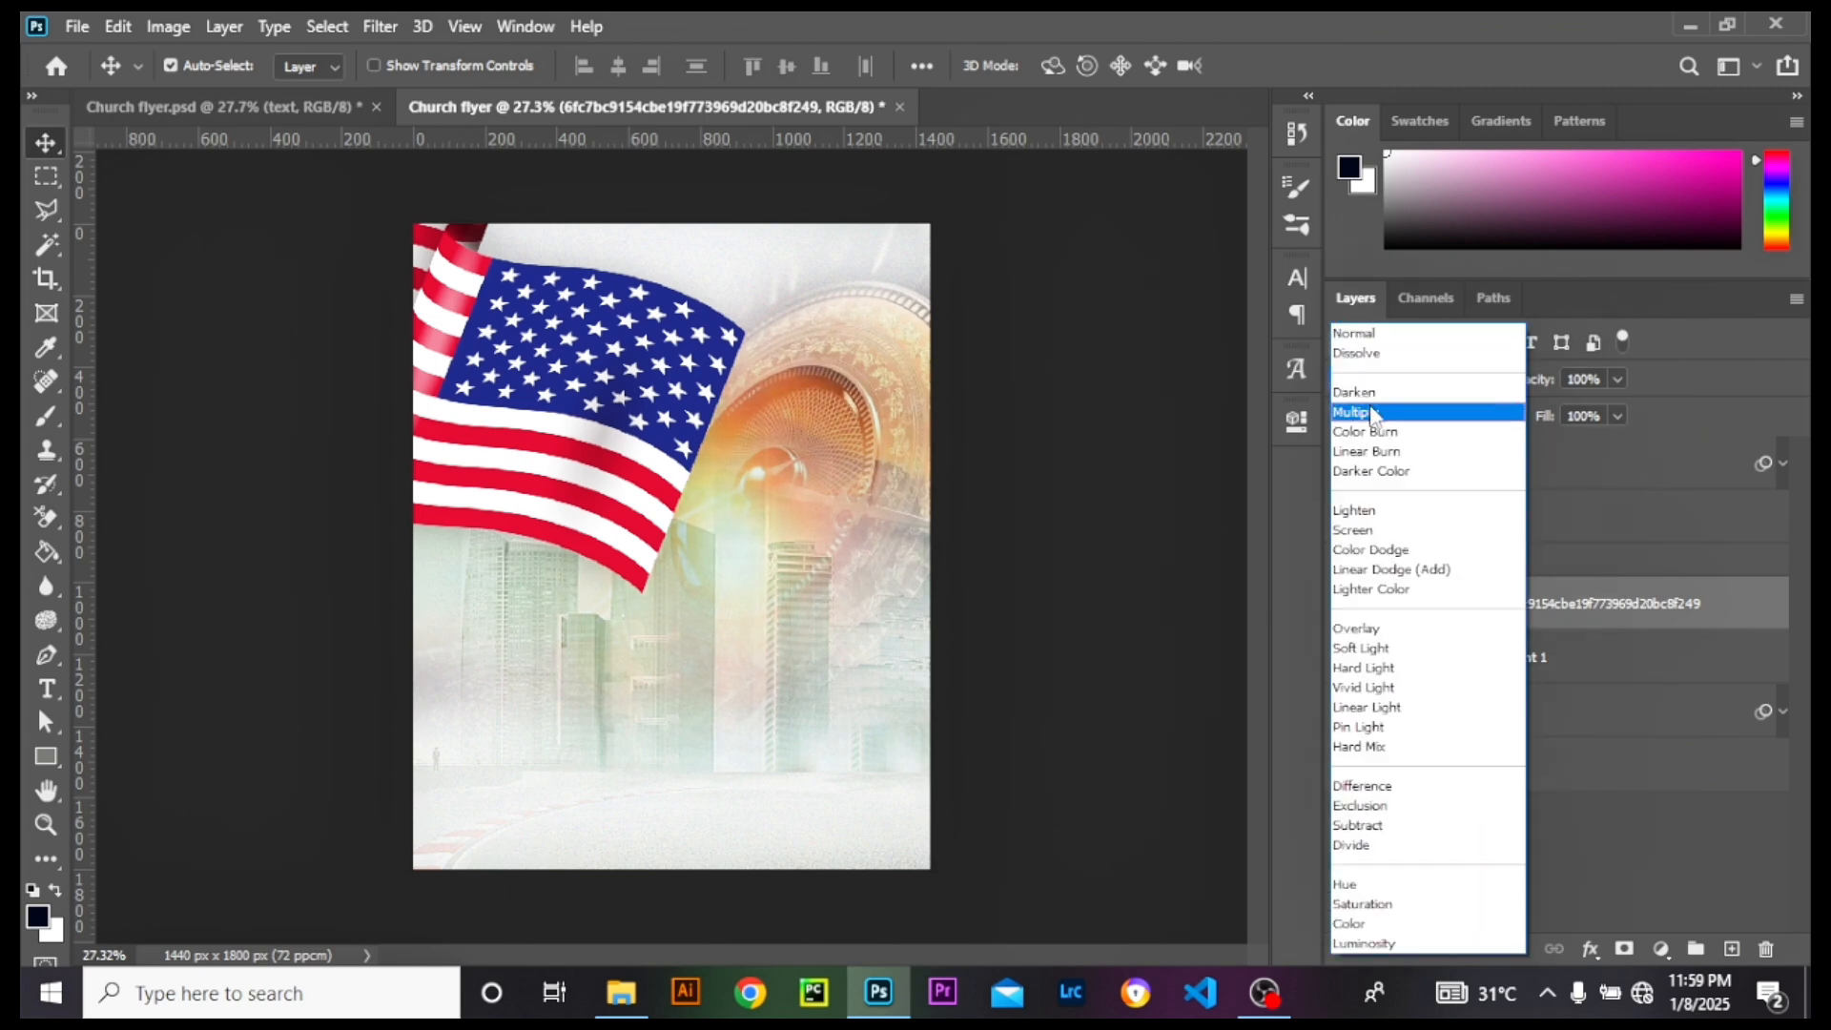
{"action": "left_click", "coordinate": [1369, 411]}
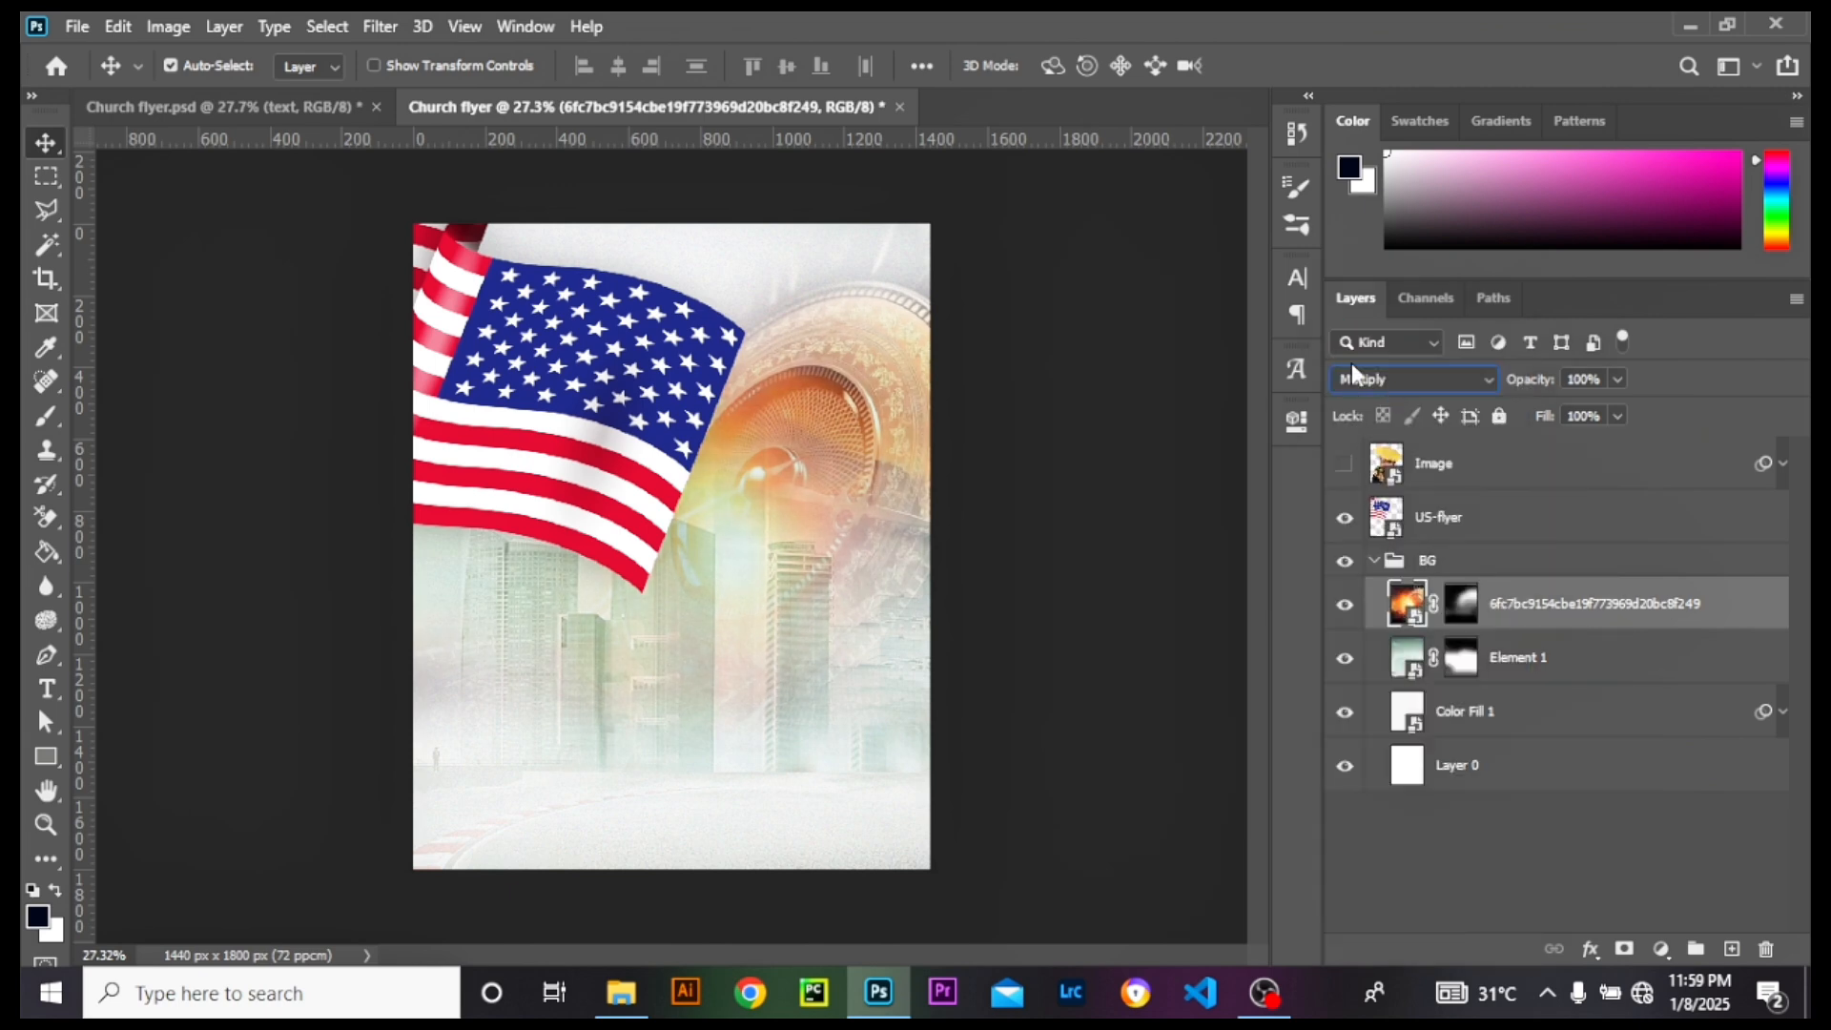
Step: Set the US-flyer flag layer to Multiply, collapse BG and show the portrait again
{"action": "left_click", "coordinate": [1510, 530]}
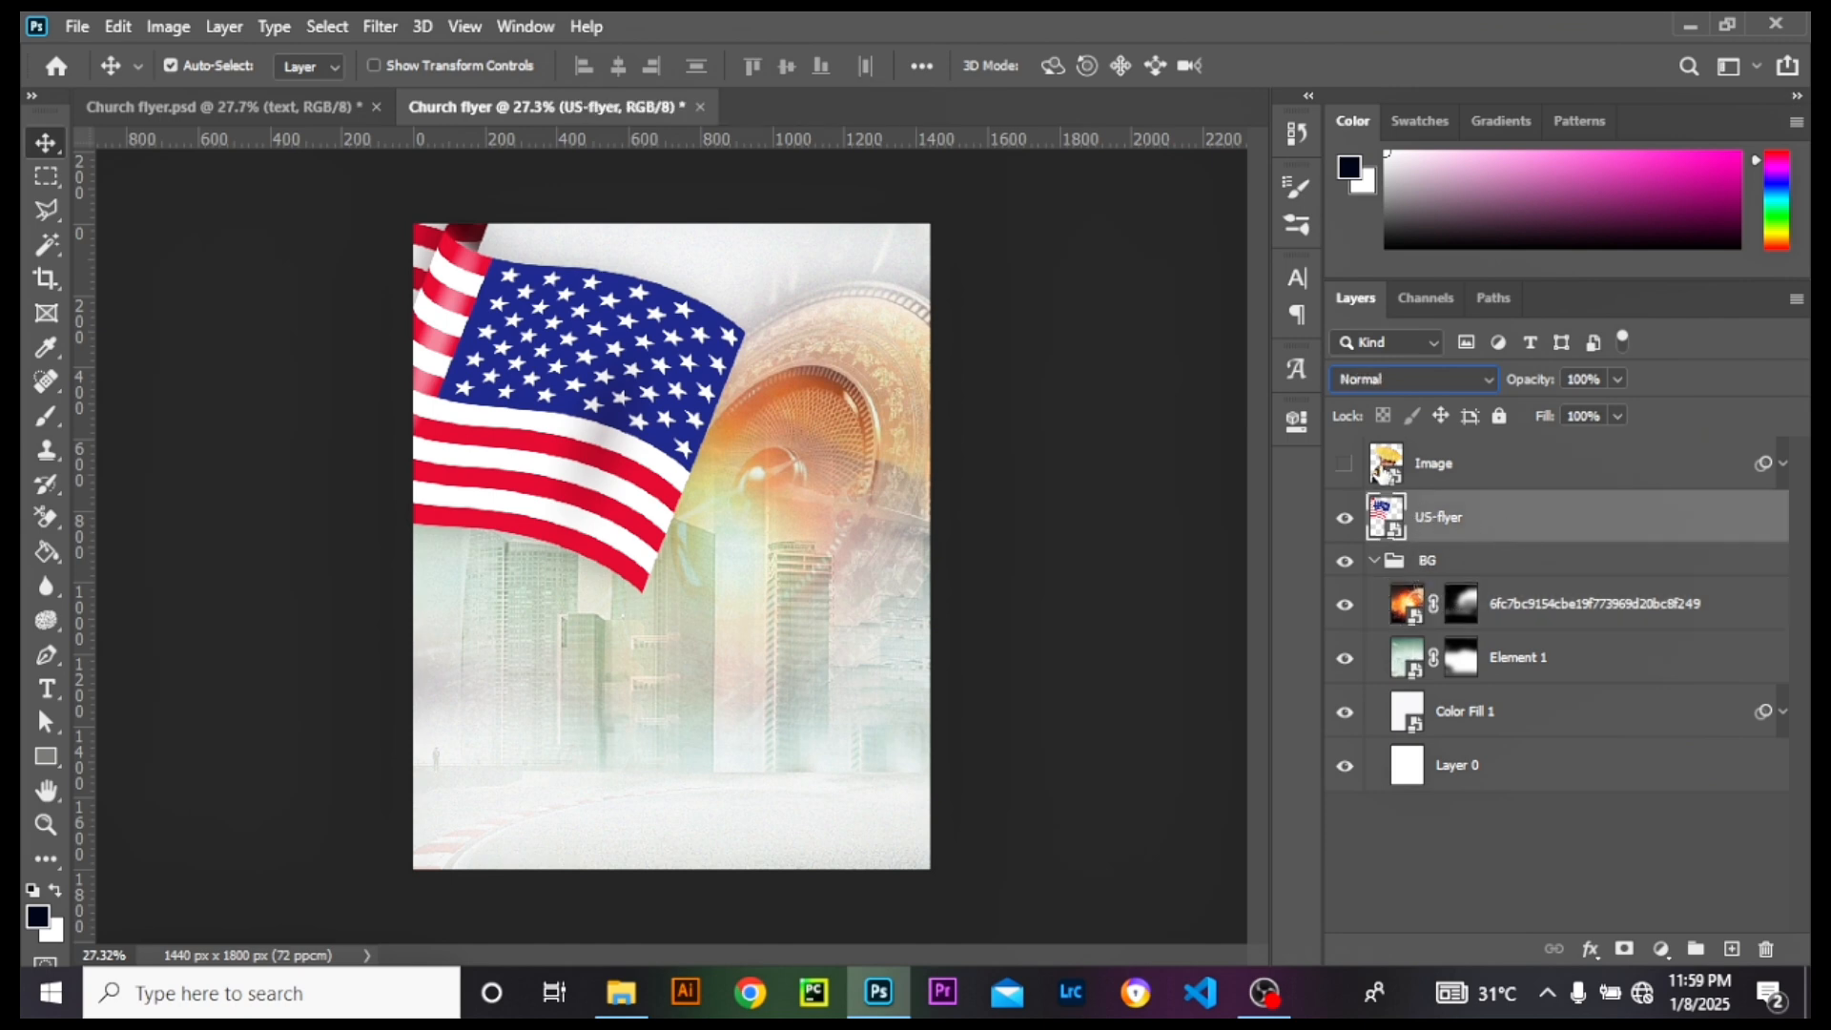
{"action": "left_click", "coordinate": [1410, 380]}
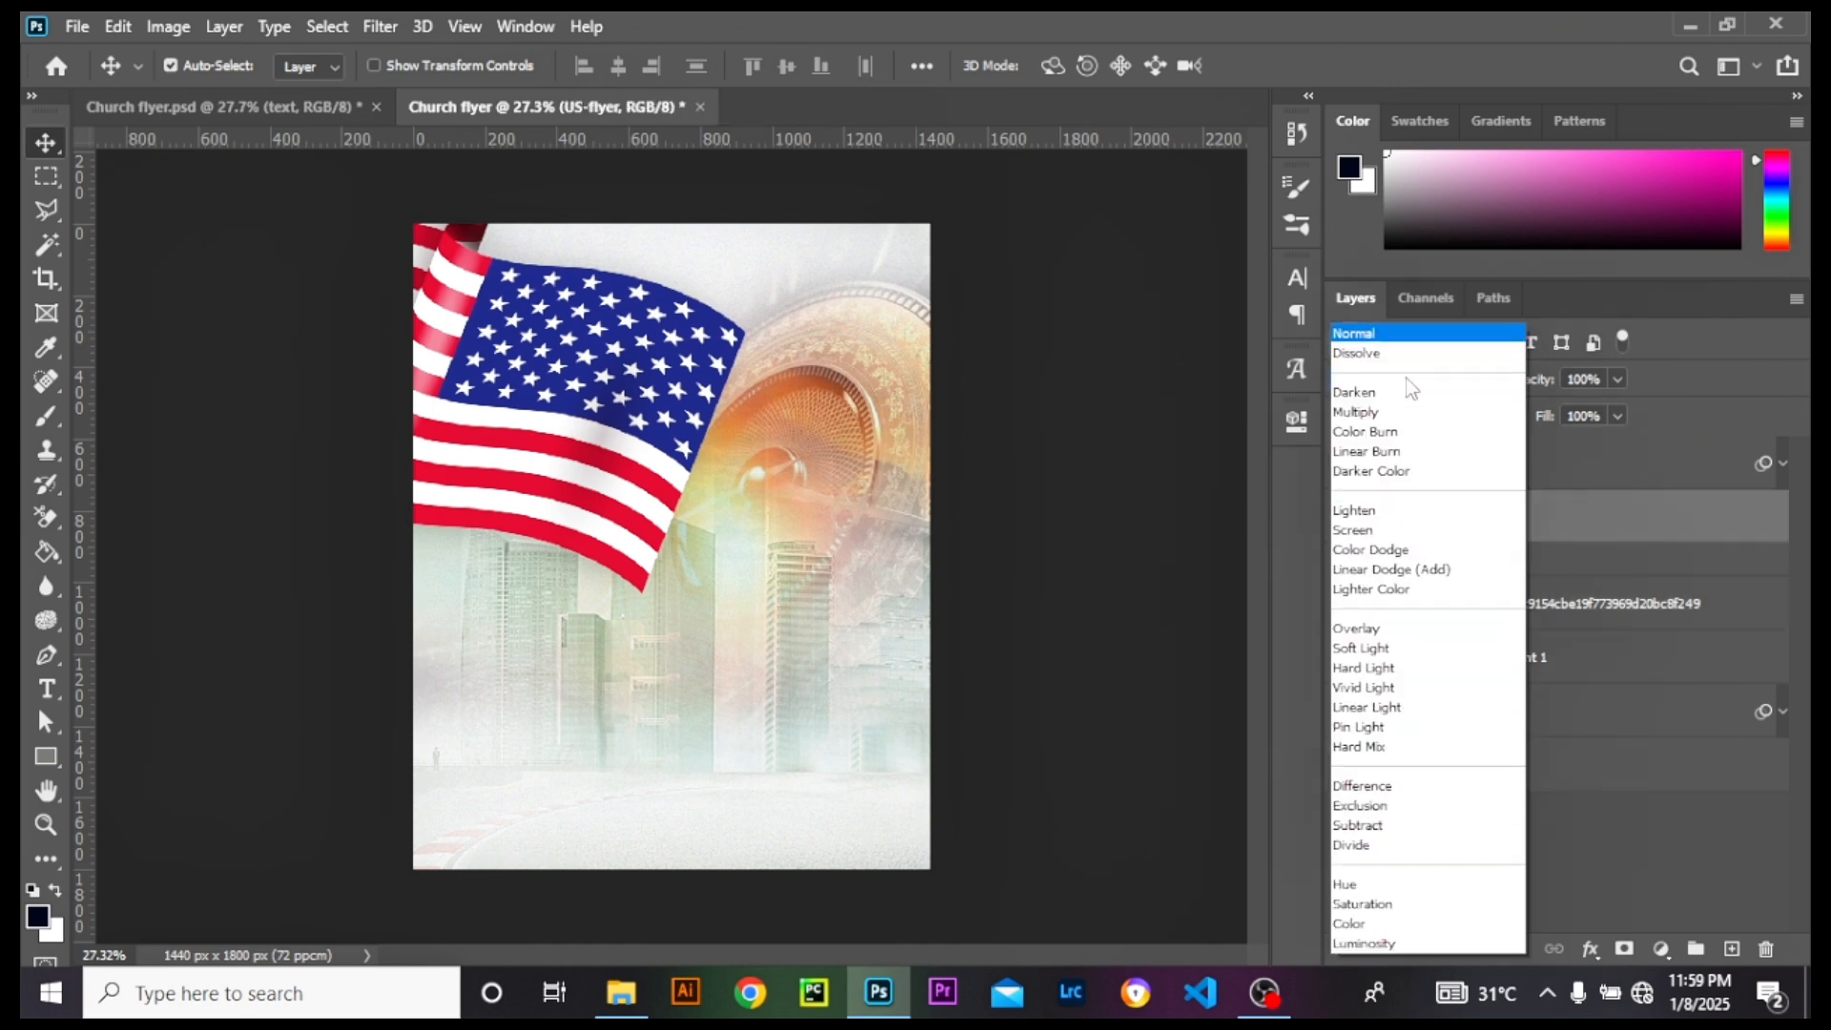
{"action": "left_click", "coordinate": [1373, 413]}
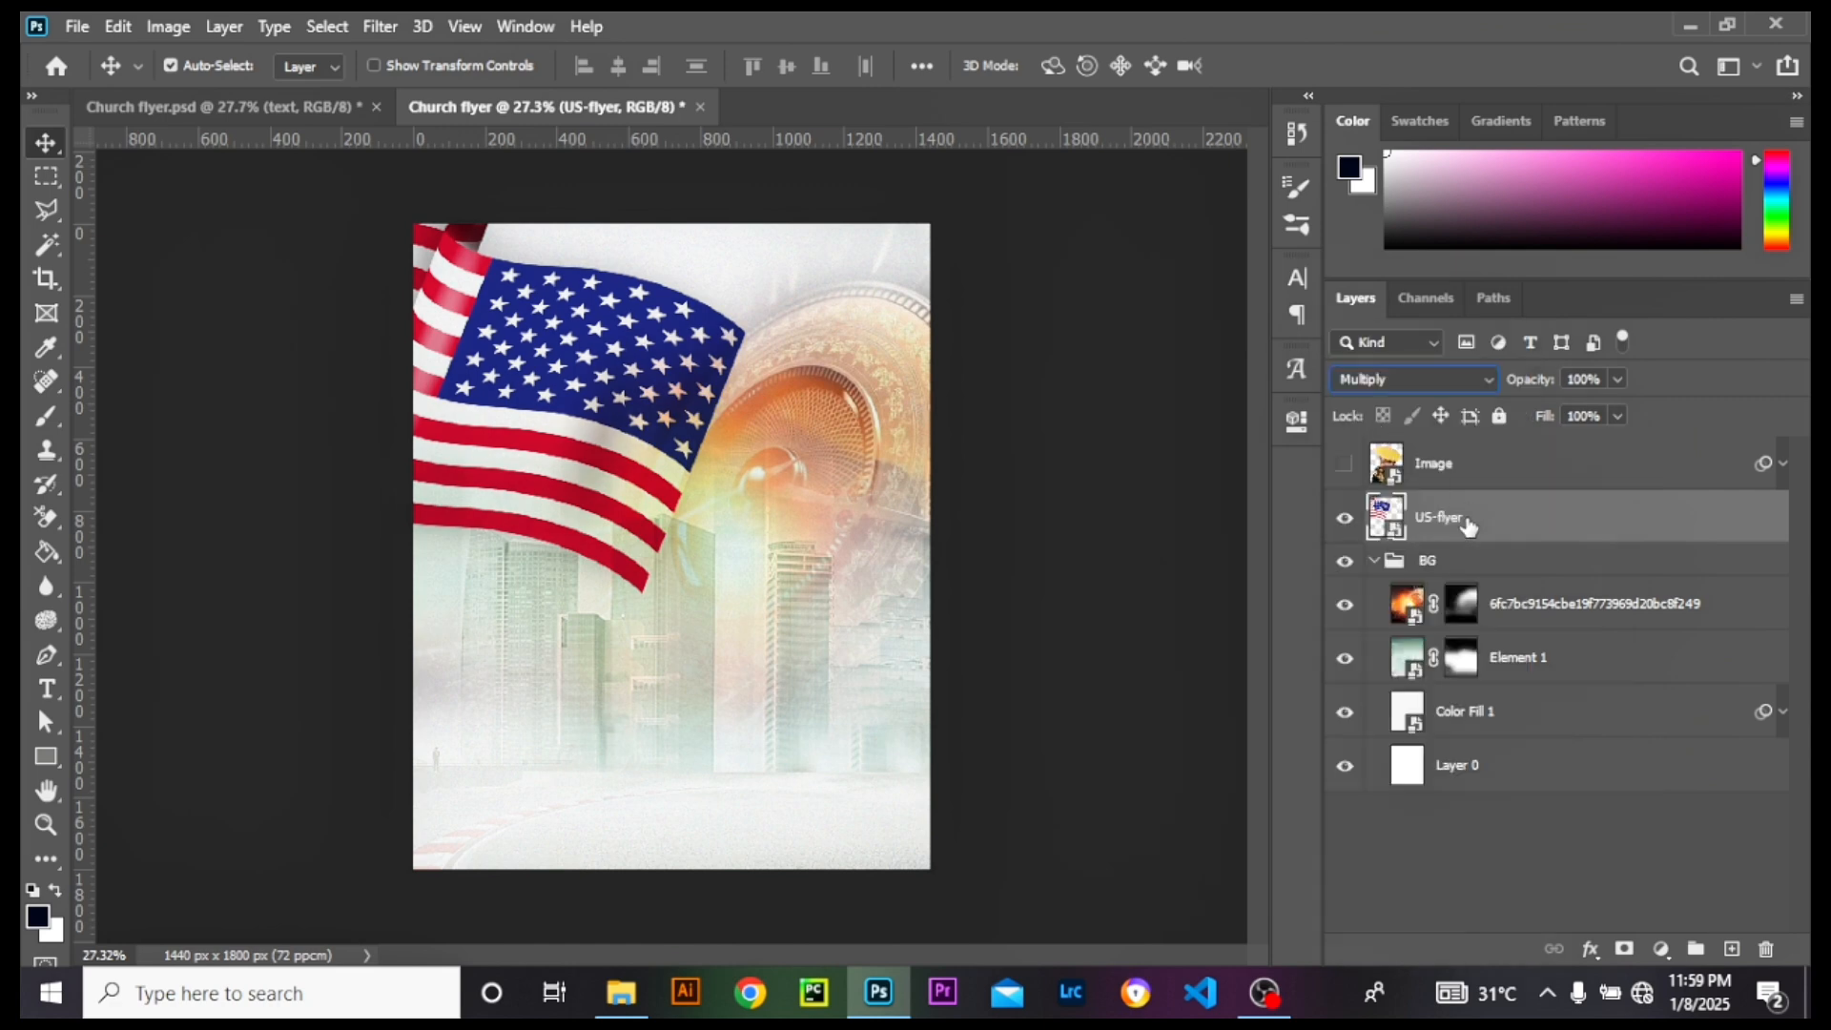
{"action": "left_click", "coordinate": [1373, 563]}
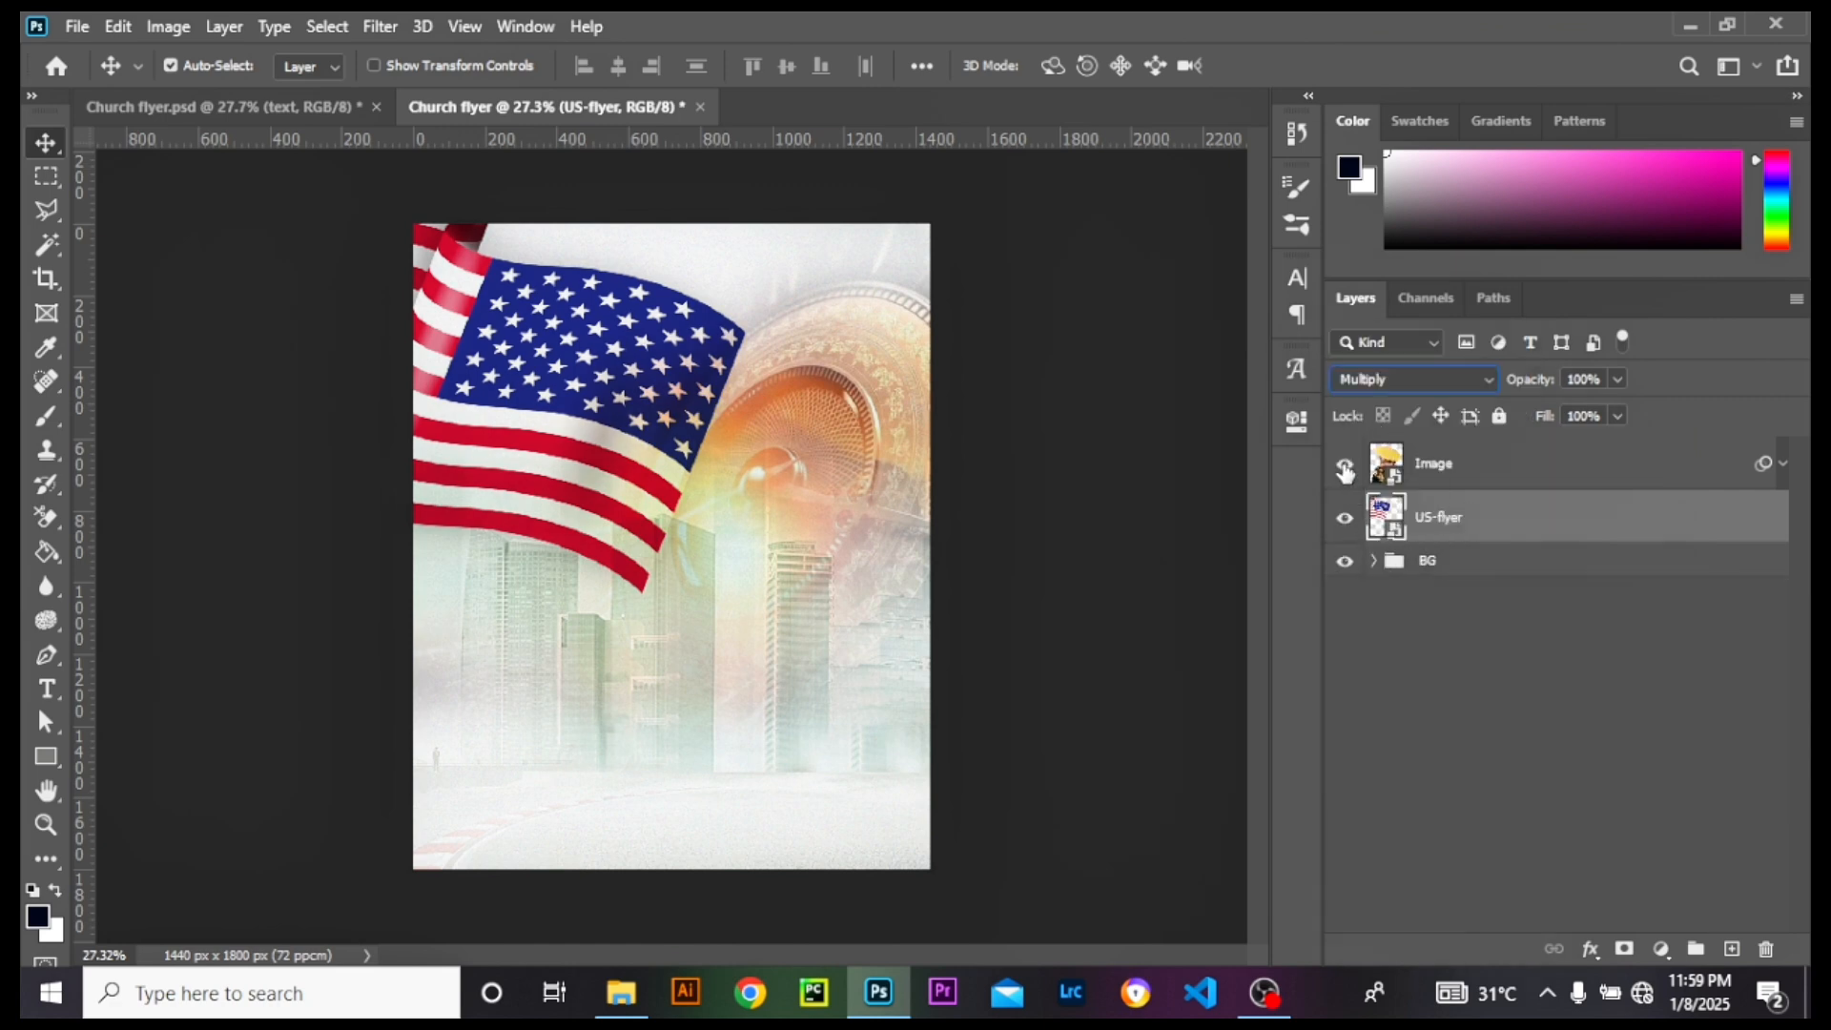
{"action": "left_click", "coordinate": [1345, 467]}
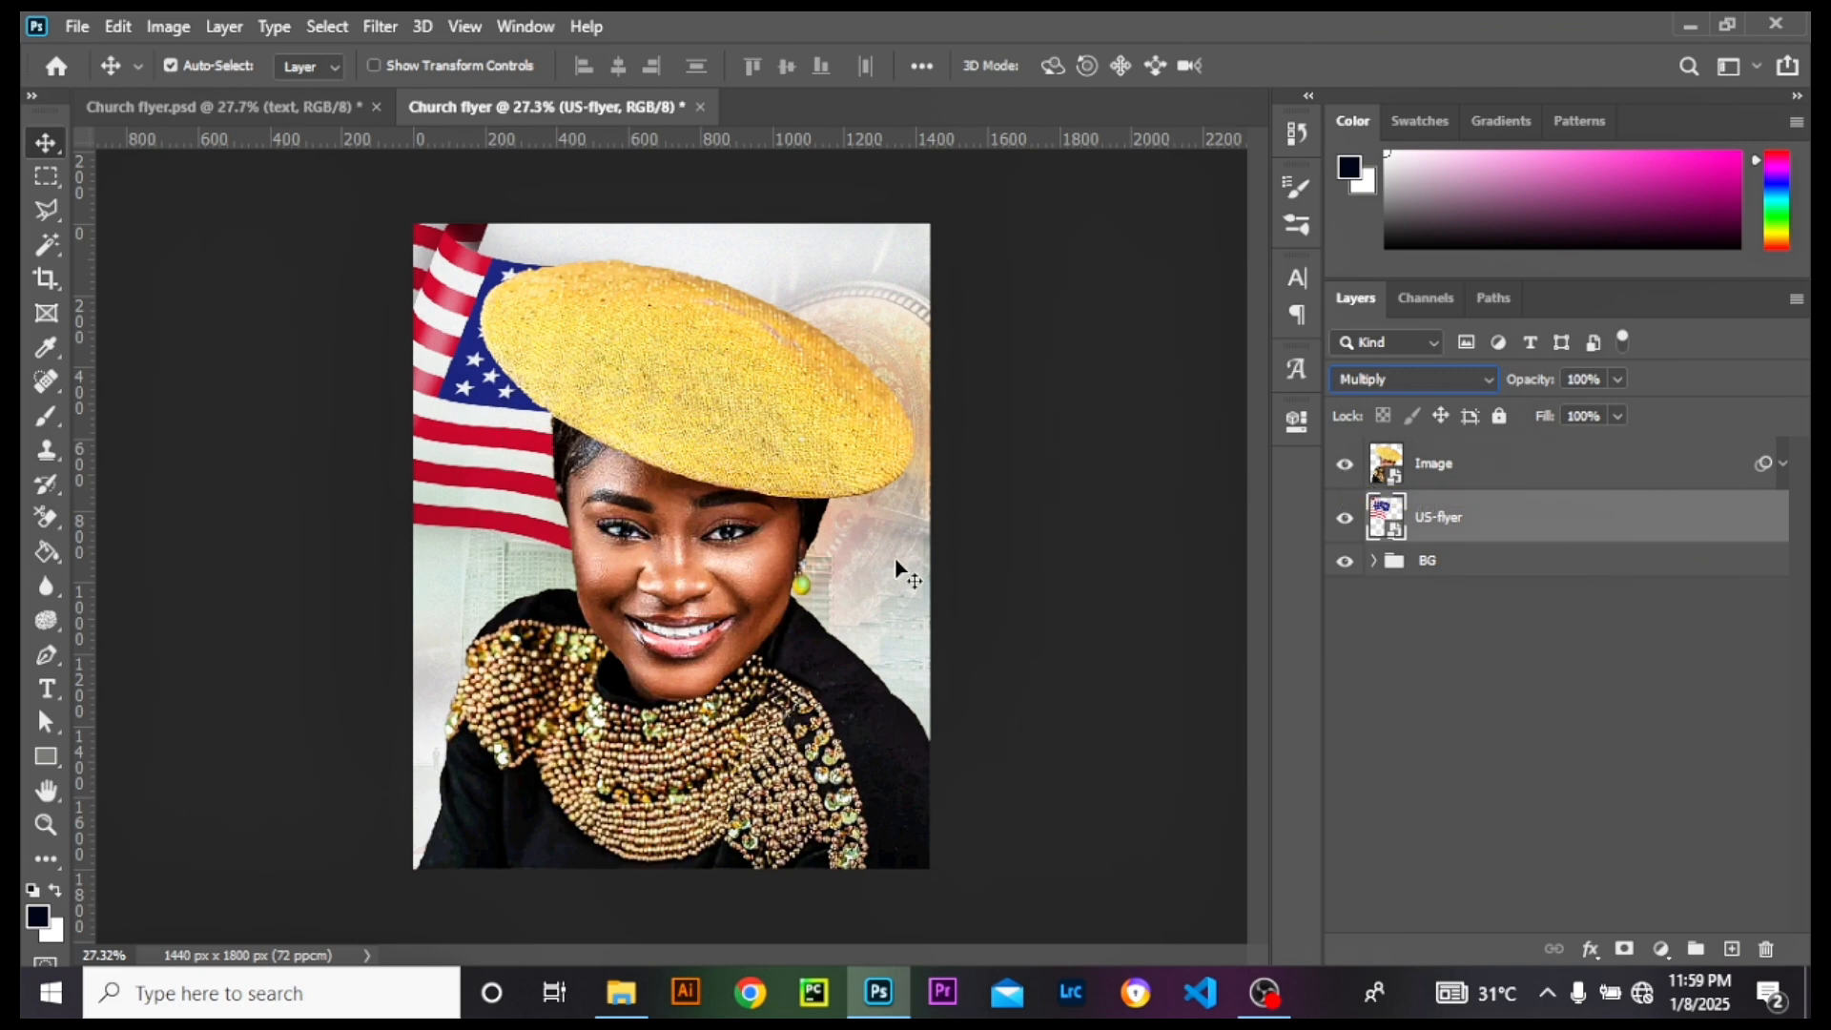
Step: Deselect all layers and scroll through the layer stack to review it
{"action": "left_click", "coordinate": [928, 675]}
{"action": "scroll", "coordinate": [928, 675], "scroll_direction": "down", "scroll_amount": 4}
{"action": "scroll", "coordinate": [785, 572], "scroll_direction": "up", "scroll_amount": 5}
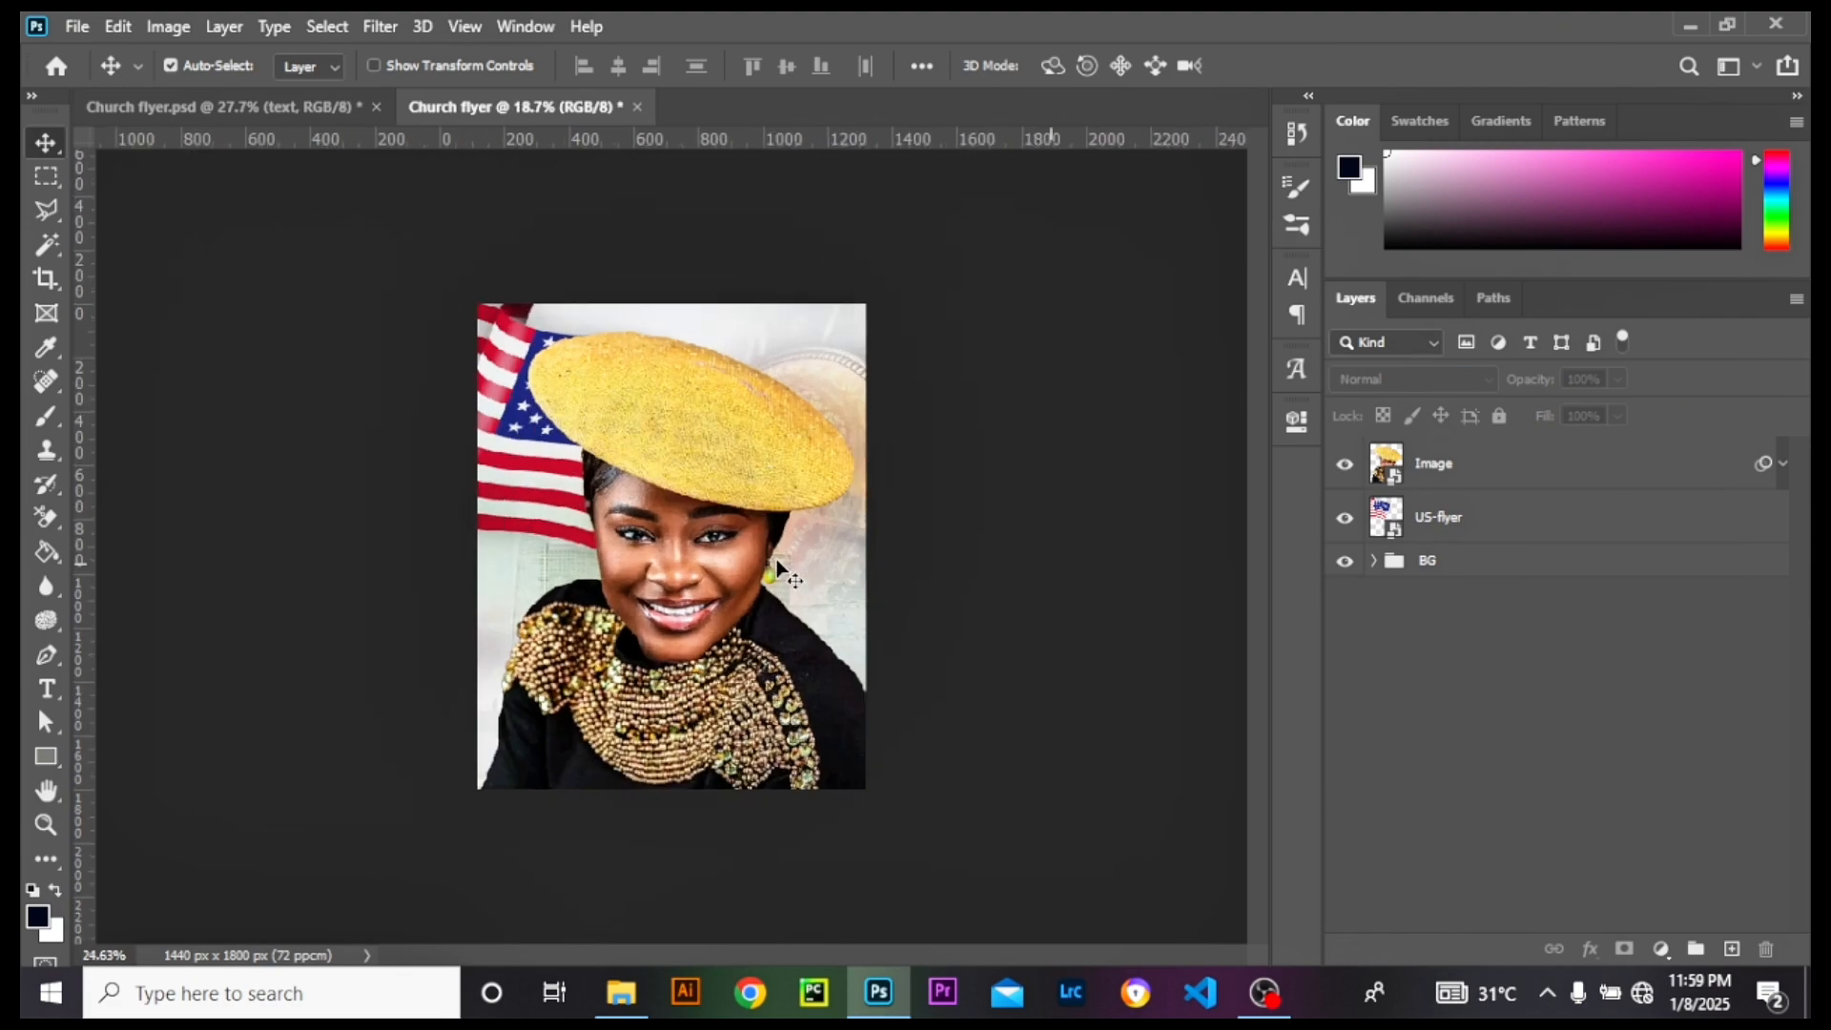
{"action": "scroll", "coordinate": [689, 502], "scroll_direction": "down", "scroll_amount": 1}
{"action": "scroll", "coordinate": [687, 551], "scroll_direction": "up", "scroll_amount": 1}
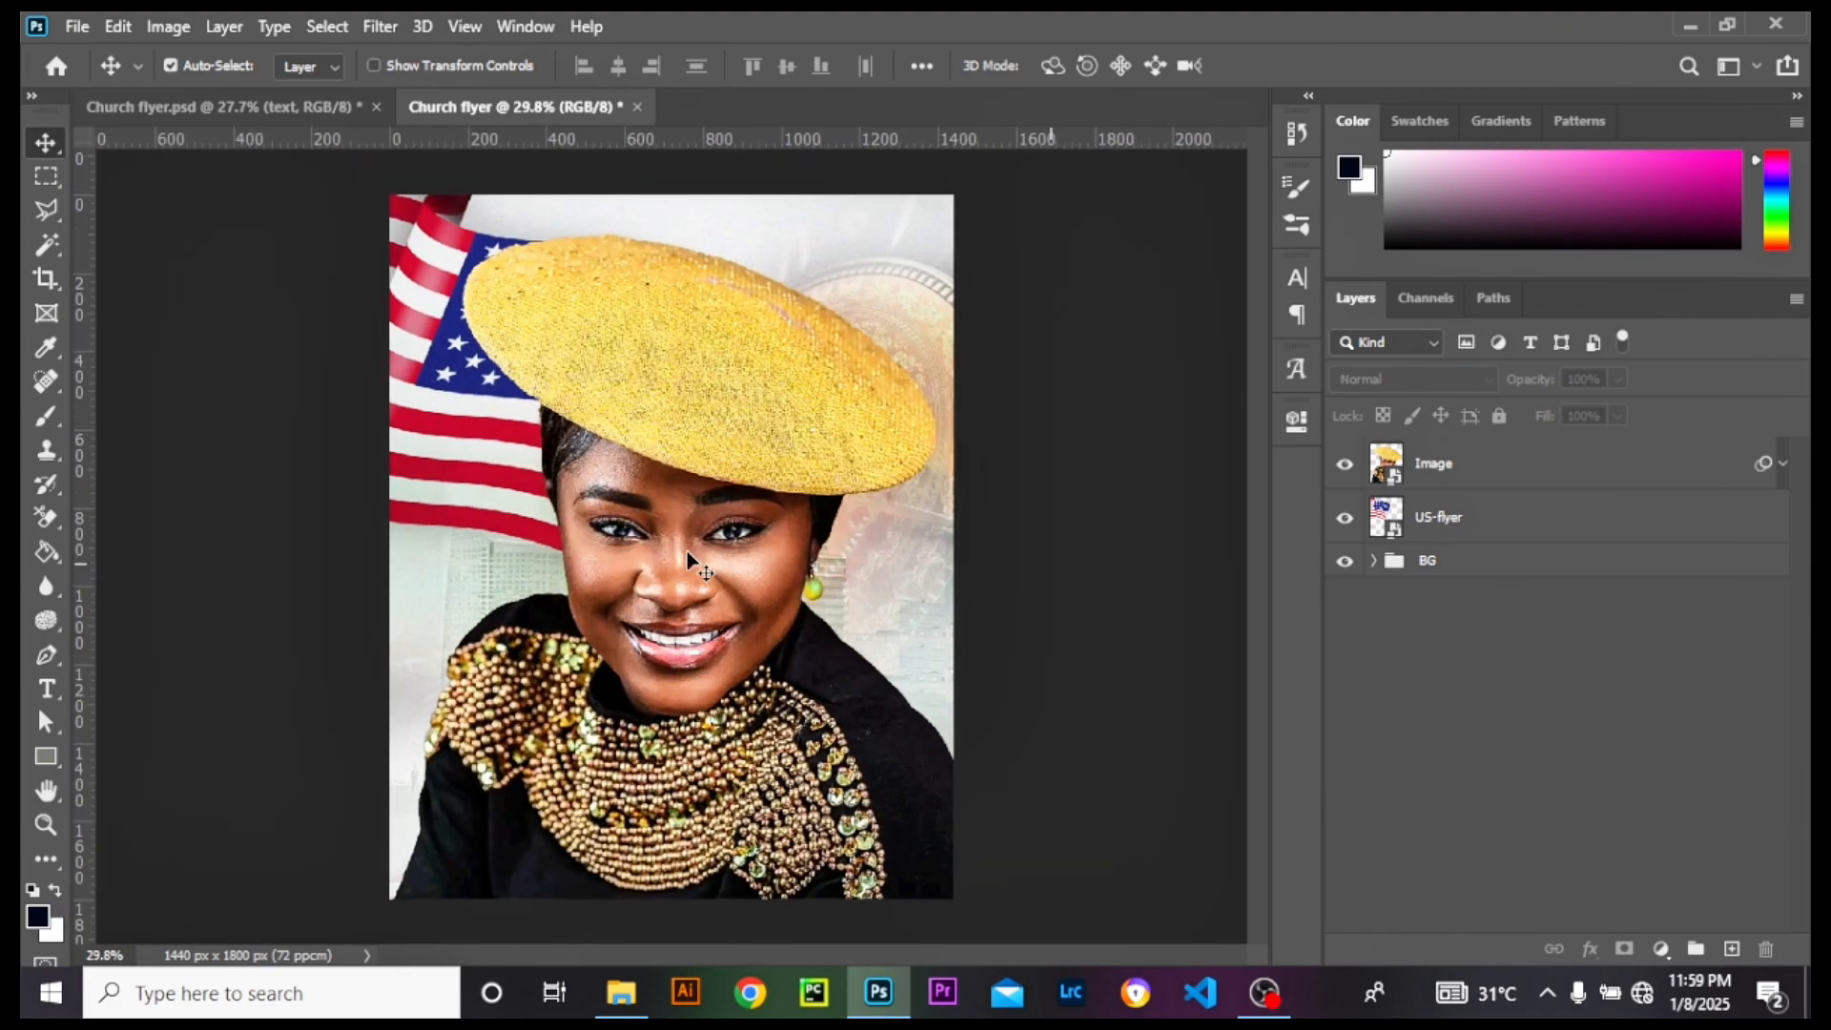
{"action": "scroll", "coordinate": [687, 558], "scroll_direction": "down", "scroll_amount": 2}
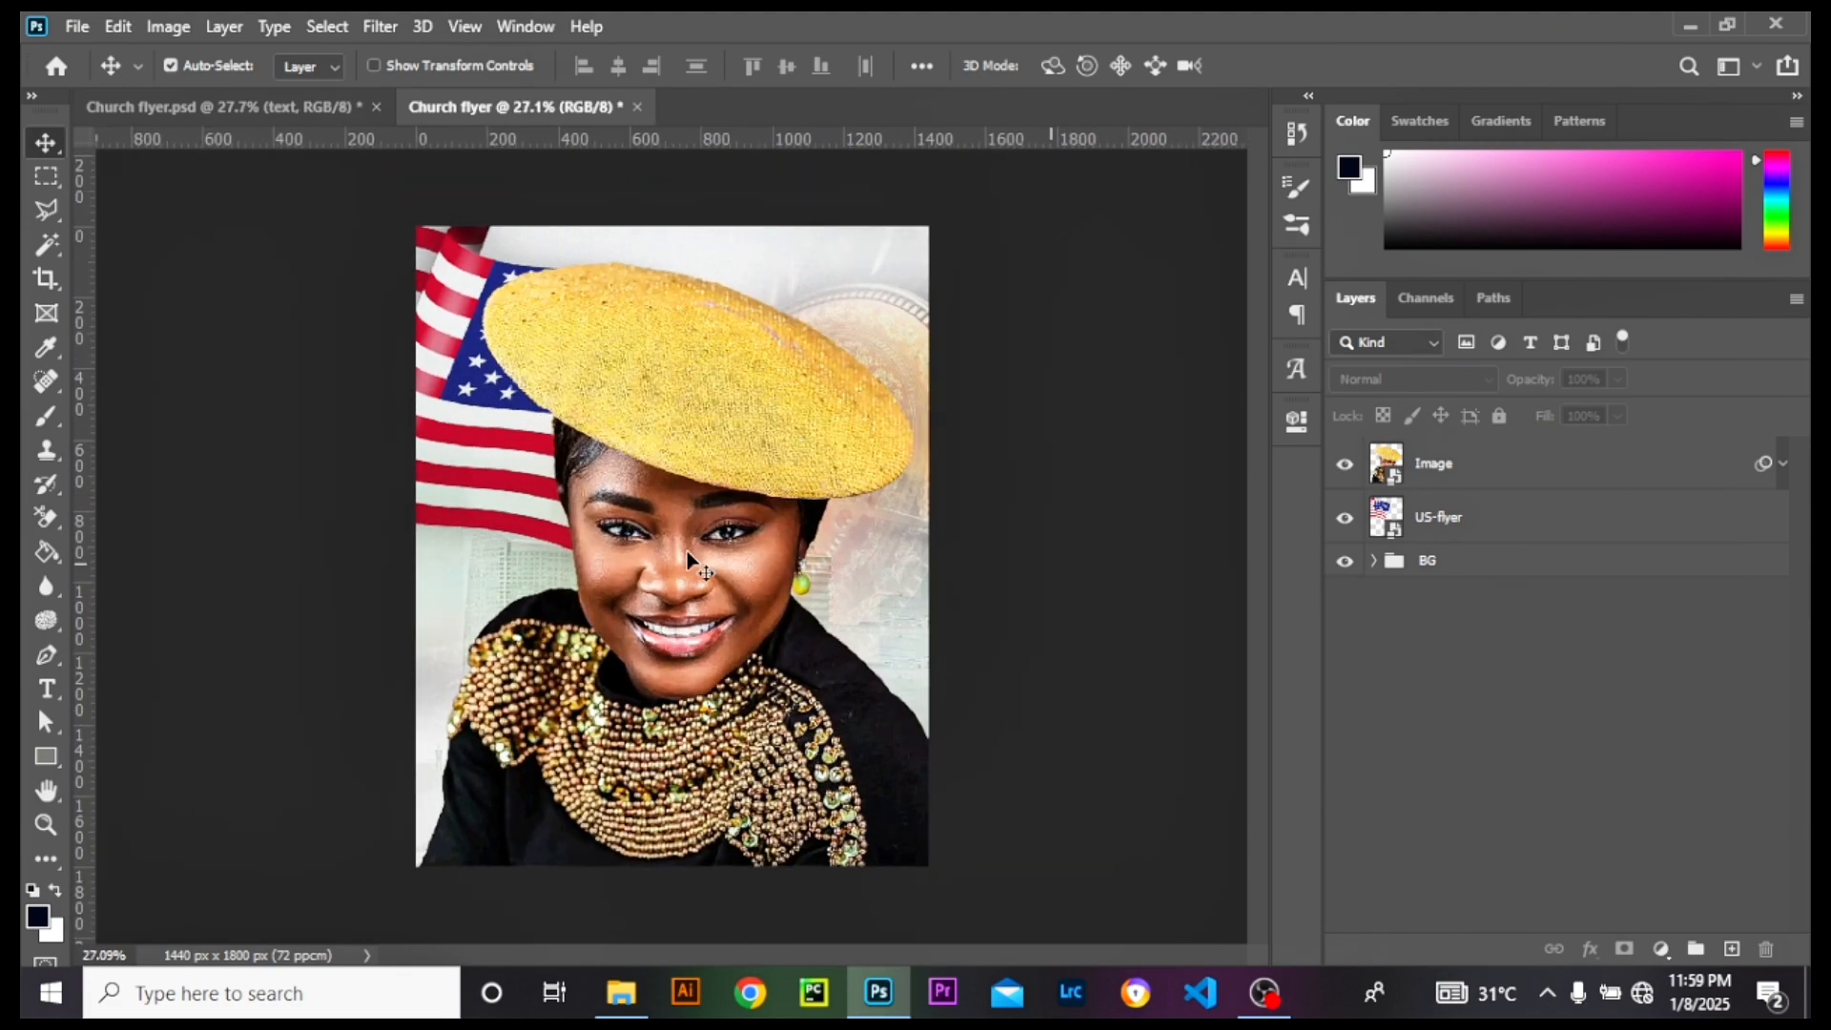
{"action": "scroll", "coordinate": [649, 572], "scroll_direction": "up", "scroll_amount": 3}
{"action": "scroll", "coordinate": [622, 579], "scroll_direction": "down", "scroll_amount": 3}
{"action": "scroll", "coordinate": [622, 578], "scroll_direction": "up", "scroll_amount": 2}
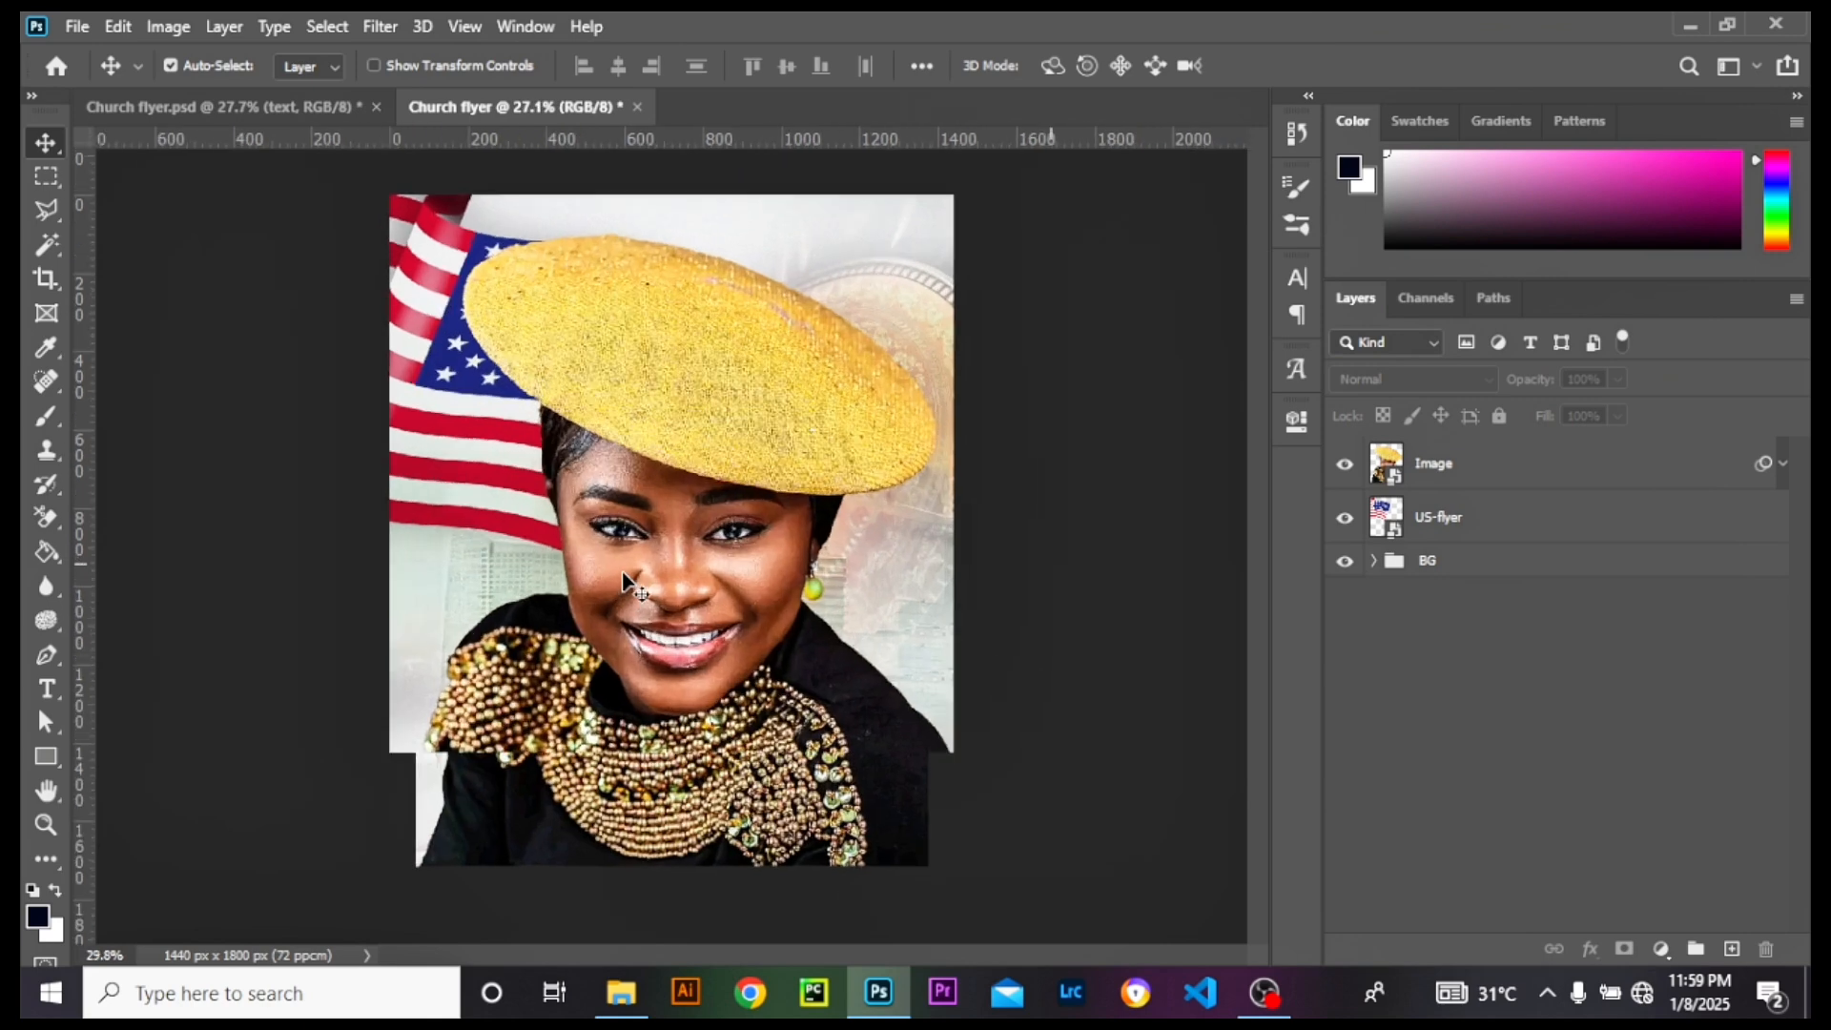
{"action": "scroll", "coordinate": [622, 579], "scroll_direction": "down", "scroll_amount": 1}
{"action": "scroll", "coordinate": [622, 579], "scroll_direction": "up", "scroll_amount": 2}
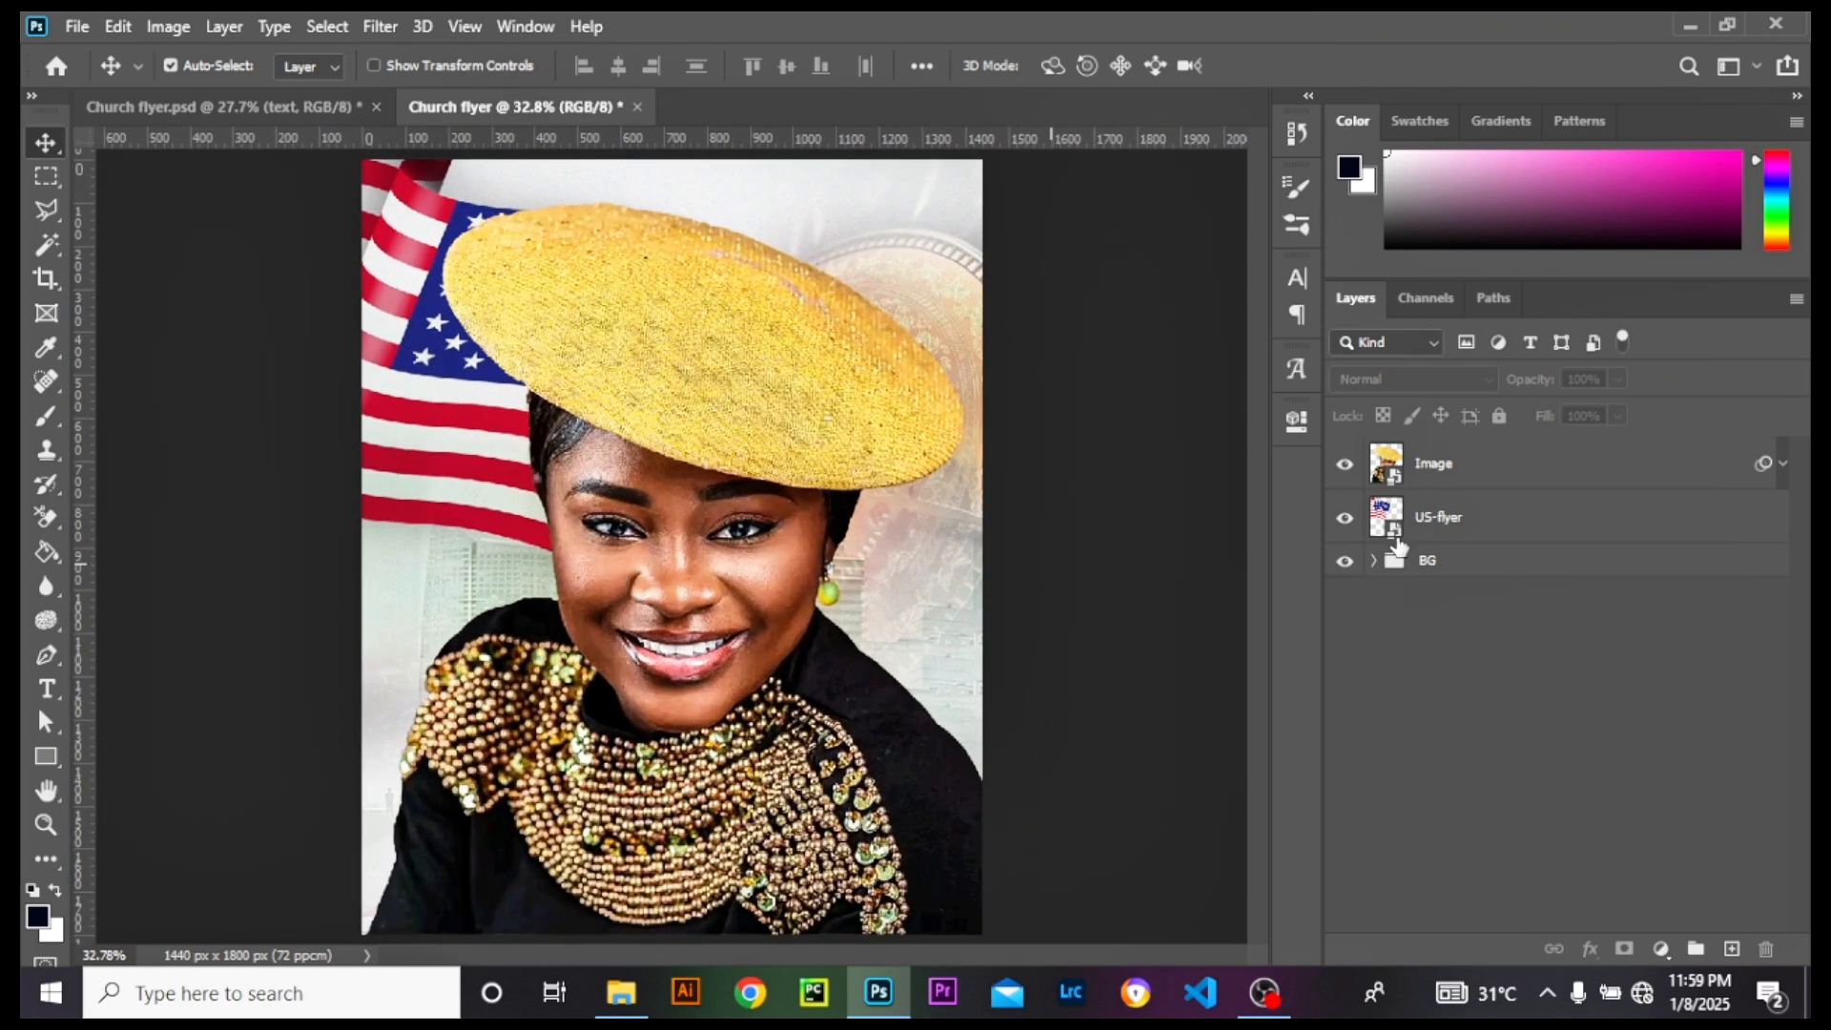
Step: Draw a wide rectangle across the bottom of the flyer above the portrait layer
{"action": "left_click", "coordinate": [1543, 465]}
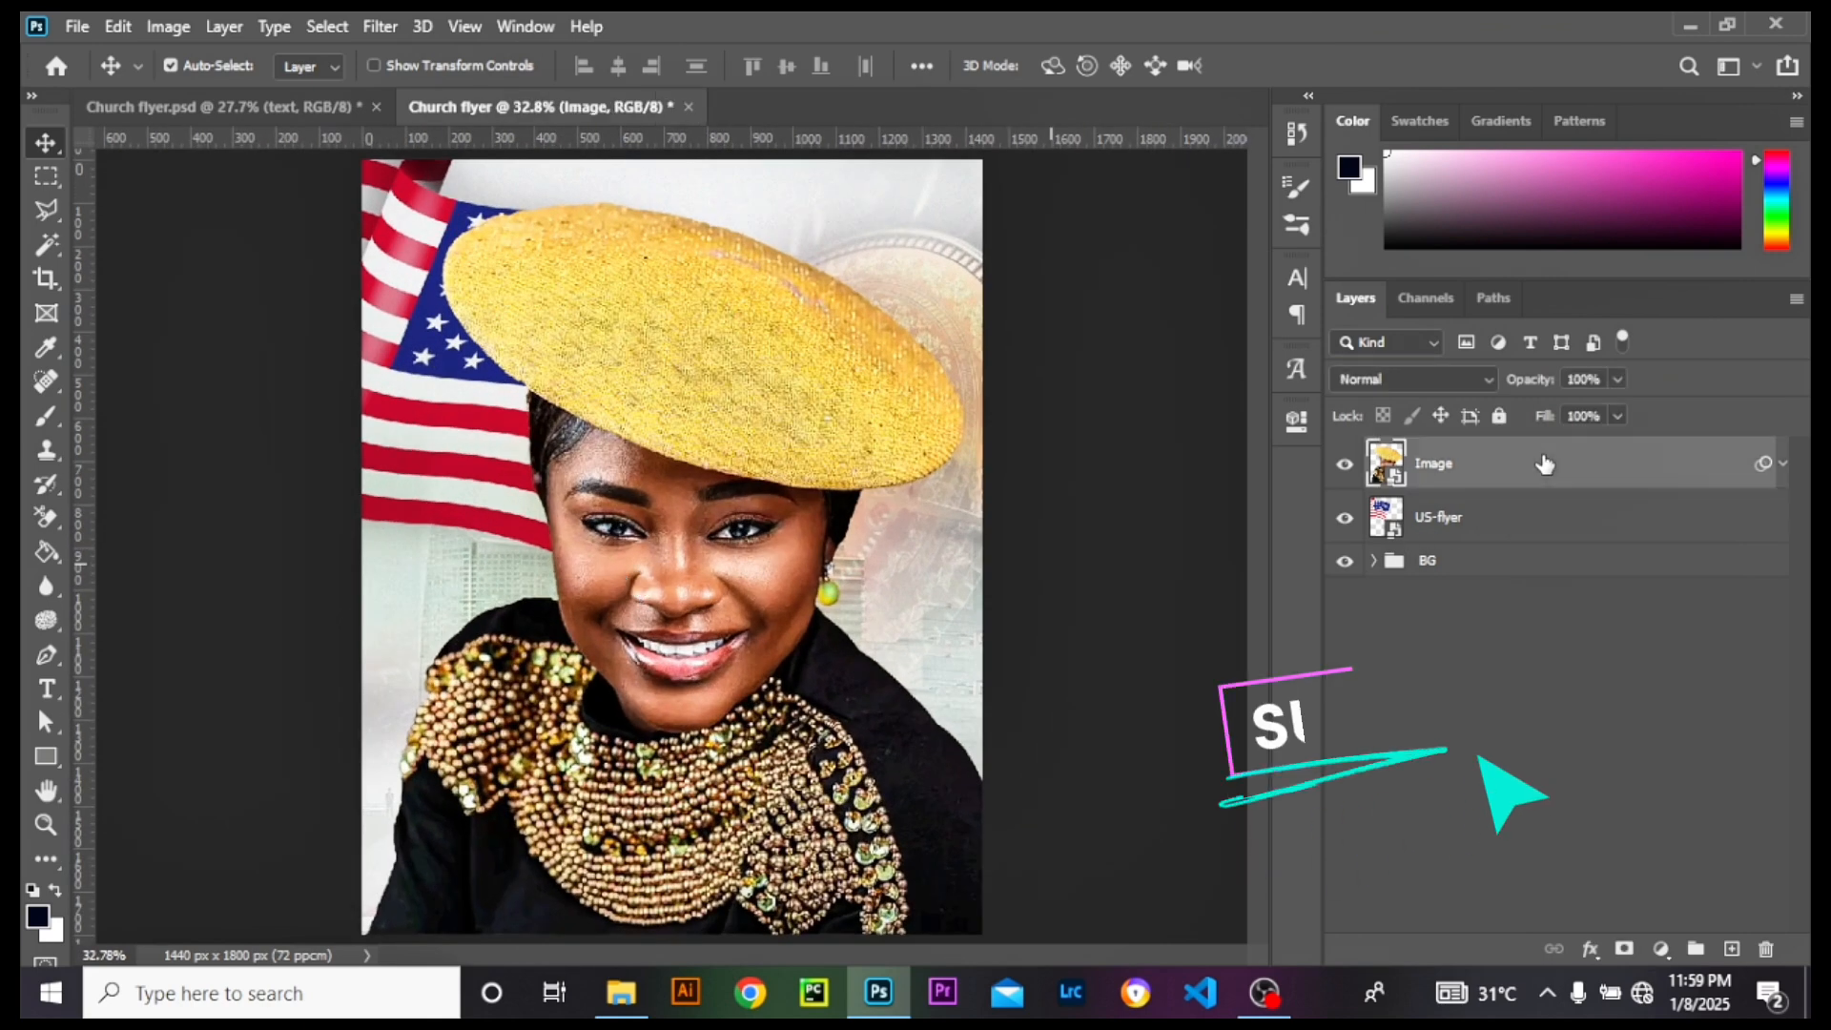
{"action": "scroll", "coordinate": [636, 760], "scroll_direction": "down", "scroll_amount": 1}
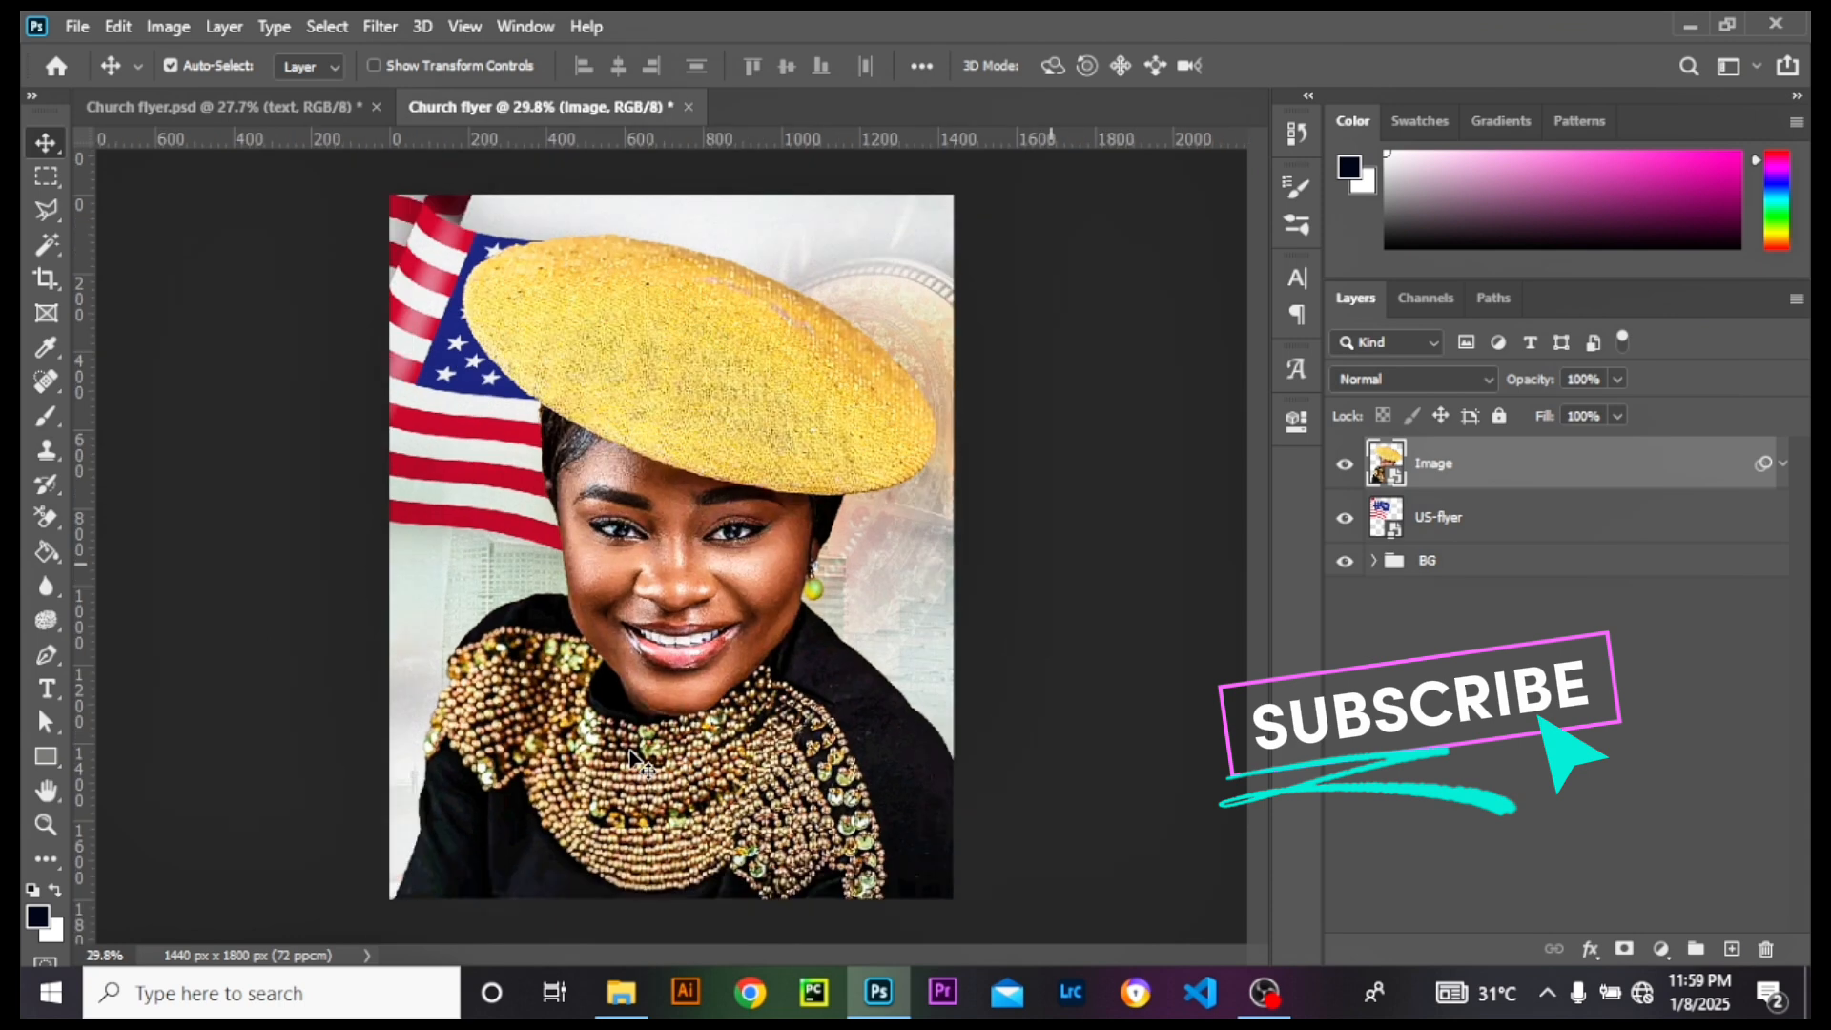
{"action": "left_click", "coordinate": [50, 761]}
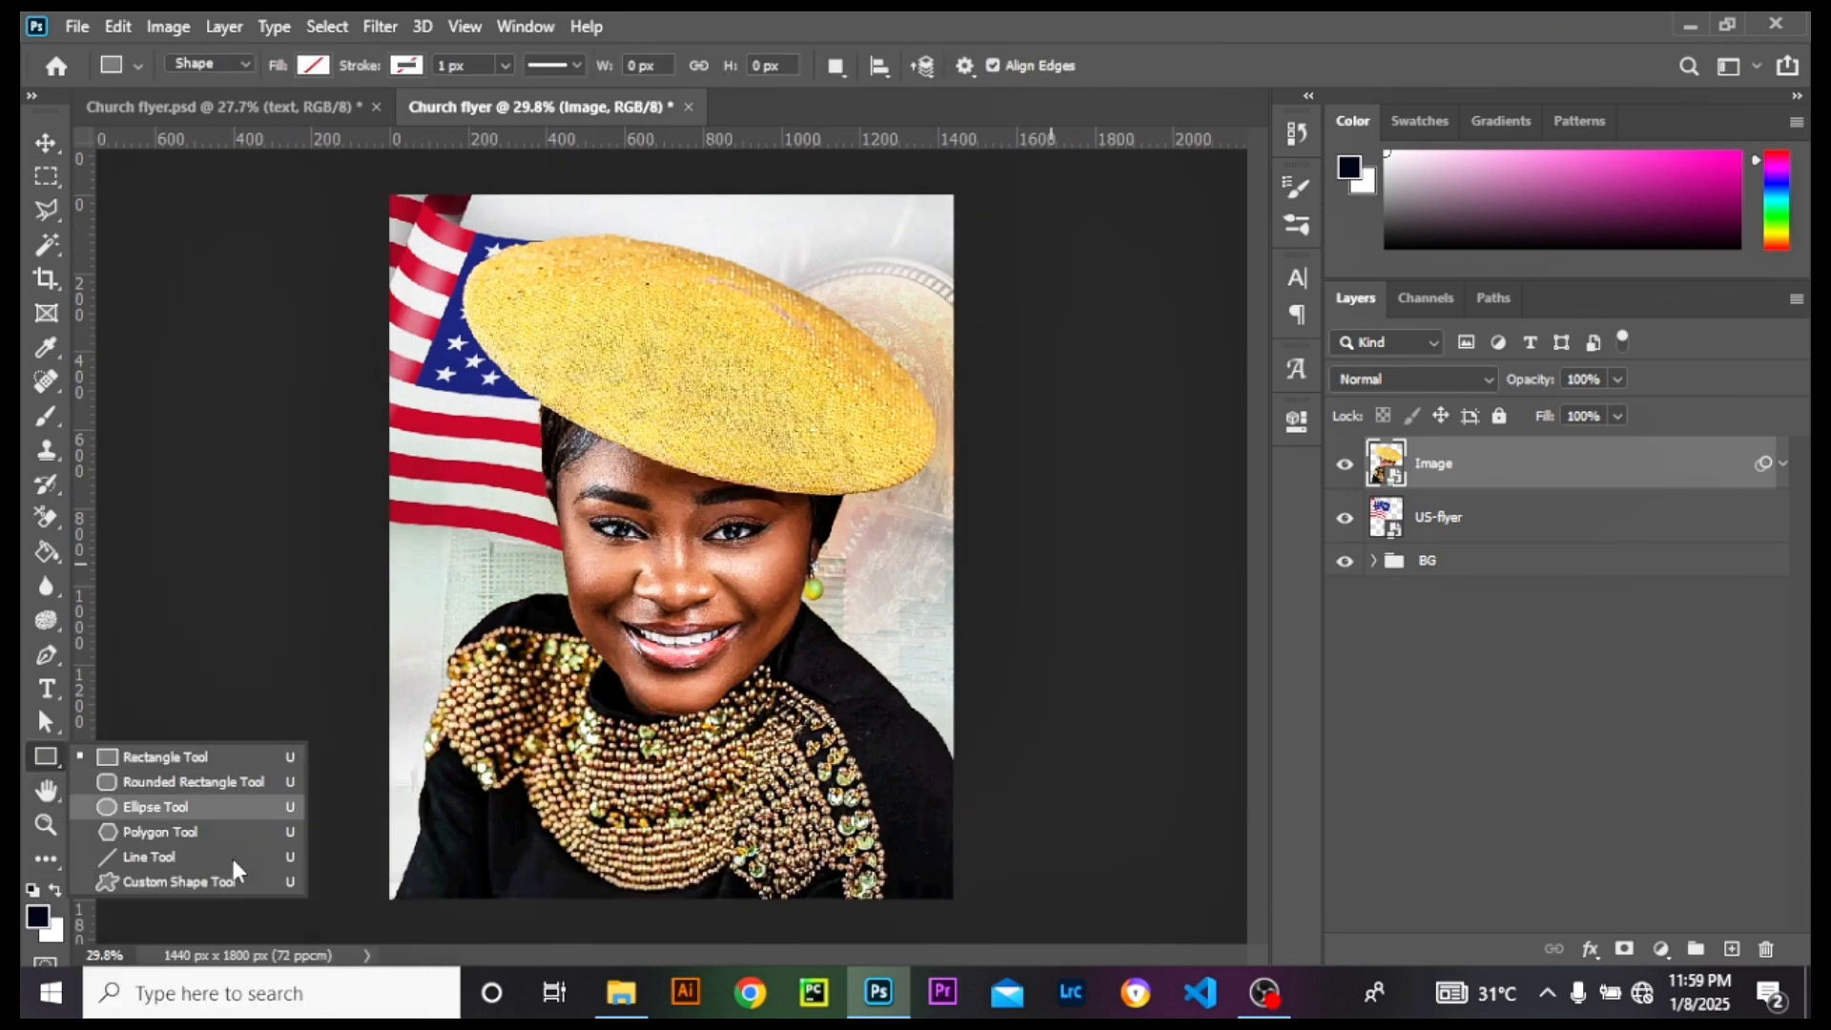
{"action": "left_click", "coordinate": [187, 756]}
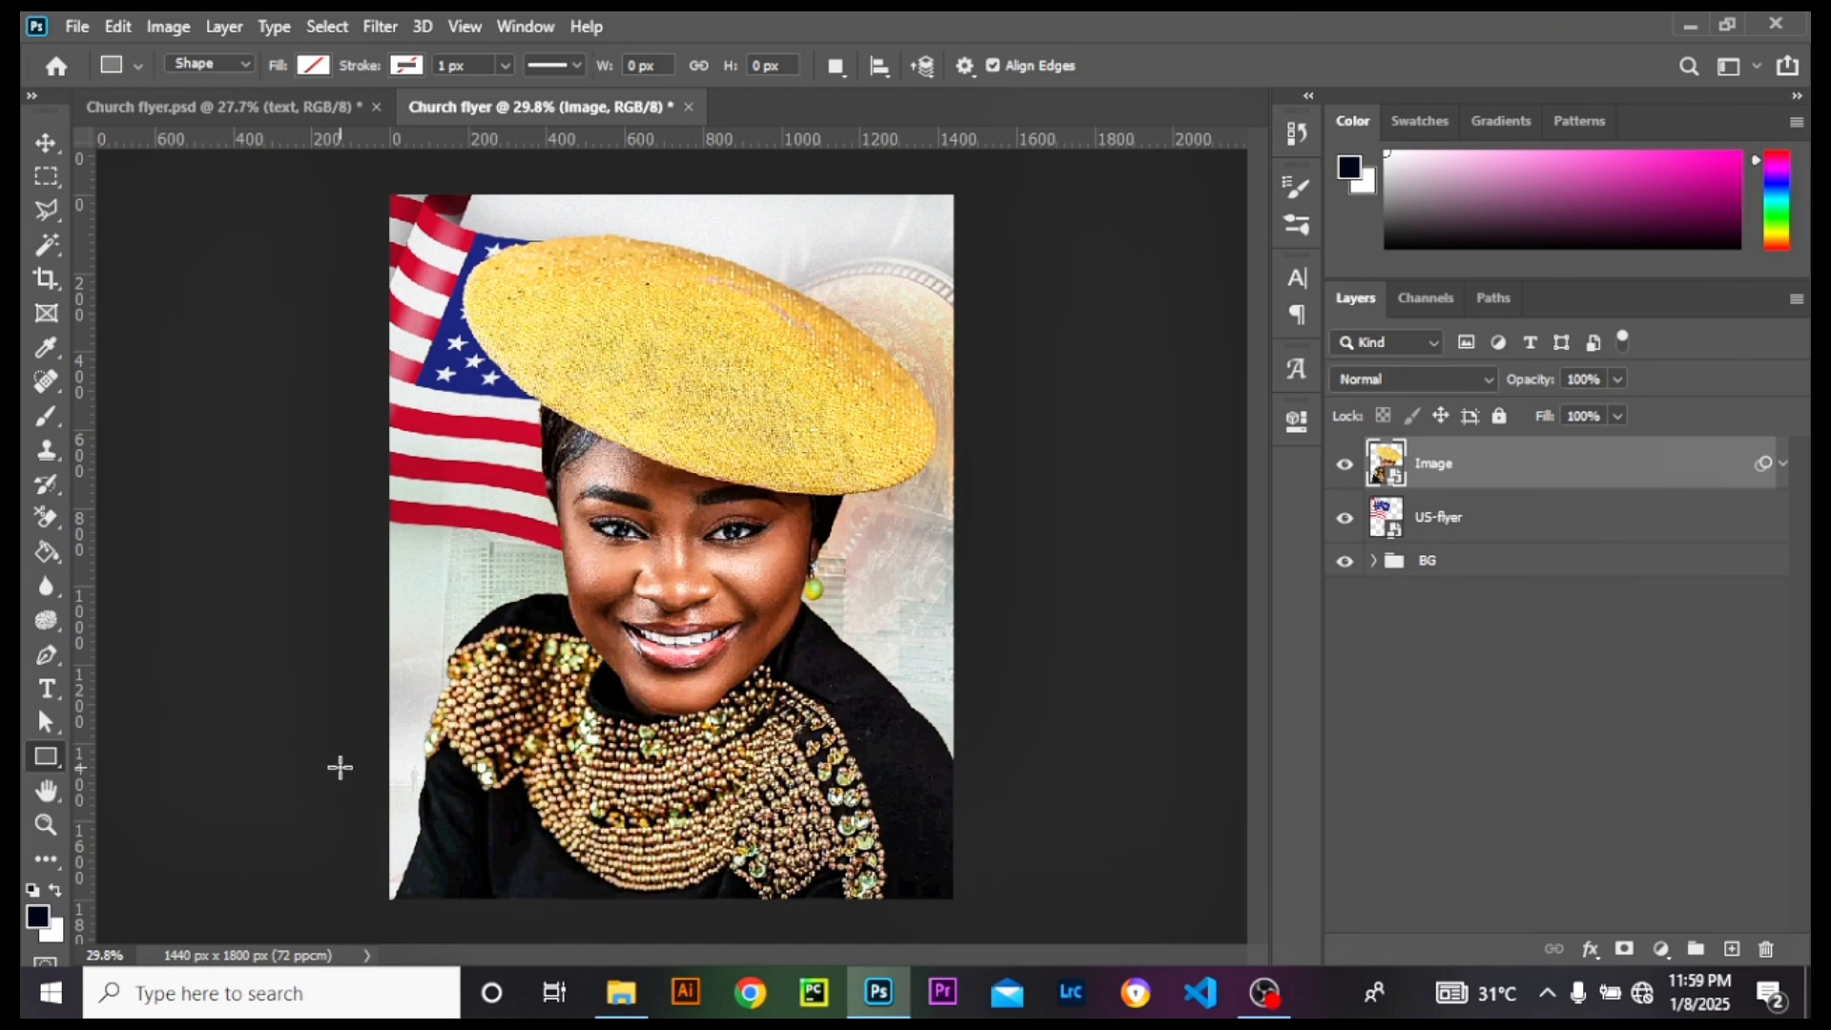
{"action": "left_click_drag", "start_coordinate": [339, 745], "coordinate": [1052, 935]}
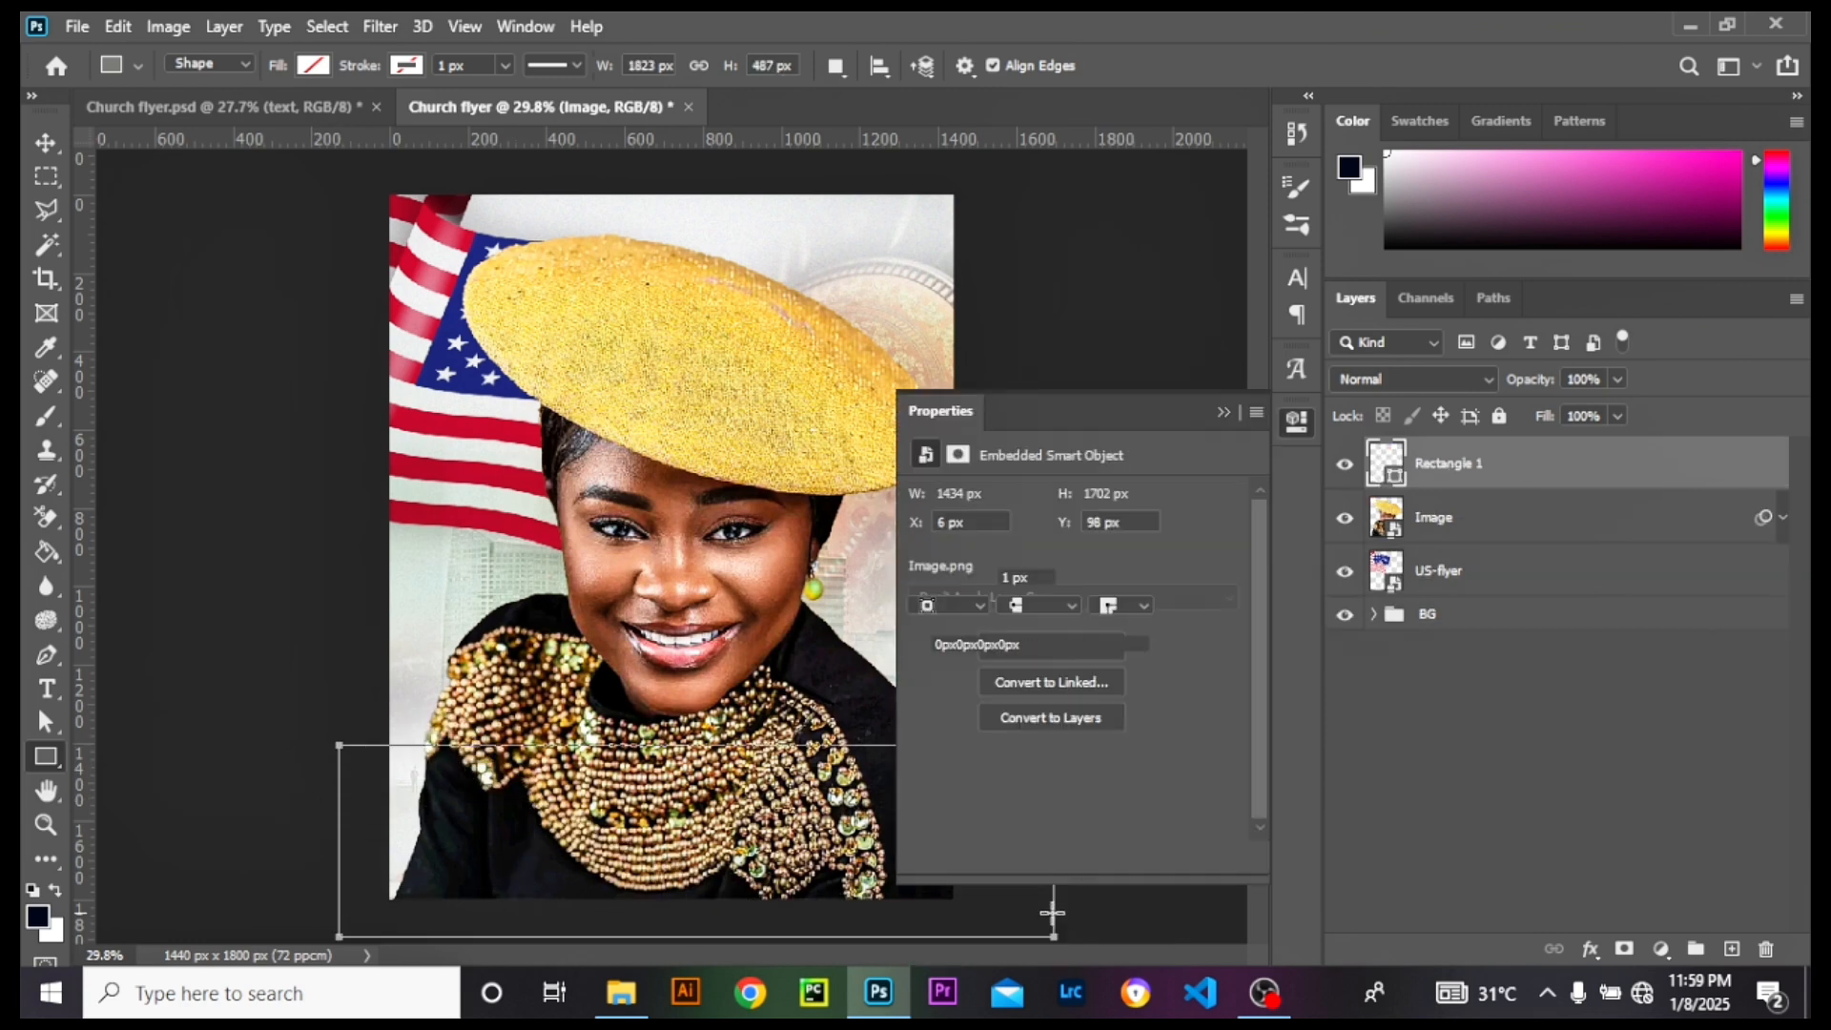
Step: Set the rectangle's fill to near-black navy 02071b
{"action": "left_click", "coordinate": [926, 576]}
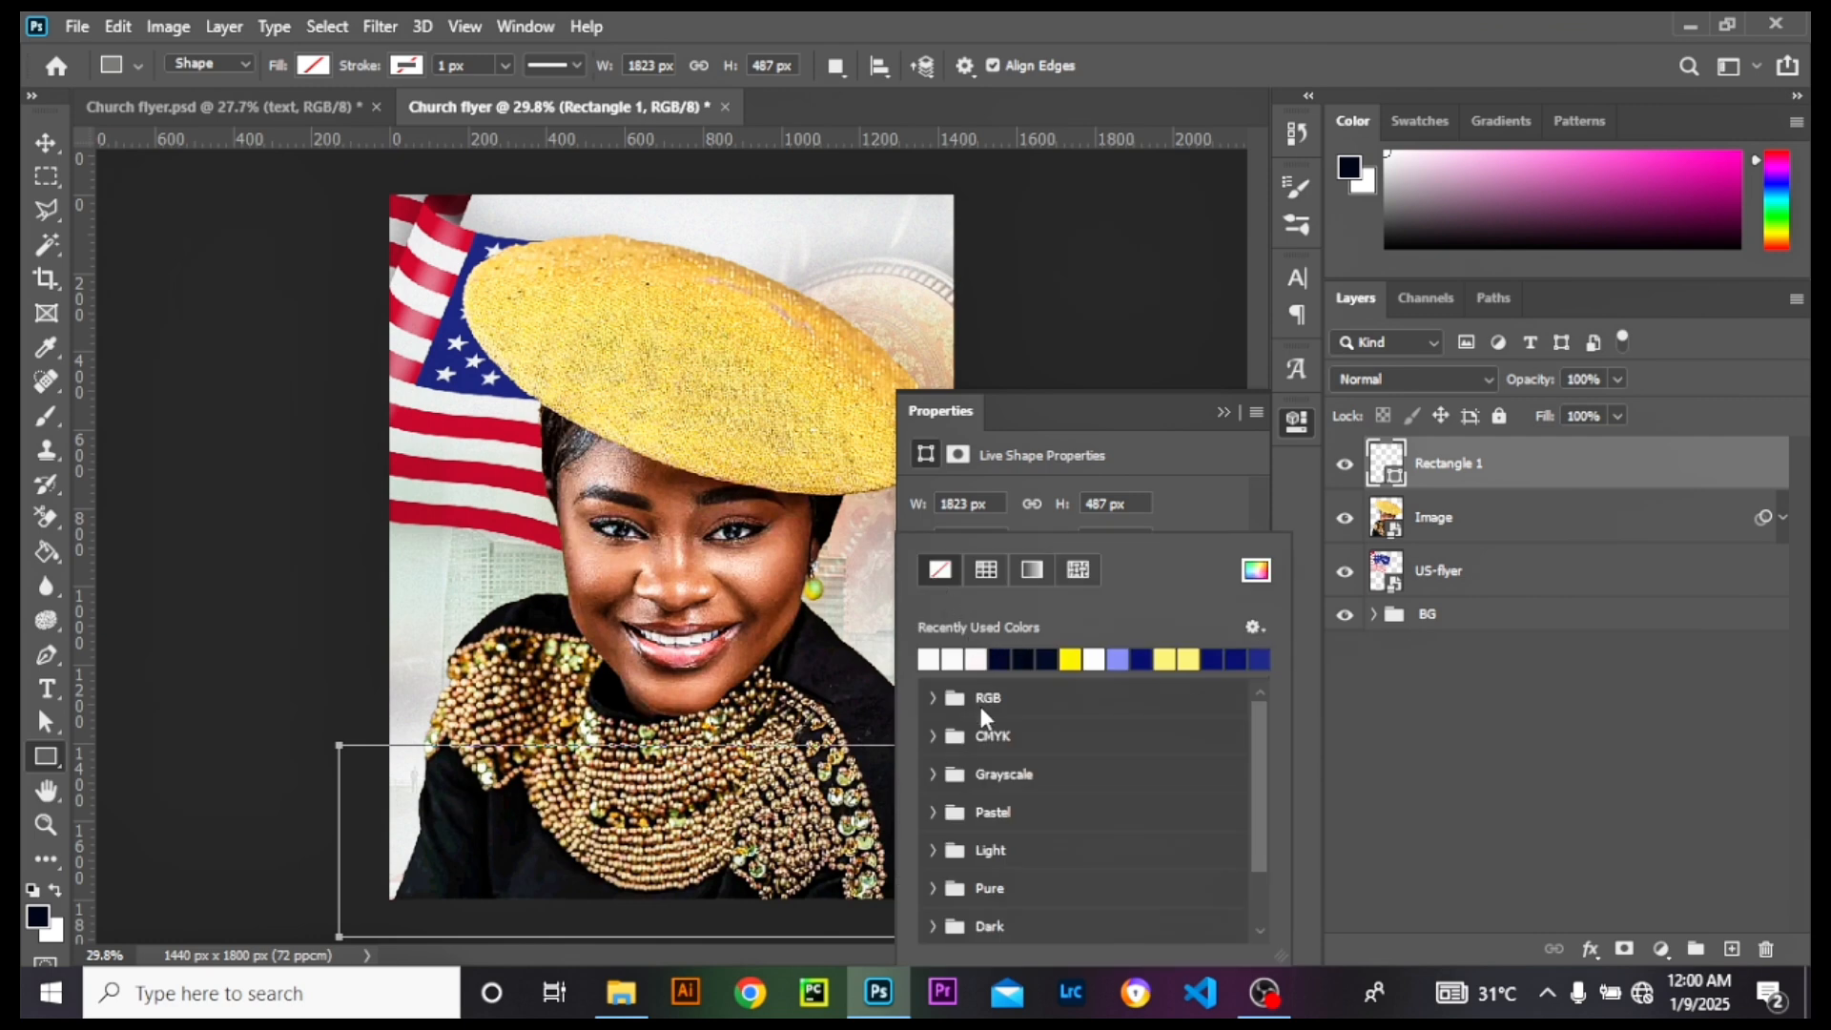
{"action": "left_click", "coordinate": [1011, 657]}
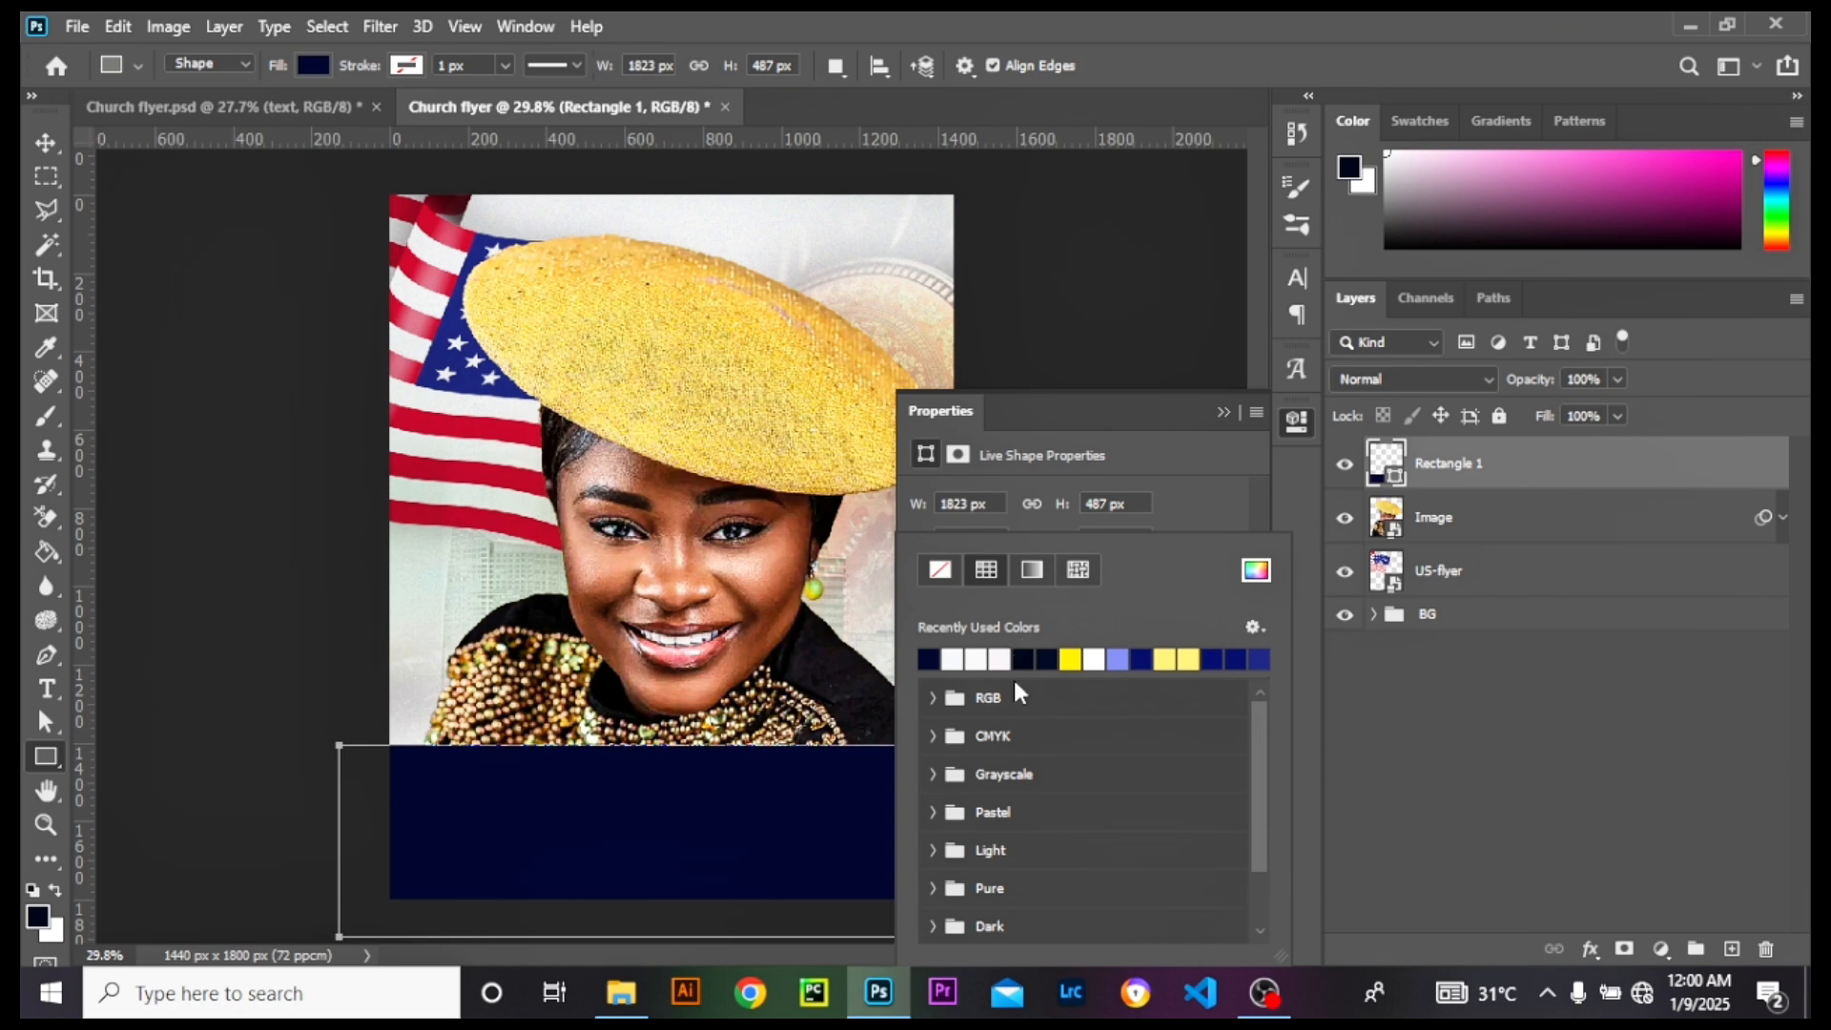
{"action": "left_click", "coordinate": [1032, 658]}
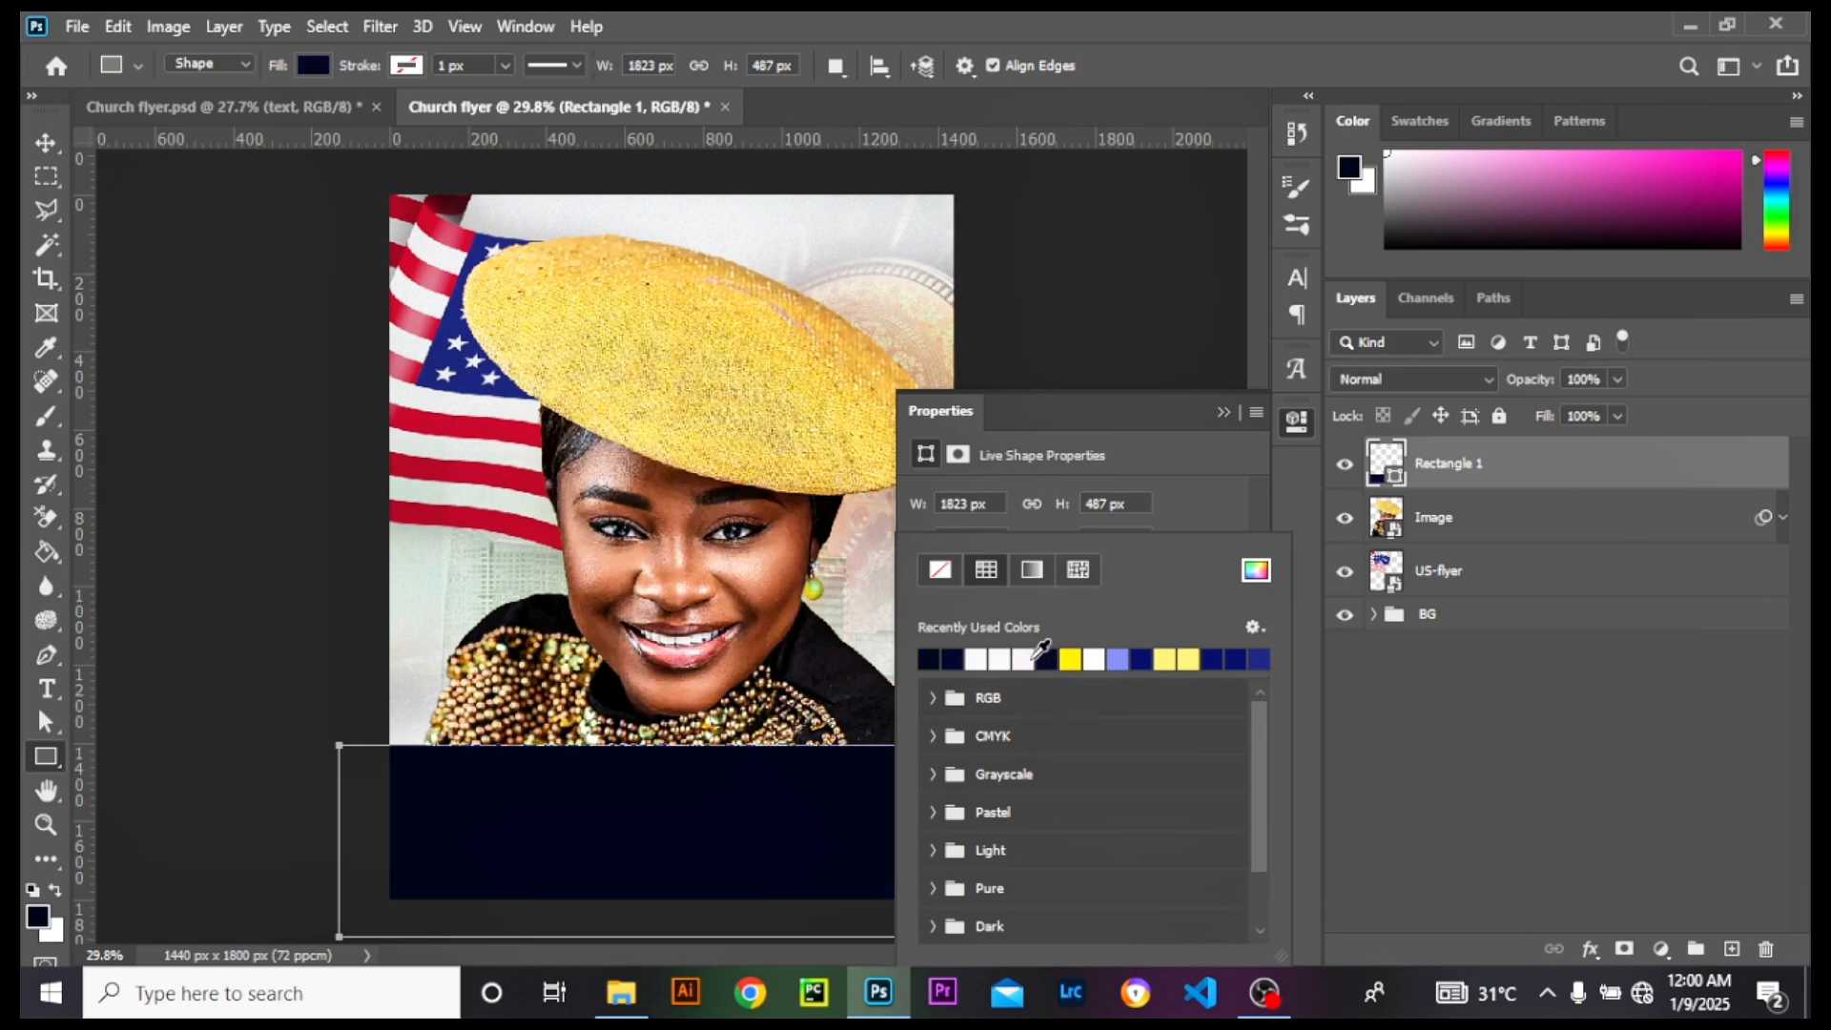
{"action": "left_click", "coordinate": [1261, 571]}
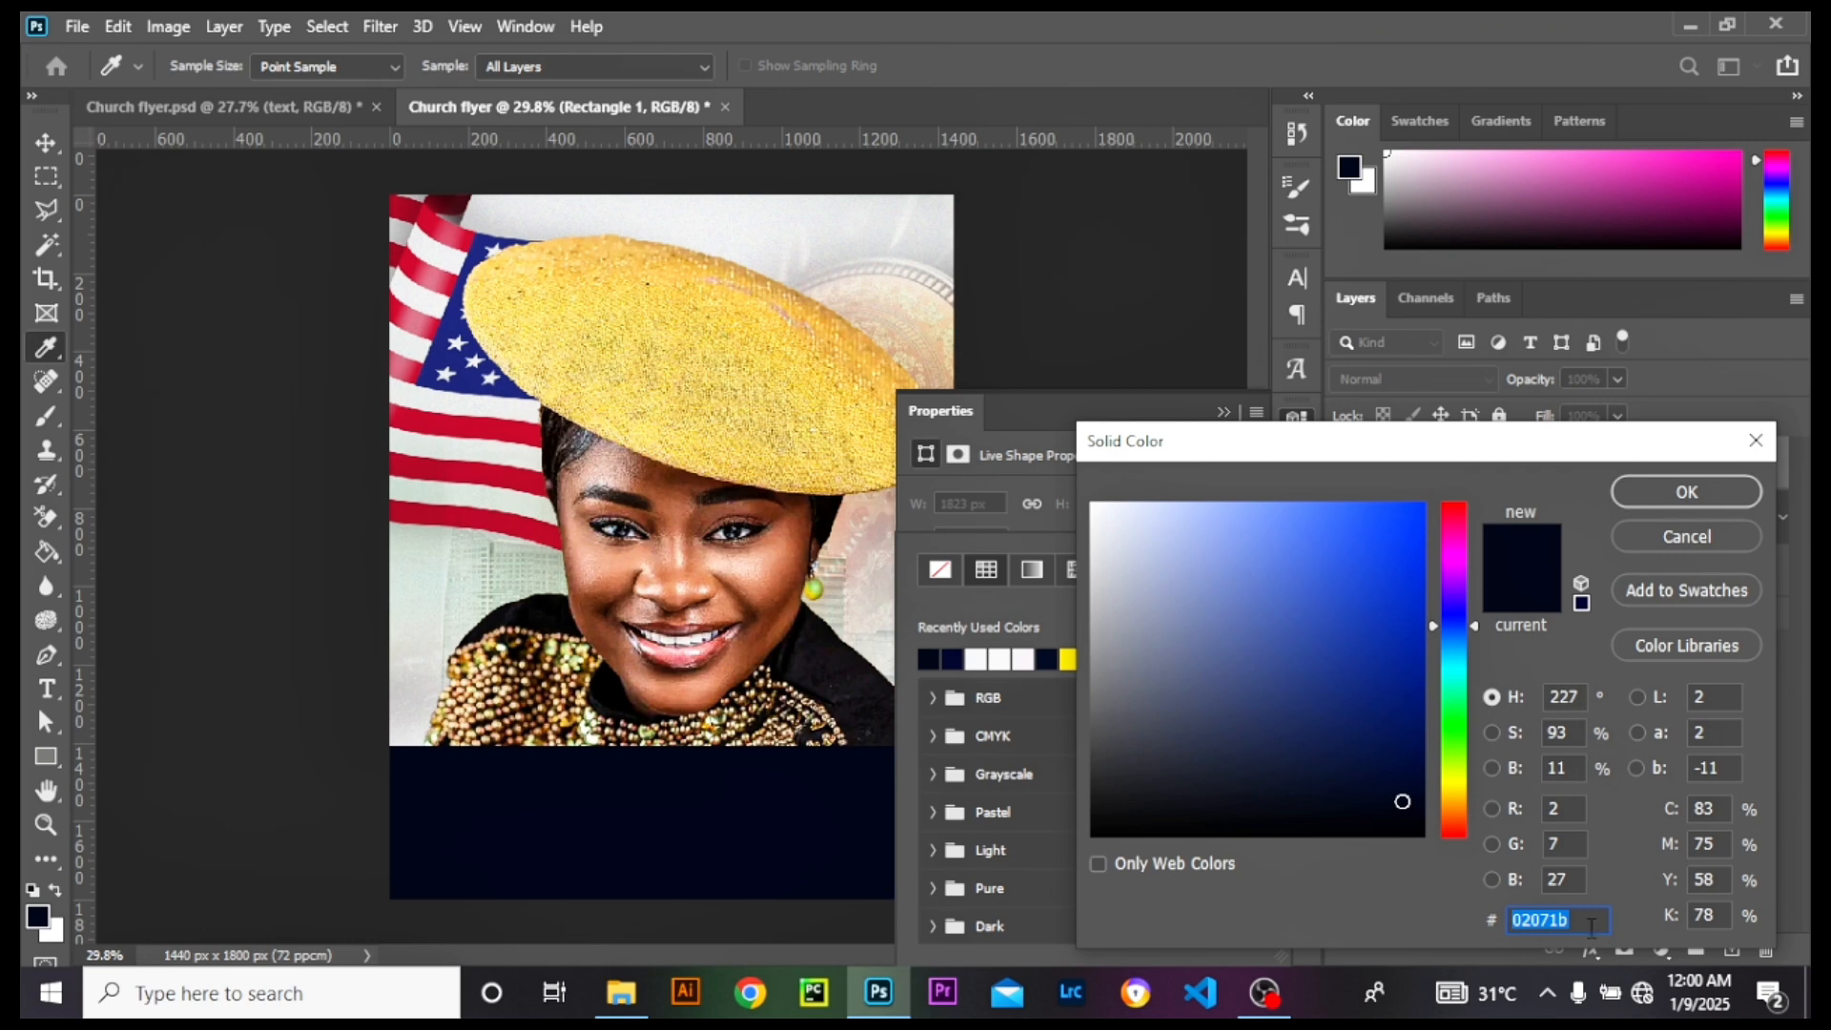
{"action": "left_click", "coordinate": [1722, 496]}
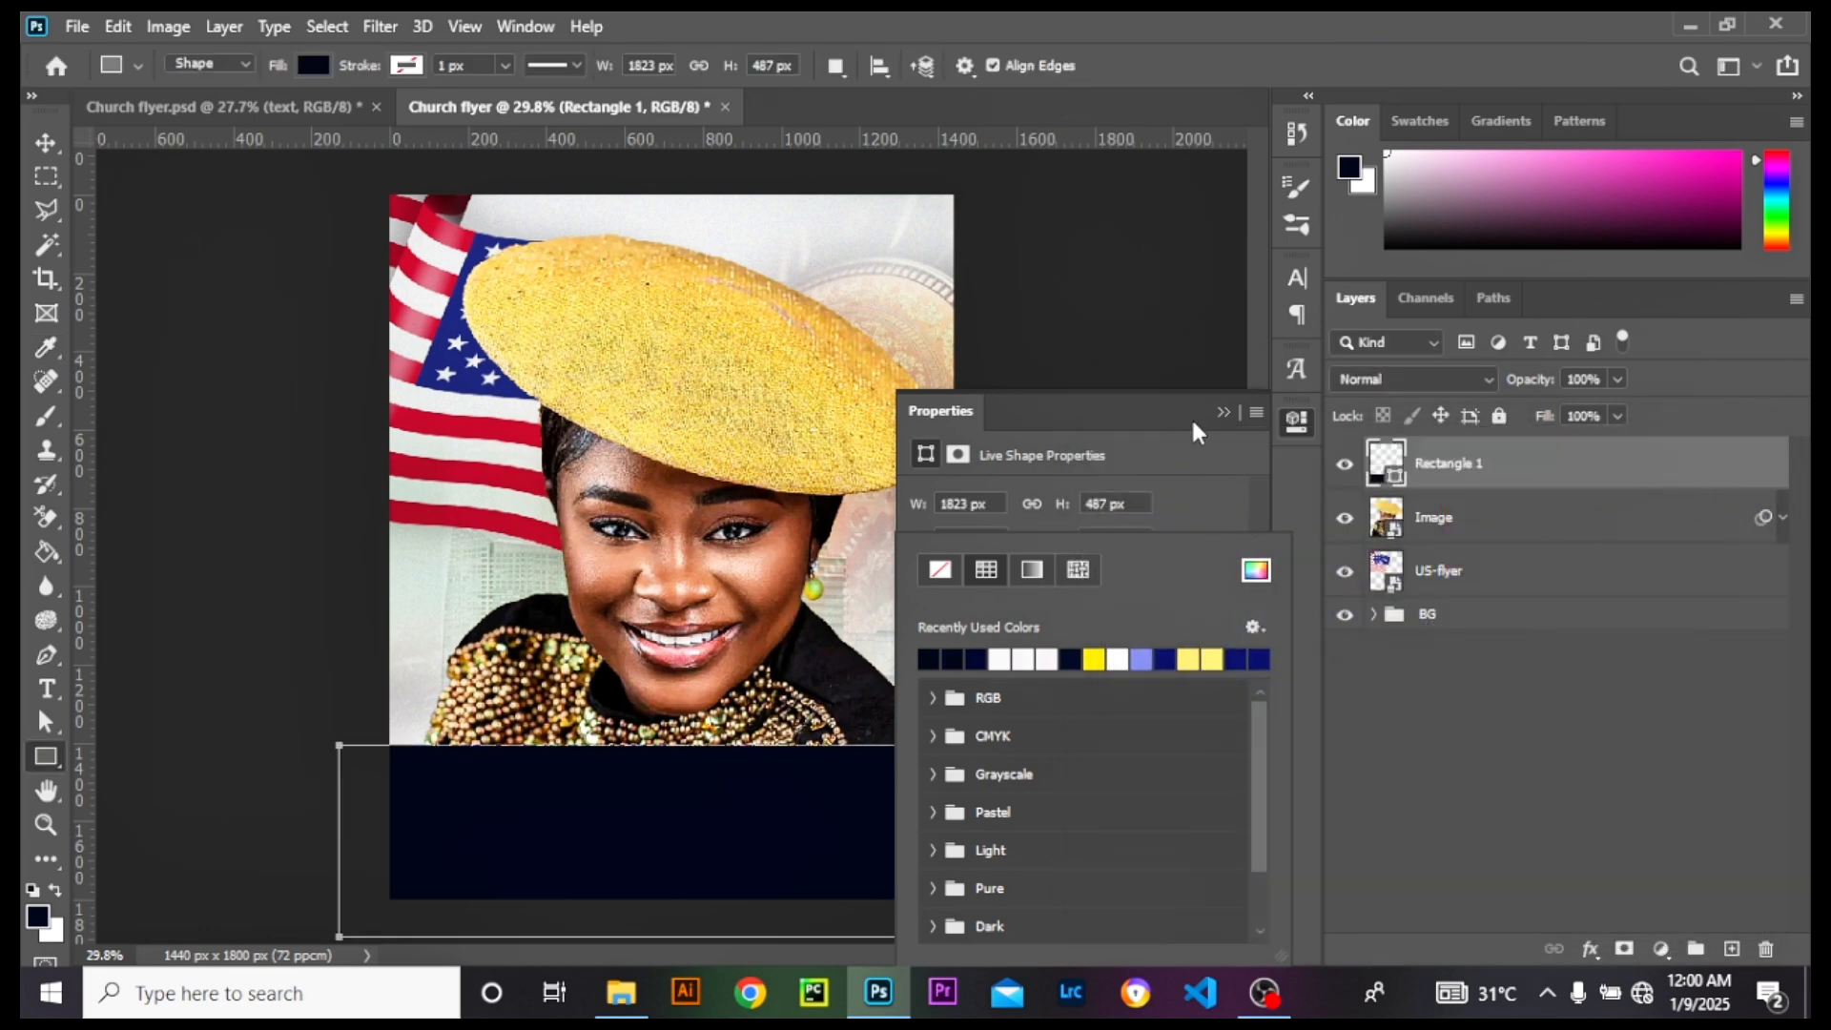
{"action": "left_click", "coordinate": [1221, 411]}
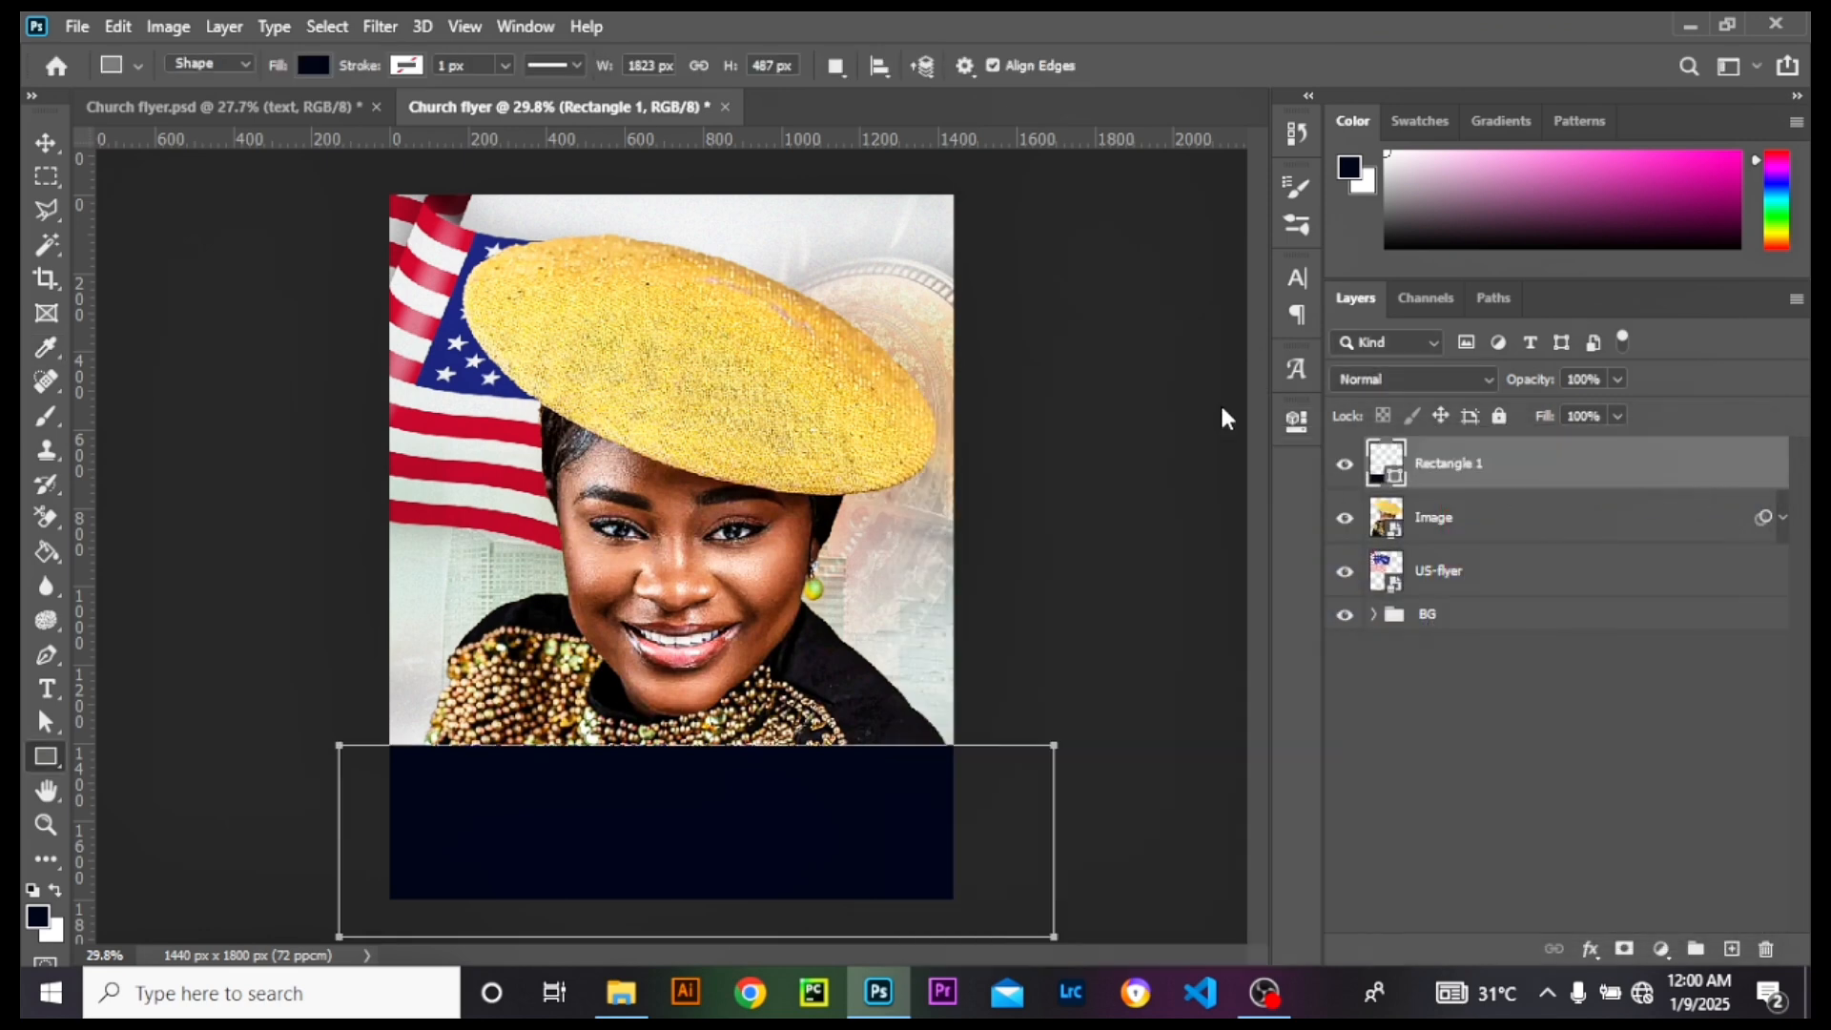
{"action": "left_click", "coordinate": [42, 143]}
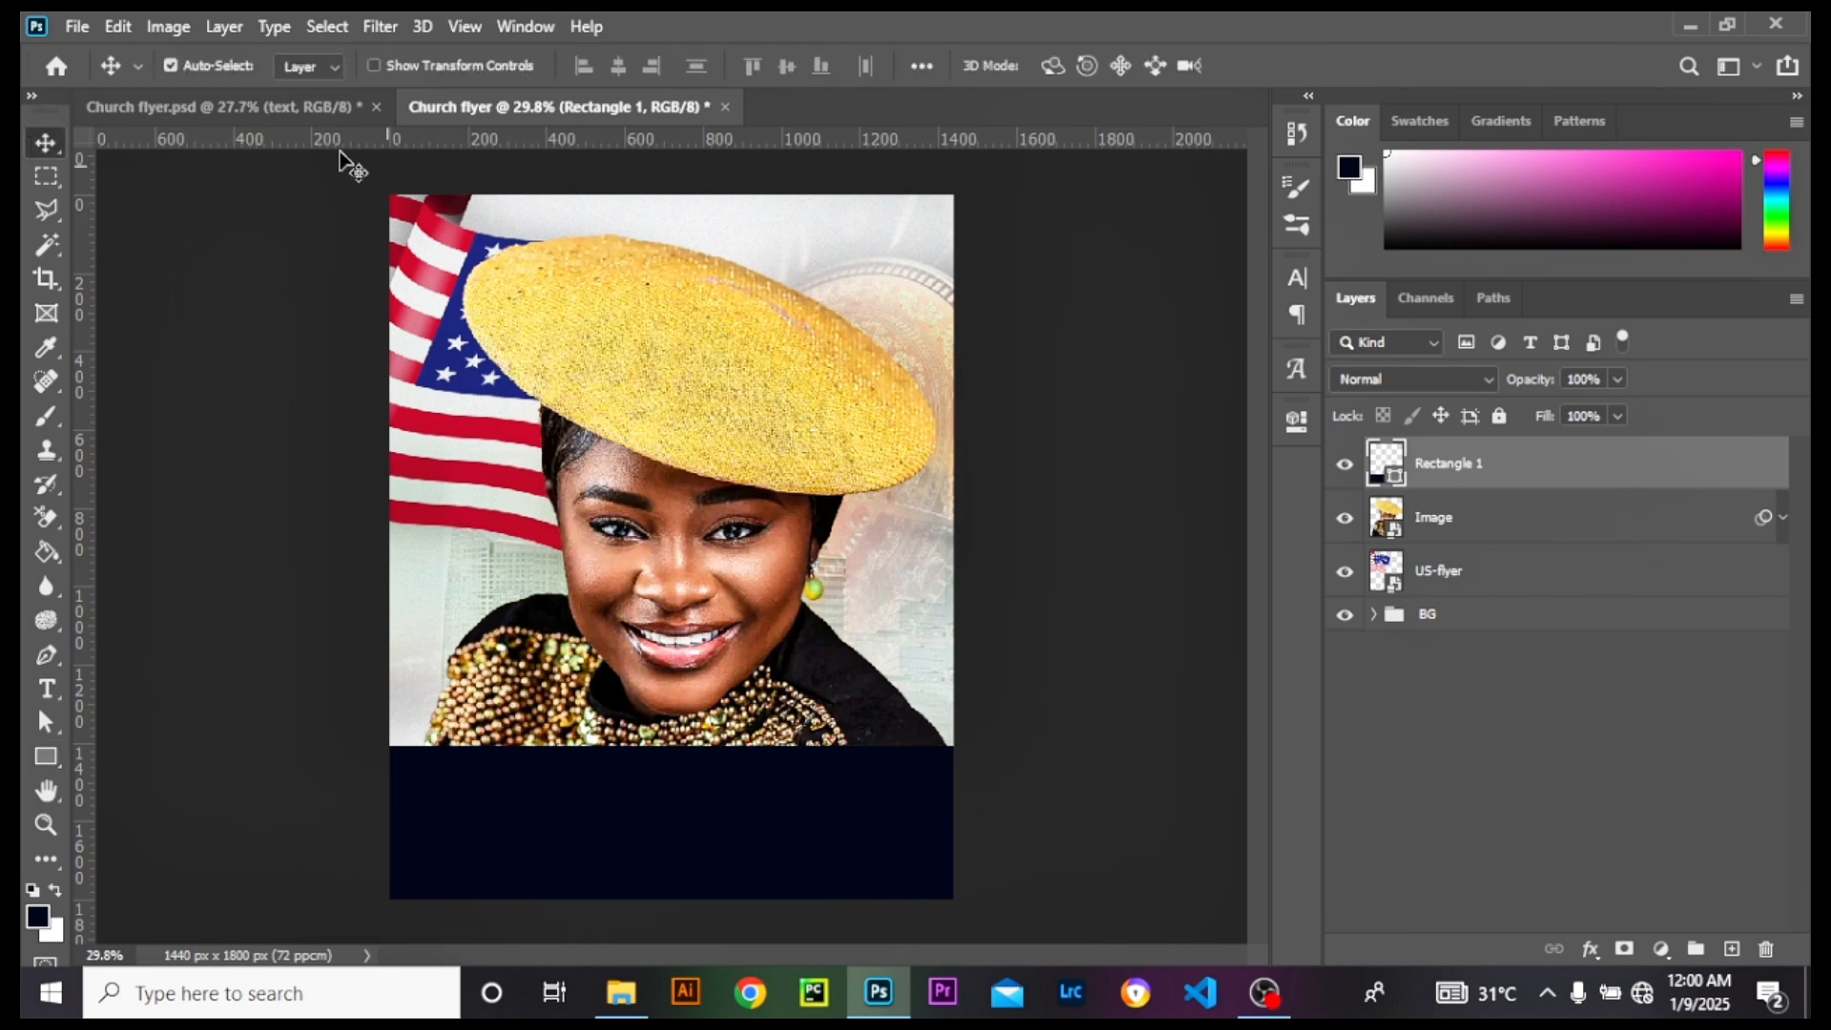
Step: Convert Rectangle 1 to a smart object and apply a 165-pixel Gaussian Blur
{"action": "left_click", "coordinate": [378, 29]}
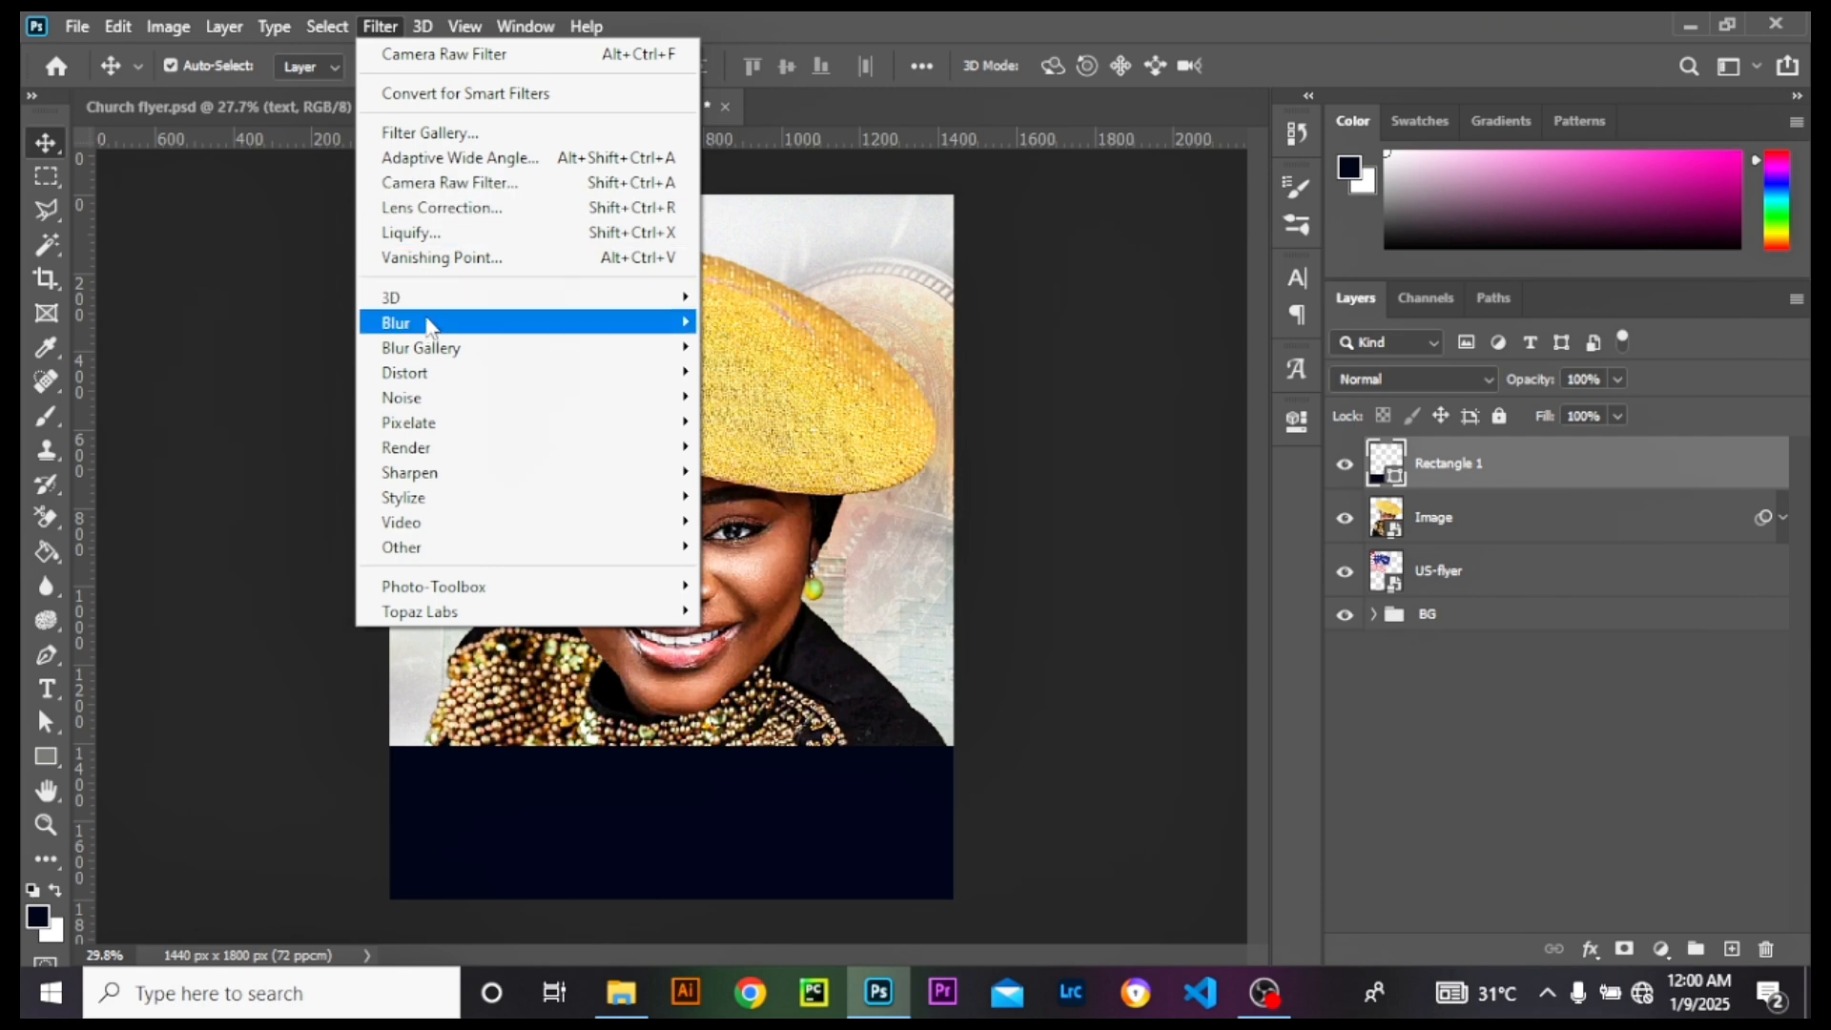
{"action": "mouse_move", "coordinate": [426, 326]}
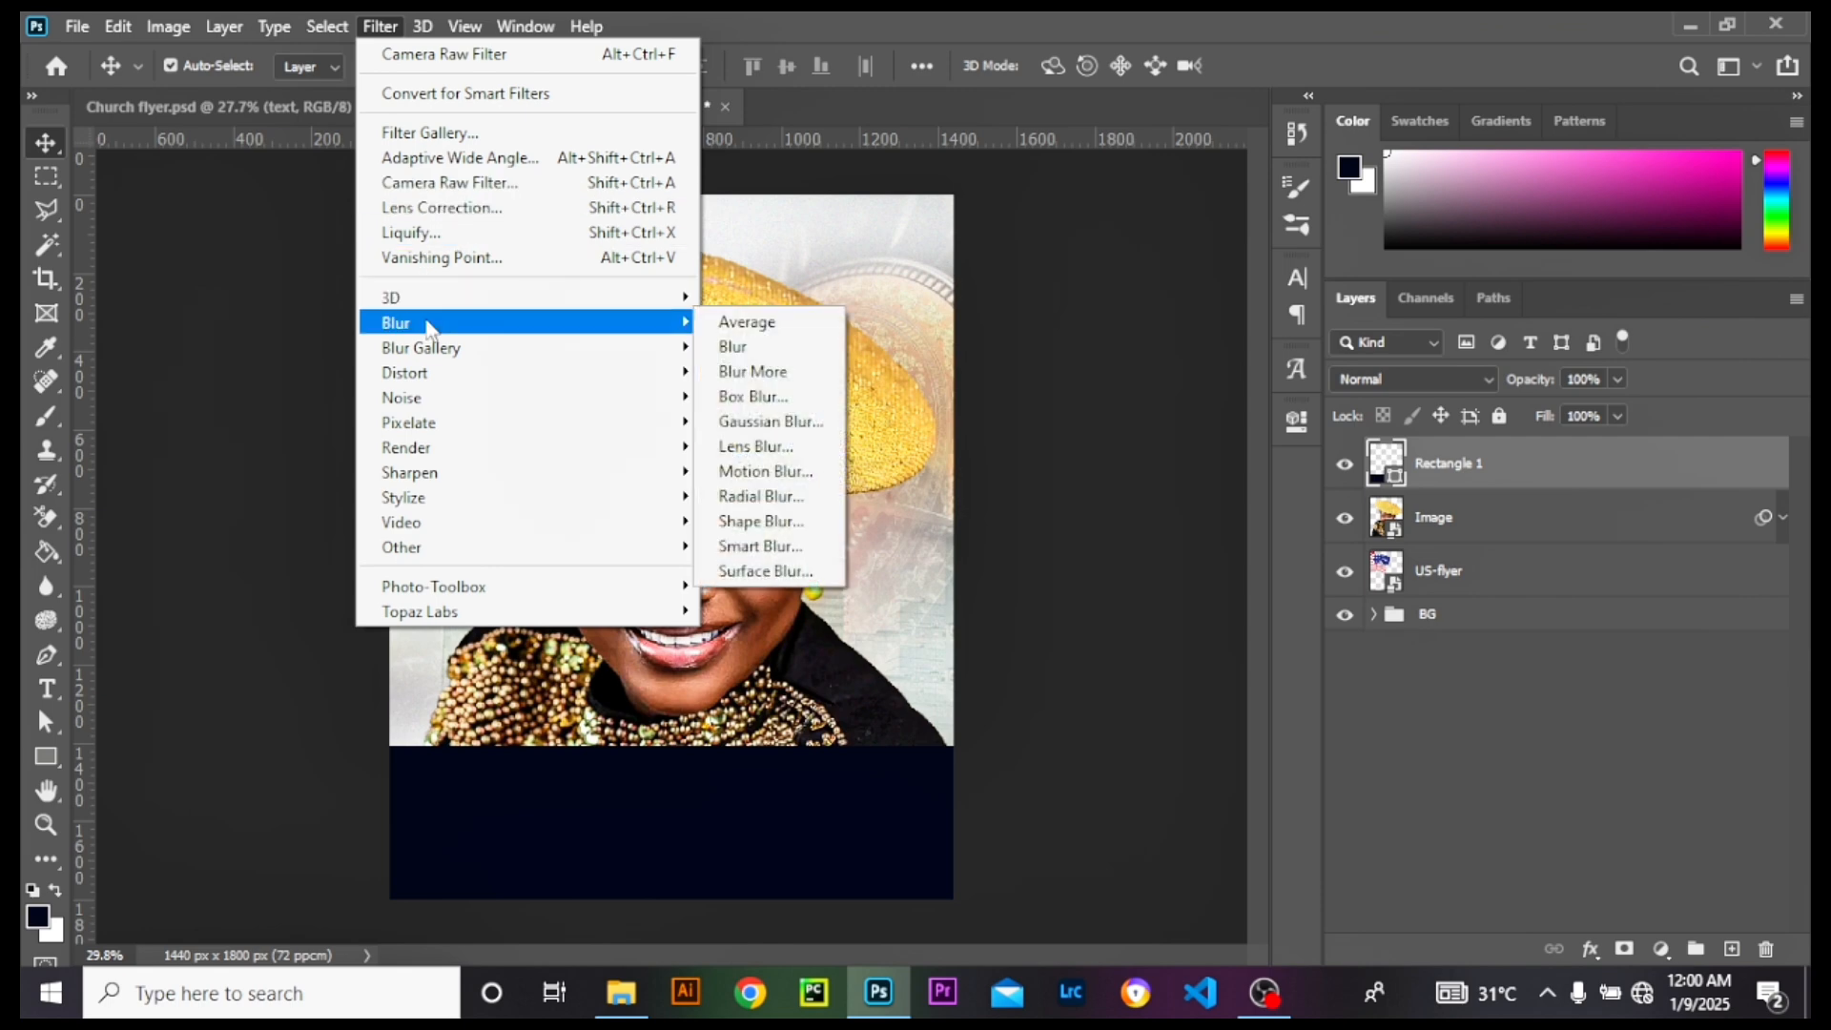
{"action": "left_click", "coordinate": [807, 423]}
{"action": "left_click", "coordinate": [841, 392]}
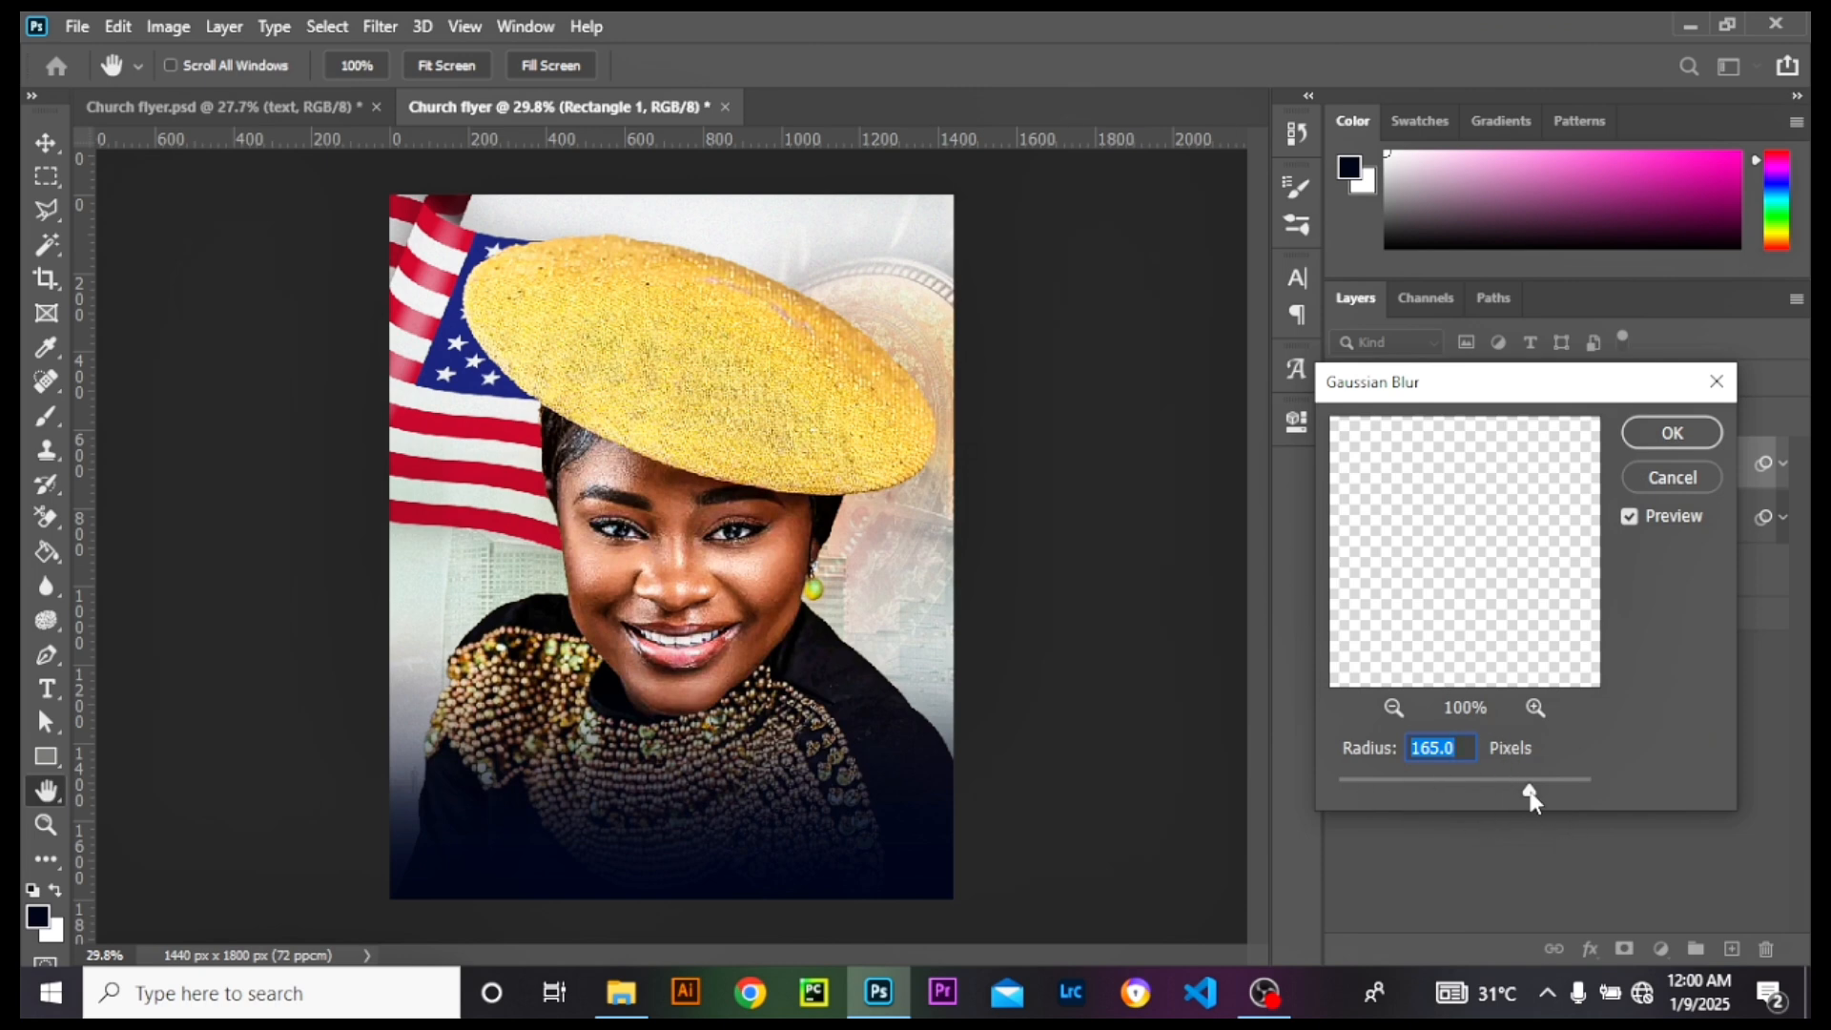
{"action": "left_click_drag", "start_coordinate": [1516, 784], "coordinate": [1527, 784]}
{"action": "type", "text": "165"}
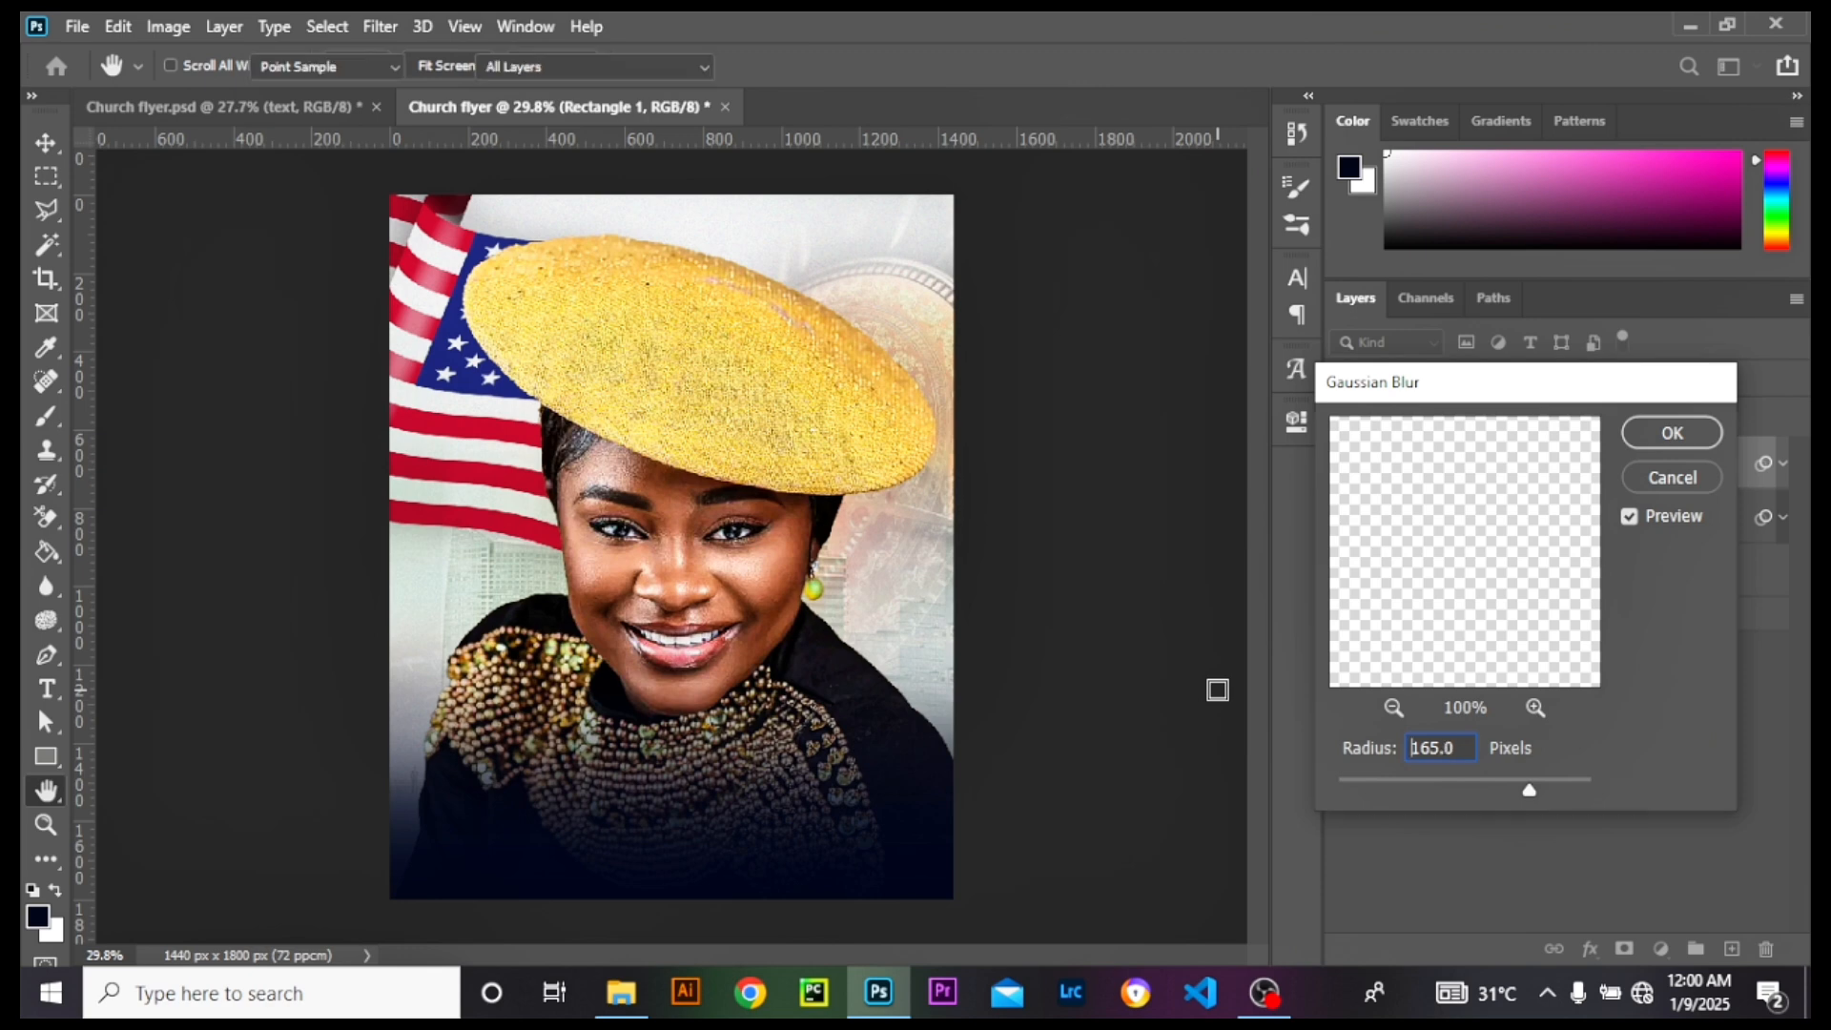
{"action": "key", "text": "Return"}
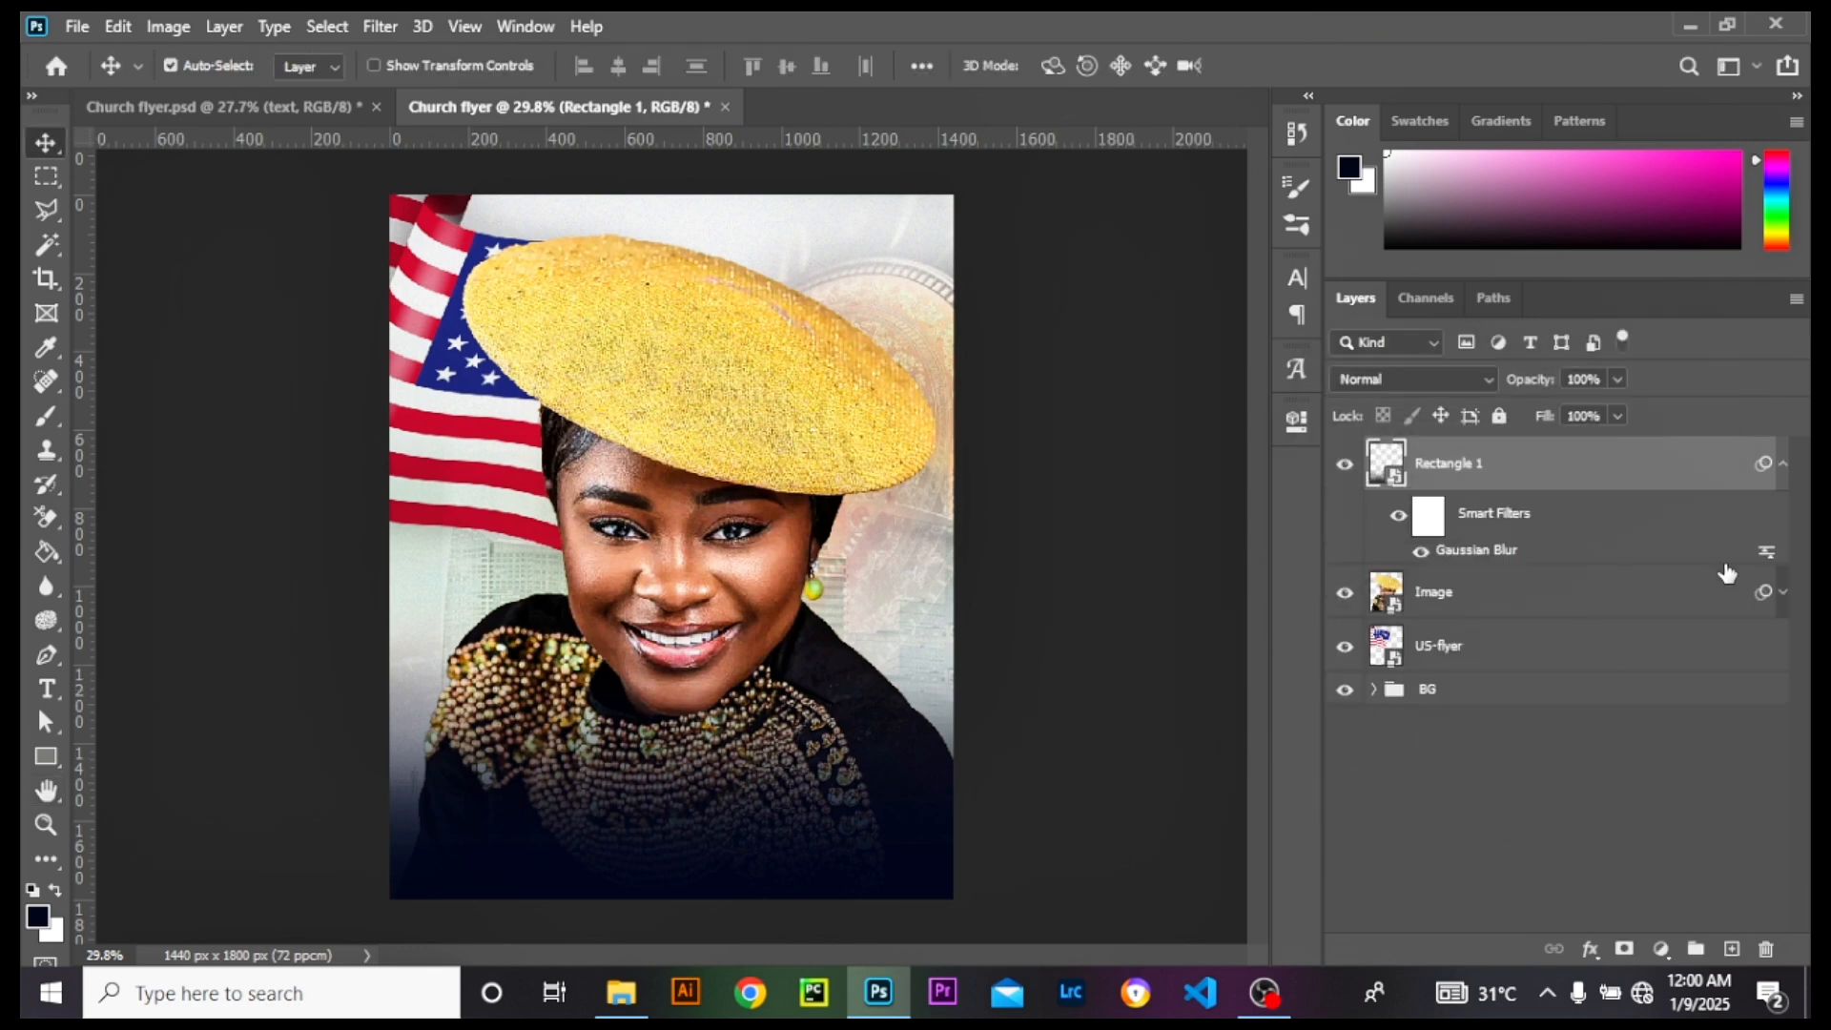
{"action": "left_click", "coordinate": [1783, 465]}
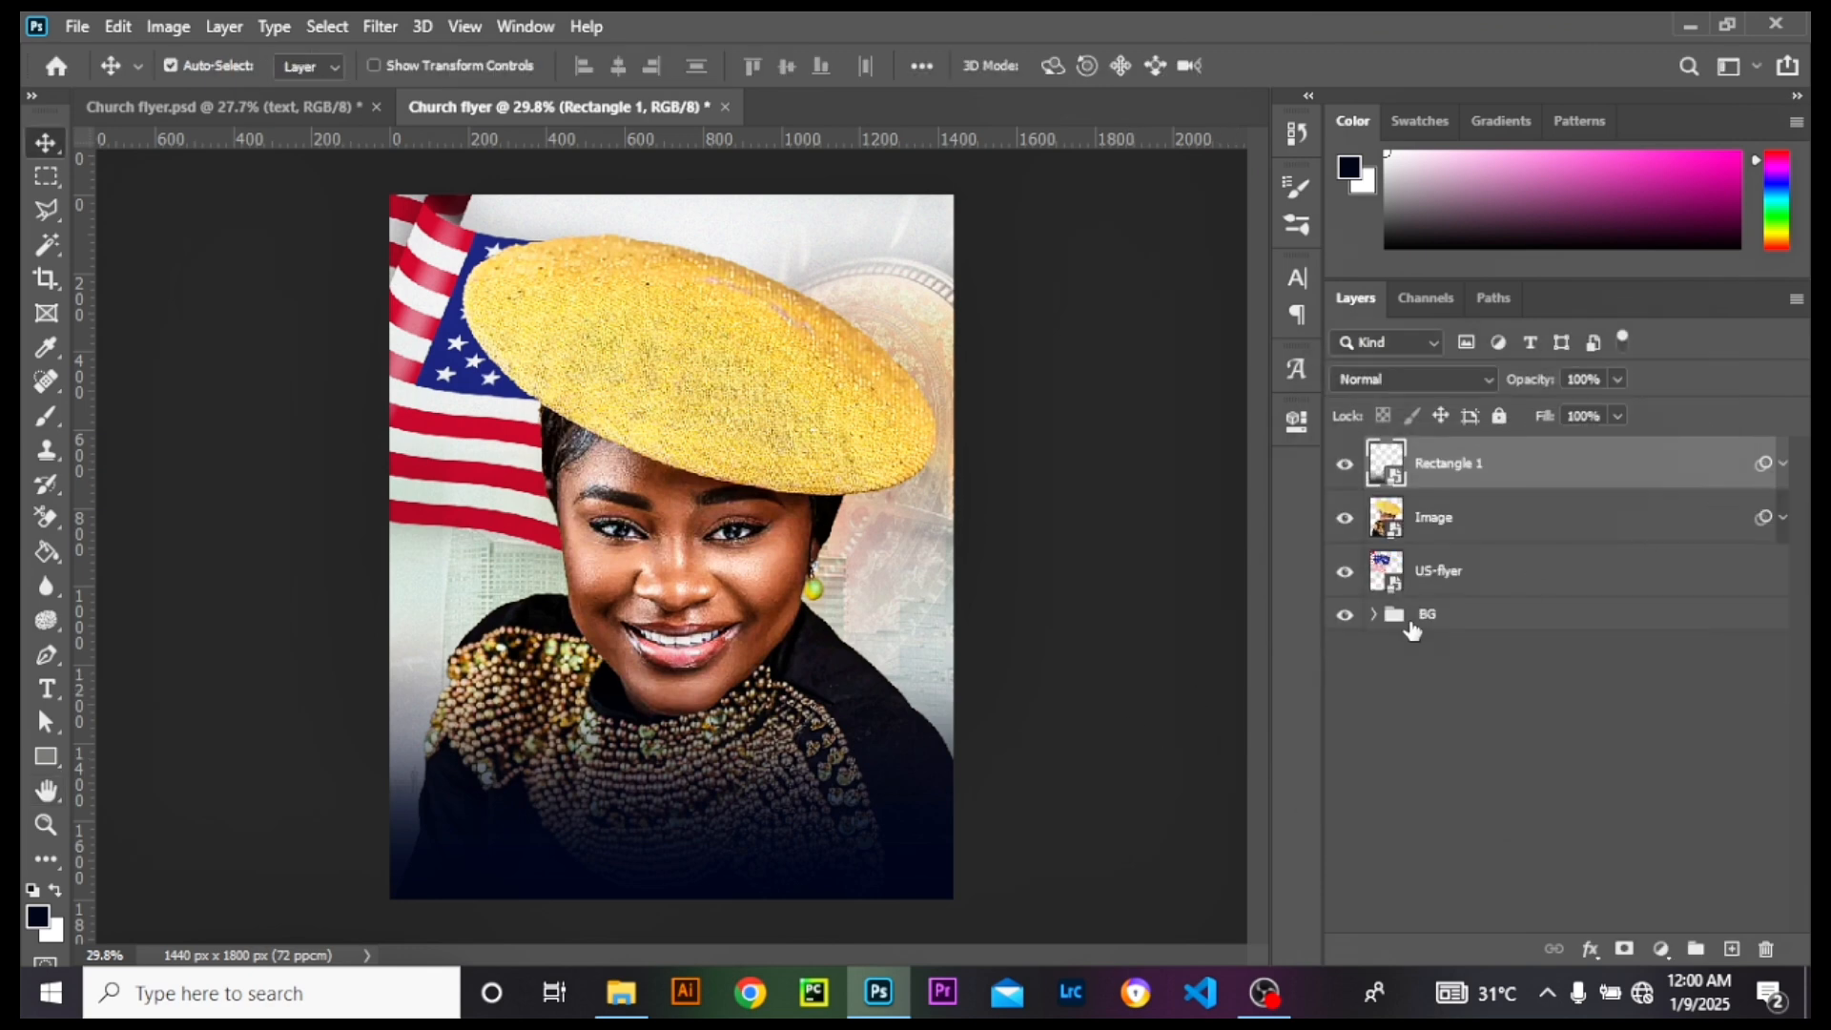
{"action": "key", "text": "ctrl+minus"}
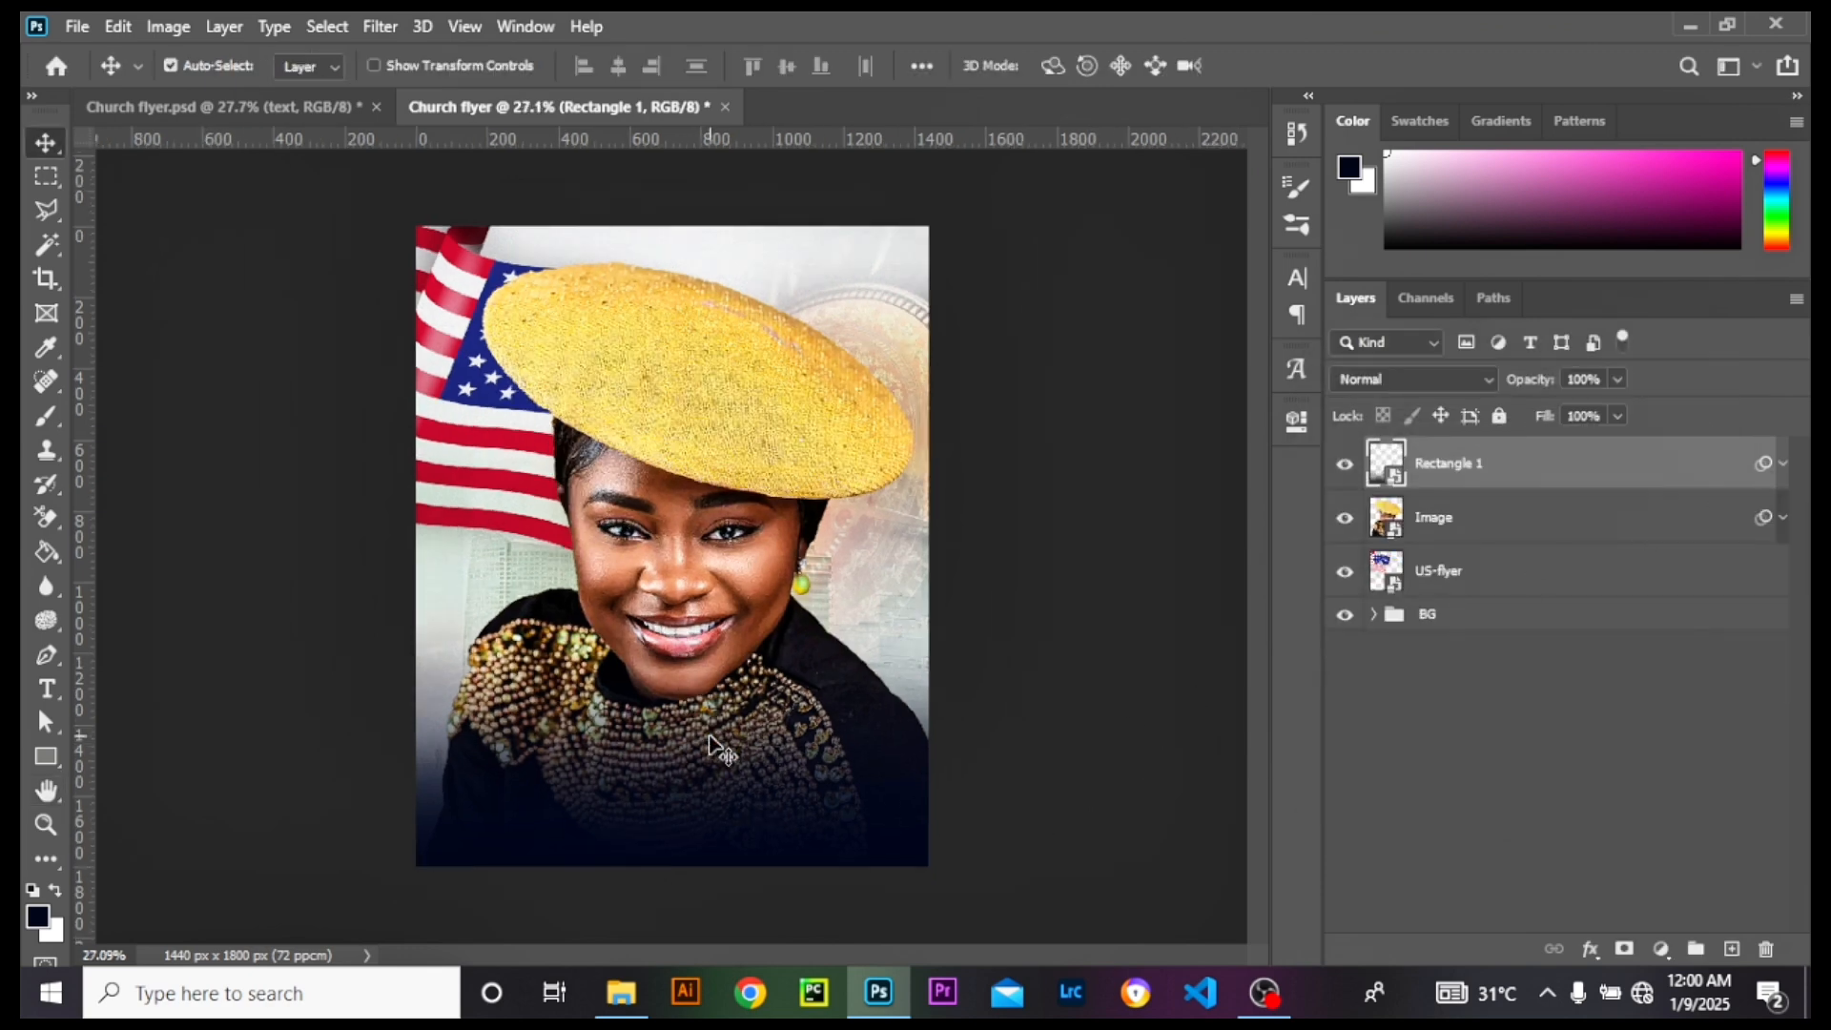
Step: Open Rectangle 1's smart-object contents as Rectangle 12.psb, then return and select US-flyer
{"action": "left_click", "coordinate": [290, 111]}
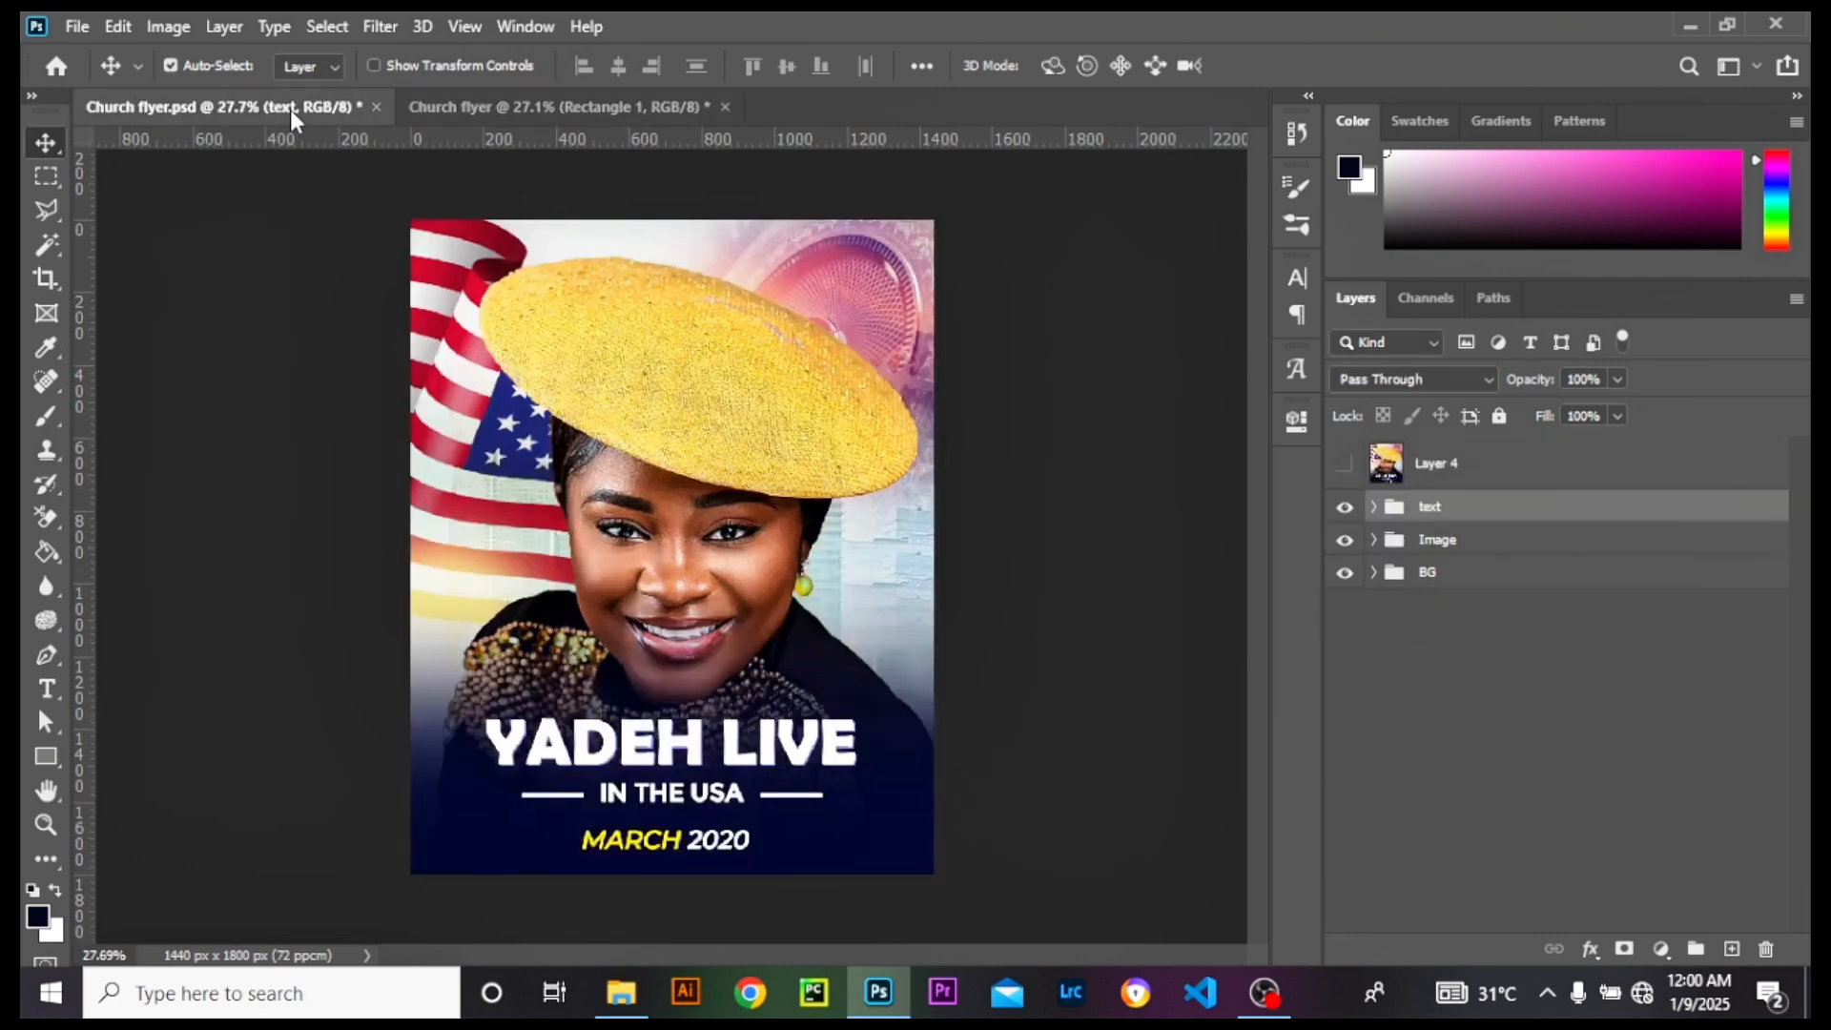
{"action": "left_click", "coordinate": [530, 105]}
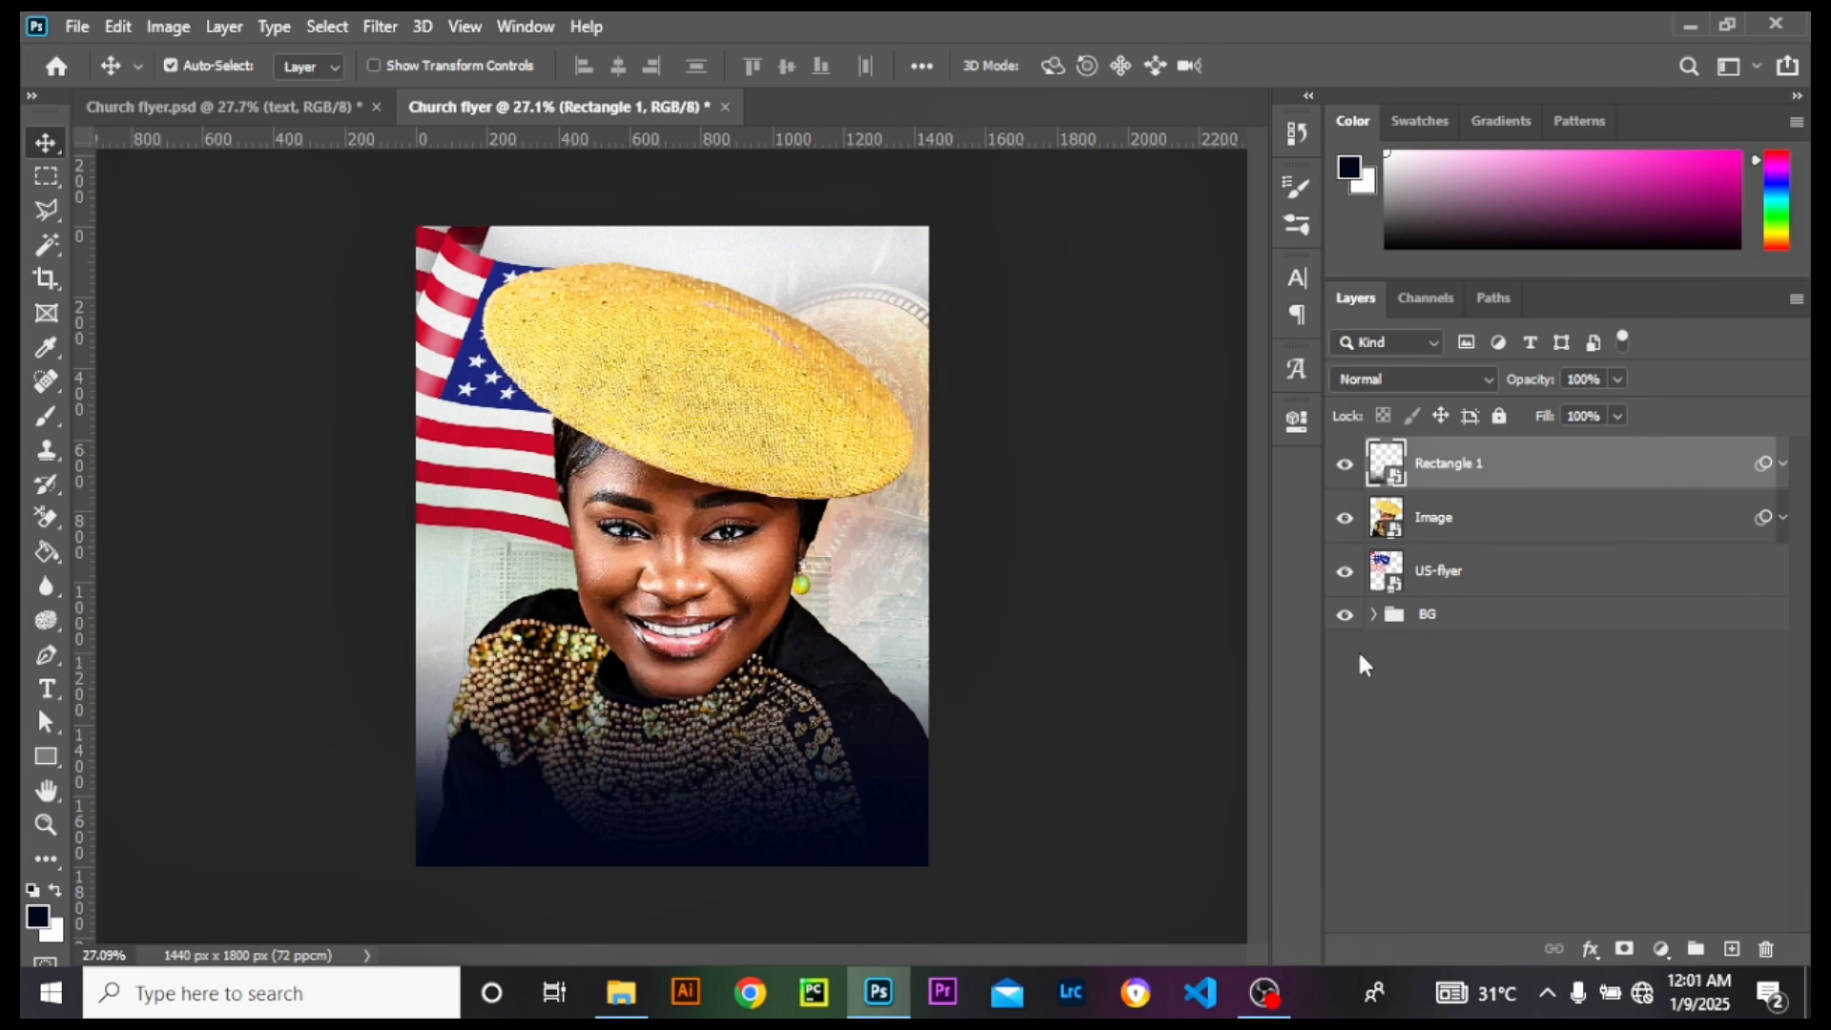
{"action": "double_click", "coordinate": [1397, 473]}
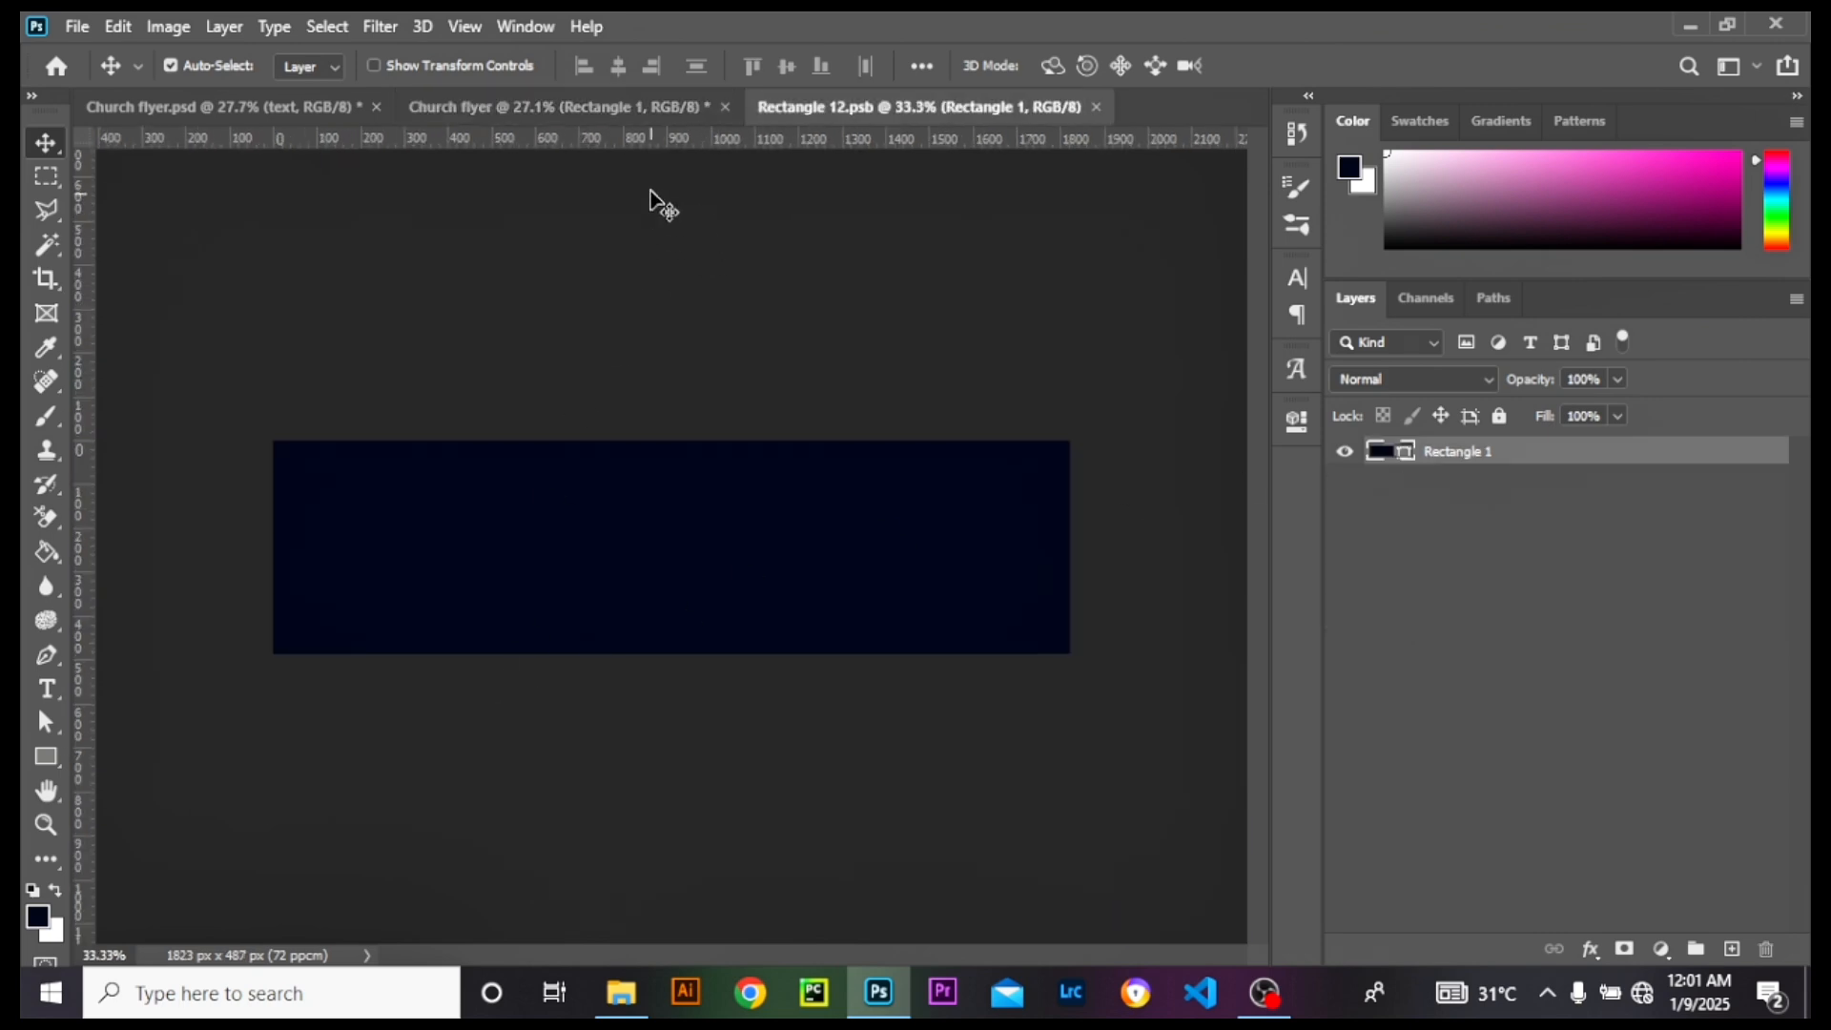
{"action": "left_click", "coordinate": [576, 107]}
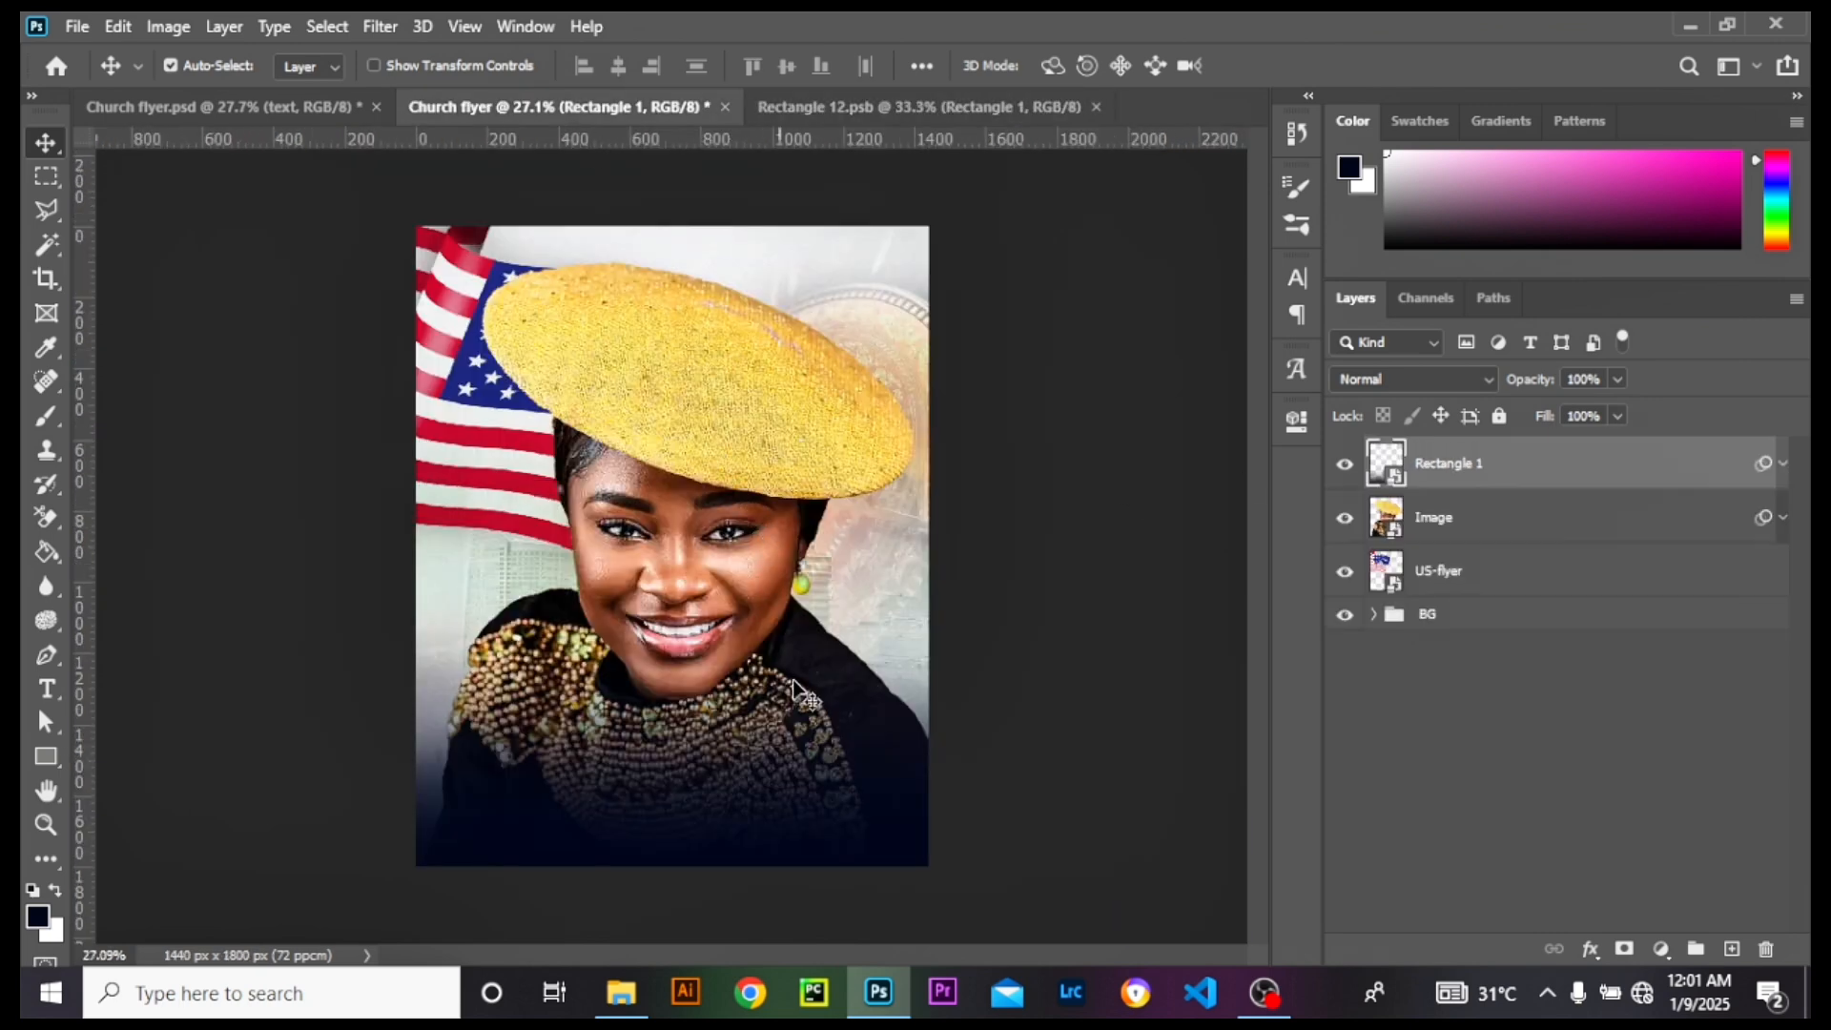
{"action": "left_click", "coordinate": [1456, 577]}
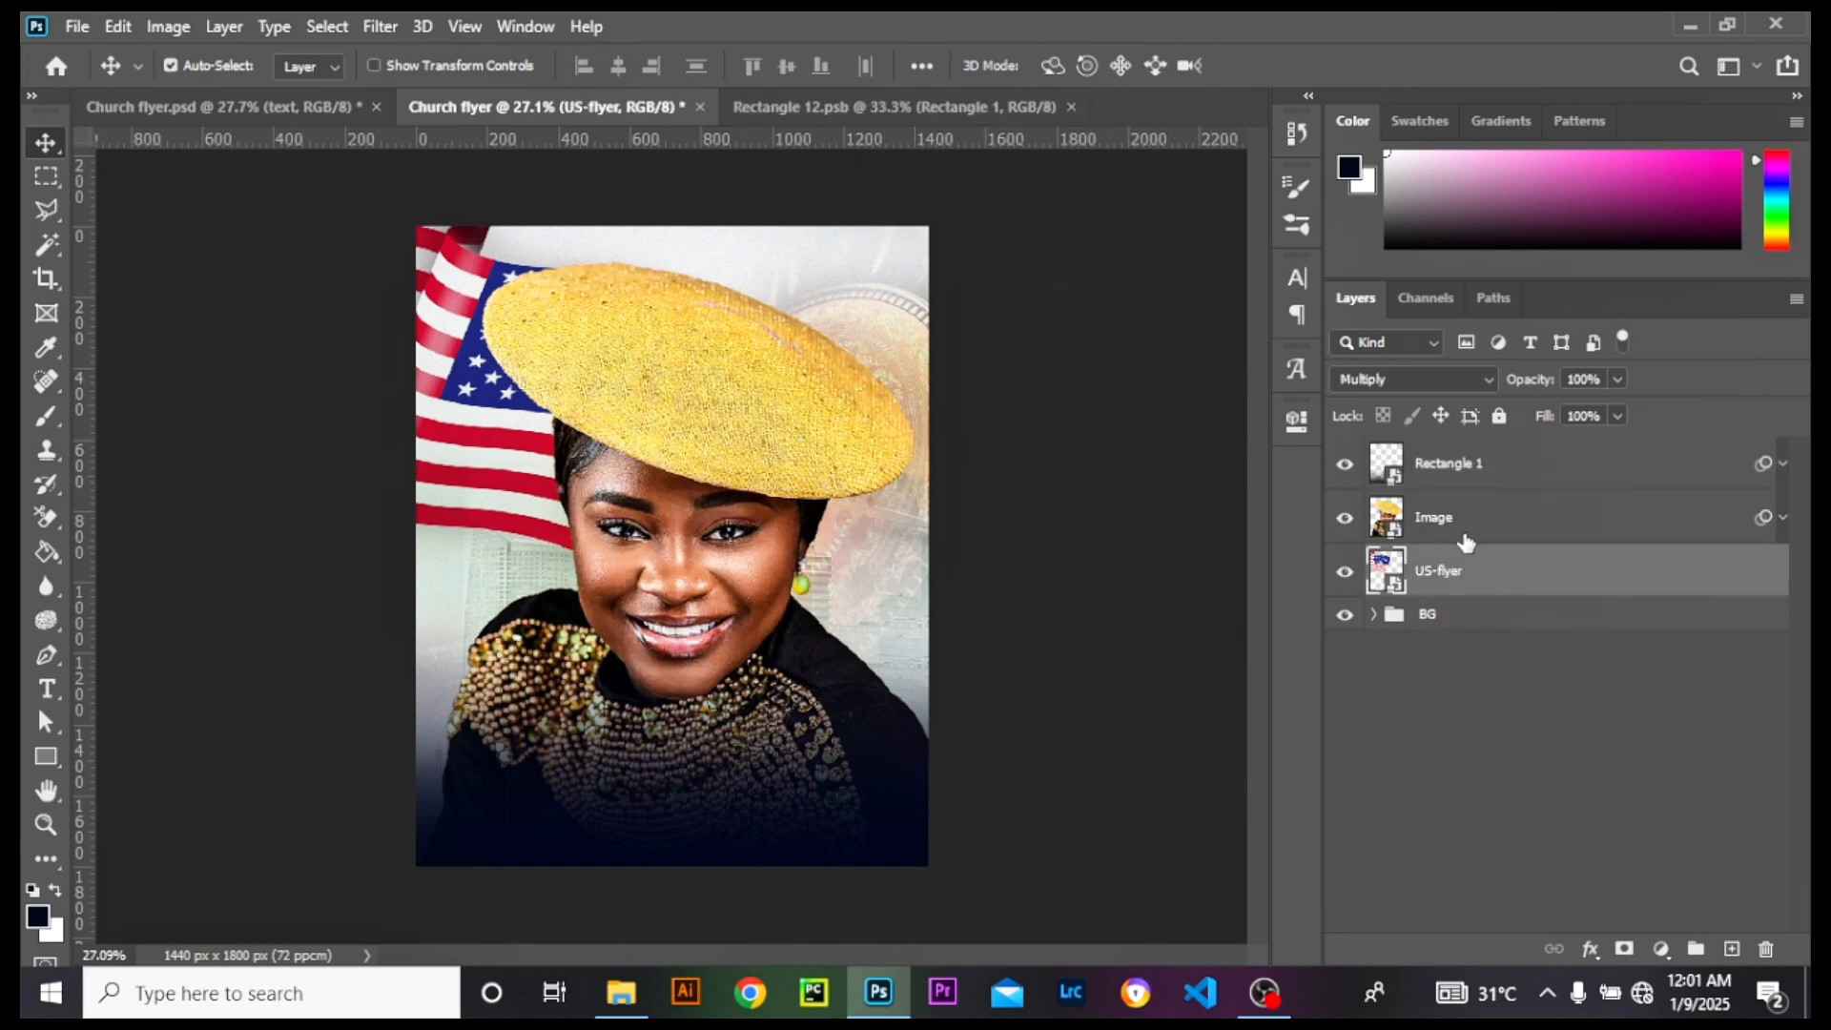
Step: On new Layer 1, paint flag blue 202b78 behind the hat at top right, in Overlay mode
{"action": "left_click", "coordinate": [1733, 950]}
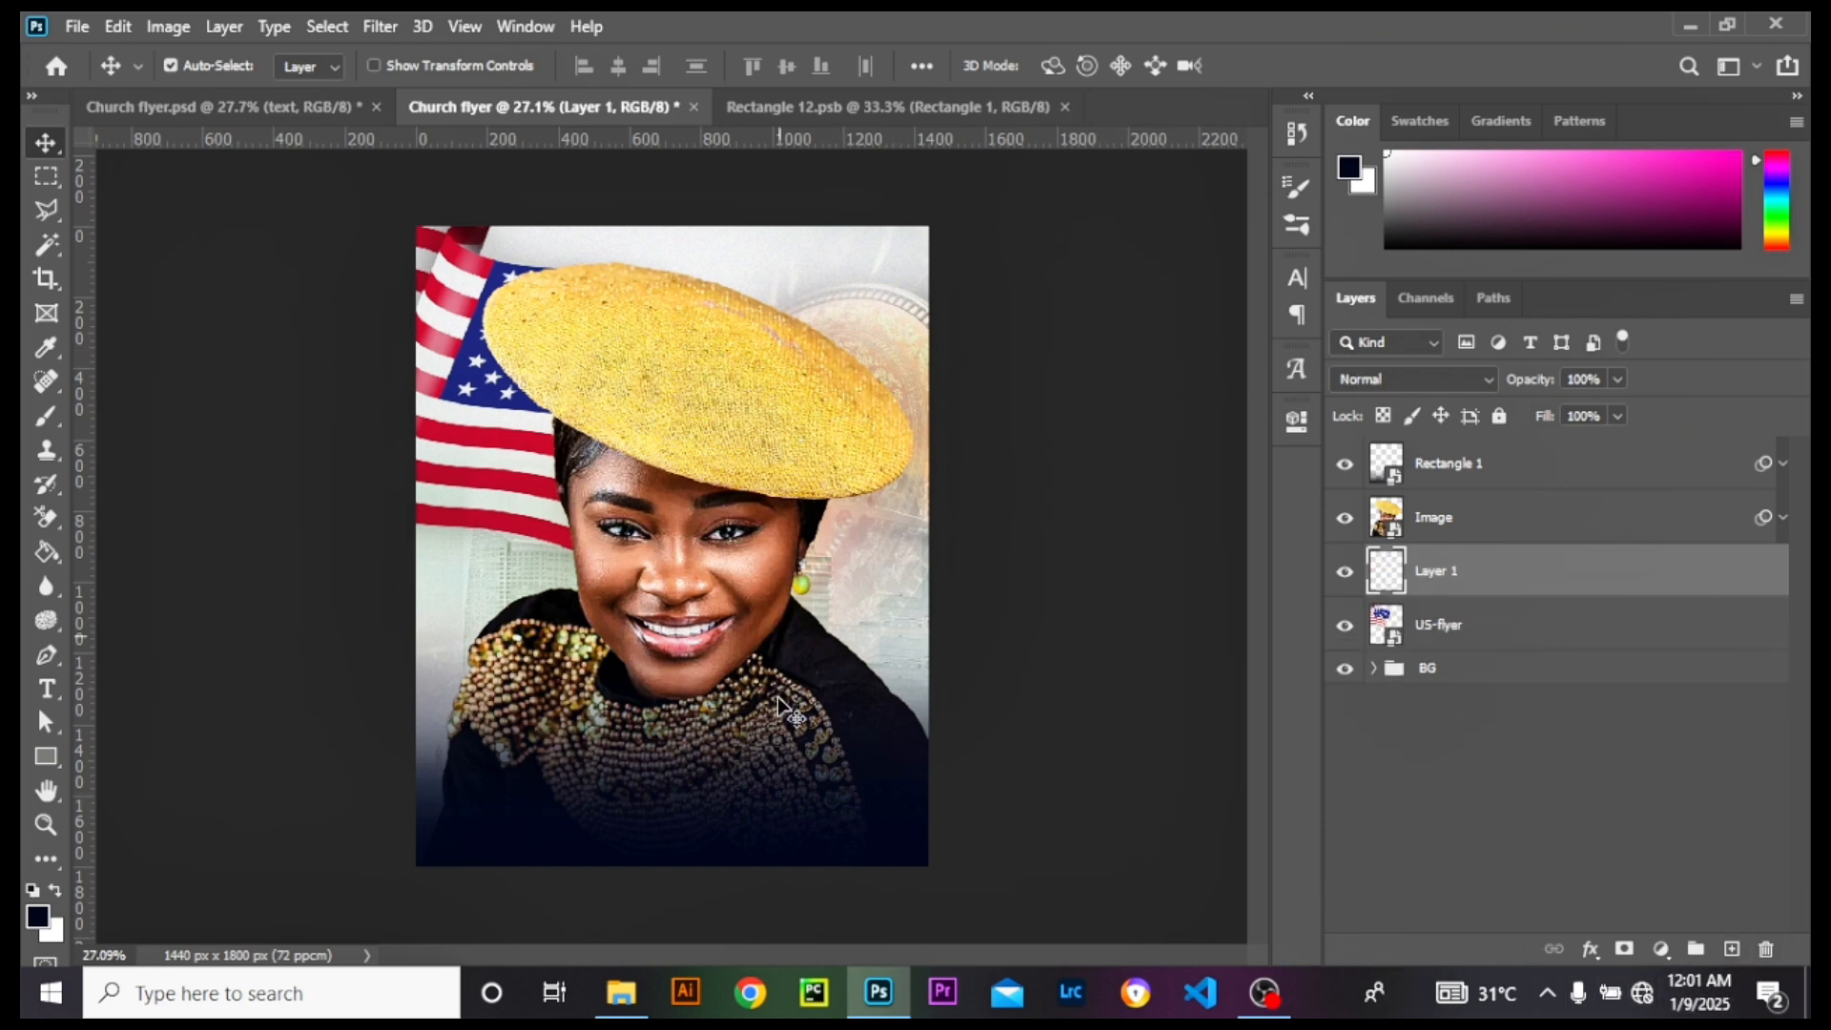
{"action": "key", "text": "b"}
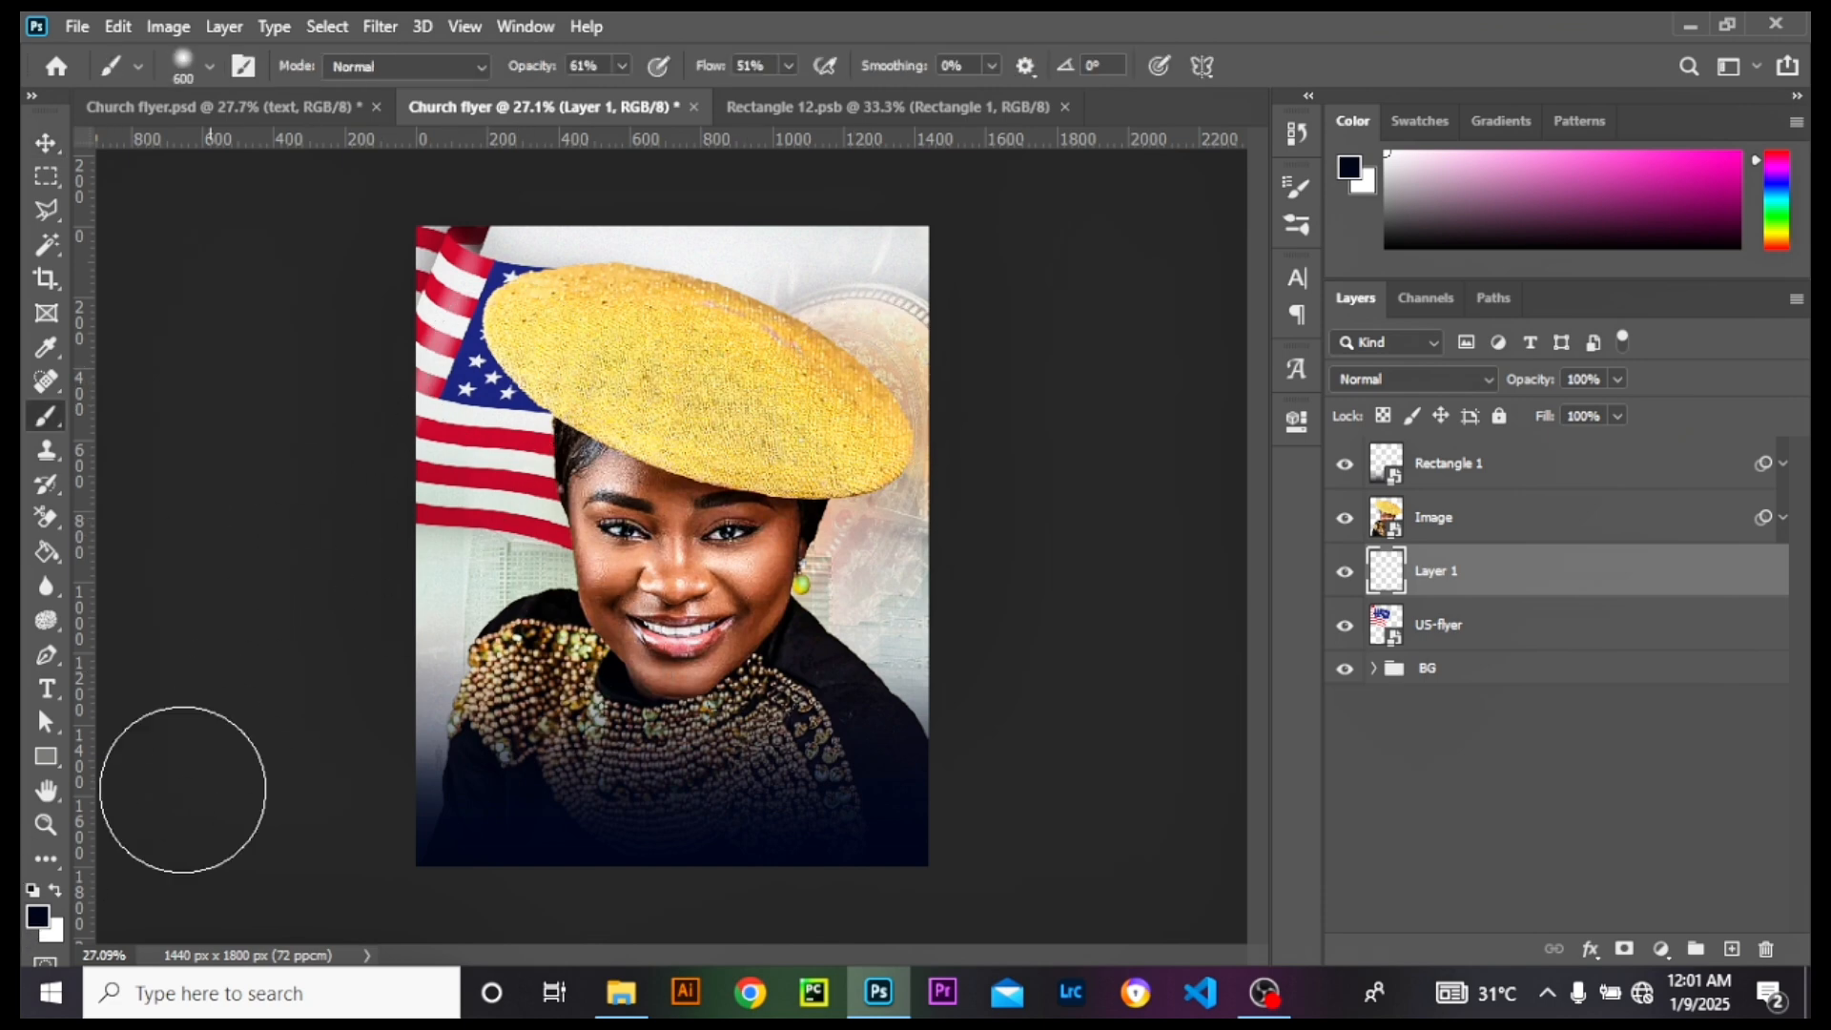
{"action": "left_click", "coordinate": [37, 917]}
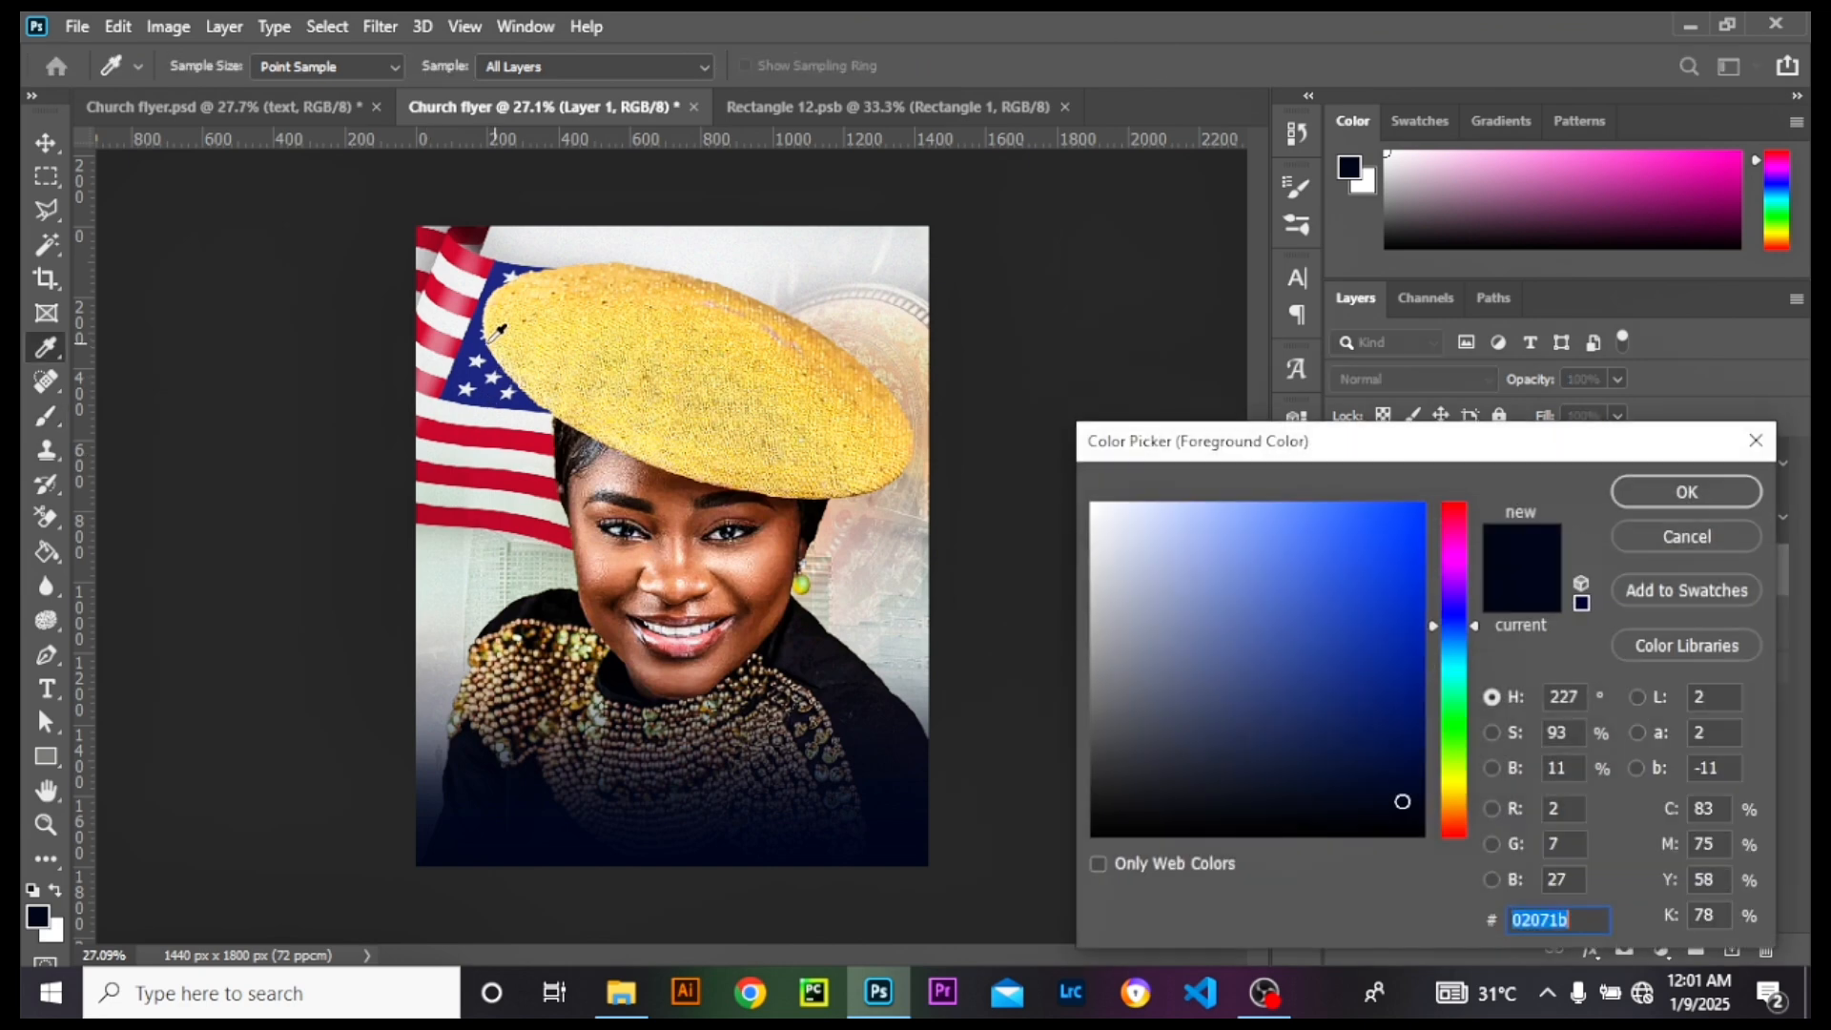
{"action": "left_click", "coordinate": [472, 355]}
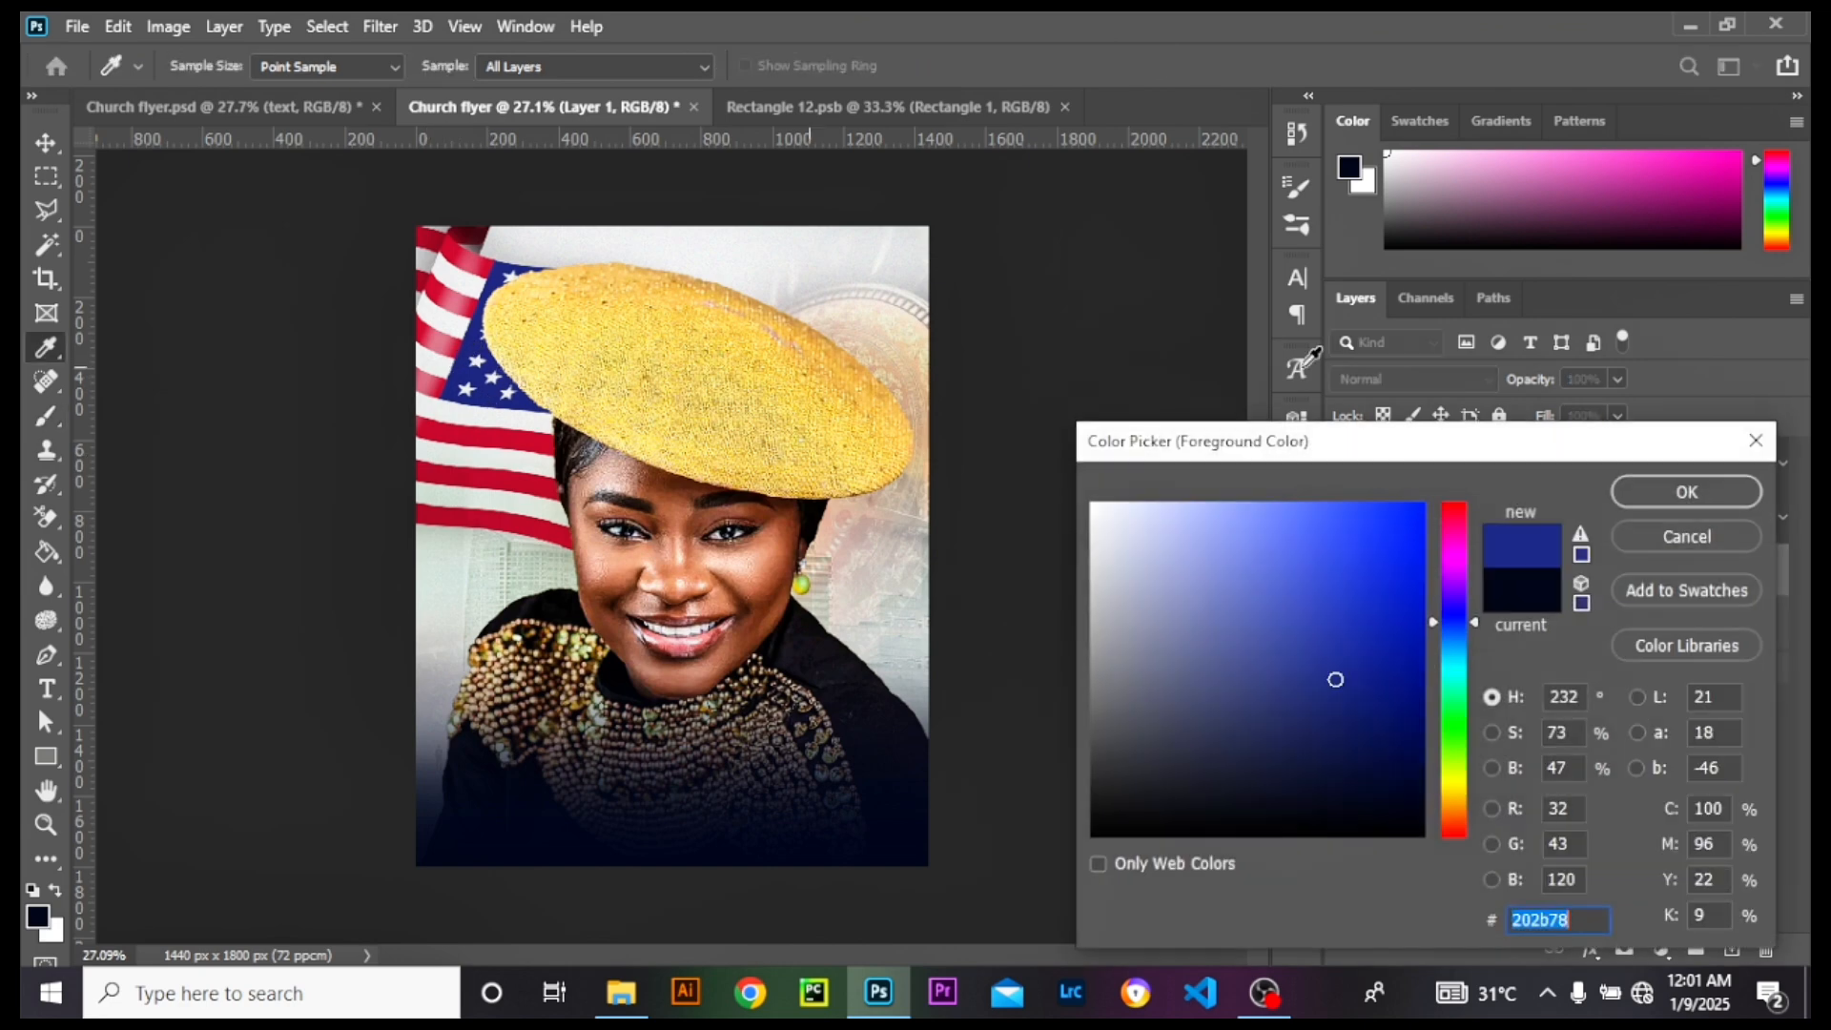
{"action": "left_click", "coordinate": [1700, 491]}
{"action": "mouse_move", "coordinate": [869, 279]}
{"action": "left_mouse_down"}
{"action": "mouse_move", "coordinate": [942, 429]}
{"action": "mouse_move", "coordinate": [857, 279]}
{"action": "mouse_move", "coordinate": [892, 285]}
{"action": "mouse_move", "coordinate": [775, 278]}
{"action": "mouse_move", "coordinate": [950, 298]}
{"action": "mouse_move", "coordinate": [860, 331]}
{"action": "mouse_move", "coordinate": [926, 352]}
{"action": "mouse_move", "coordinate": [935, 279]}
{"action": "mouse_move", "coordinate": [978, 246]}
{"action": "mouse_move", "coordinate": [745, 280]}
{"action": "mouse_move", "coordinate": [918, 266]}
{"action": "mouse_move", "coordinate": [766, 250]}
{"action": "mouse_move", "coordinate": [926, 250]}
{"action": "mouse_move", "coordinate": [827, 263]}
{"action": "mouse_move", "coordinate": [943, 263]}
{"action": "mouse_move", "coordinate": [931, 327]}
{"action": "left_mouse_up"}
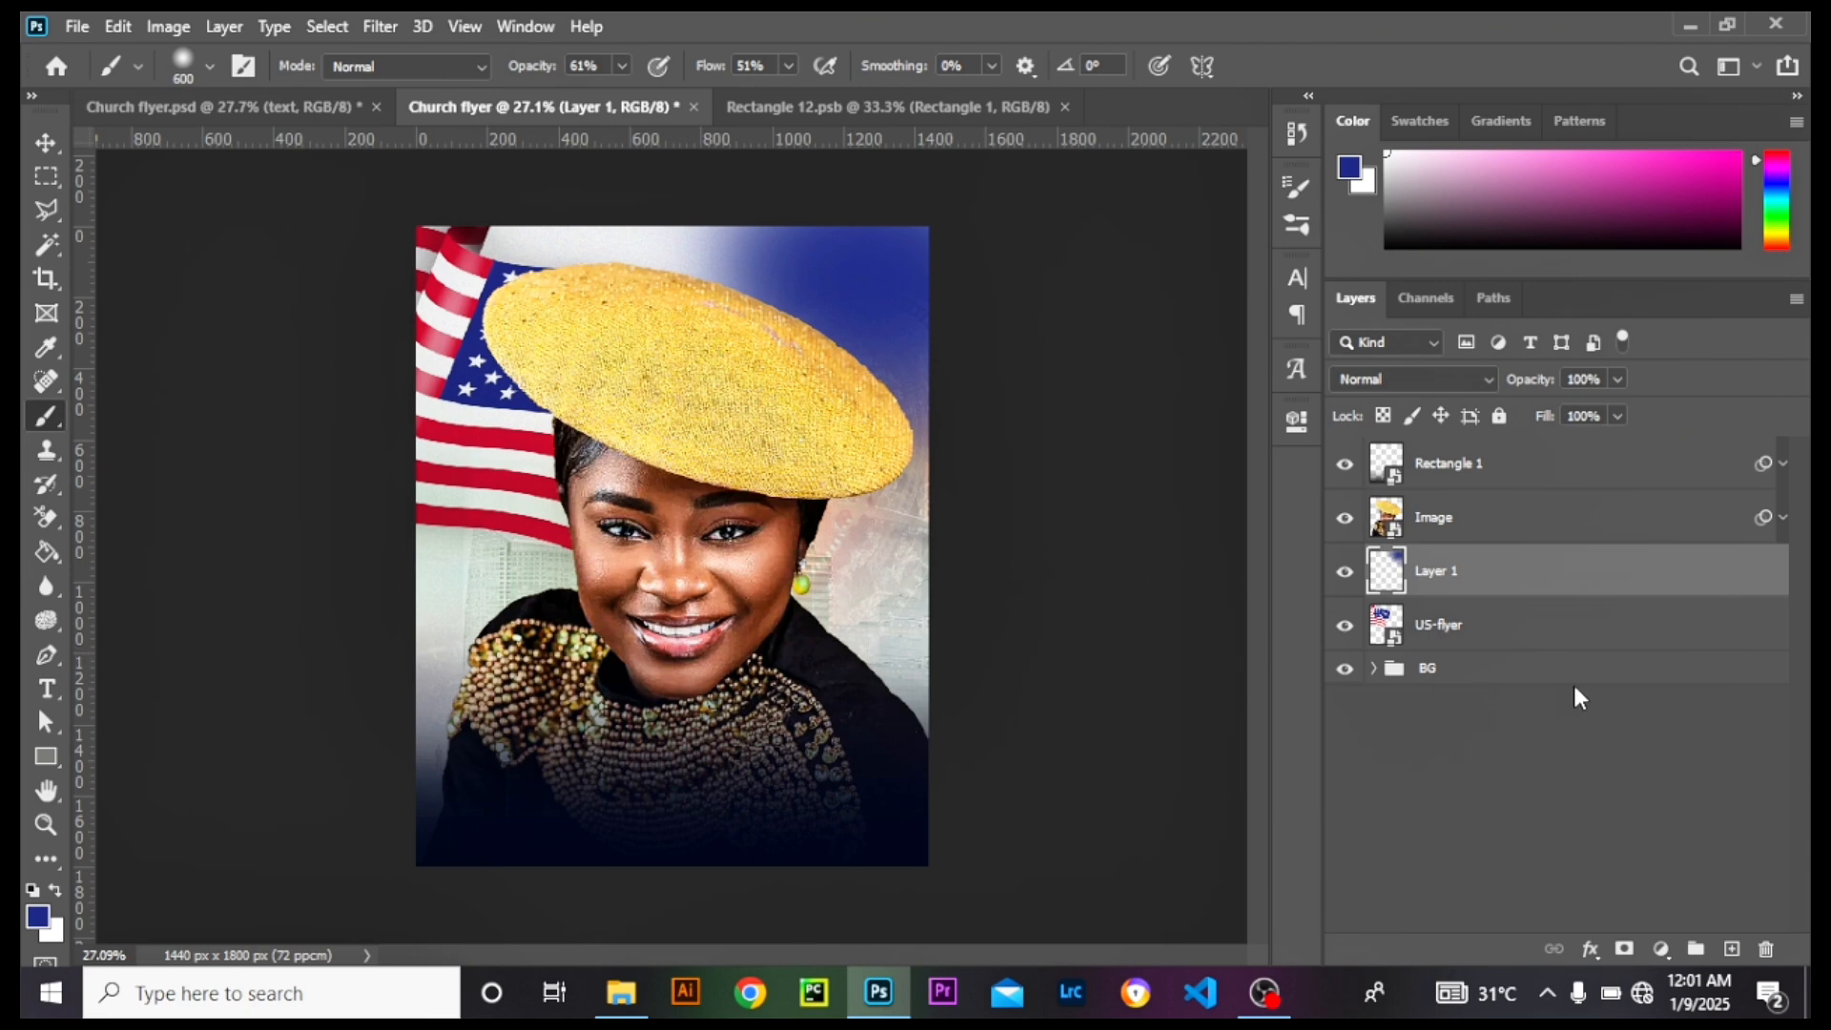
{"action": "left_click", "coordinate": [1383, 375]}
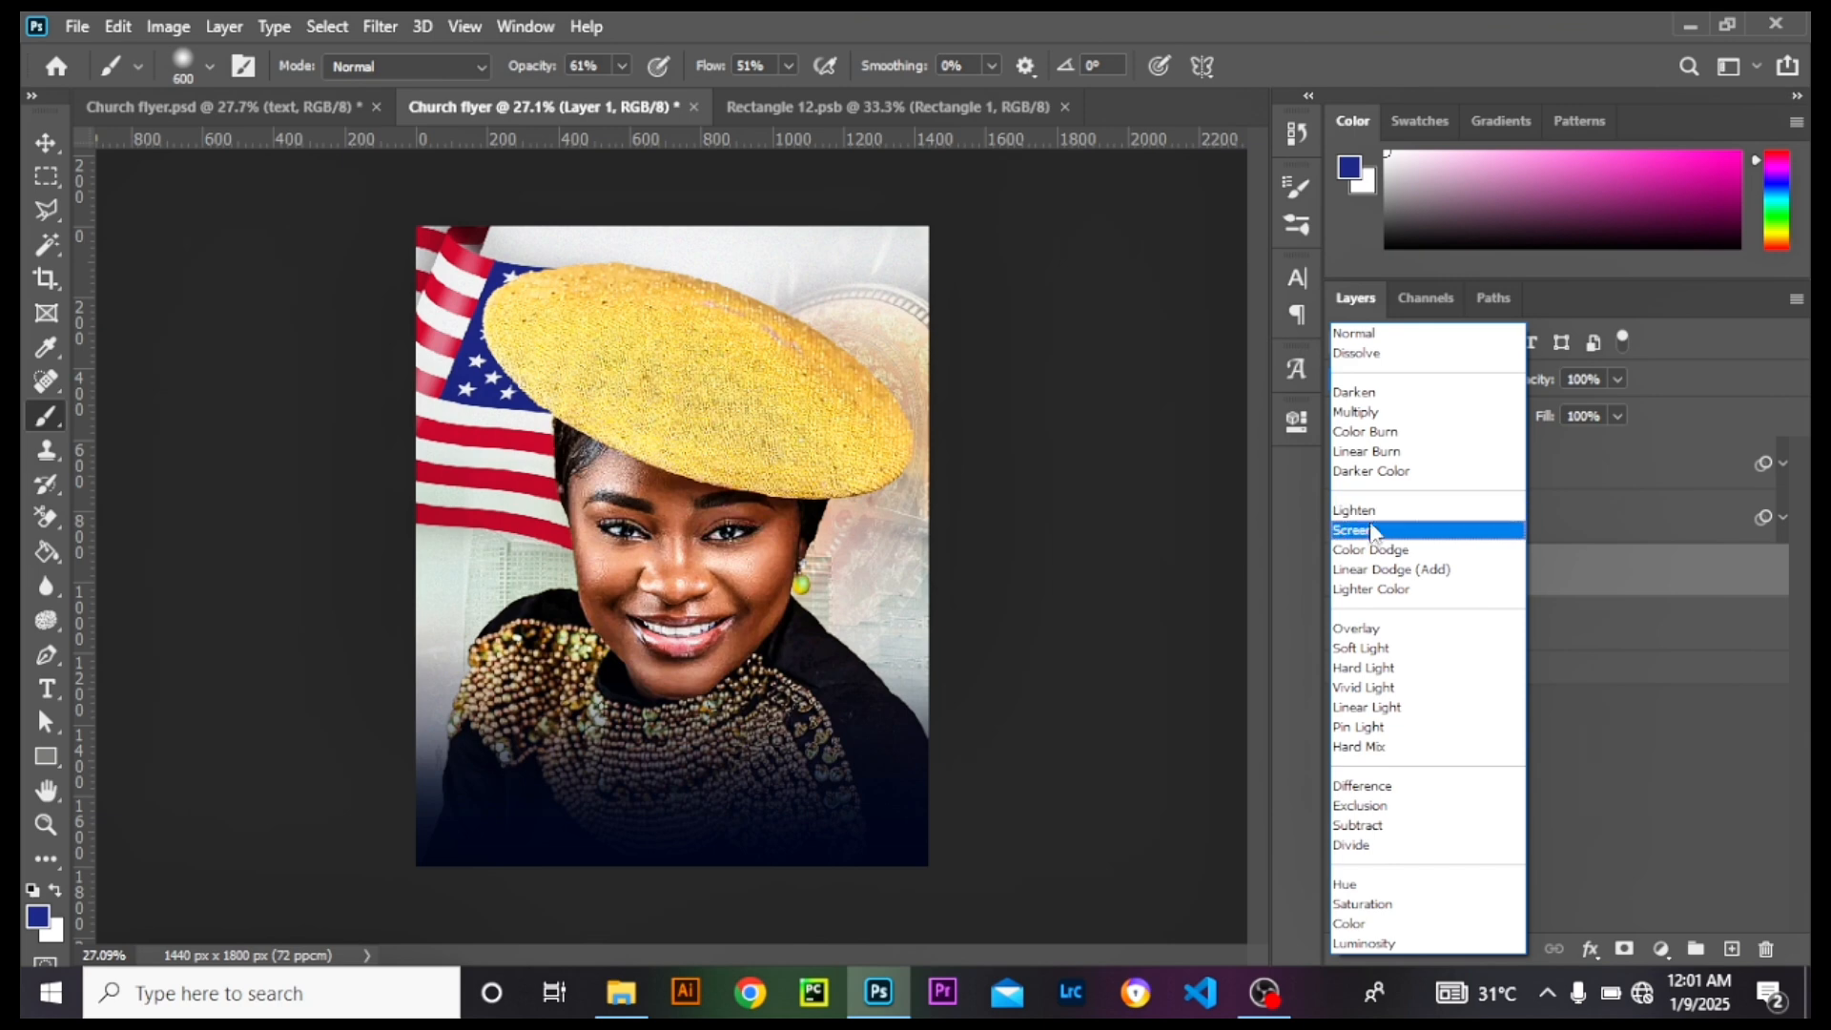
{"action": "left_click", "coordinate": [1370, 632]}
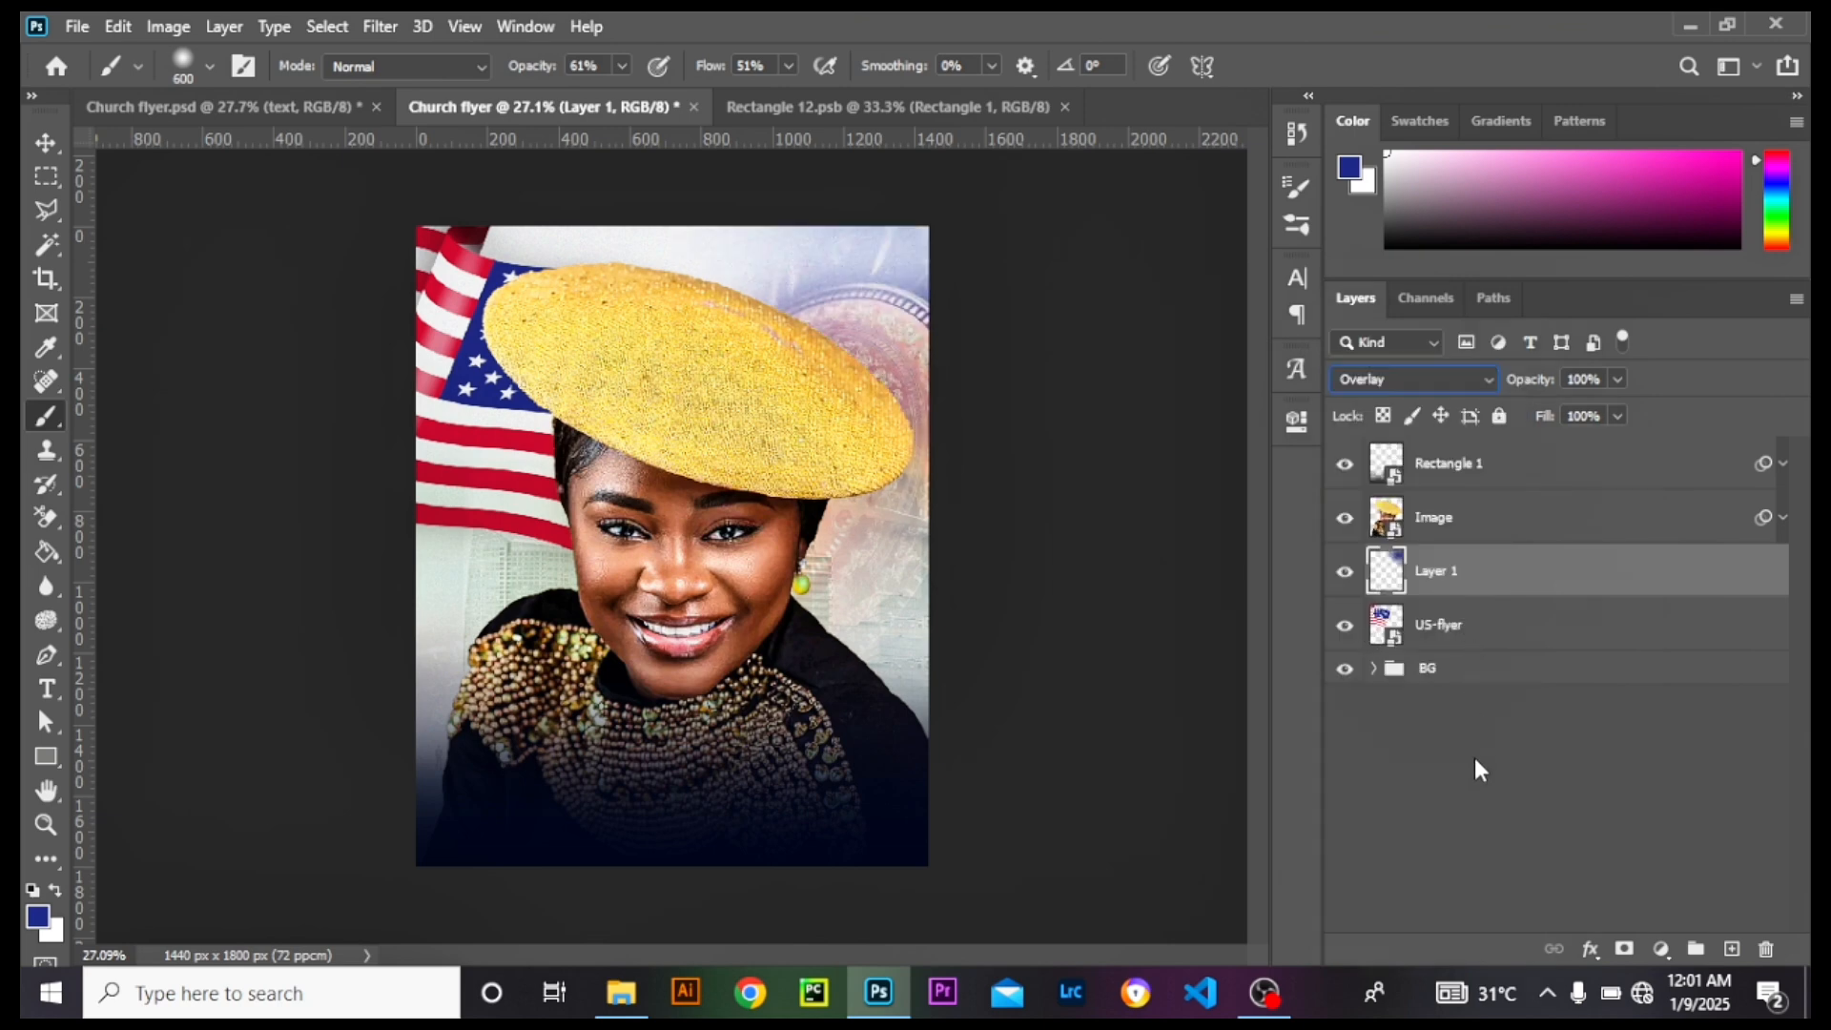
Step: Add Layer 2, paint flag blue near the right edge, and set it to Overlay
{"action": "left_click", "coordinate": [1736, 949]}
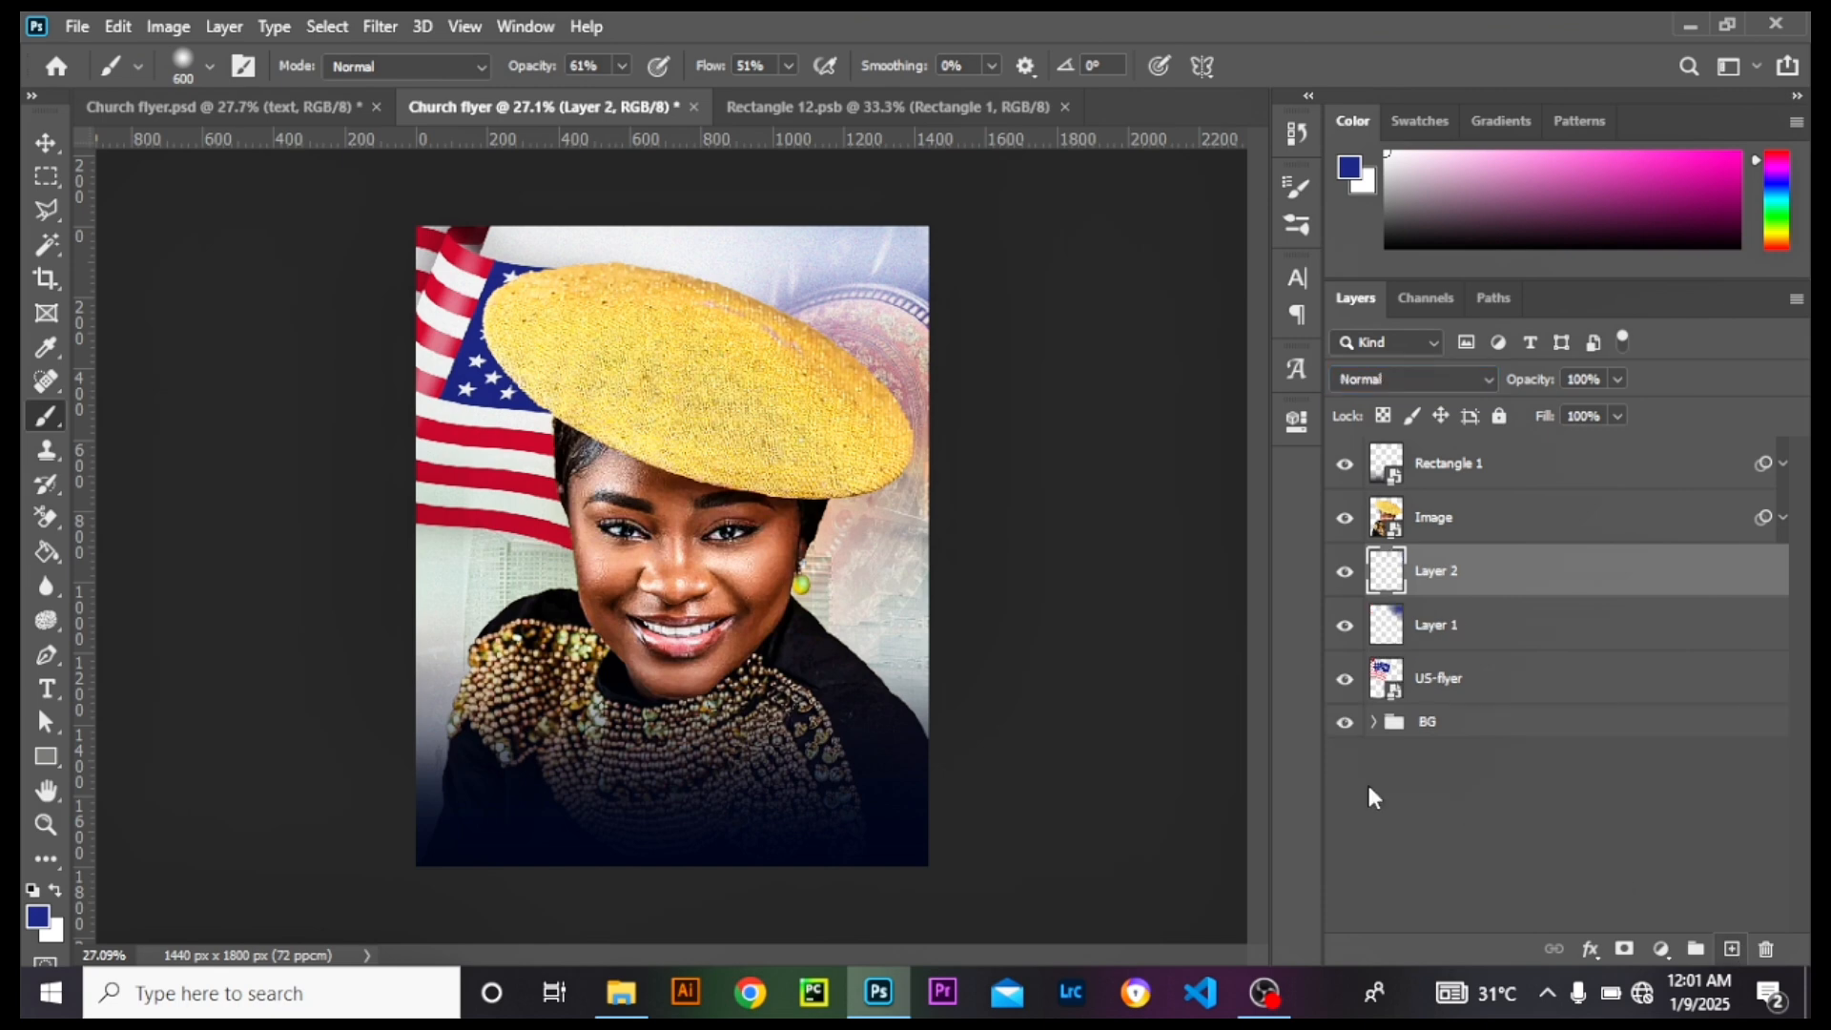
{"action": "mouse_move", "coordinate": [934, 573]}
{"action": "left_mouse_down"}
{"action": "mouse_move", "coordinate": [940, 543]}
{"action": "mouse_move", "coordinate": [982, 572]}
{"action": "mouse_move", "coordinate": [923, 553]}
{"action": "mouse_move", "coordinate": [907, 580]}
{"action": "mouse_move", "coordinate": [930, 586]}
{"action": "left_mouse_up"}
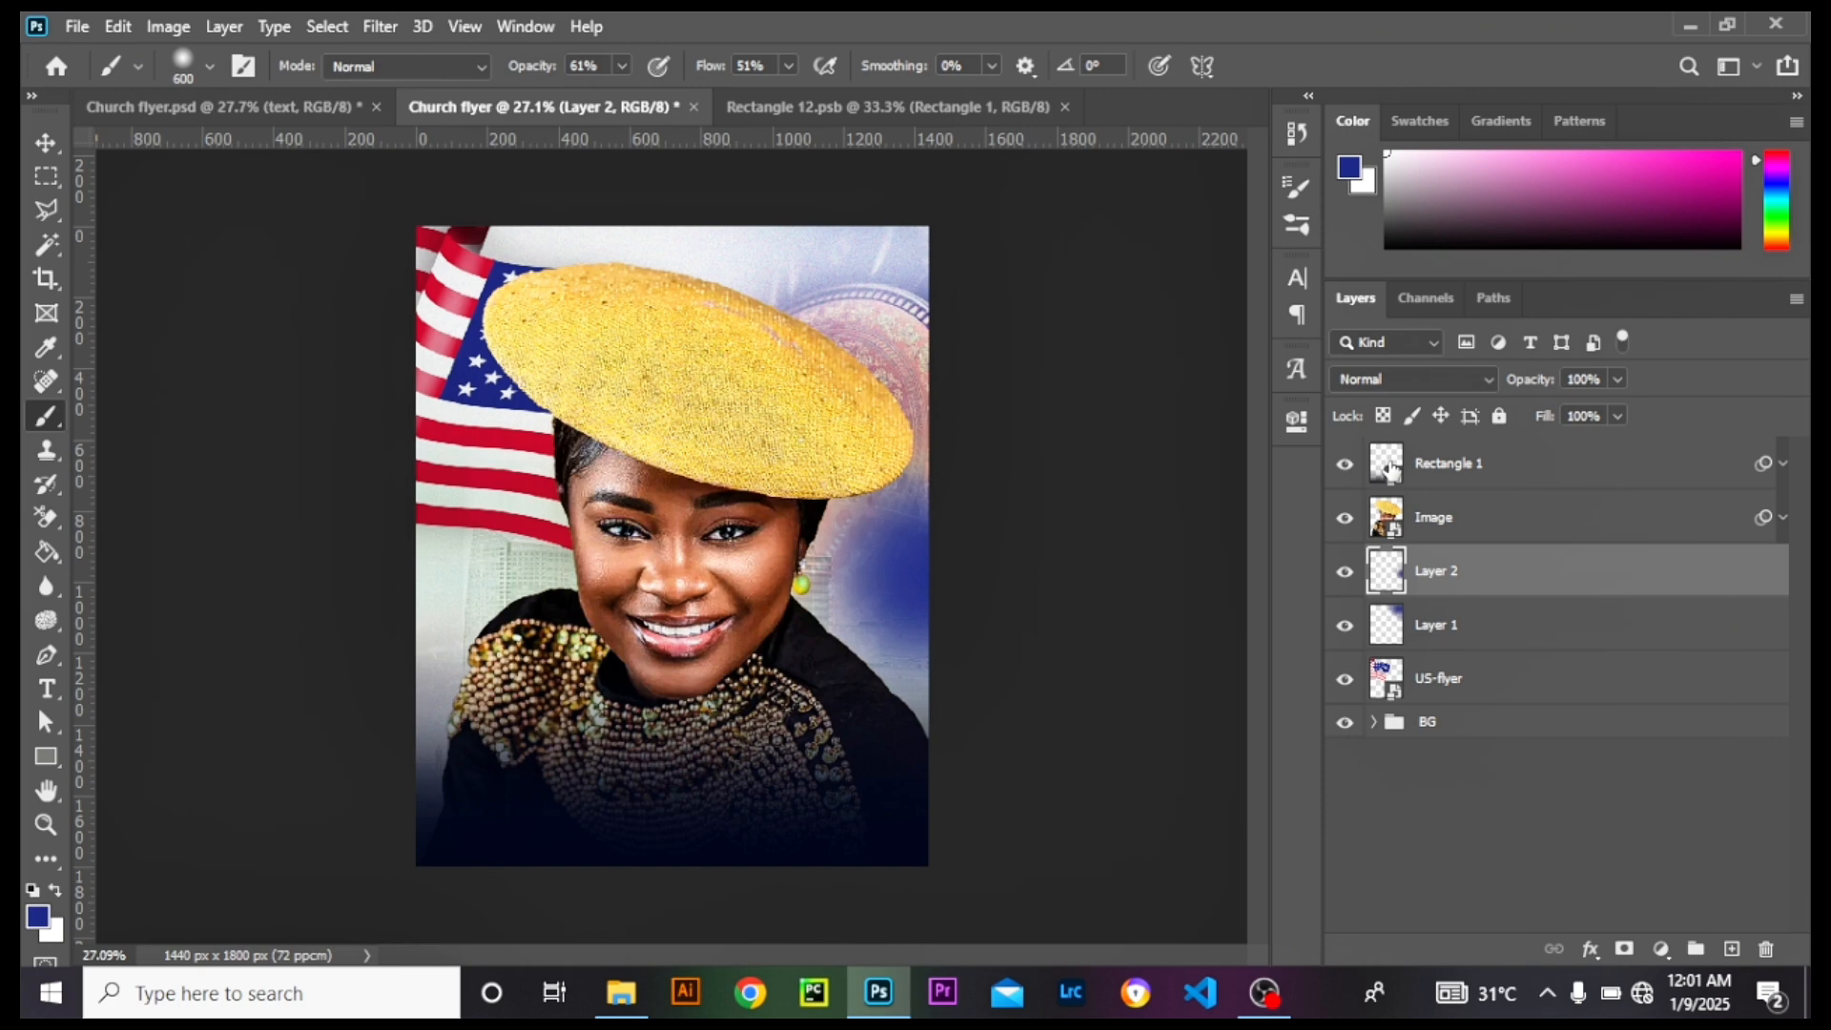
{"action": "left_click", "coordinate": [1449, 379]}
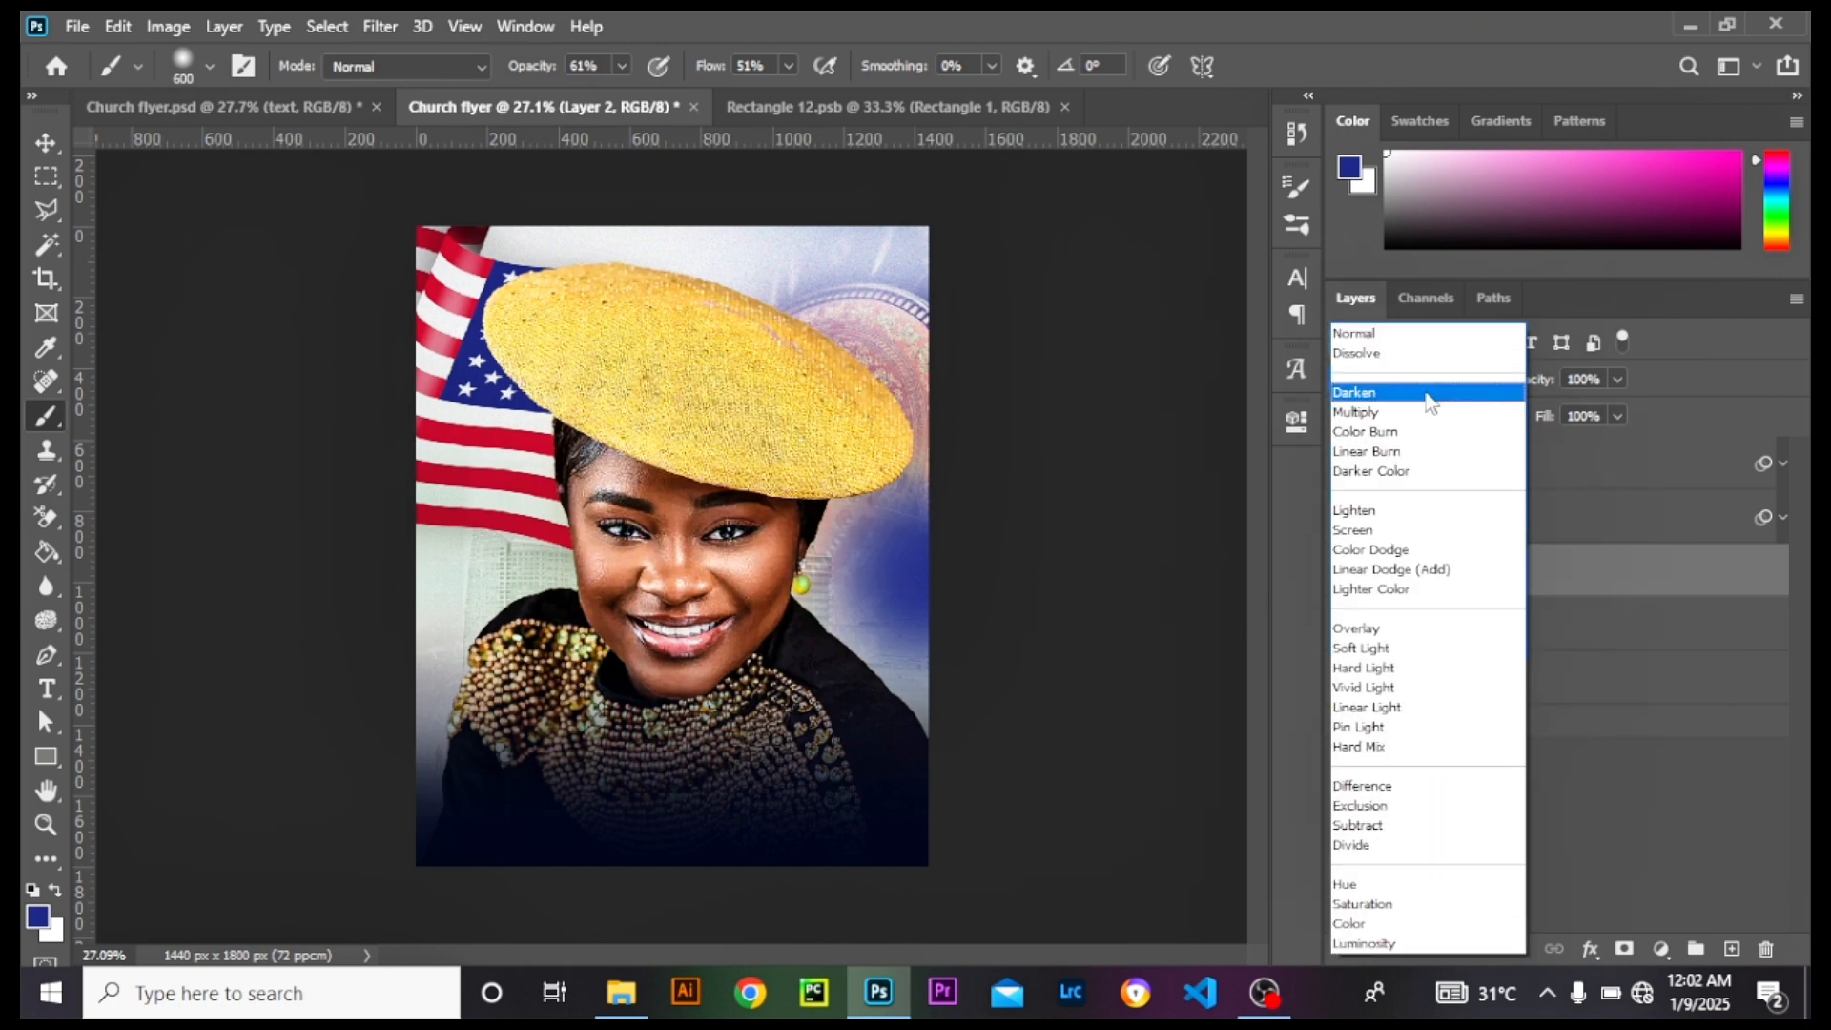
{"action": "left_click", "coordinate": [1358, 629]}
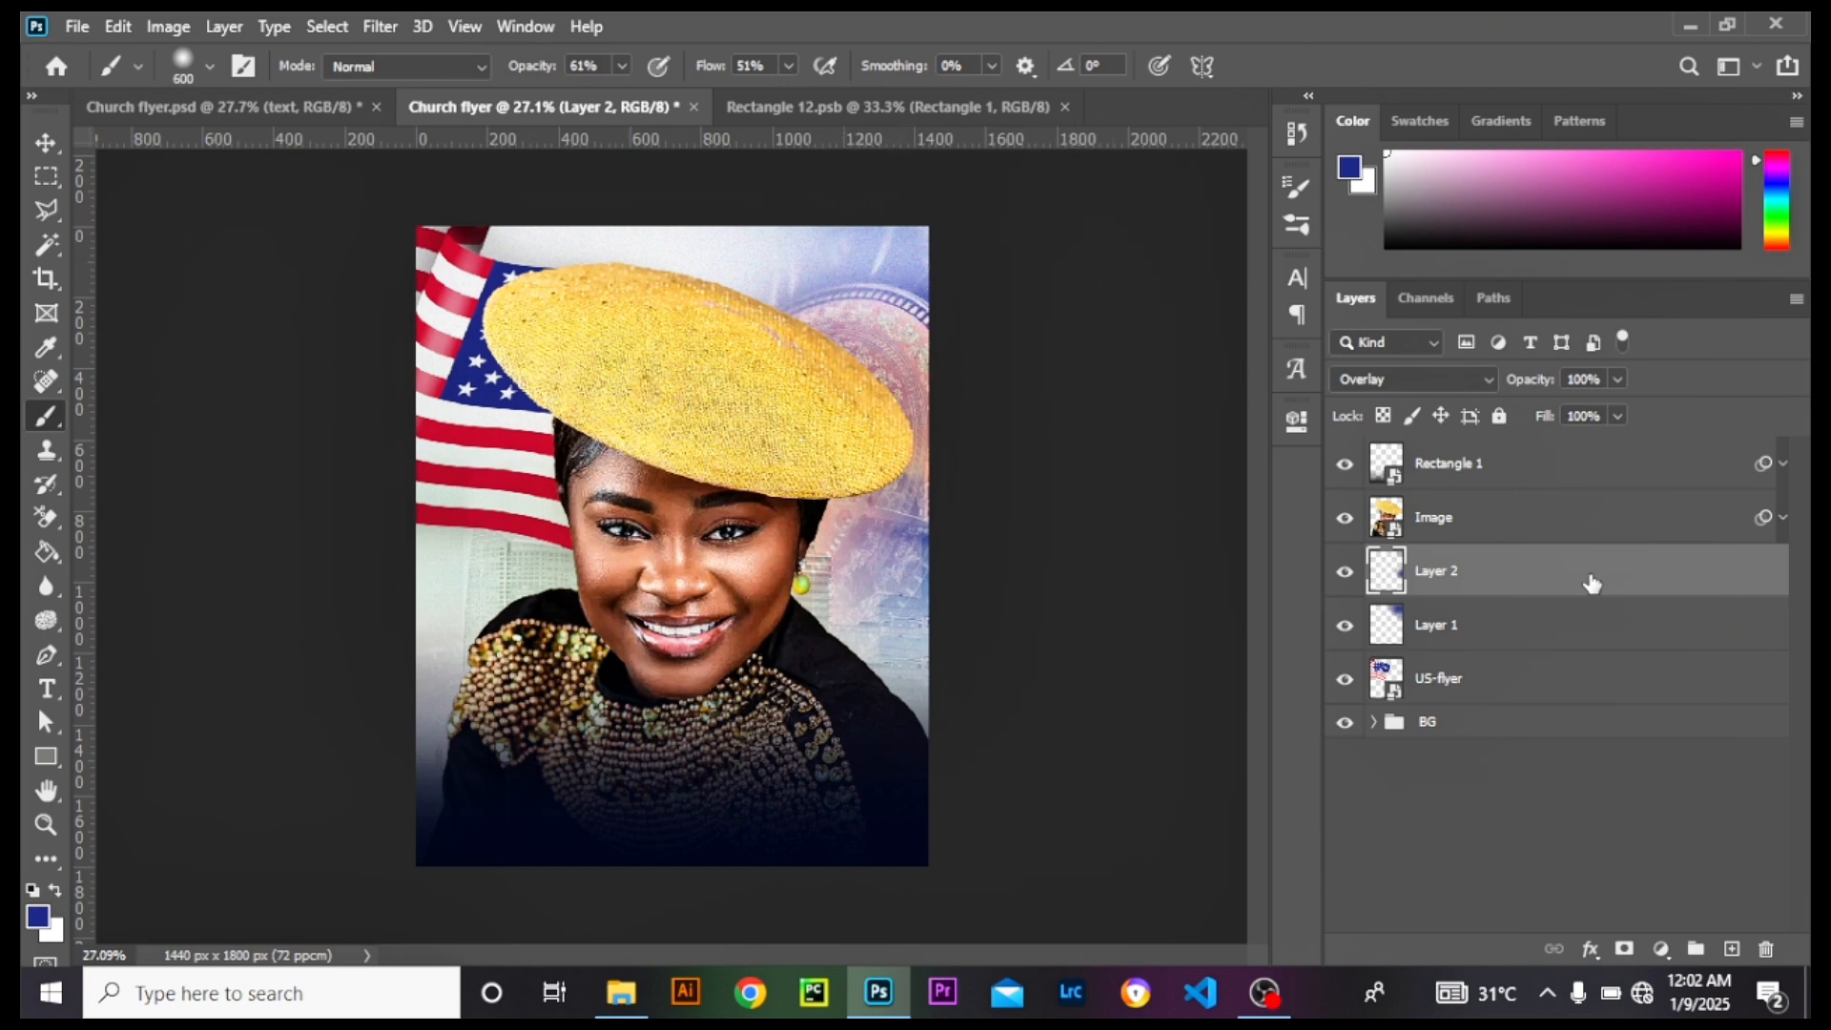
Step: On new Layer 3, paint hat-yellow light beside the woman's shoulder in Screen mode
{"action": "left_click", "coordinate": [1732, 949]}
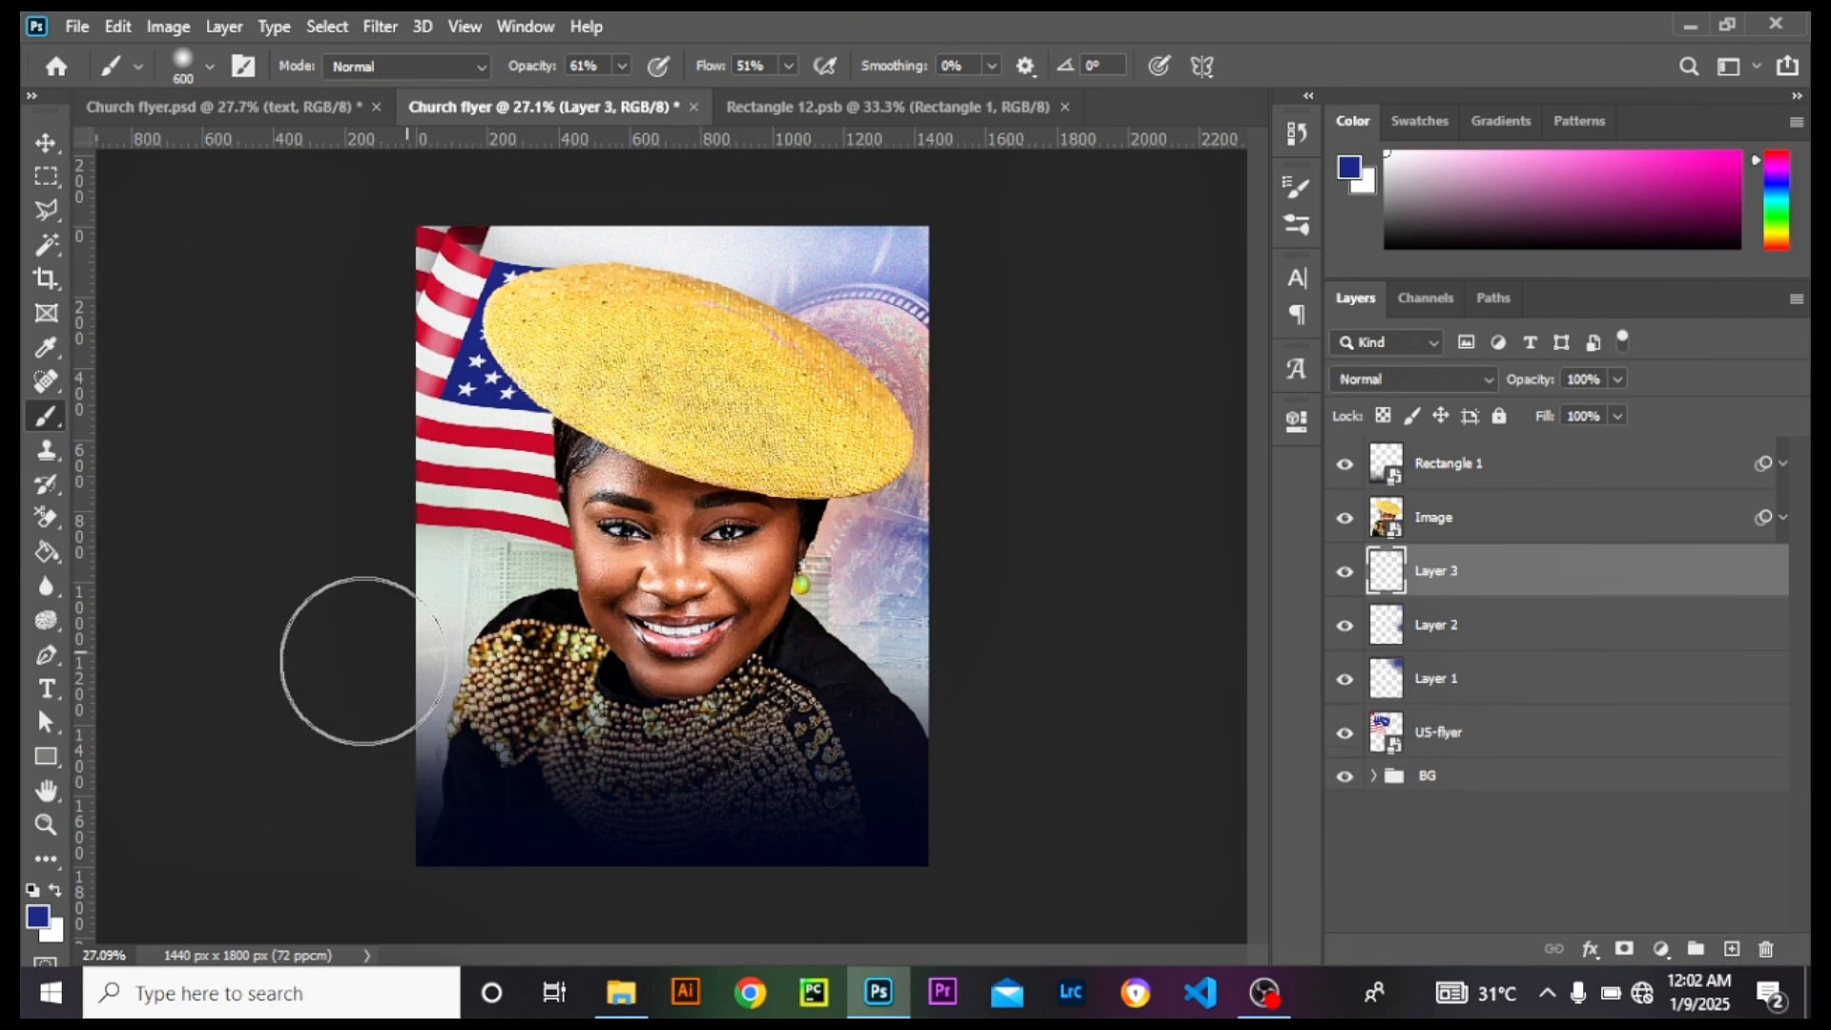
{"action": "left_click", "coordinate": [38, 917]}
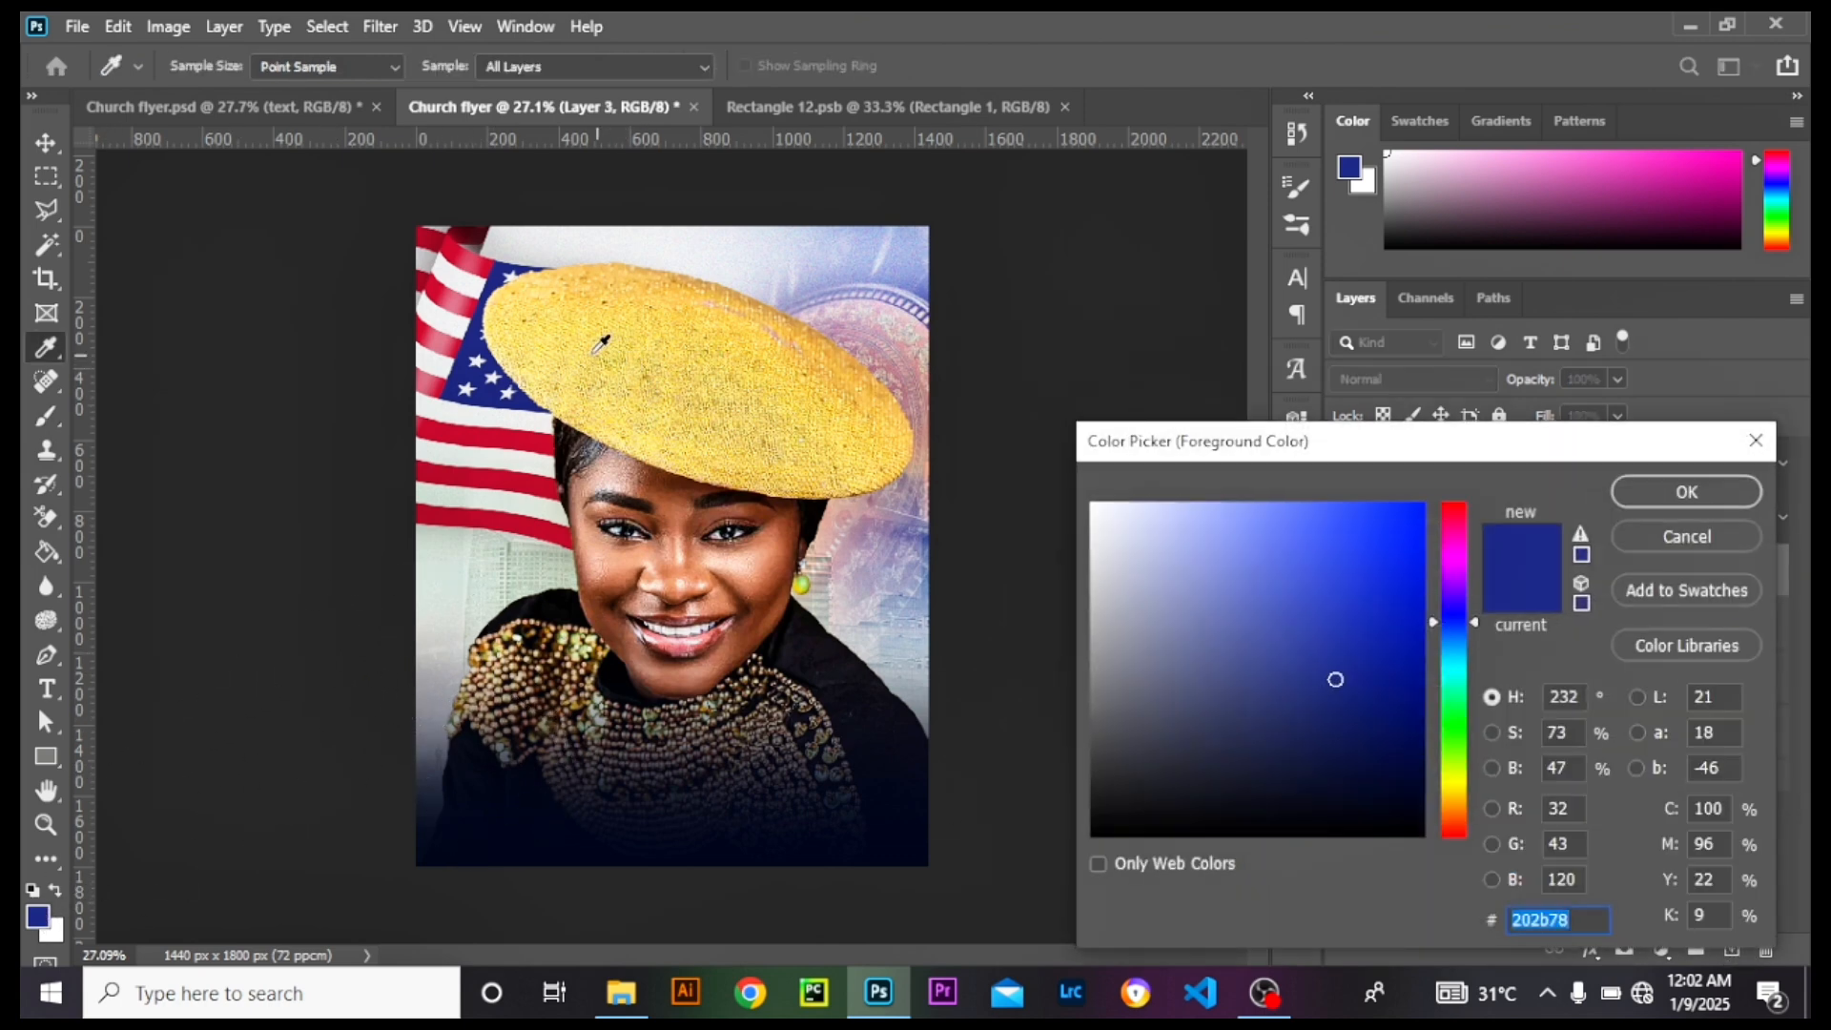
{"action": "left_click", "coordinate": [563, 341]}
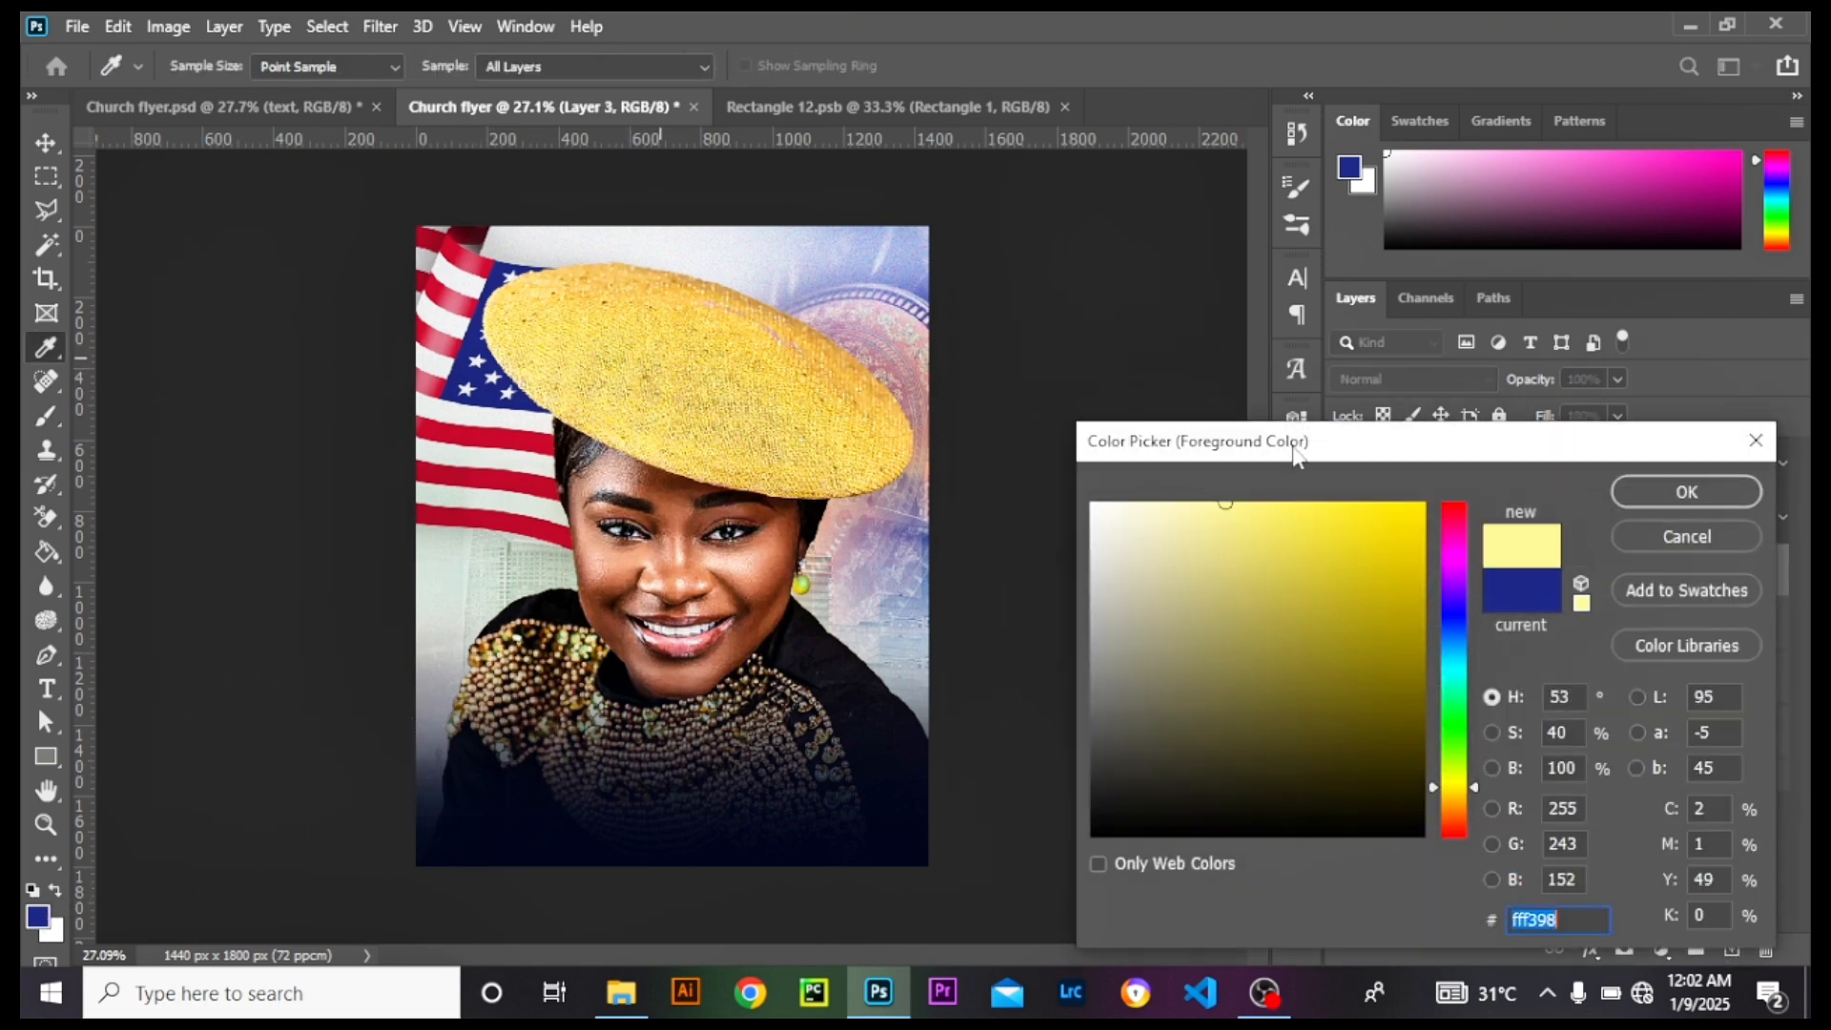
{"action": "left_click", "coordinate": [1686, 492]}
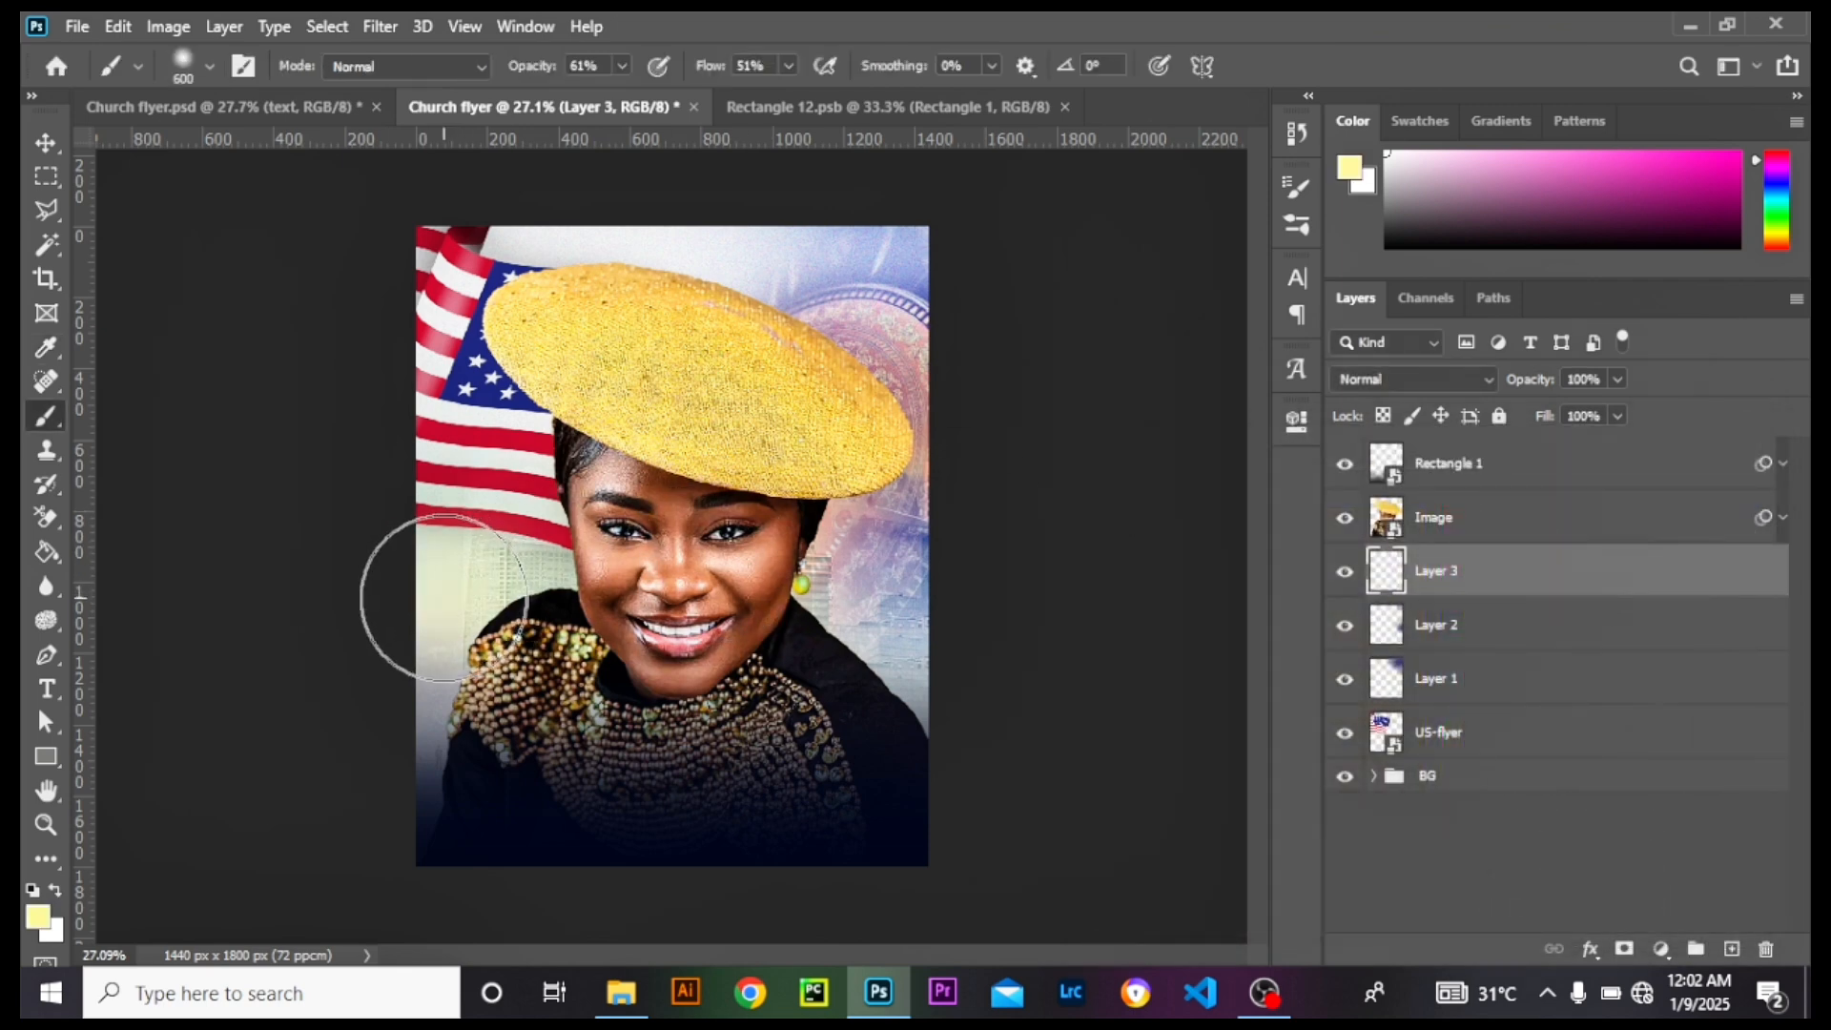
{"action": "mouse_move", "coordinate": [444, 598]}
{"action": "left_mouse_down"}
{"action": "mouse_move", "coordinate": [506, 573]}
{"action": "mouse_move", "coordinate": [439, 560]}
{"action": "left_mouse_up"}
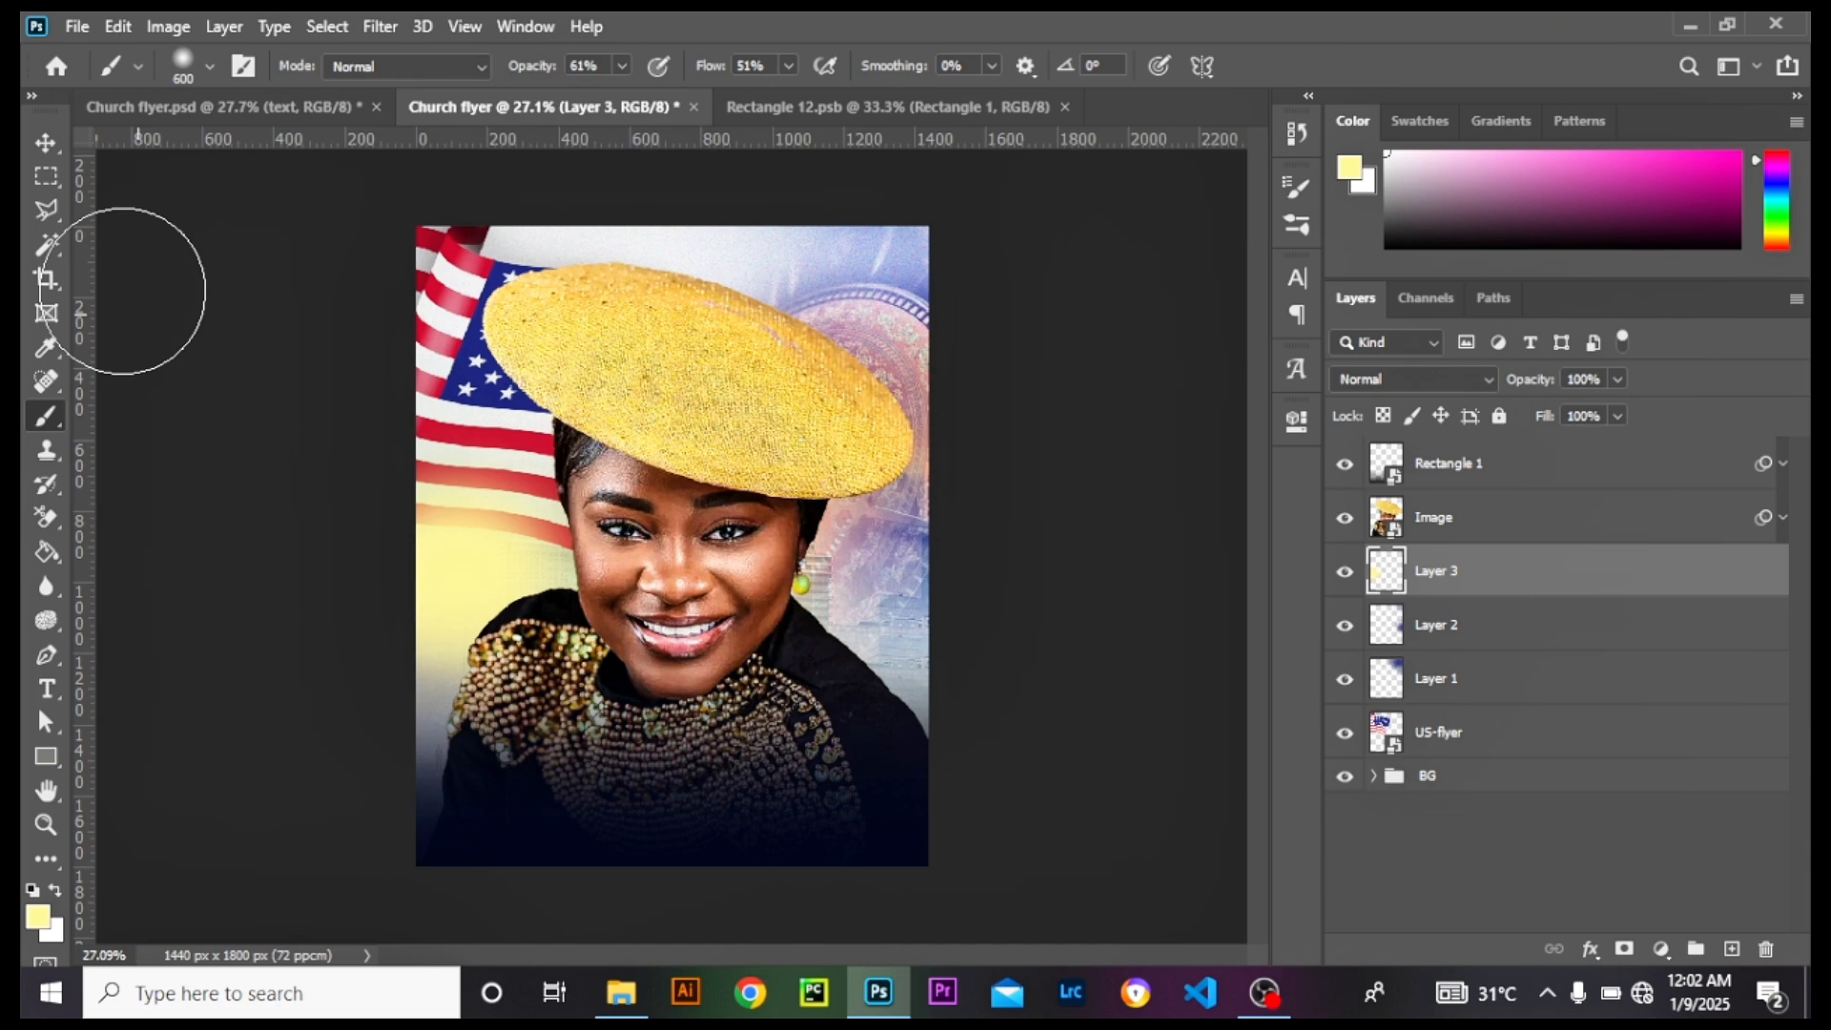
{"action": "left_click", "coordinate": [30, 143]}
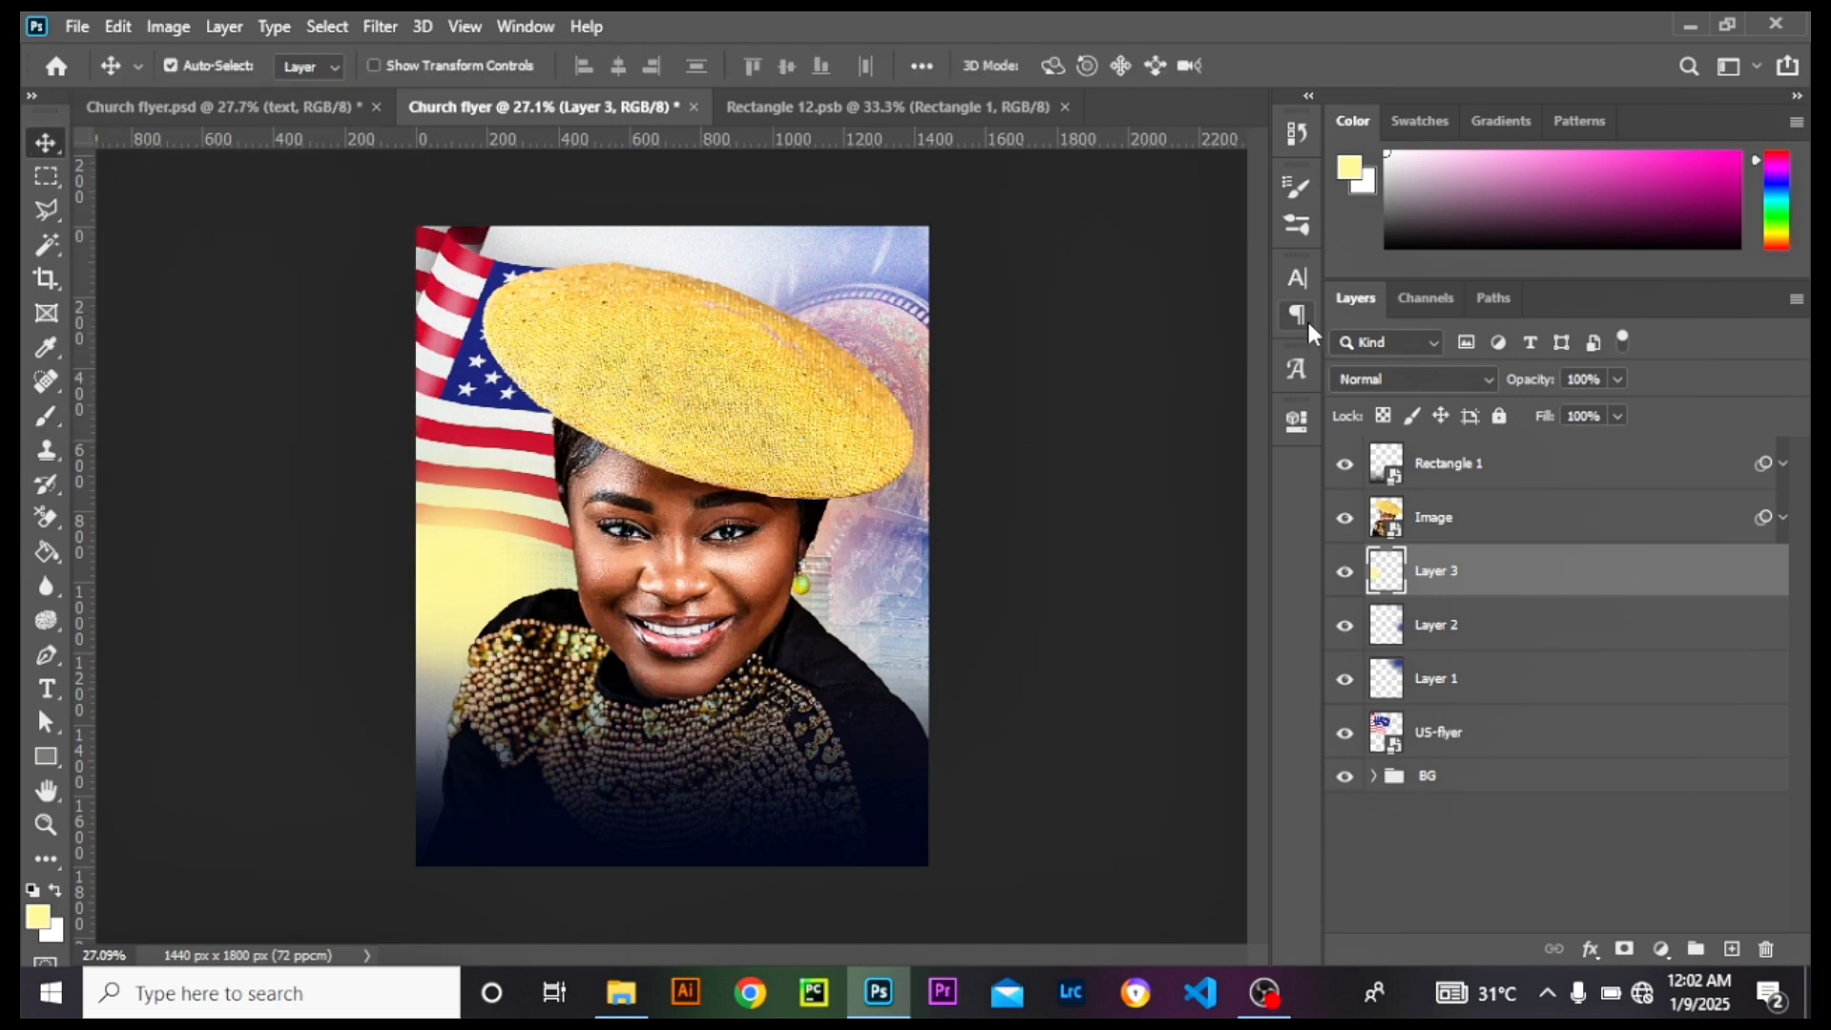
{"action": "left_click", "coordinate": [1397, 382]}
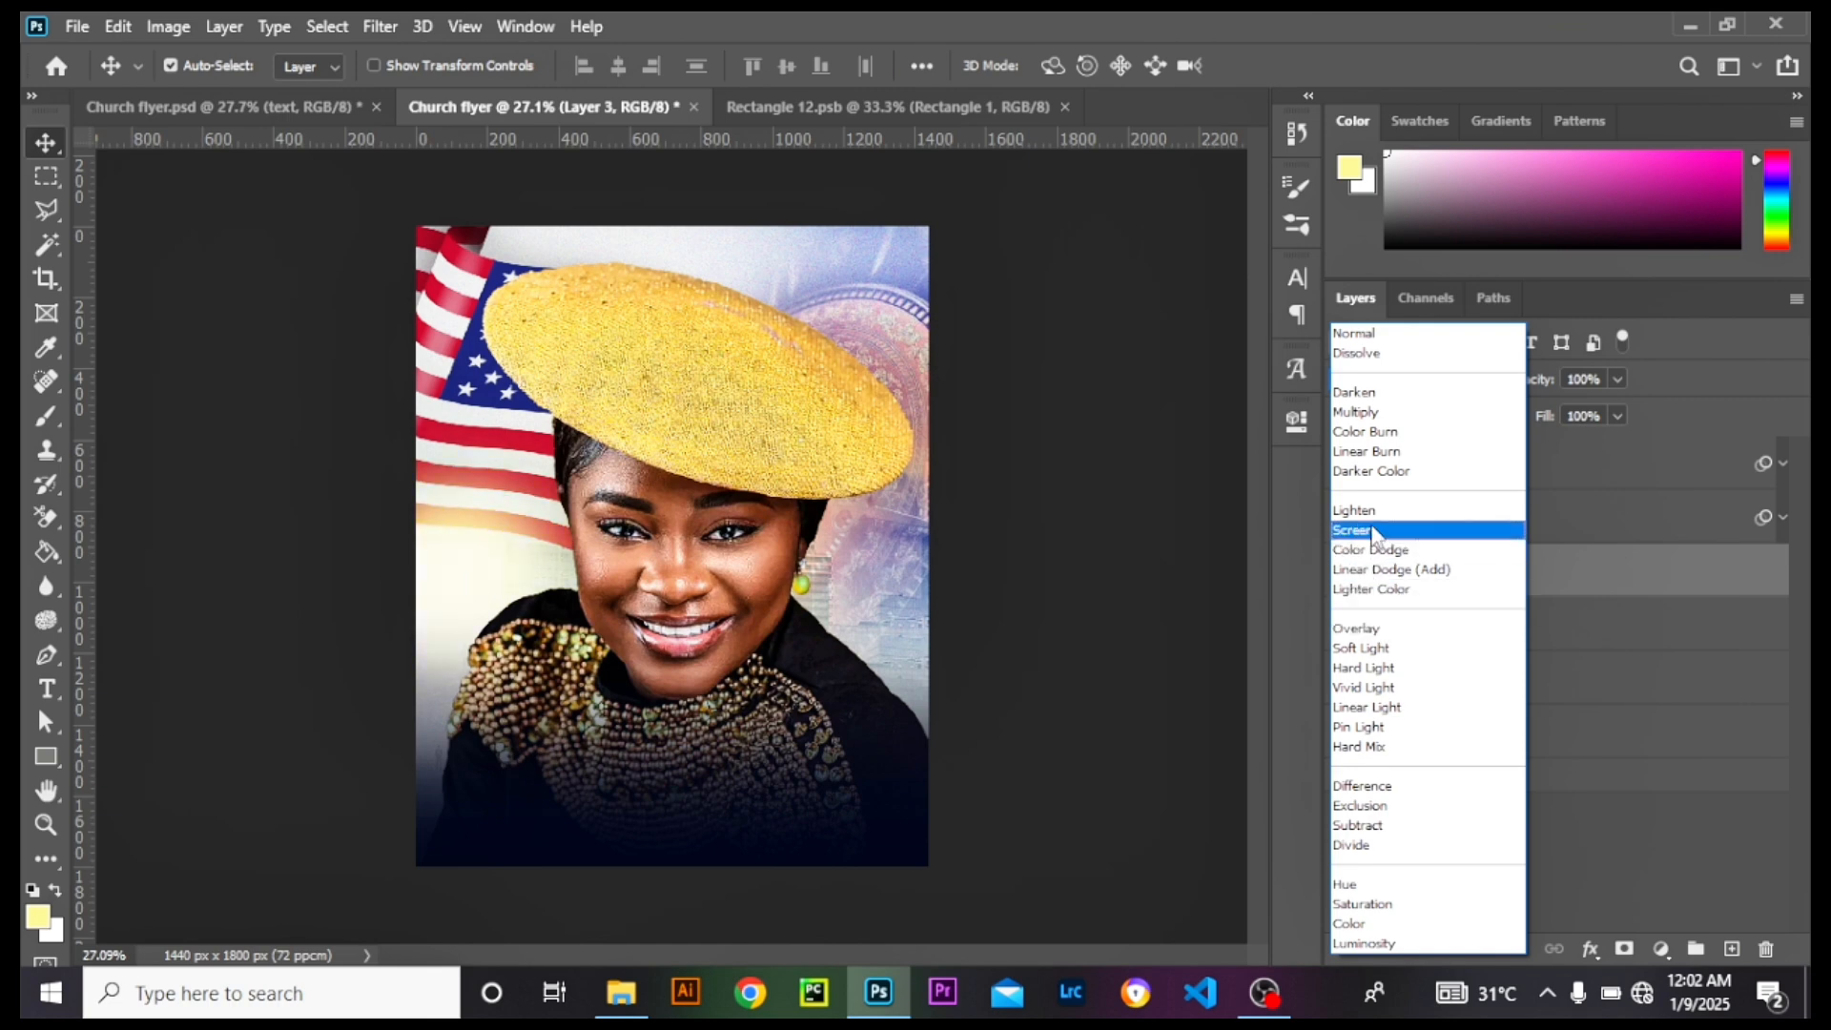
{"action": "left_click", "coordinate": [1374, 532]}
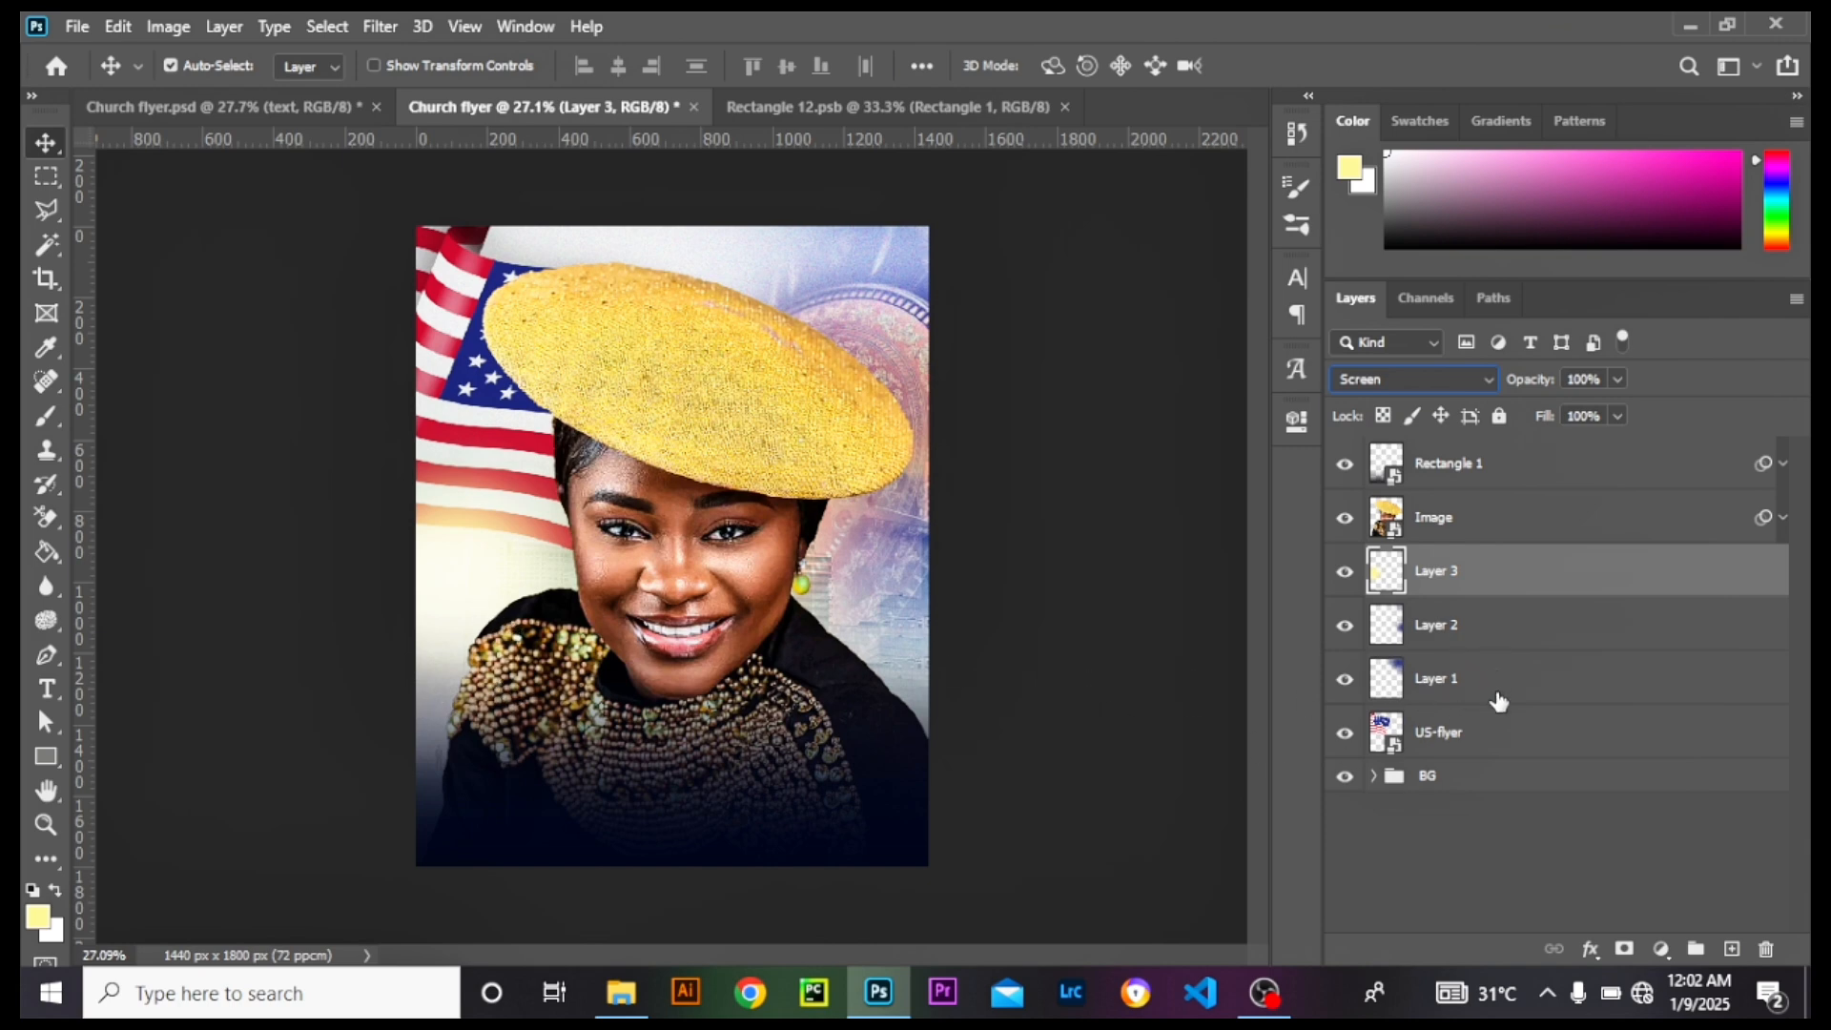
Step: Select Layers 3, 2, 1 and US-flyer together
{"action": "left_click", "coordinate": [1473, 742], "text": "ctrl"}
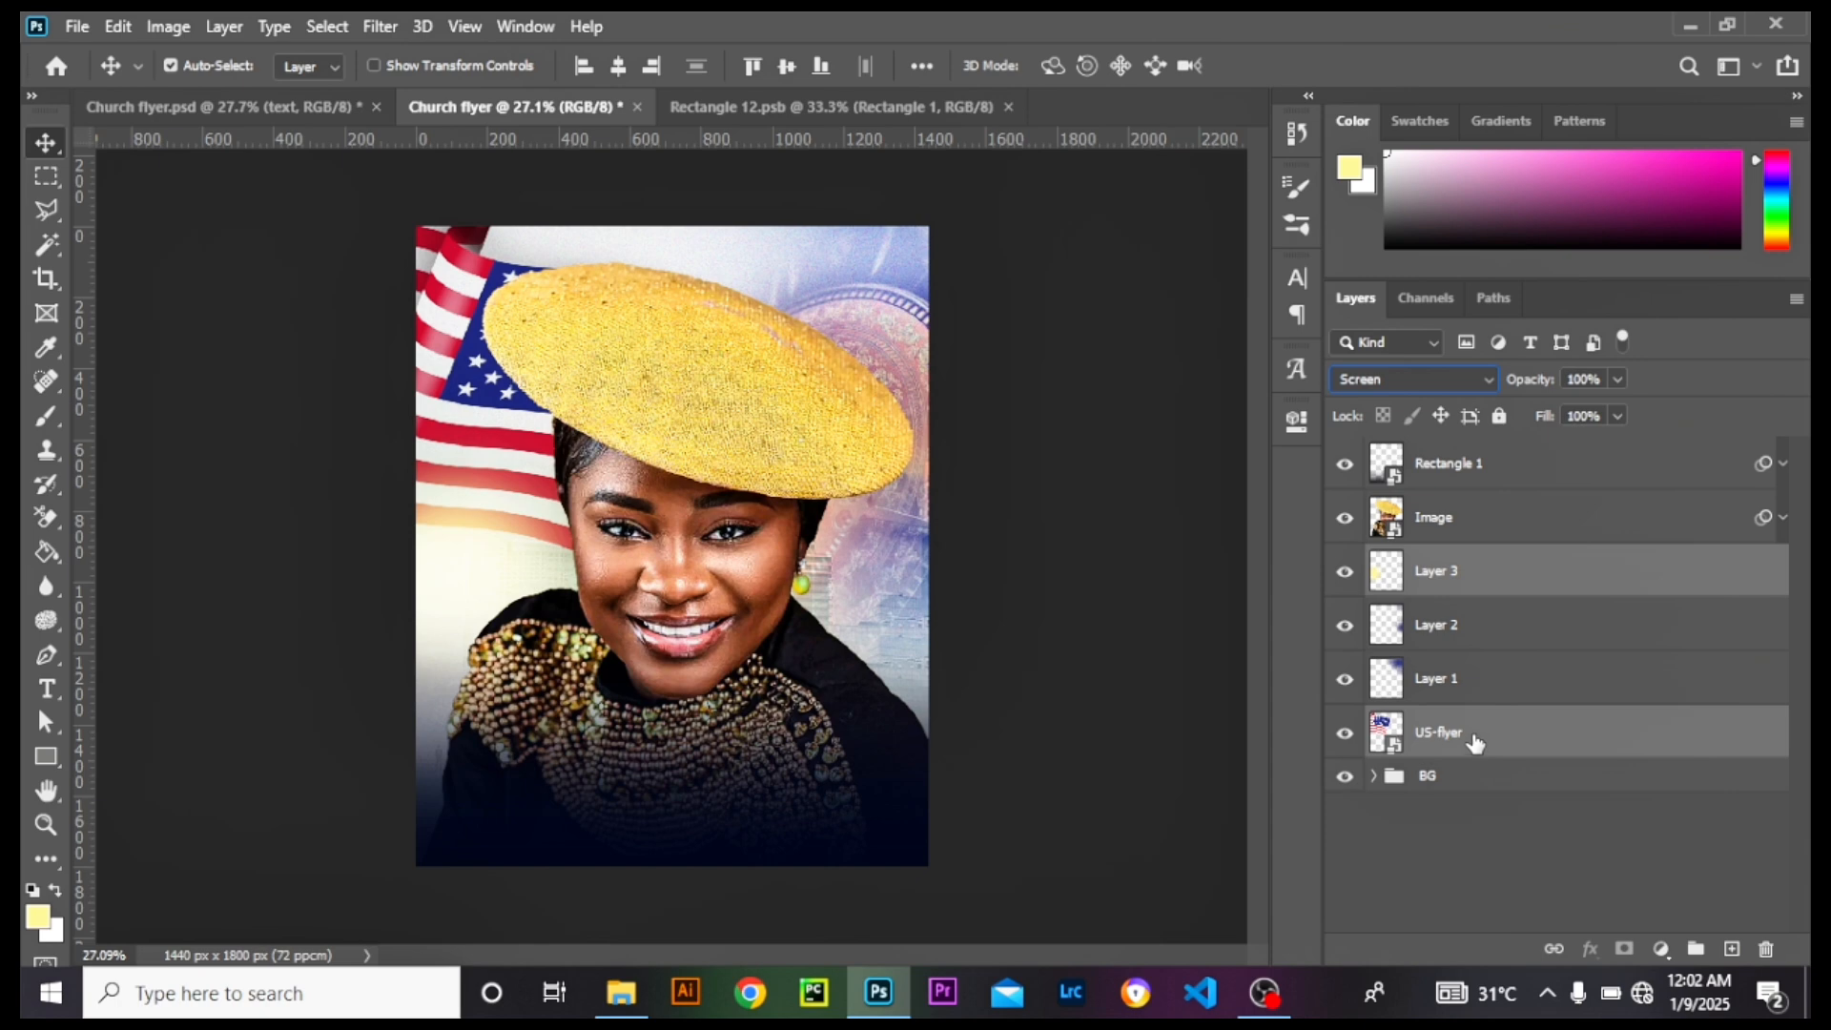
{"action": "left_click", "coordinate": [1475, 743]}
{"action": "left_click", "coordinate": [1483, 576], "text": "ctrl"}
{"action": "left_click", "coordinate": [1498, 744]}
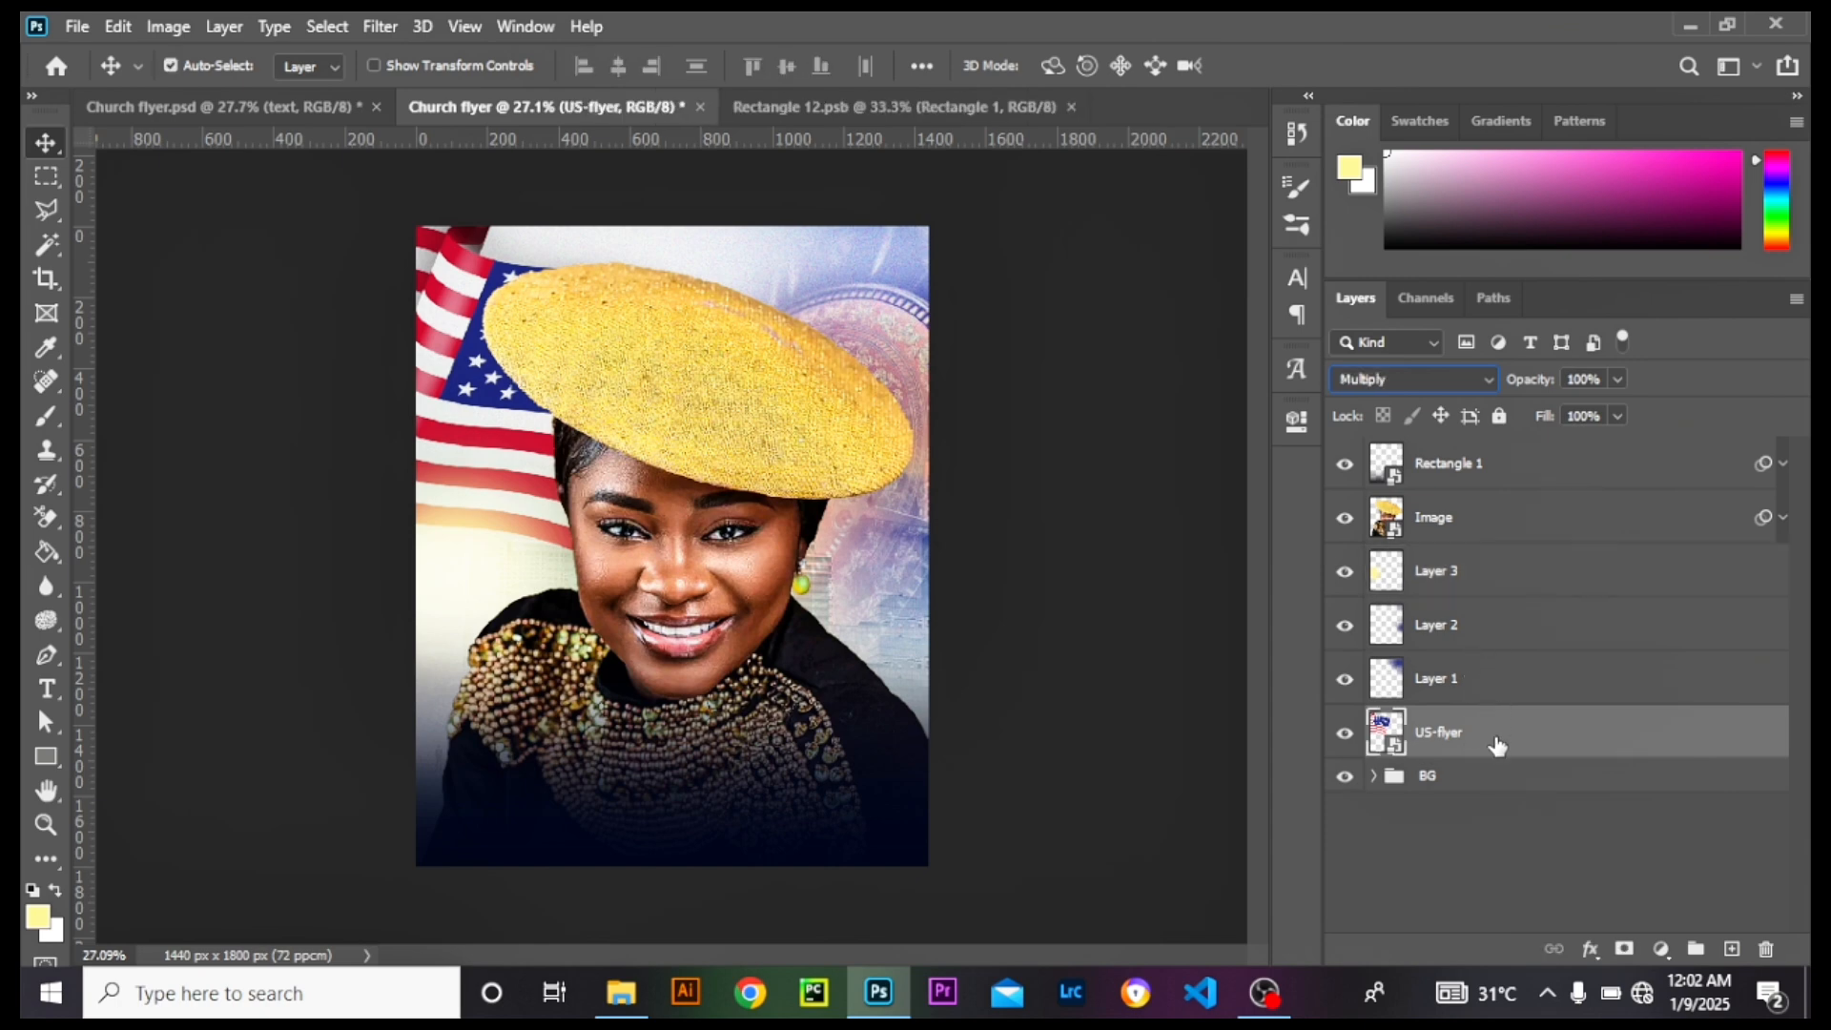
{"action": "left_click", "coordinate": [1484, 586], "text": "shift"}
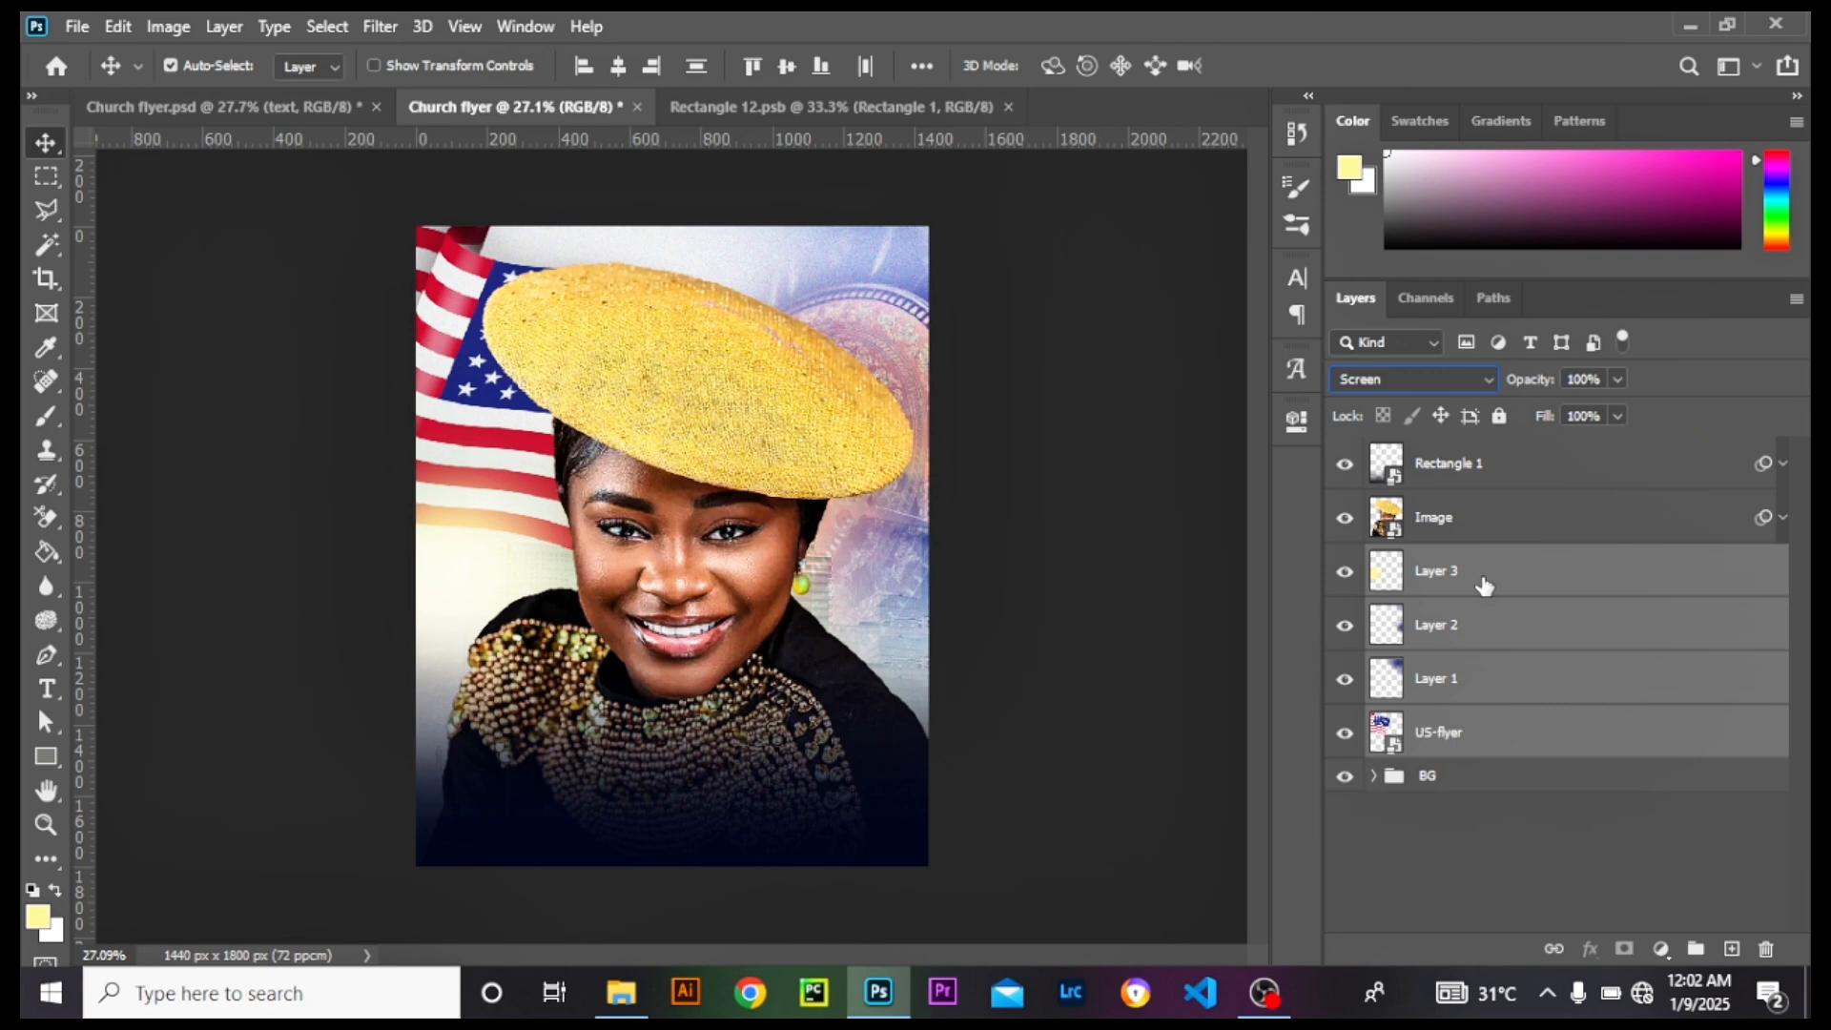
Step: Group Layers 1–3 and US-flyer into a folder named 'light'
{"action": "key", "text": "ctrl+g"}
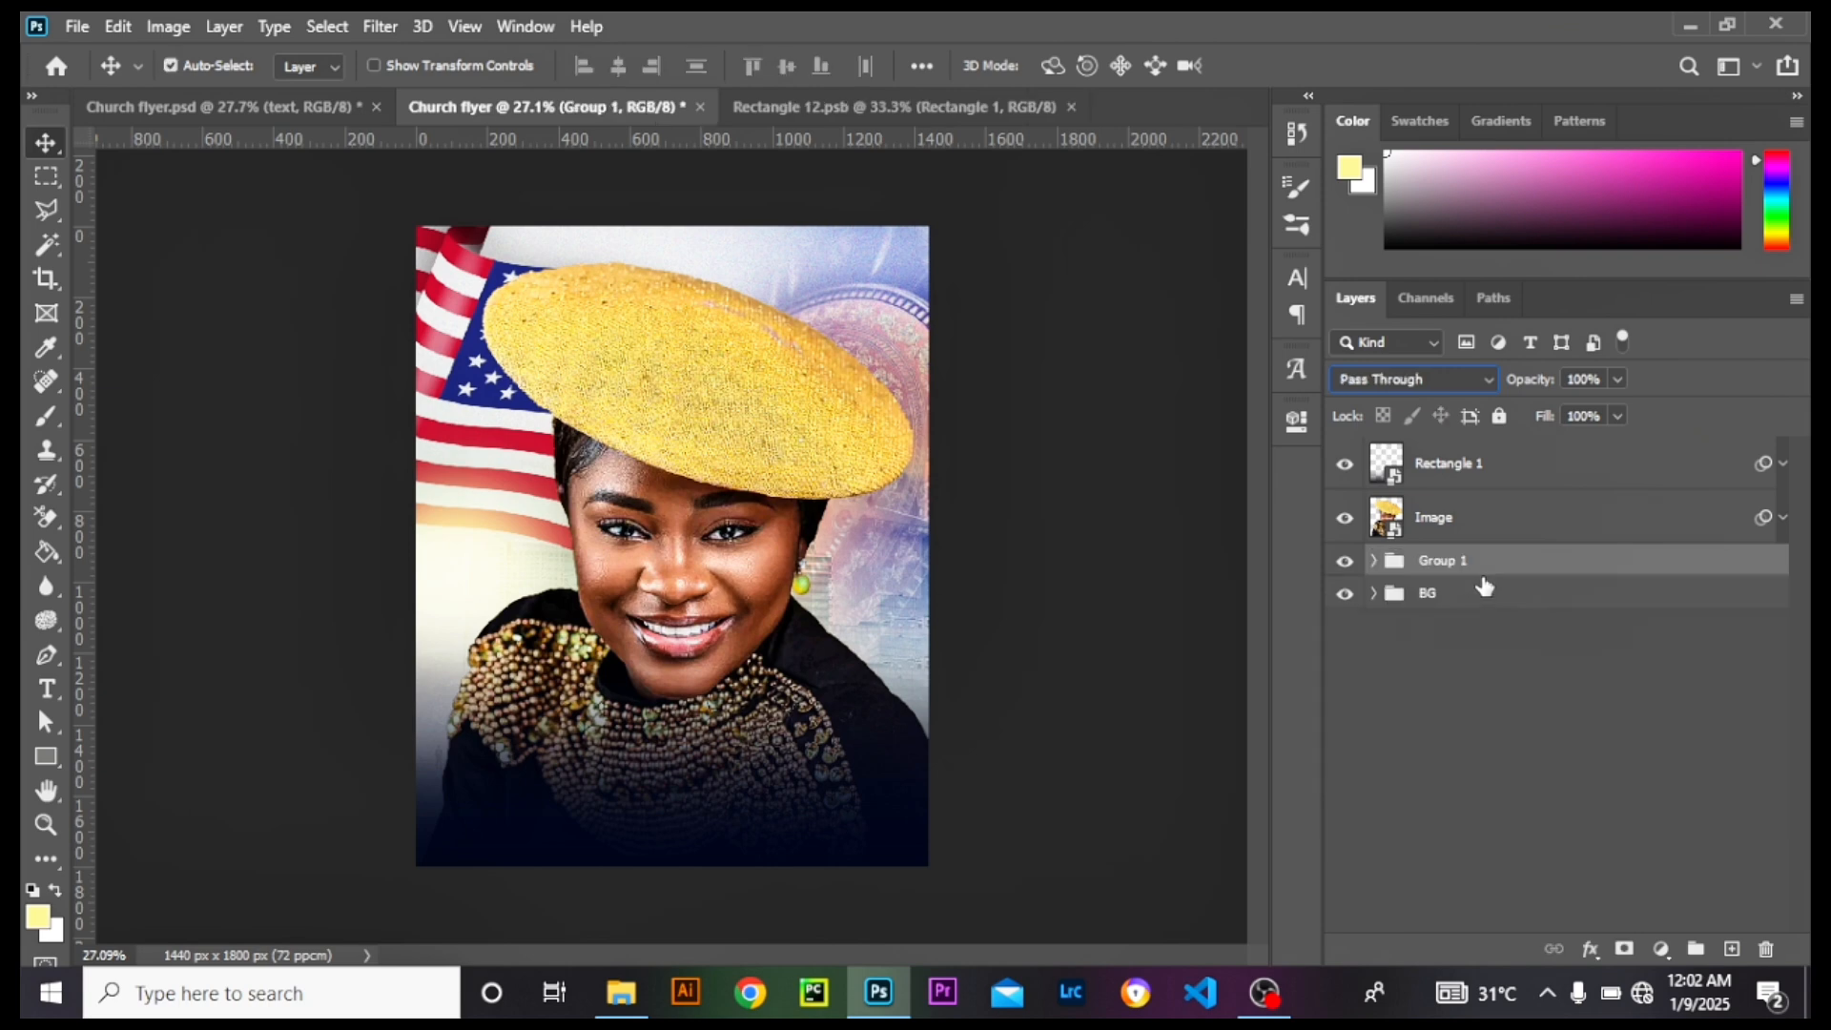
{"action": "double_click", "coordinate": [1450, 562]}
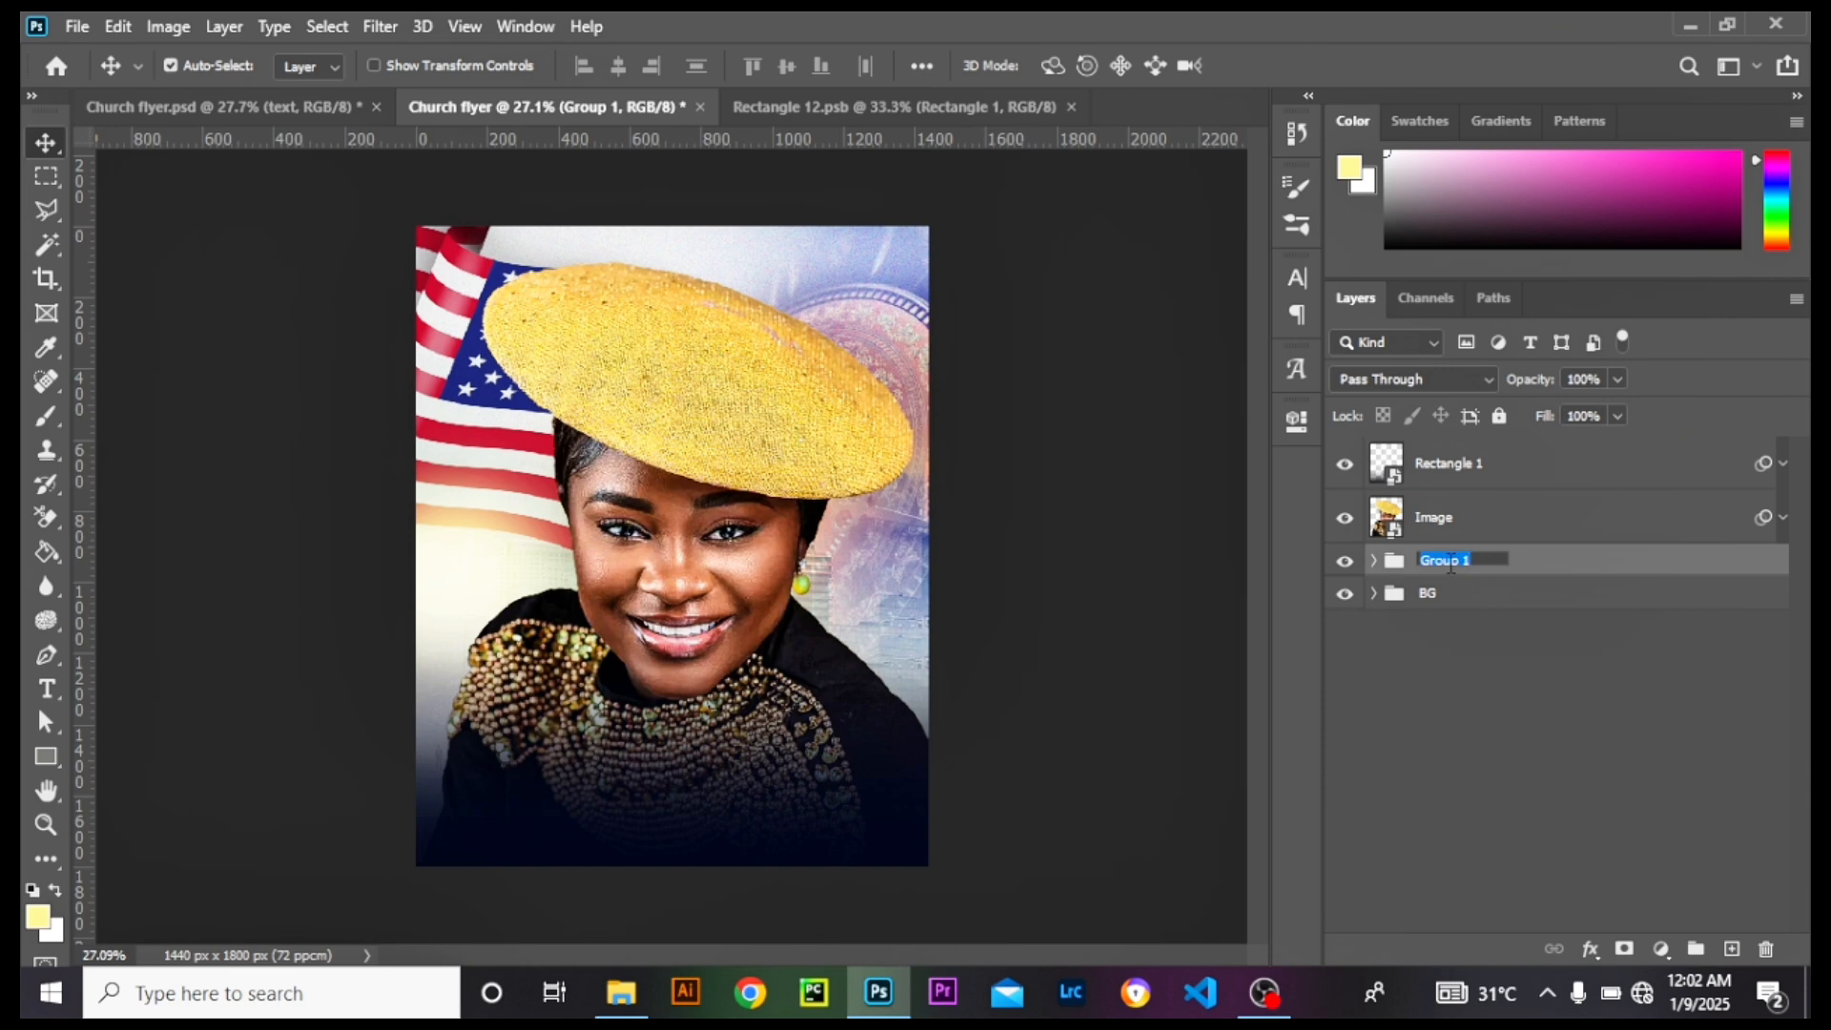
{"action": "key", "text": "BackSpace"}
{"action": "type", "text": "light"}
{"action": "key", "text": "Return"}
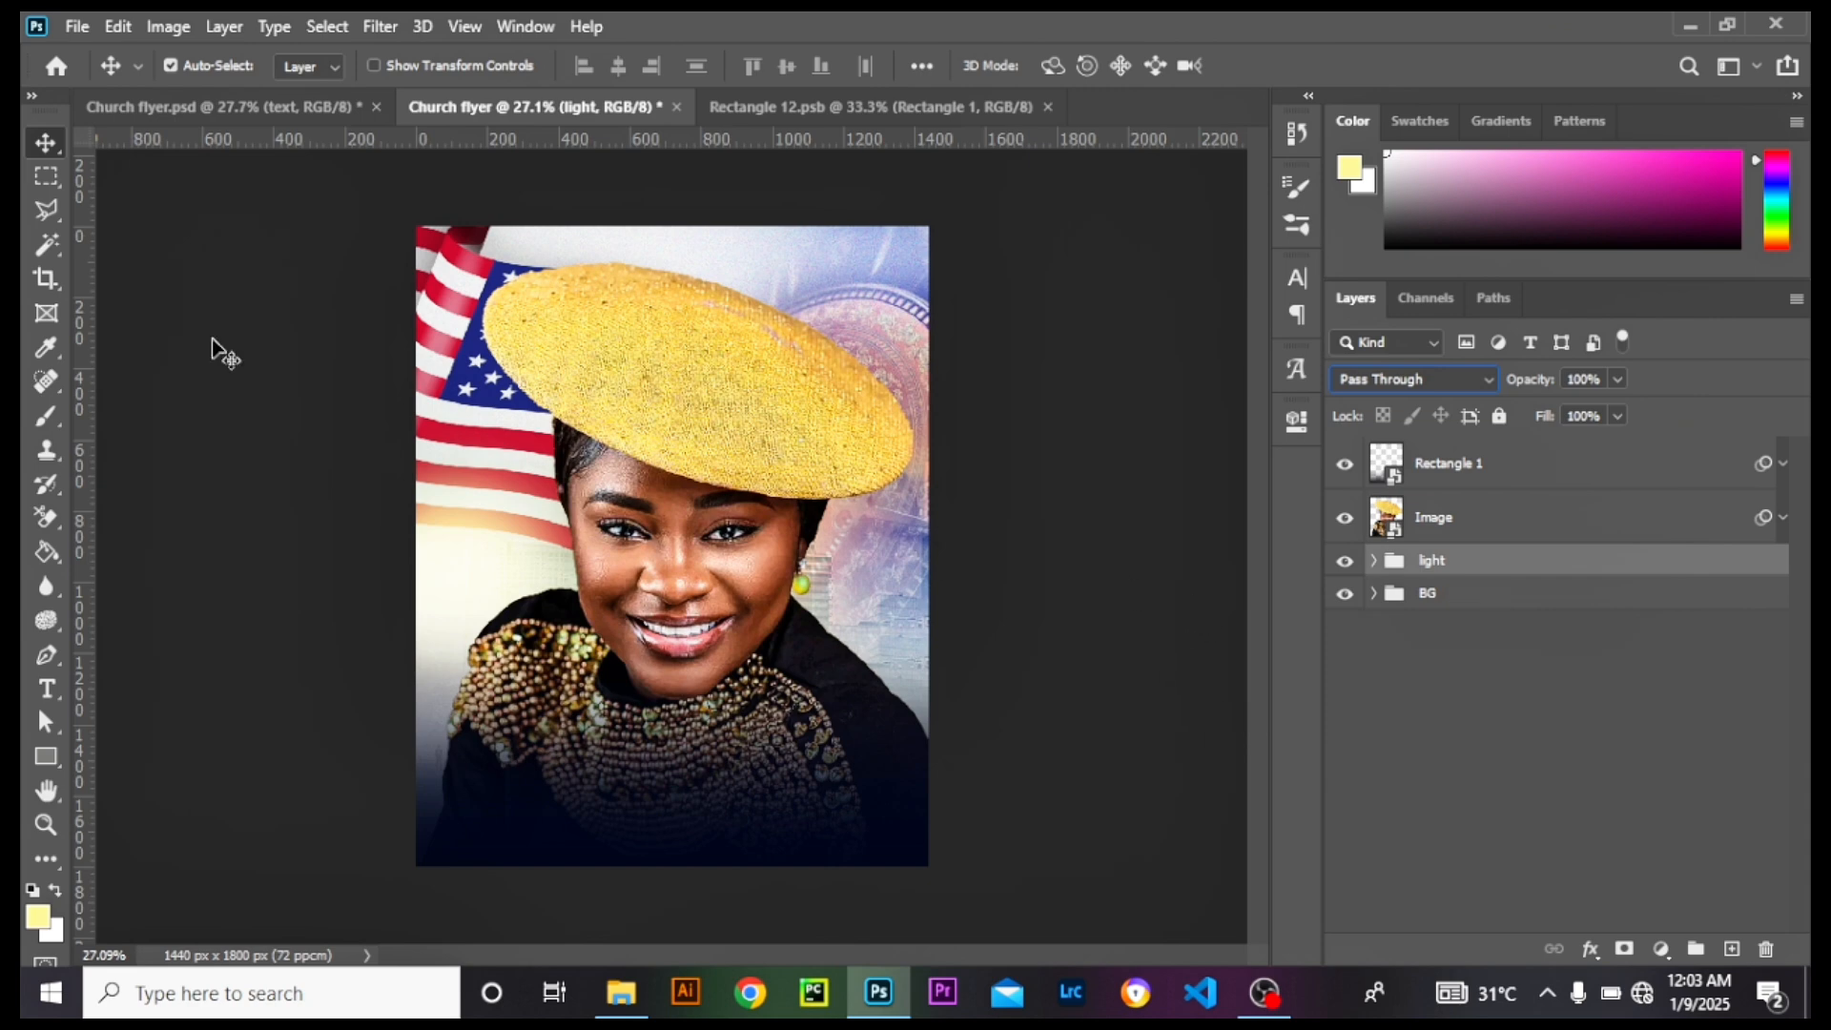
Step: Close the Rectangle 12.psb document after checking the Church flyer.psd tab
{"action": "left_click", "coordinate": [223, 114]}
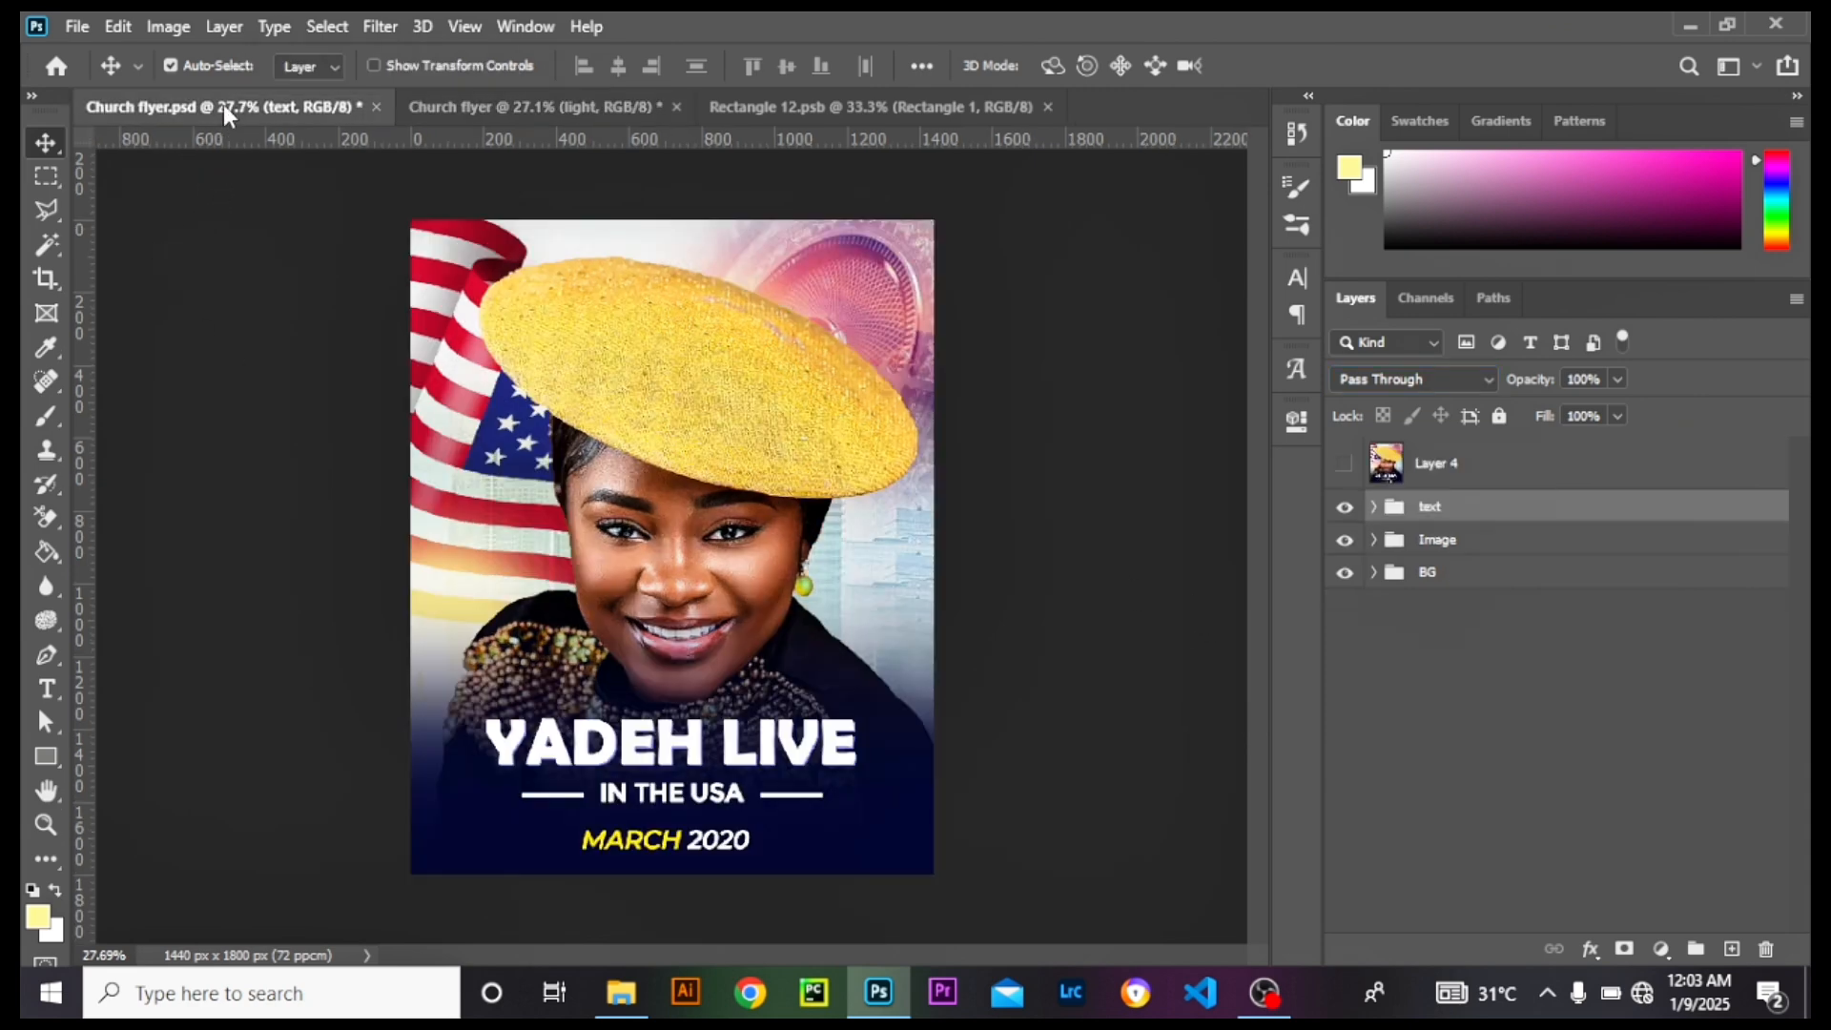
{"action": "left_click", "coordinate": [494, 104]}
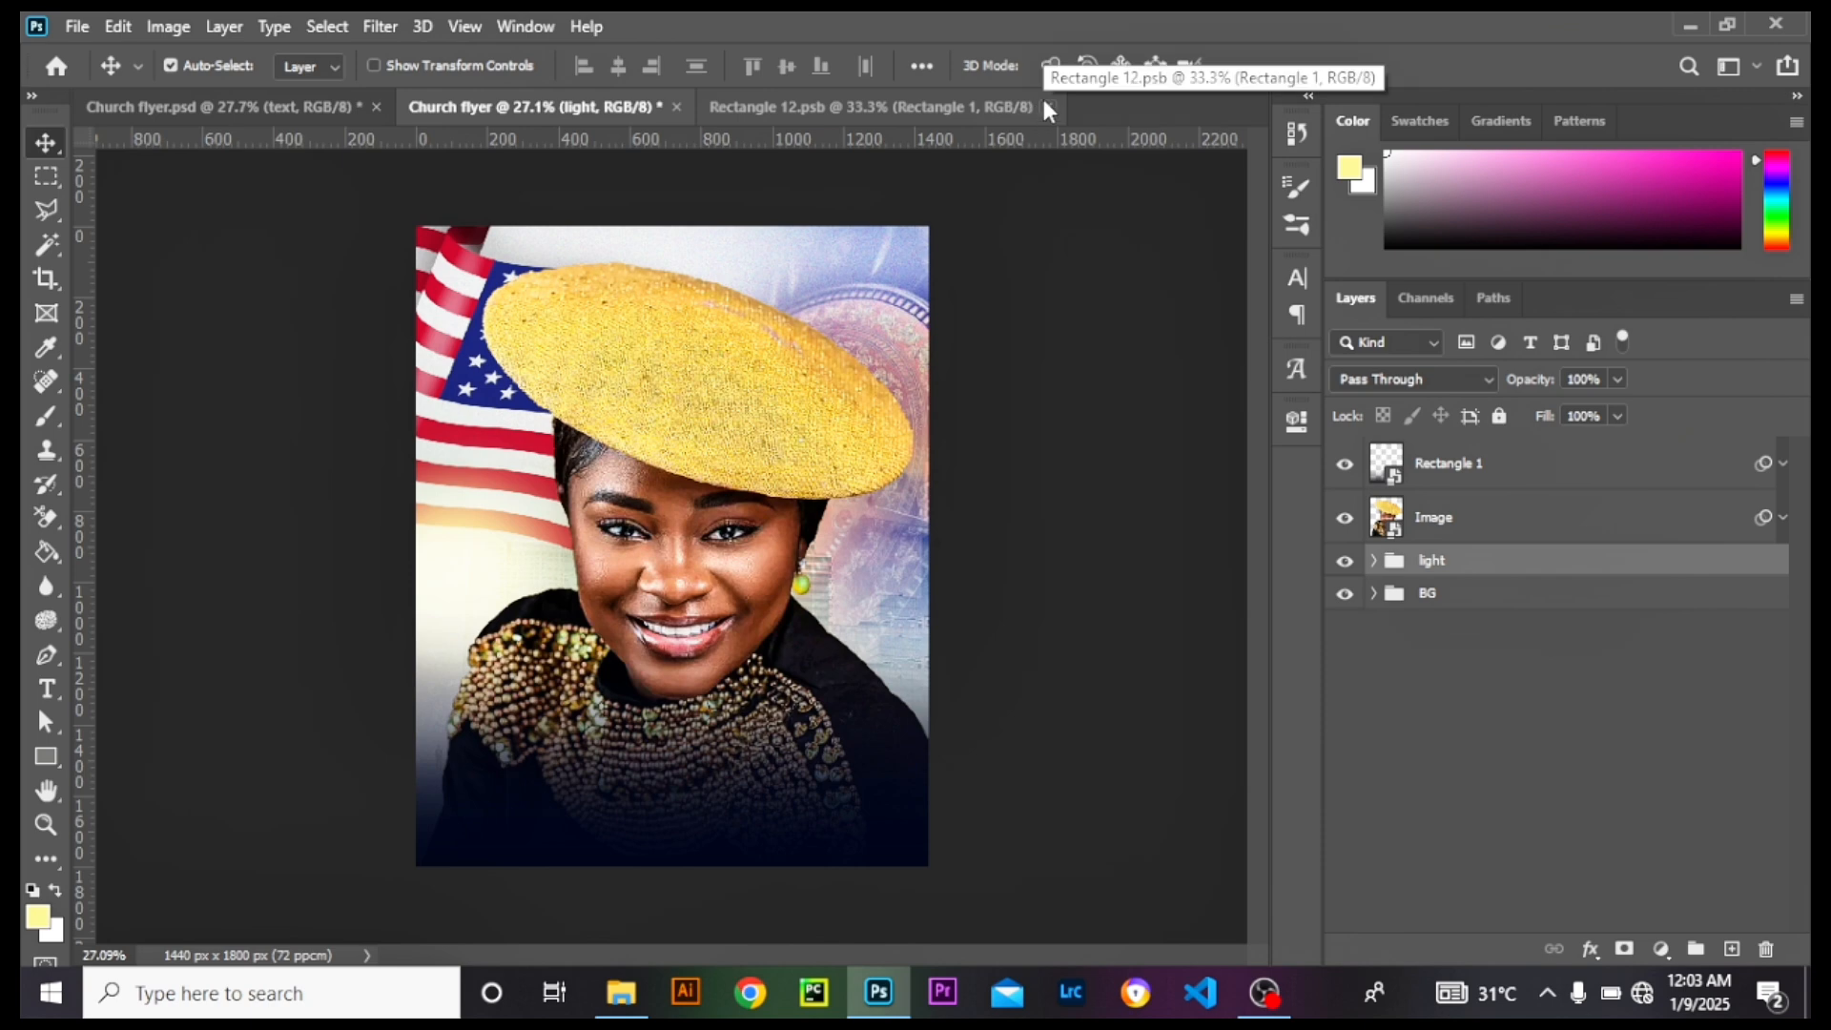
{"action": "left_click", "coordinate": [1047, 105]}
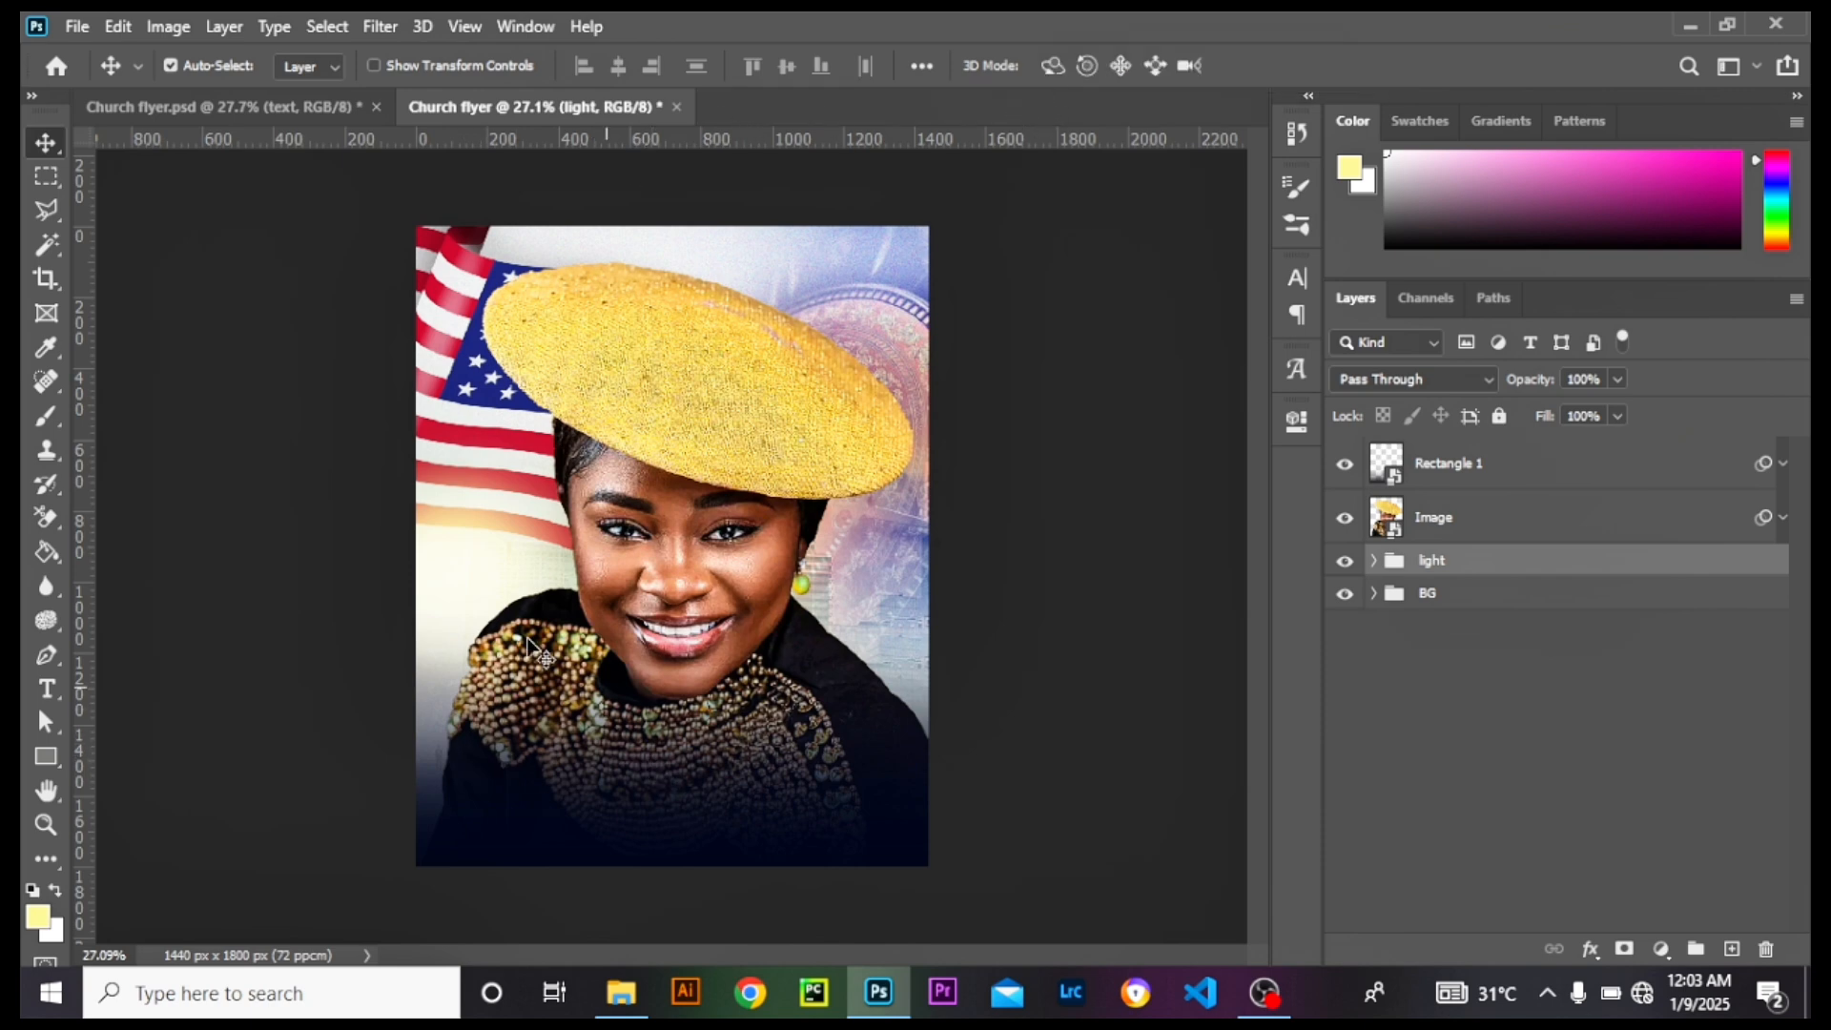
{"action": "scroll", "coordinate": [690, 427], "scroll_direction": "down", "scroll_amount": 1}
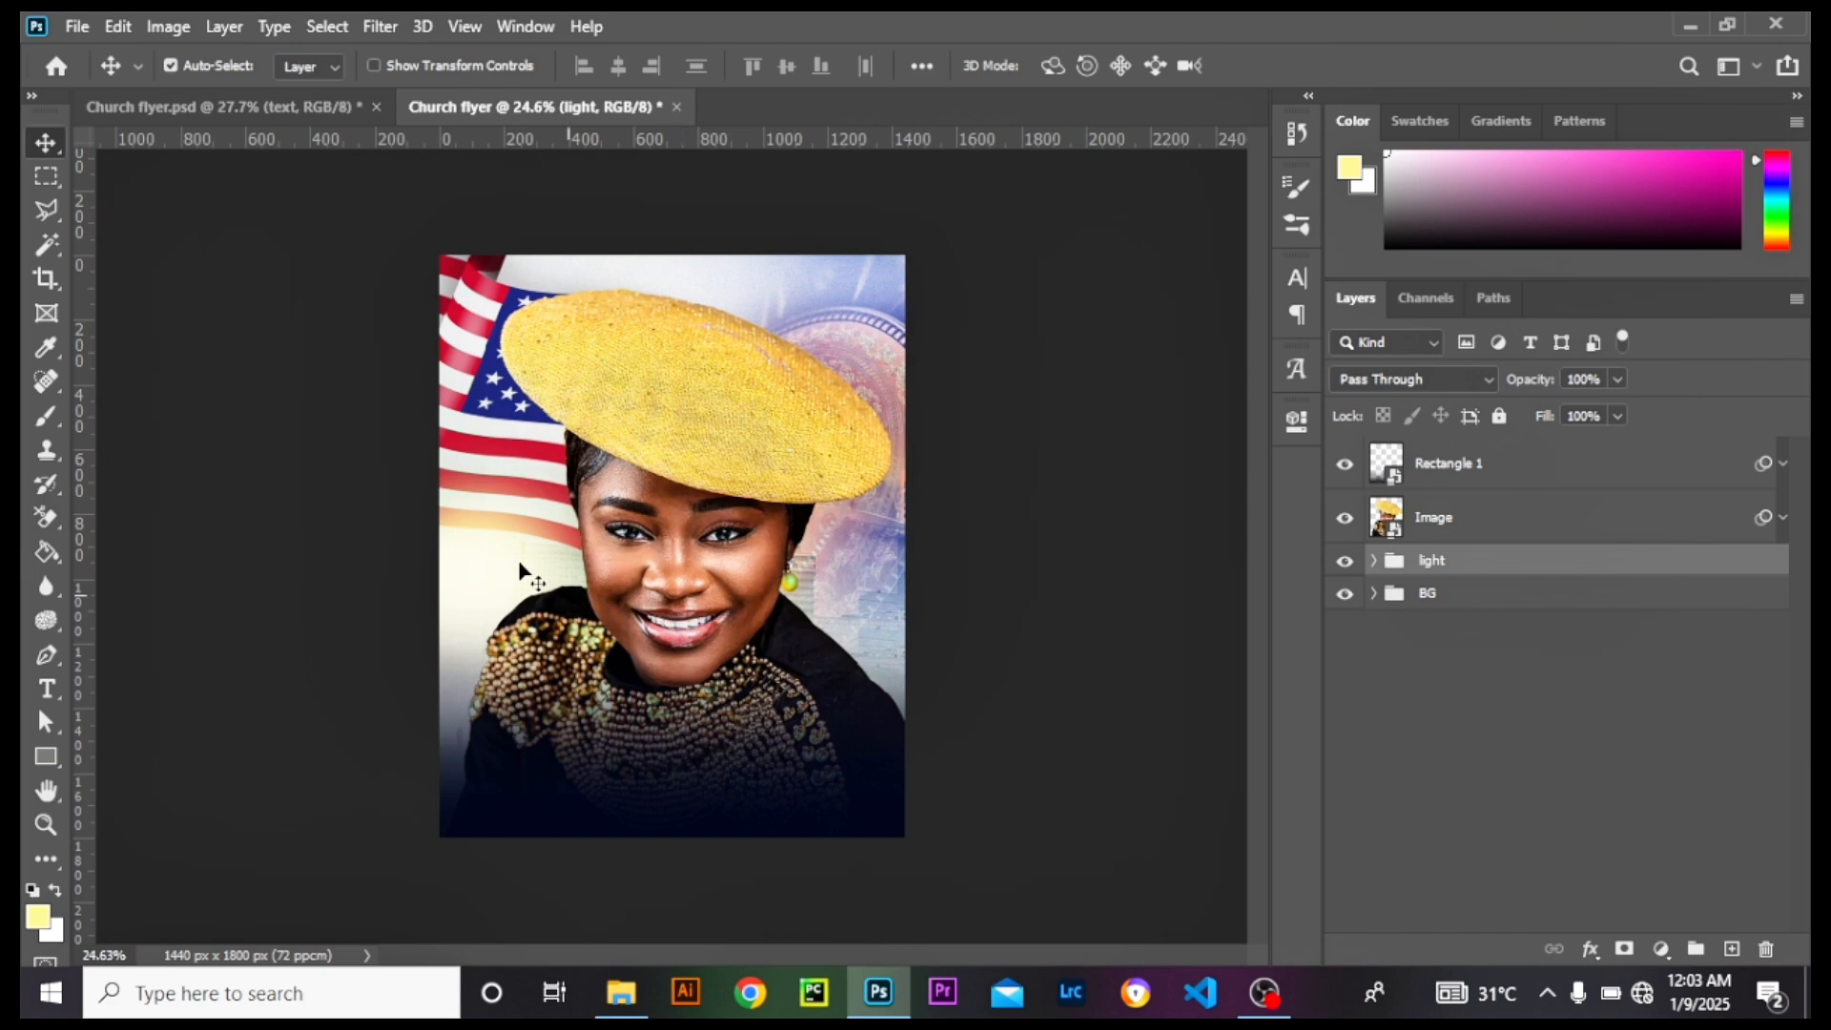
Step: Shift the US-flyer flag slightly to match the reference flyer, then collapse the light group
{"action": "left_click", "coordinate": [308, 105]}
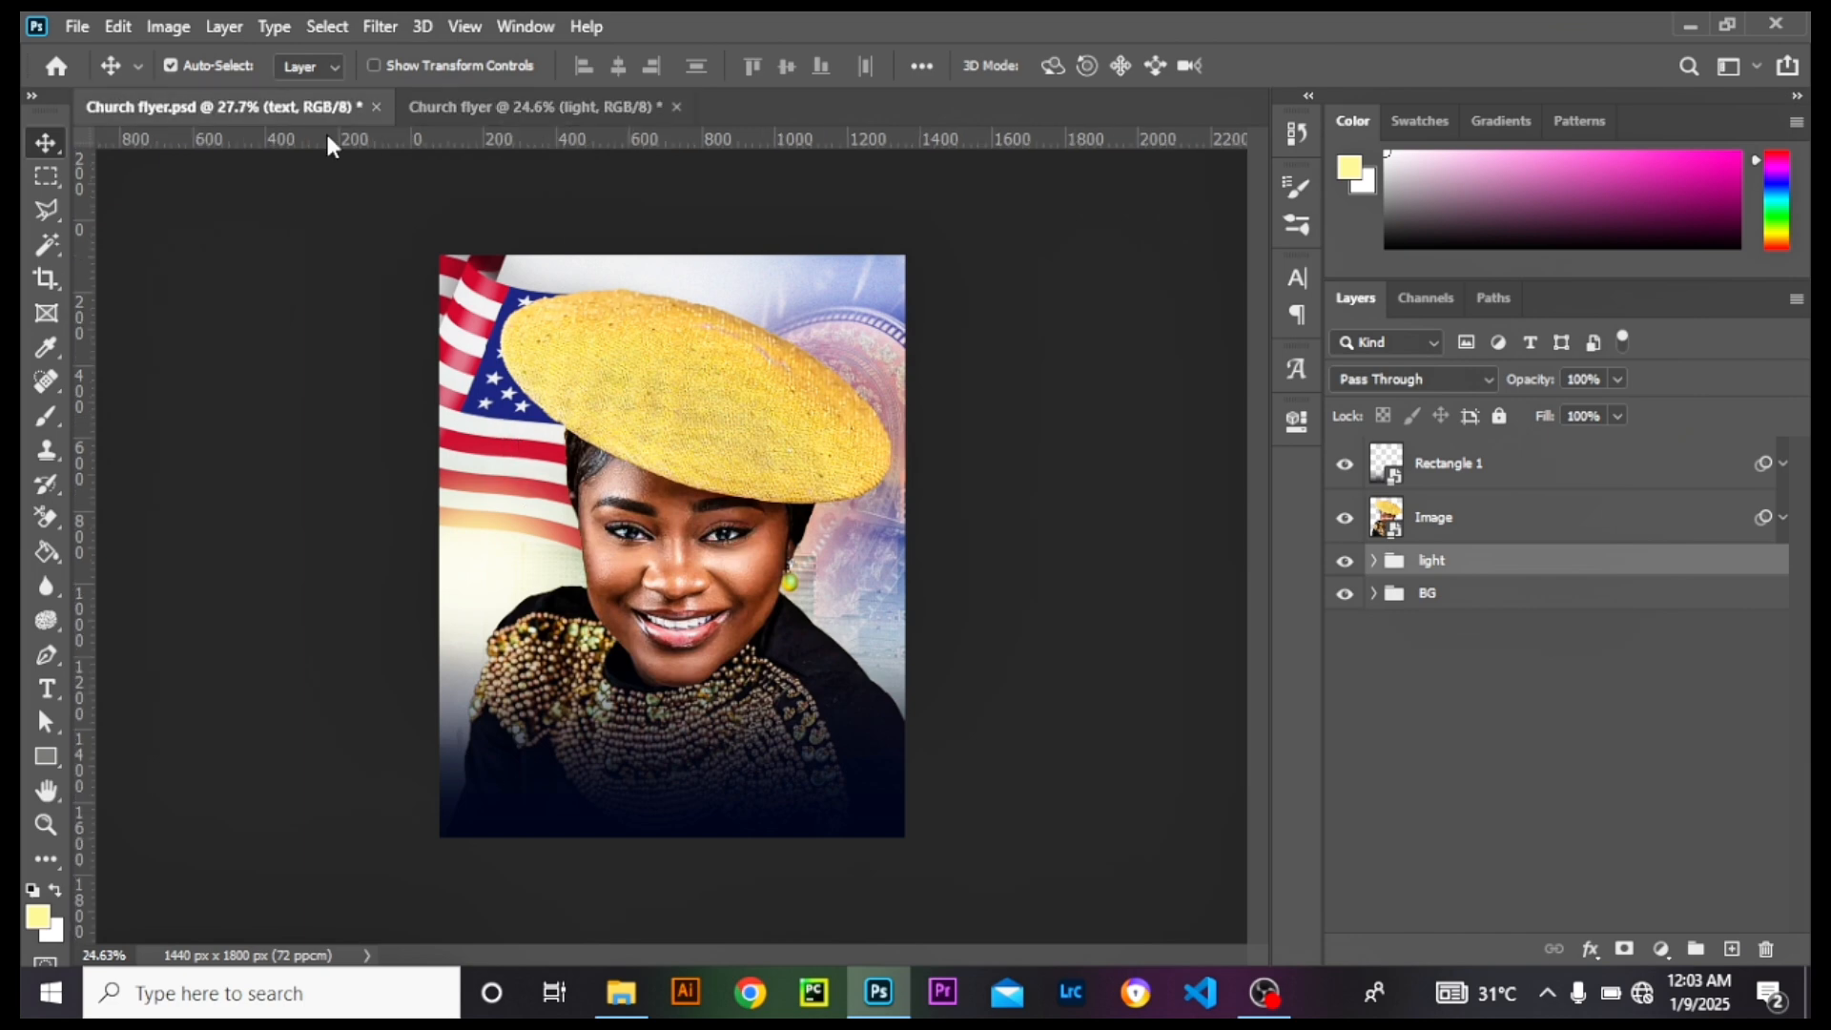
{"action": "left_click", "coordinate": [558, 105]}
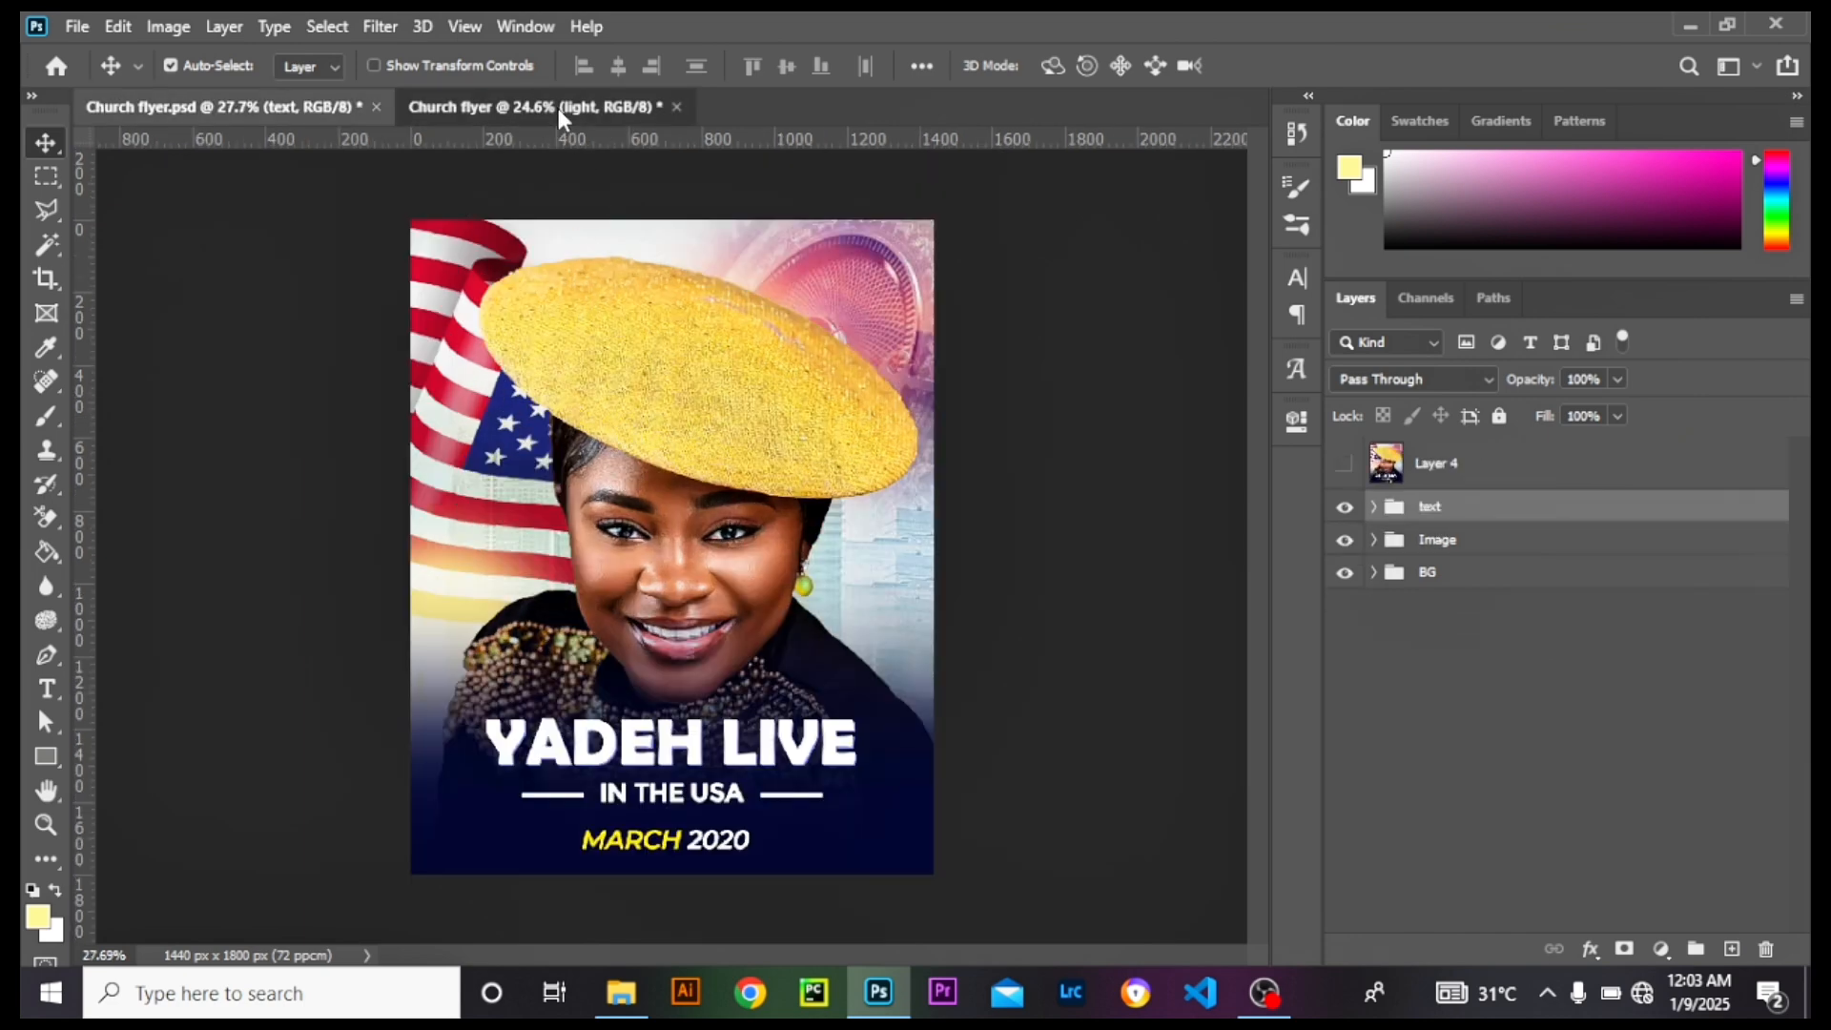
{"action": "scroll", "coordinate": [618, 688], "scroll_direction": "up", "scroll_amount": 1}
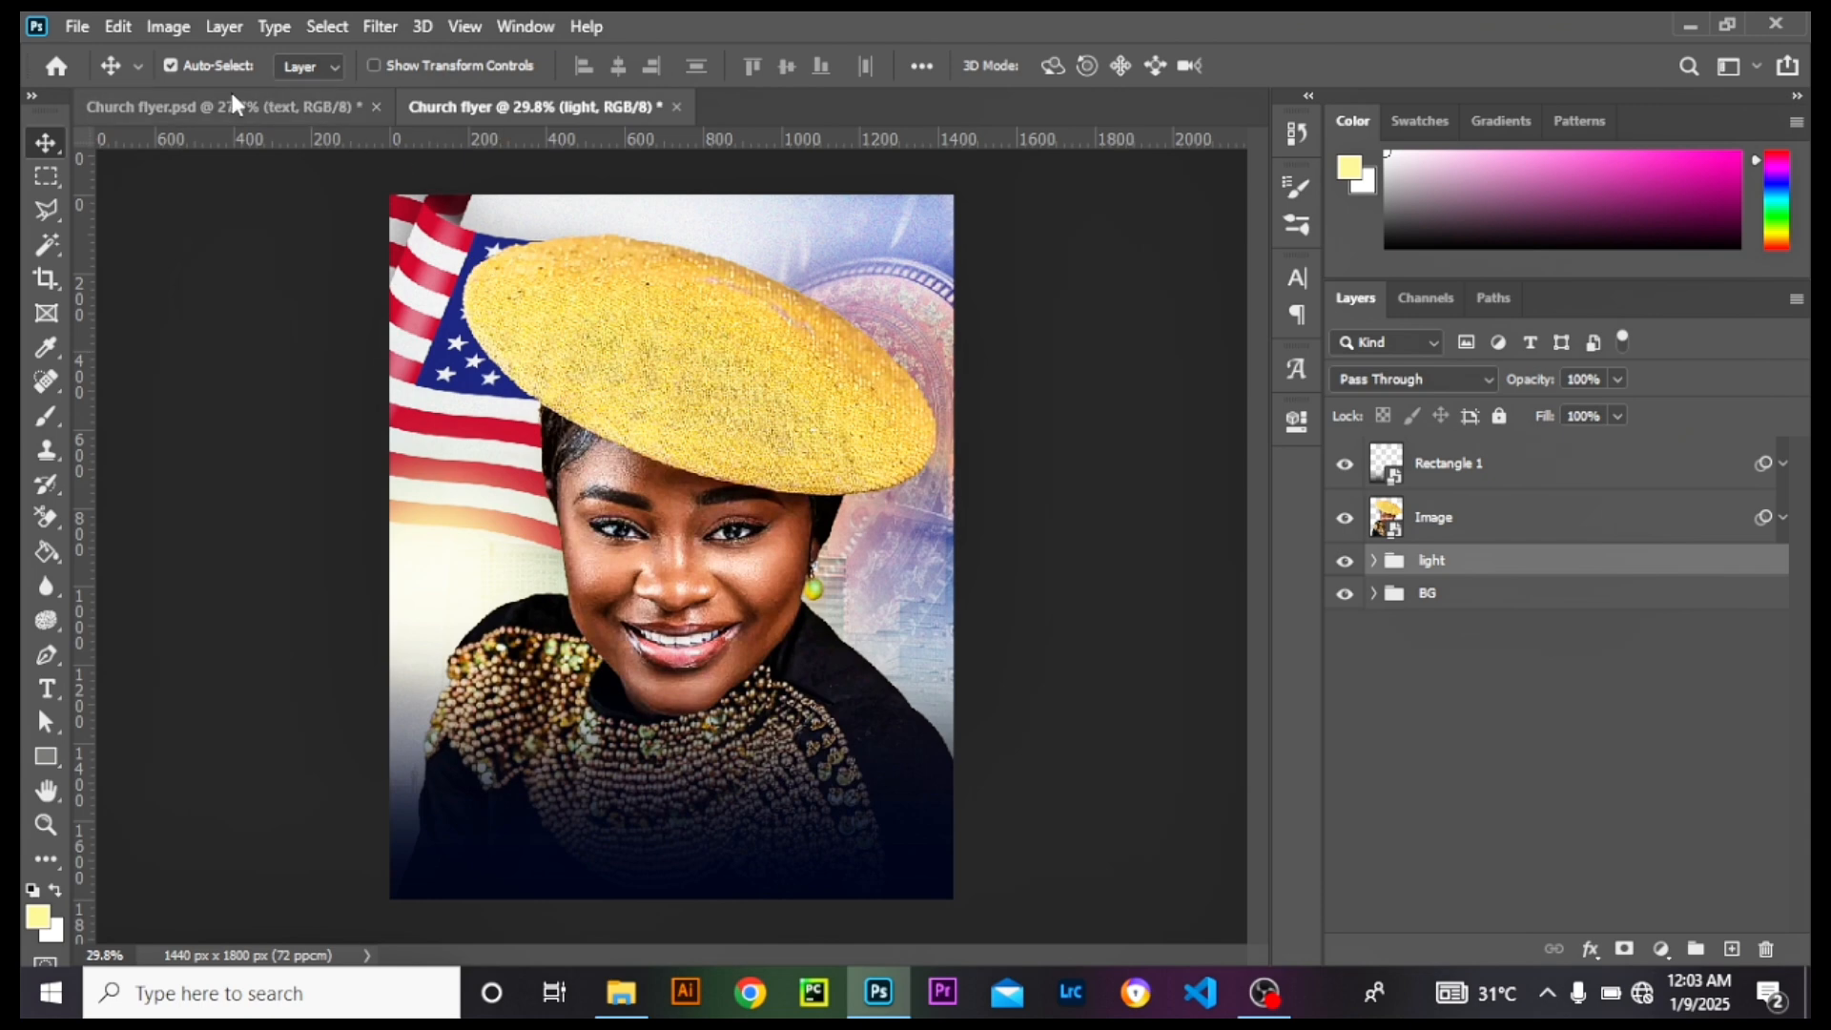
{"action": "left_click", "coordinate": [232, 103]}
{"action": "left_click", "coordinate": [472, 401]}
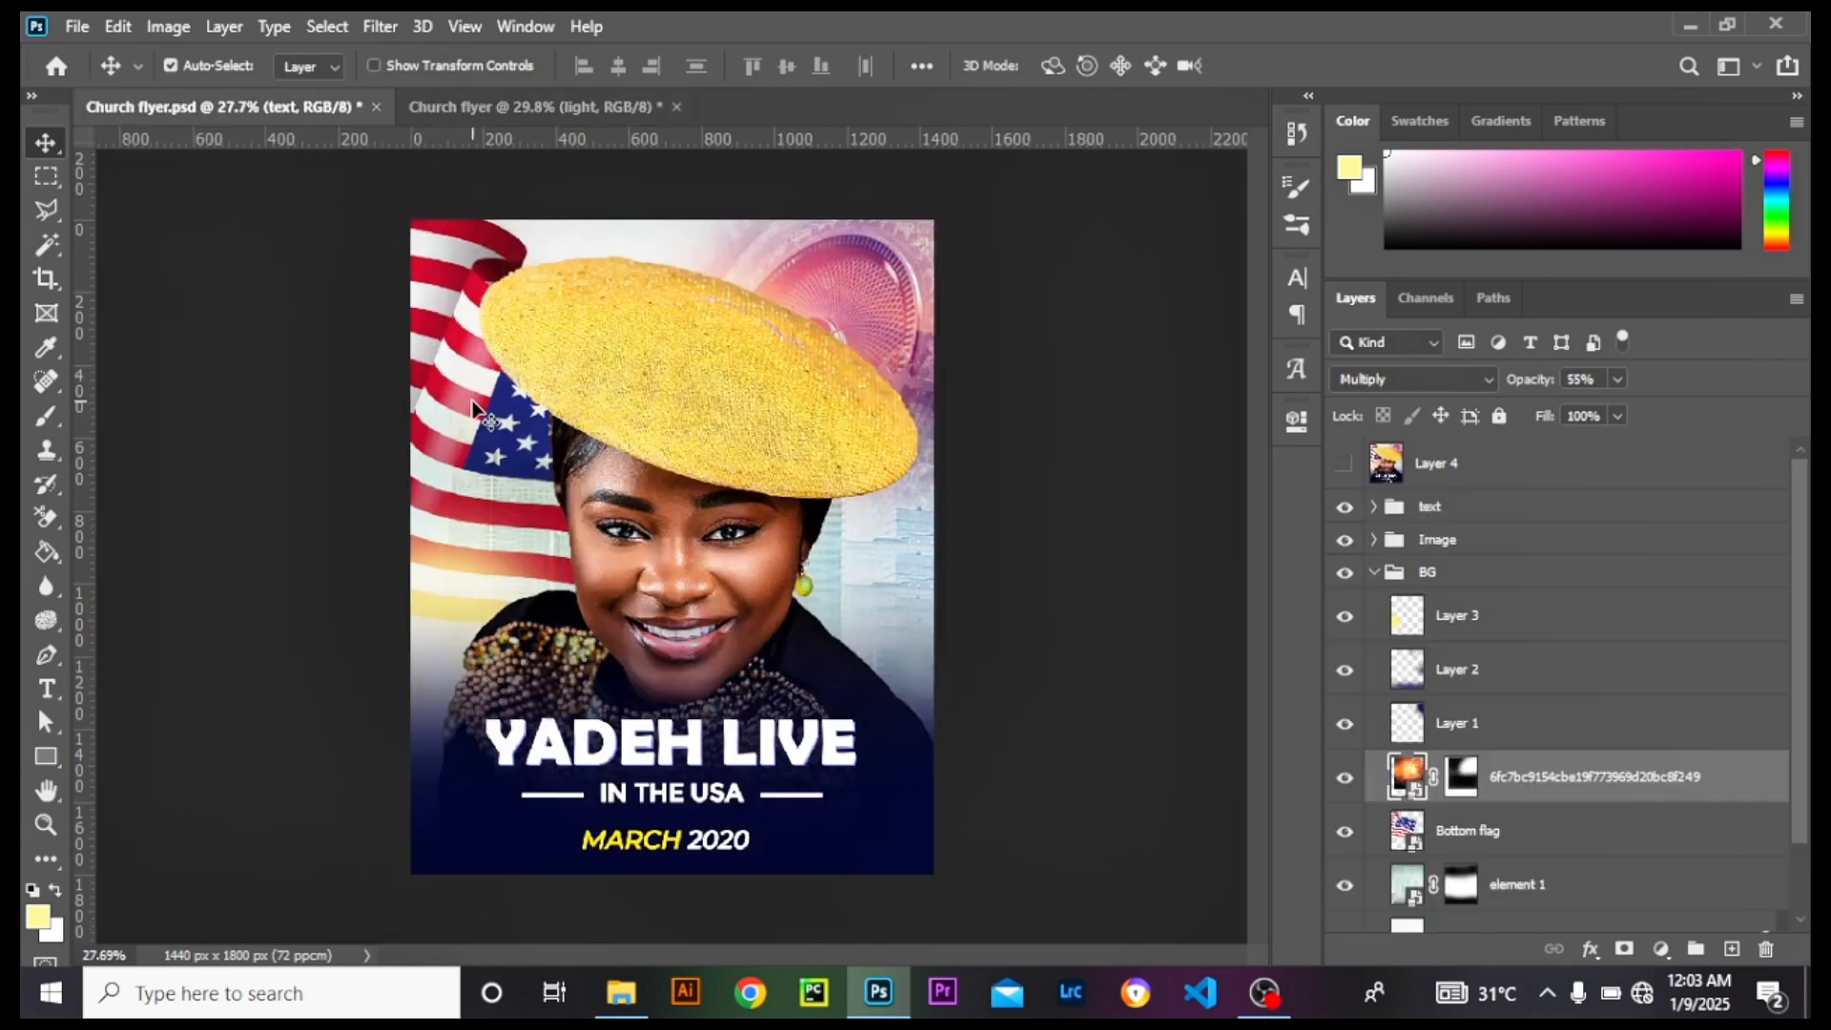
{"action": "left_click", "coordinate": [702, 106]}
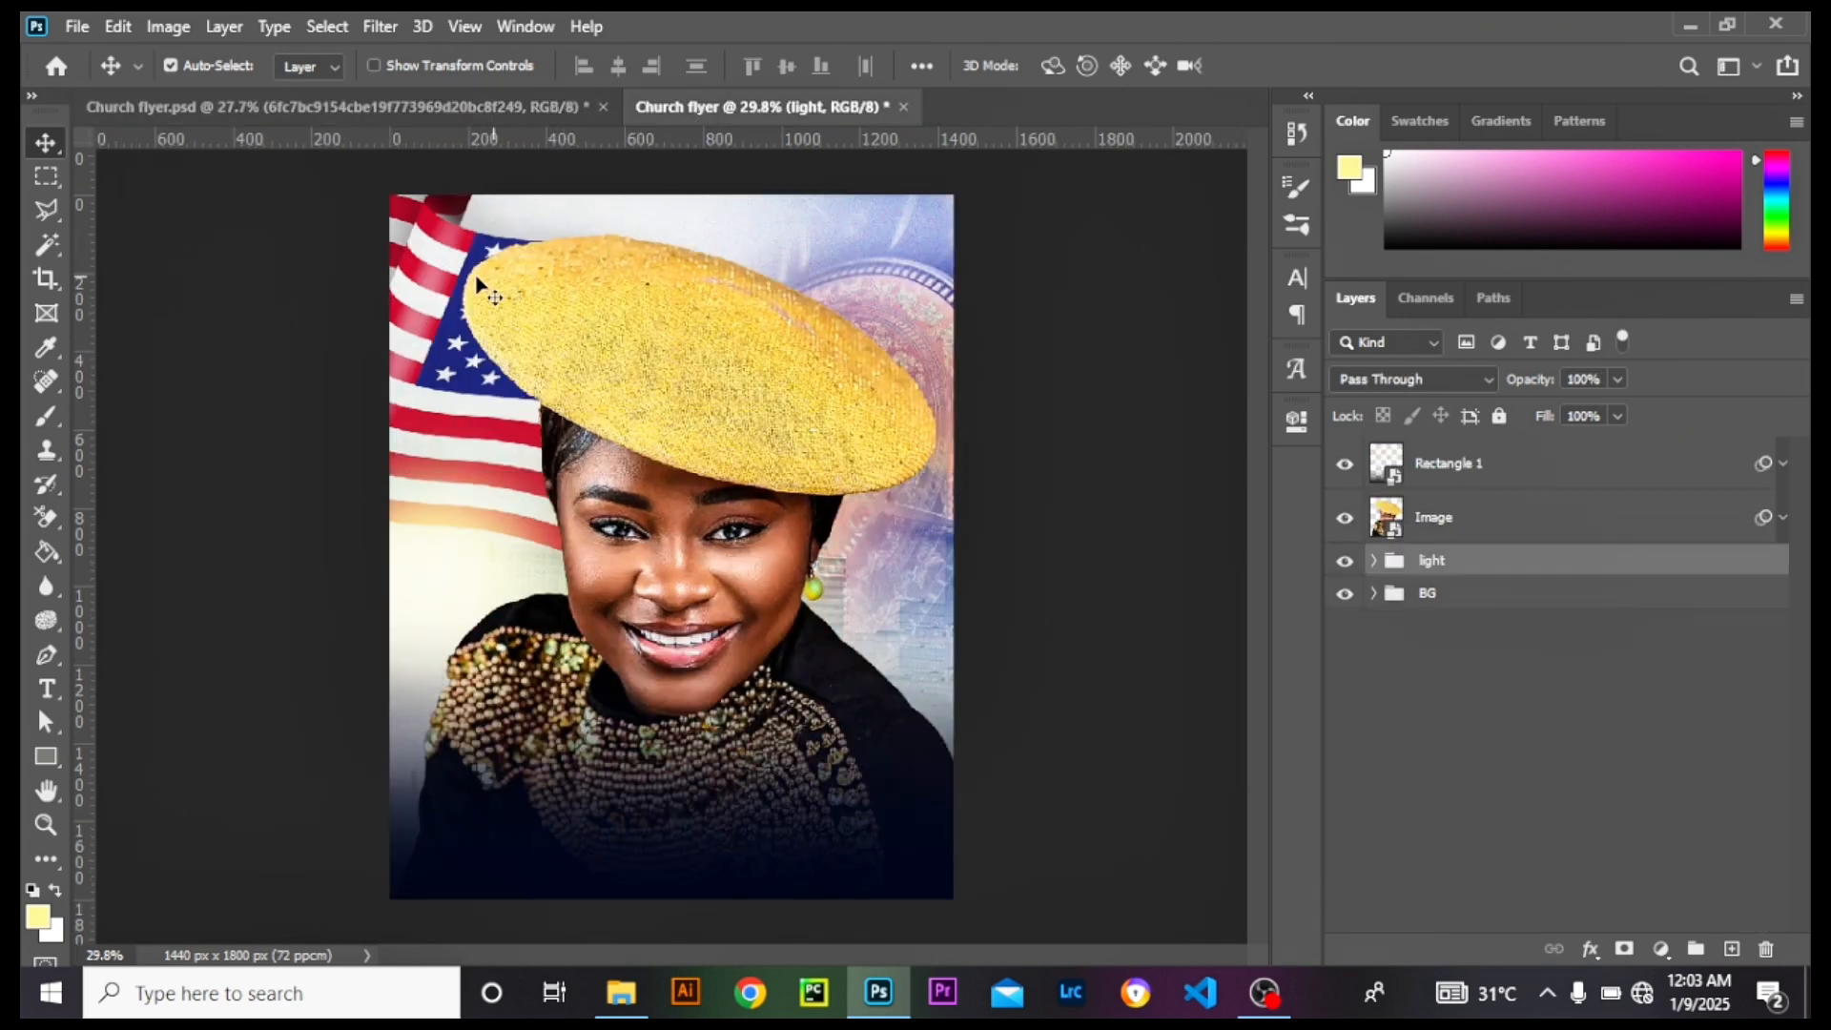
{"action": "left_click_drag", "start_coordinate": [440, 337], "coordinate": [481, 354]}
{"action": "scroll", "coordinate": [992, 791], "scroll_direction": "down", "scroll_amount": 2}
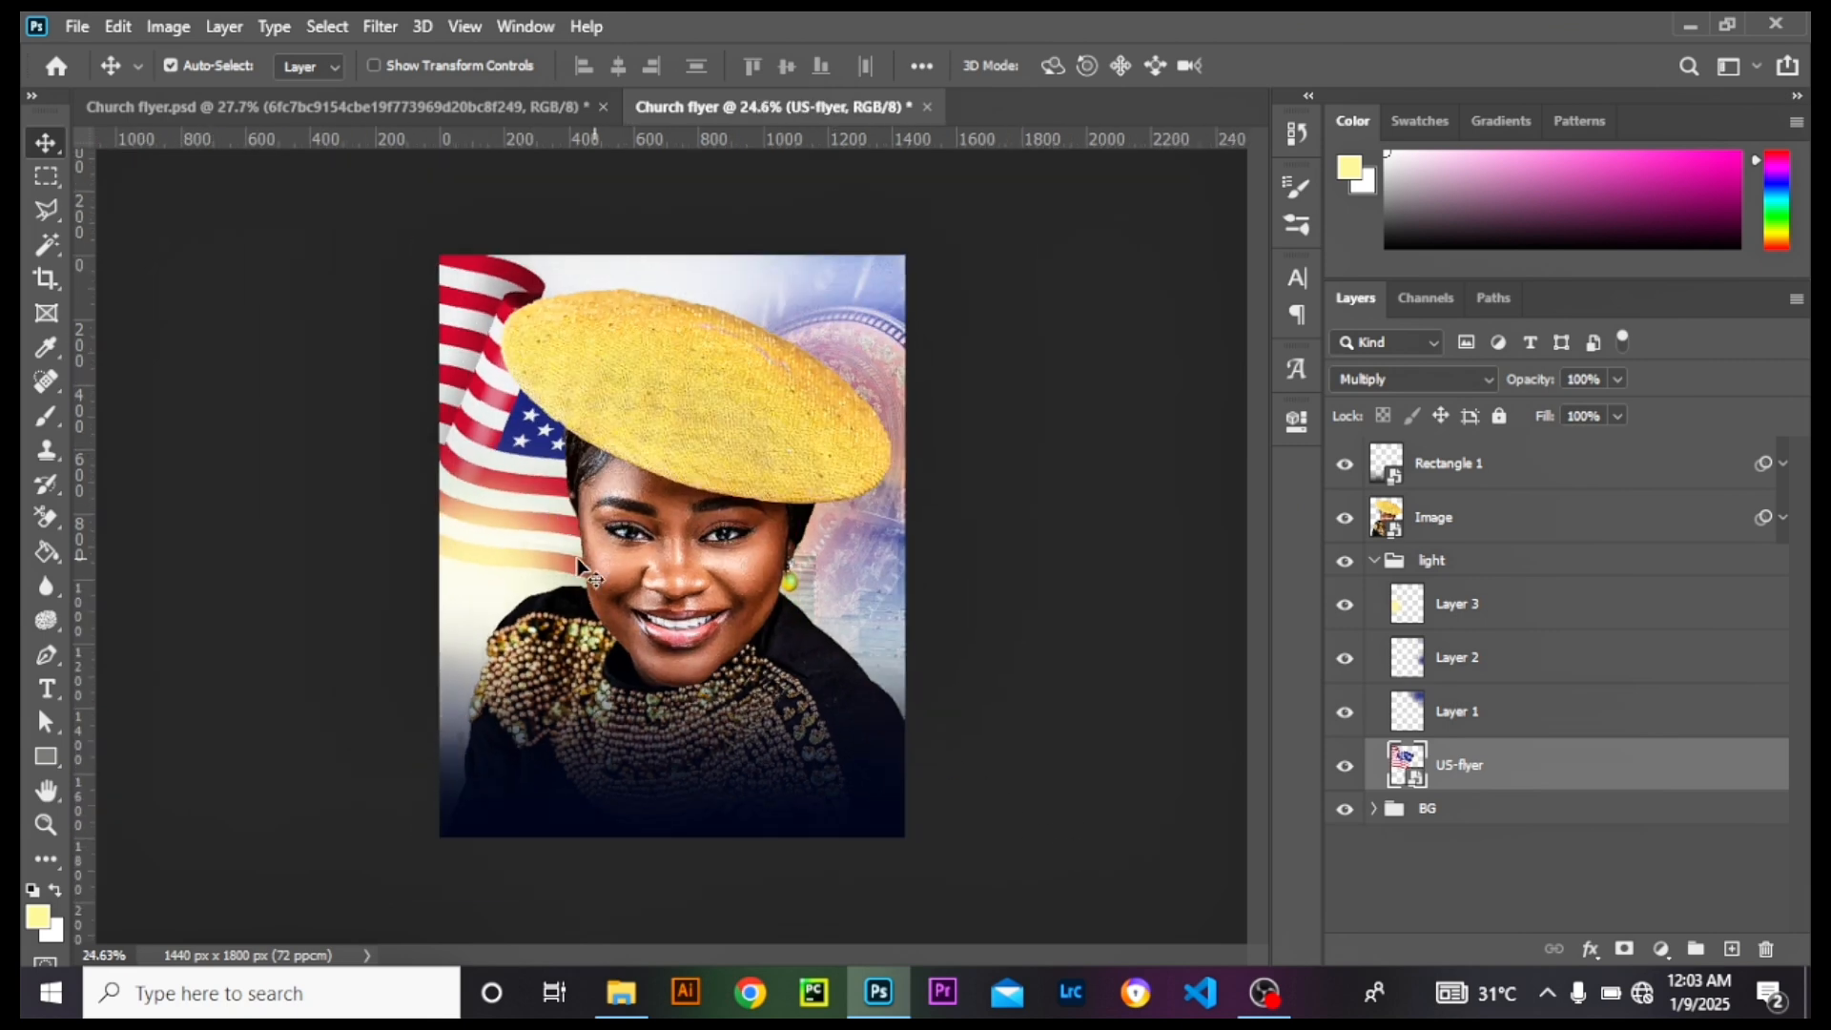
{"action": "scroll", "coordinate": [672, 544], "scroll_direction": "up", "scroll_amount": 2}
{"action": "left_click", "coordinate": [1431, 562]}
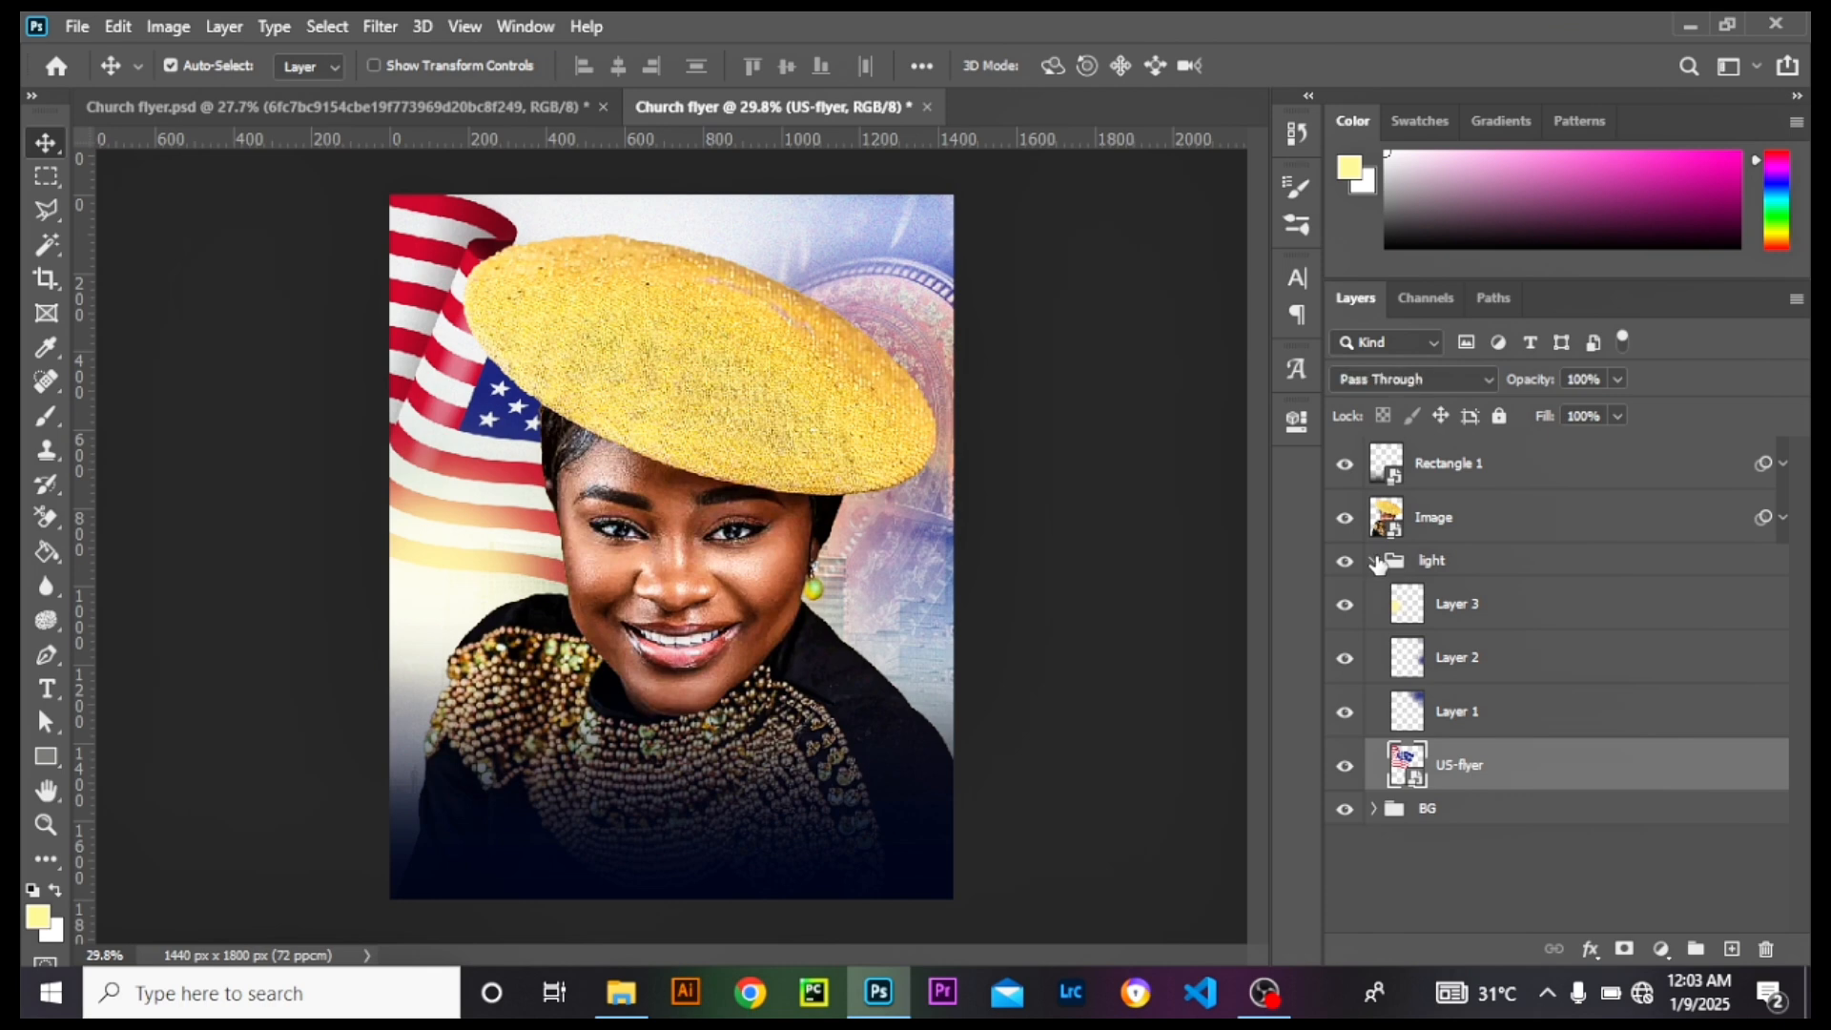
{"action": "left_click", "coordinate": [1373, 561]}
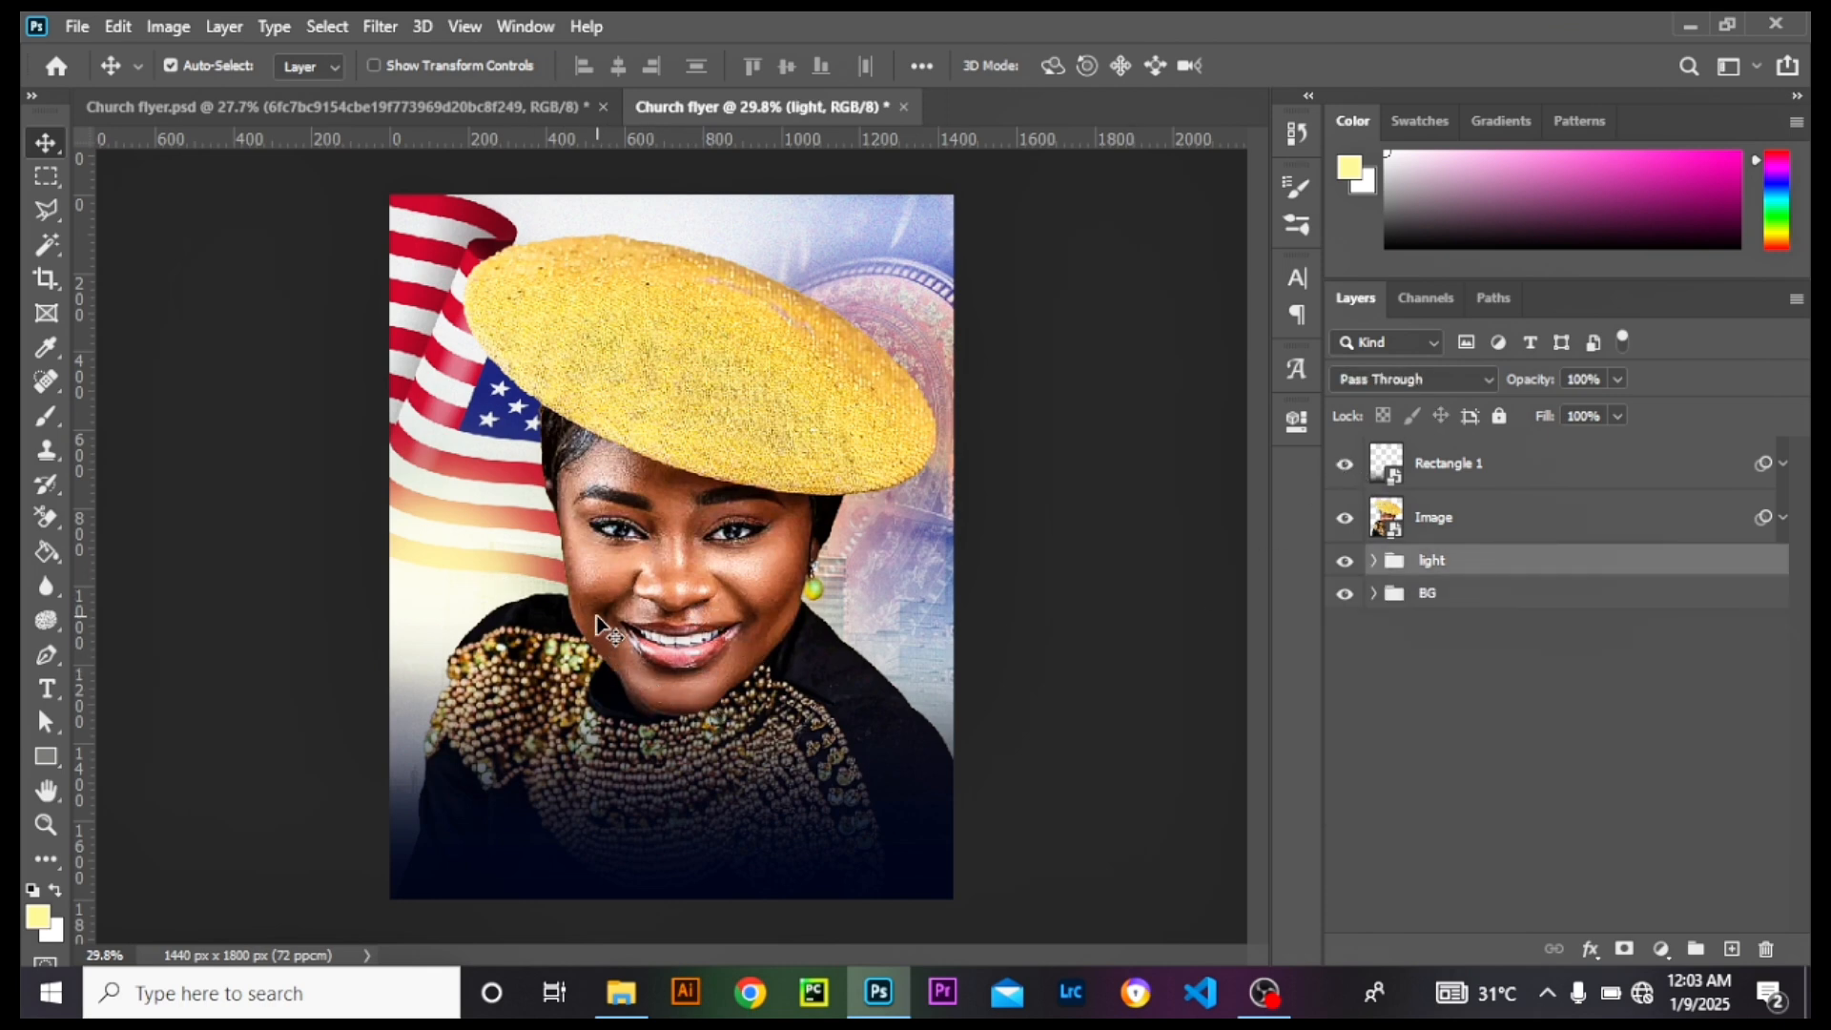
Step: In Church flyer.psd, toggle and collapse BG, then select and hide the text group
{"action": "left_click", "coordinate": [346, 107]}
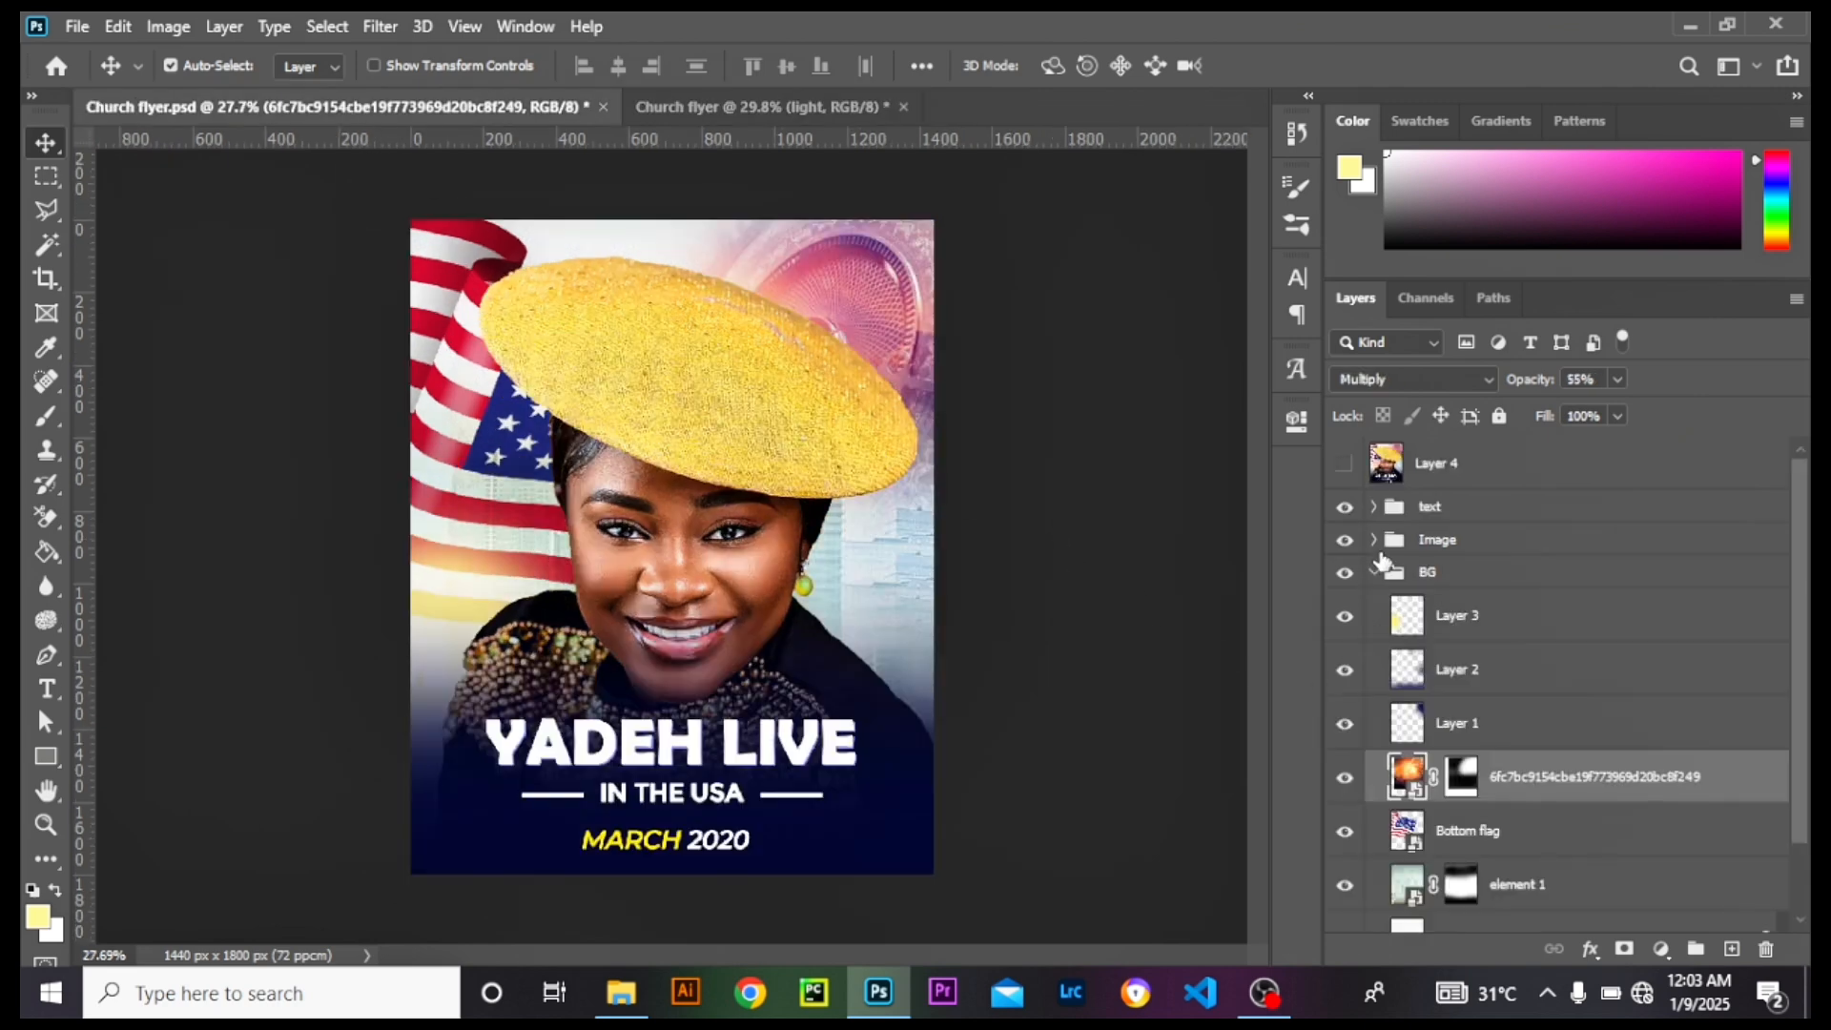
{"action": "left_click", "coordinate": [1344, 572]}
{"action": "left_click", "coordinate": [1372, 573]}
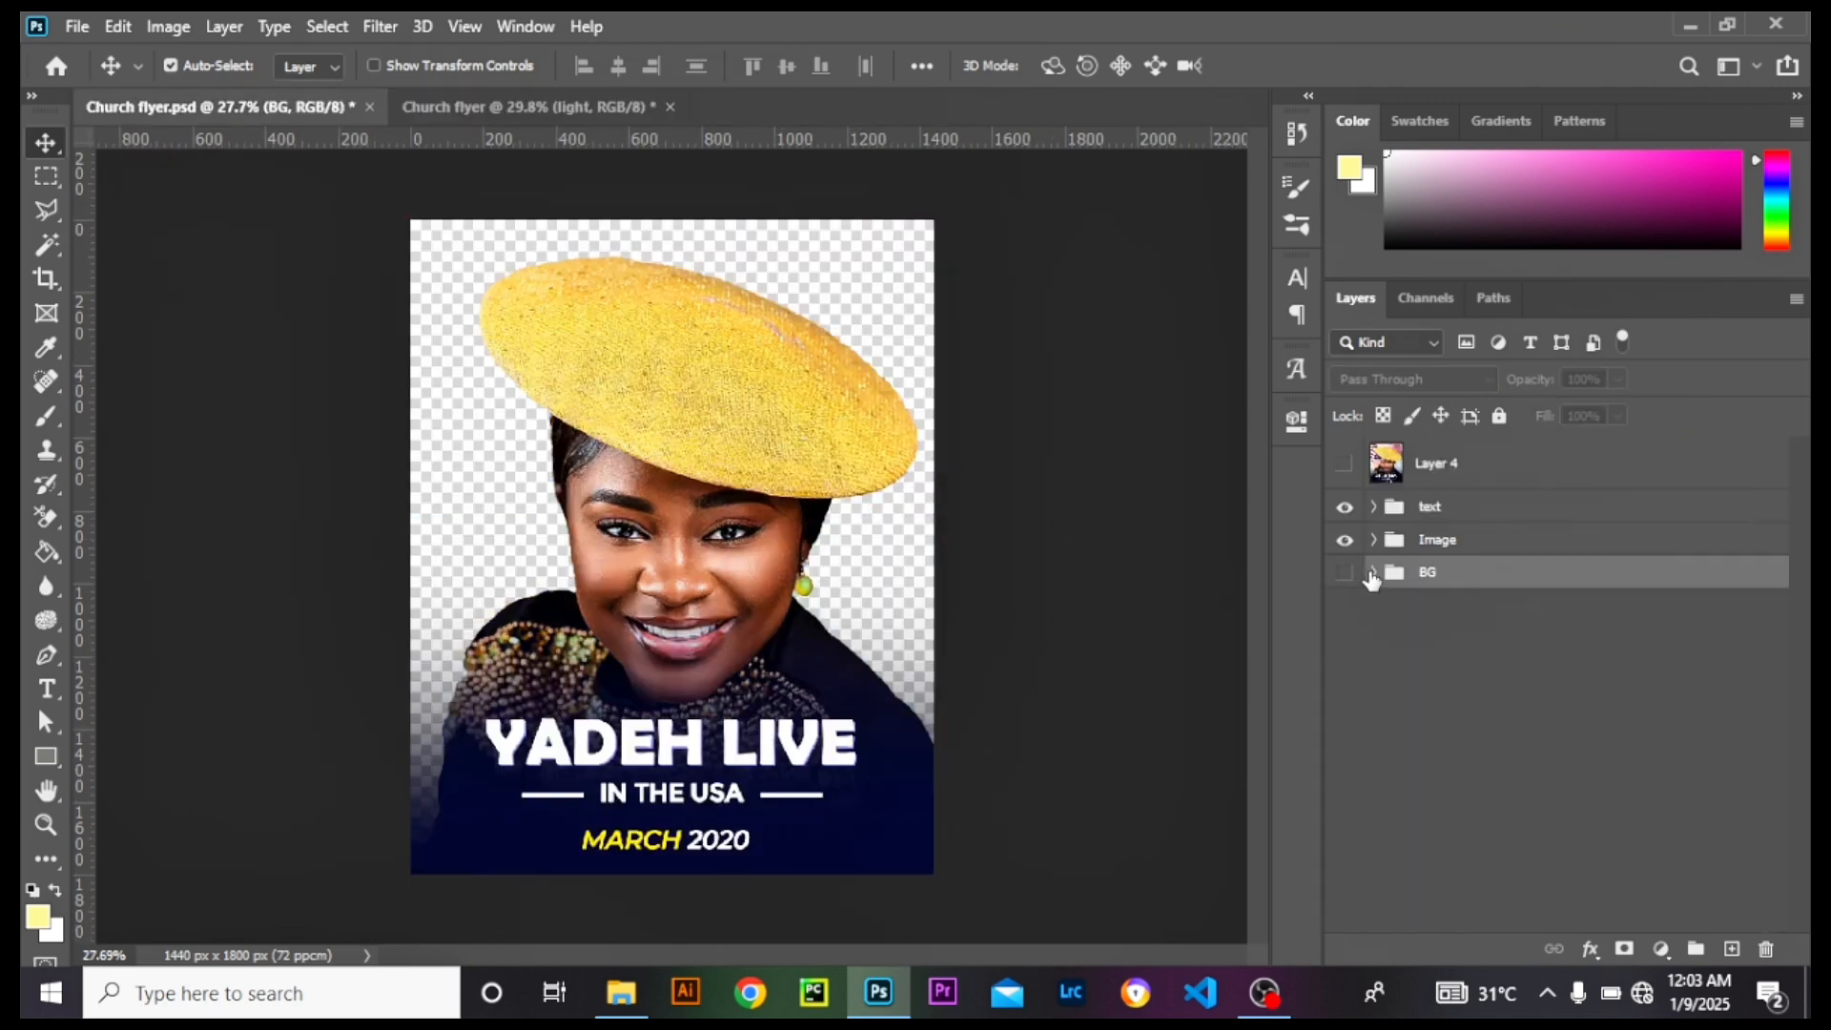
{"action": "left_click", "coordinate": [1344, 573]}
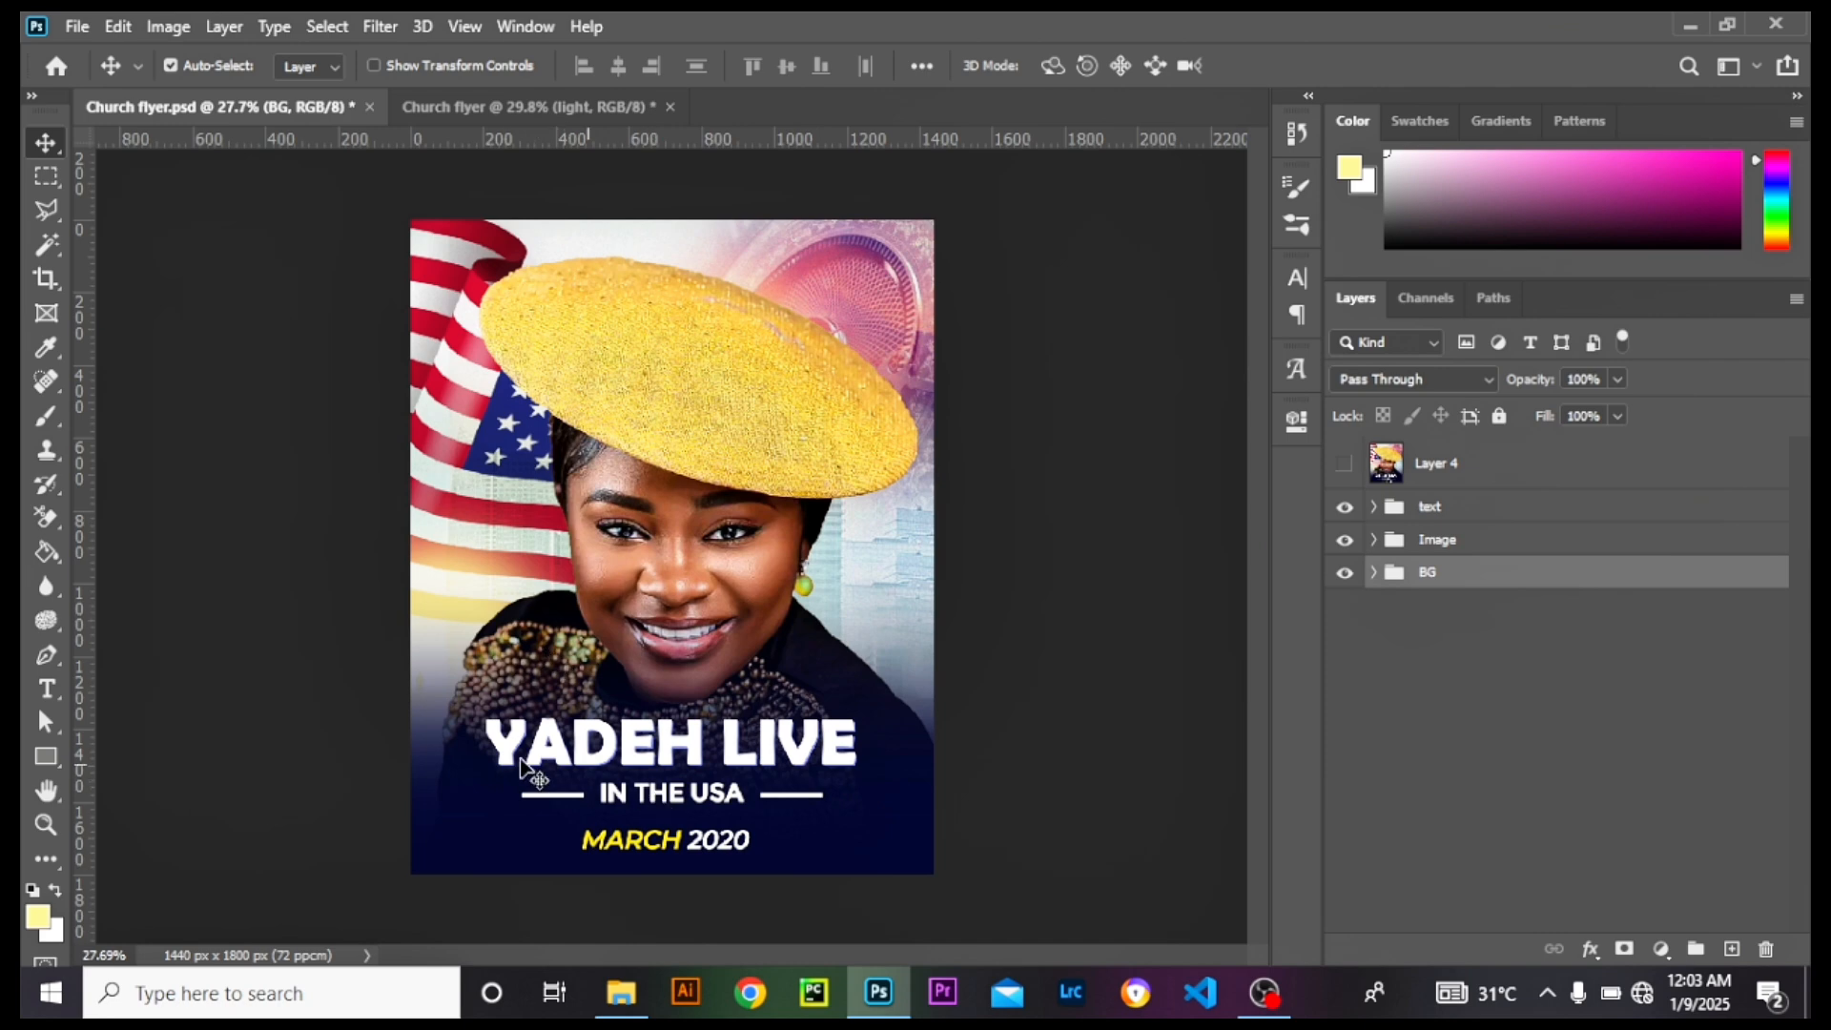
{"action": "left_click", "coordinate": [1442, 508]}
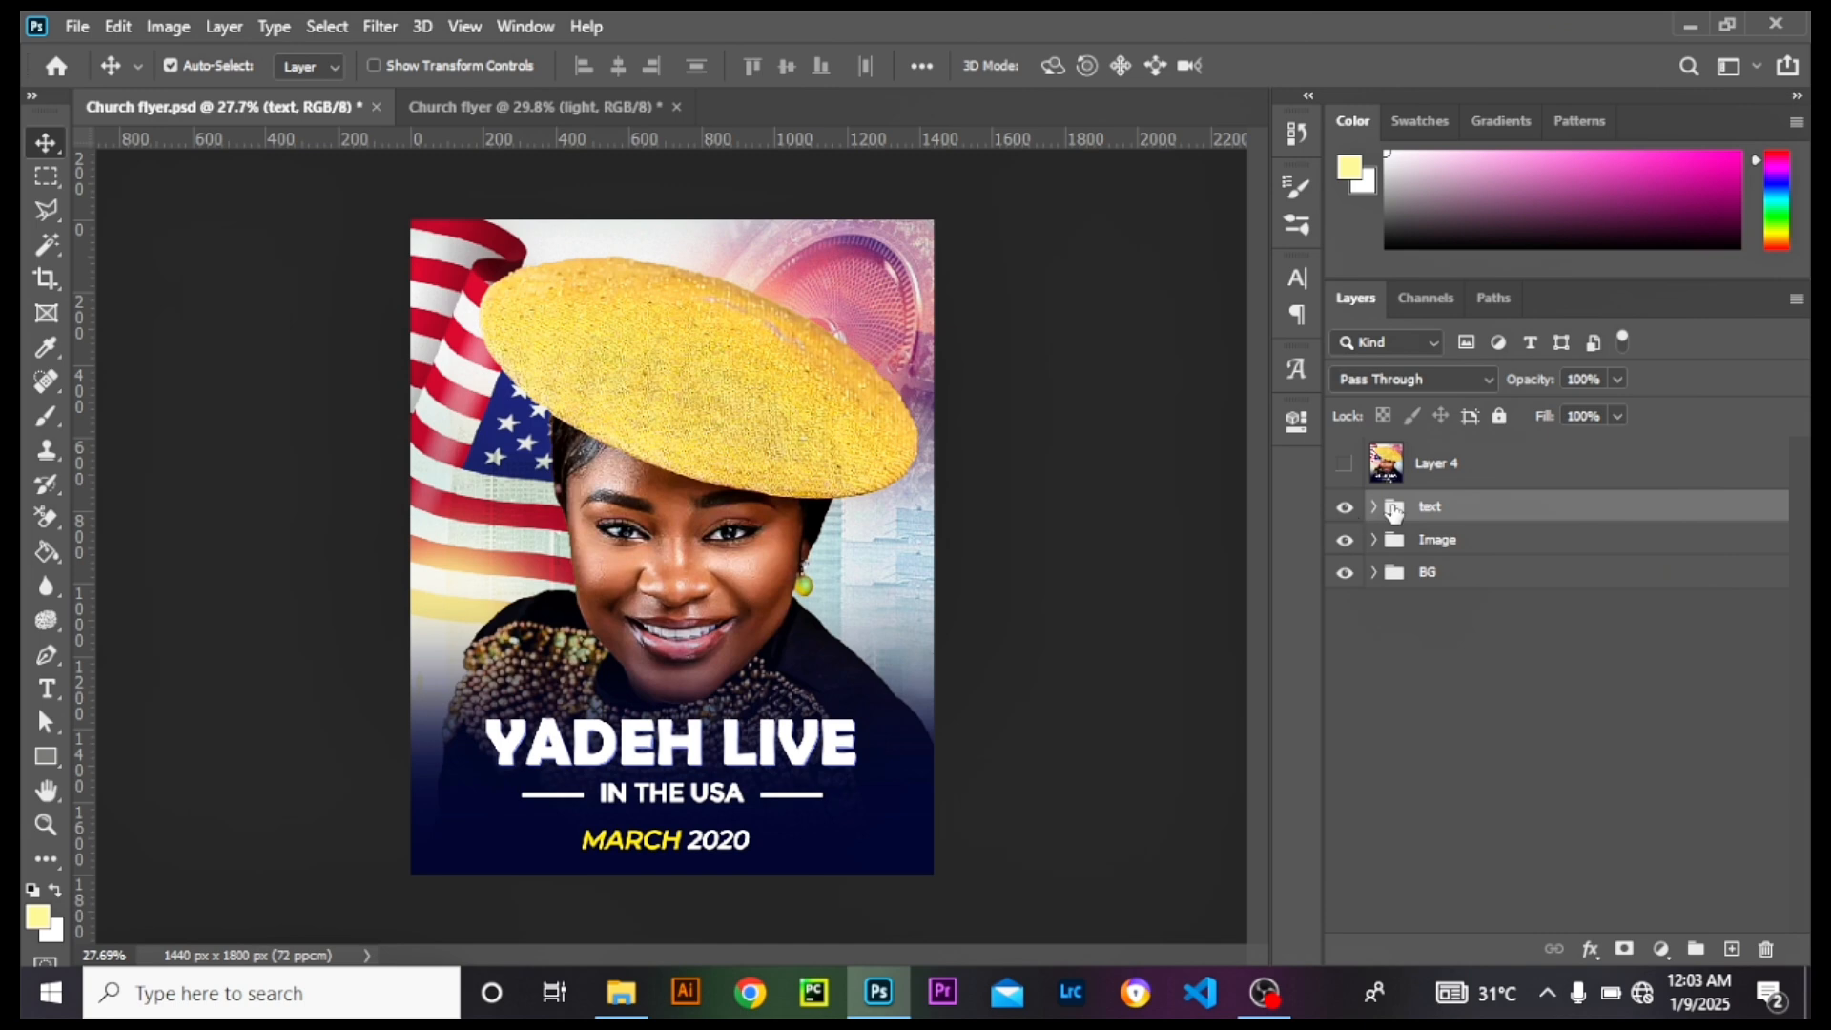
{"action": "left_click", "coordinate": [1346, 509]}
Step: Copy the YADEH LIVE text group into Church flyer, lower it over the necklace, above Image
{"action": "left_click", "coordinate": [1346, 509]}
{"action": "left_click_drag", "start_coordinate": [1414, 516], "coordinate": [633, 756]}
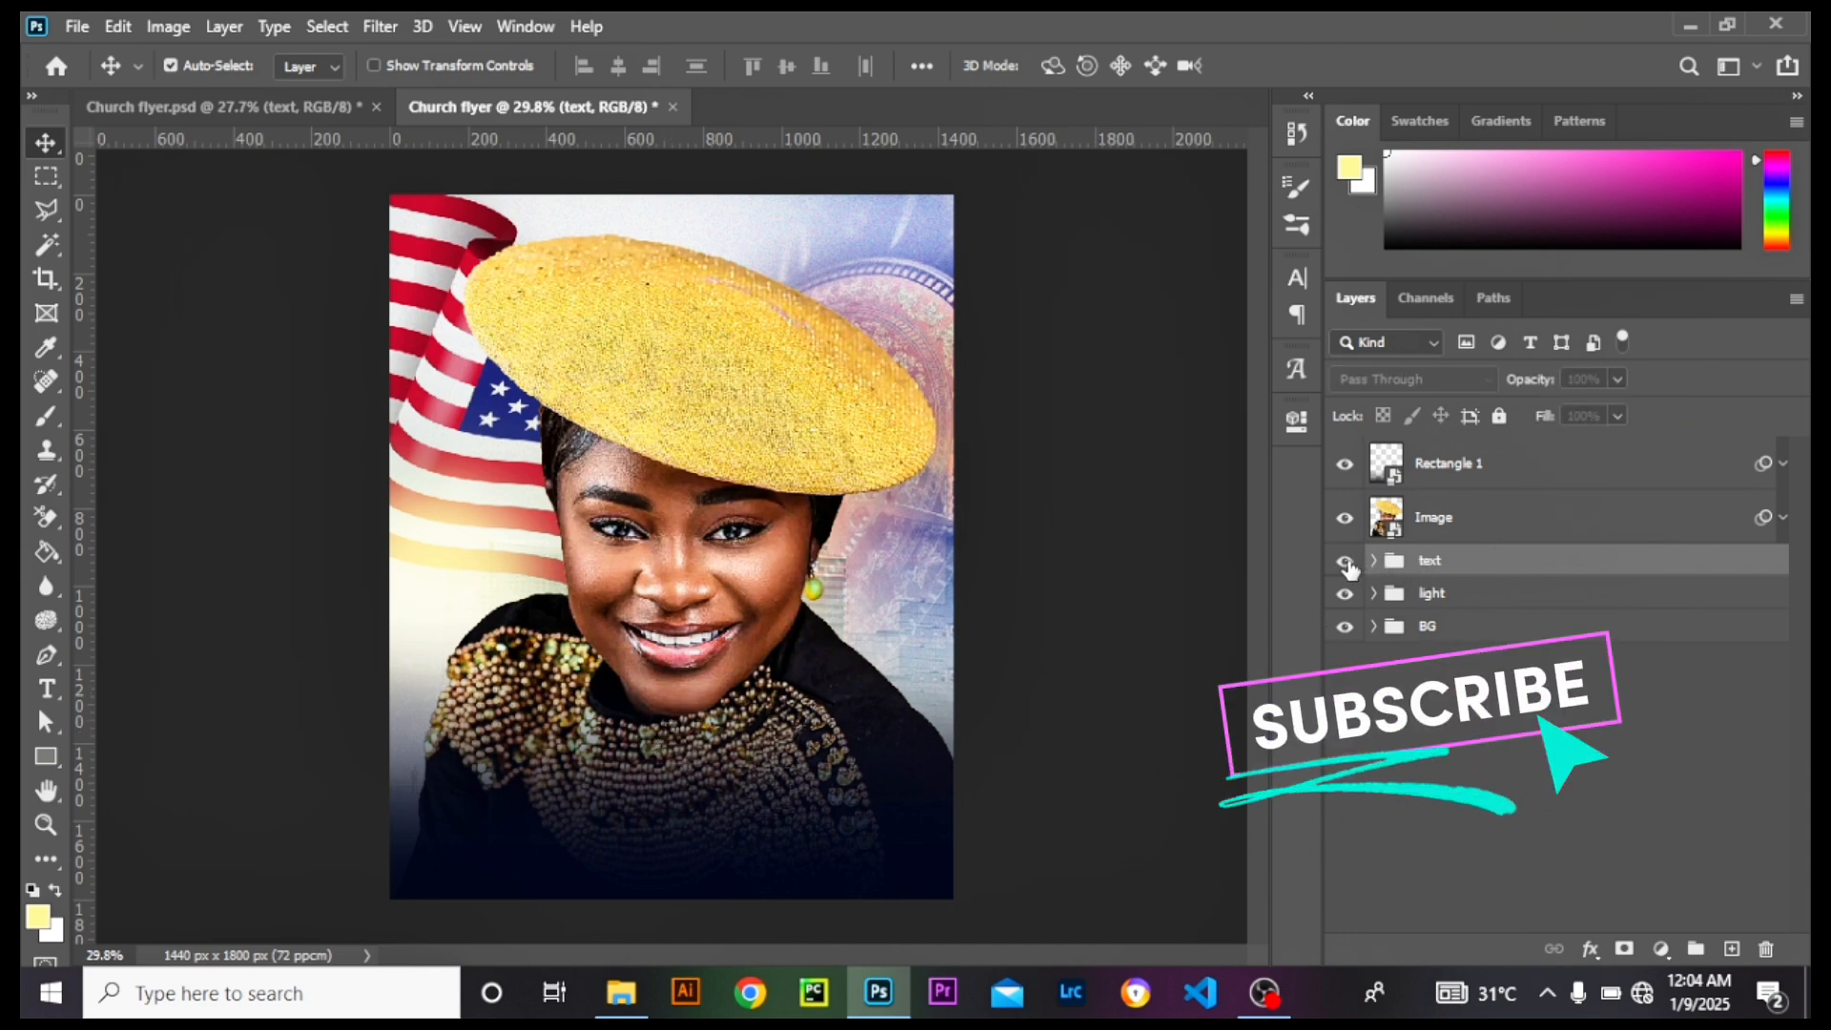
{"action": "key", "text": "ctrl+t"}
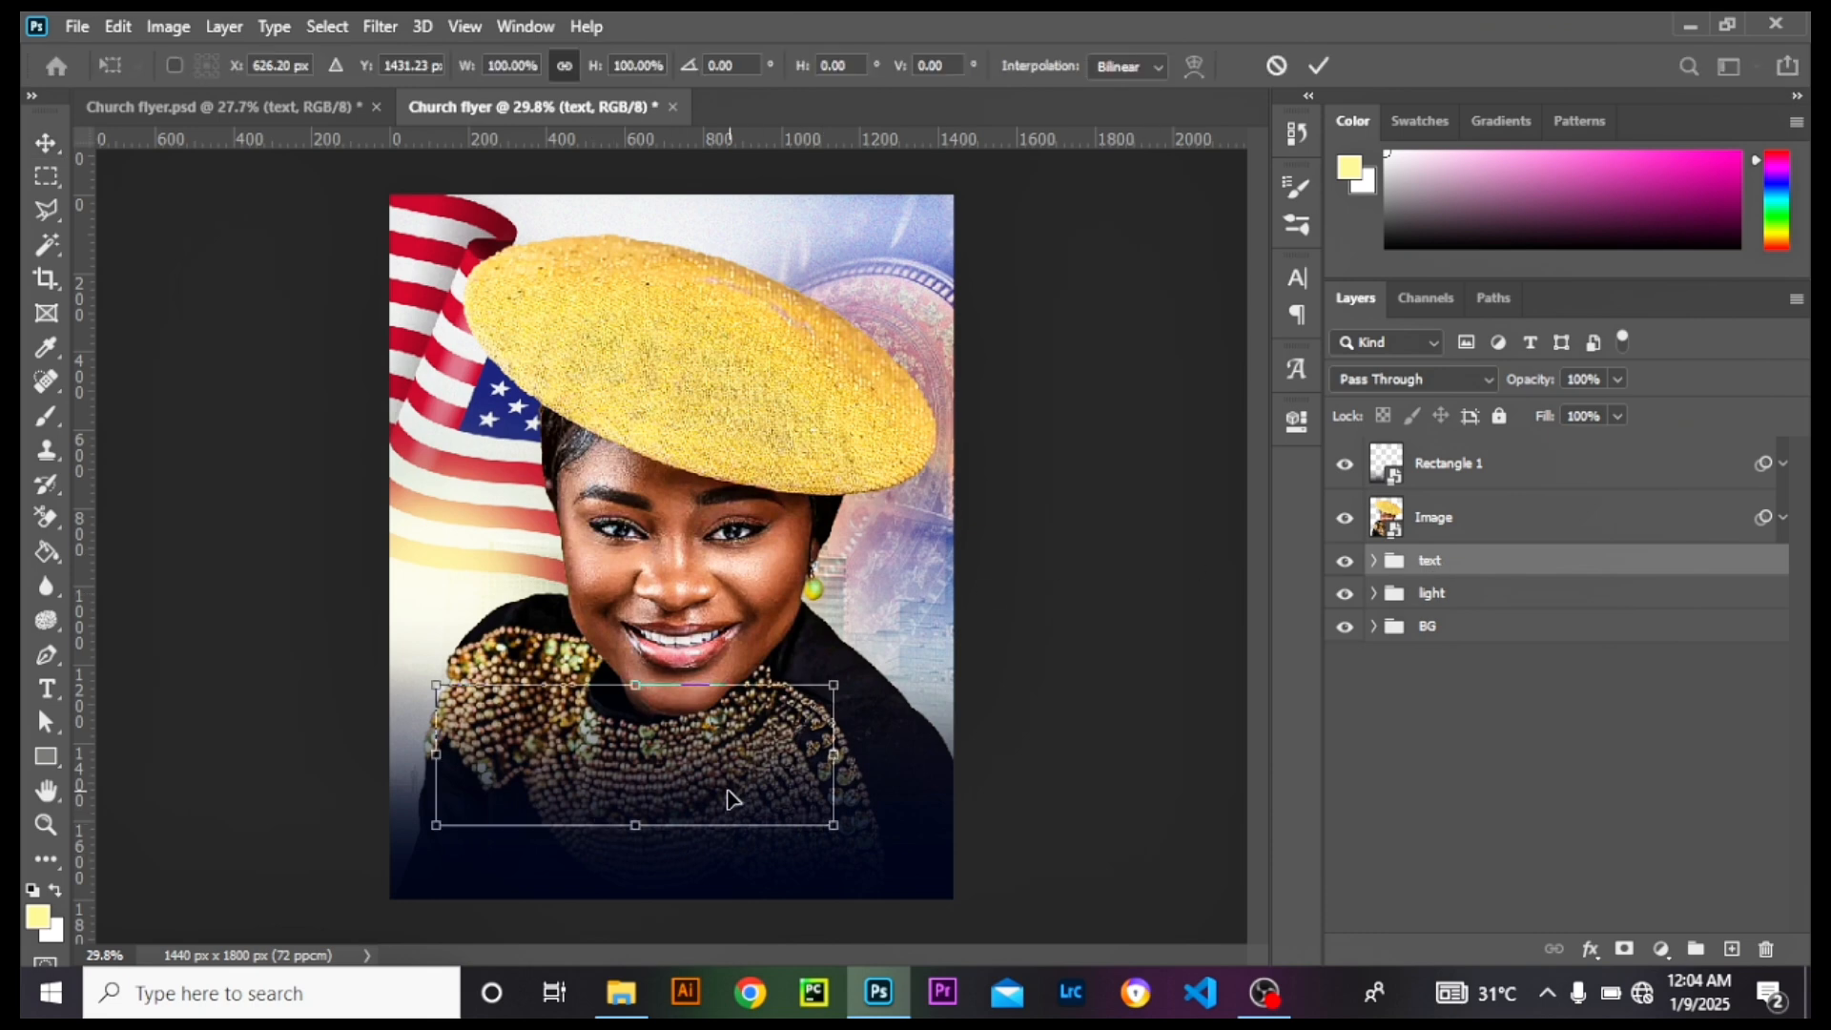
{"action": "left_click_drag", "start_coordinate": [728, 797], "coordinate": [757, 834]}
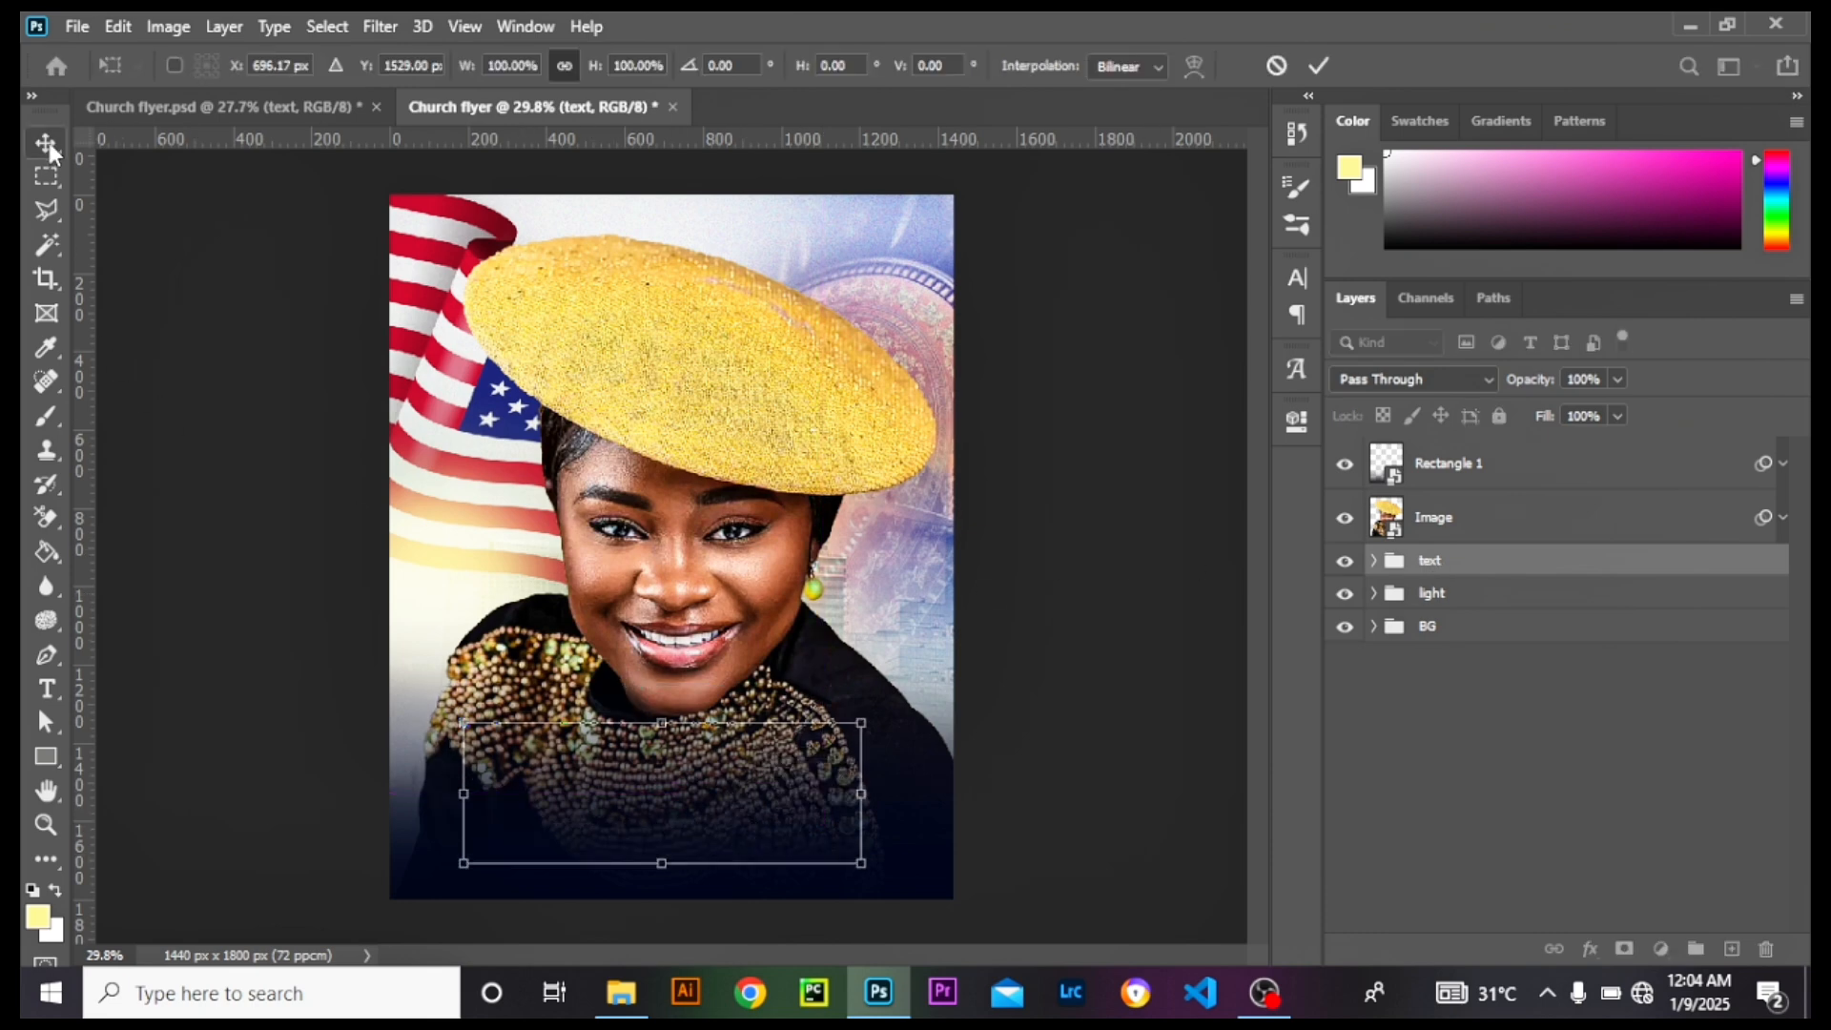
{"action": "key", "text": "Return"}
{"action": "left_click_drag", "start_coordinate": [1478, 565], "coordinate": [1471, 497]}
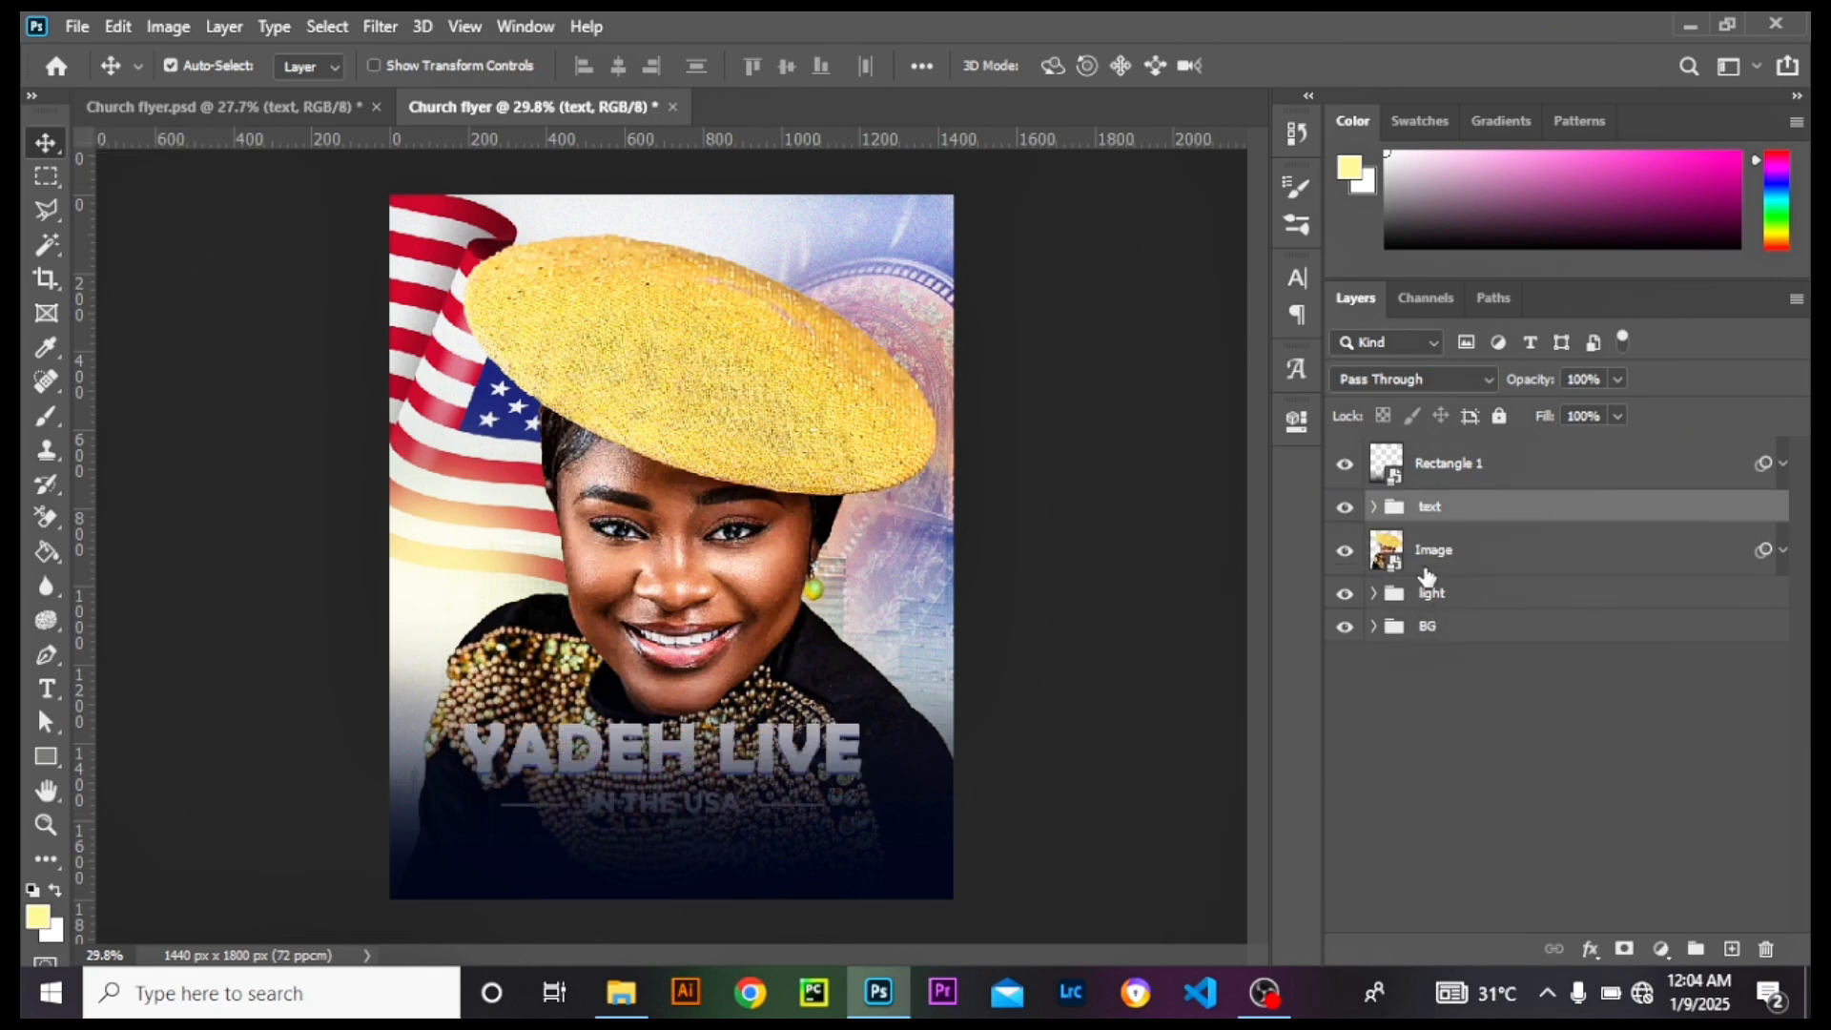
{"action": "scroll", "coordinate": [870, 775], "scroll_direction": "up", "scroll_amount": 3}
{"action": "scroll", "coordinate": [828, 810], "scroll_direction": "down", "scroll_amount": 3}
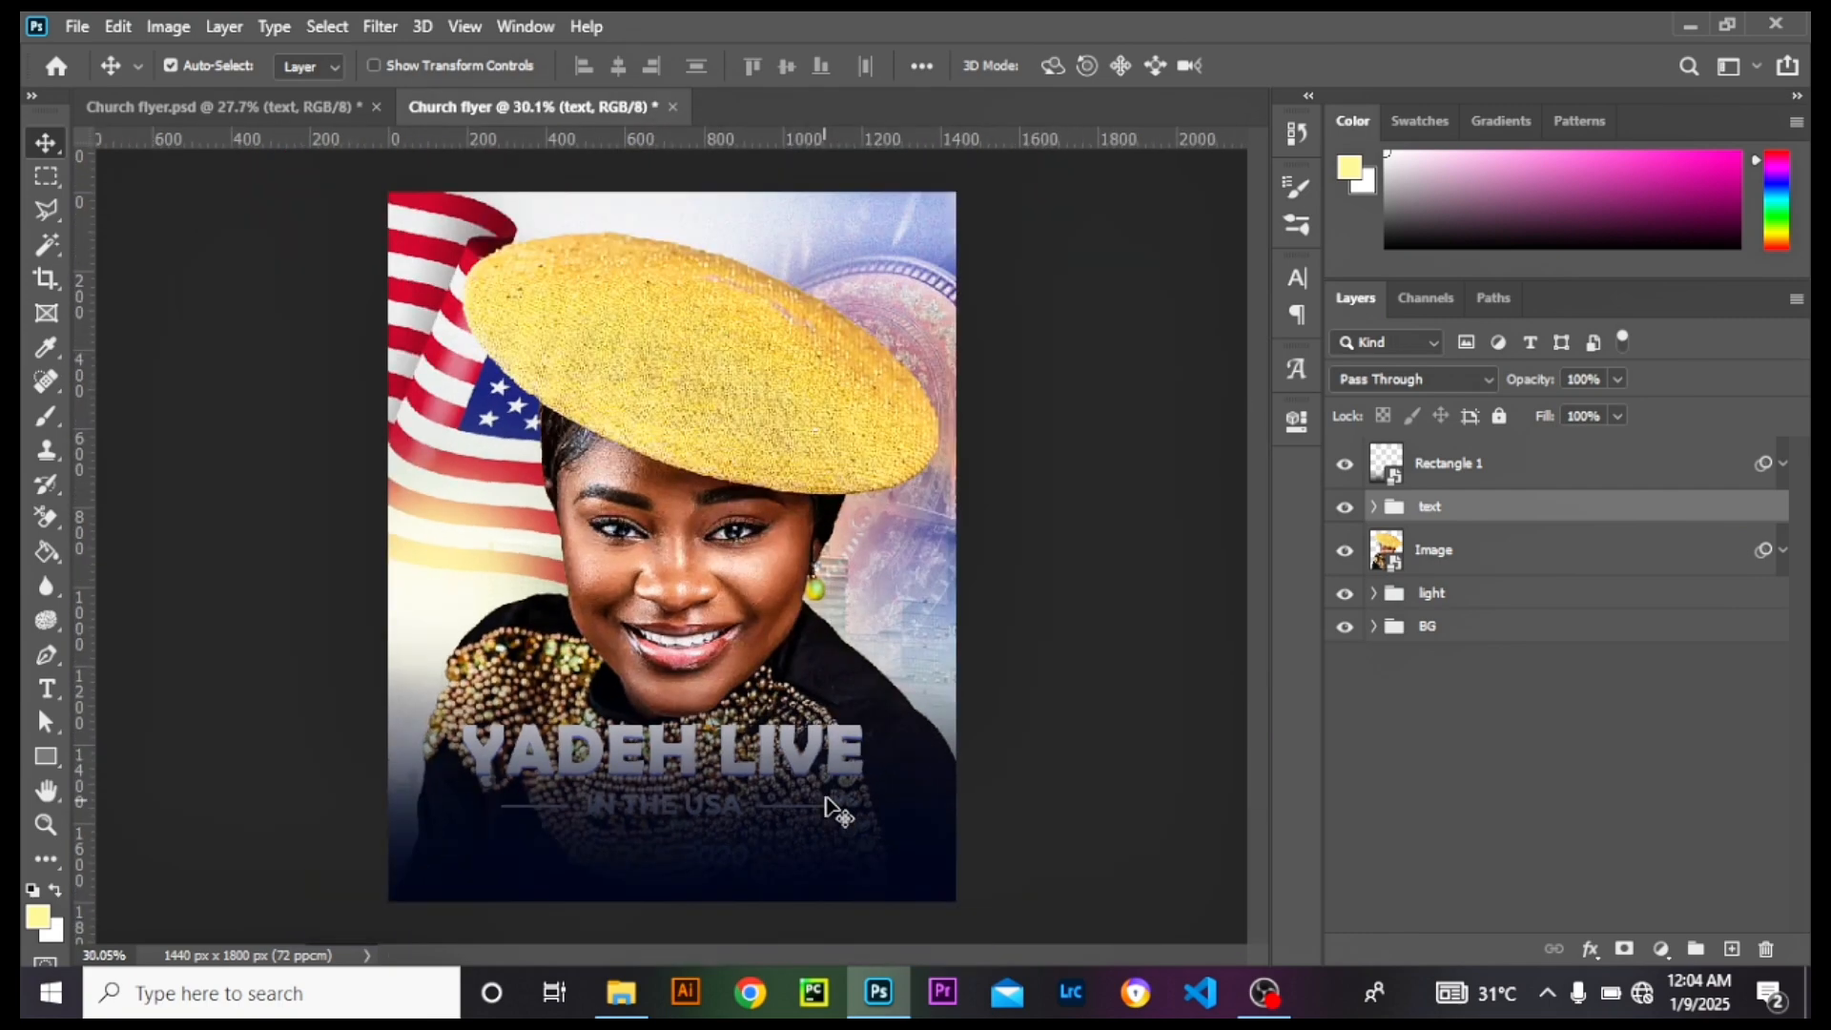
Step: Undo the mistaken drop of Rectangle 1 into the text group and place it between the text group and Image
{"action": "left_click", "coordinate": [1466, 473]}
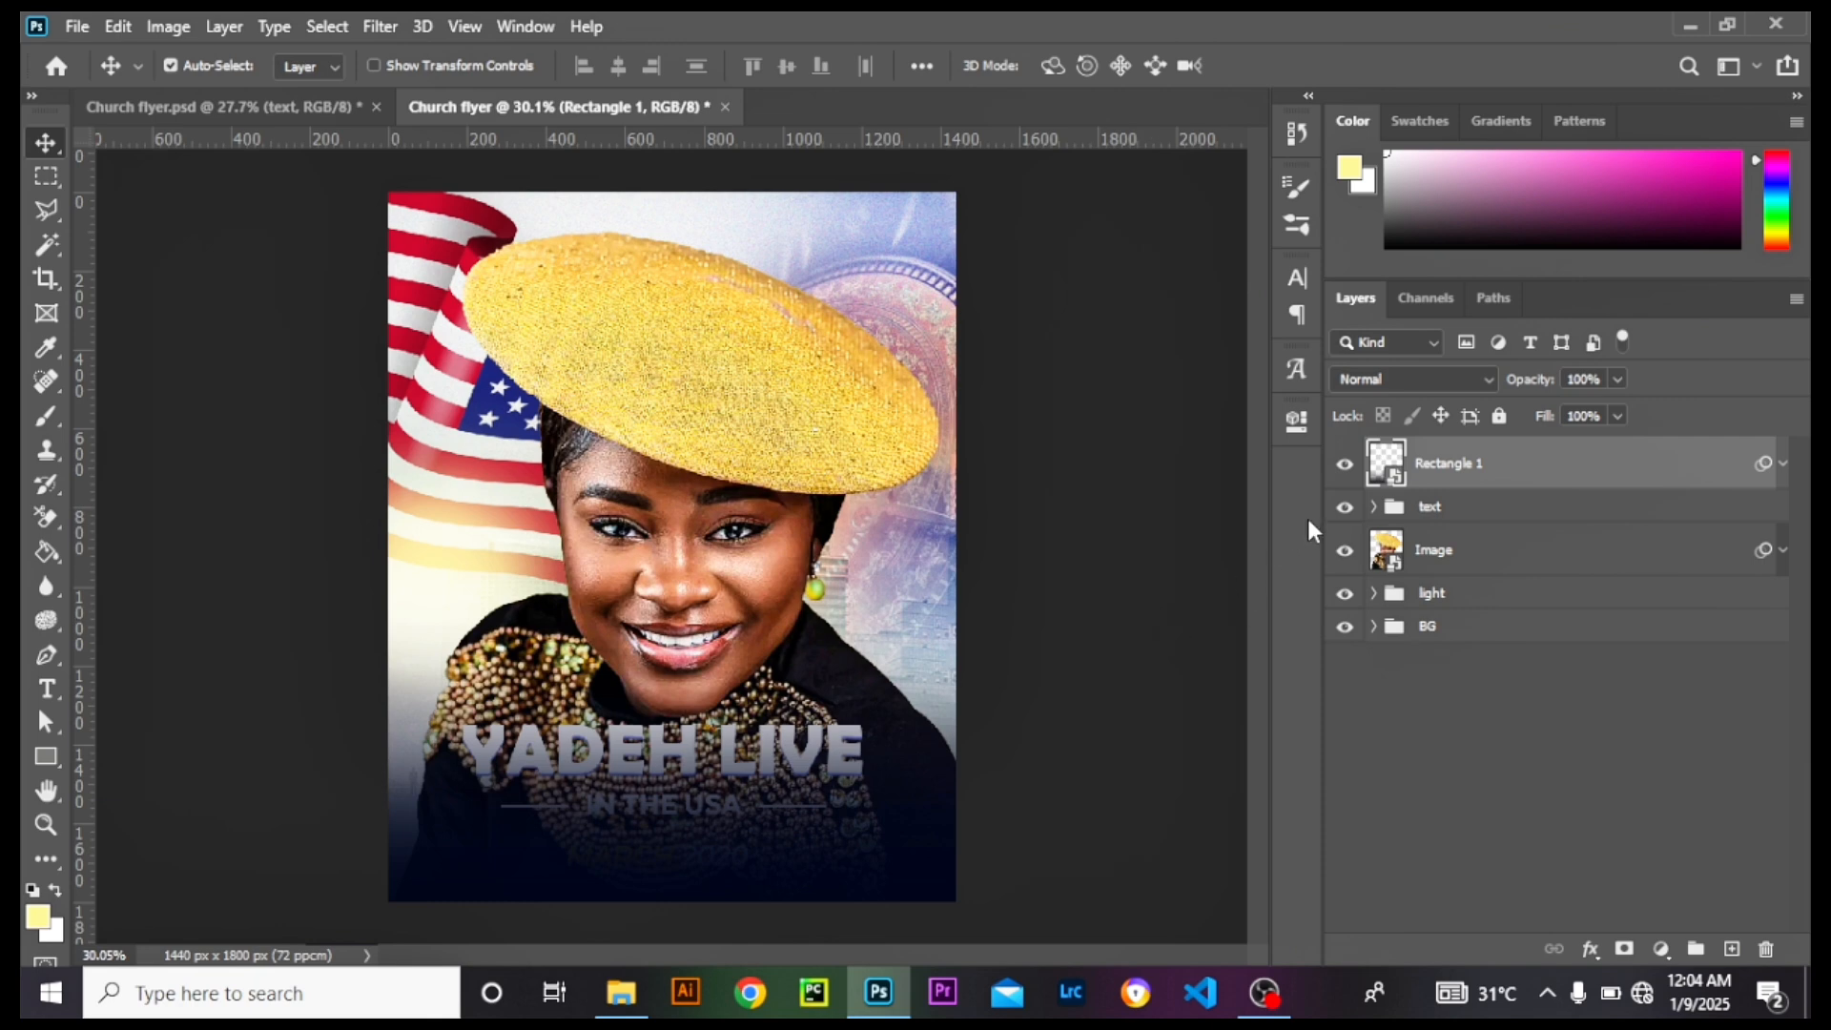
{"action": "left_click_drag", "start_coordinate": [1437, 474], "coordinate": [1462, 523]}
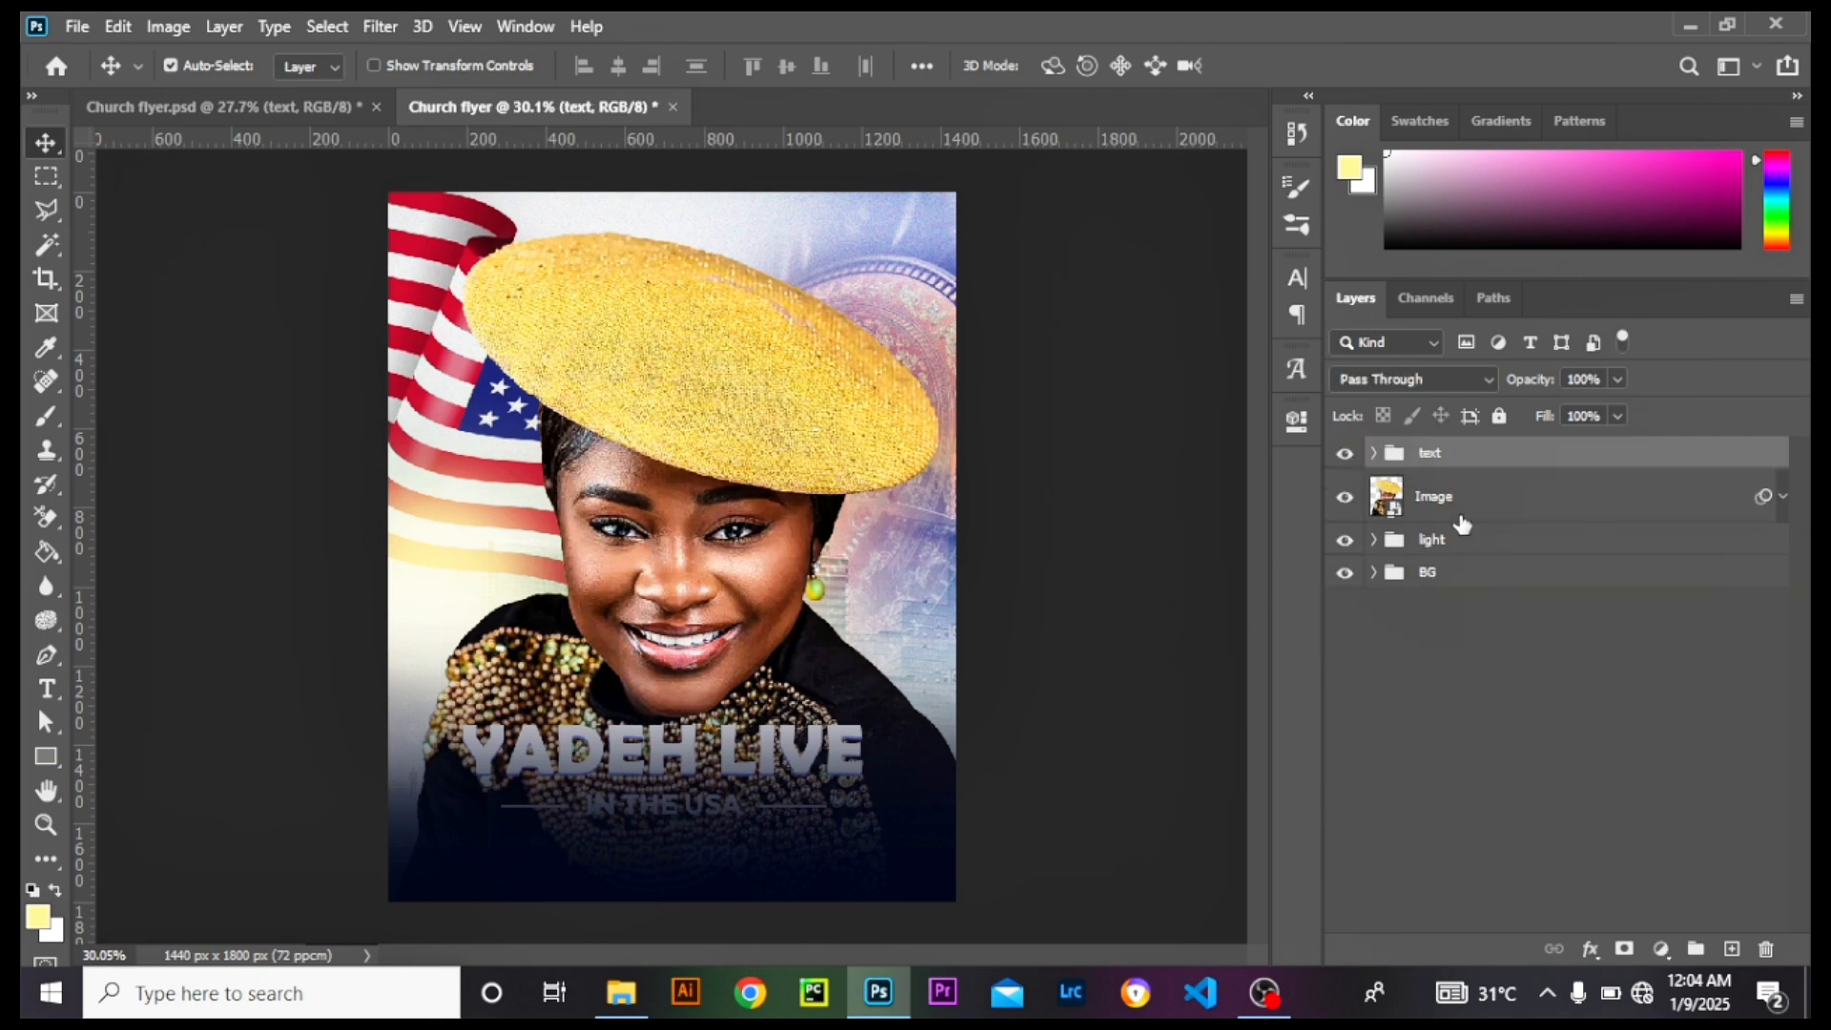
{"action": "key", "text": "ctrl"}
{"action": "key", "text": "ctrl+z"}
{"action": "left_click_drag", "start_coordinate": [1434, 464], "coordinate": [1430, 441]}
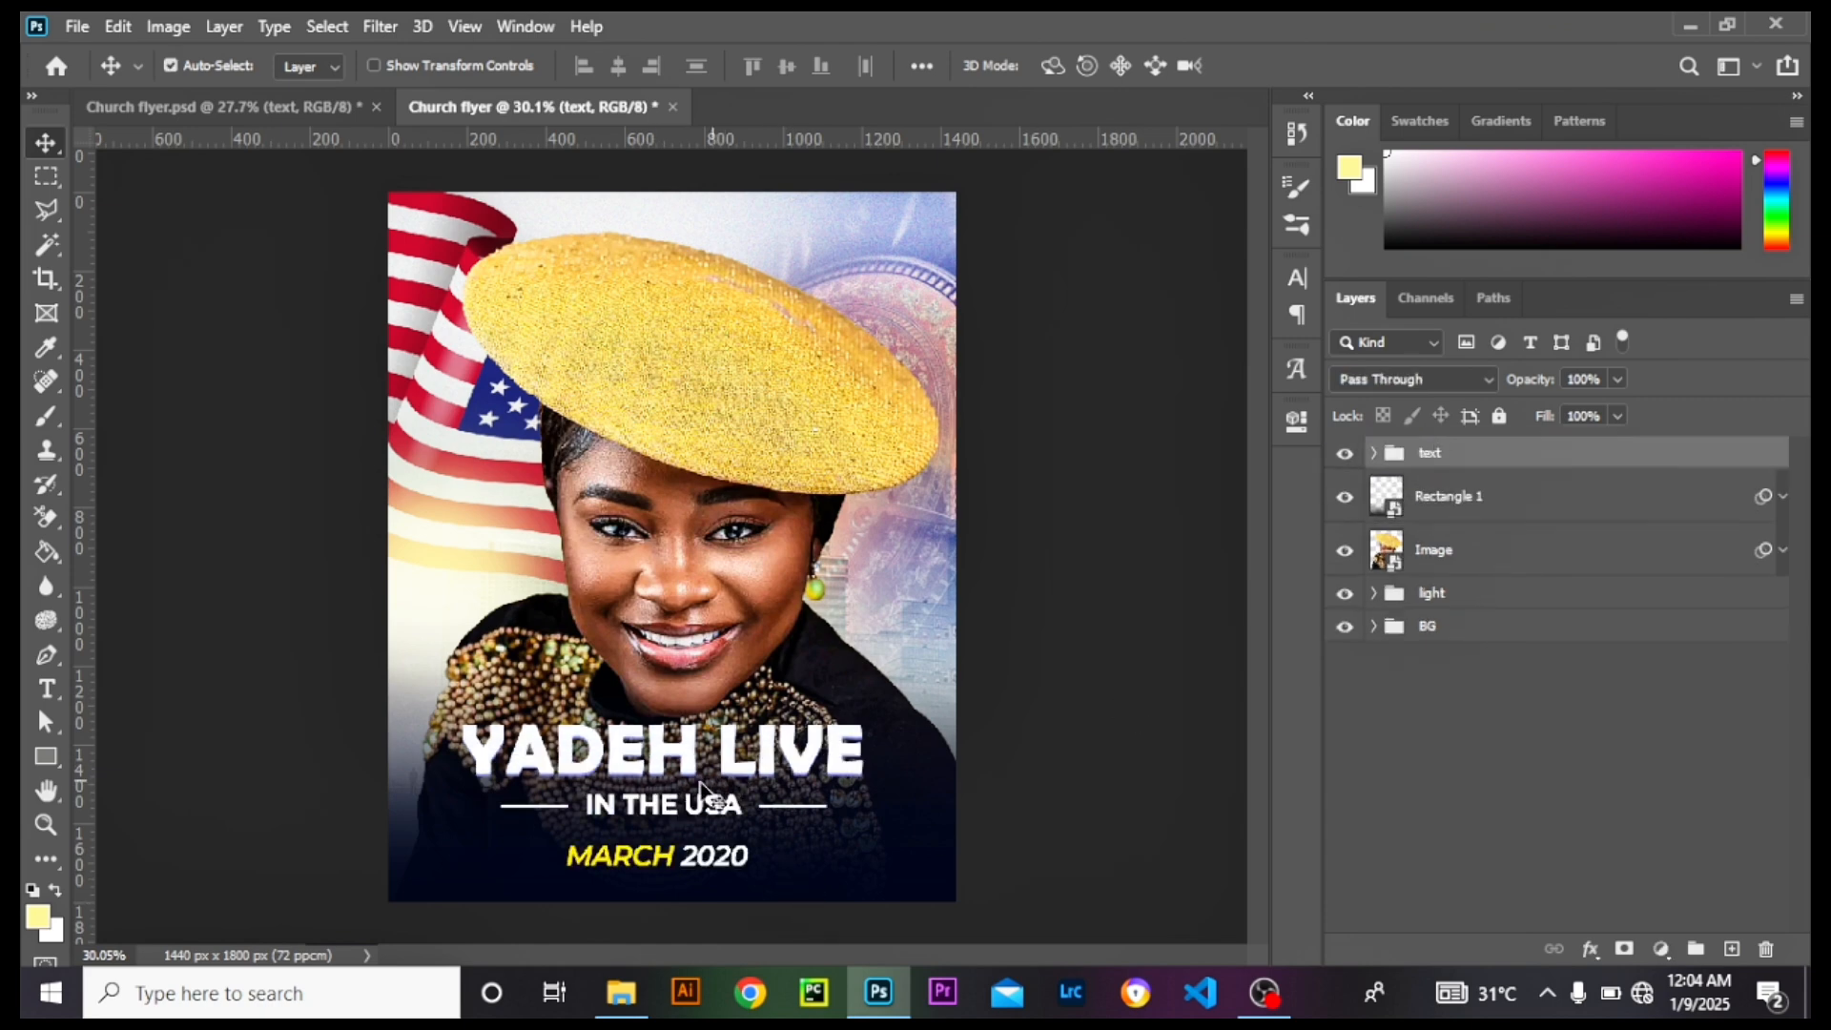
Step: Nudge the title text block slightly right and down on the canvas
{"action": "key", "text": "ctrl"}
{"action": "left_click_drag", "start_coordinate": [674, 788], "coordinate": [692, 794]}
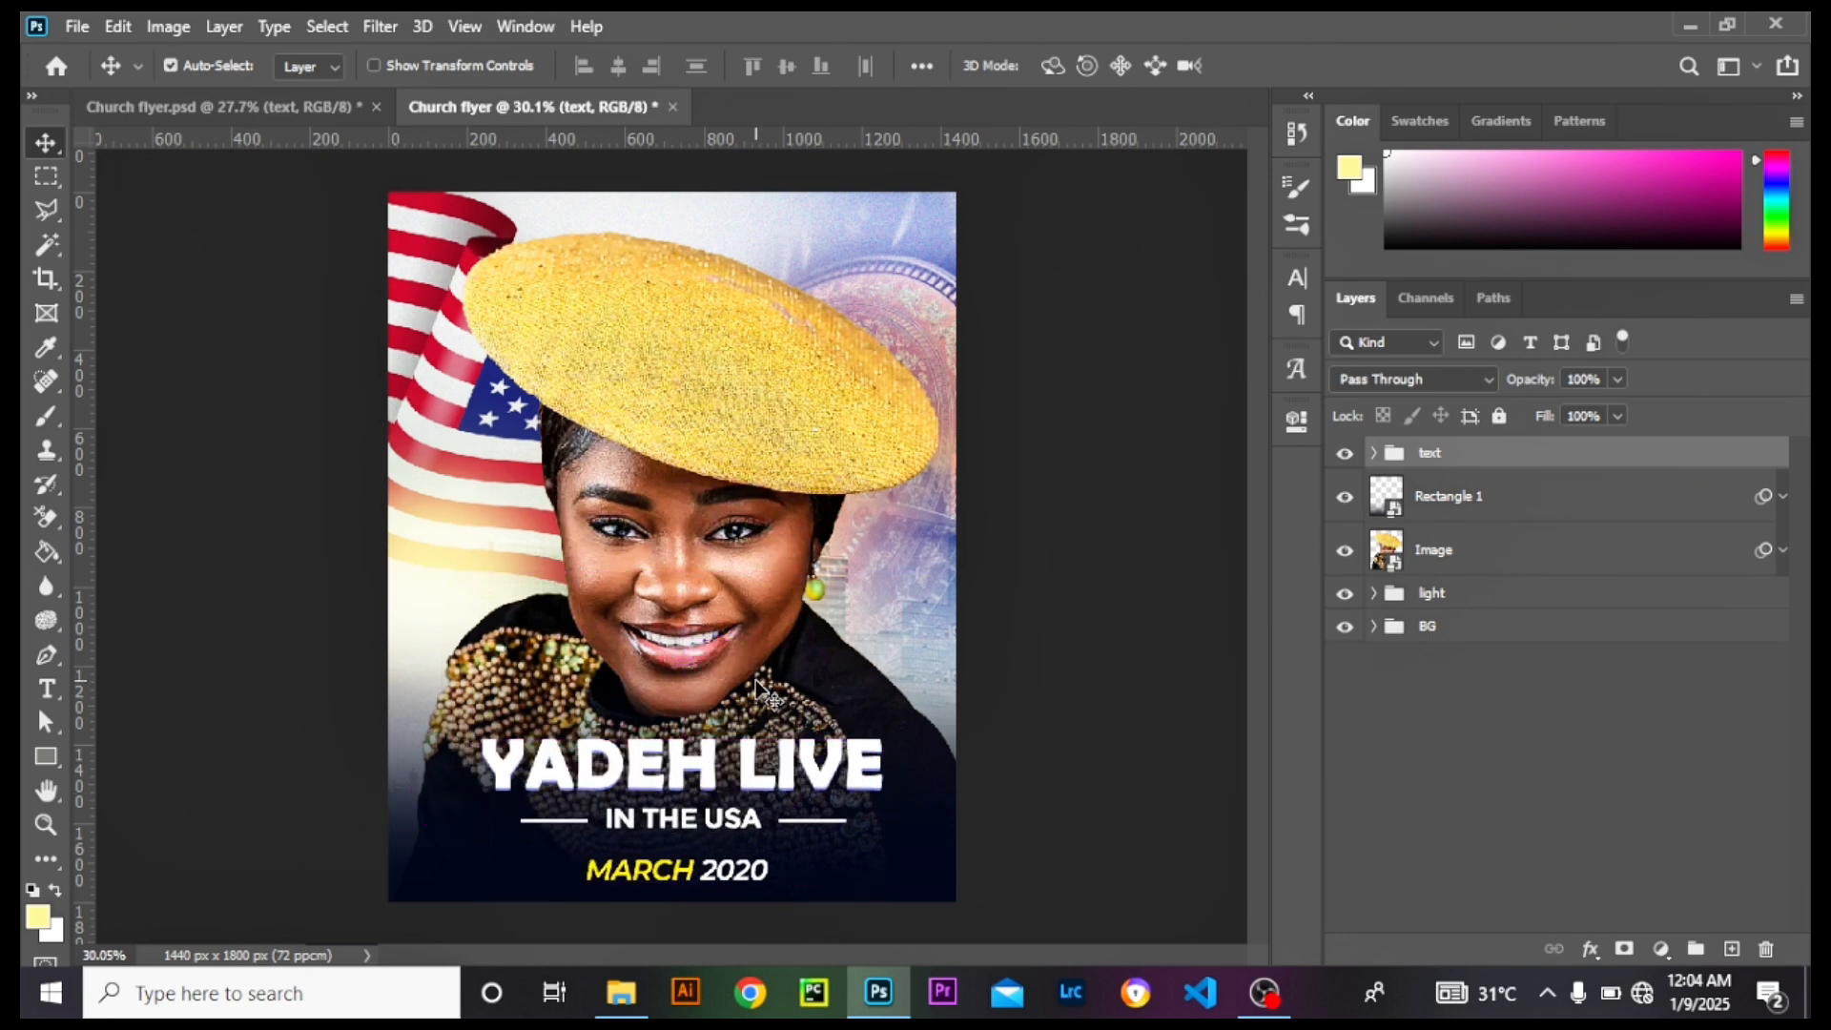
{"action": "scroll", "coordinate": [753, 682], "scroll_direction": "down", "scroll_amount": 3}
{"action": "scroll", "coordinate": [749, 697], "scroll_direction": "up", "scroll_amount": 3}
Step: Glance at the other flyer tab, then select Rectangle 1 in the Church flyer document
{"action": "left_click", "coordinate": [259, 112]}
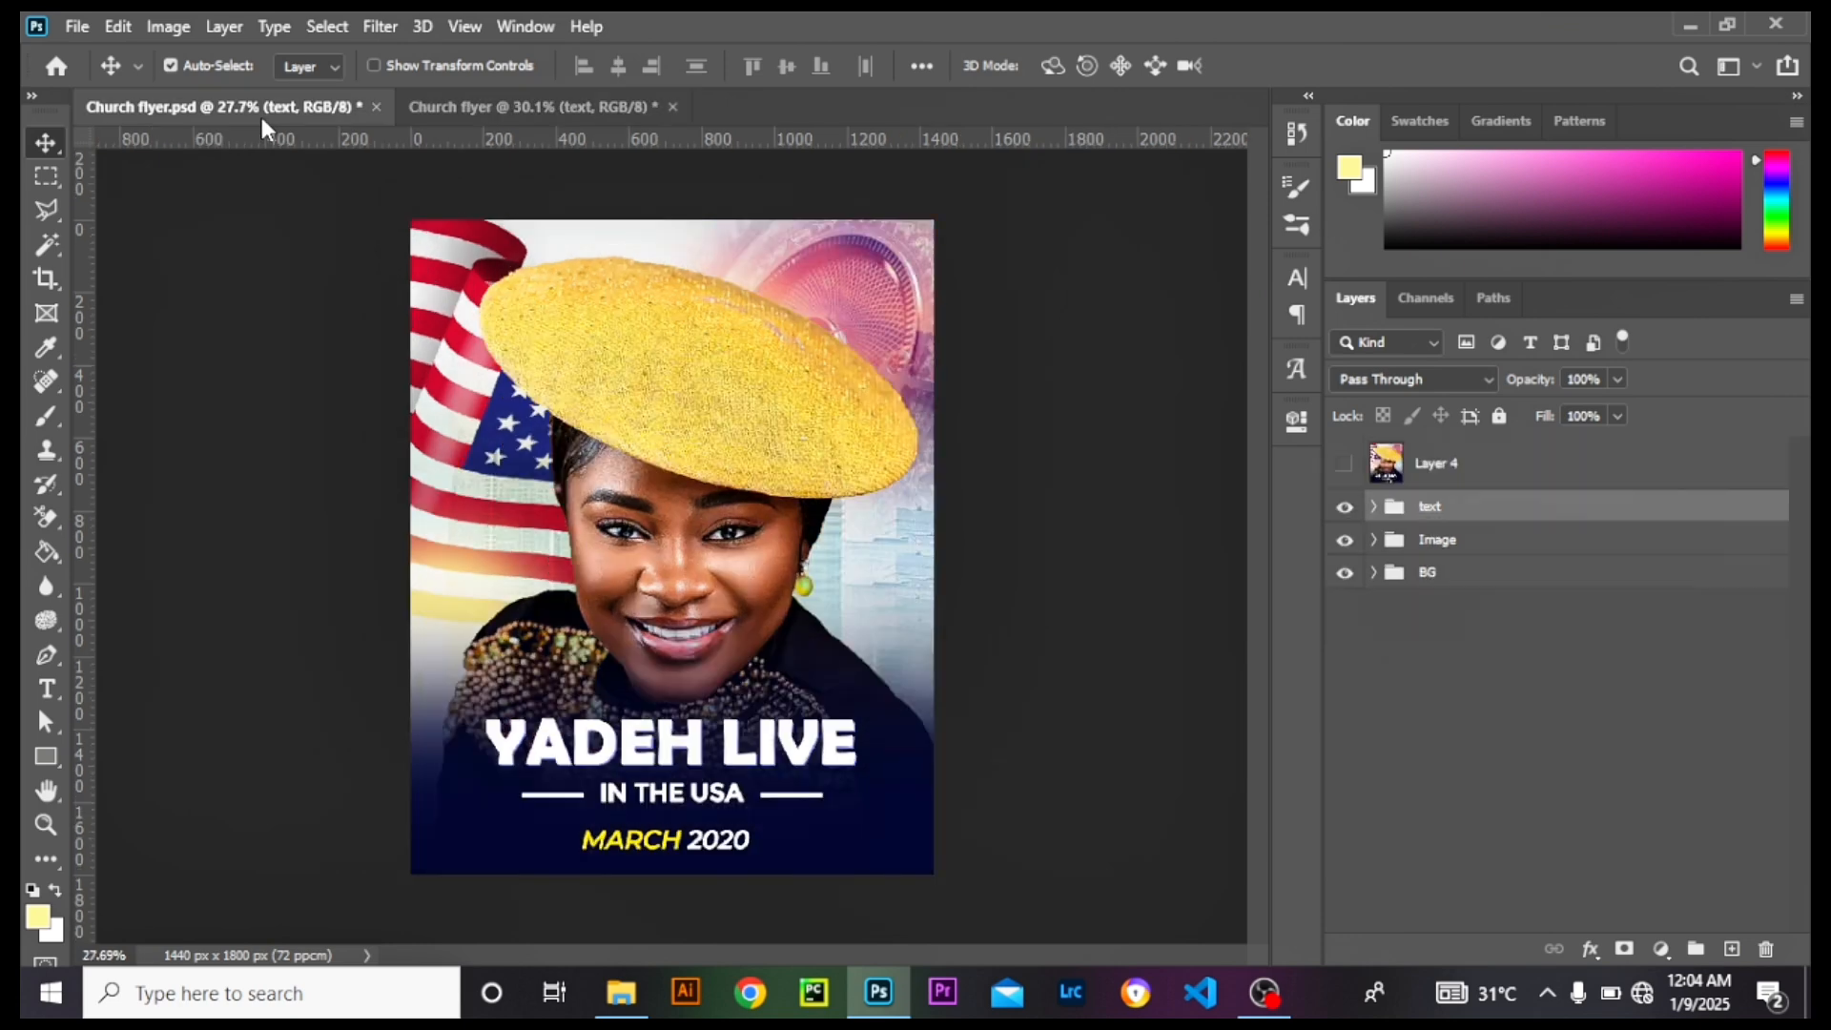
{"action": "left_click", "coordinate": [481, 108]}
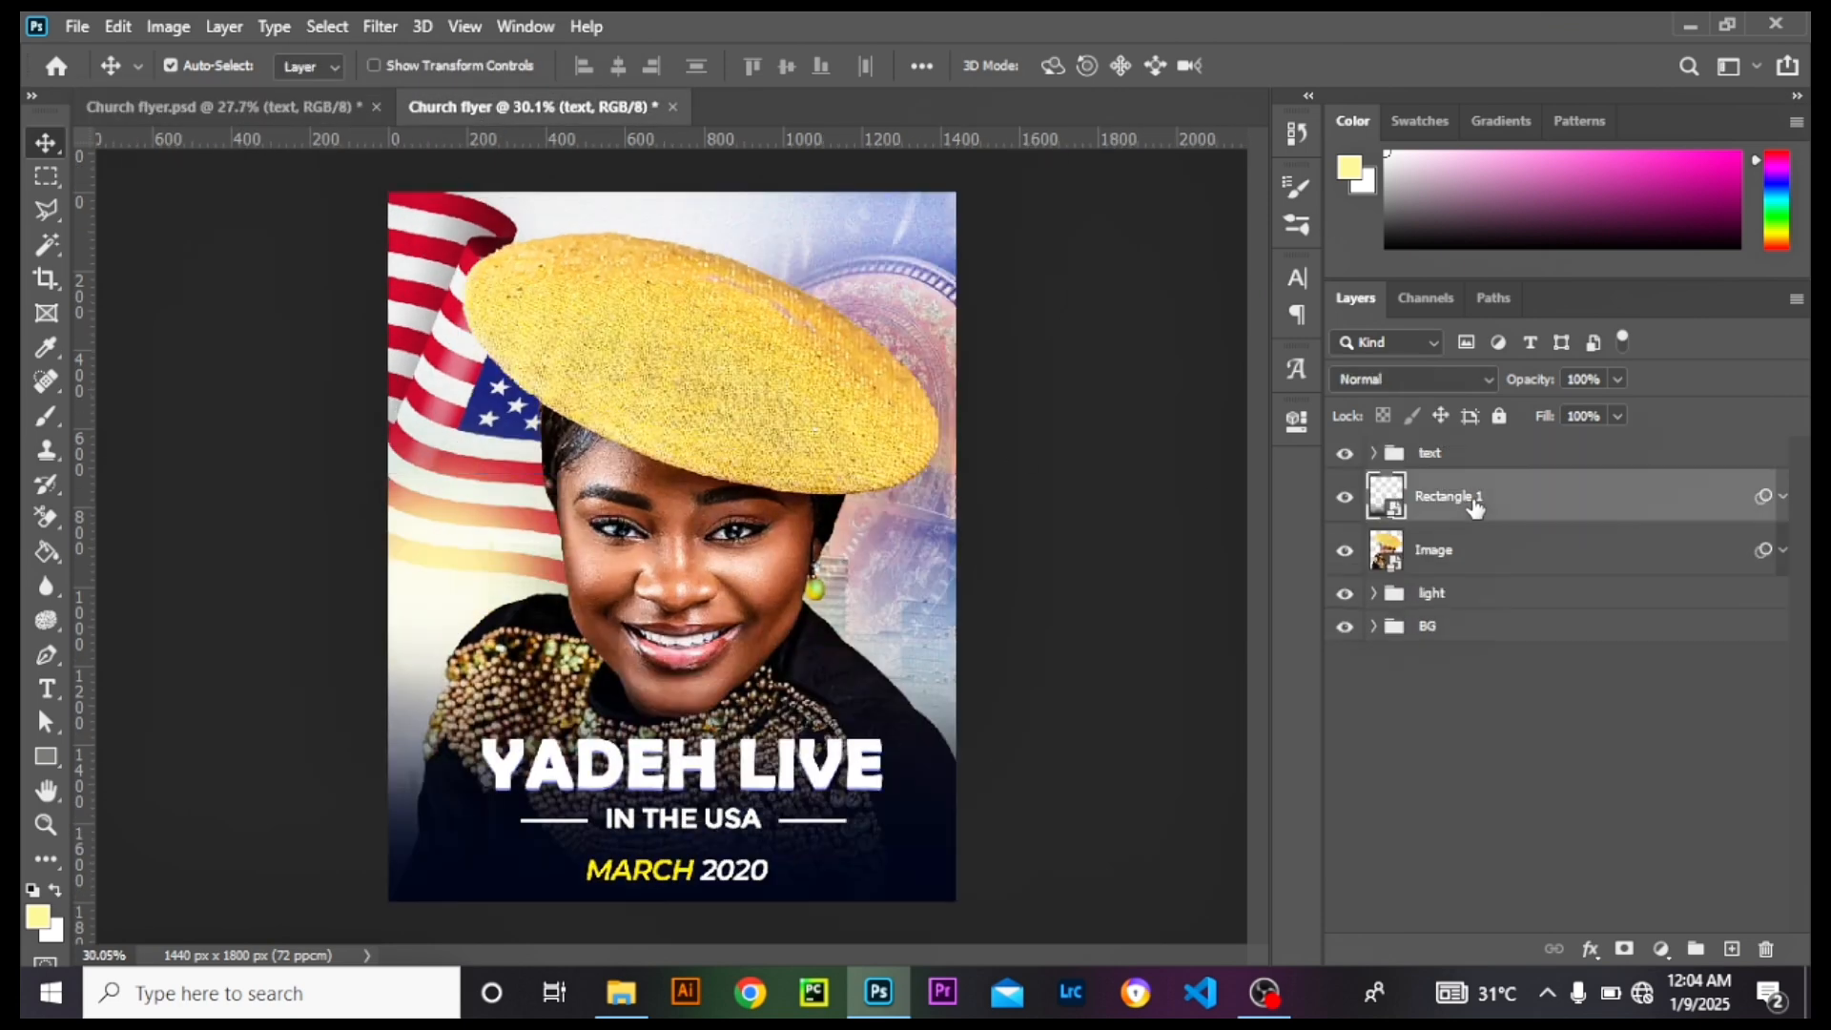
{"action": "left_click", "coordinate": [1480, 512]}
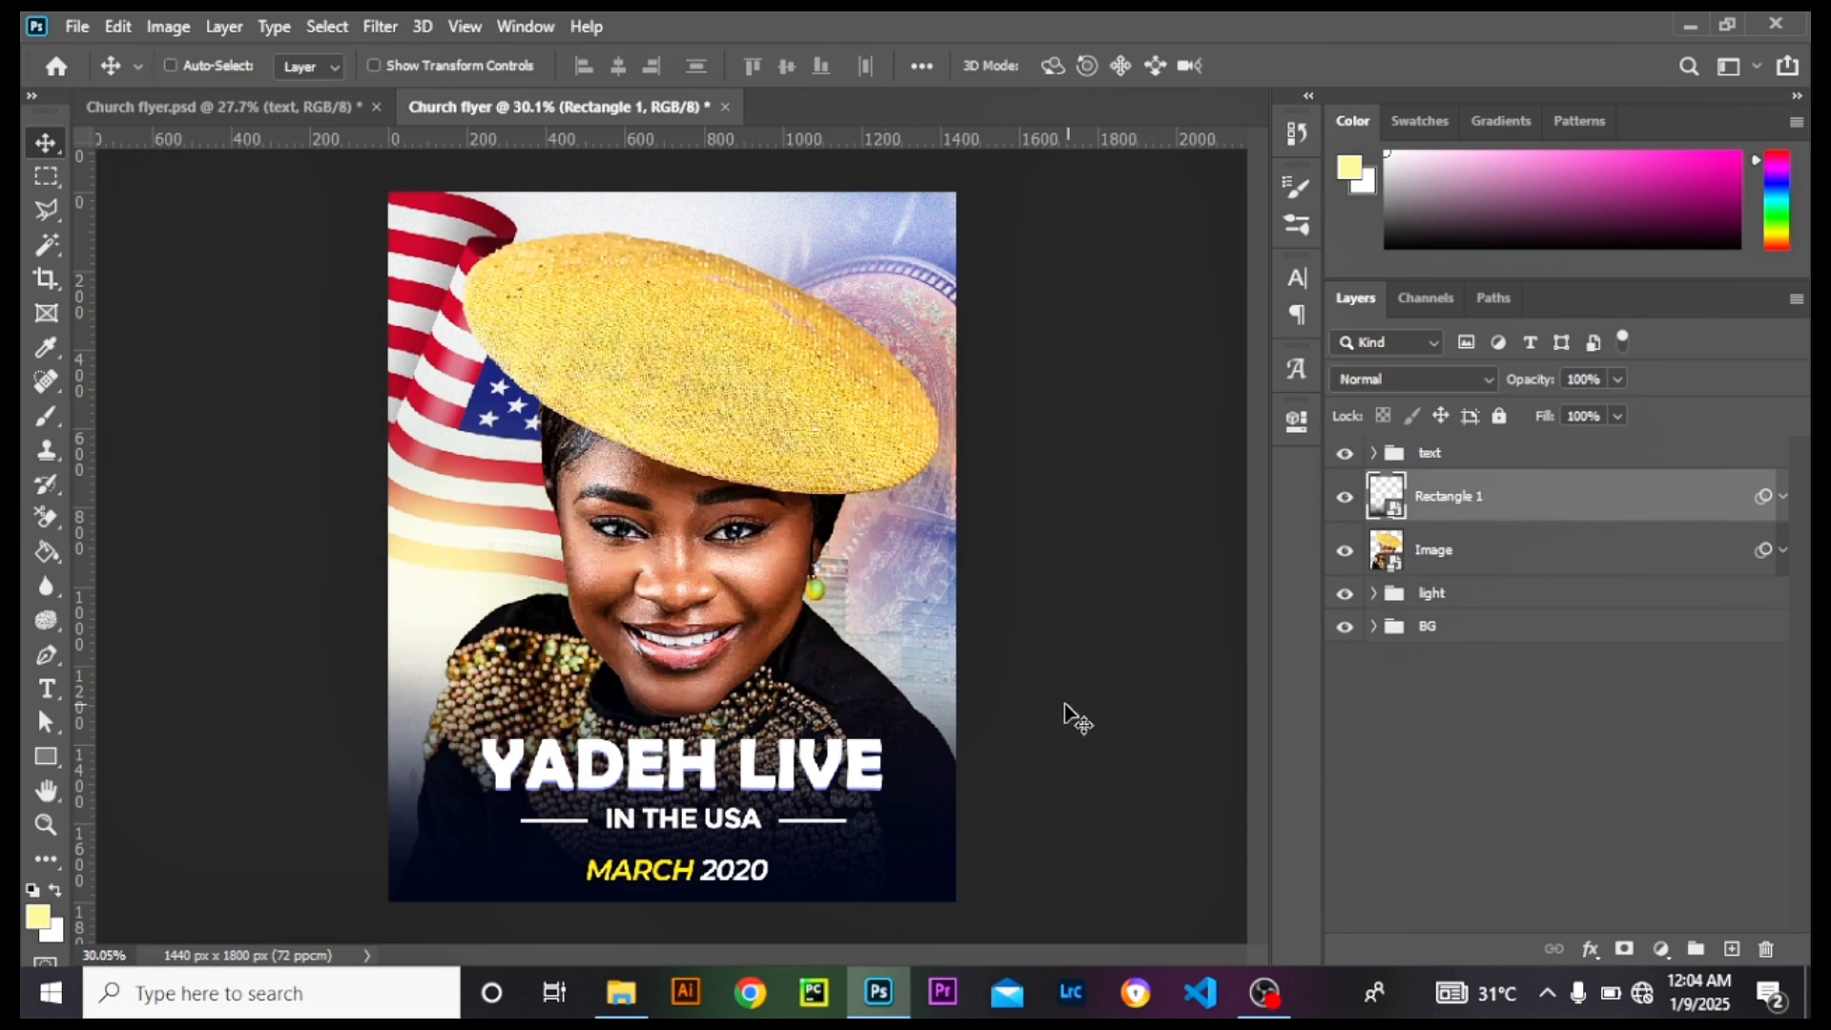
Step: Free-transform Rectangle 1, stretching the dark fade upward over the portrait
{"action": "key", "text": "ctrl+t"}
{"action": "left_click", "coordinate": [938, 409]}
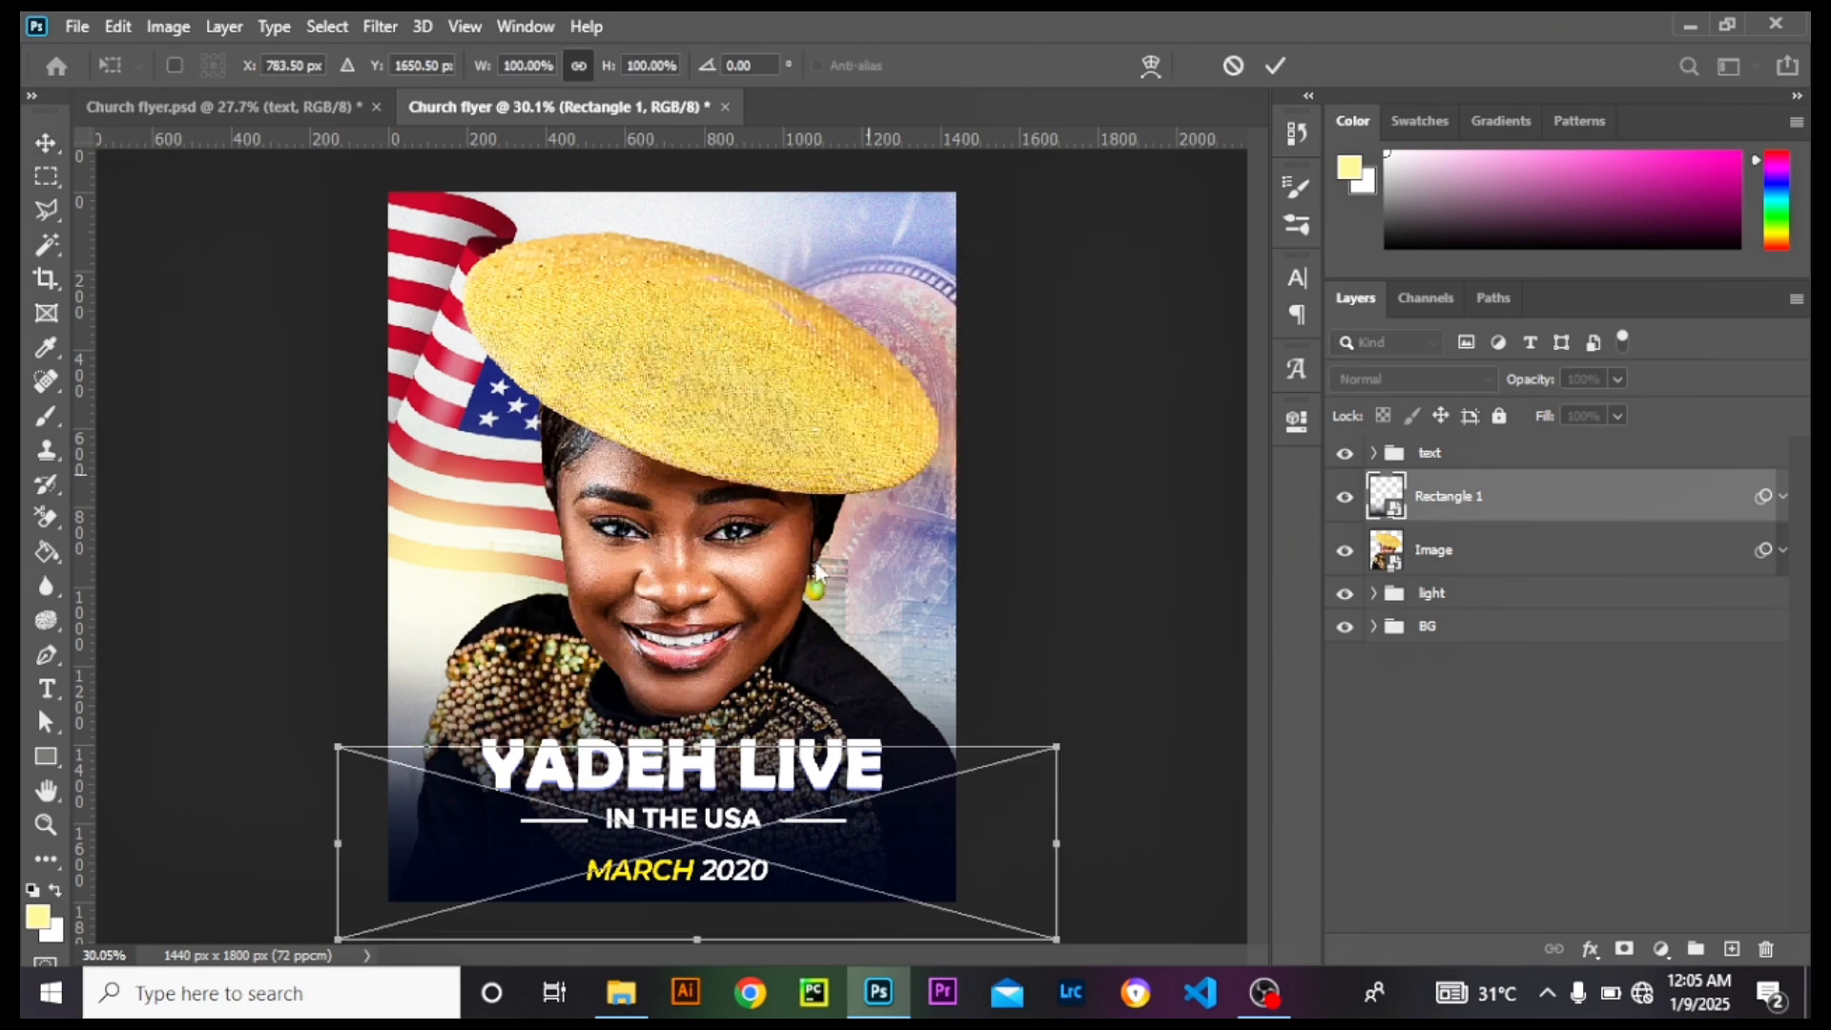
{"action": "left_click_drag", "start_coordinate": [699, 748], "coordinate": [699, 705]}
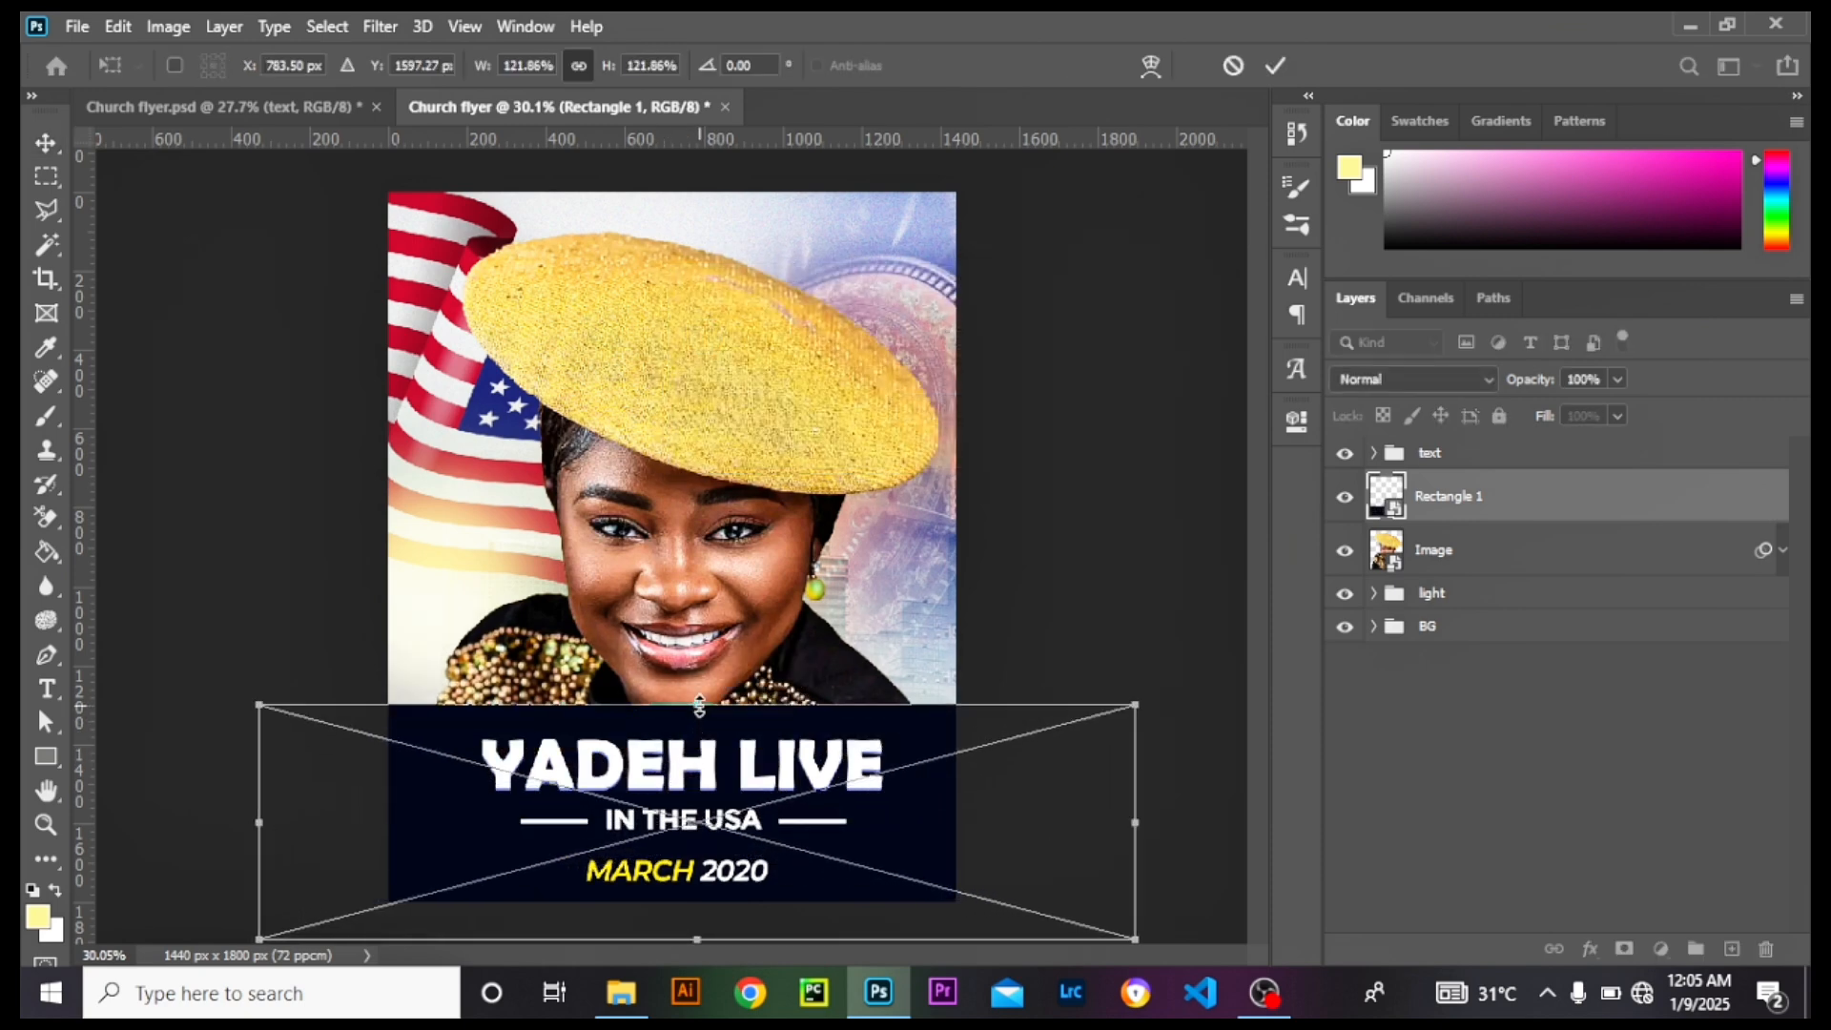
{"action": "left_click", "coordinate": [46, 143]}
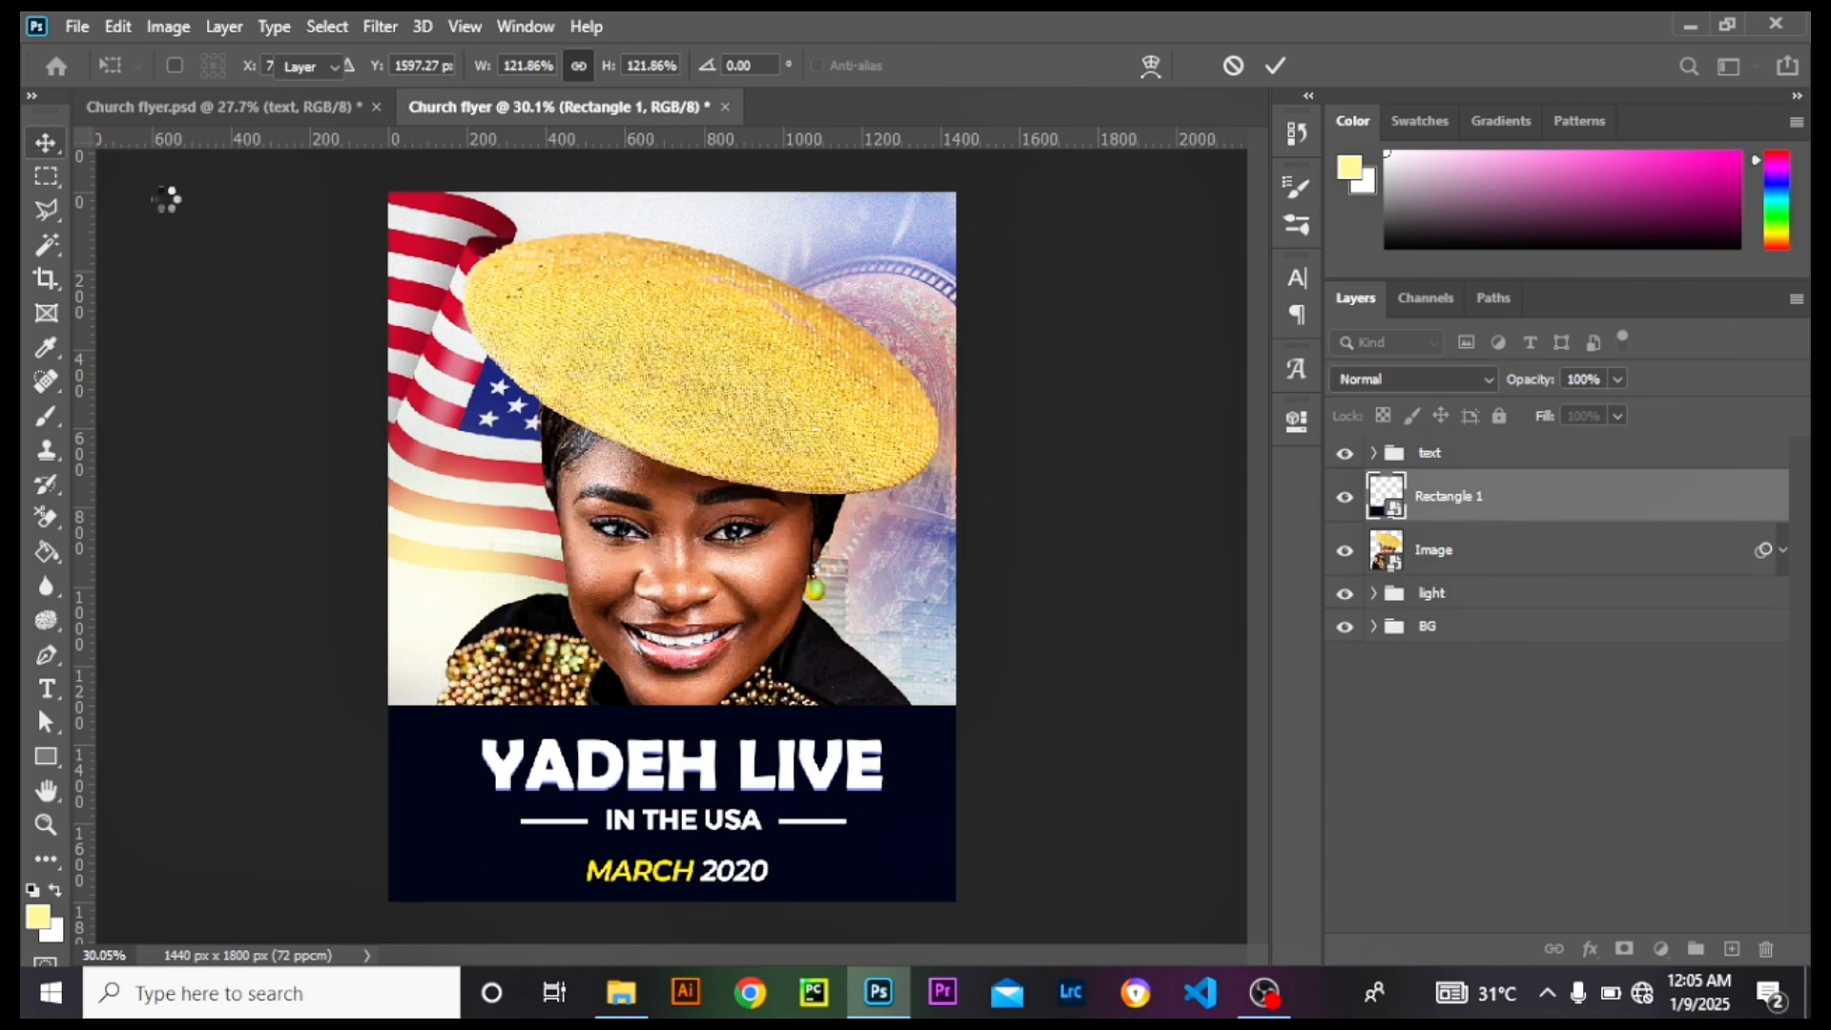
{"action": "scroll", "coordinate": [722, 765], "scroll_direction": "down", "scroll_amount": 3}
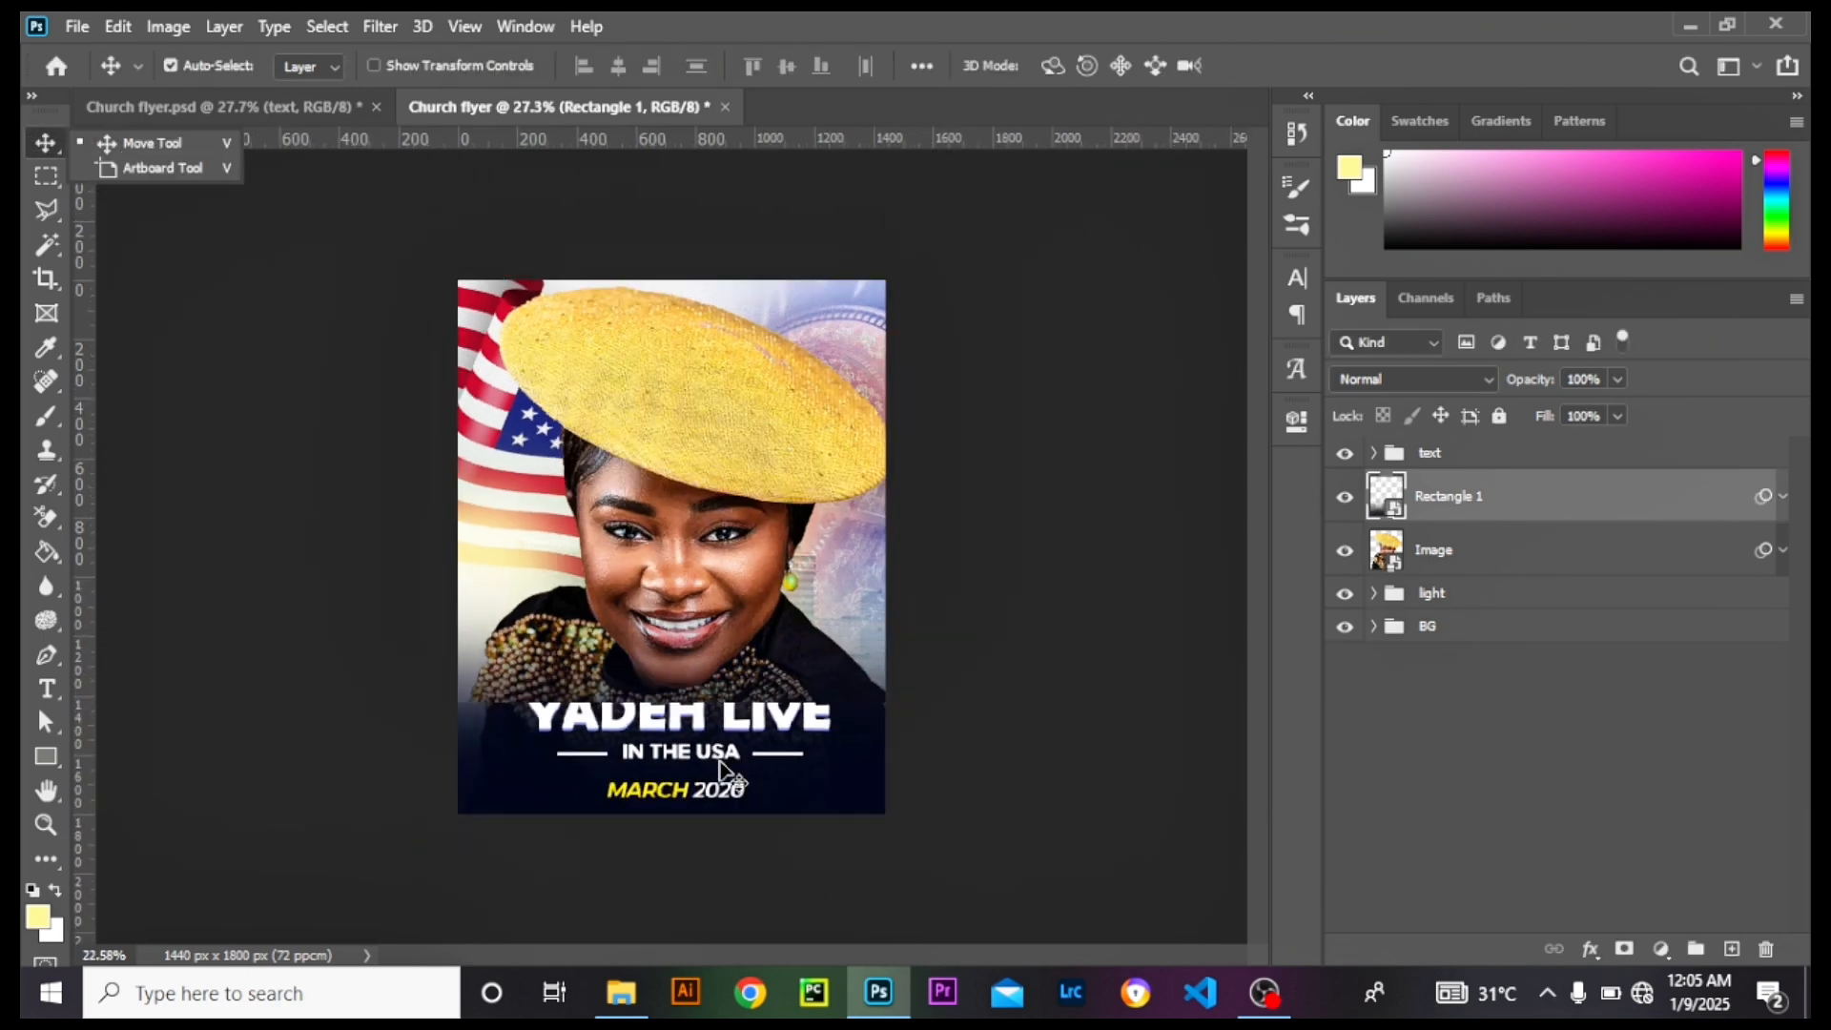
{"action": "scroll", "coordinate": [720, 762], "scroll_direction": "up", "scroll_amount": 3}
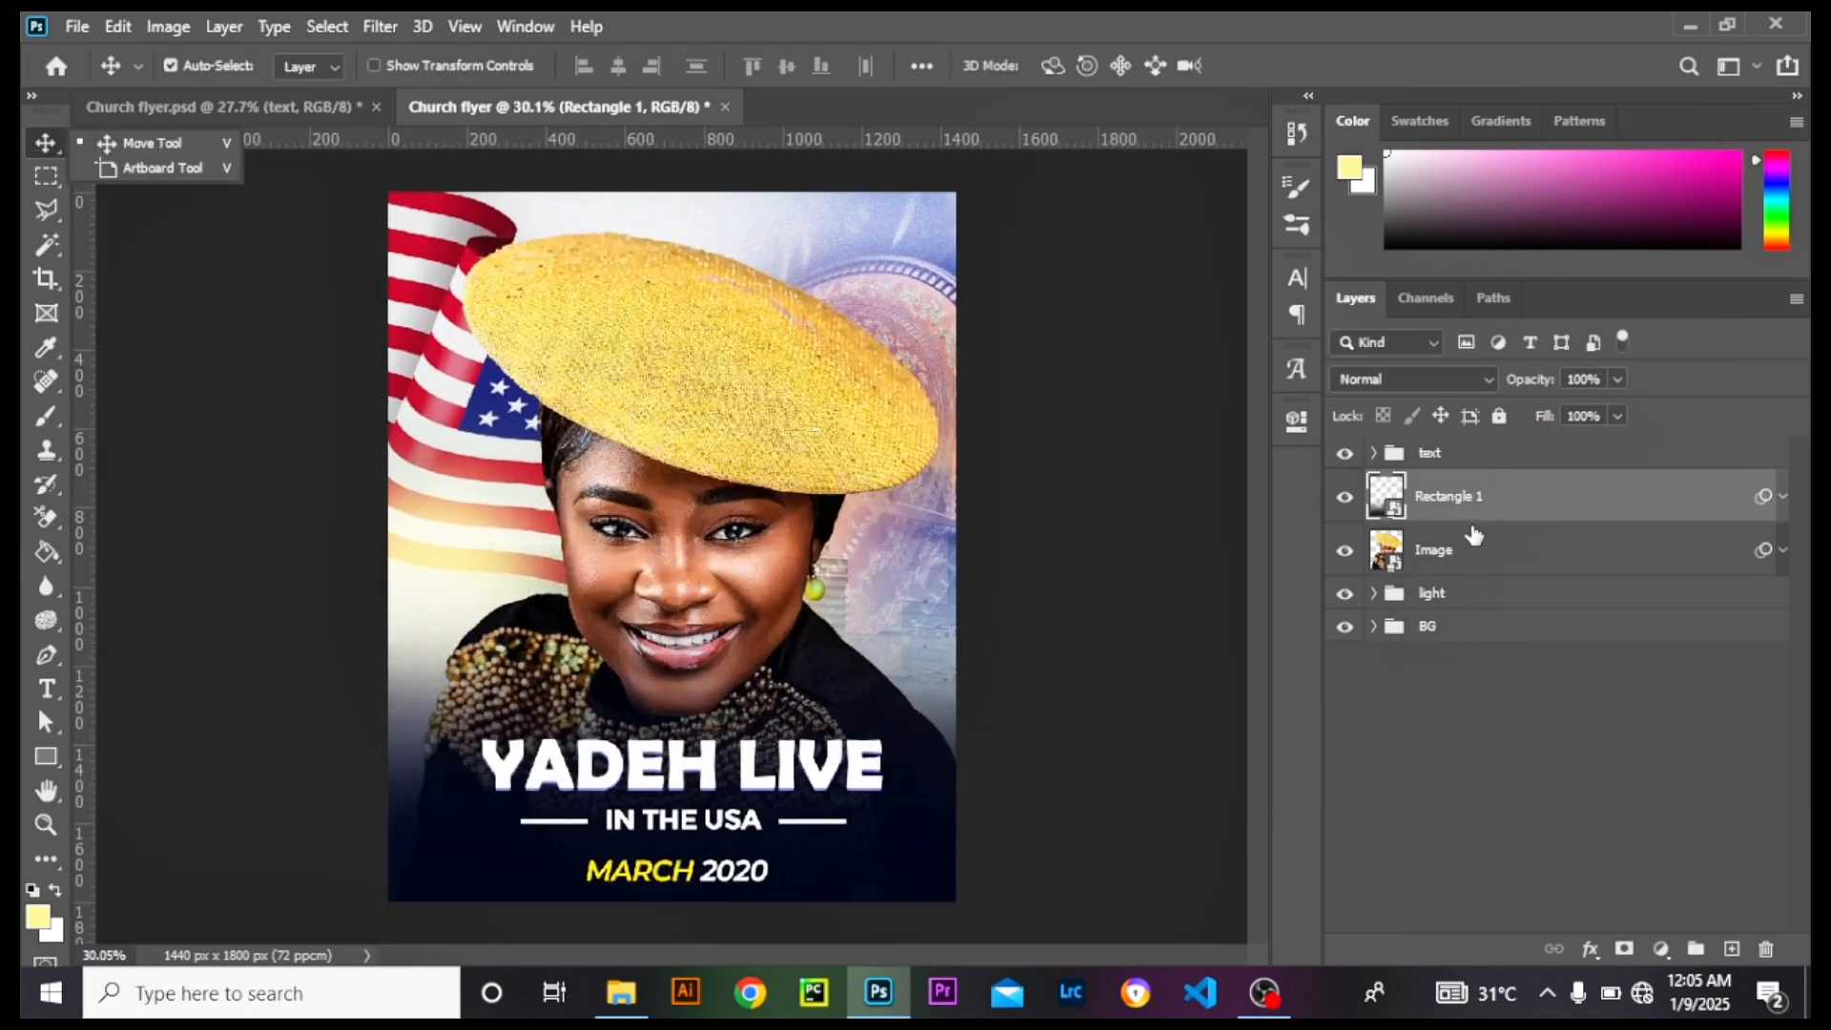
Step: Enlarge Rectangle 1 further upward to about 141.27% and commit the transform
{"action": "key", "text": "ctrl+t"}
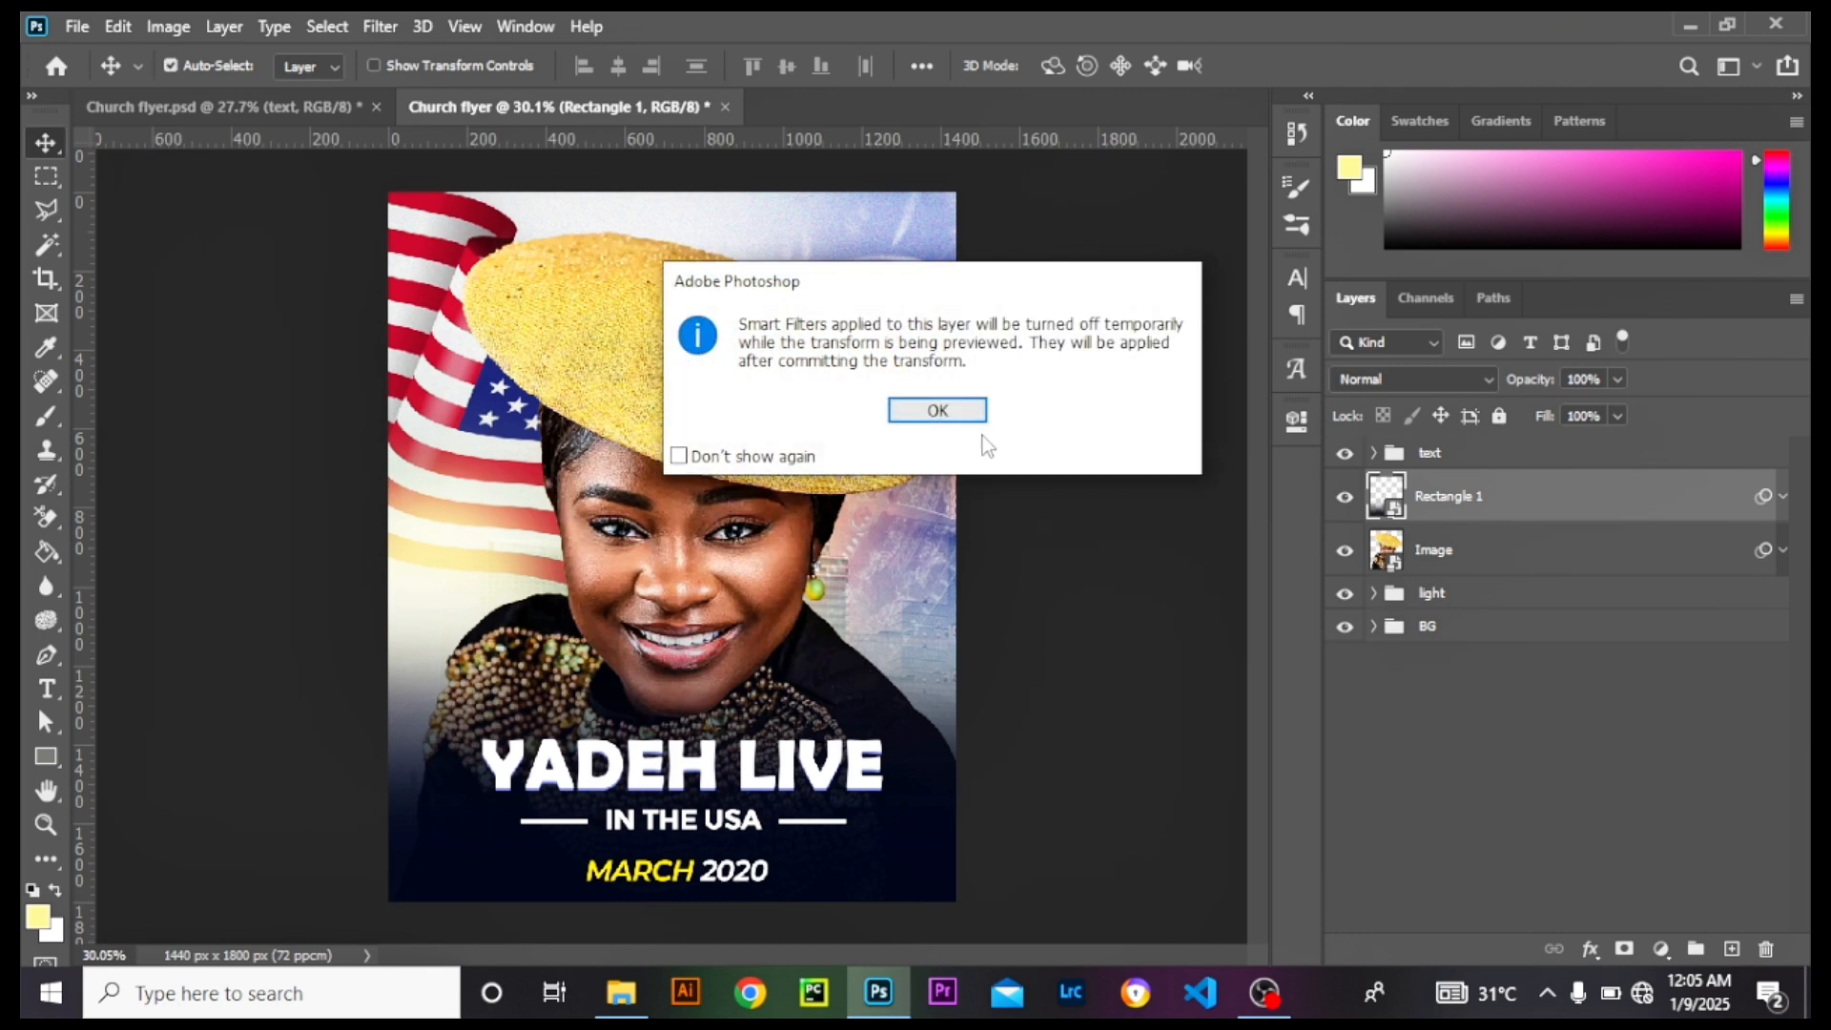
{"action": "left_click", "coordinate": [938, 409]}
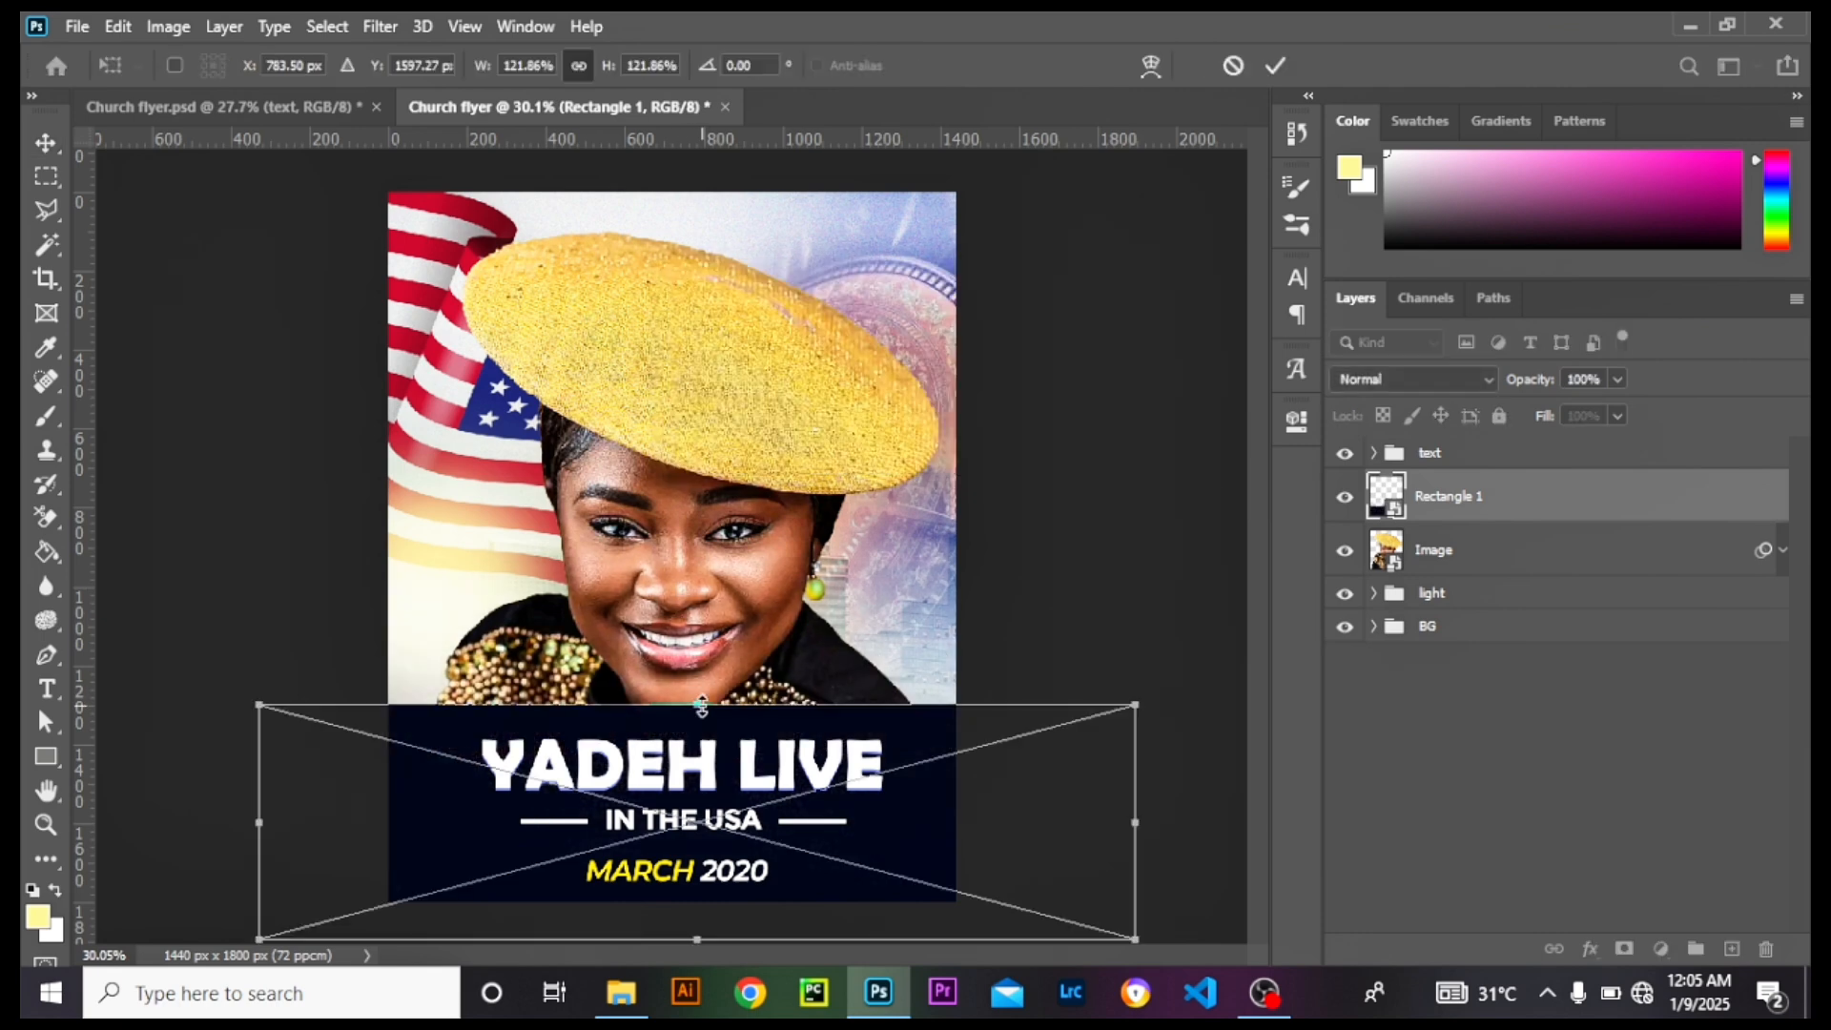
{"action": "left_click_drag", "start_coordinate": [701, 706], "coordinate": [697, 679]}
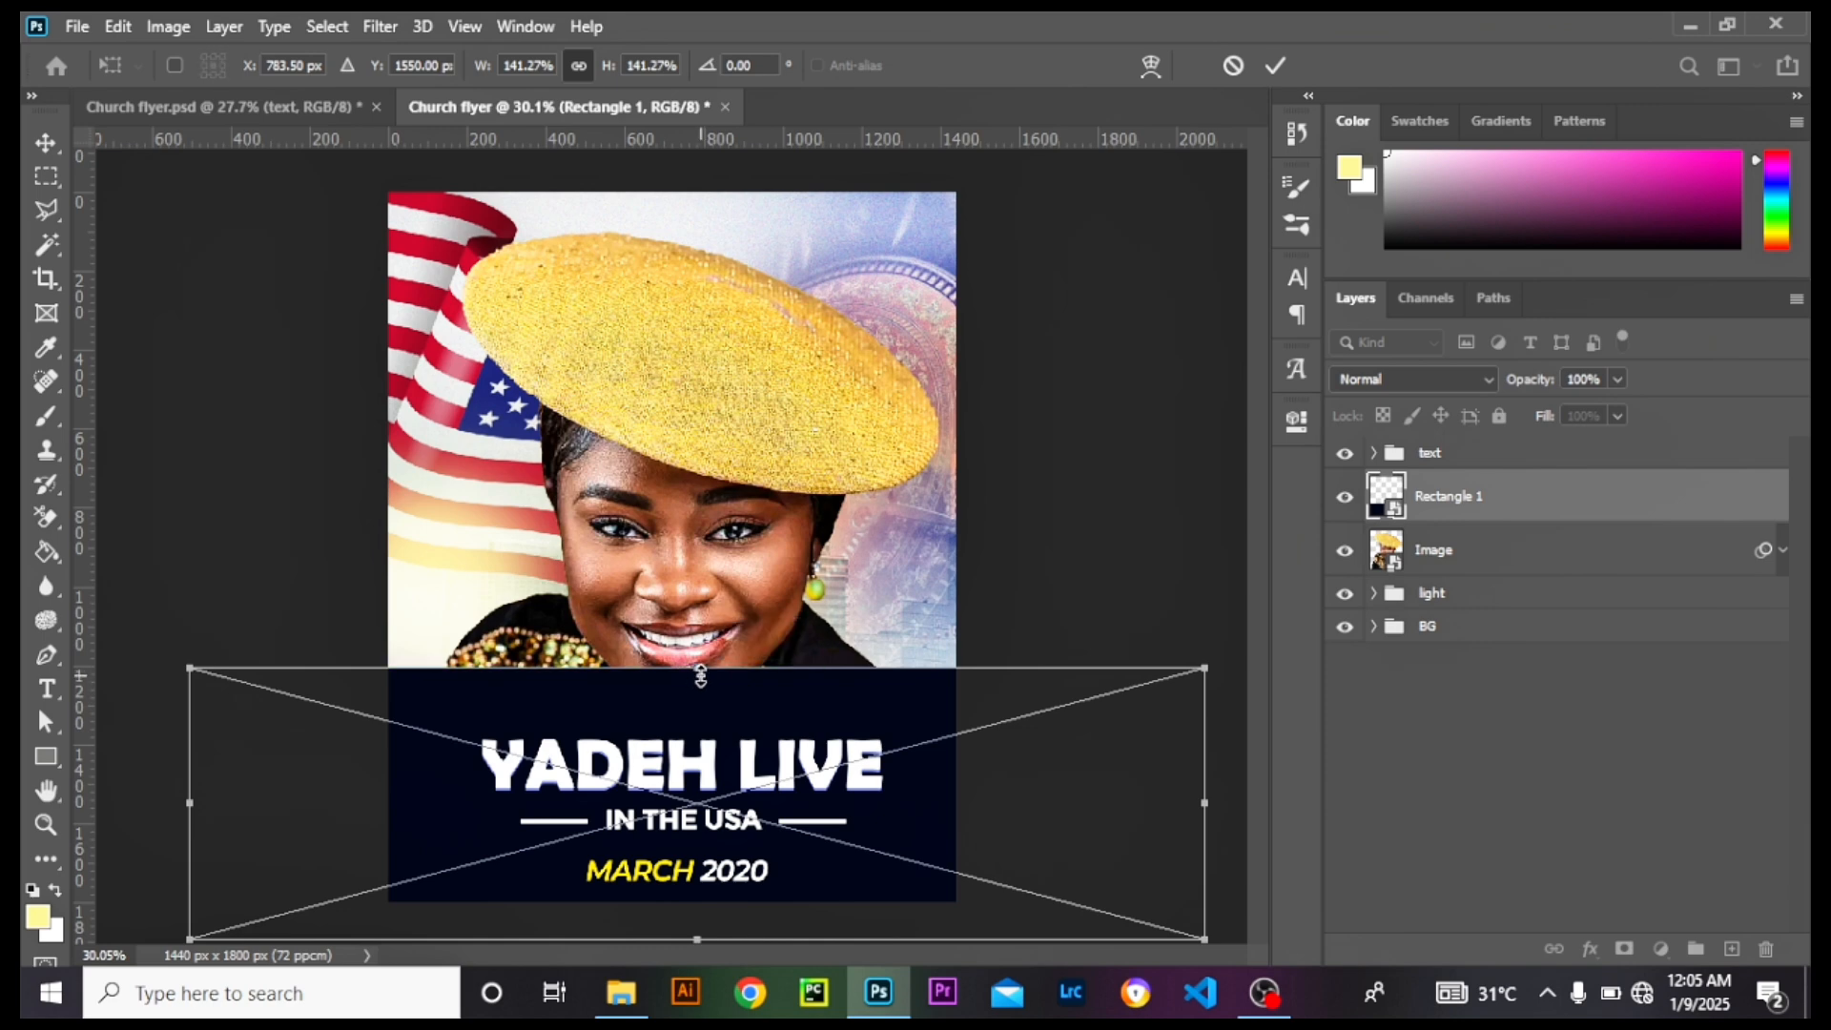
{"action": "left_click", "coordinate": [701, 676]}
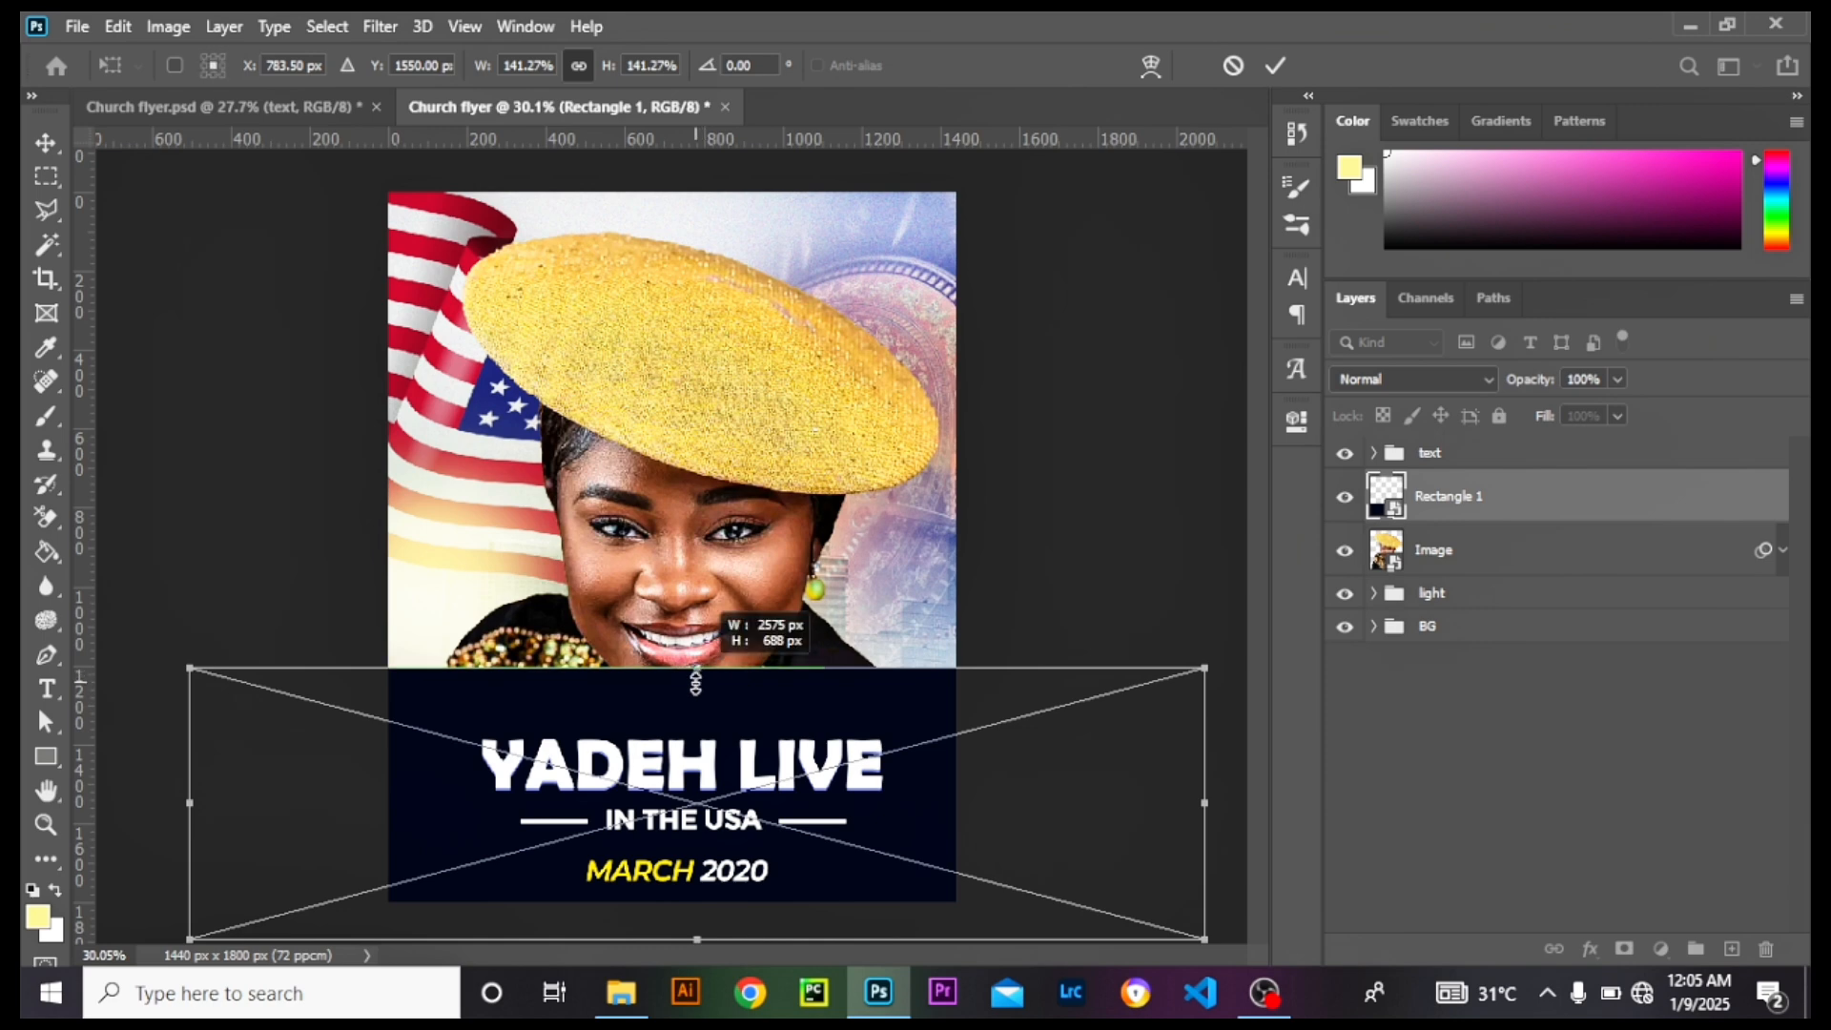
{"action": "left_click", "coordinate": [59, 135]}
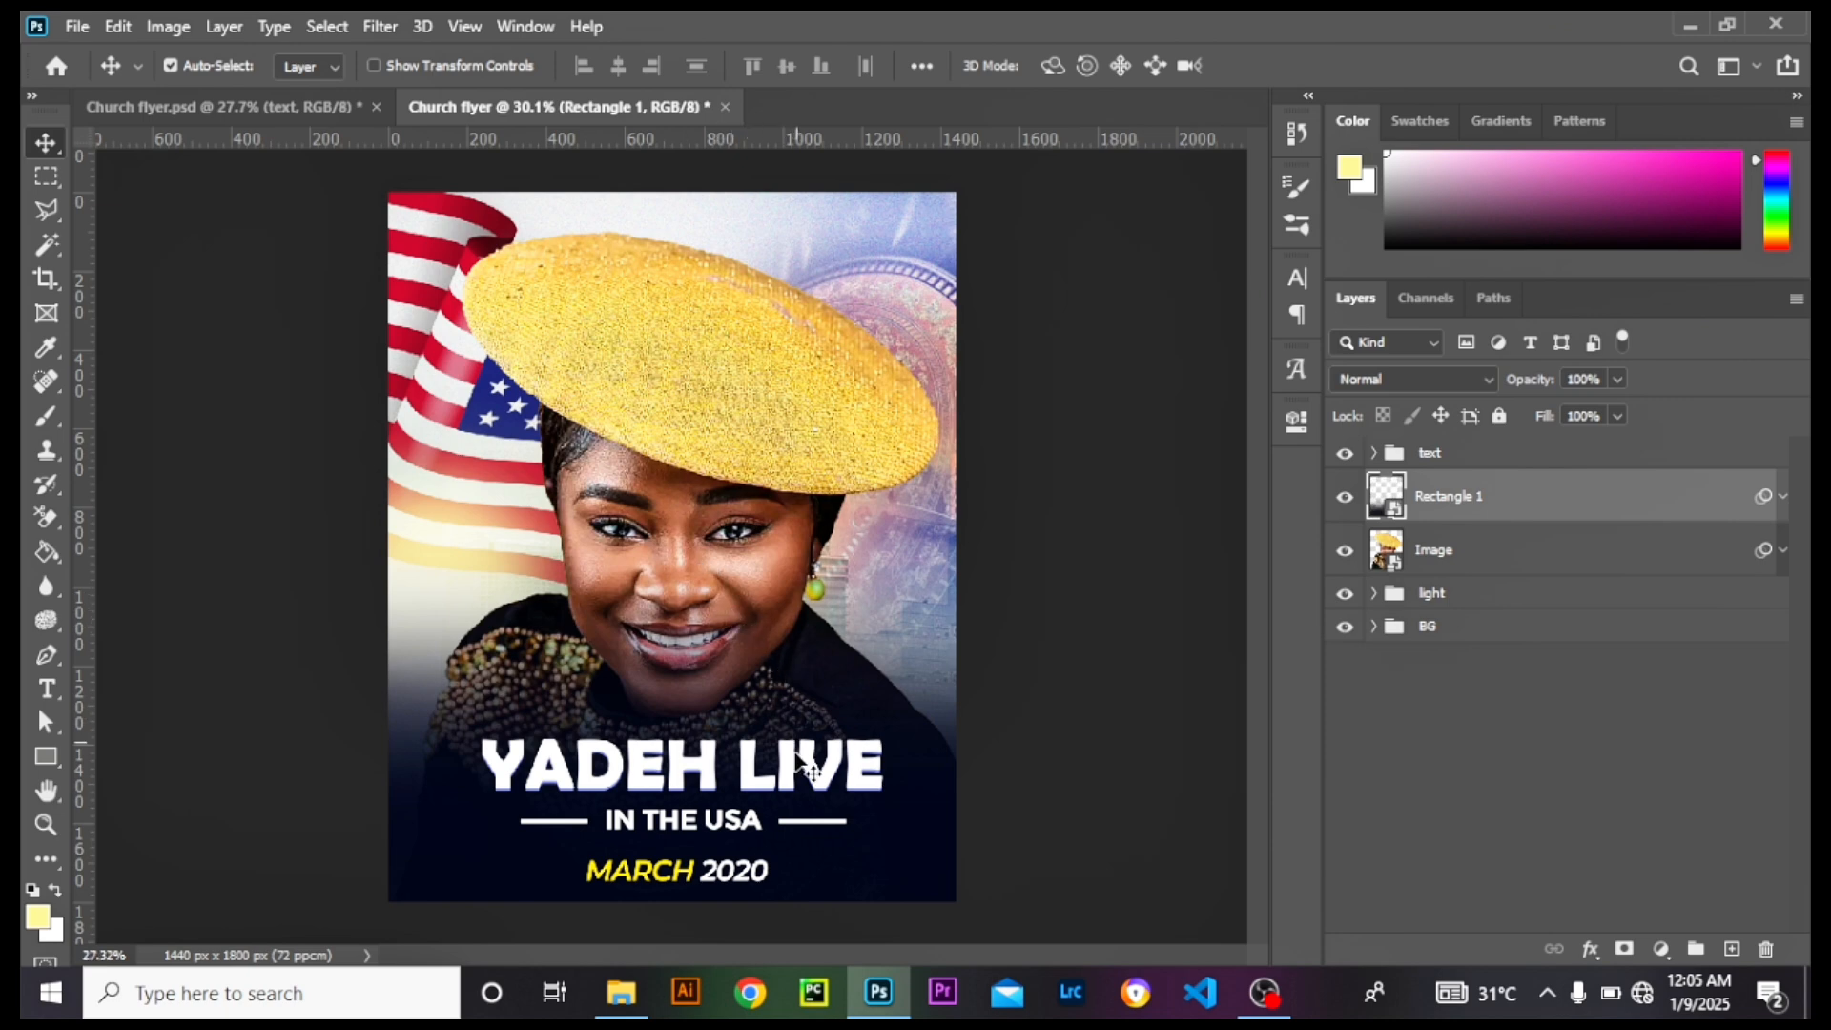
{"action": "scroll", "coordinate": [690, 549], "scroll_direction": "down", "scroll_amount": 1}
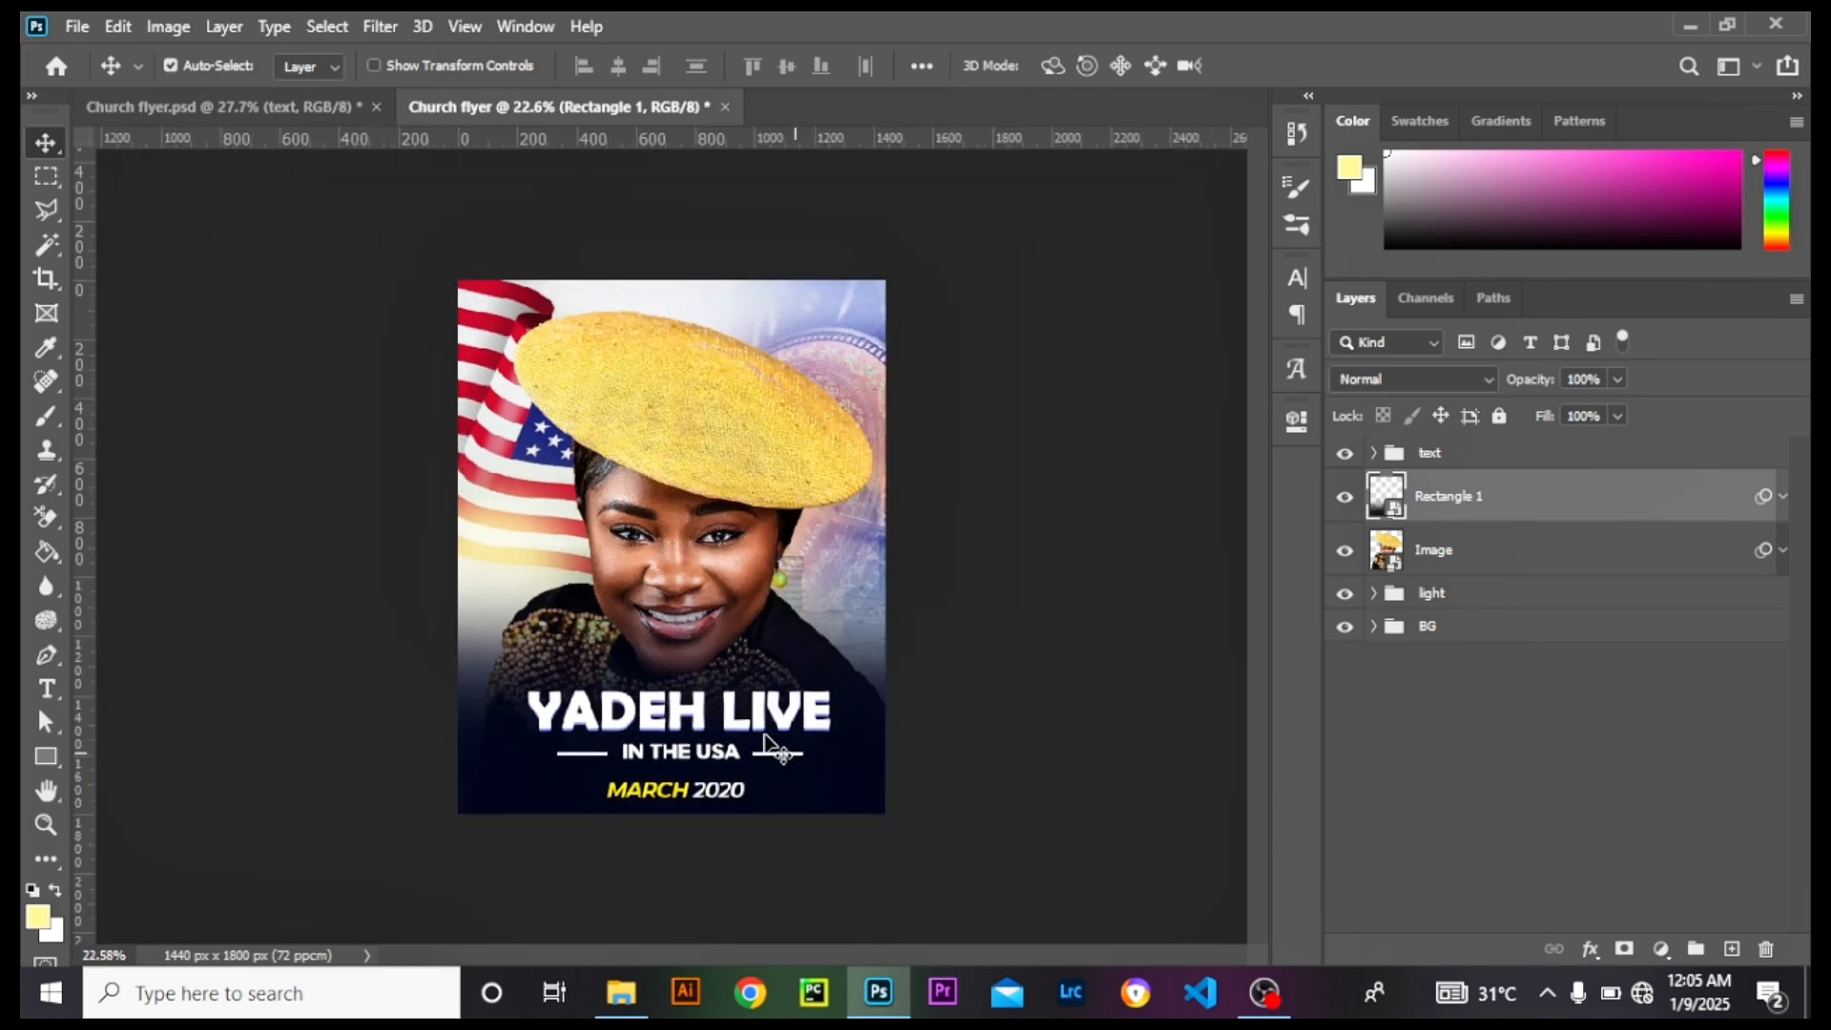
{"action": "scroll", "coordinate": [750, 735], "scroll_direction": "up", "scroll_amount": 1}
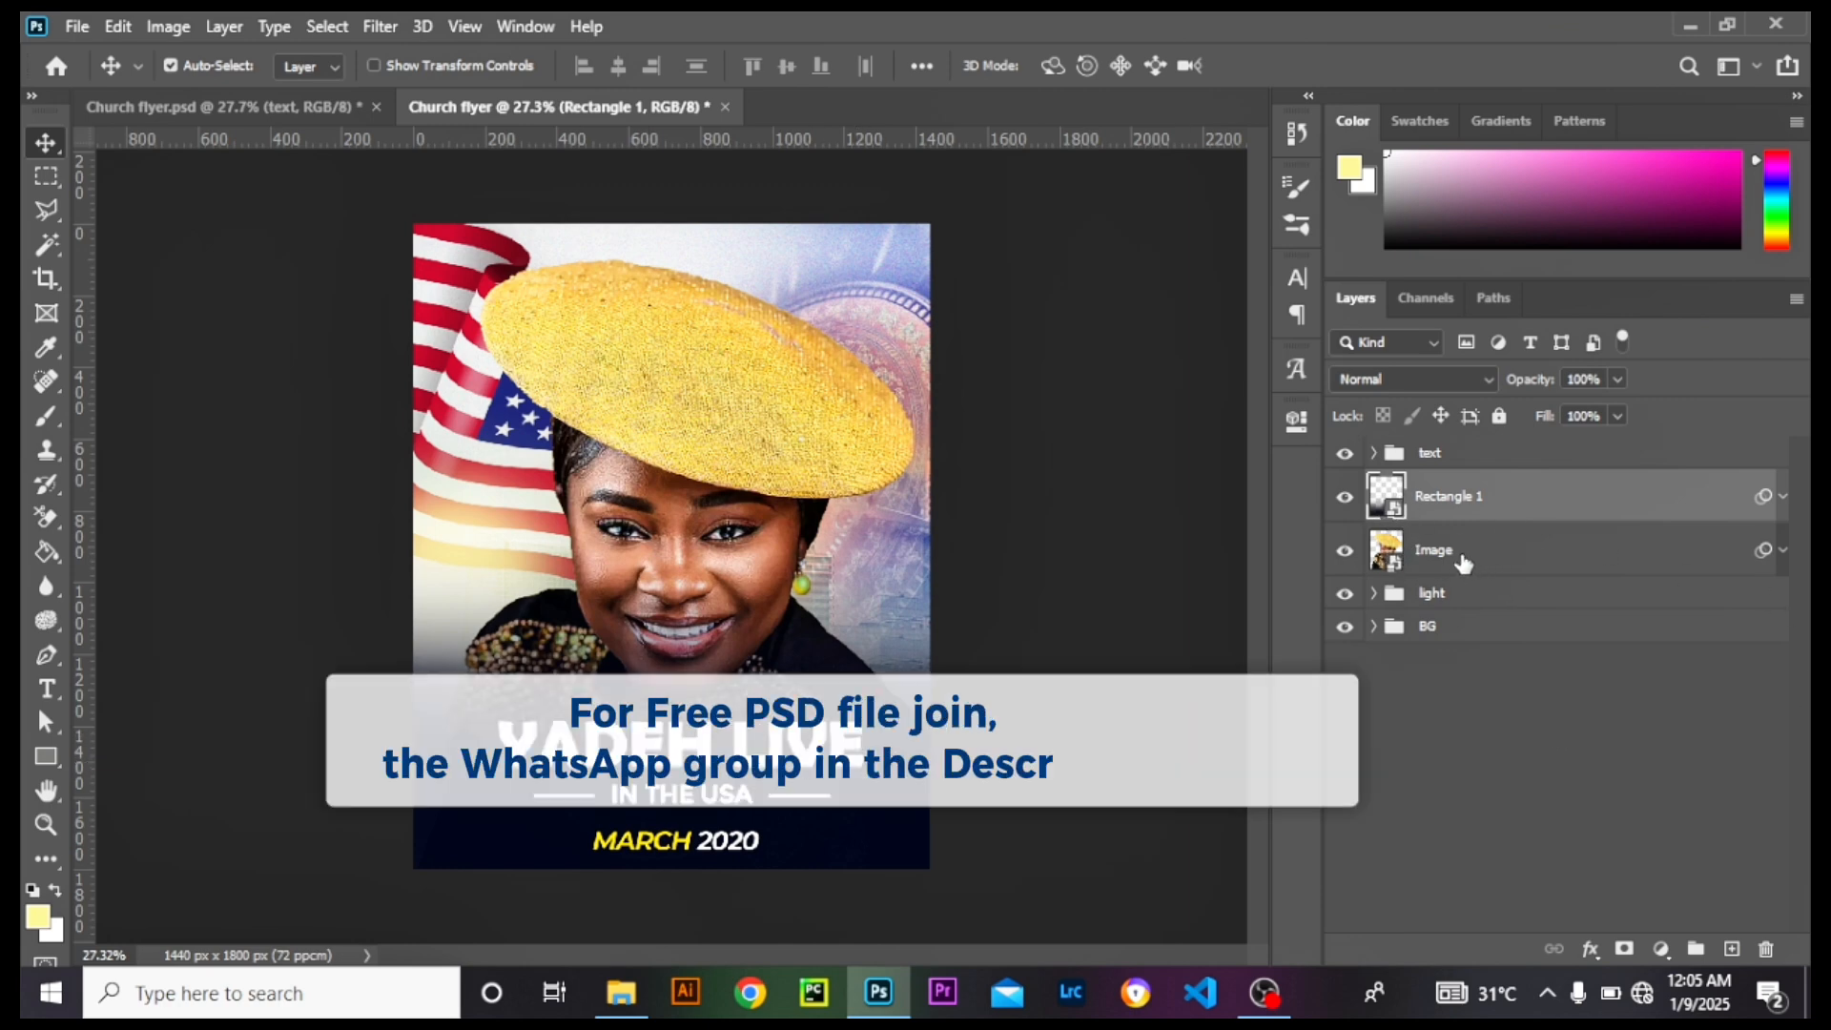
Step: Group Rectangle 1 with the Image portrait layer and rename Group 1 to 'Image'
{"action": "left_click", "coordinate": [1463, 562], "text": "ctrl"}
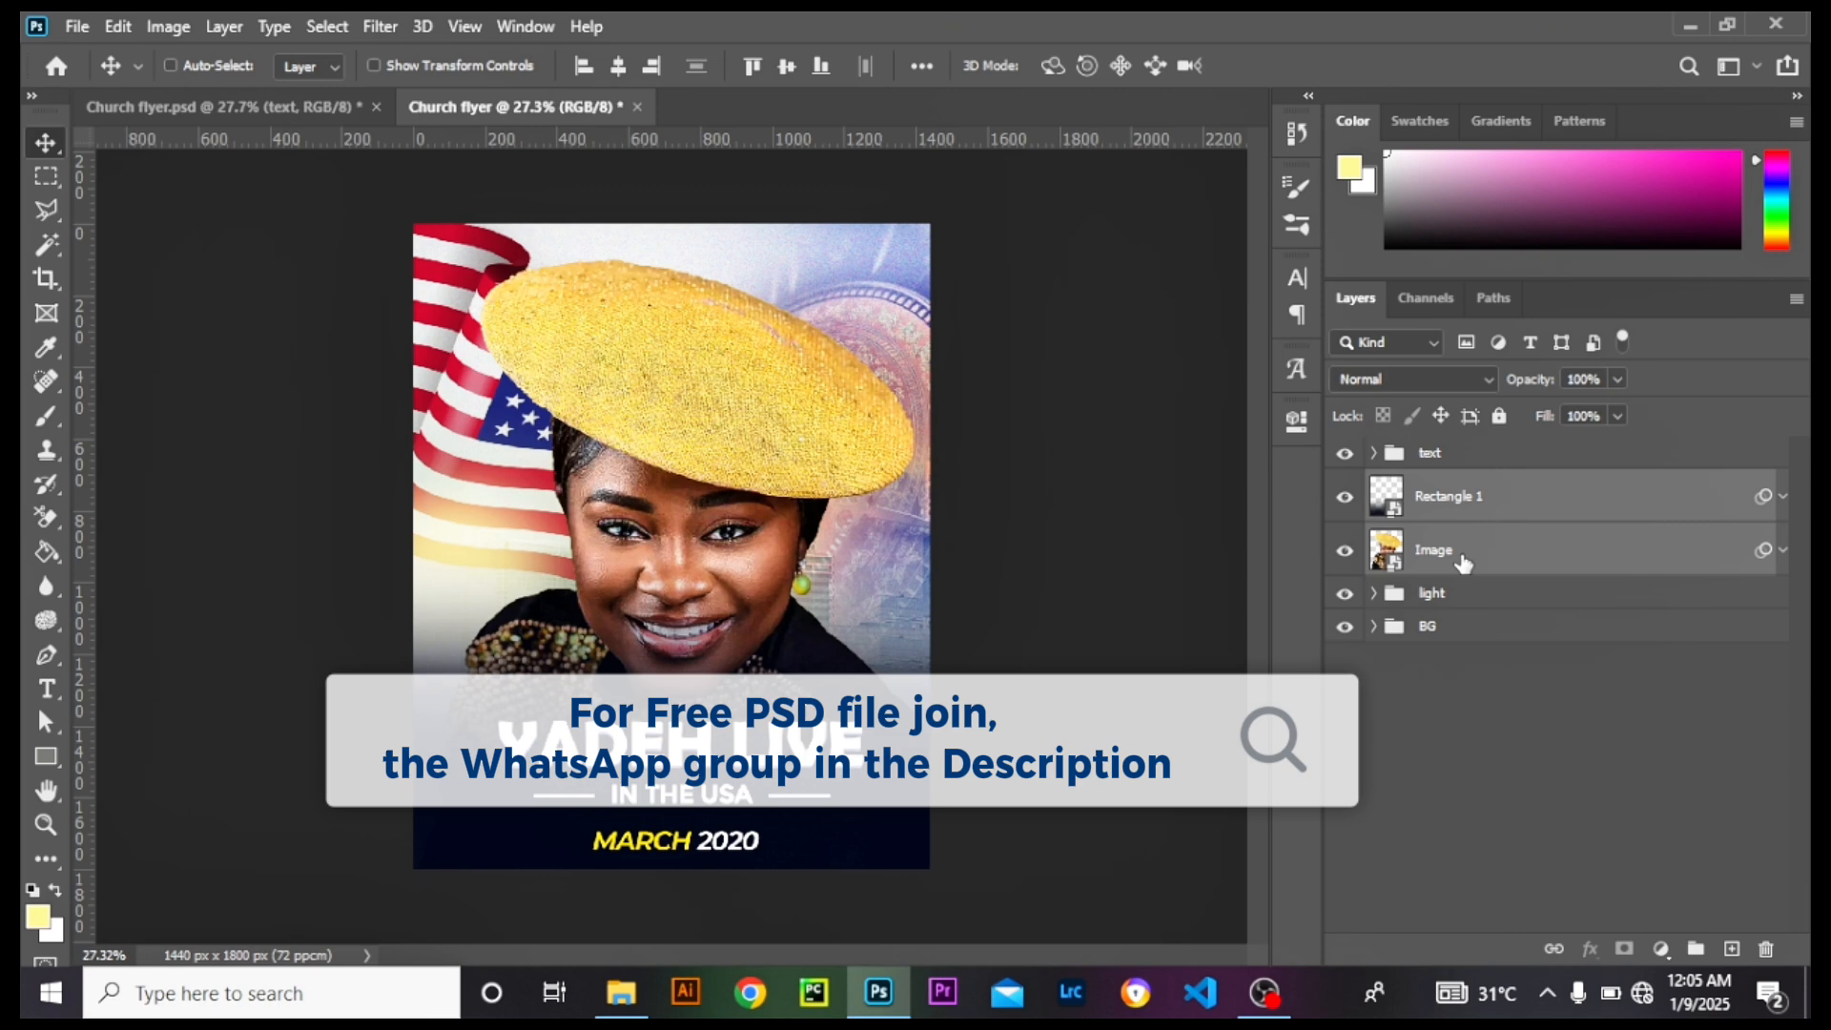
{"action": "key", "text": "ctrl+g"}
{"action": "double_click", "coordinate": [1459, 486]}
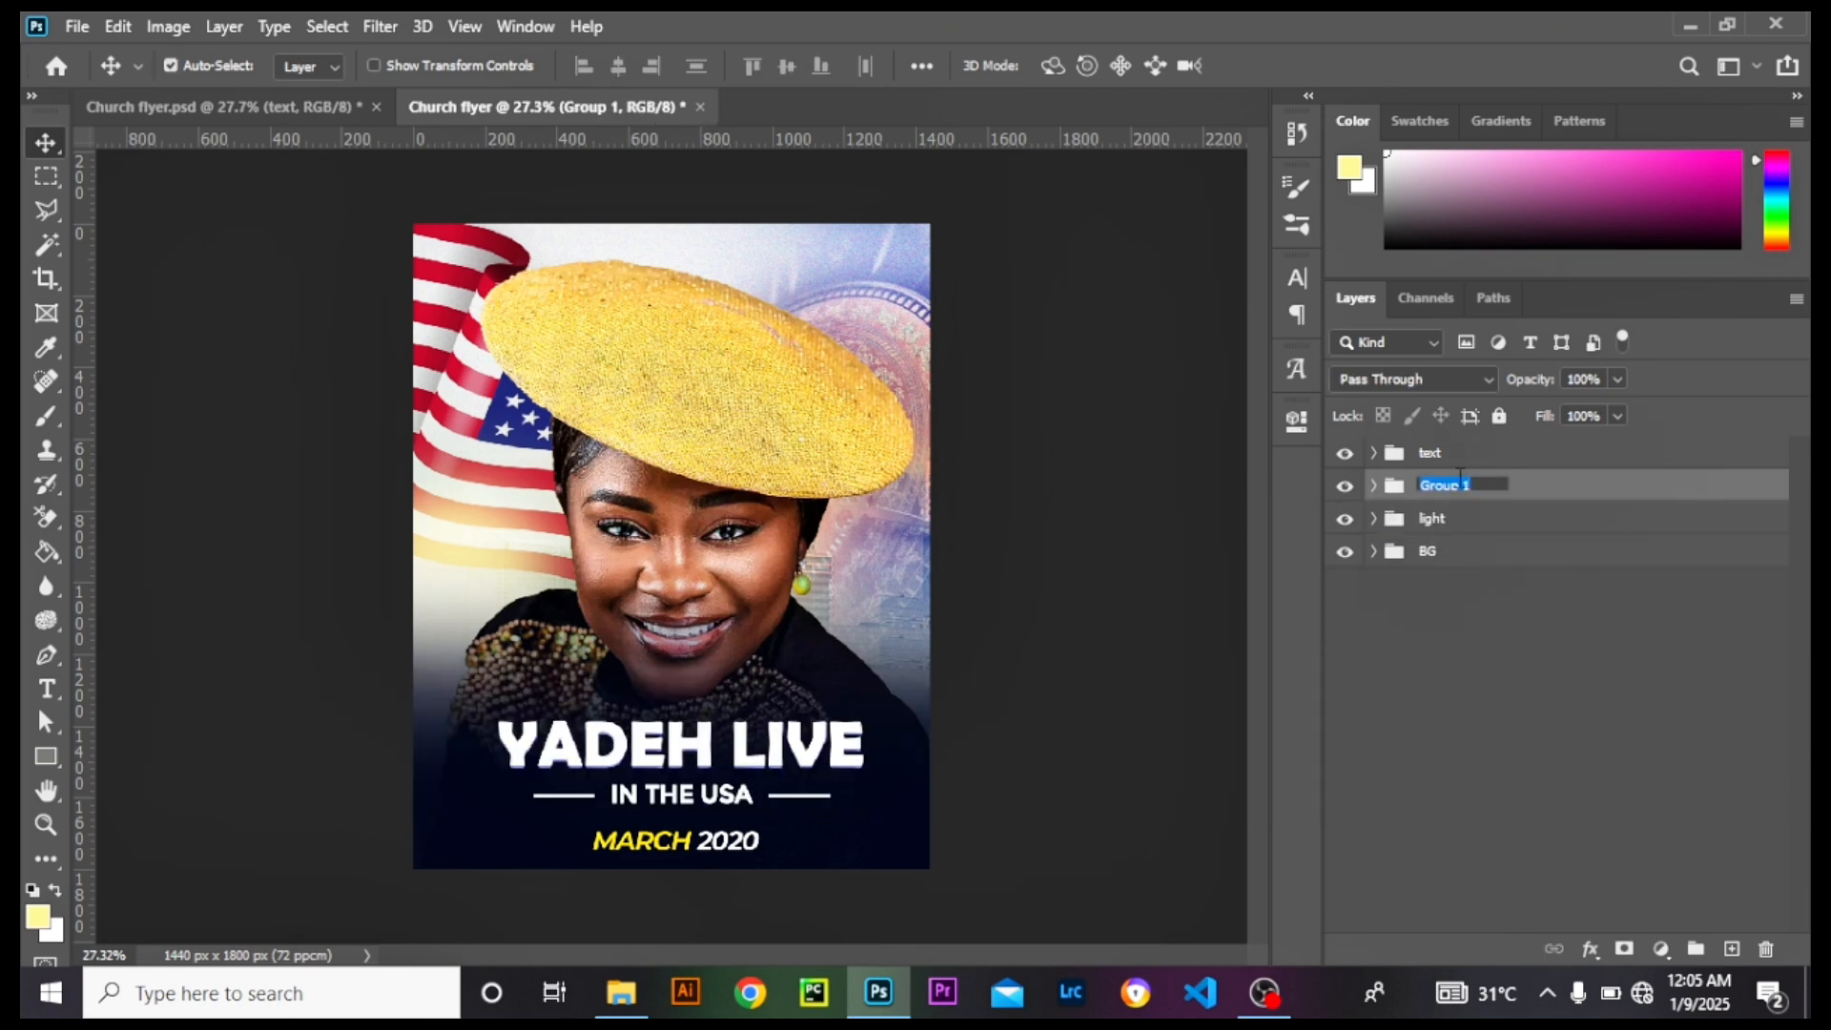
{"action": "type", "text": "Image"}
{"action": "key", "text": "Return"}
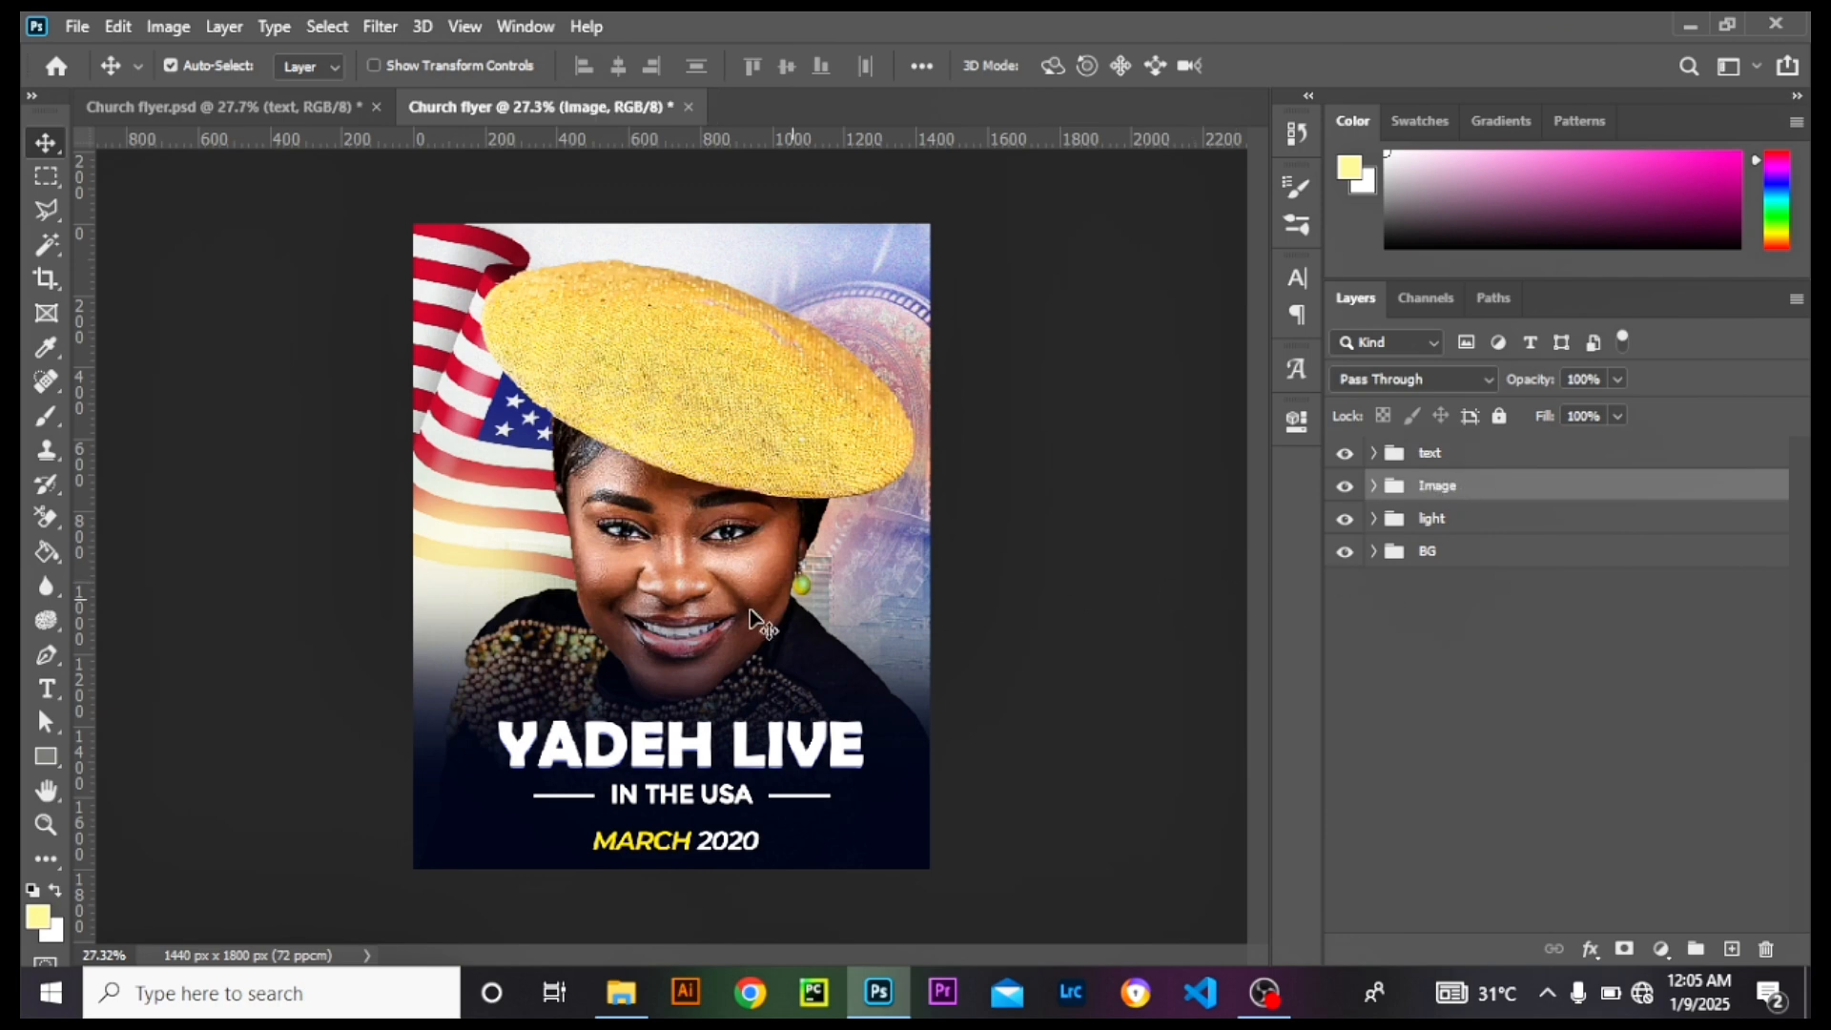
{"action": "scroll", "coordinate": [749, 615], "scroll_direction": "up", "scroll_amount": 4}
{"action": "scroll", "coordinate": [729, 557], "scroll_direction": "down", "scroll_amount": 4}
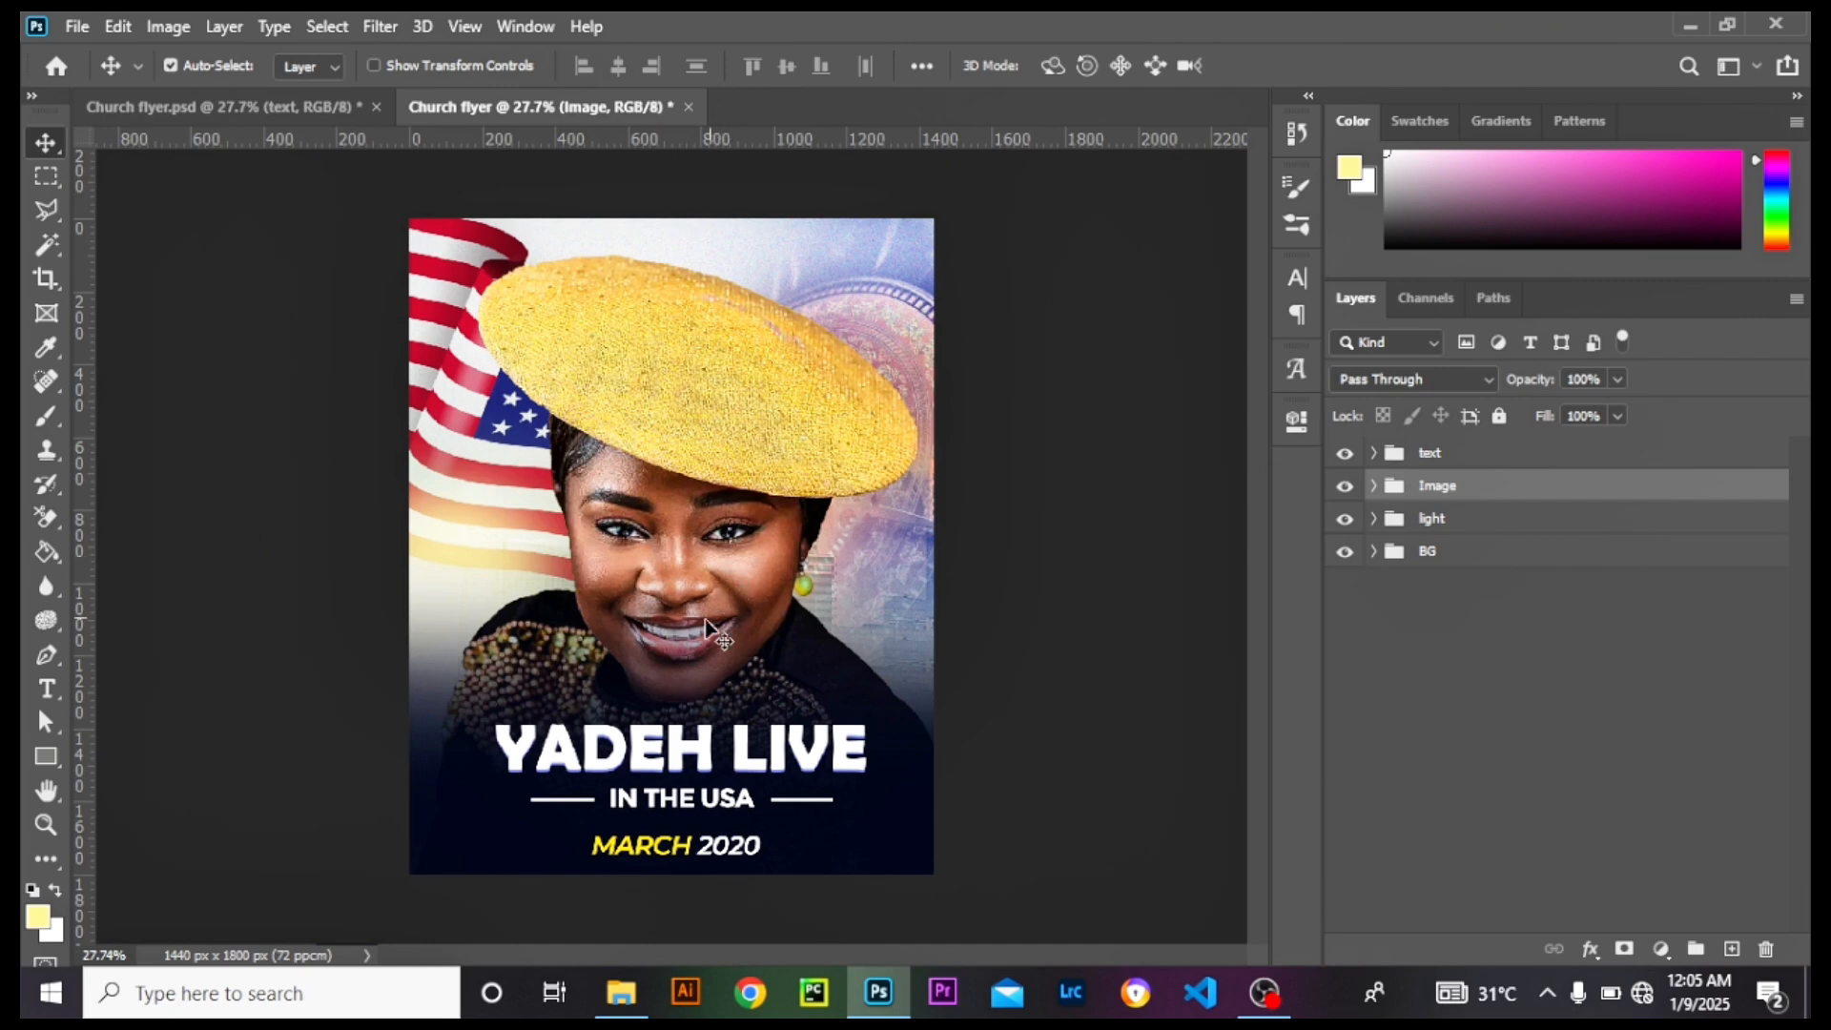
Step: Check that the YADEH LIVE title uses the Berlin Sans FB Demi font in the Character settings
{"action": "scroll", "coordinate": [695, 696], "scroll_direction": "up", "scroll_amount": 1}
{"action": "scroll", "coordinate": [695, 696], "scroll_direction": "down", "scroll_amount": 1}
{"action": "left_click", "coordinate": [650, 763]}
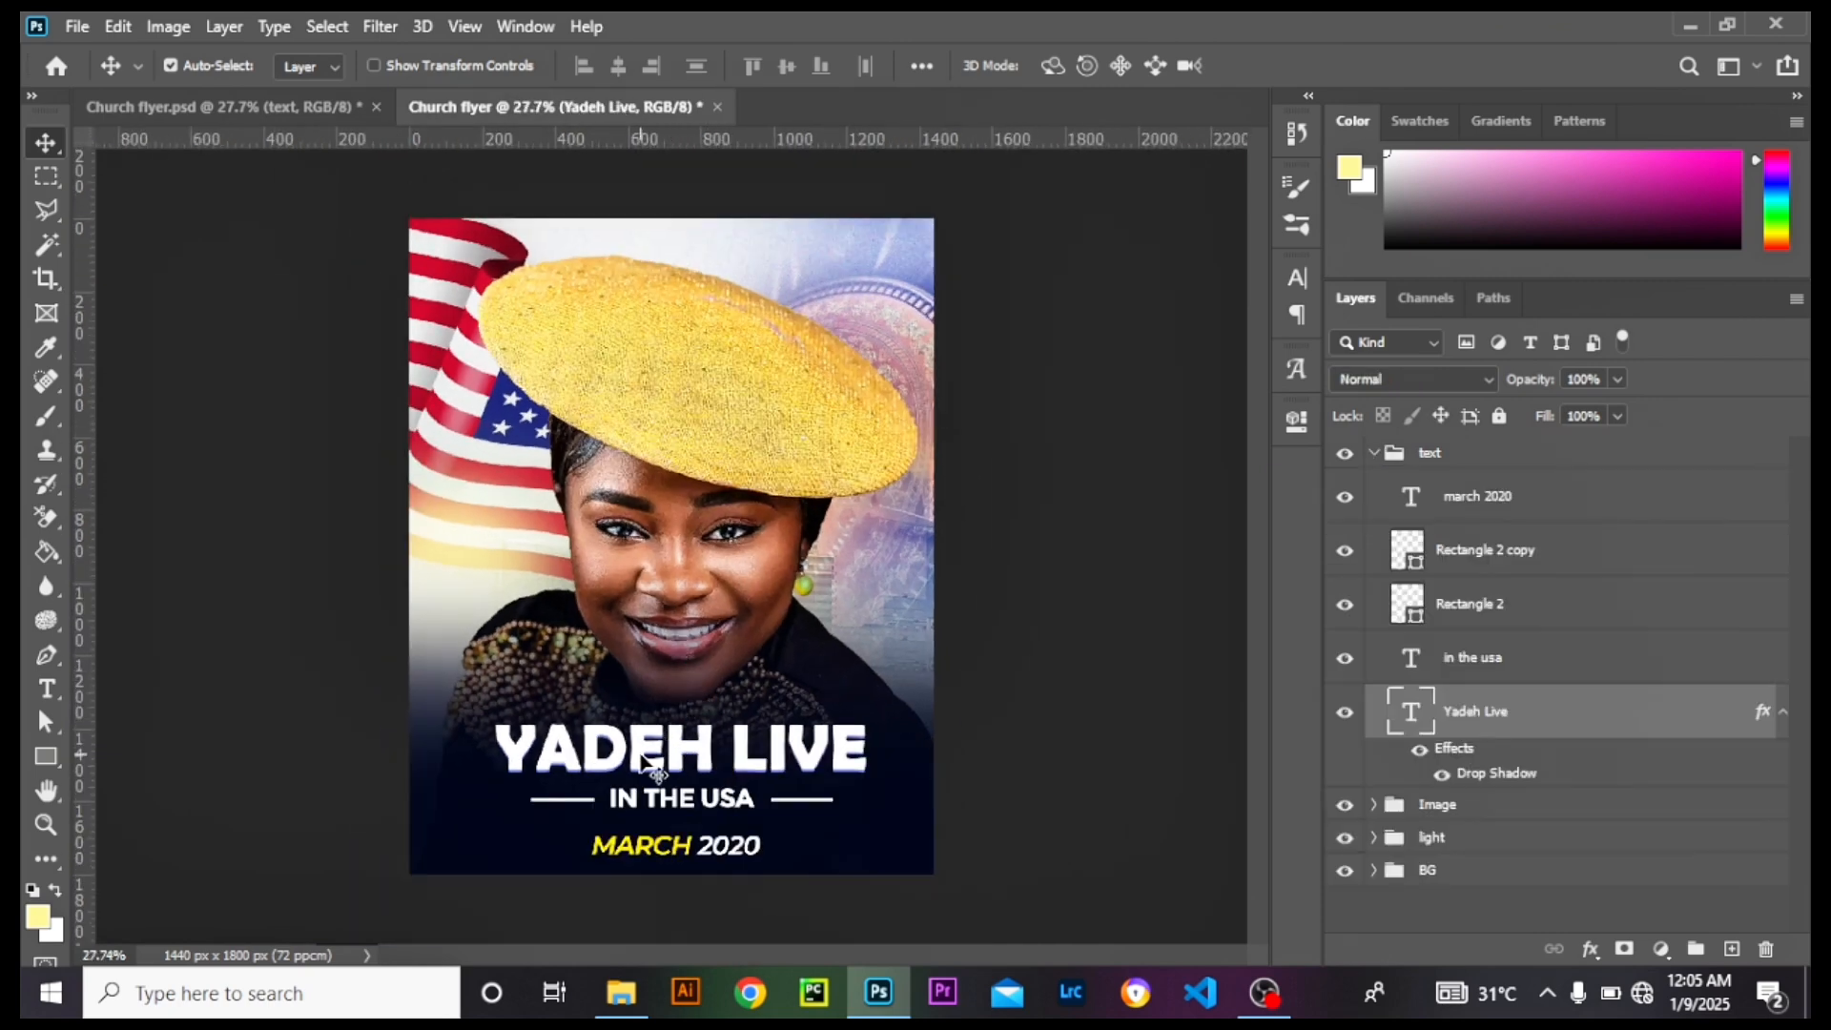
{"action": "left_click", "coordinate": [1299, 278]}
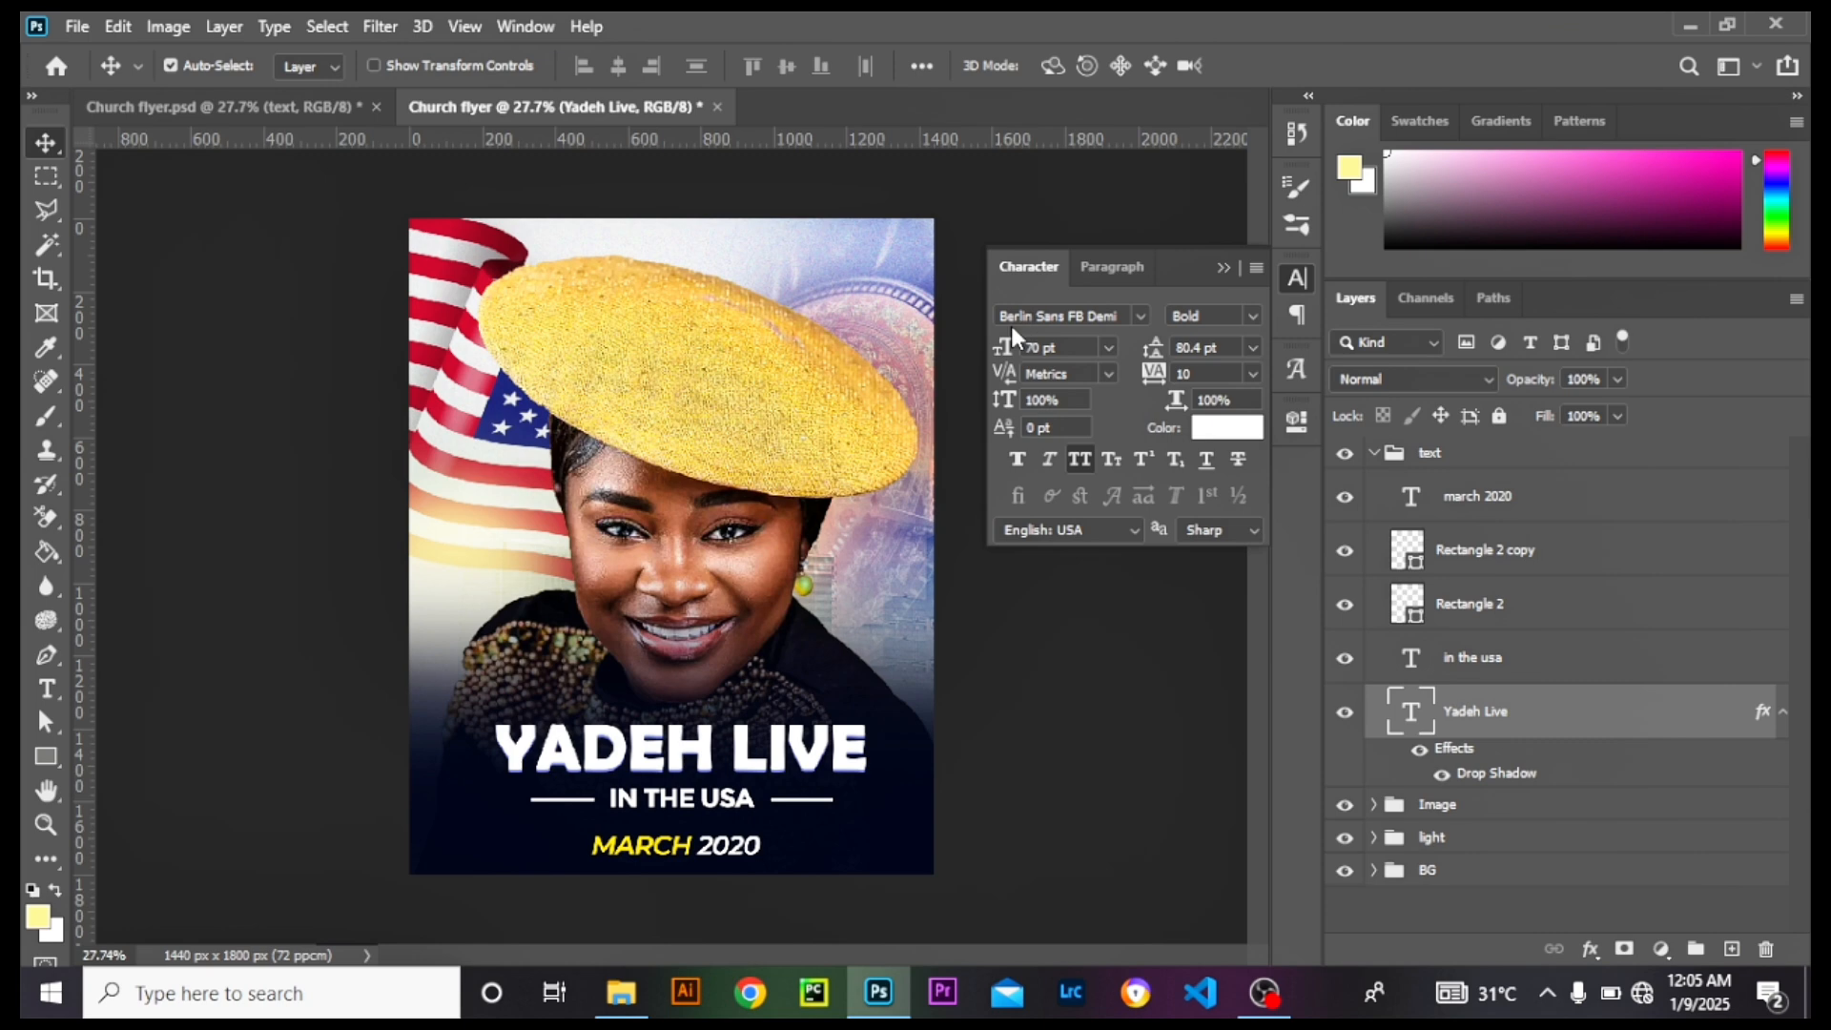
{"action": "scroll", "coordinate": [1012, 329], "scroll_direction": "up", "scroll_amount": 2}
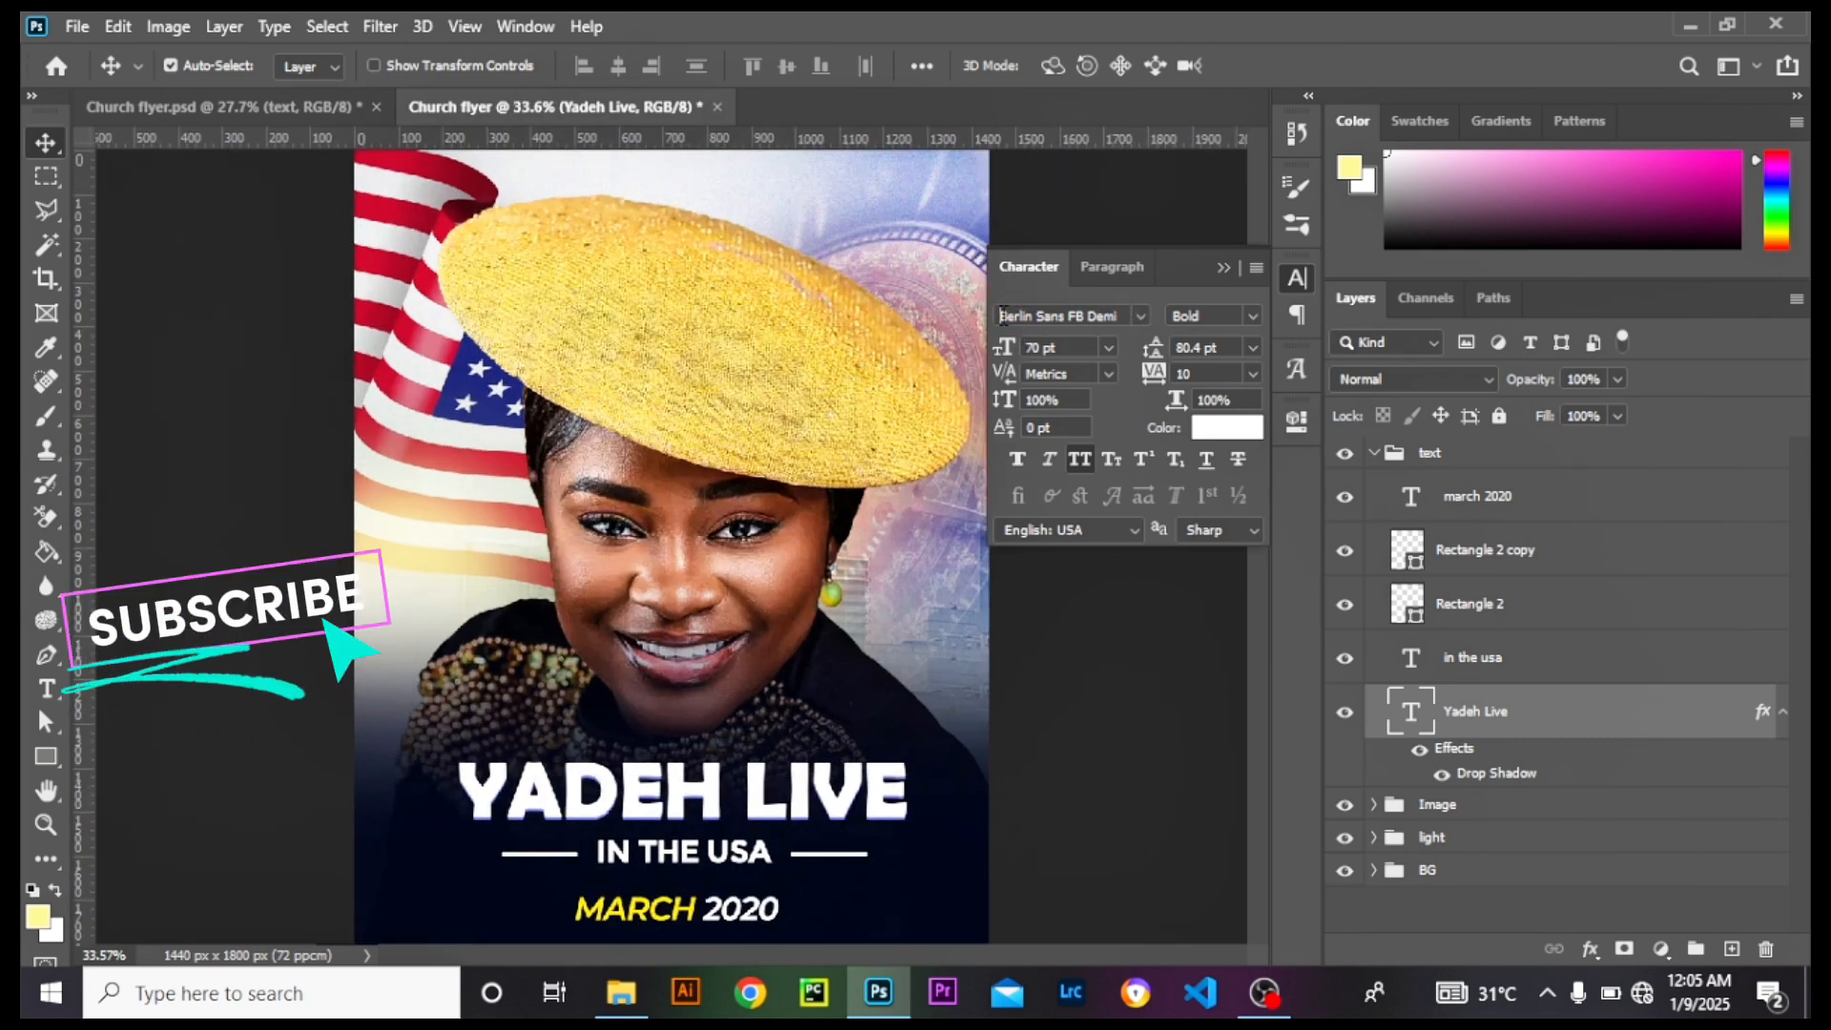
{"action": "left_click_drag", "start_coordinate": [1126, 315], "coordinate": [1163, 315]}
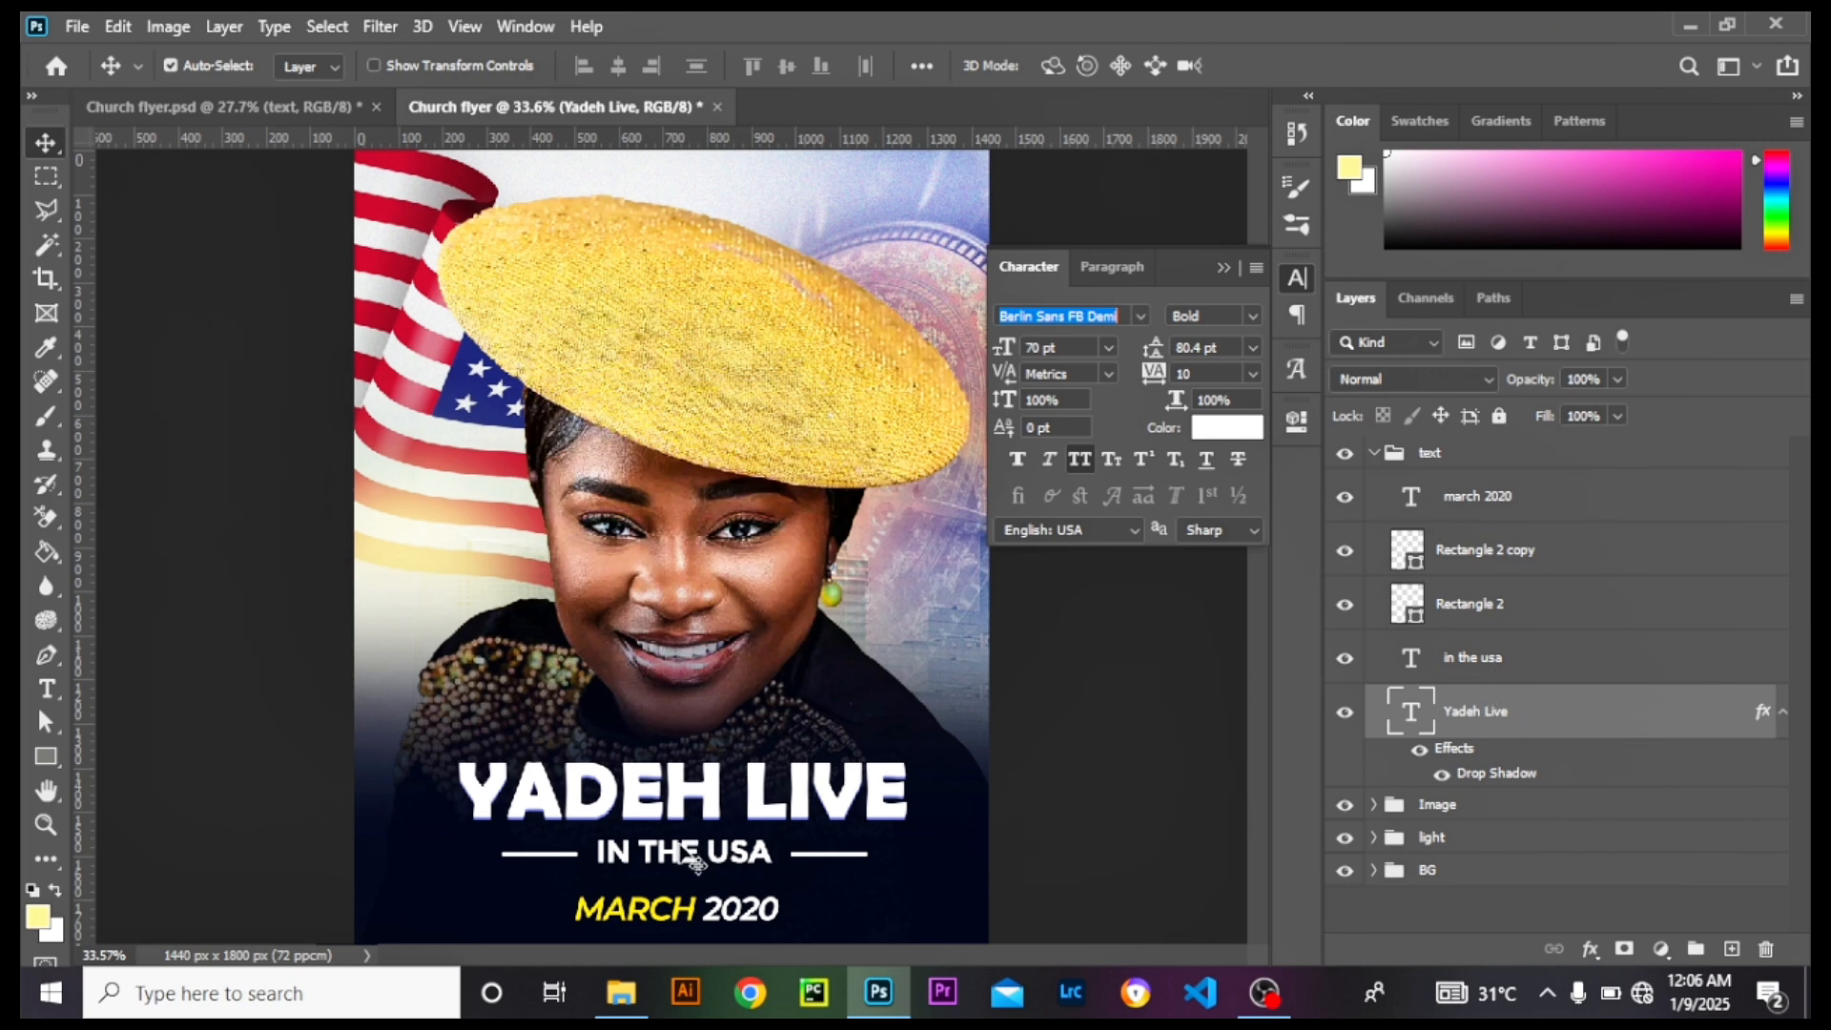
Step: Inspect the IN THE USA and MARCH 2020 lines, set in Montserrat (SemiBold 28 pt)
{"action": "left_click", "coordinate": [1501, 667]}
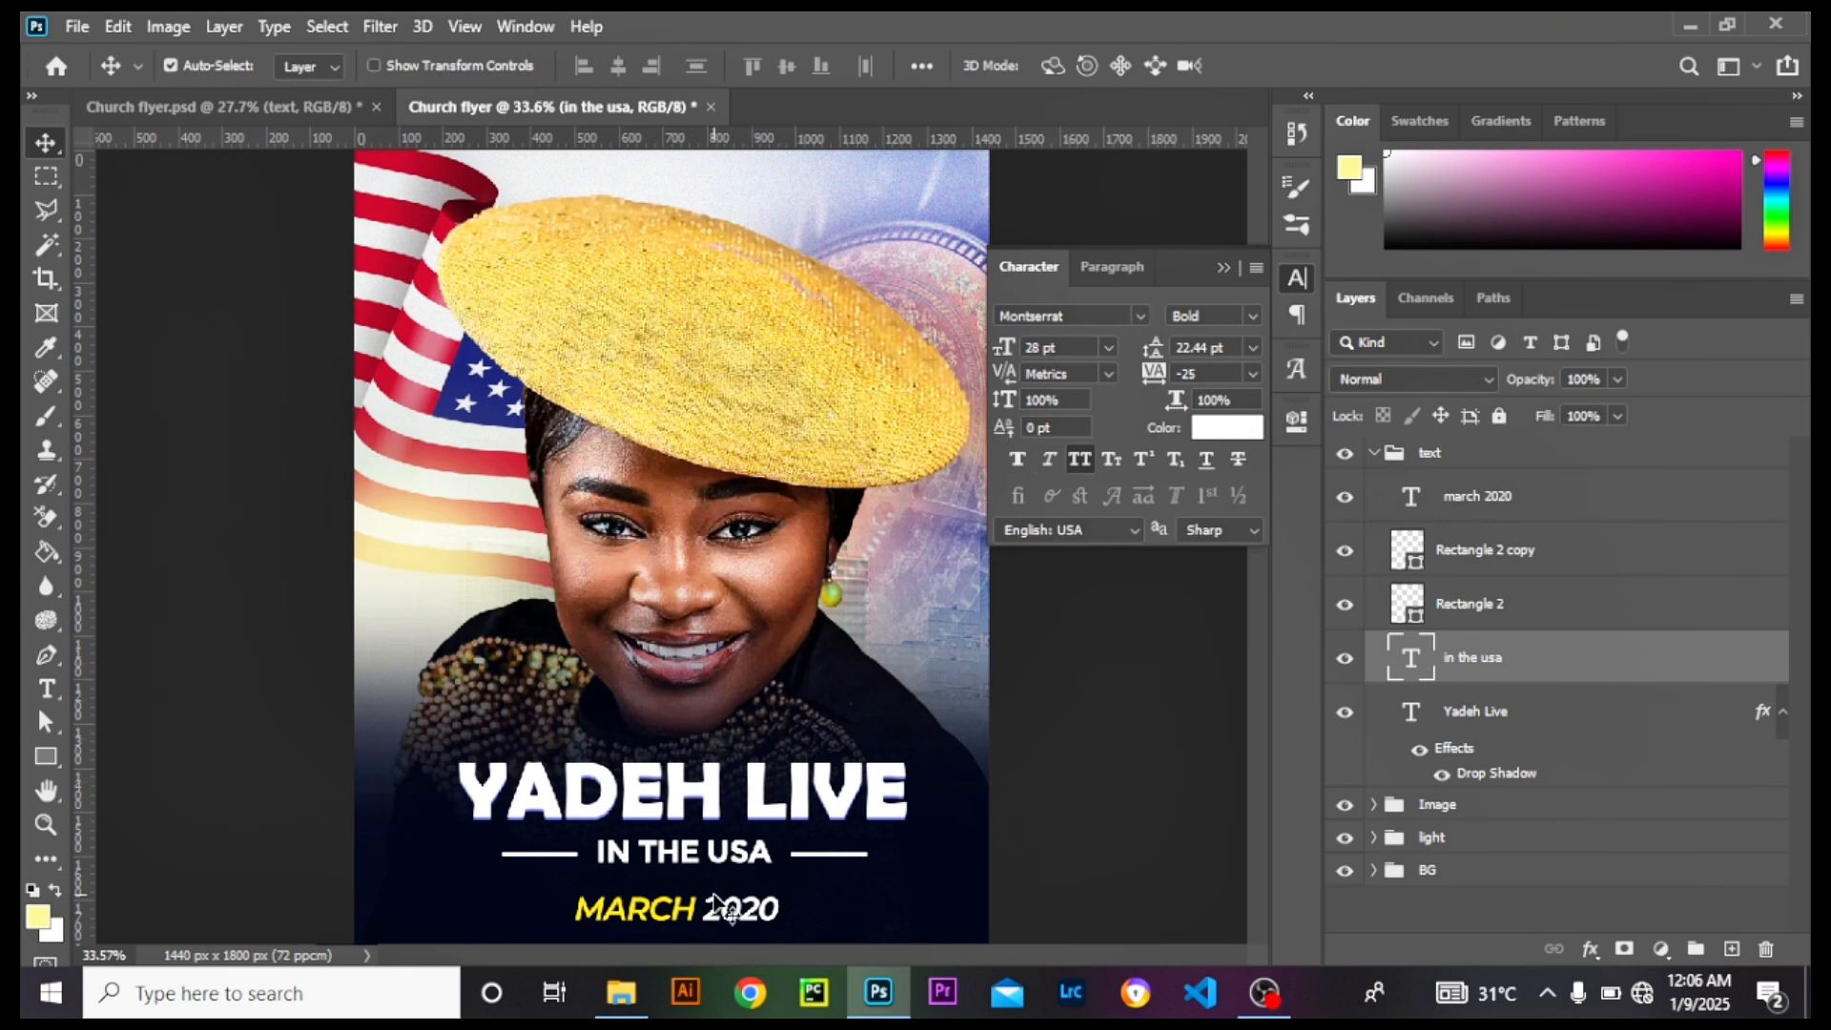
{"action": "left_click", "coordinate": [695, 920]}
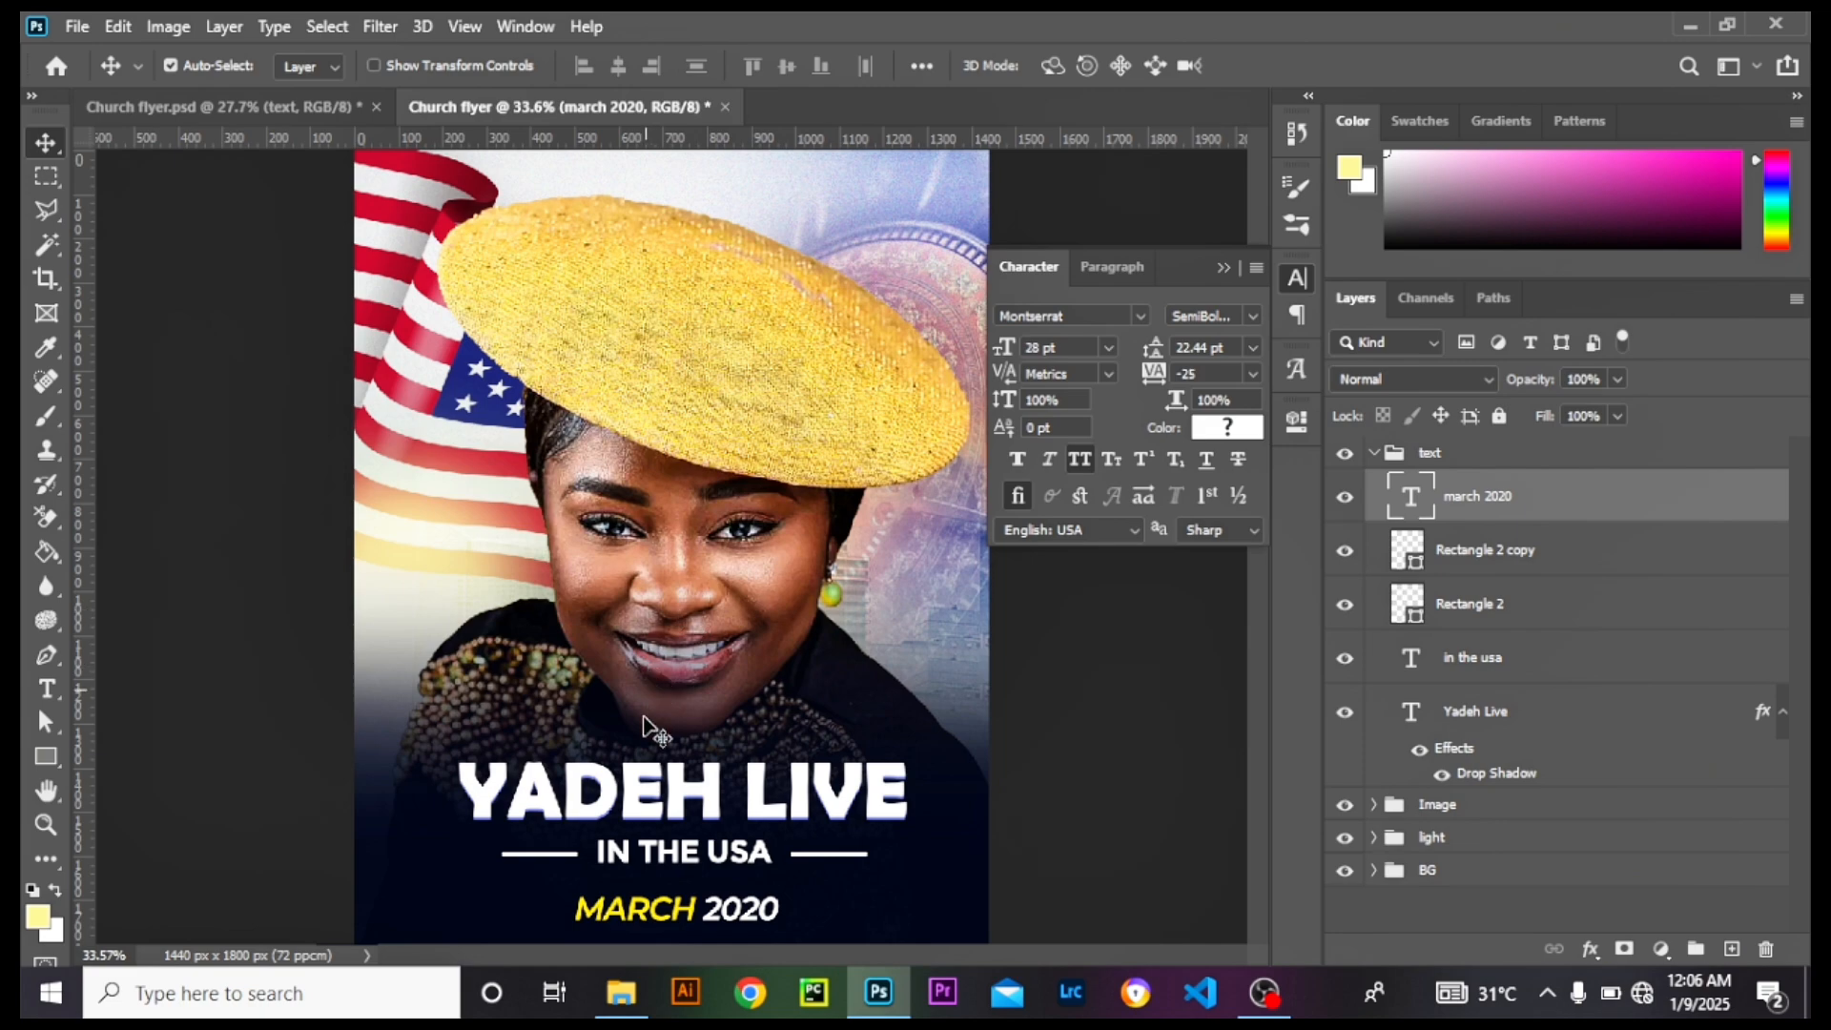
{"action": "scroll", "coordinate": [575, 879], "scroll_direction": "up", "scroll_amount": 2}
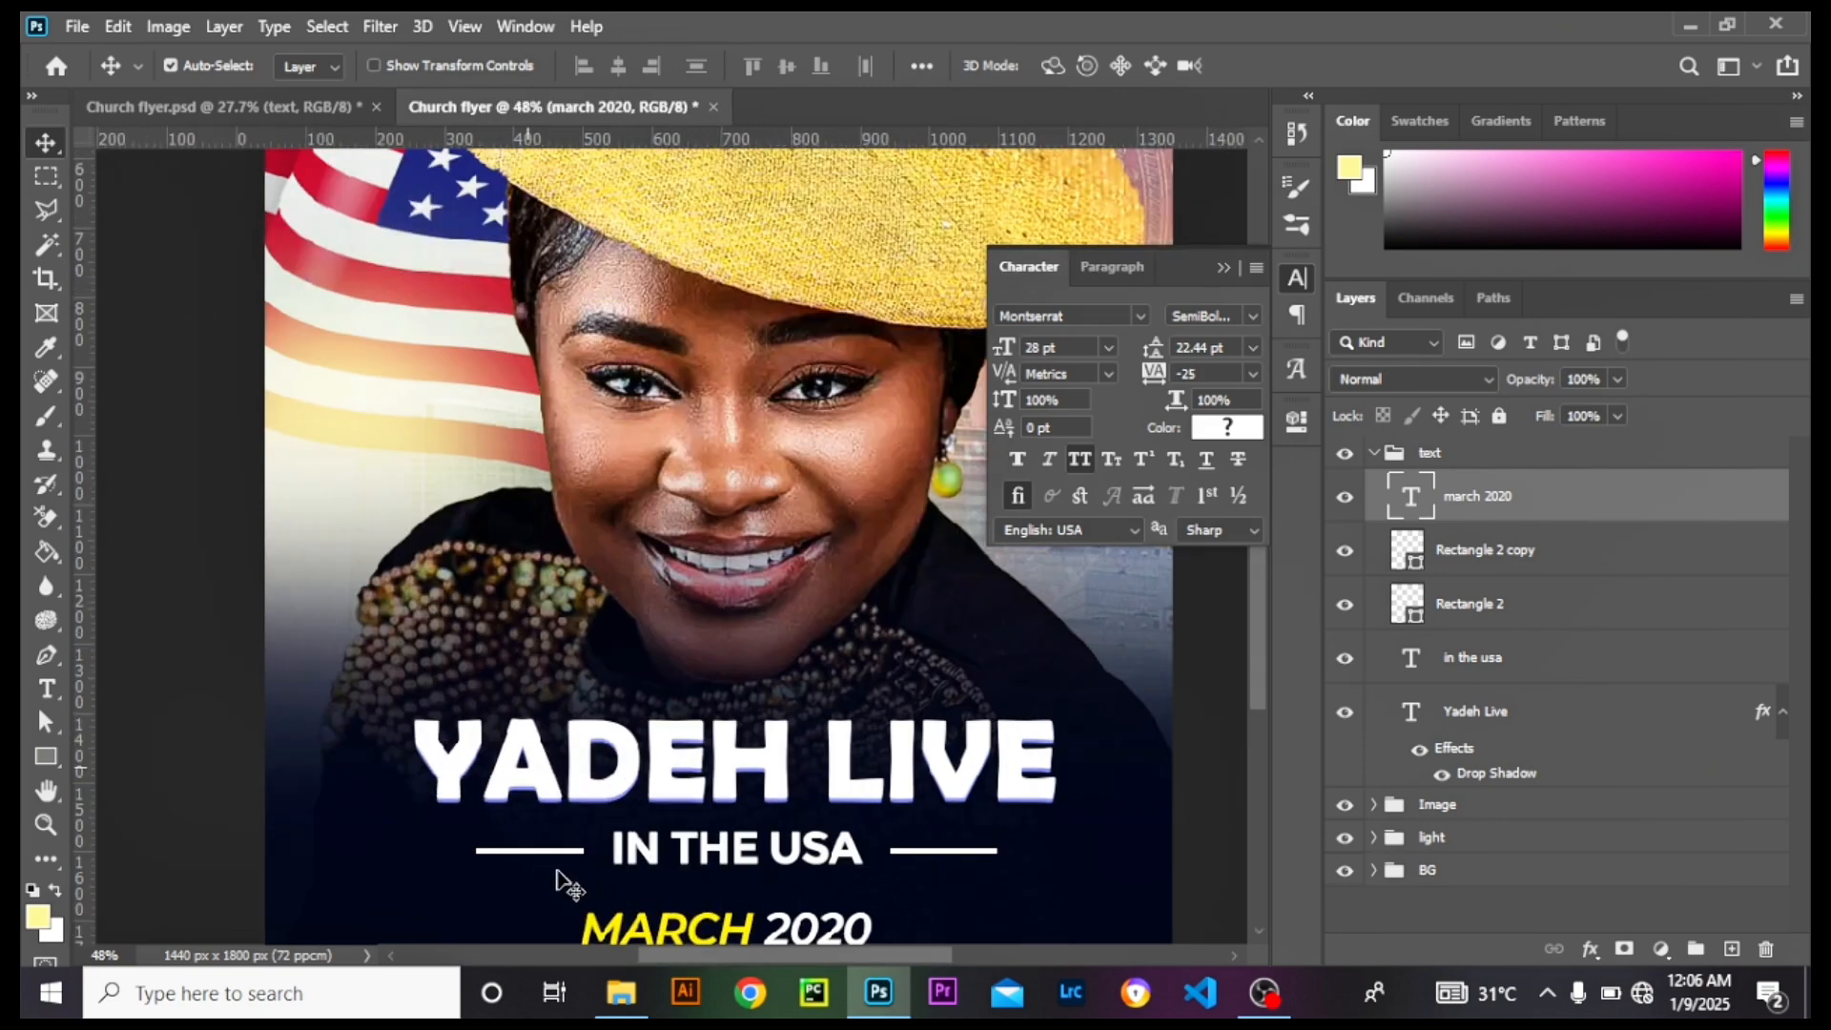
{"action": "scroll", "coordinate": [570, 882], "scroll_direction": "up", "scroll_amount": 3}
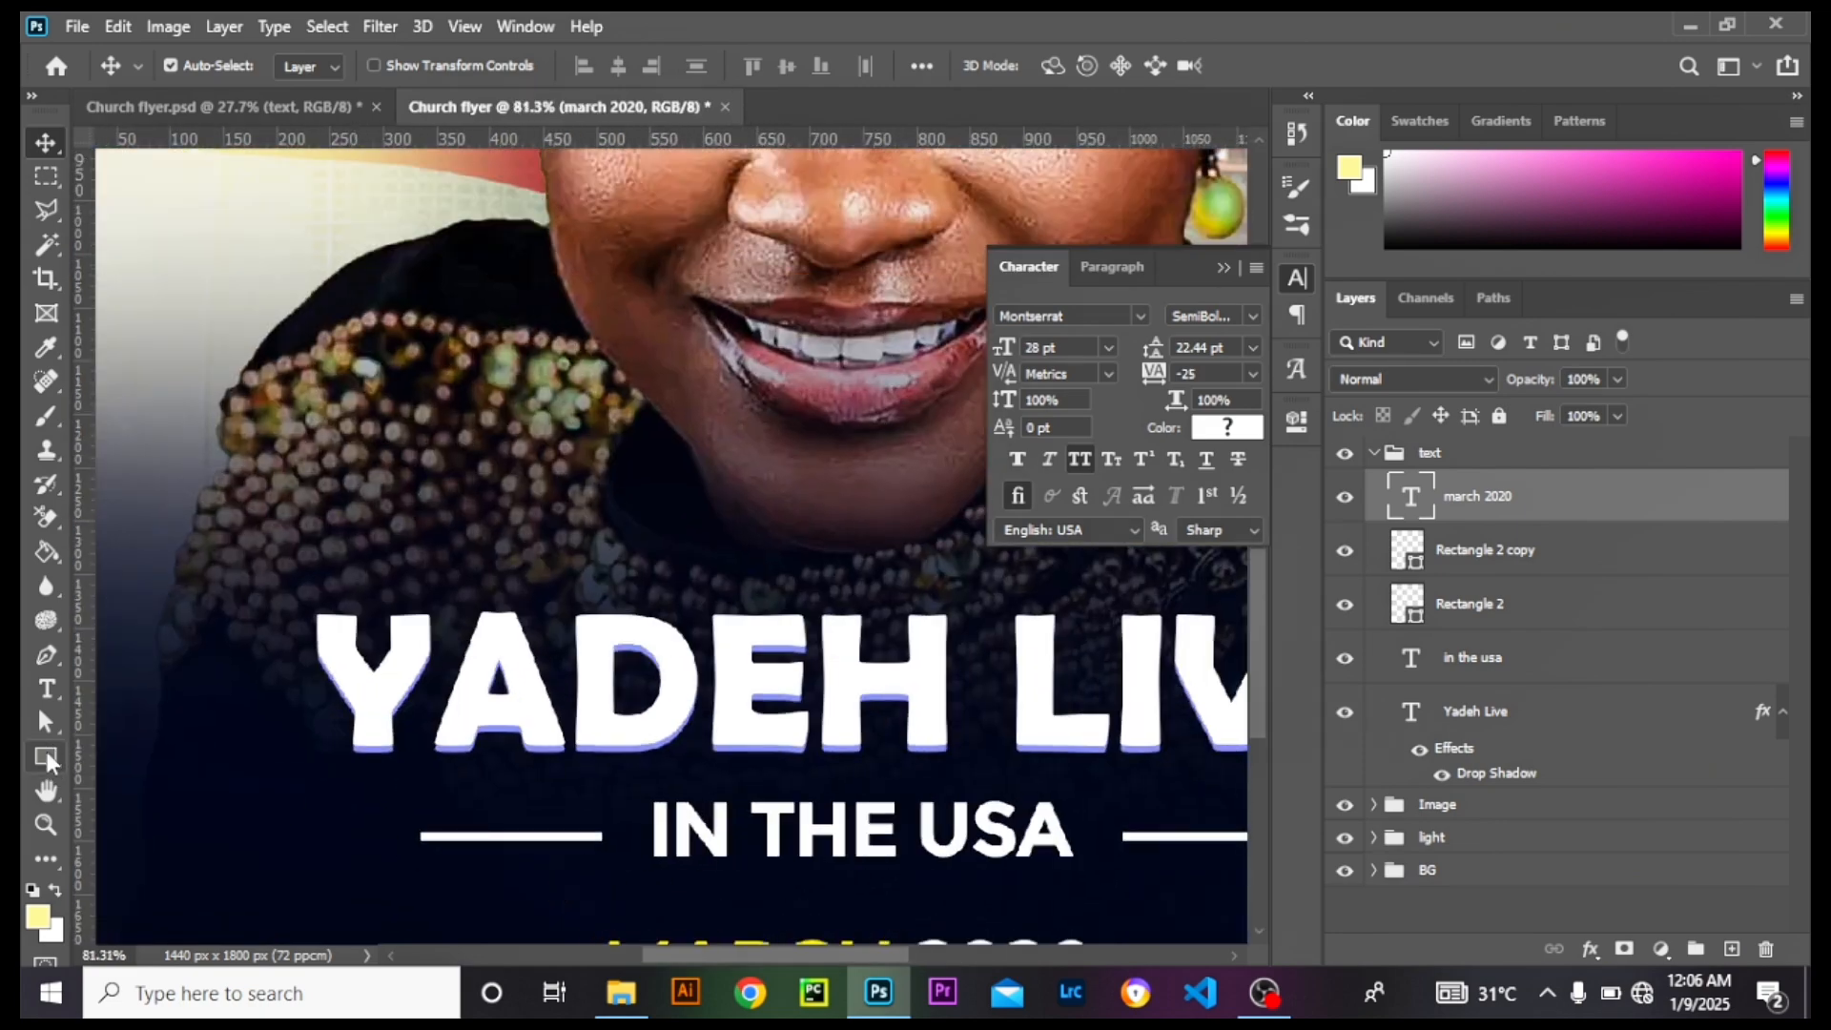
Step: Draw a thin white 171 × 8 px bar, Rectangle 3, left of IN THE USA
{"action": "left_click", "coordinate": [46, 757]}
{"action": "left_click_drag", "start_coordinate": [412, 807], "coordinate": [600, 810]}
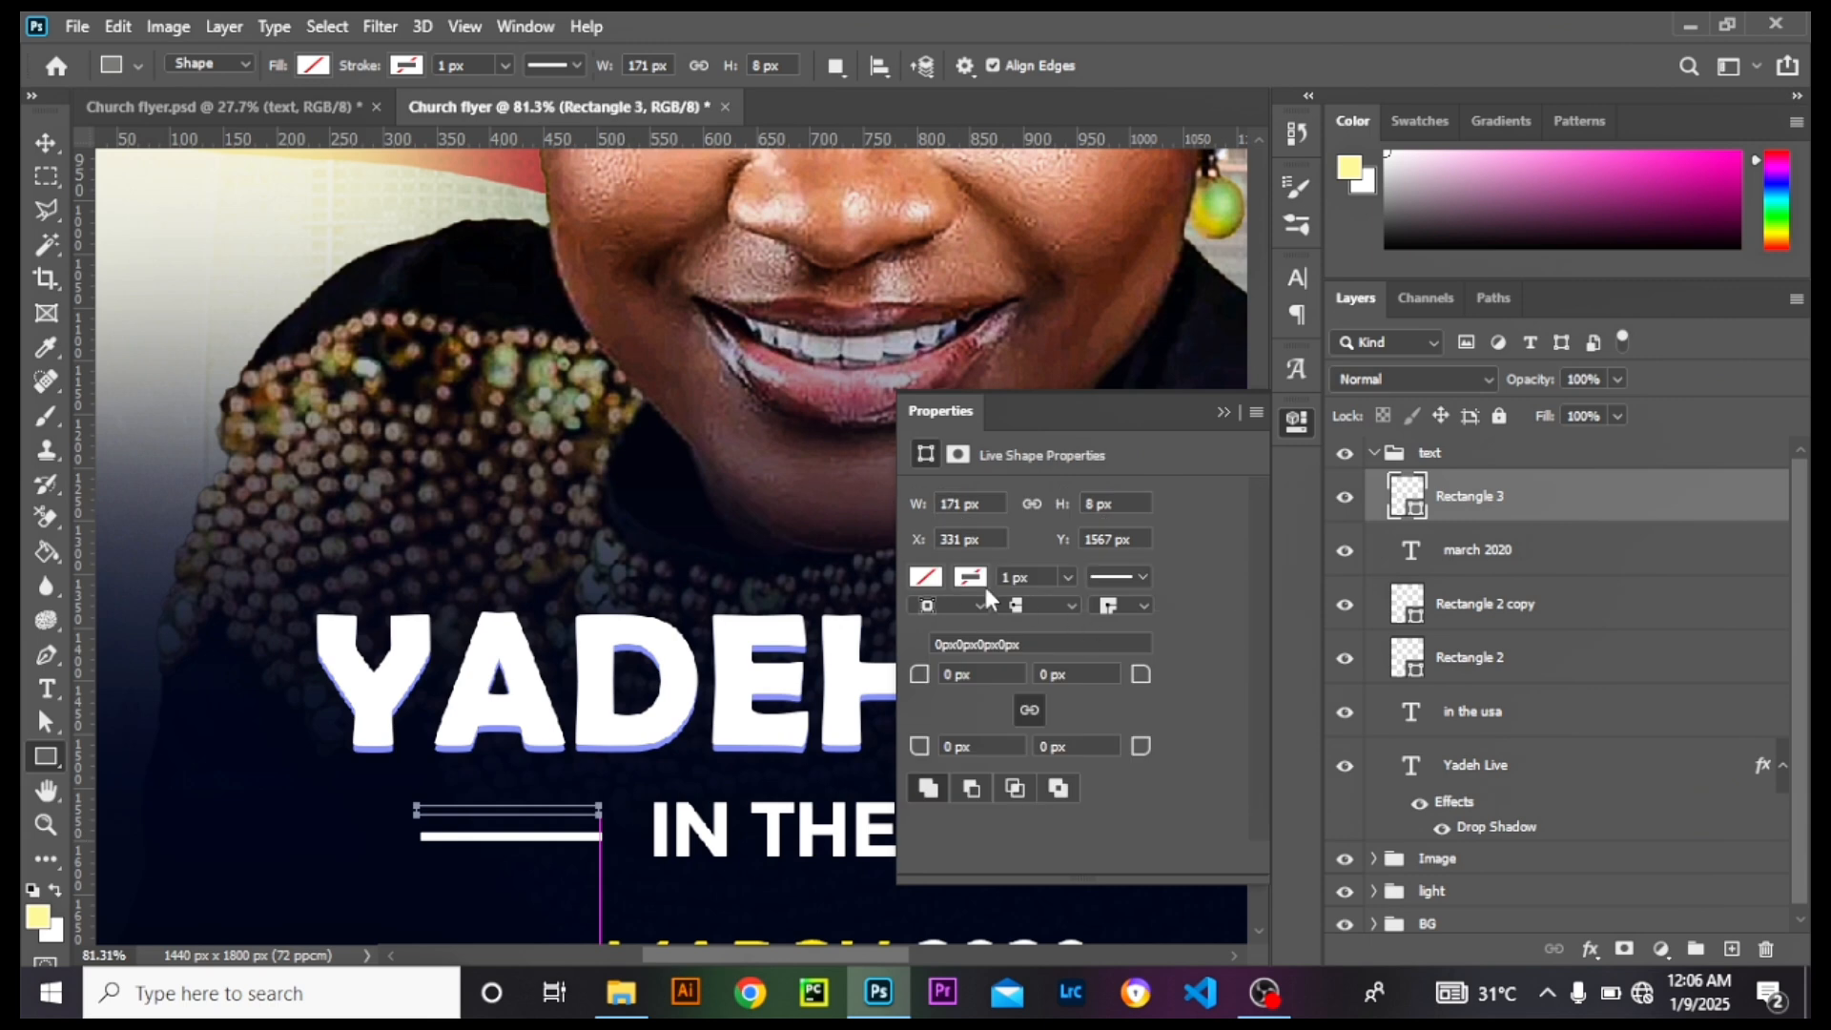
{"action": "left_click", "coordinate": [924, 576]}
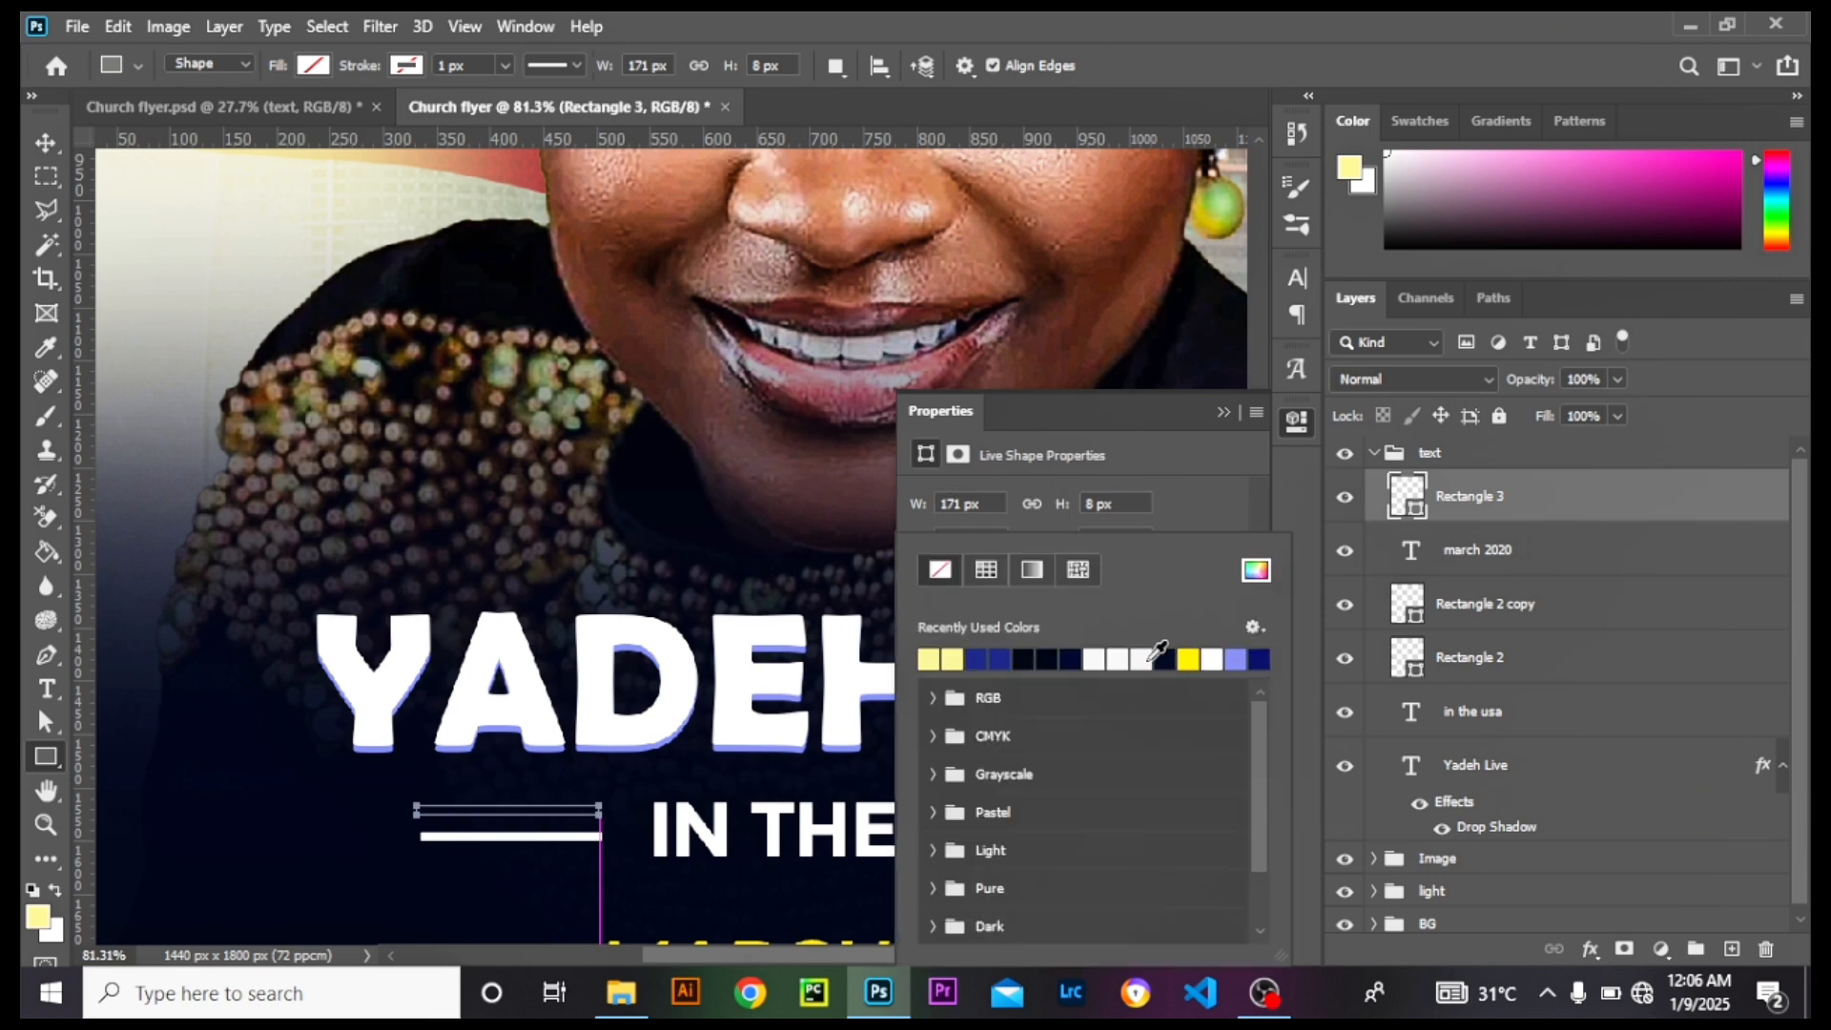
{"action": "left_click", "coordinate": [1148, 658]}
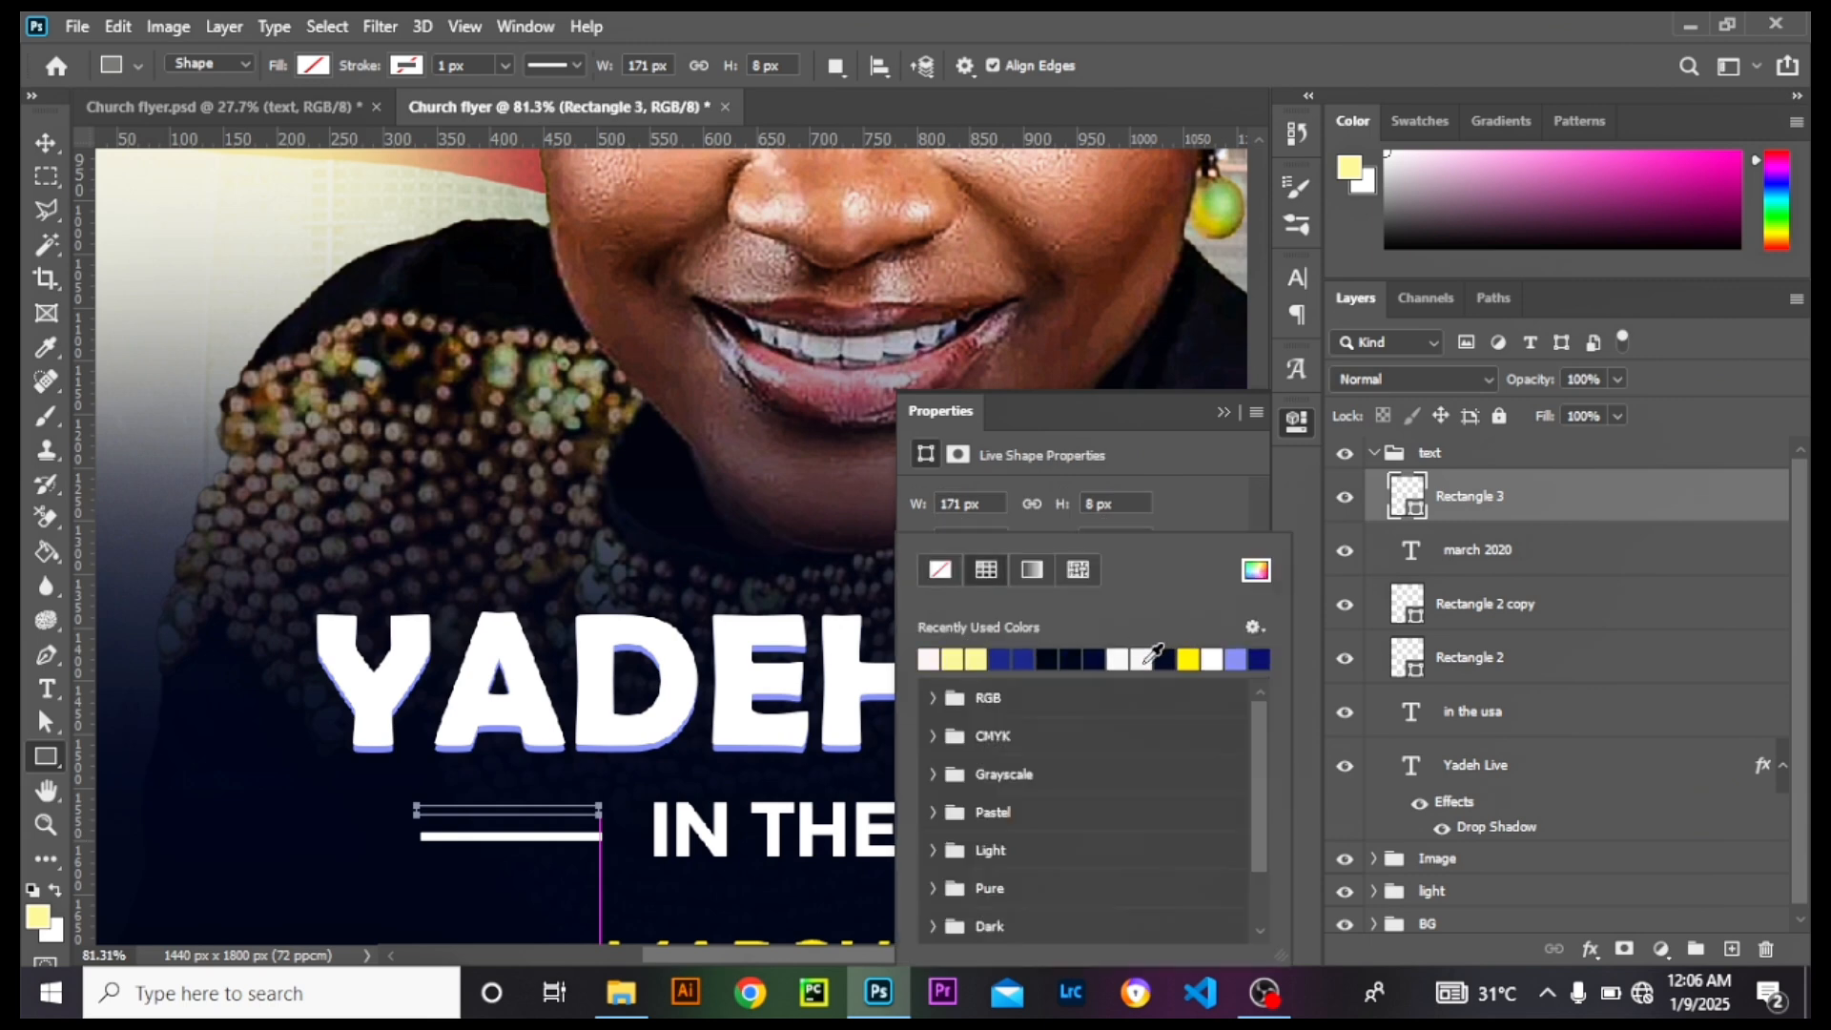
{"action": "left_click", "coordinate": [45, 142]}
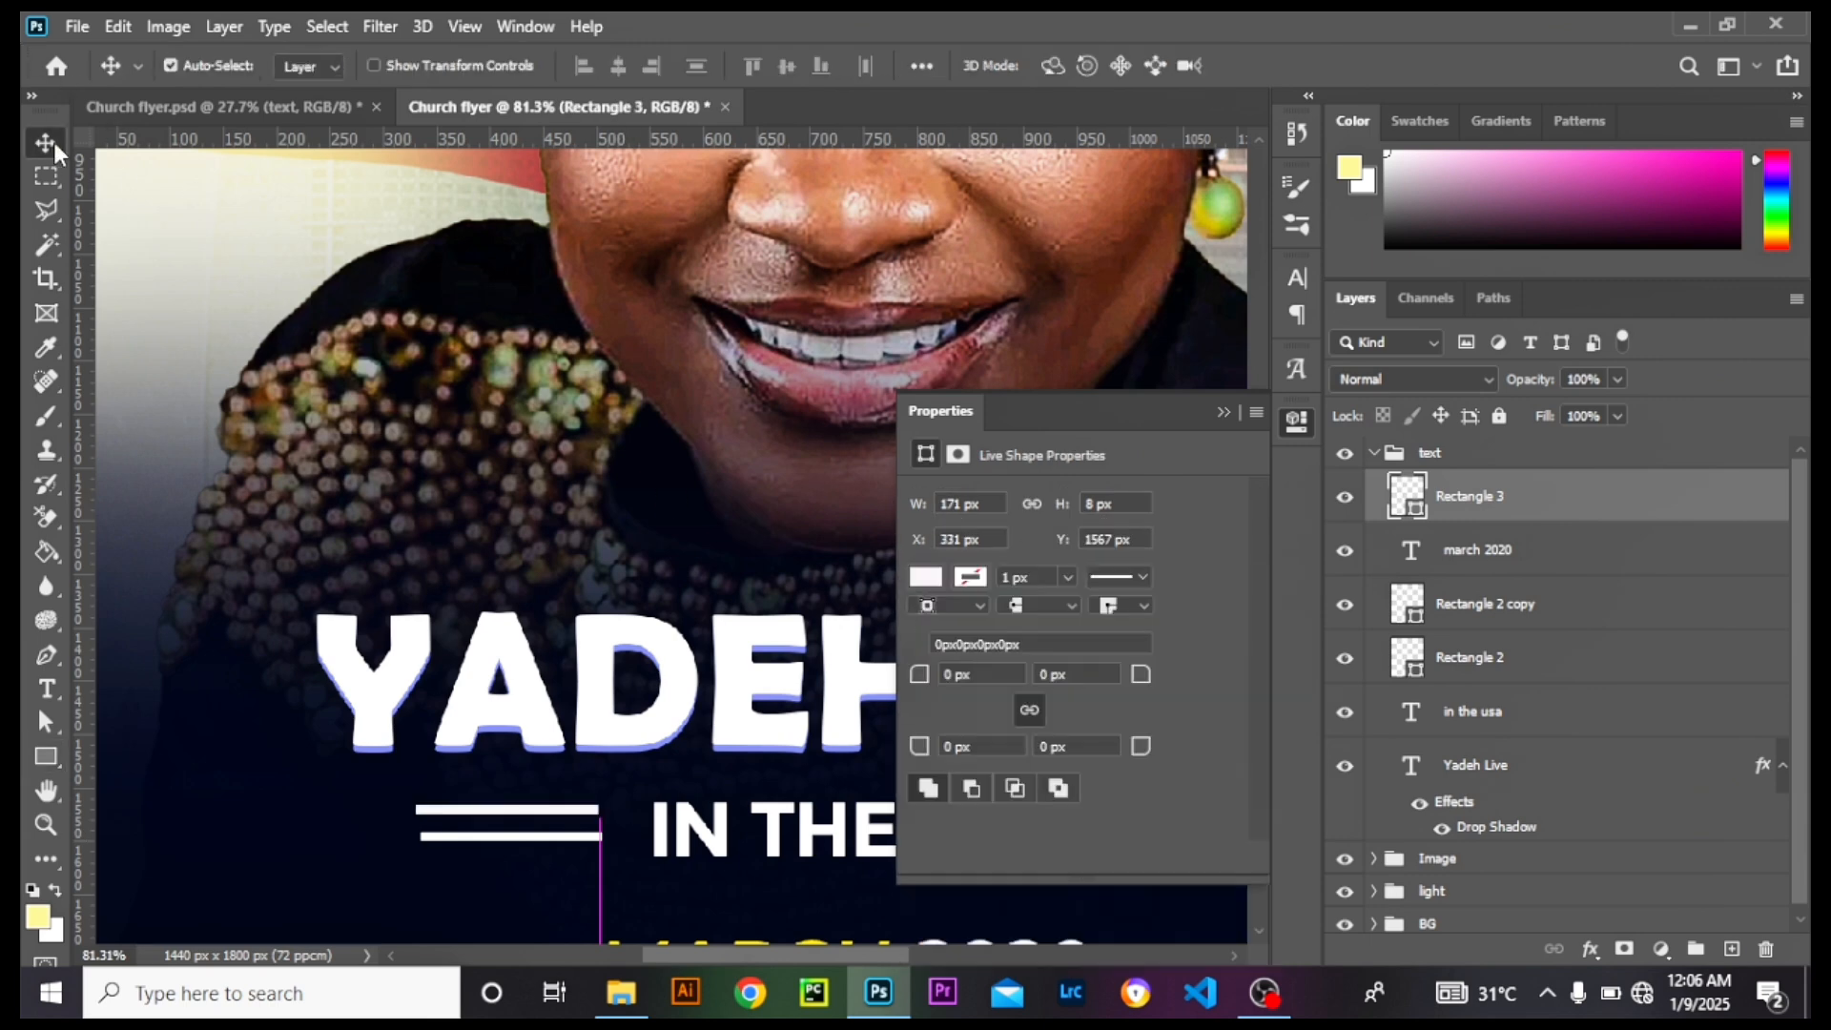
Step: Hide Rectangle 3, collapse the text group and select the Yadeh Live title layer
{"action": "left_click", "coordinate": [1345, 497]}
{"action": "left_click", "coordinate": [1374, 456]}
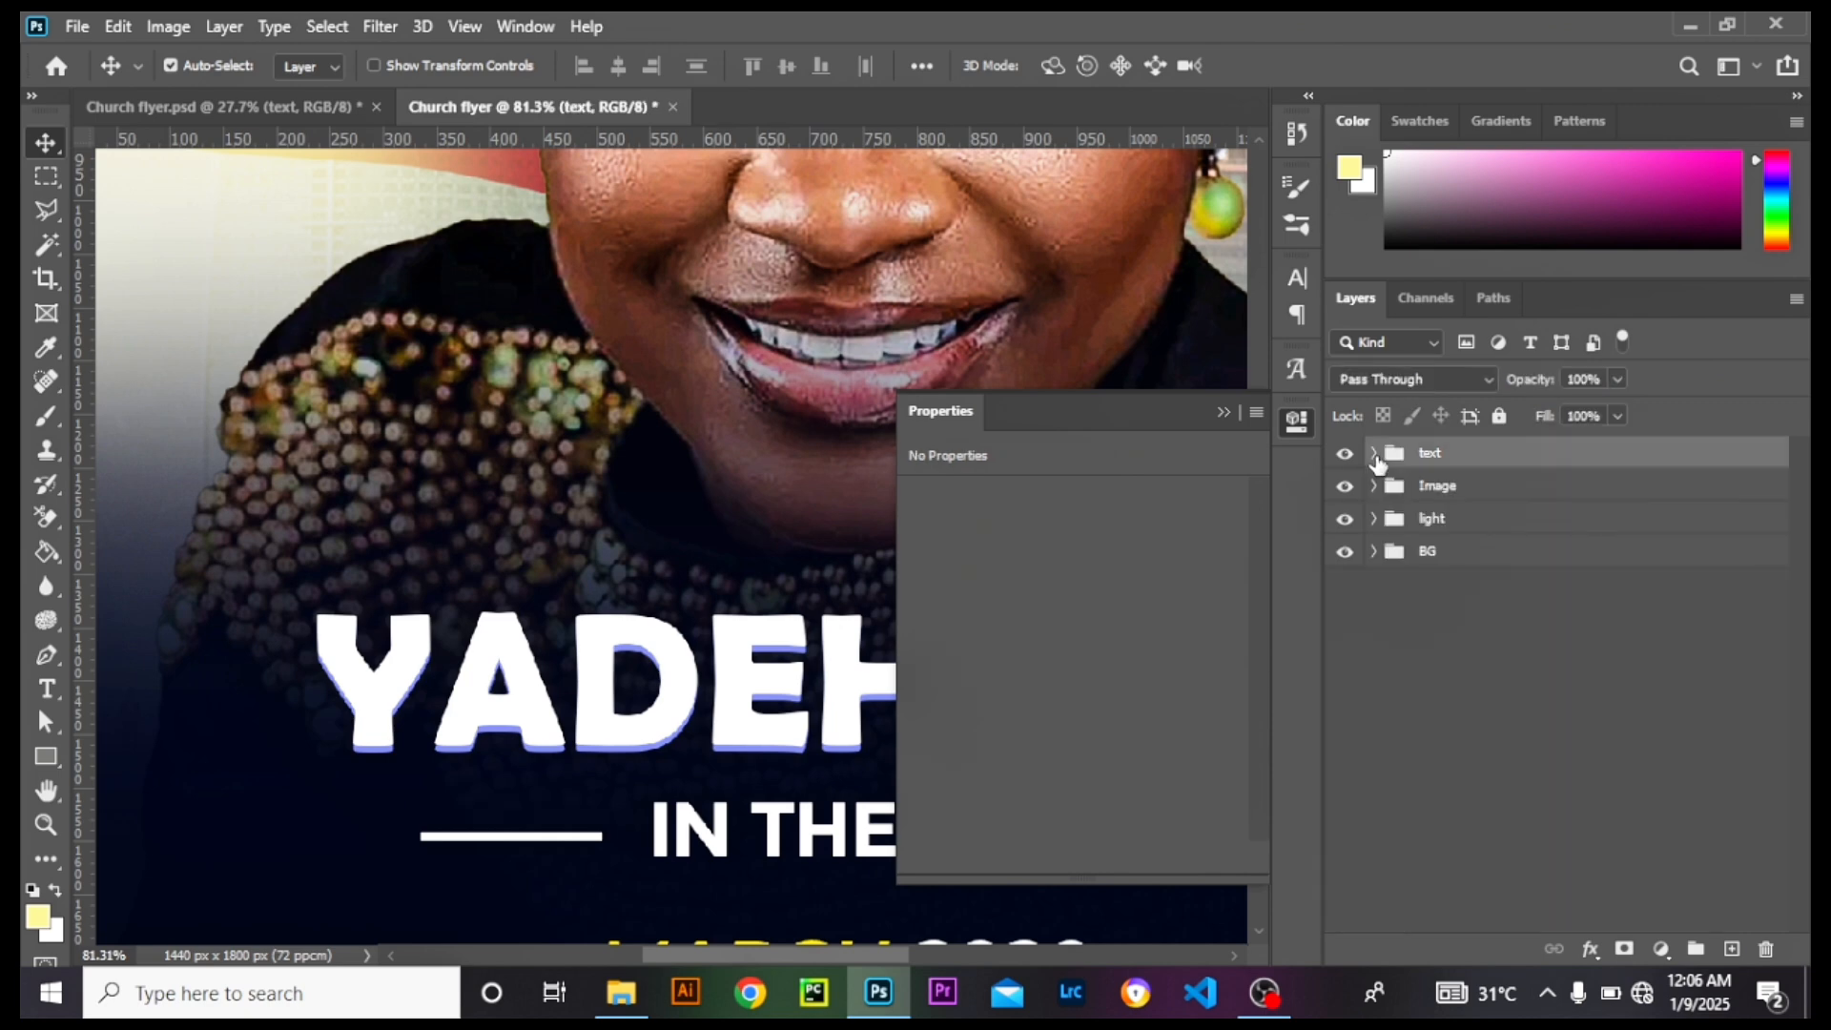
{"action": "left_click", "coordinate": [1225, 416]}
{"action": "left_click", "coordinate": [904, 698]}
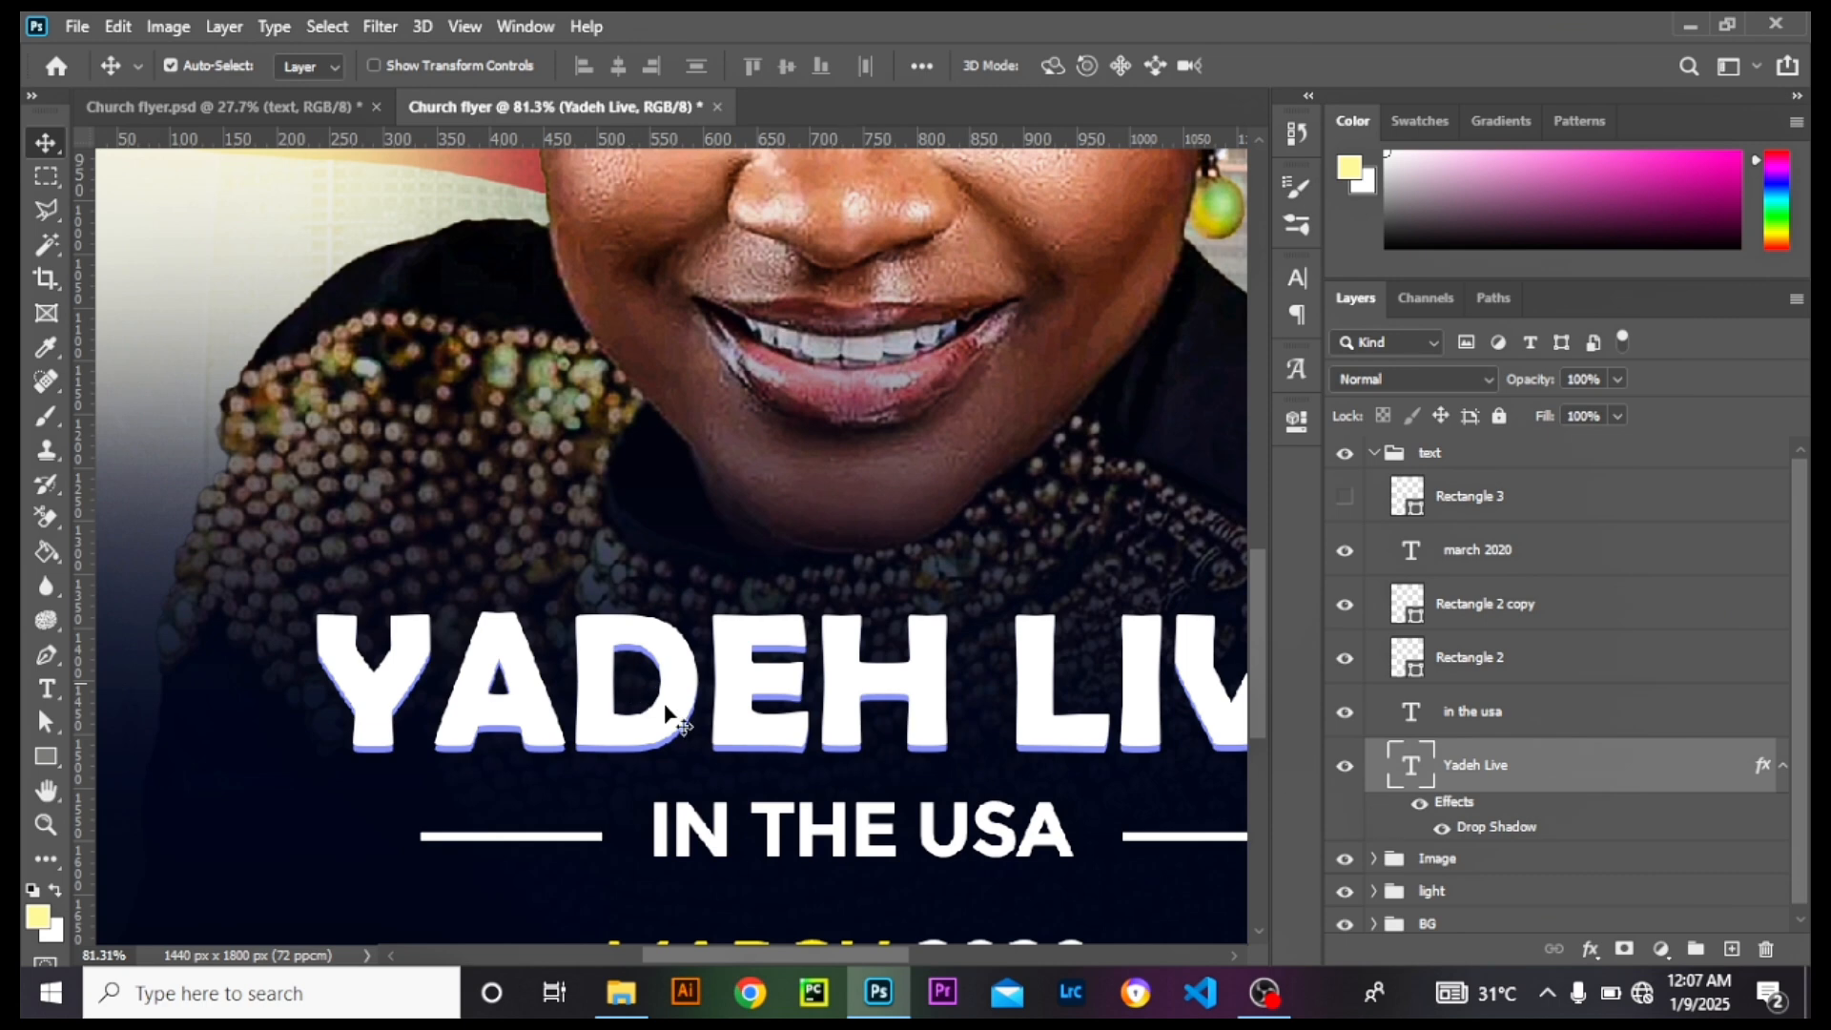
{"action": "scroll", "coordinate": [687, 729], "scroll_direction": "up", "scroll_amount": 2}
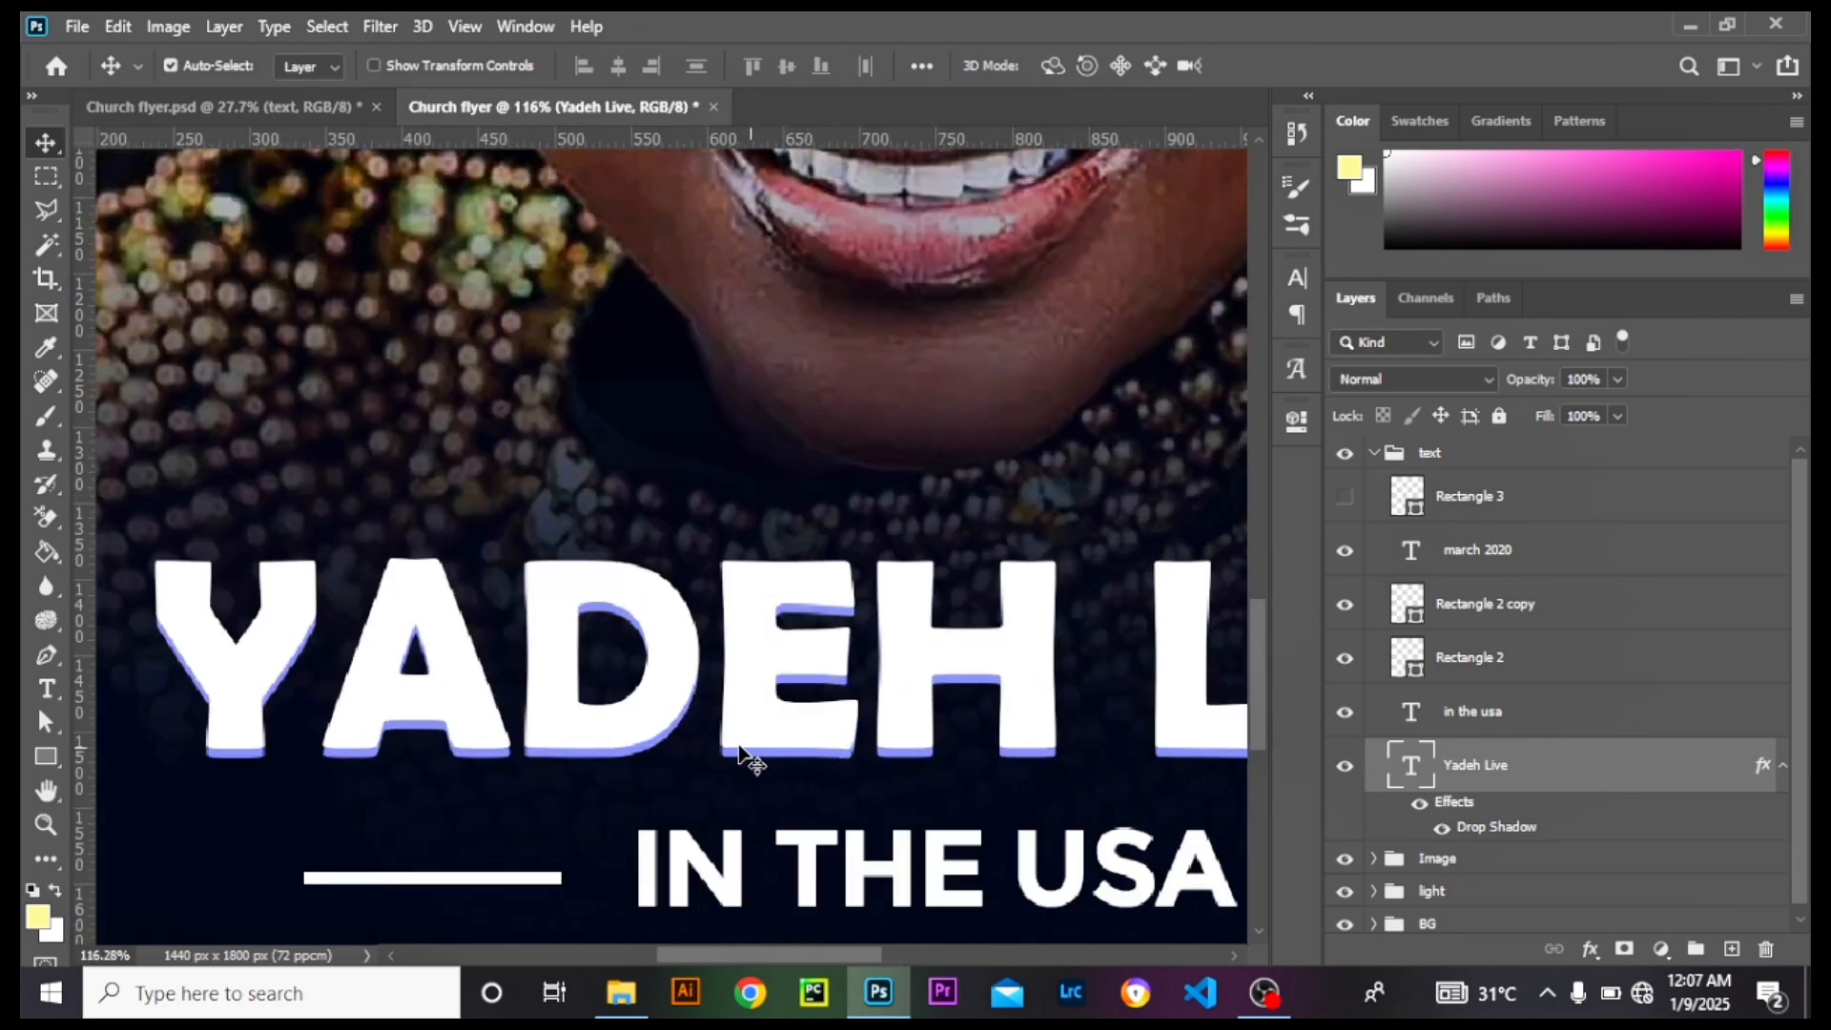
{"action": "double_click", "coordinate": [1547, 837]}
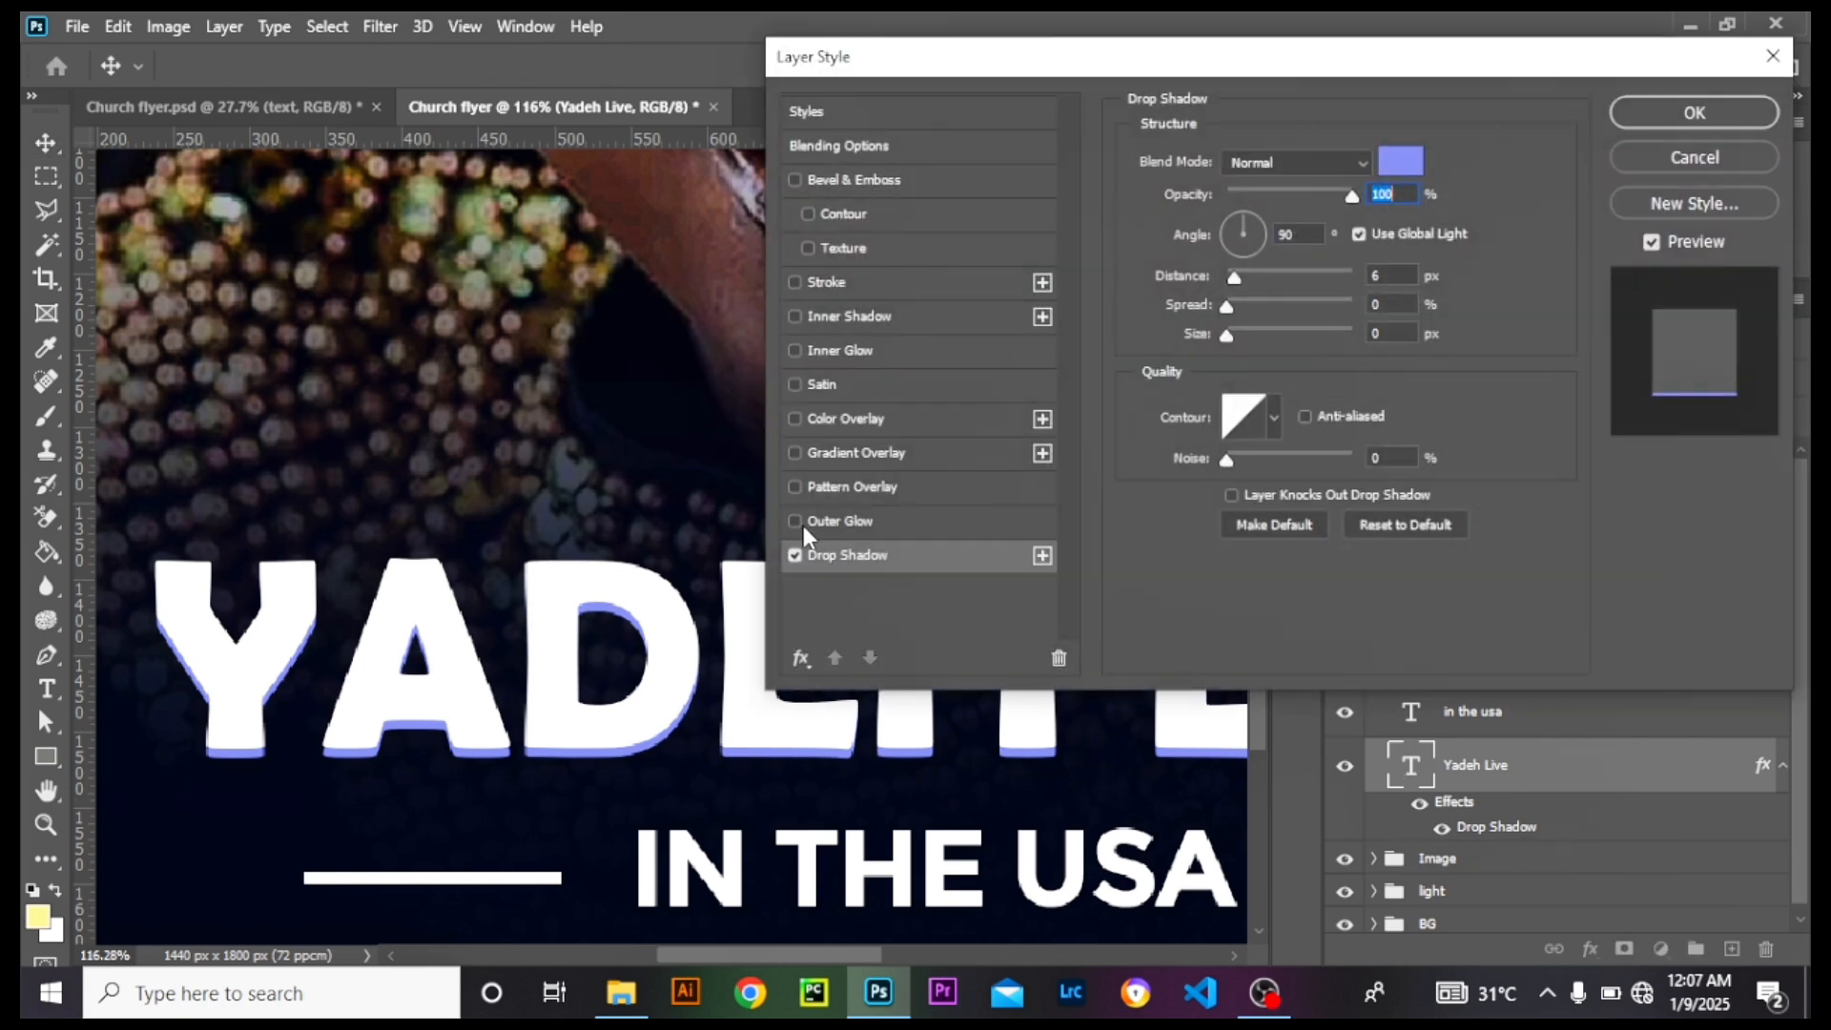
{"action": "left_click", "coordinate": [899, 552]}
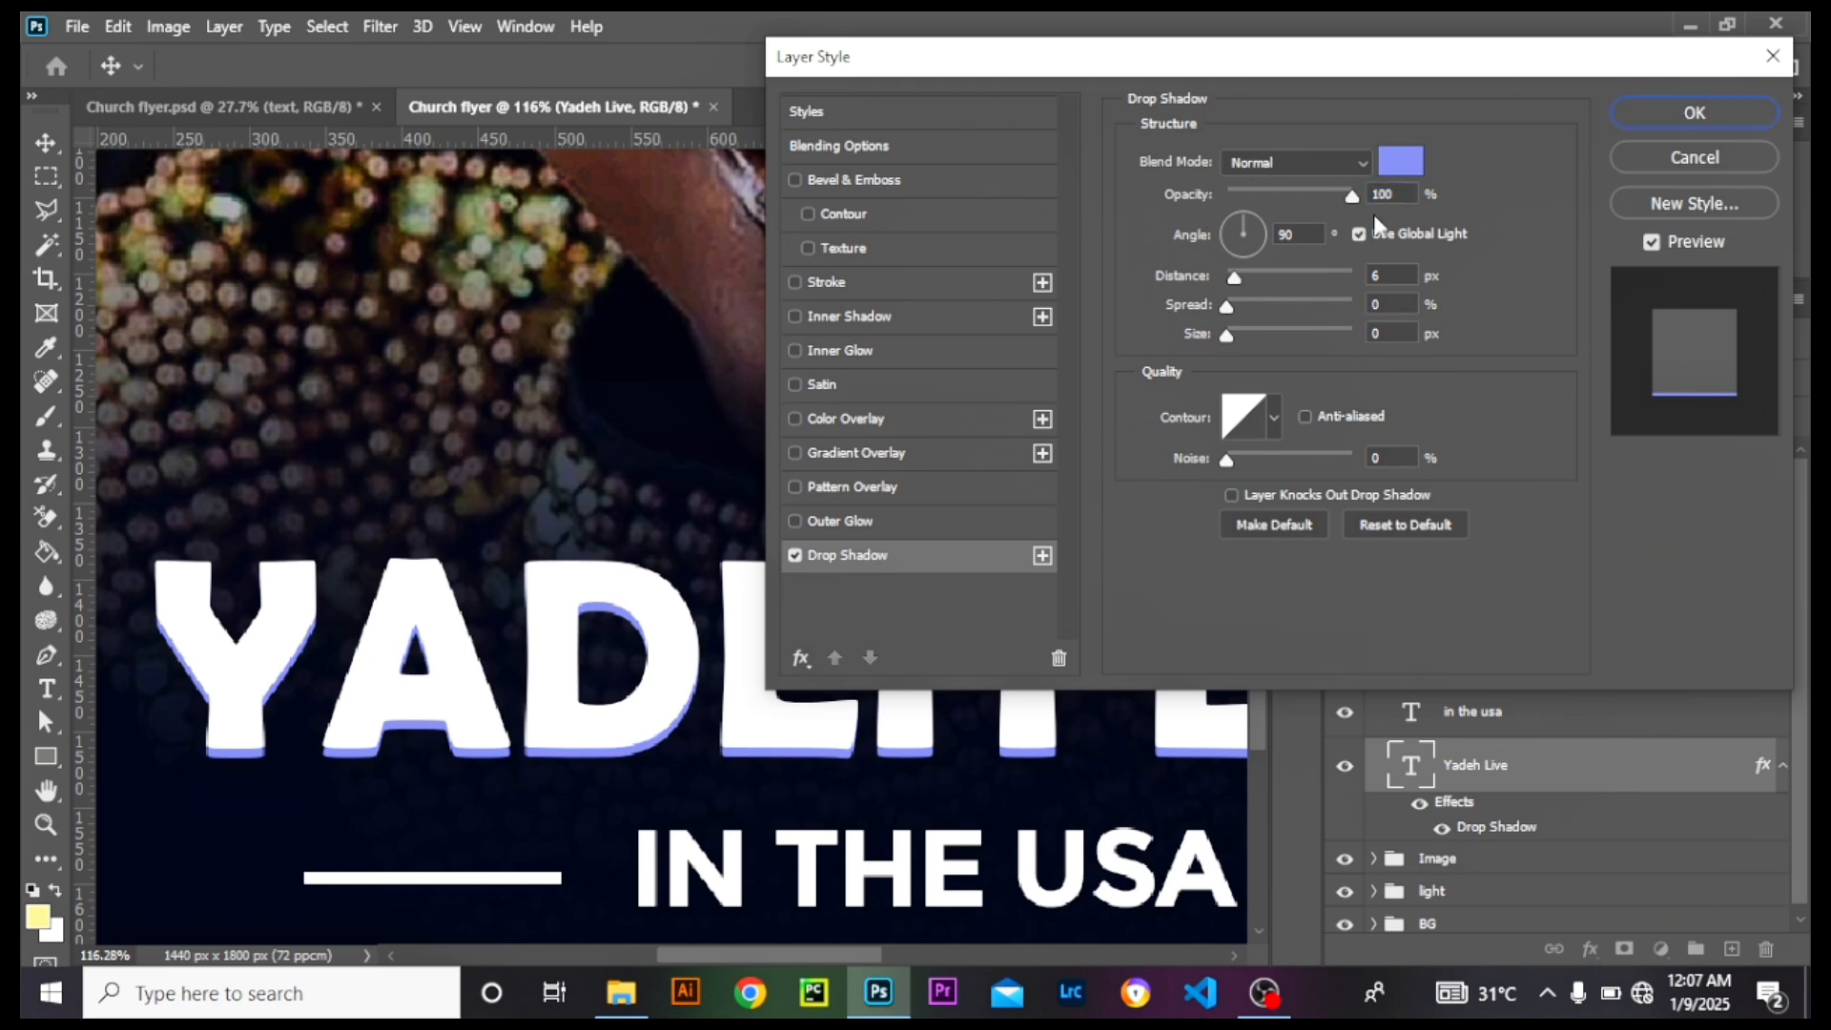
{"action": "left_click", "coordinate": [1413, 170]}
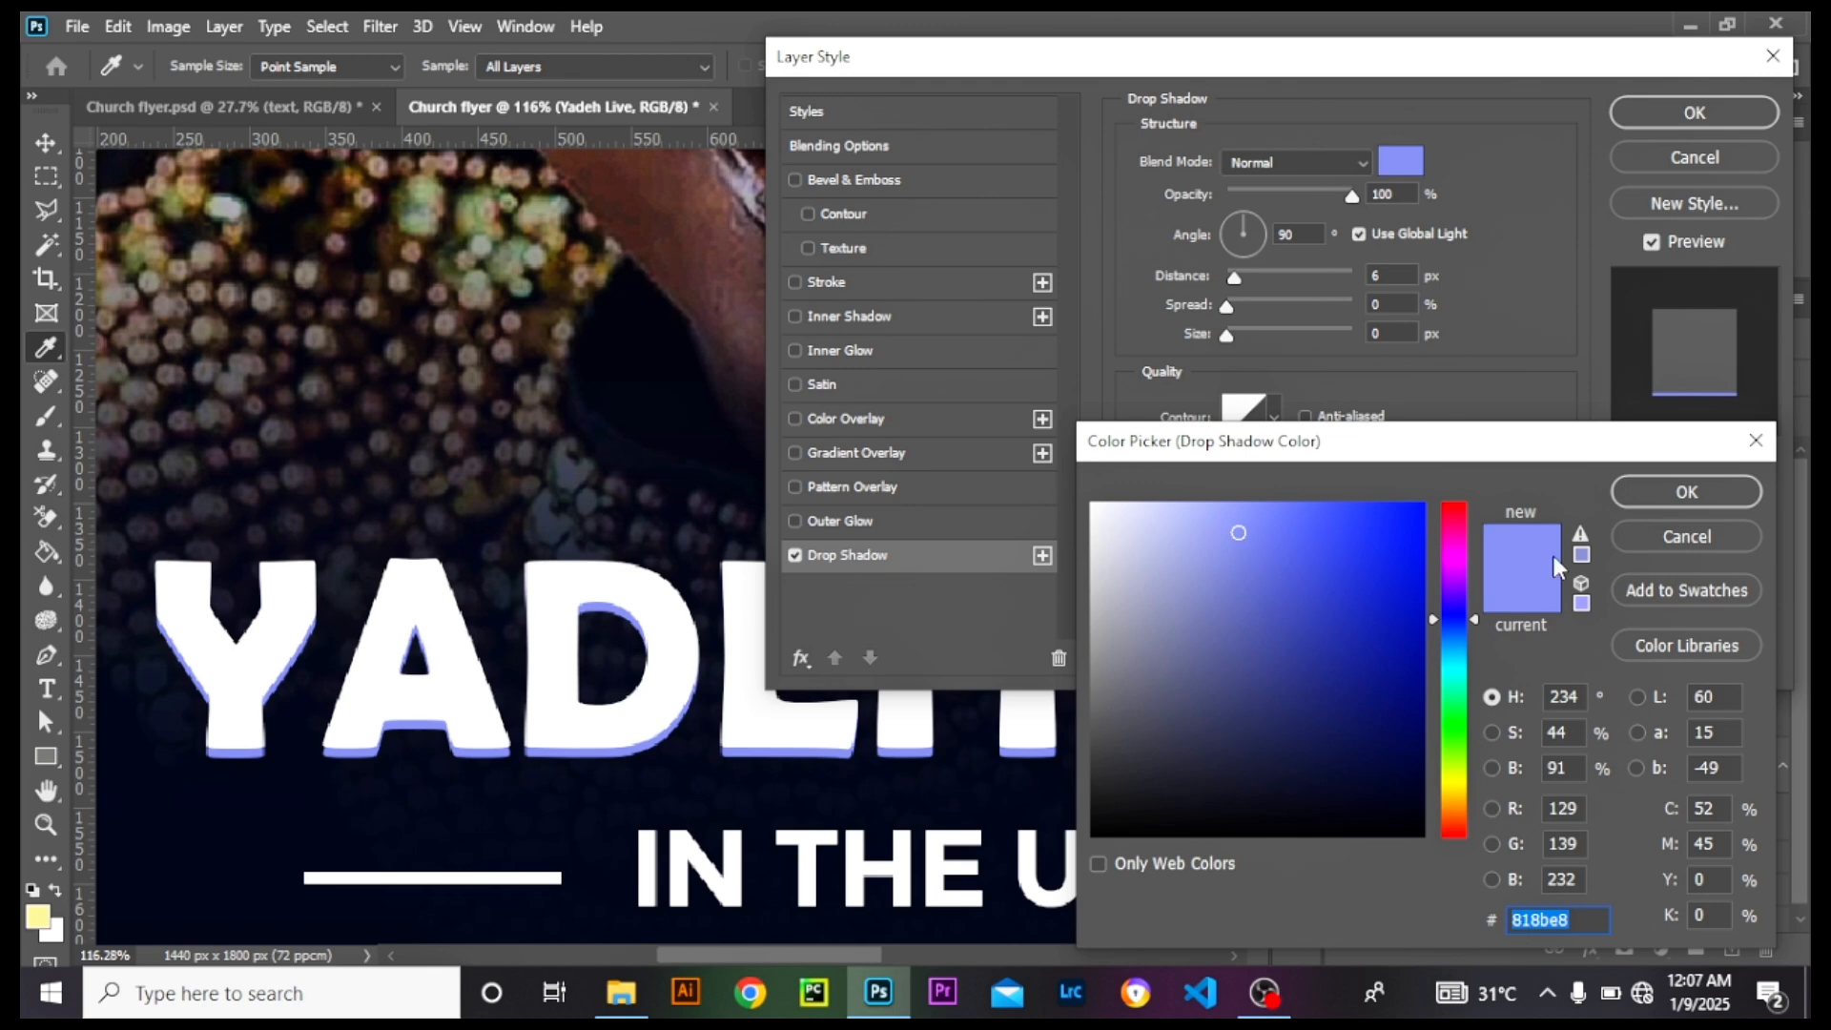
{"action": "left_click", "coordinate": [1694, 492]}
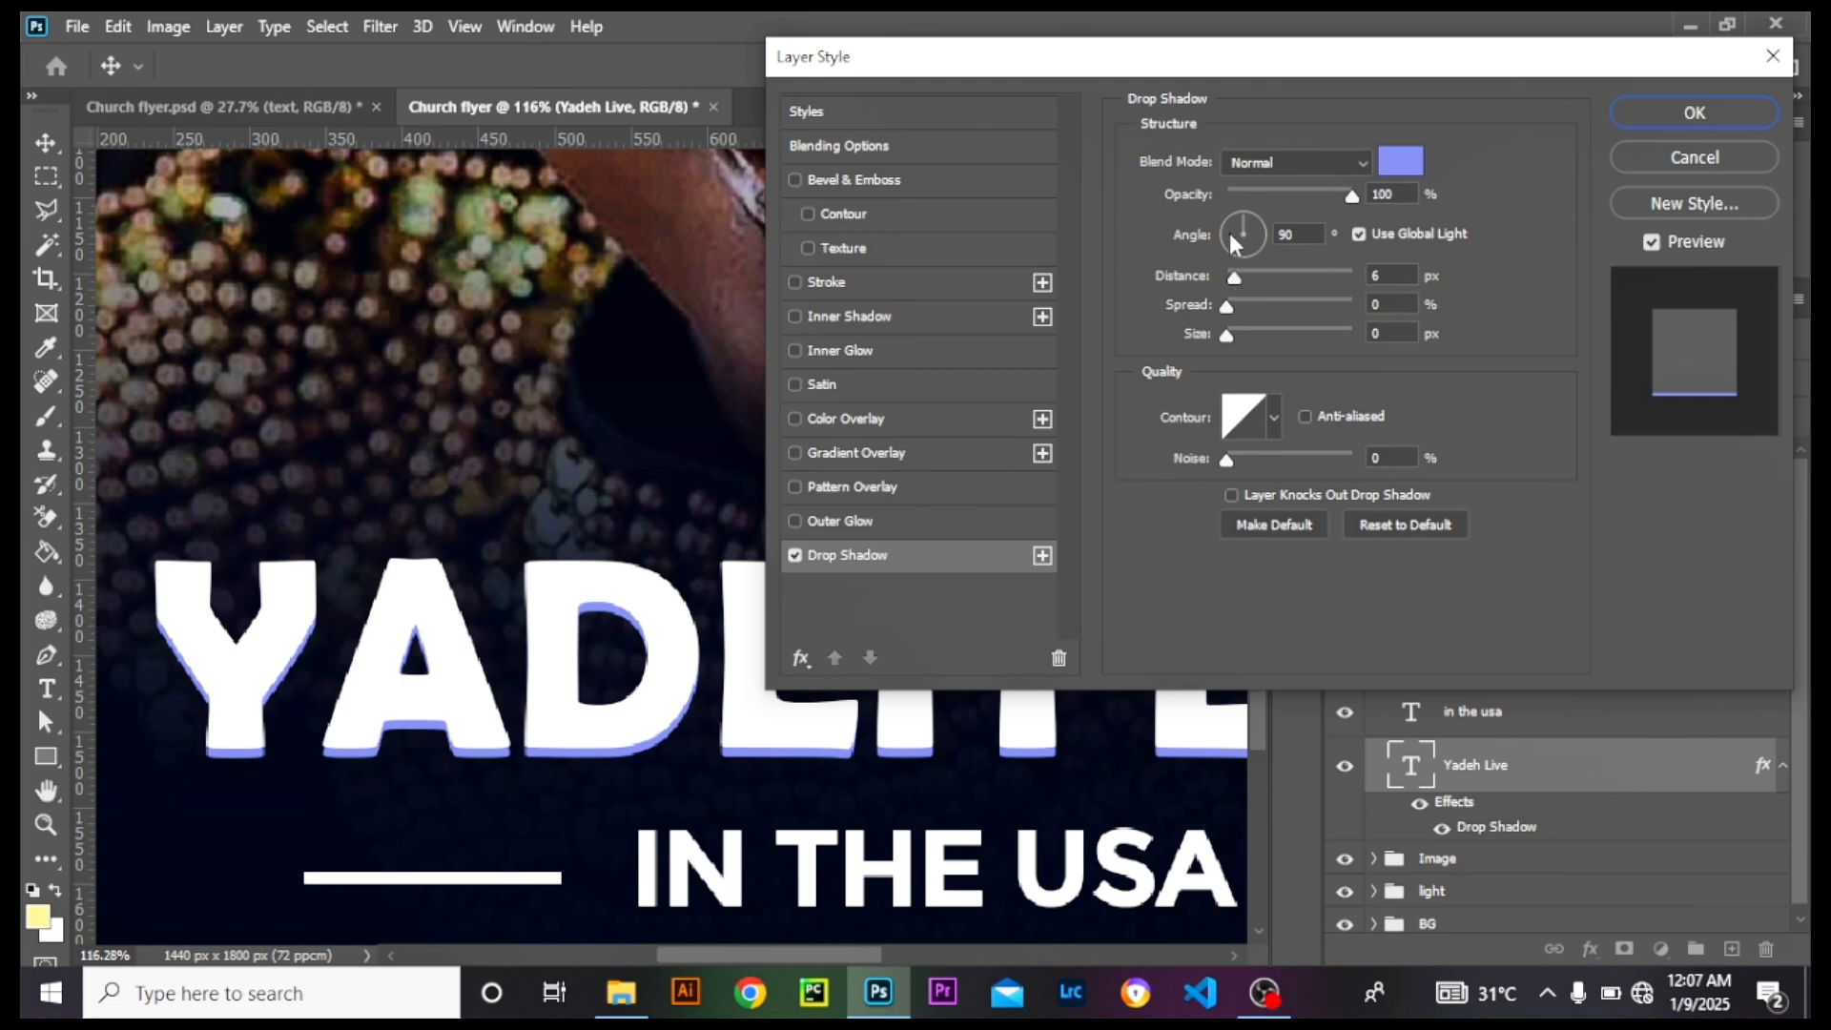
{"action": "left_click", "coordinate": [1694, 113]}
{"action": "scroll", "coordinate": [877, 496], "scroll_direction": "down", "scroll_amount": 3}
{"action": "scroll", "coordinate": [877, 496], "scroll_direction": "down", "scroll_amount": 2}
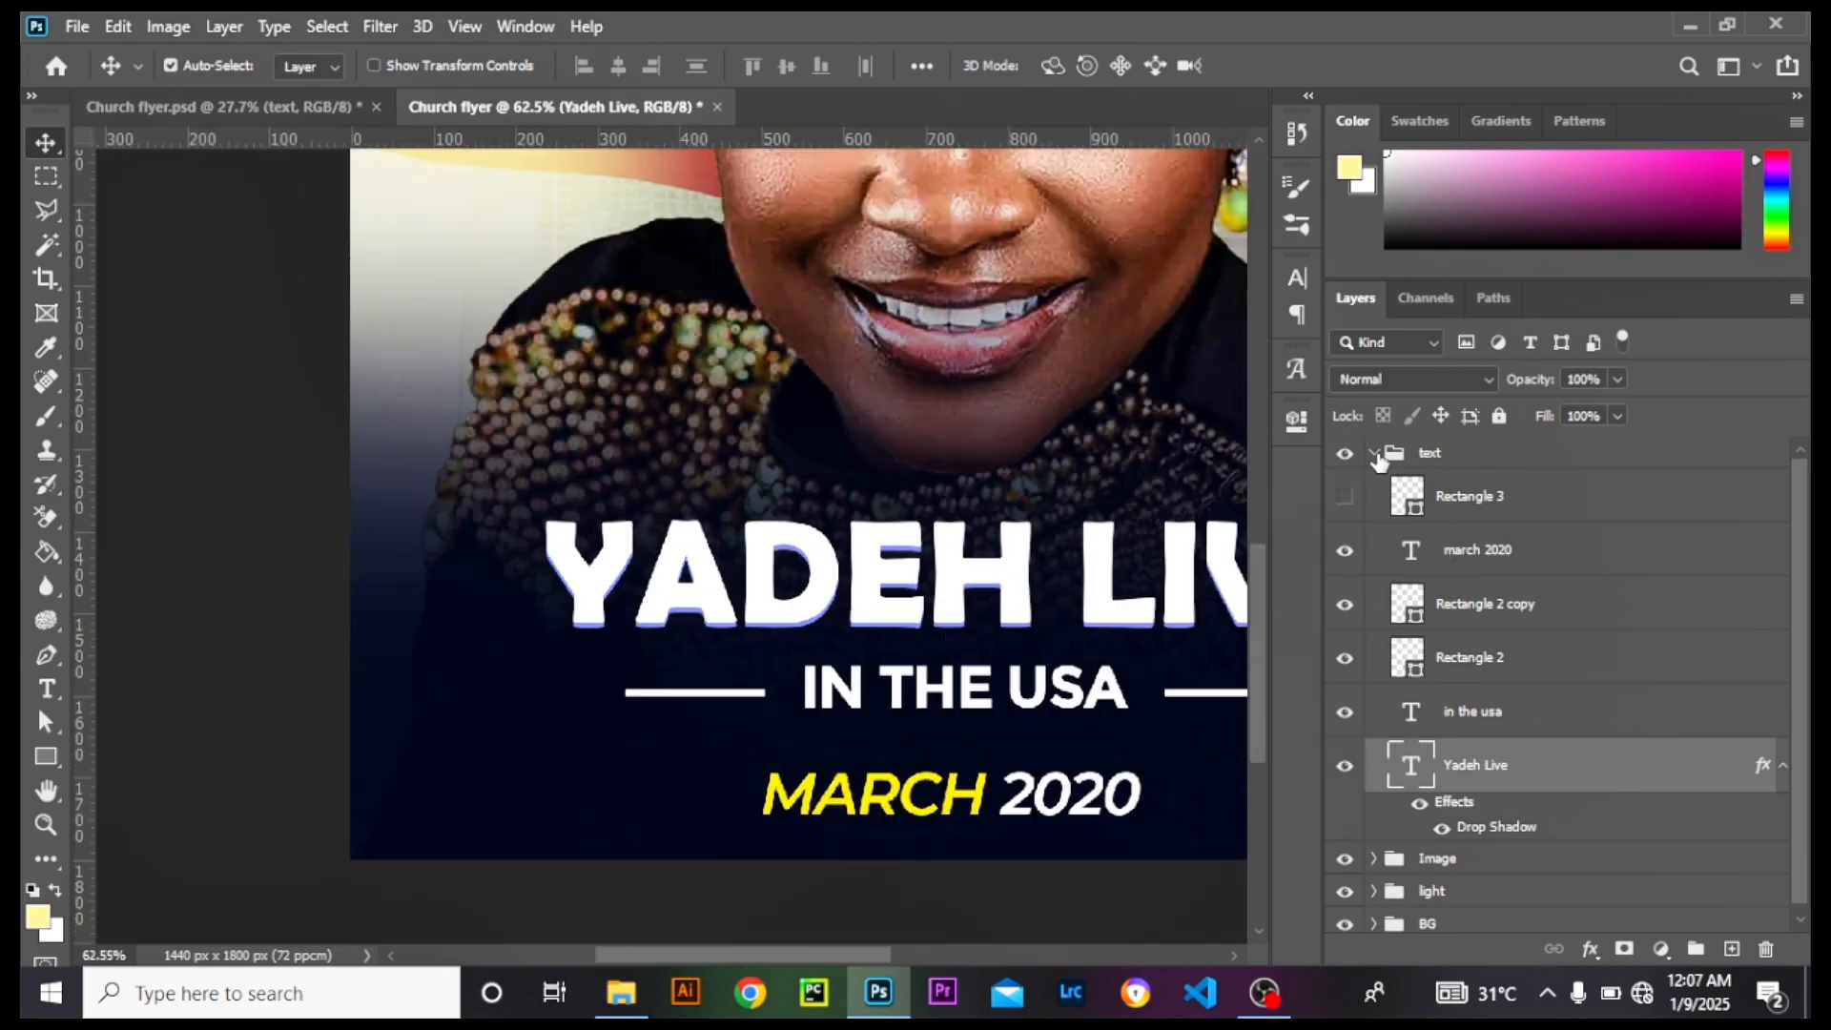
Step: Collapse the text group and check the other flyer tab before returning to Church flyer
{"action": "left_click", "coordinate": [1374, 453]}
{"action": "scroll", "coordinate": [1001, 562], "scroll_direction": "down", "scroll_amount": 2}
{"action": "scroll", "coordinate": [995, 553], "scroll_direction": "down", "scroll_amount": 2}
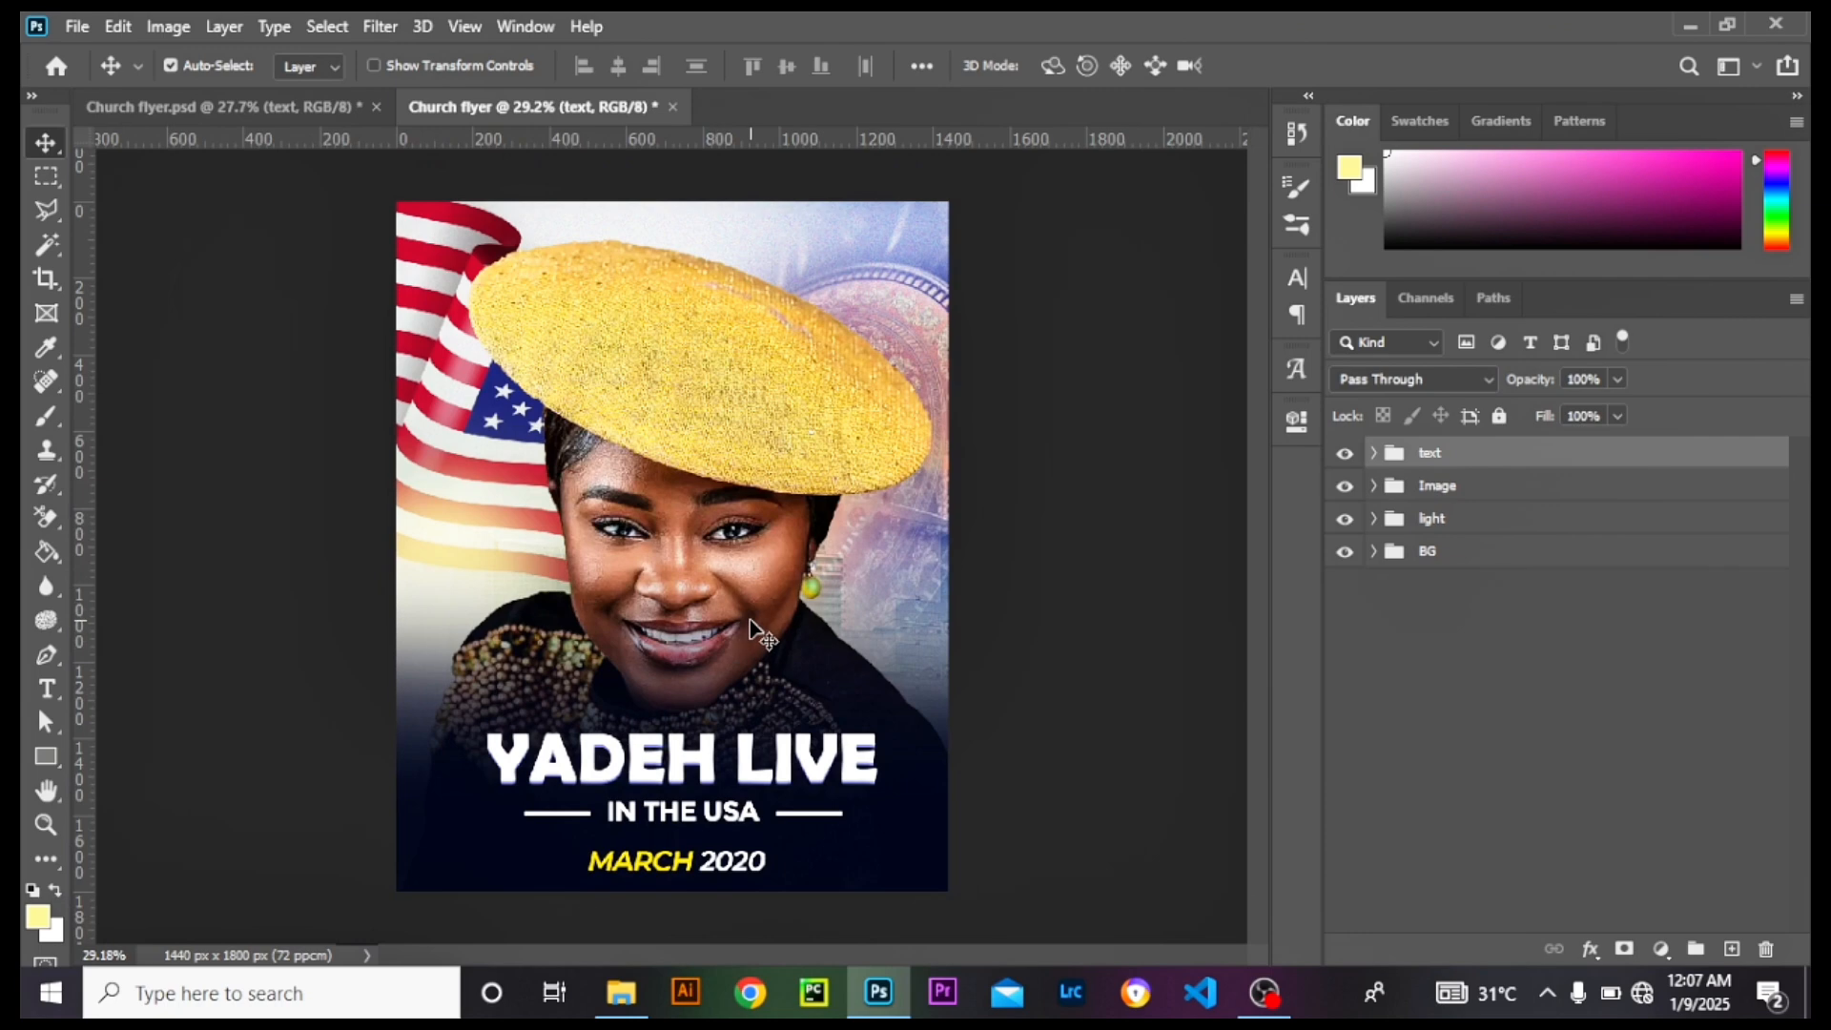
{"action": "left_click", "coordinate": [295, 103]}
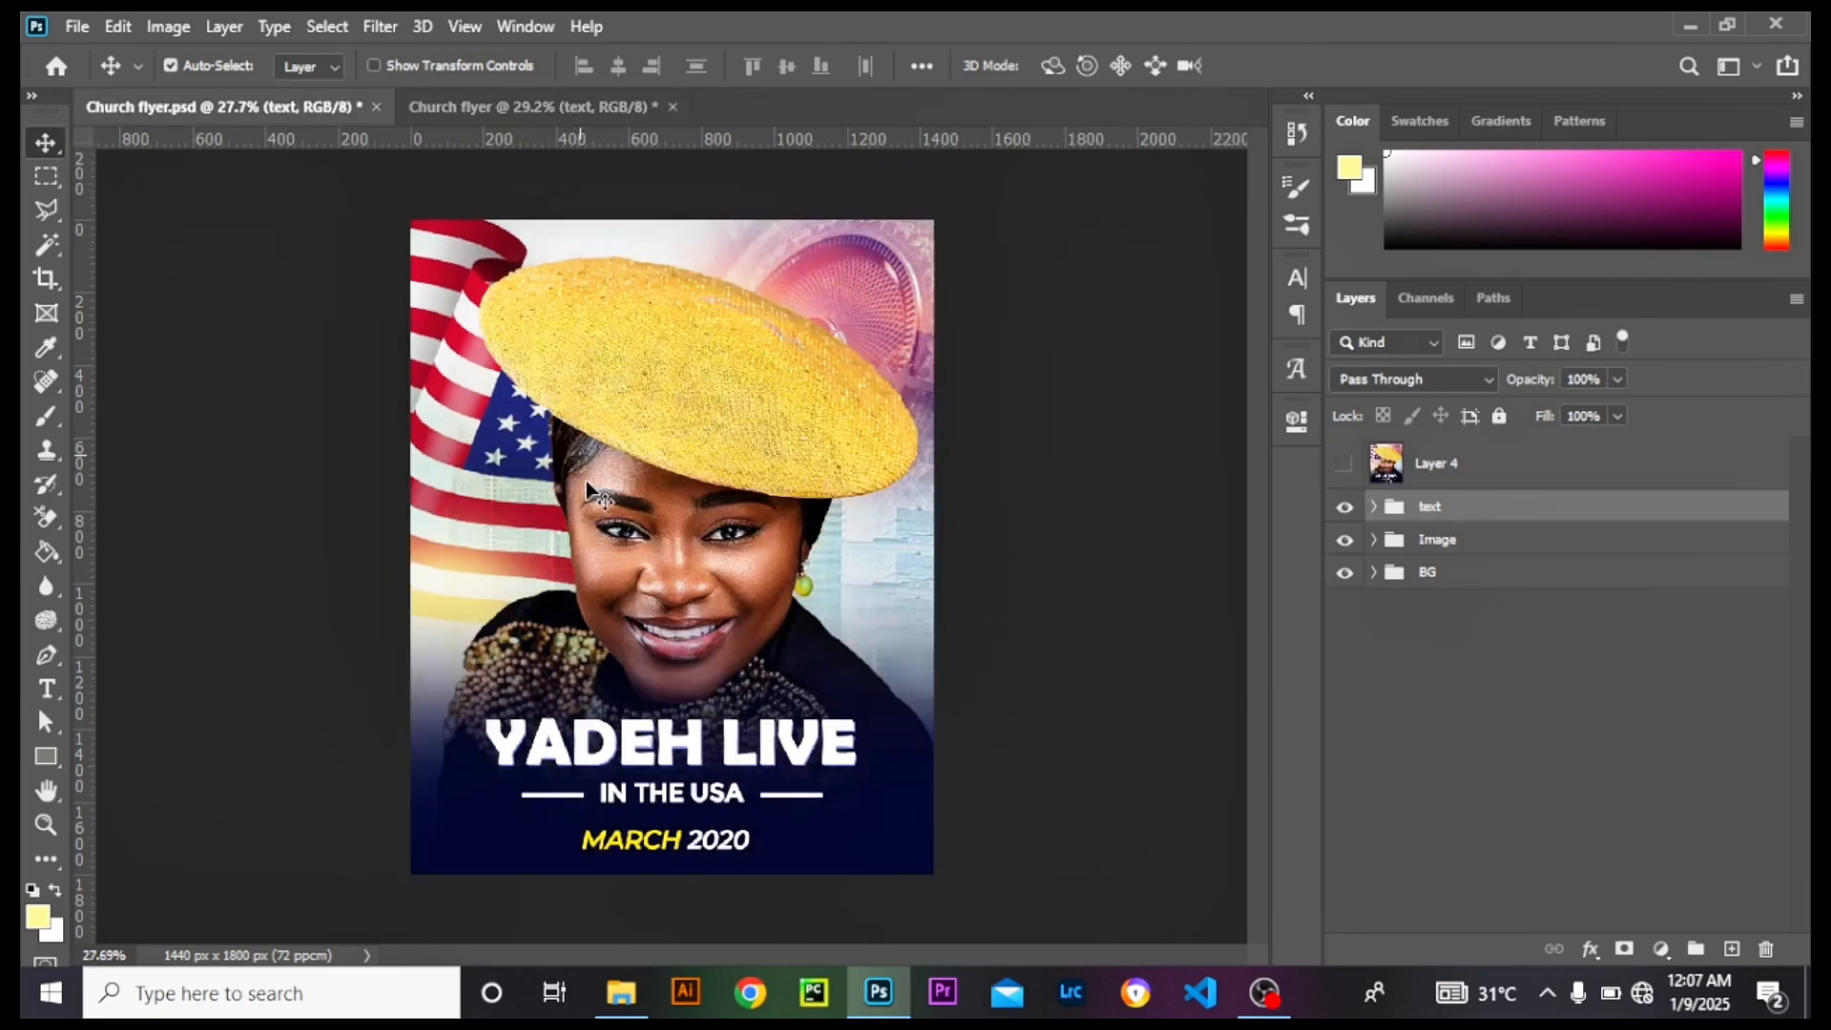
{"action": "left_click", "coordinate": [574, 110]}
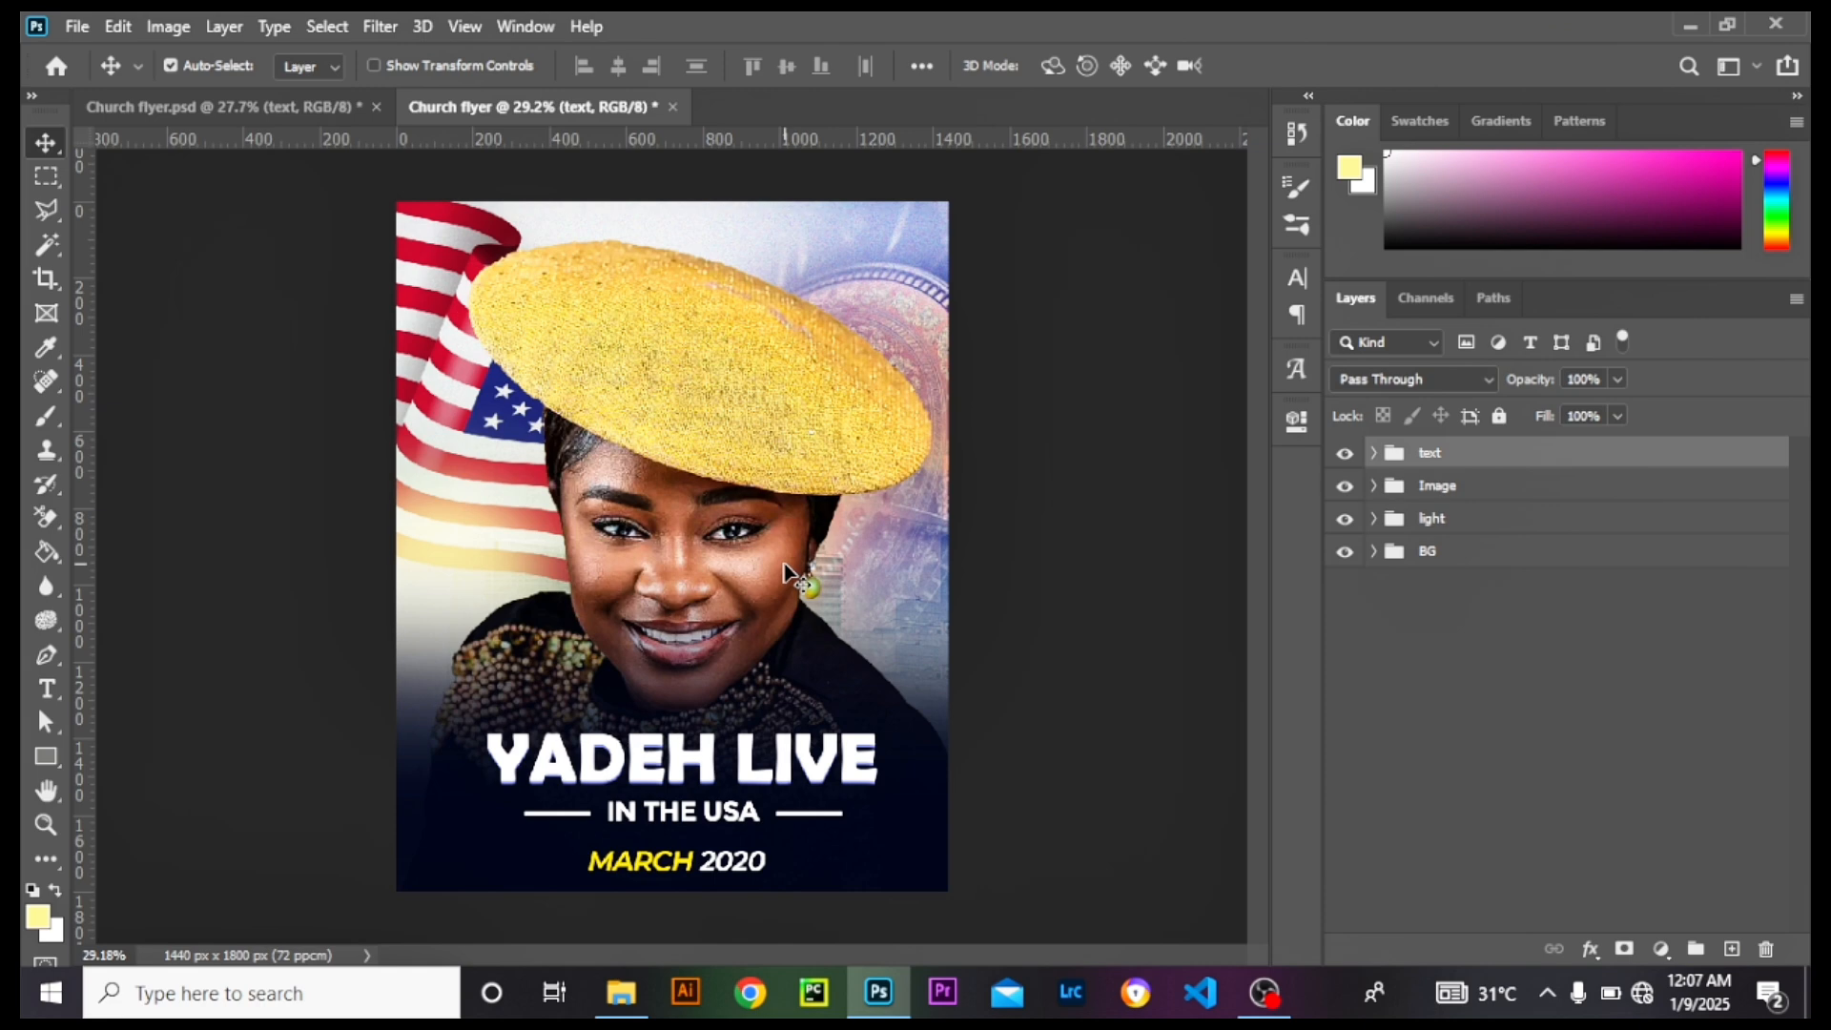
Step: Undo an accidental merge, then stamp all visible layers into a new Layer 4 with Ctrl+Alt+Shift+E
{"action": "key", "text": "ctrl"}
{"action": "key", "text": "ctrl+shift+e"}
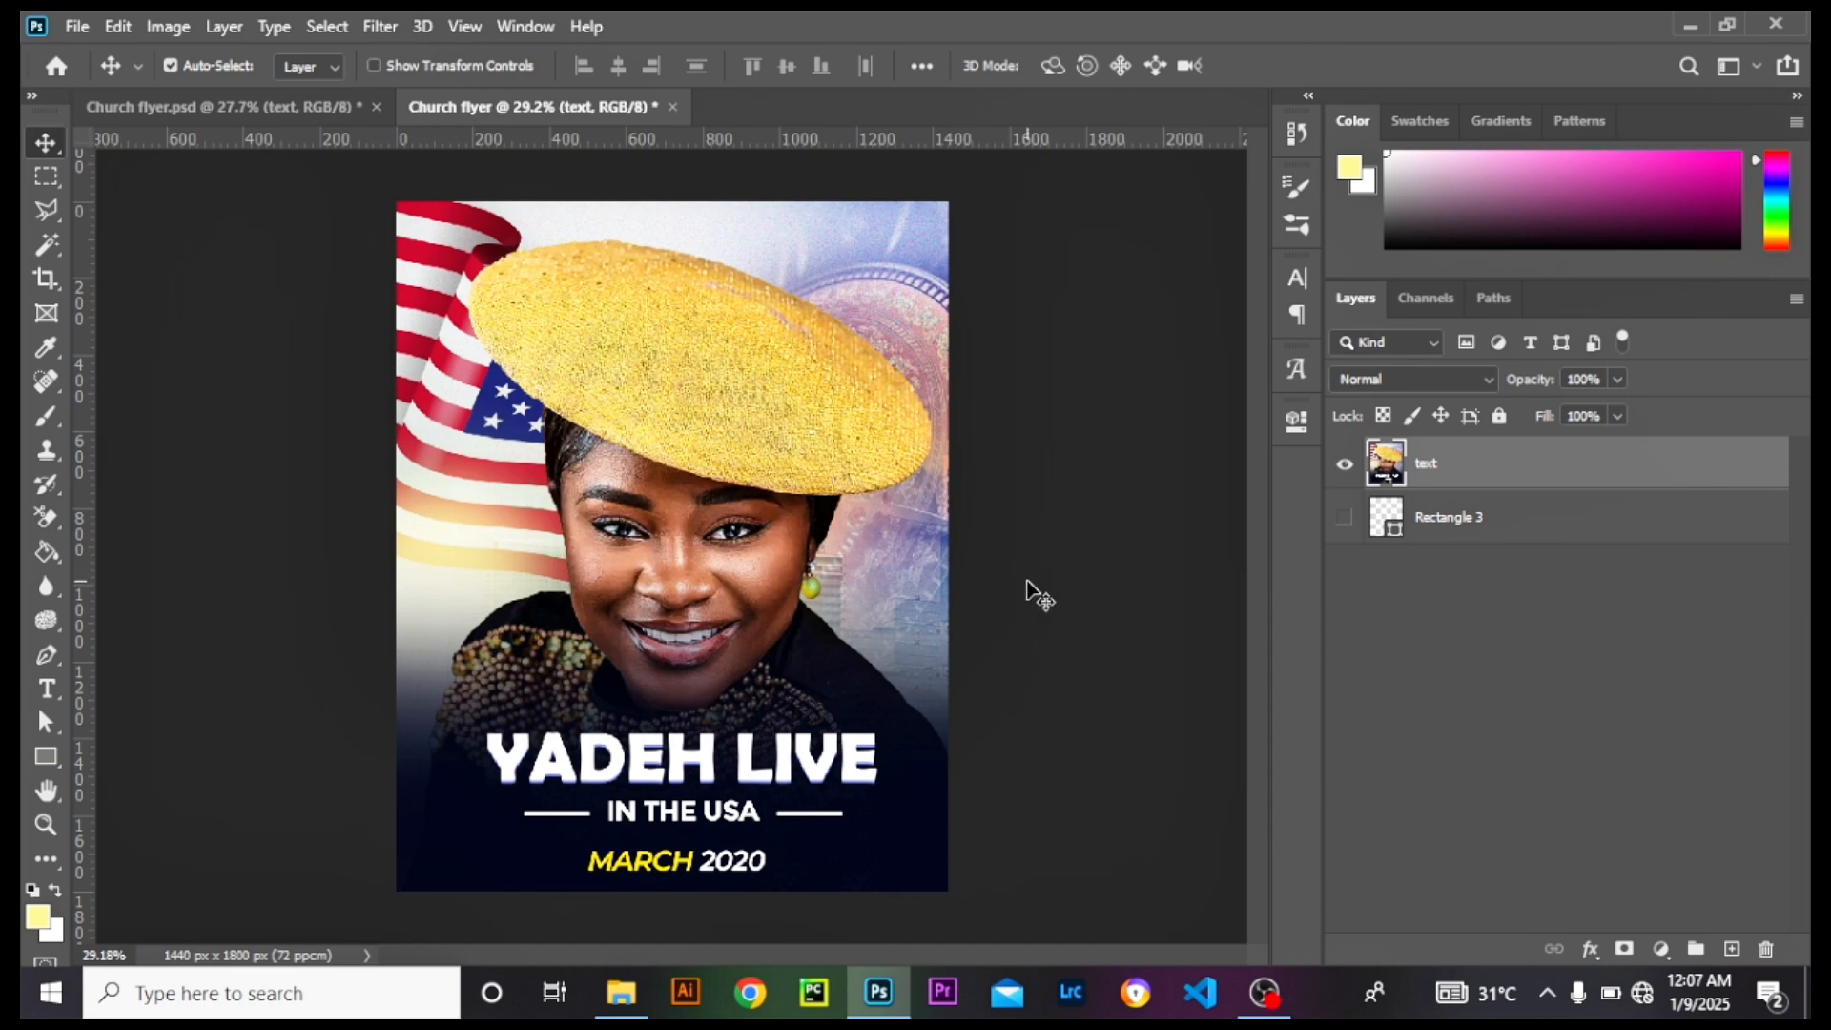
{"action": "key", "text": "ctrl"}
{"action": "key", "text": "ctrl+z"}
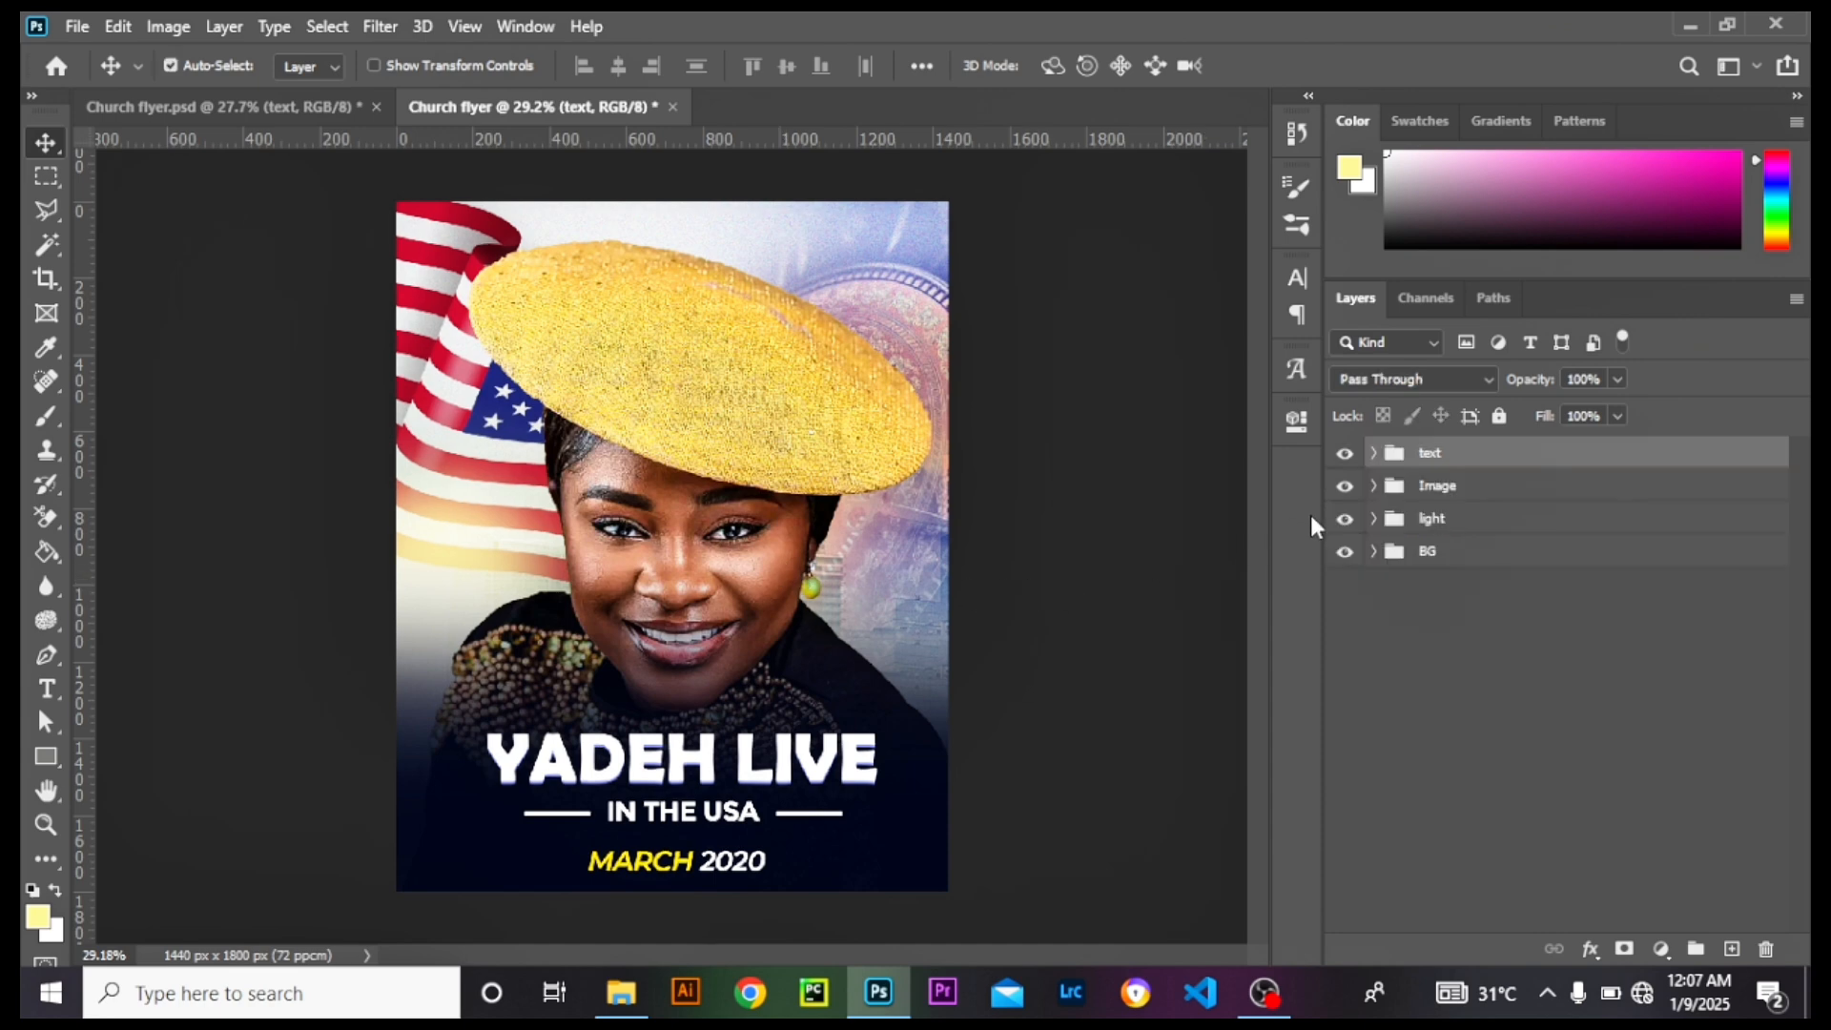
{"action": "key", "text": "ctrl"}
{"action": "key", "text": "ctrl+shift+alt+e"}
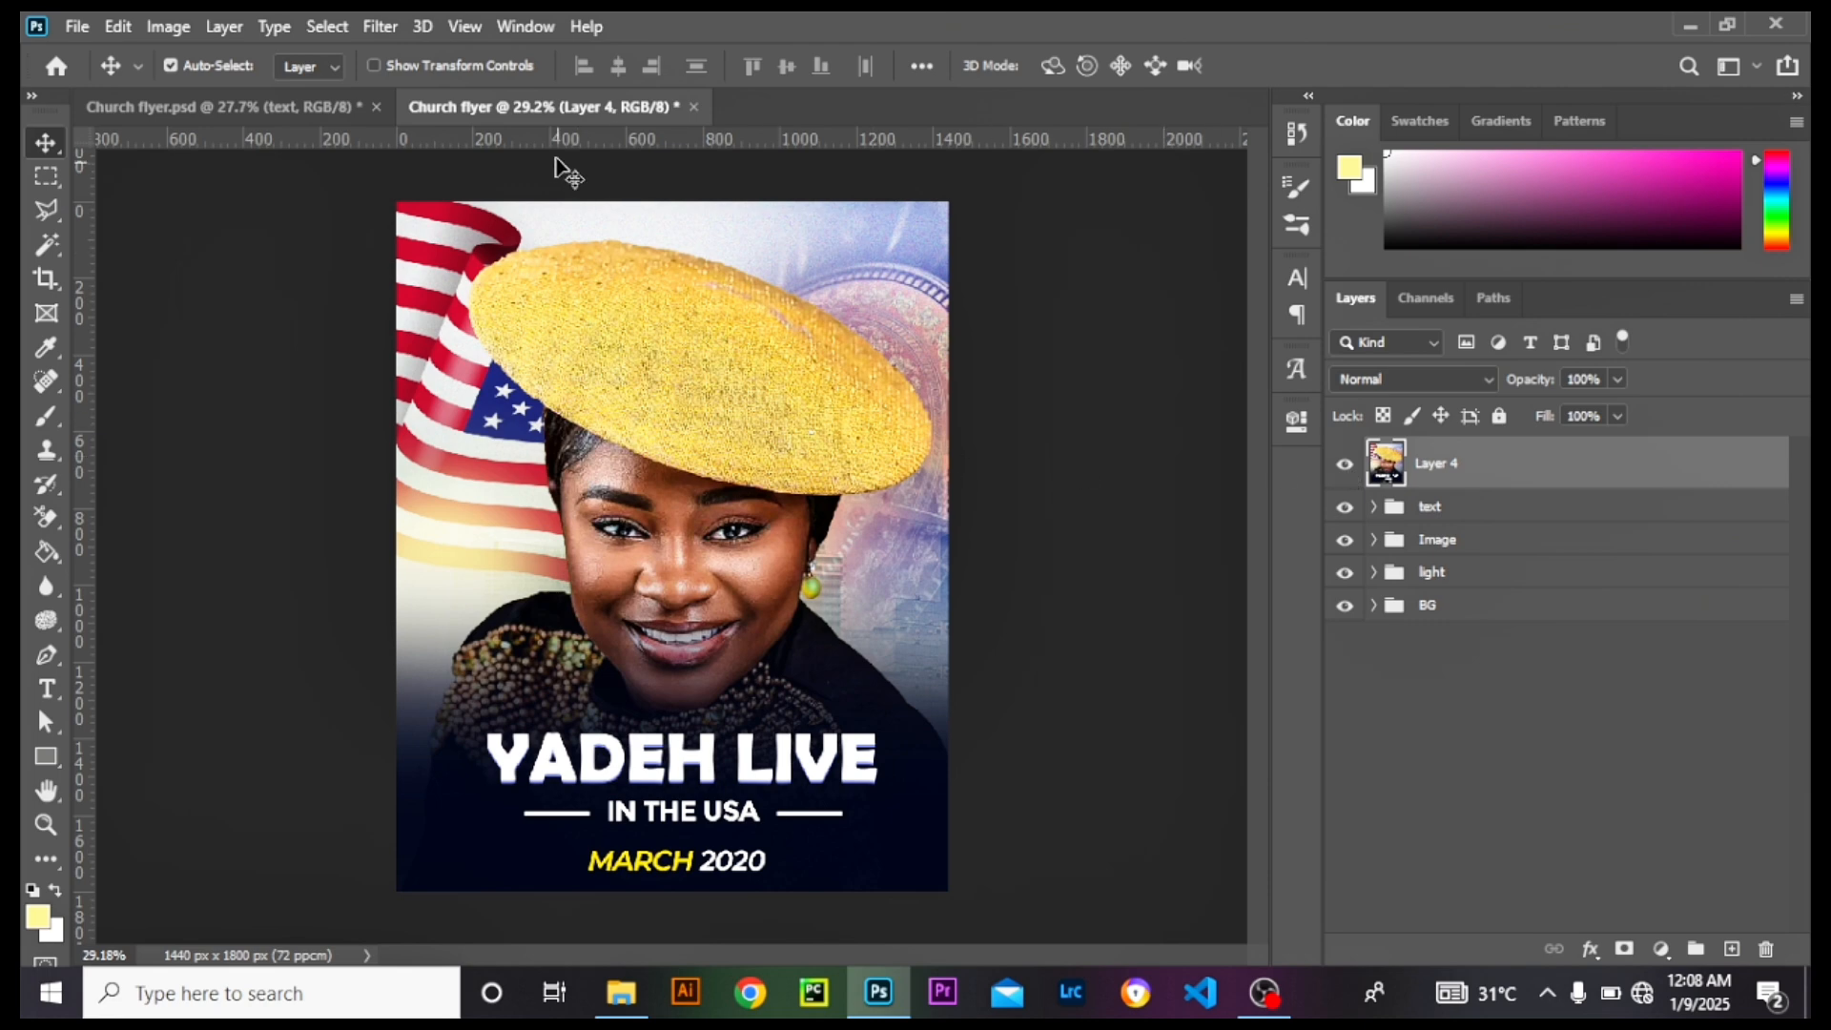
Step: In the Camera Raw Filter, set Texture +13, Clarity +21 and Blacks -5 on Layer 4
{"action": "left_click", "coordinate": [380, 27]}
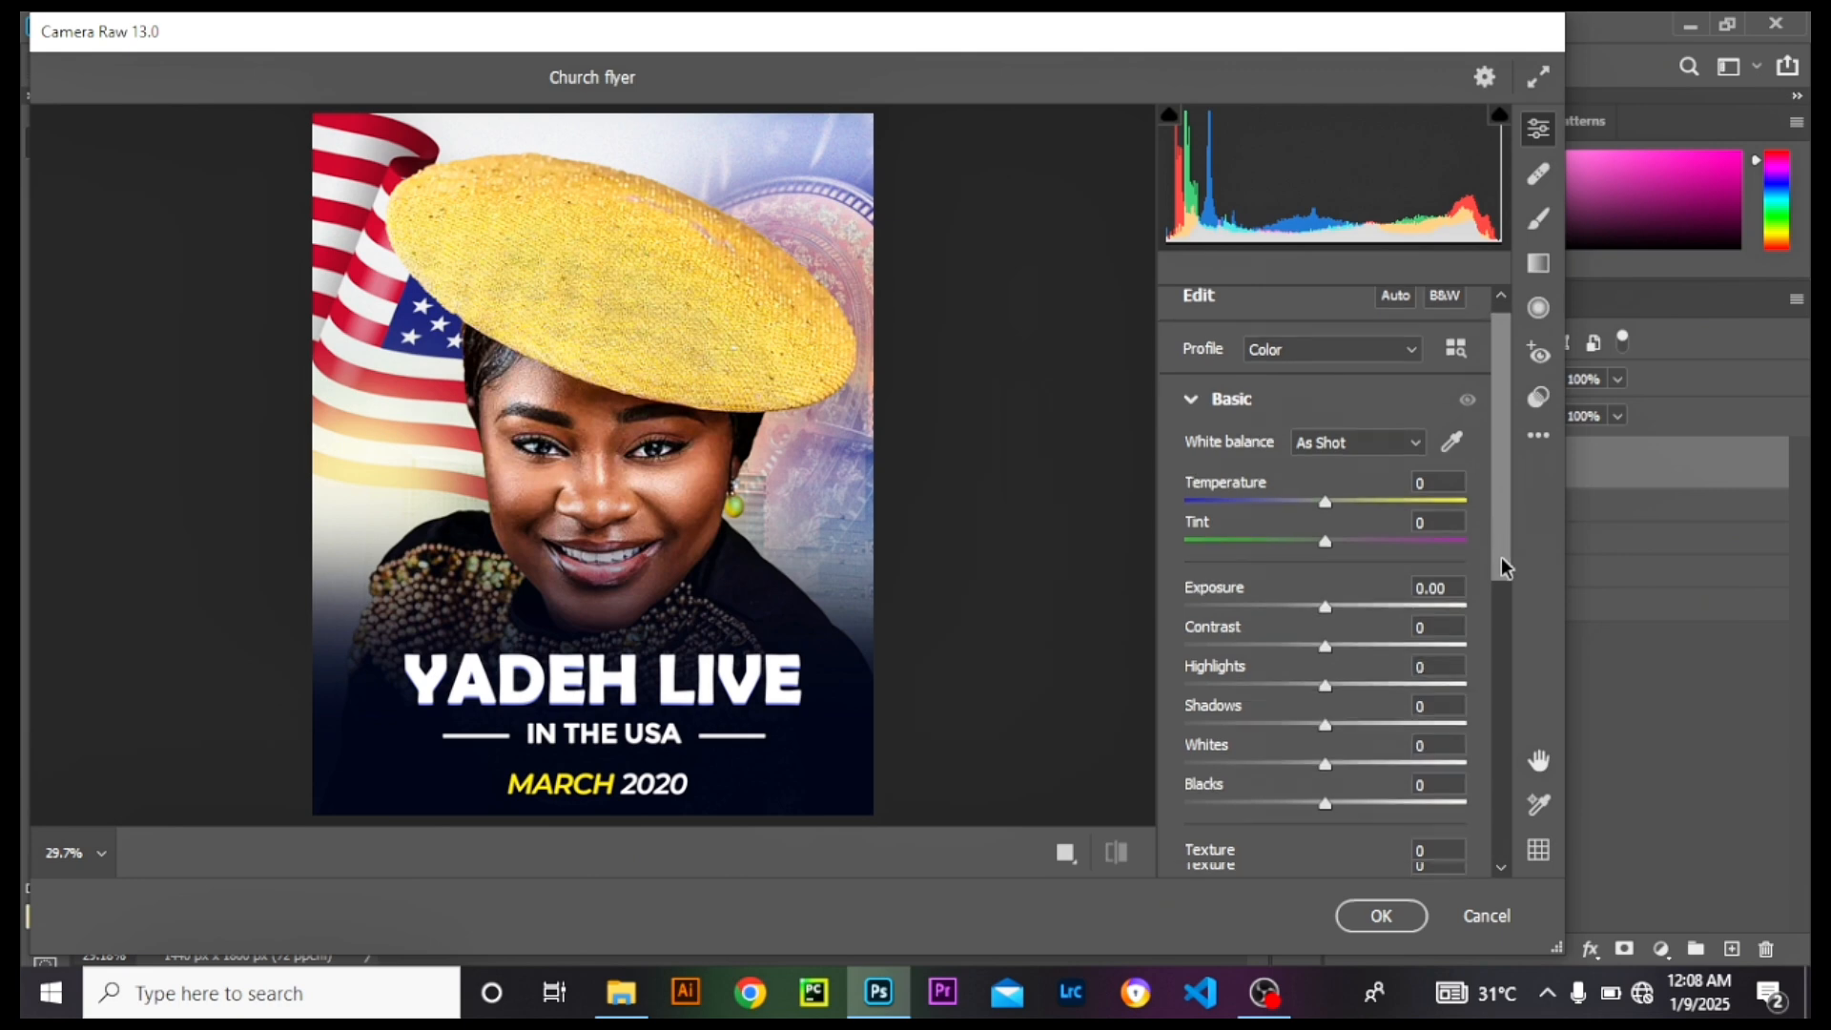
{"action": "scroll", "coordinate": [1501, 557], "scroll_direction": "down", "scroll_amount": 4}
{"action": "left_click_drag", "start_coordinate": [1327, 649], "coordinate": [1357, 693]}
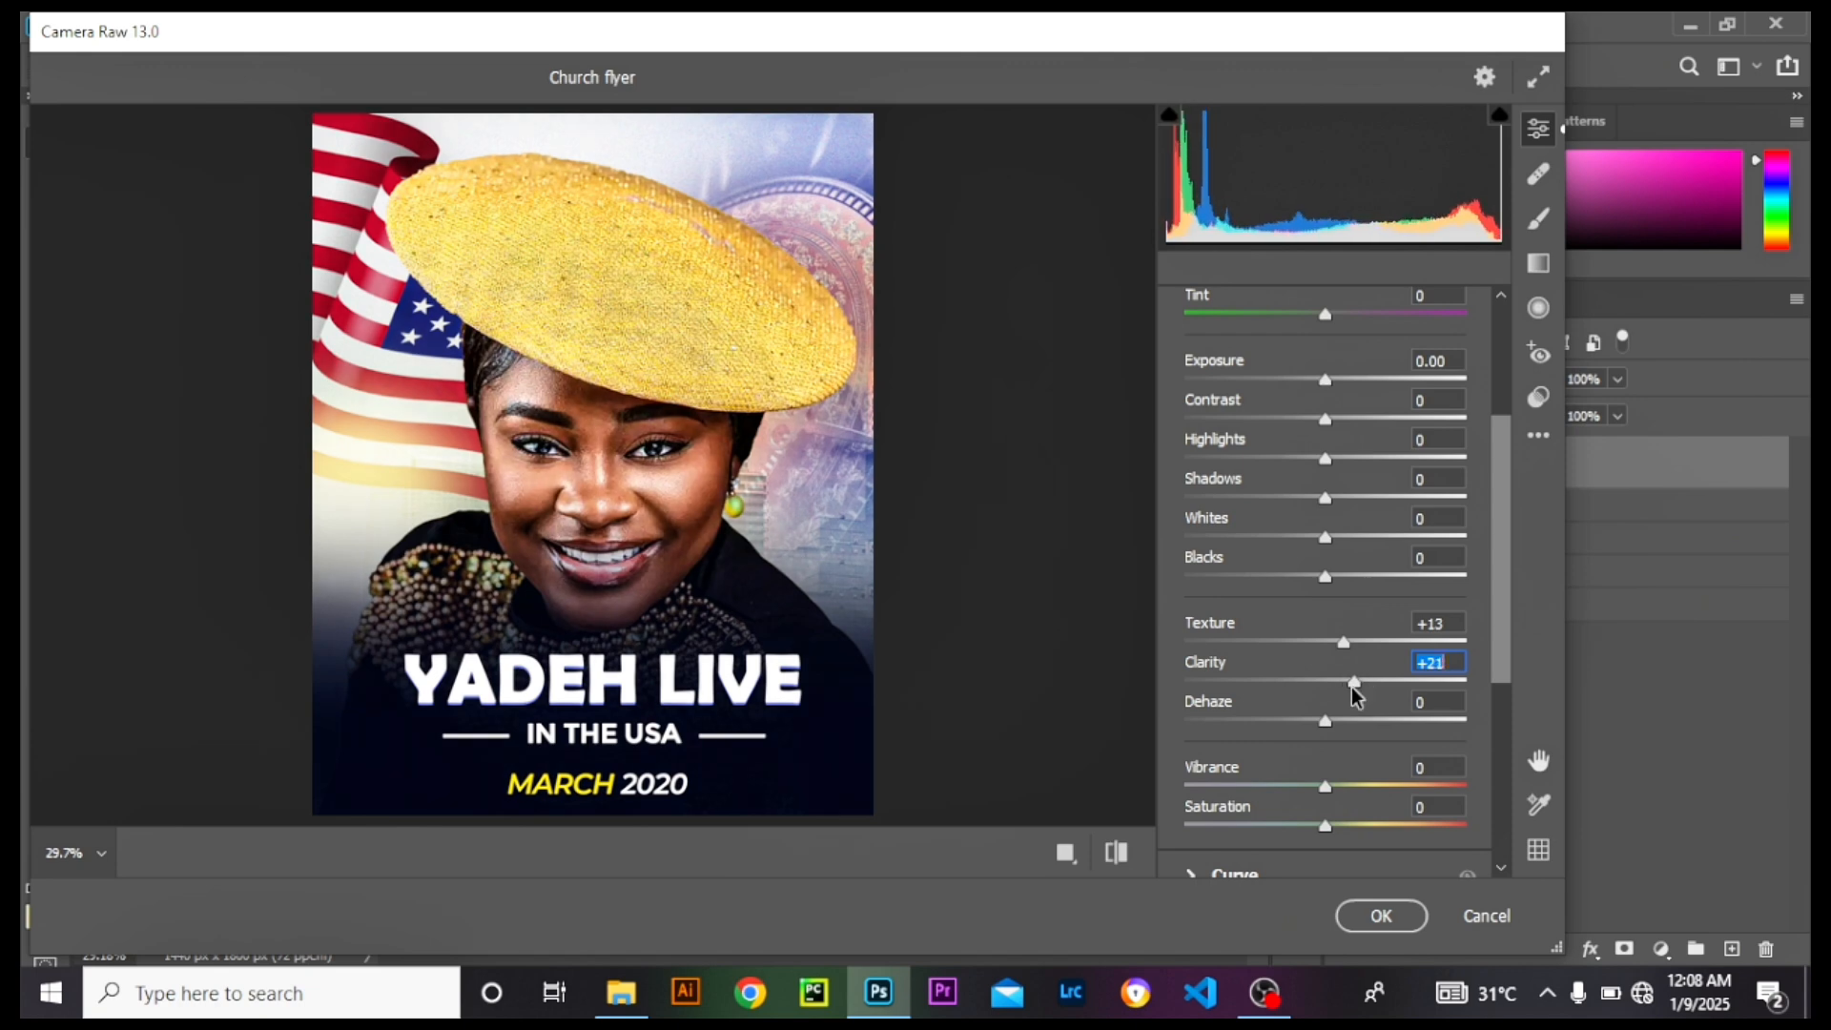
{"action": "mouse_move", "coordinate": [1324, 577]}
{"action": "left_mouse_down"}
{"action": "mouse_move", "coordinate": [1306, 590]}
{"action": "mouse_move", "coordinate": [1320, 580]}
{"action": "left_mouse_up"}
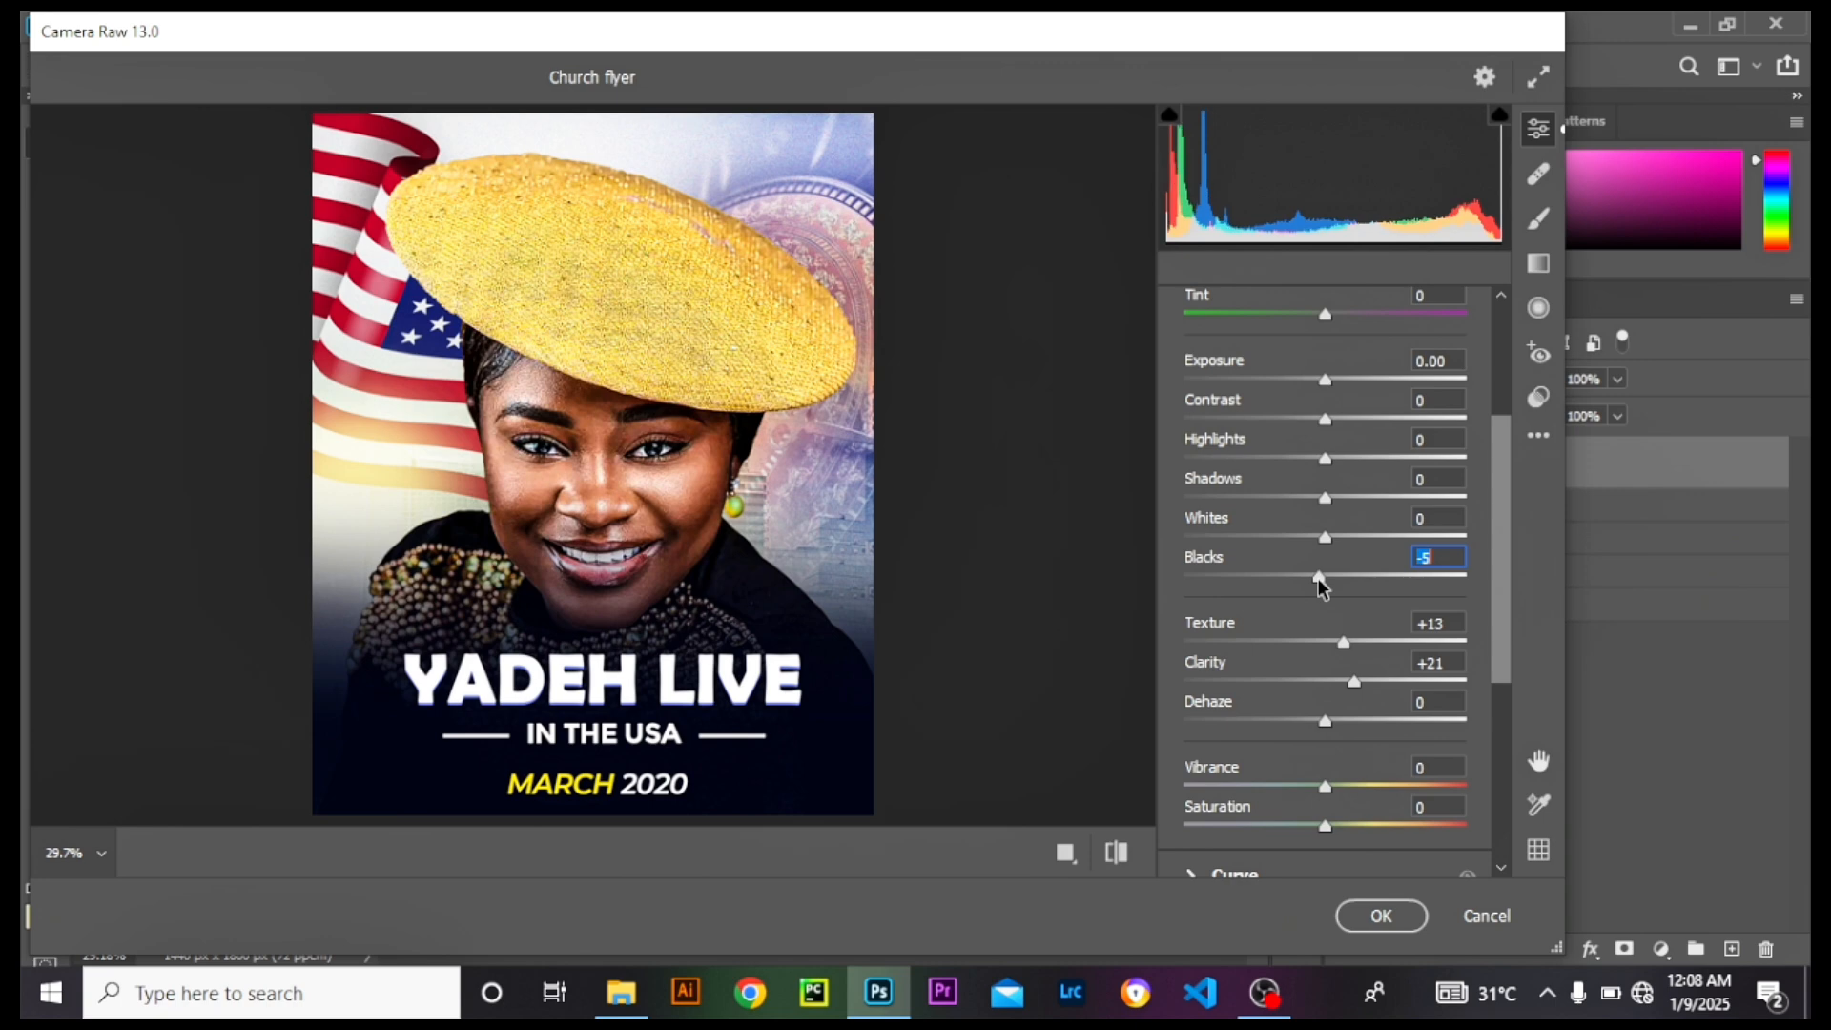
{"action": "left_click_drag", "start_coordinate": [1503, 560], "coordinate": [1516, 648]}
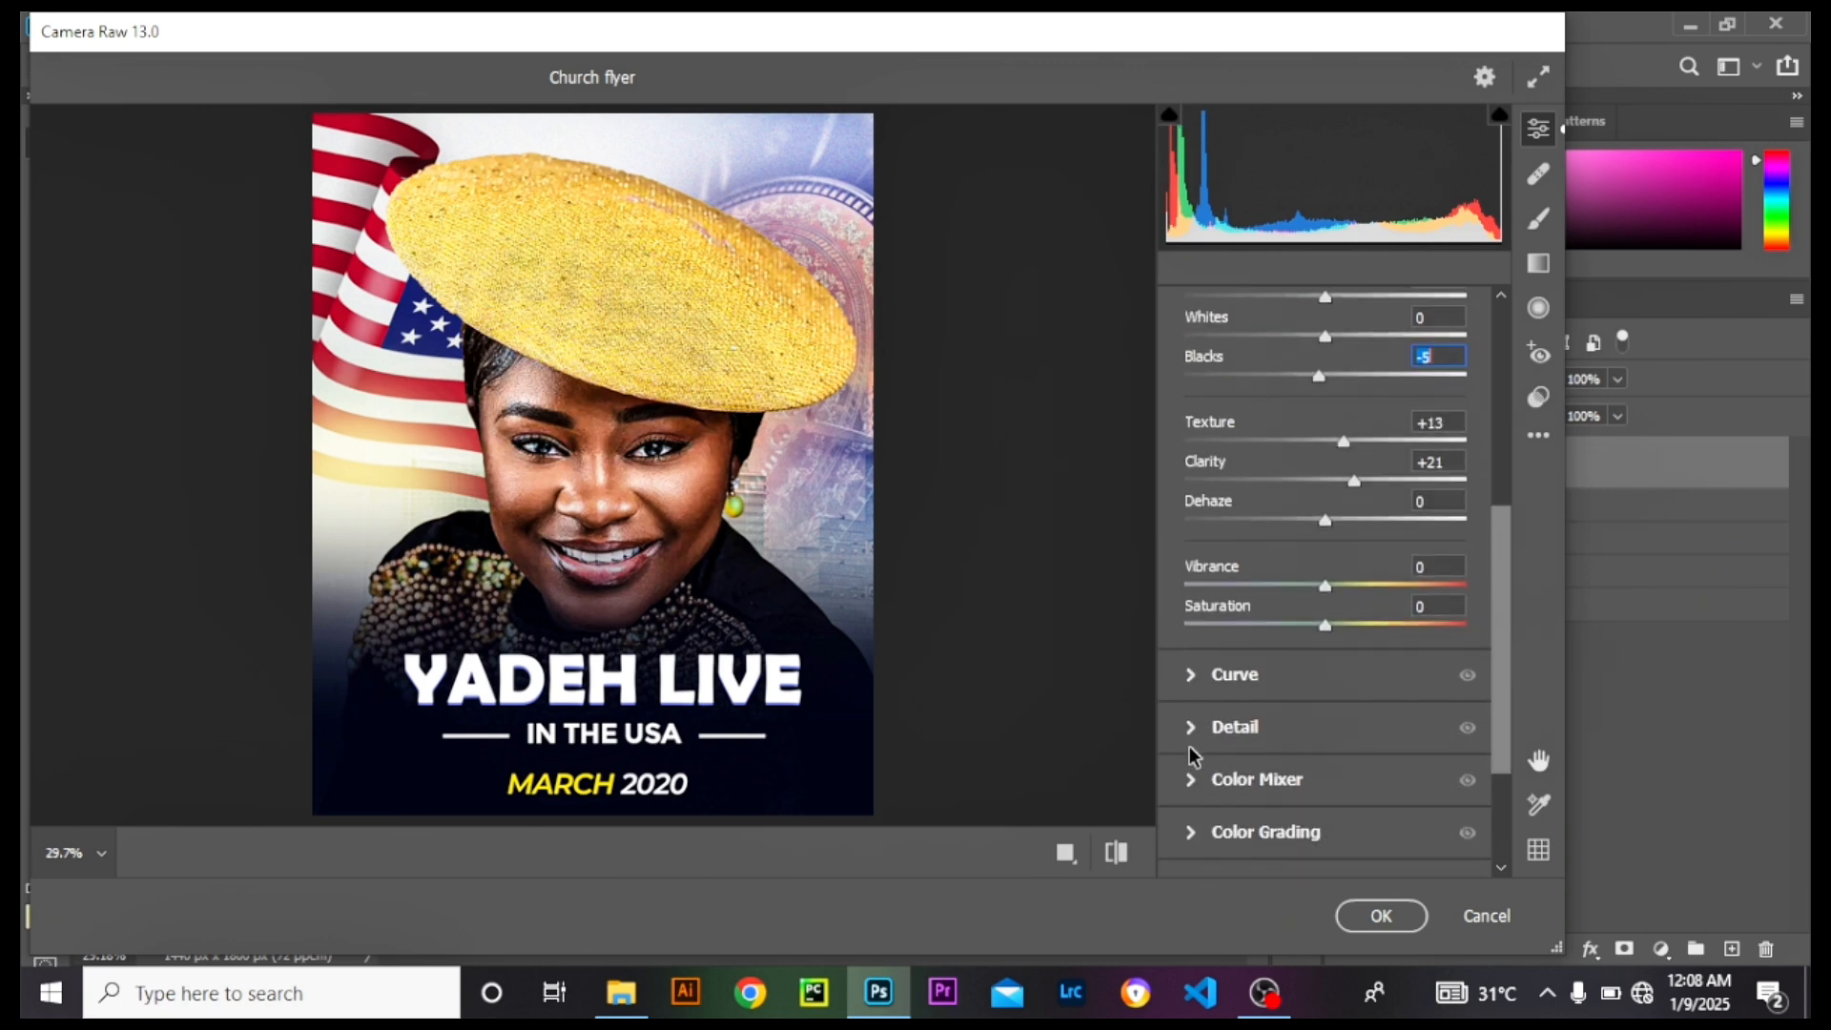
Step: Add Detail Sharpening 10 and Contrast +2, then apply the Camera Raw adjustments
{"action": "left_click", "coordinate": [1192, 731]}
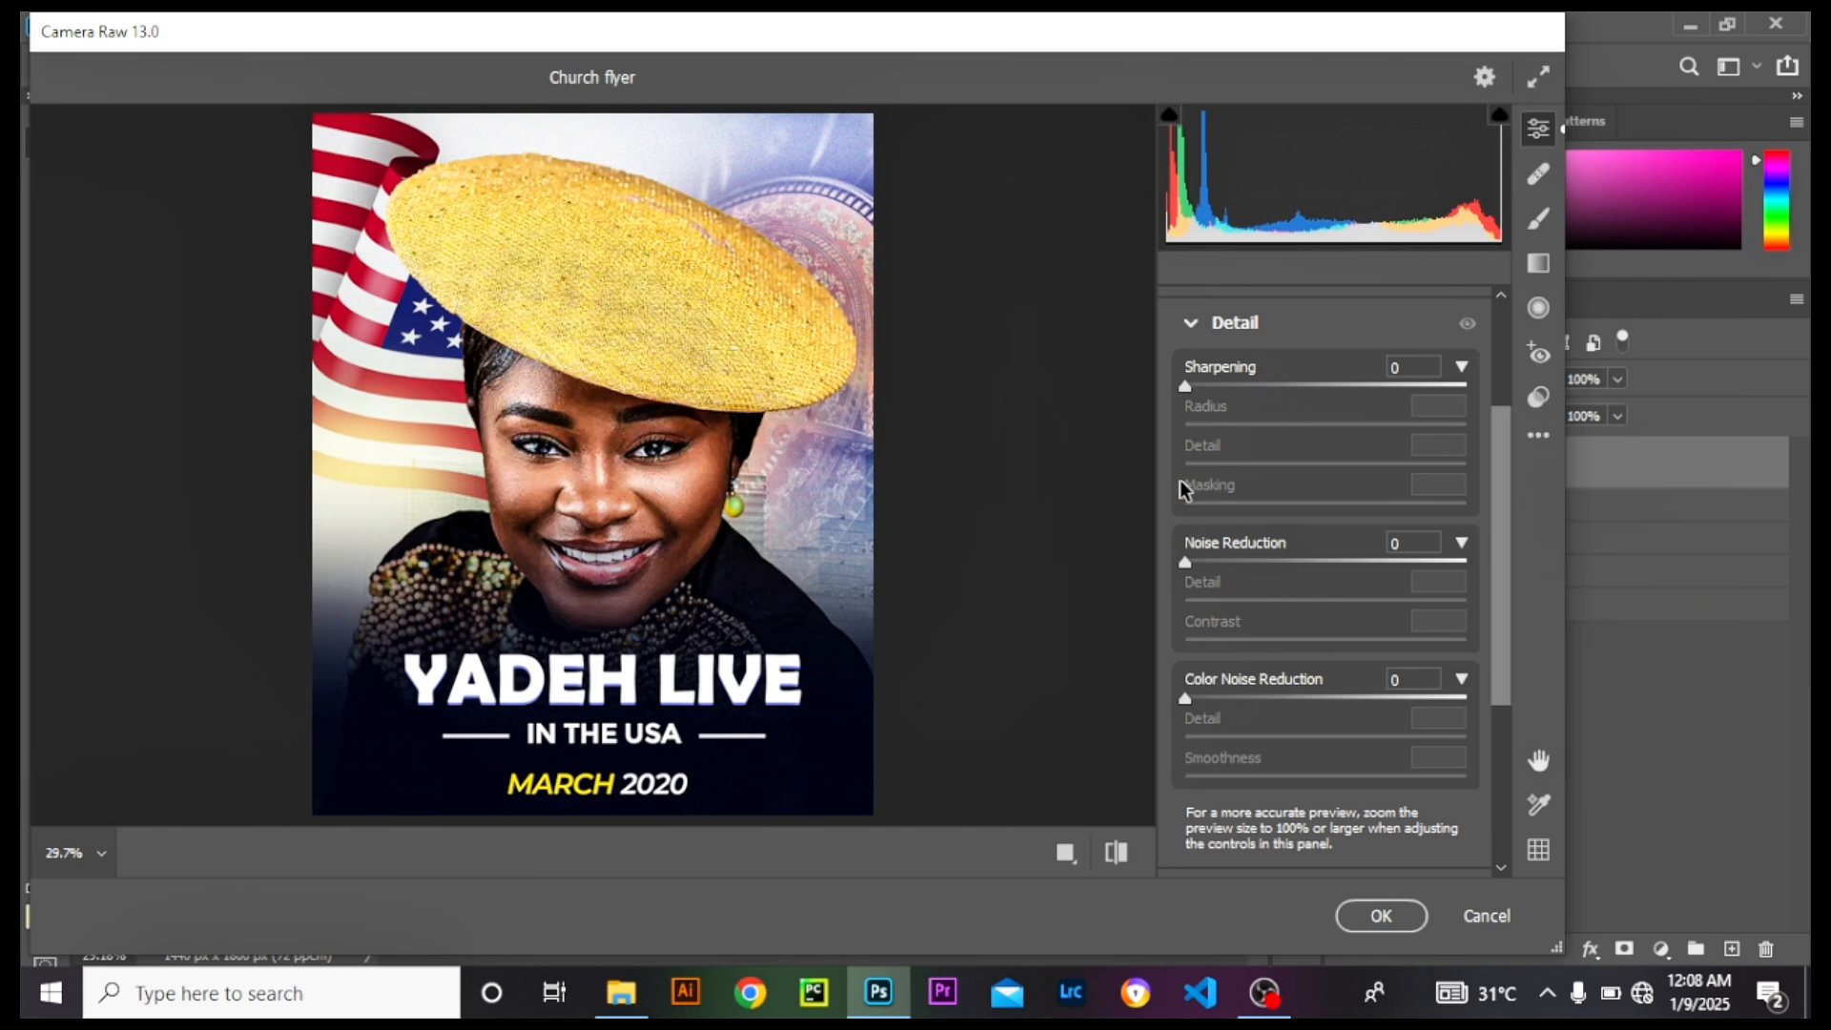
{"action": "mouse_move", "coordinate": [1182, 385]}
{"action": "left_mouse_down"}
{"action": "mouse_move", "coordinate": [1229, 394]}
{"action": "mouse_move", "coordinate": [1204, 401]}
{"action": "left_mouse_up"}
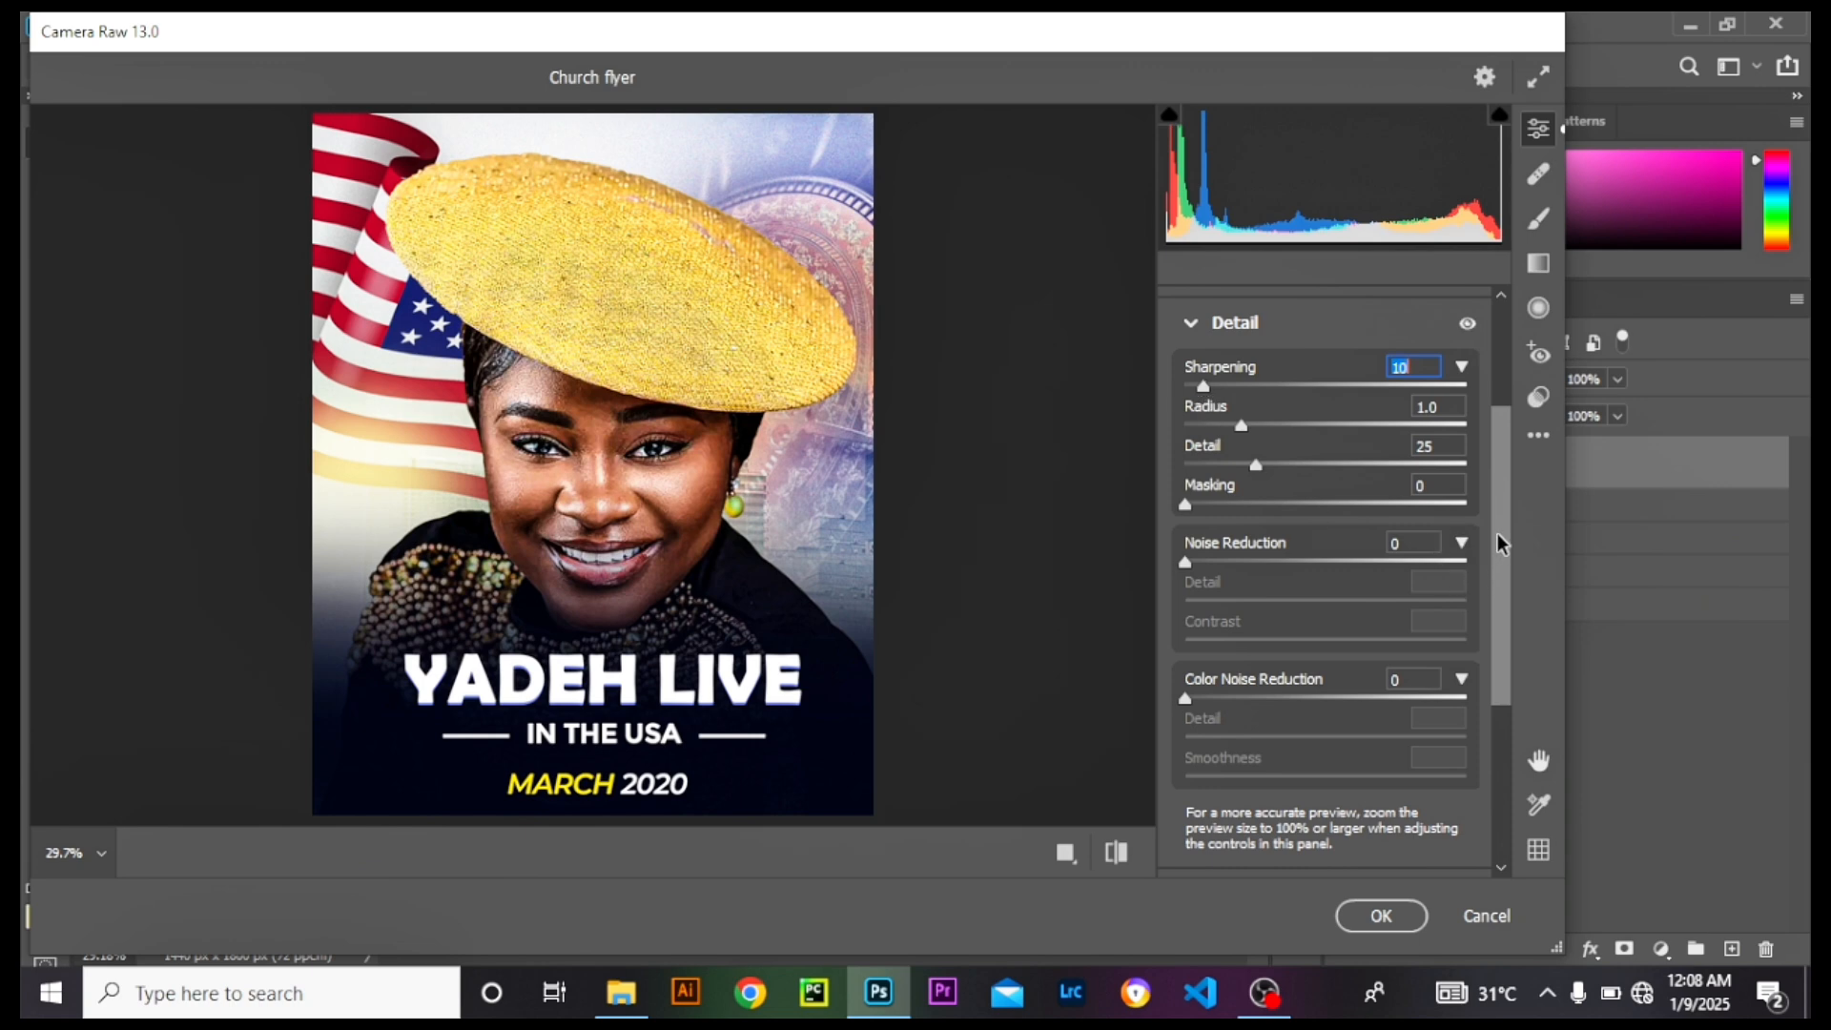
{"action": "left_click_drag", "start_coordinate": [1500, 552], "coordinate": [1498, 442]}
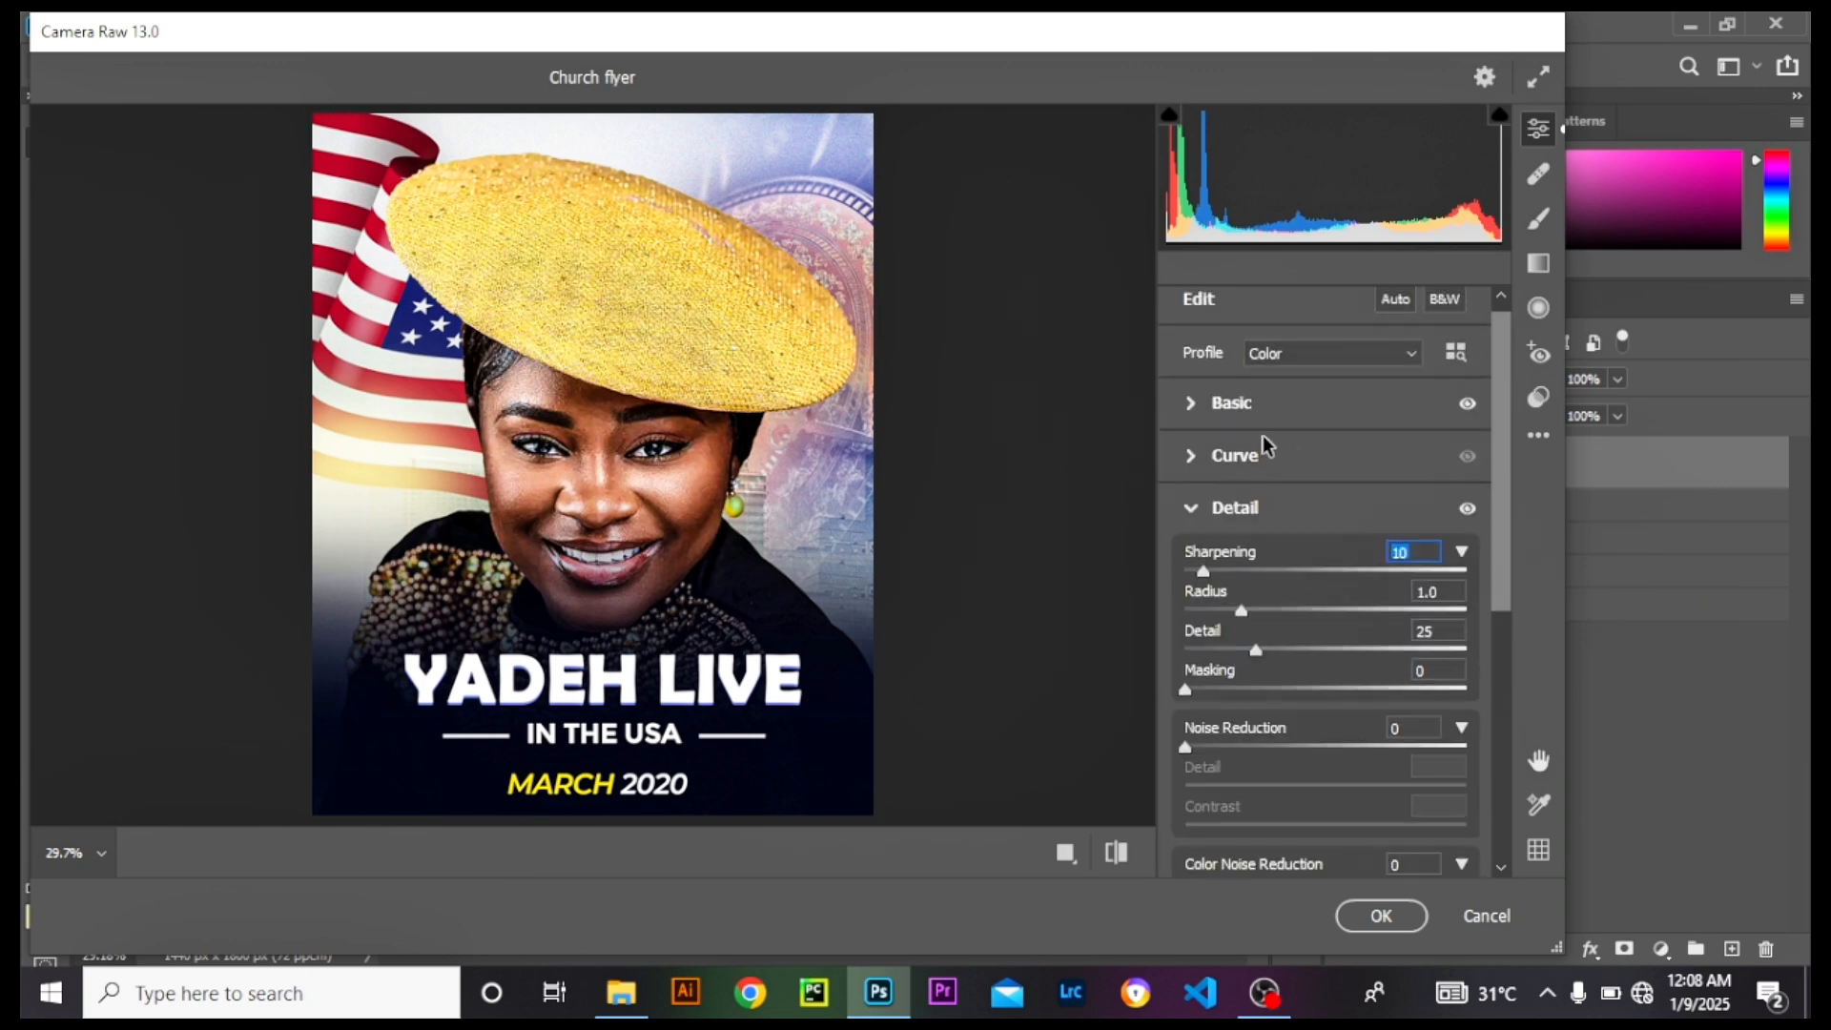
{"action": "left_click", "coordinate": [1191, 409]}
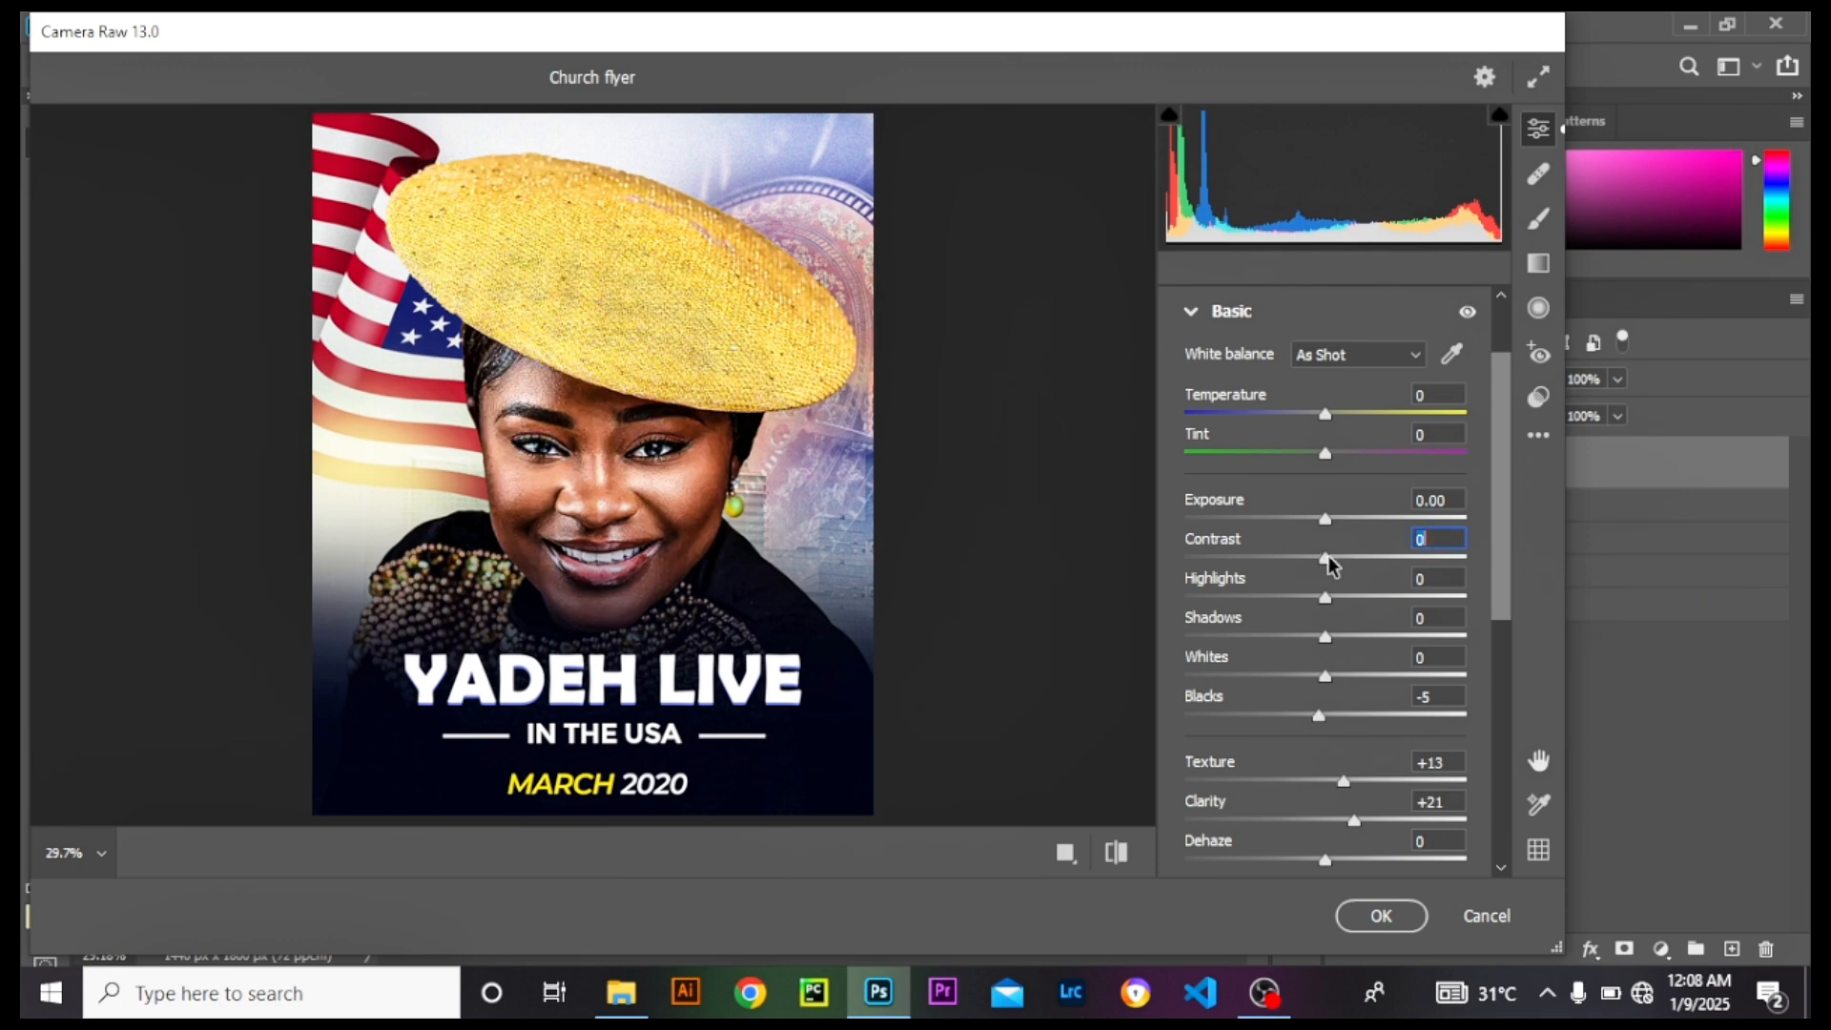
{"action": "left_click_drag", "start_coordinate": [1331, 564], "coordinate": [1331, 583]}
{"action": "left_click", "coordinate": [1383, 918]}
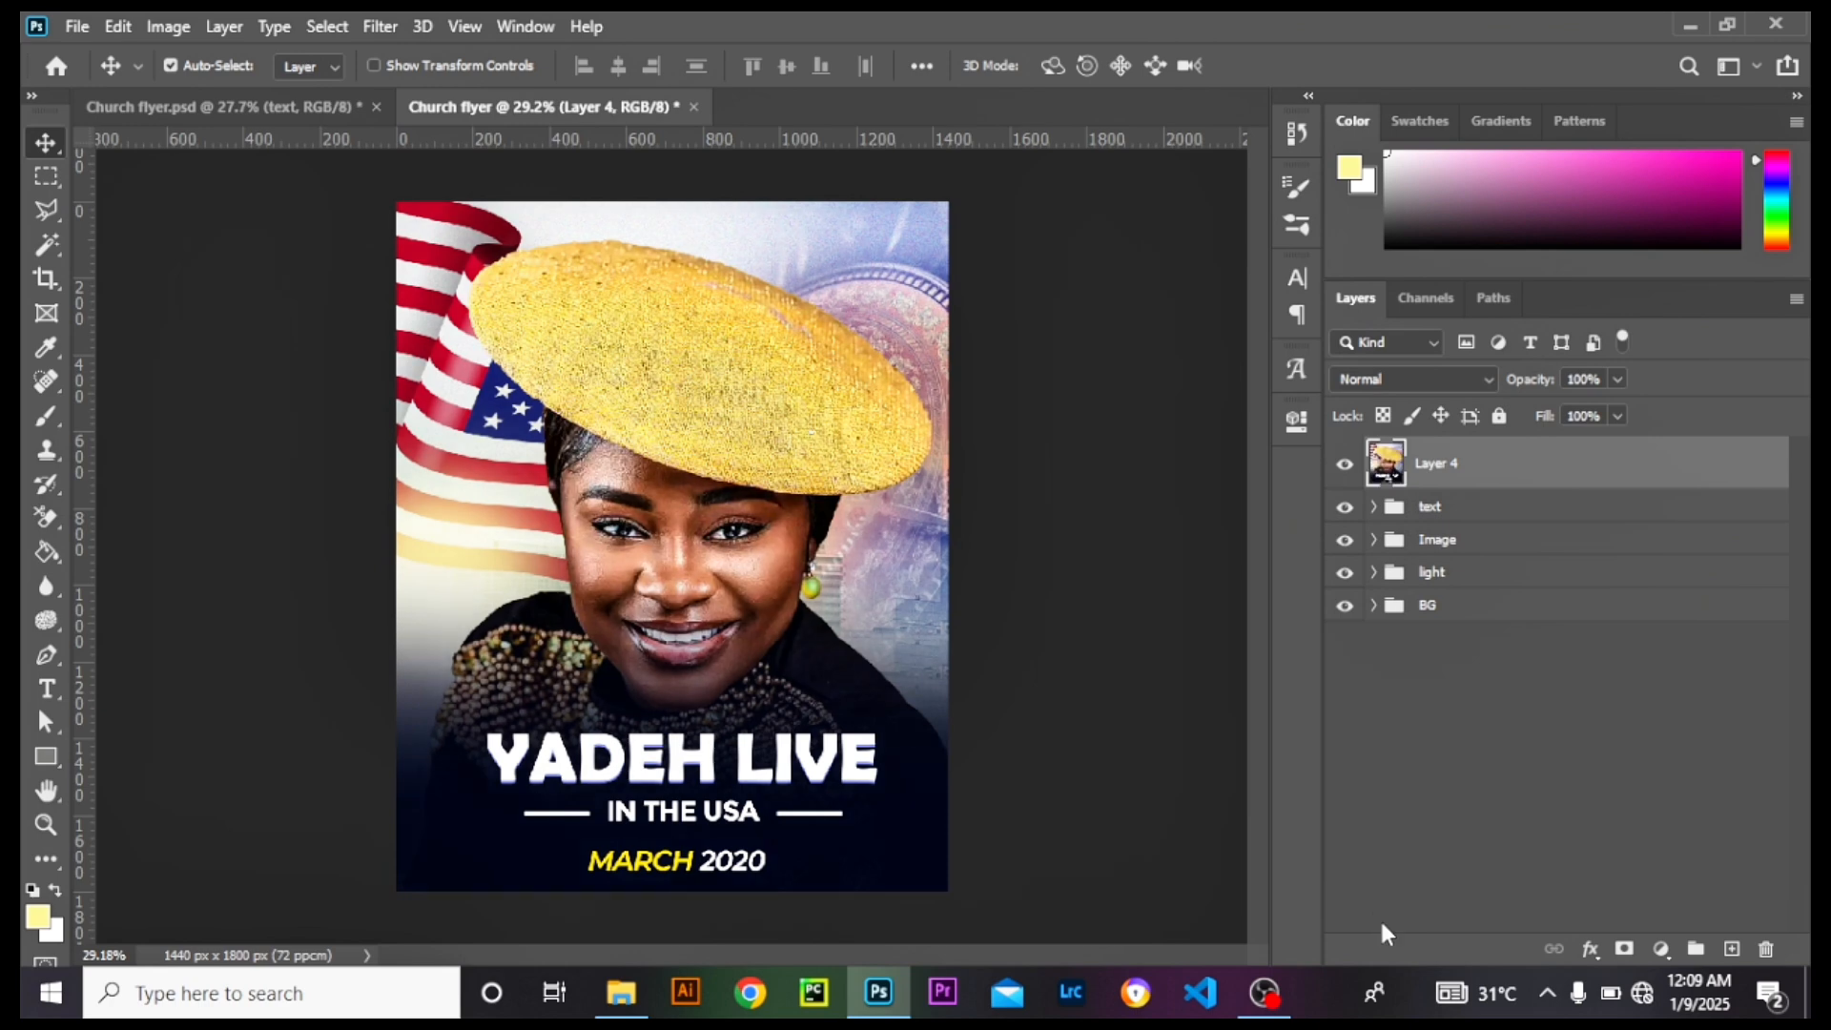
{"action": "left_click", "coordinate": [1343, 466]}
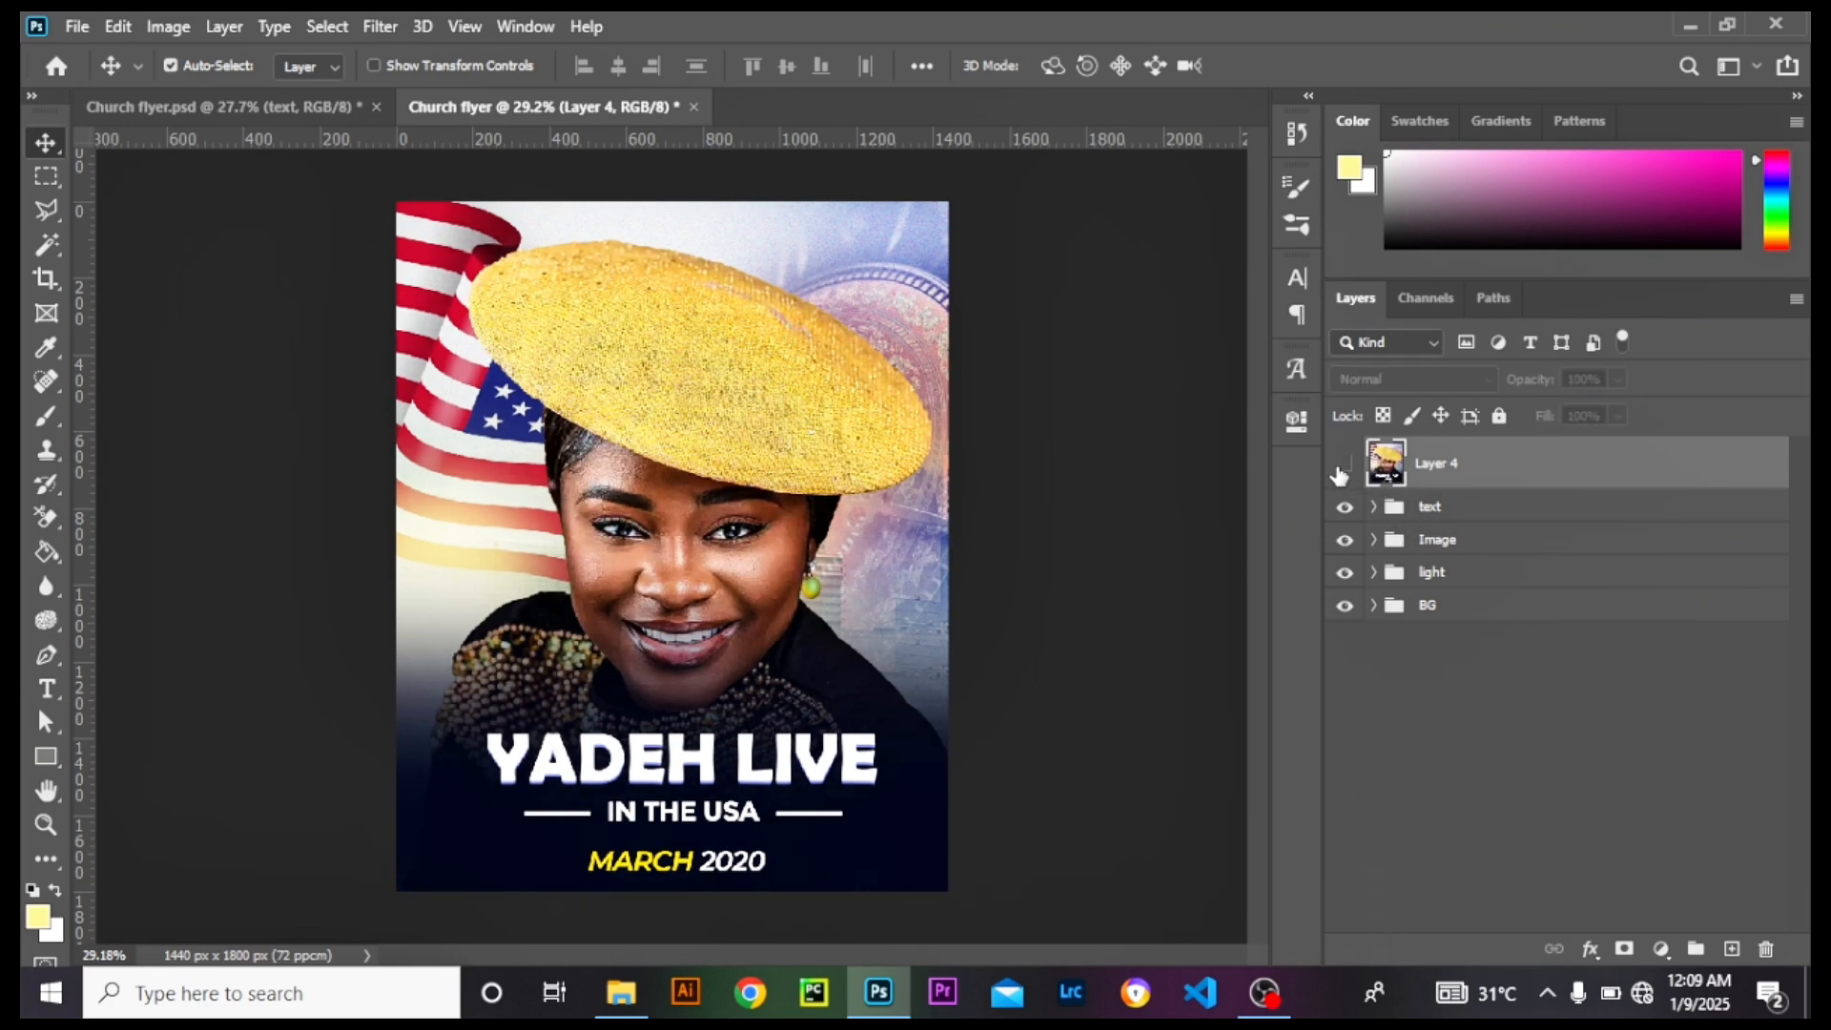
{"action": "left_click", "coordinate": [1344, 464]}
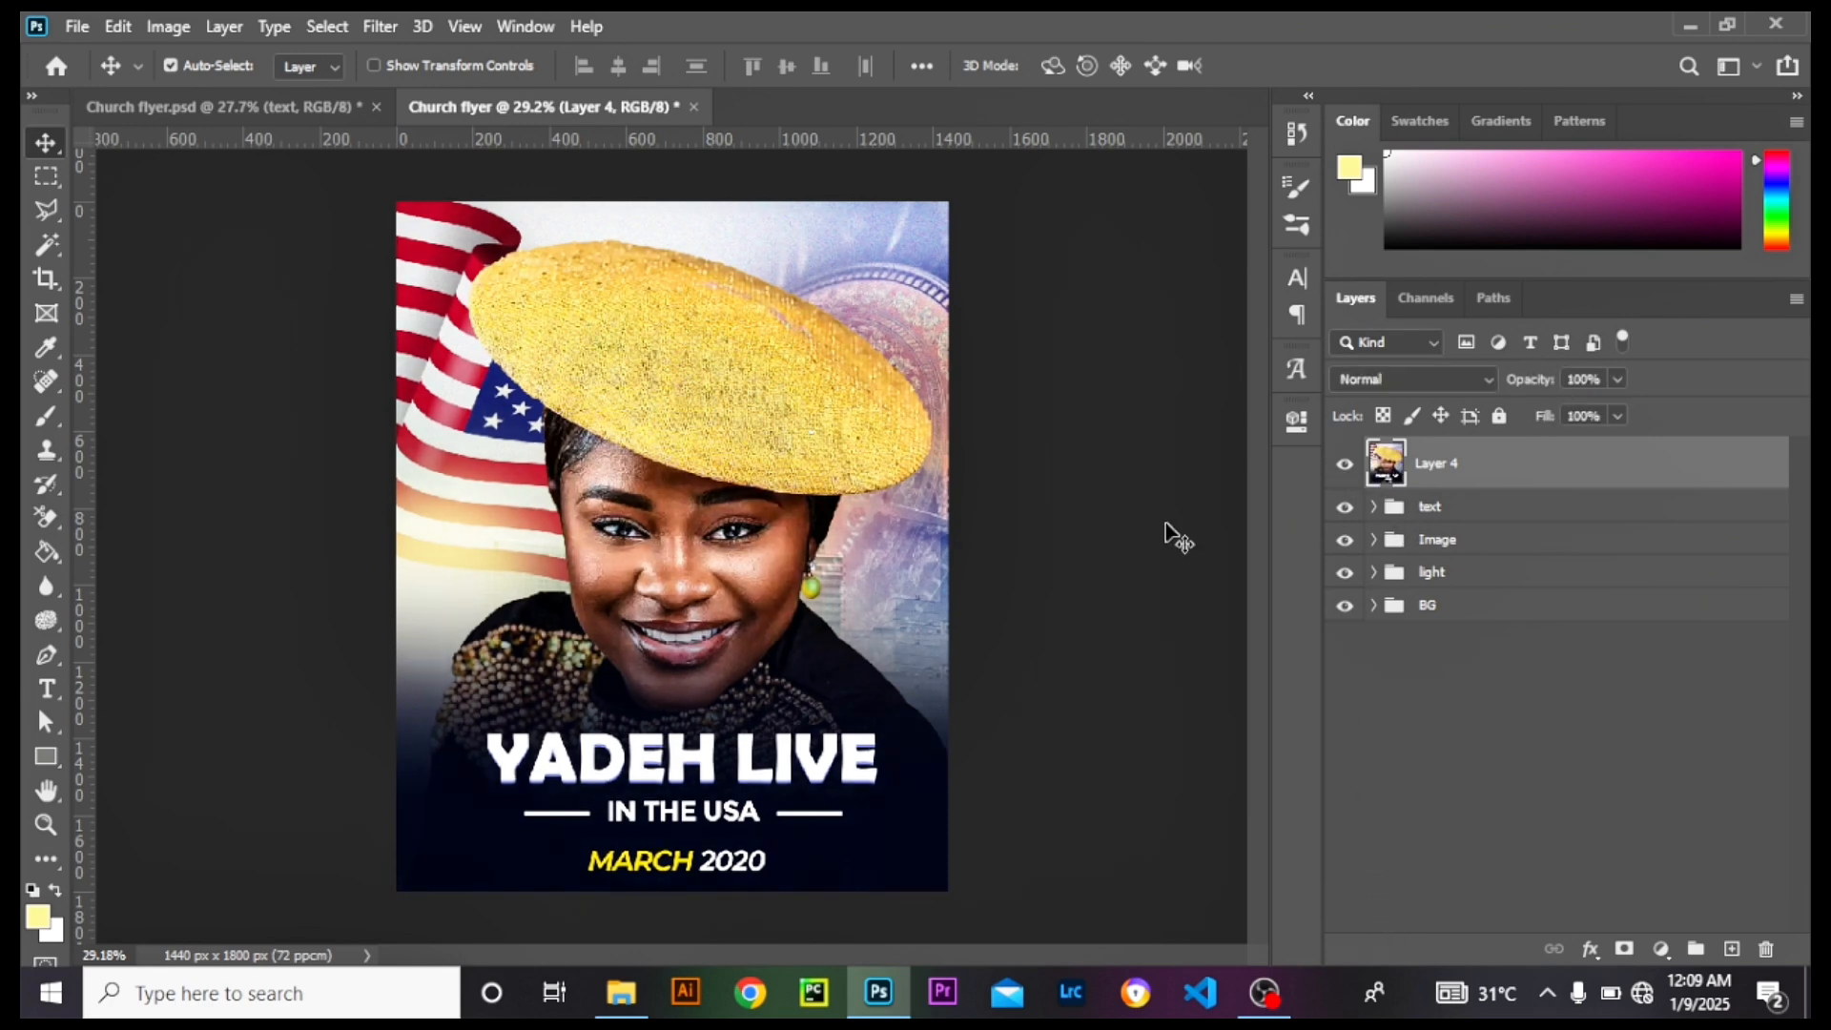
{"action": "scroll", "coordinate": [534, 658], "scroll_direction": "up", "scroll_amount": 1}
{"action": "left_click", "coordinate": [1343, 464]}
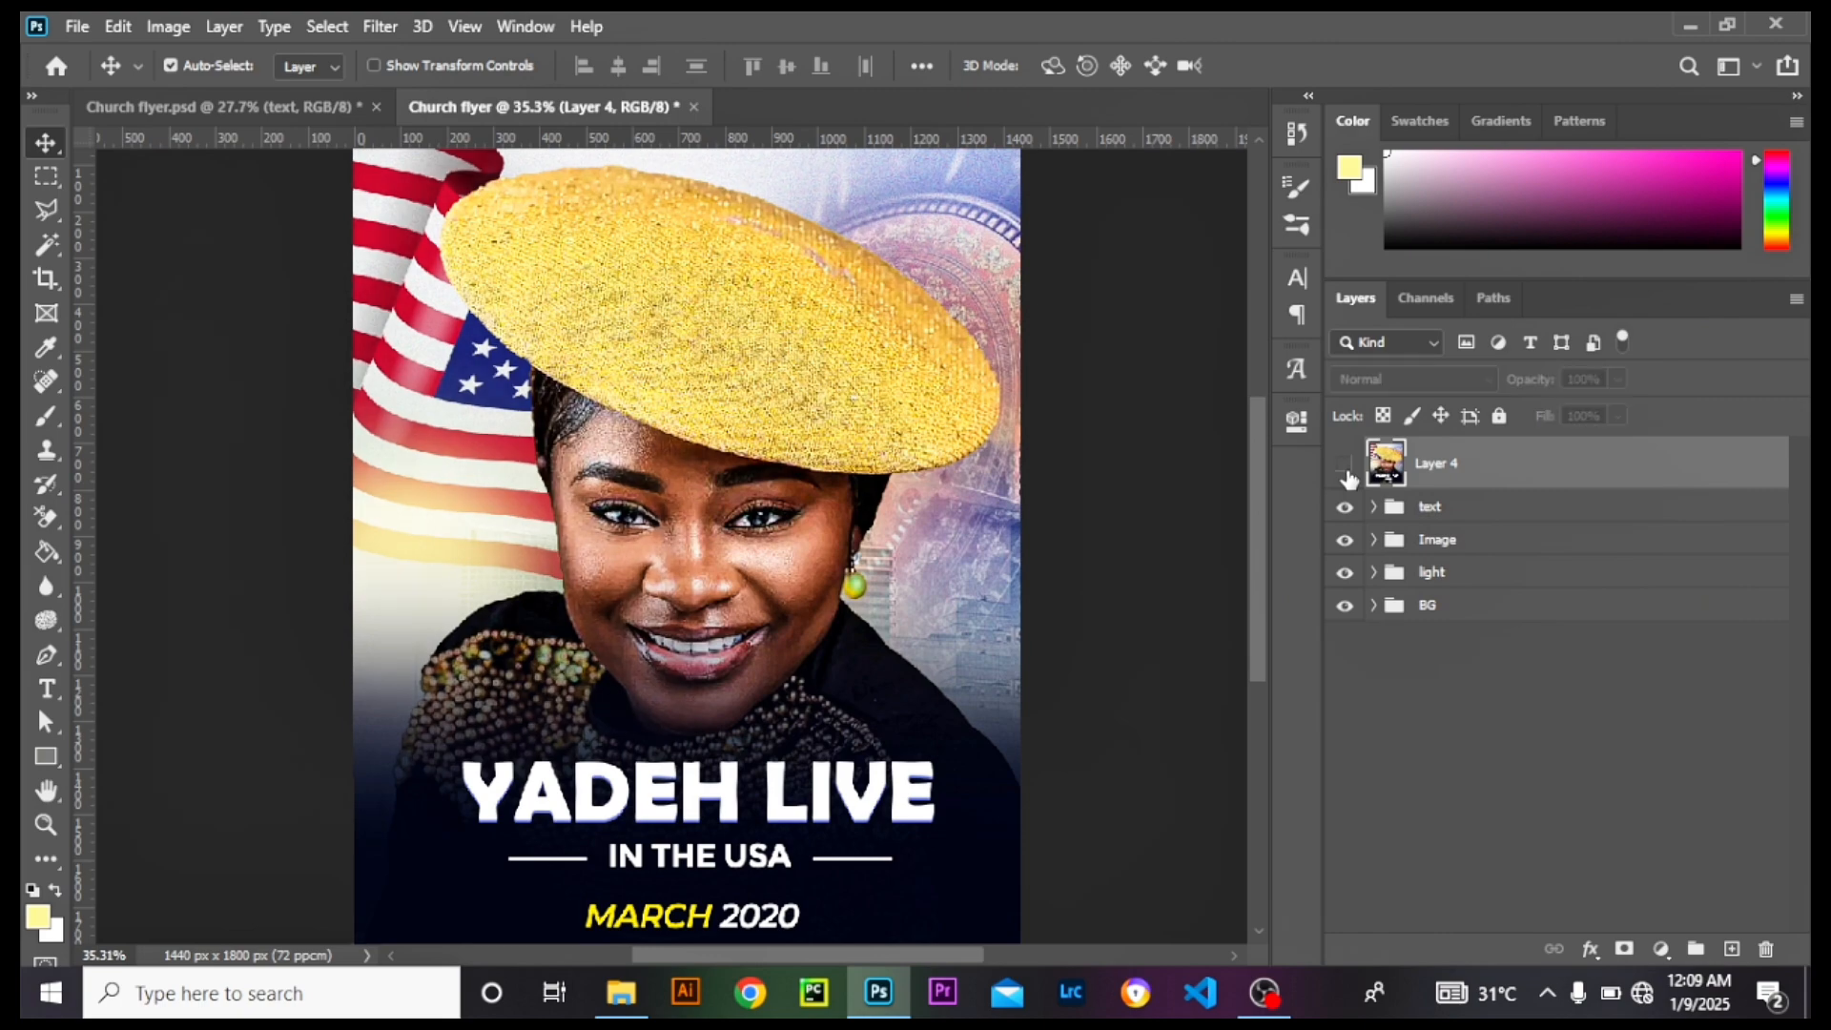
{"action": "left_click", "coordinate": [1345, 464]}
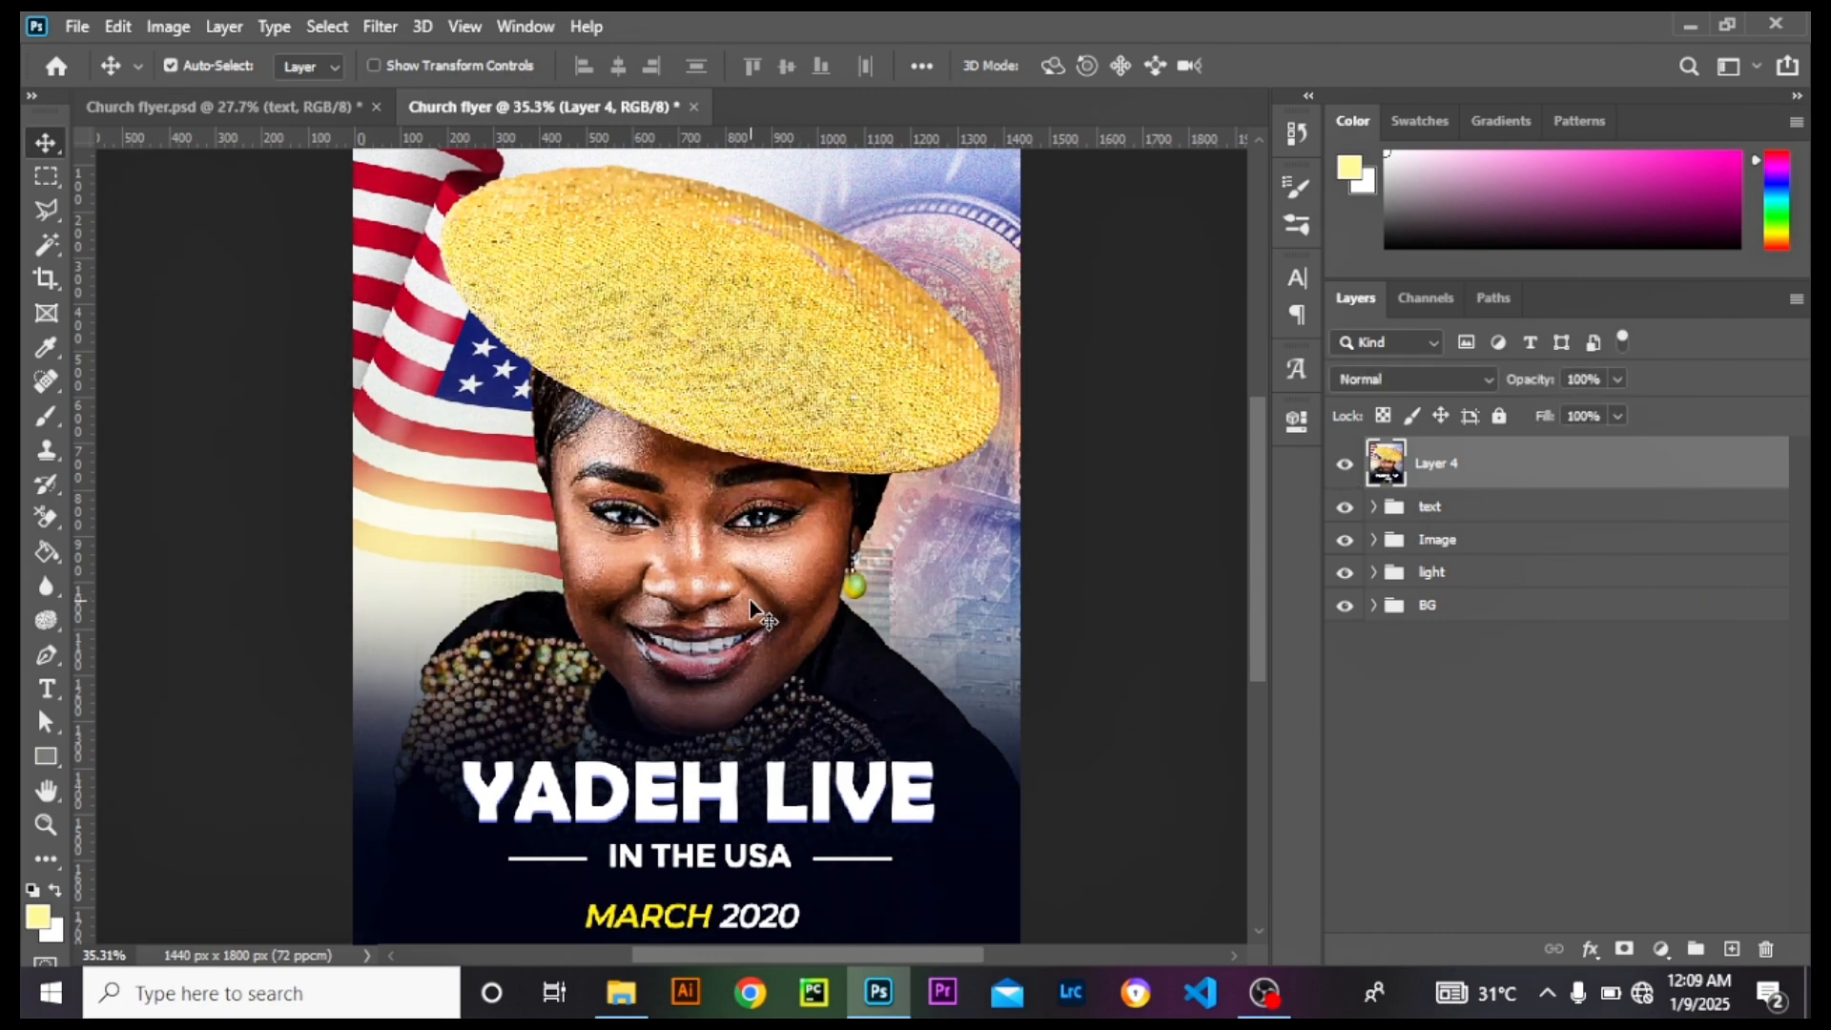
{"action": "scroll", "coordinate": [749, 599], "scroll_direction": "down", "scroll_amount": 2}
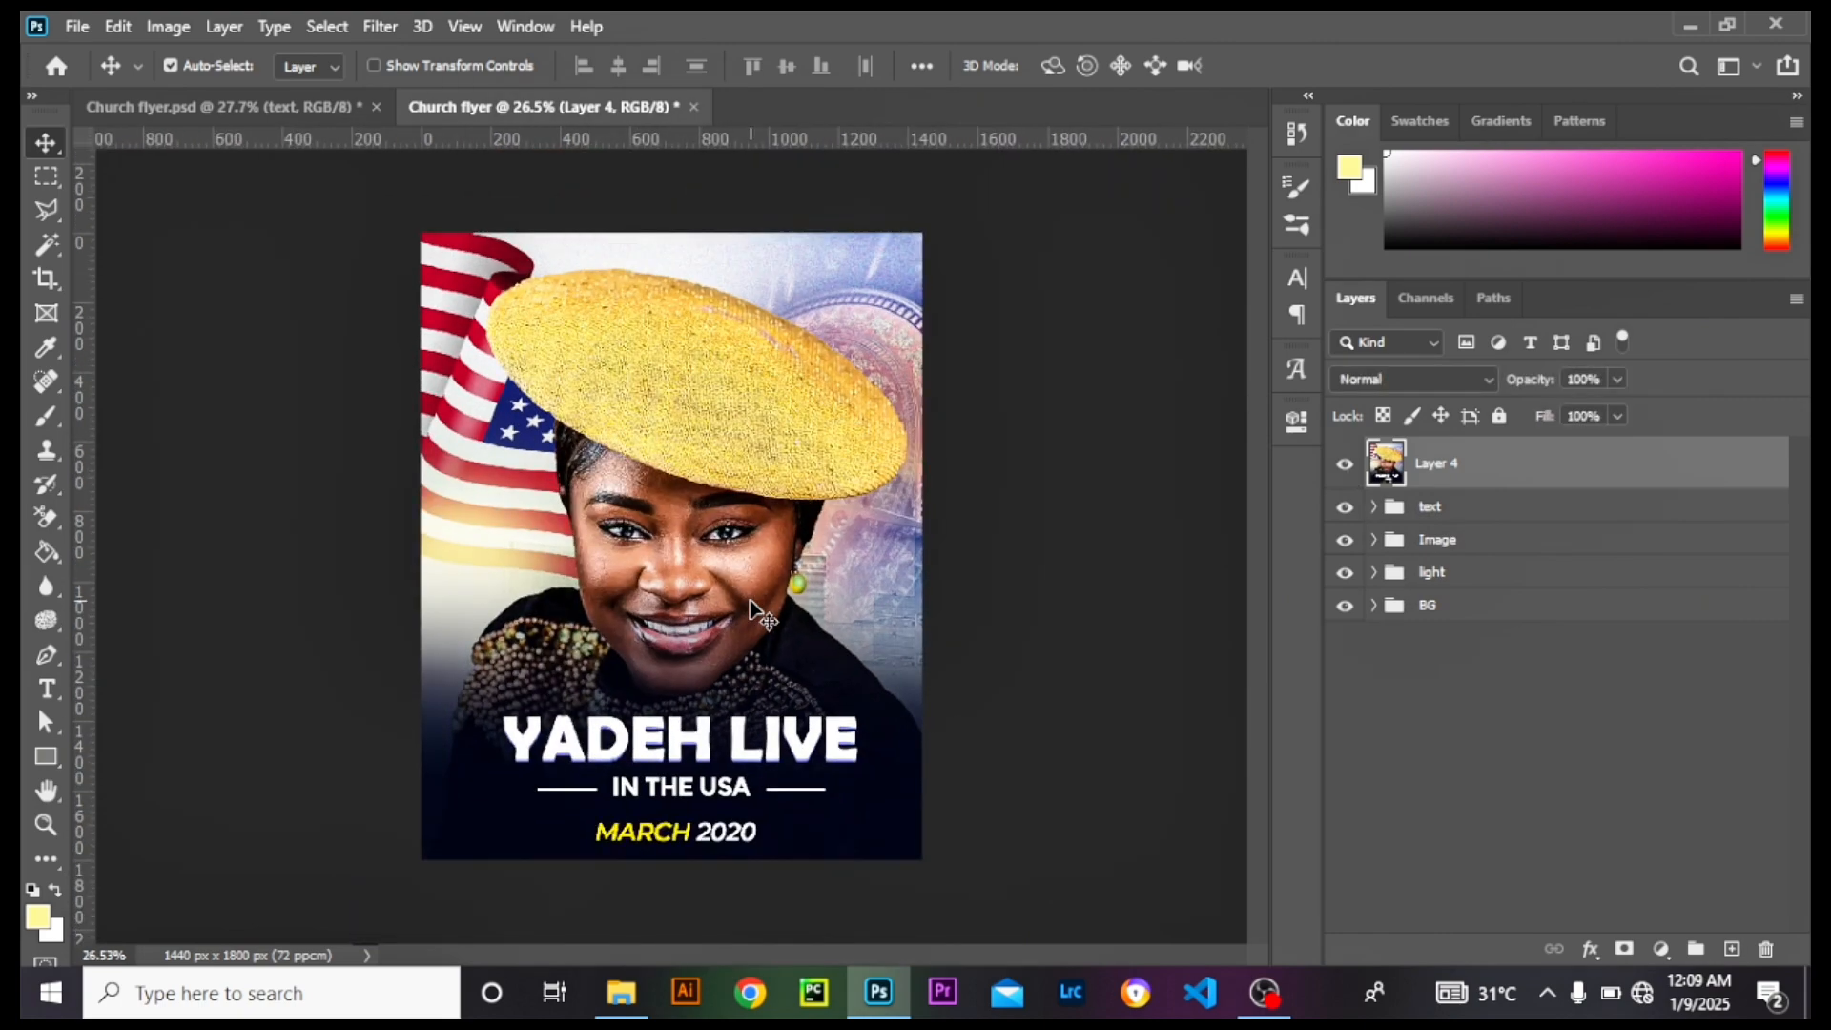